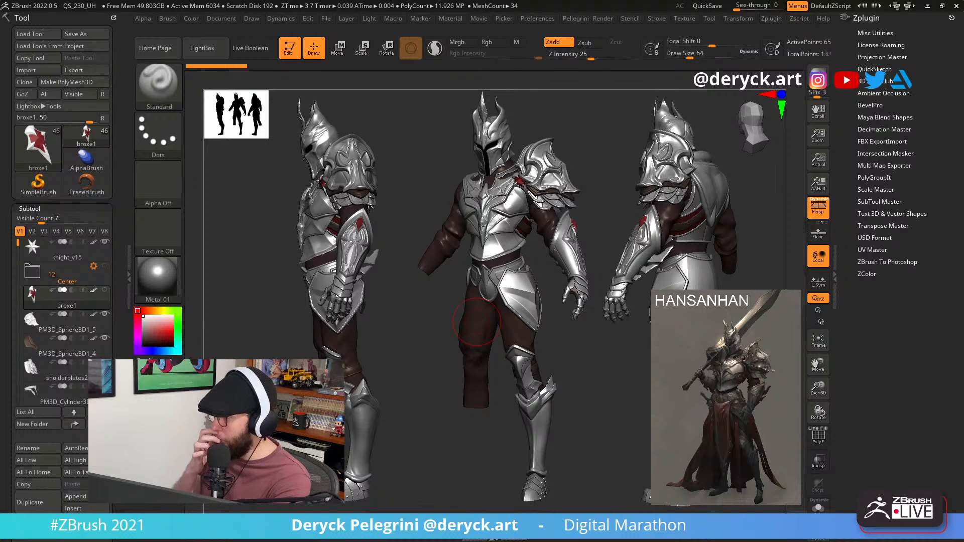
Clear the extra copies of the knight from the canvas, keeping one editable model.
drag(427, 192, 410, 195)
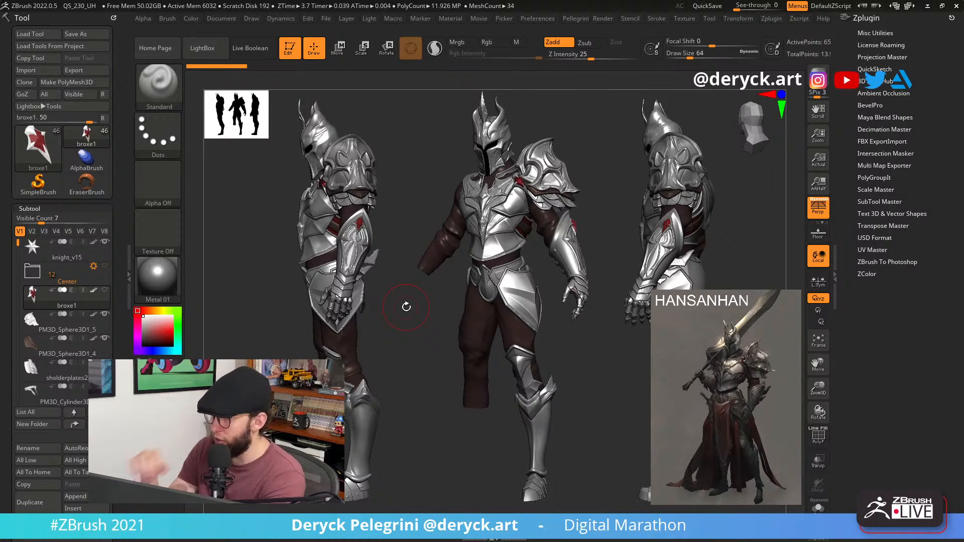
drag(437, 430, 478, 442)
mouse_move(678, 402)
alt+mouse_down()
mouse_move(657, 399)
mouse_move(648, 424)
mouse_move(643, 412)
mouse_move(653, 408)
mouse_move(648, 426)
mouse_move(655, 394)
alt+mouse_up()
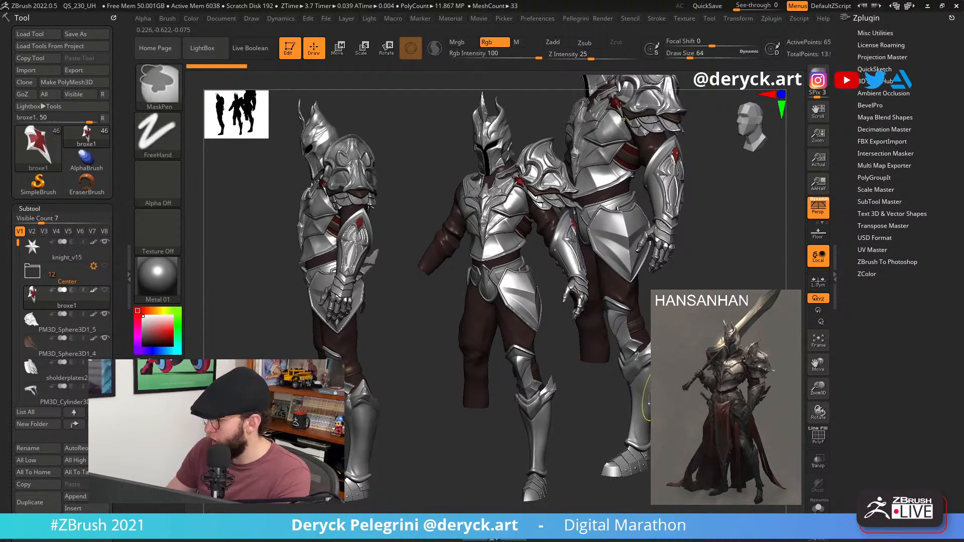
key(ctrl+n)
Select the knee armour subtool and frame it to inspect its layered plates up close.
alt+drag(443, 379, 409, 360)
alt+click(482, 301)
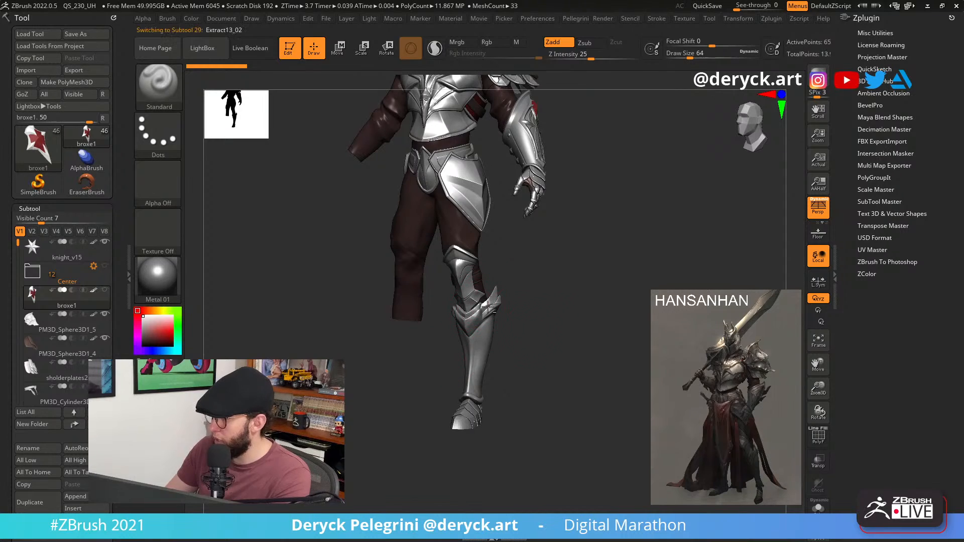
alt+drag(579, 361, 419, 323)
alt+drag(444, 385, 429, 298)
alt+drag(546, 497, 566, 486)
key(f)
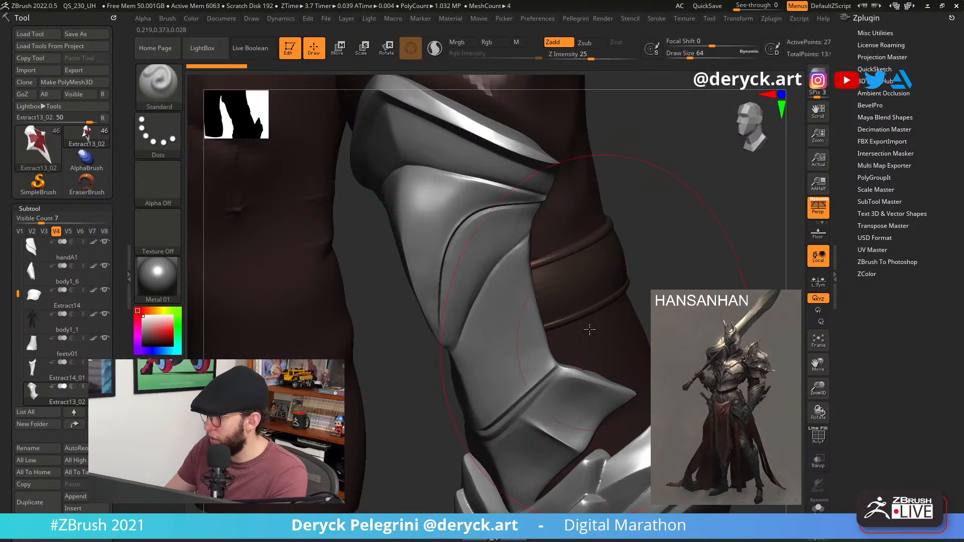
alt+drag(681, 268, 581, 312)
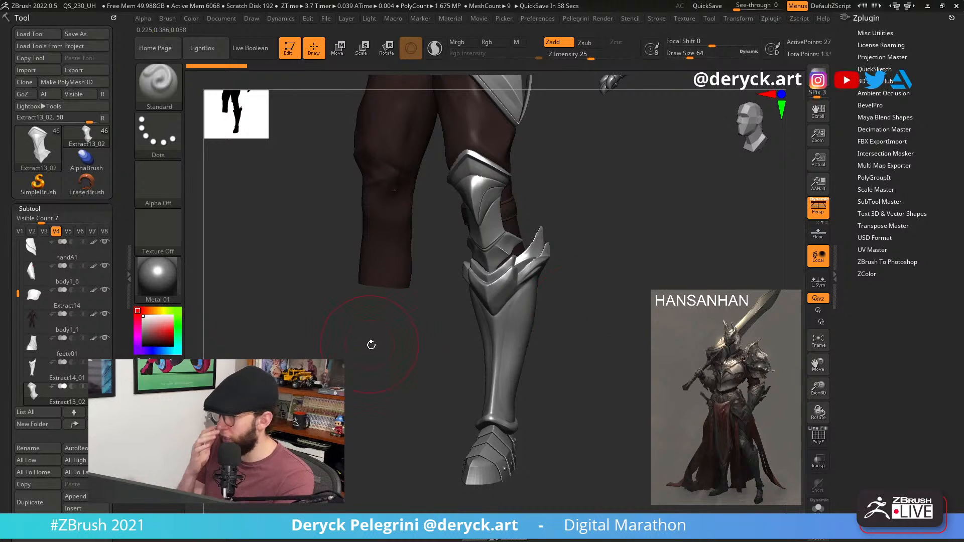
Select the foot armour subtool feetv01 and show its wireframe and polygroups.
drag(630, 387, 391, 373)
alt+click(527, 410)
key(shift+f)
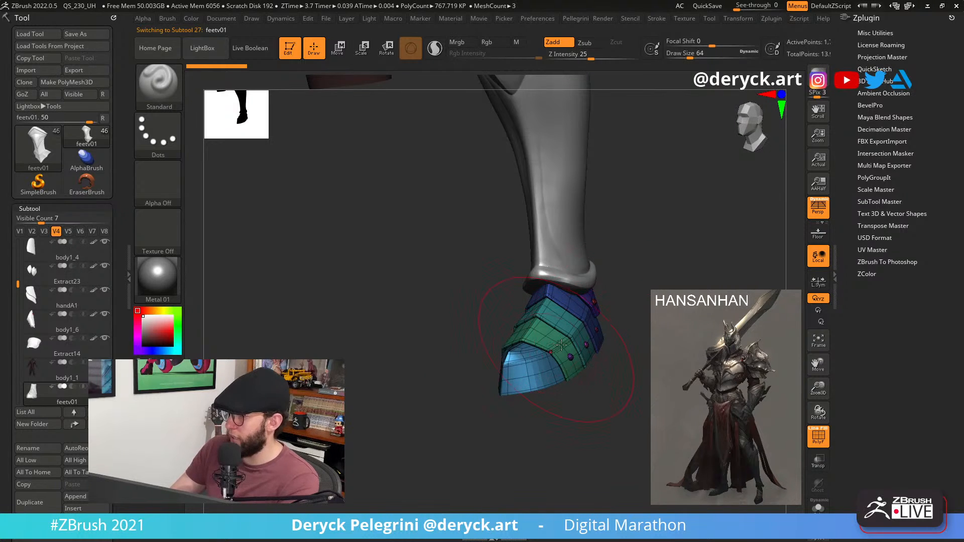
drag(366, 327, 404, 340)
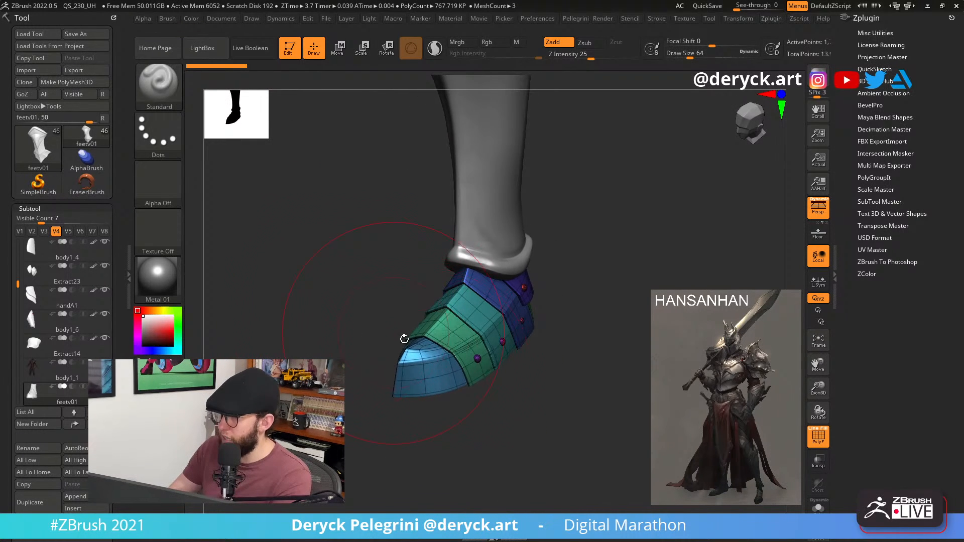
Set the draw size to about 27 and hide the wireframe on the foot armour.
key(s)
click(451, 340)
alt+drag(327, 255, 391, 332)
mouse_move(385, 294)
mouse_down()
mouse_move(351, 297)
mouse_move(381, 332)
mouse_move(388, 303)
mouse_move(287, 316)
mouse_move(360, 307)
mouse_move(330, 340)
mouse_up()
key(shift+f)
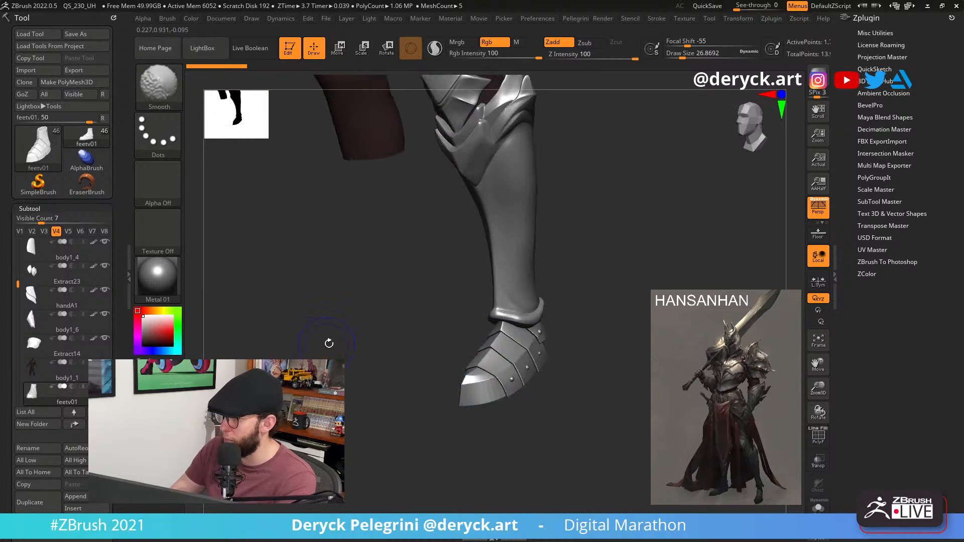
Inspect the lower leg armour from the front and side, and select the hand armour subtool handA1.
mouse_move(390, 298)
mouse_down()
mouse_move(348, 330)
mouse_move(351, 338)
mouse_up()
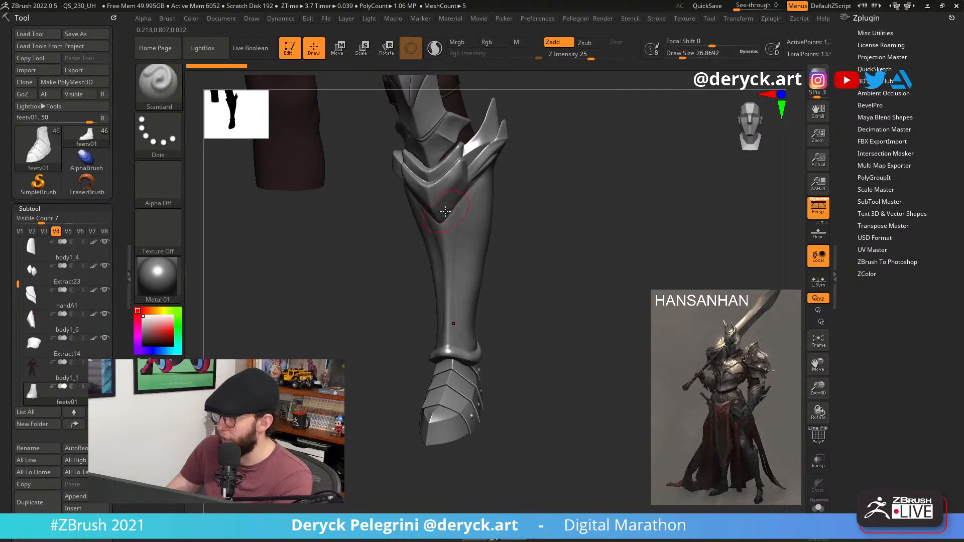
drag(374, 294, 383, 342)
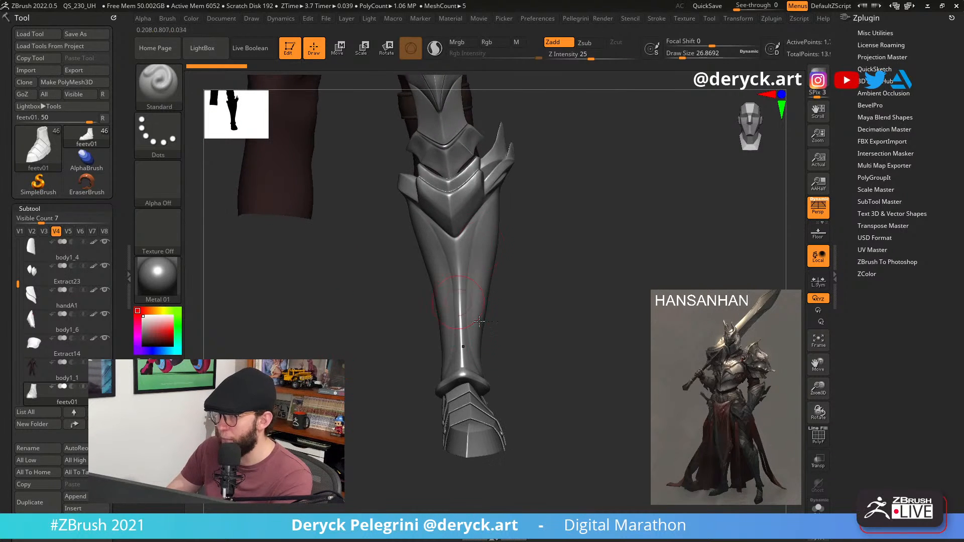
drag(564, 284, 549, 299)
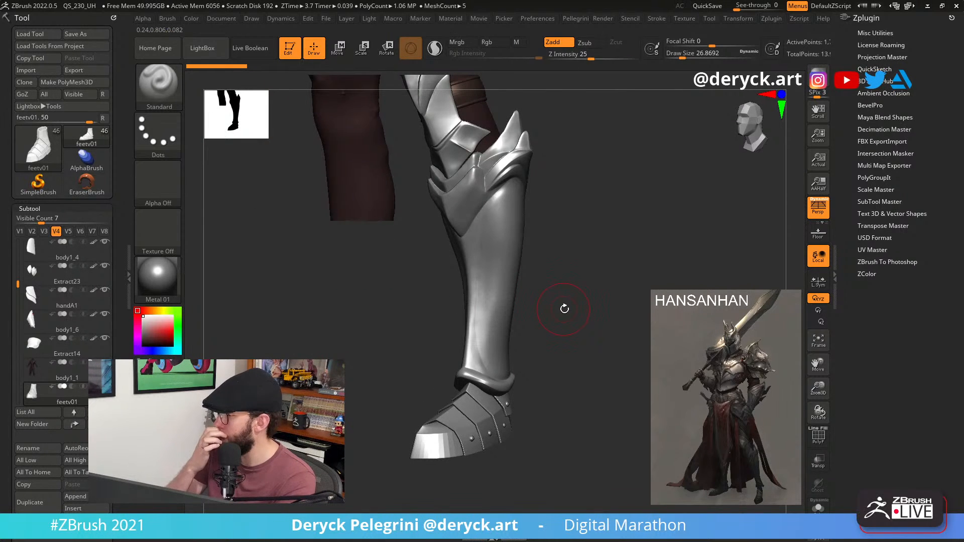
alt+drag(324, 353, 327, 323)
alt+drag(418, 275, 421, 376)
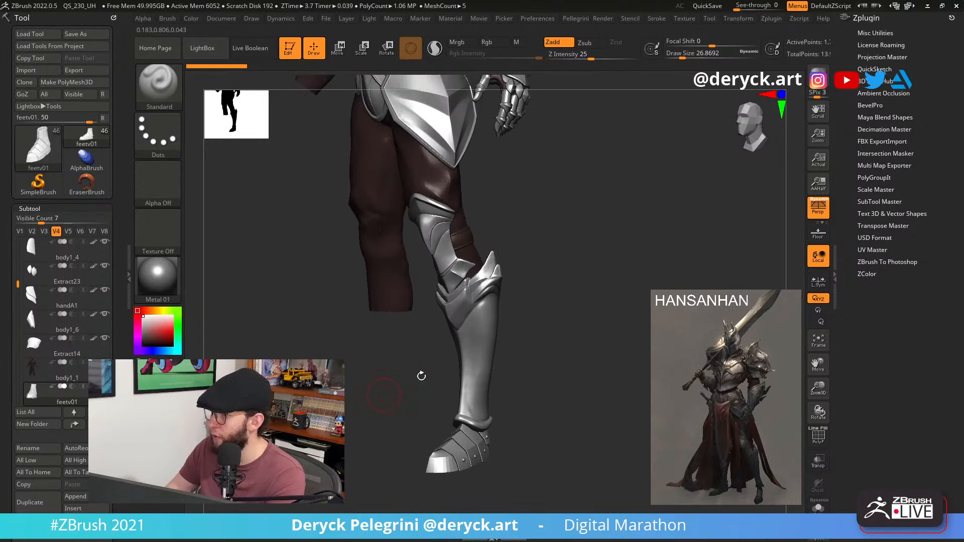
alt+drag(590, 302, 645, 401)
alt+click(441, 173)
Examine the gauntlet's wrist, hand and finger plates from several angles.
alt+drag(557, 304, 282, 301)
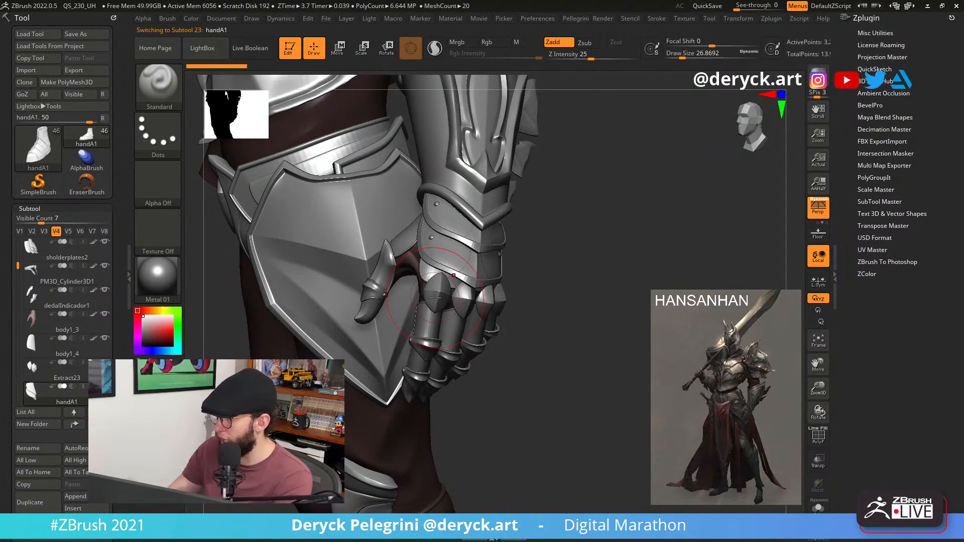
mouse_move(590, 351)
mouse_down()
mouse_move(564, 345)
mouse_move(594, 349)
mouse_move(582, 358)
mouse_up()
drag(610, 320, 609, 320)
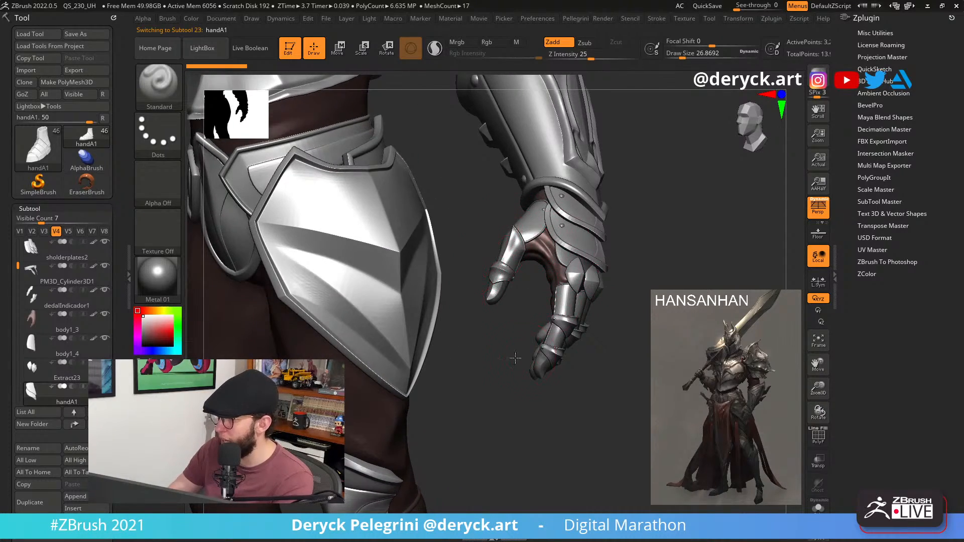
drag(515, 358, 523, 449)
drag(383, 375, 257, 355)
mouse_move(280, 325)
mouse_down()
mouse_move(596, 342)
mouse_move(216, 302)
mouse_move(523, 298)
mouse_up()
drag(296, 281, 460, 298)
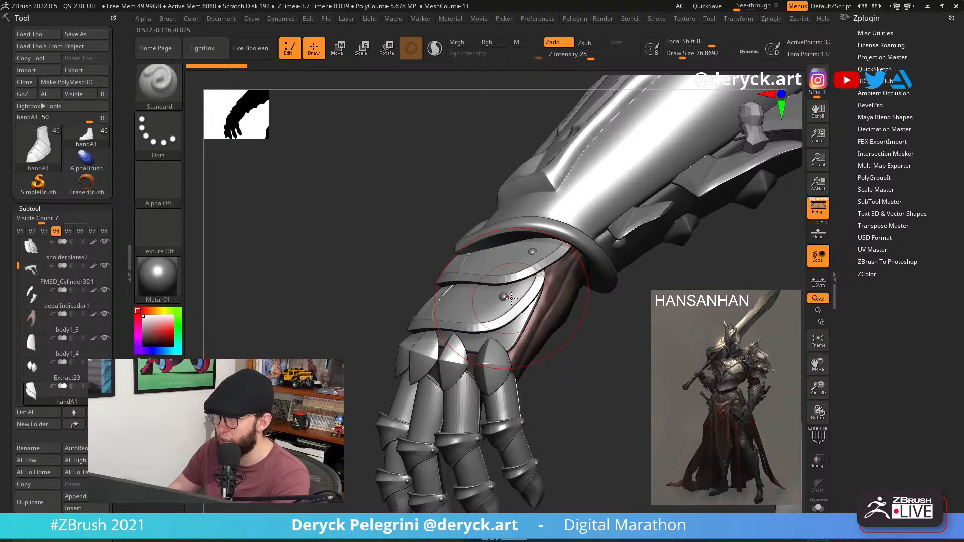
drag(292, 302, 637, 259)
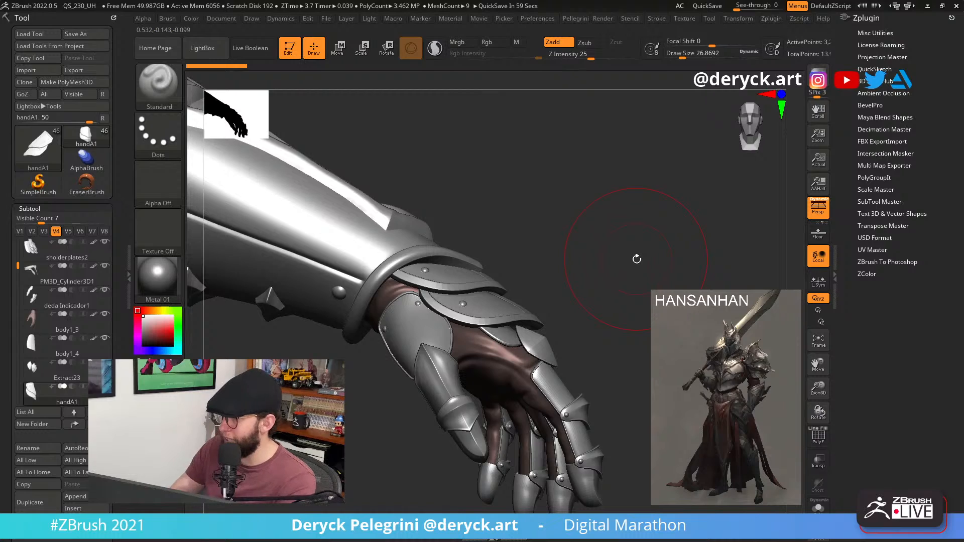
mouse_move(594, 305)
mouse_down()
mouse_move(302, 290)
mouse_move(263, 260)
mouse_move(322, 287)
mouse_move(321, 301)
mouse_move(303, 278)
mouse_move(309, 326)
mouse_move(634, 330)
mouse_move(603, 268)
mouse_move(609, 328)
mouse_move(597, 301)
mouse_move(482, 271)
mouse_move(316, 250)
mouse_move(446, 247)
mouse_move(314, 254)
mouse_move(464, 267)
mouse_up()
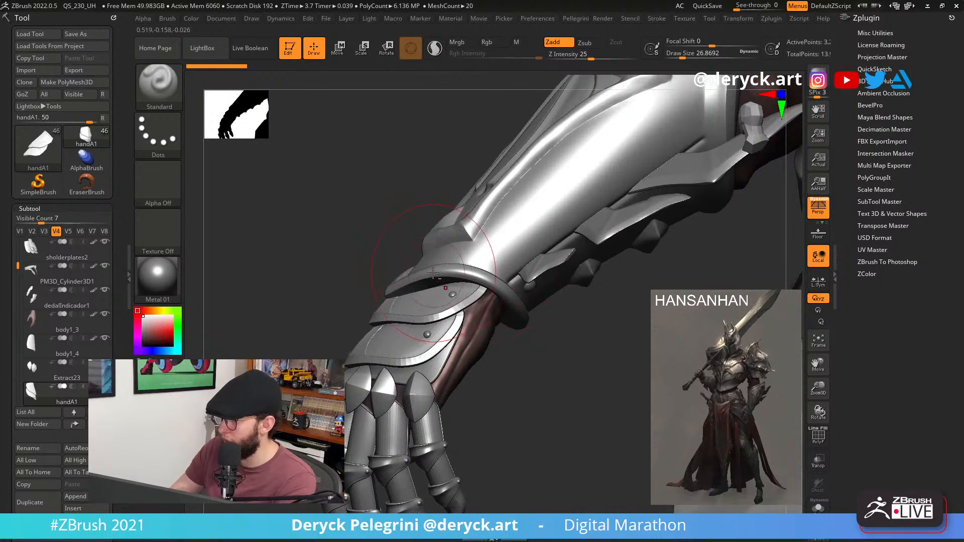
Set the draw size to about 2.6 and isolate the forearm armour to inspect its wrist opening, ending with the whole model shown.
key(s)
click(362, 267)
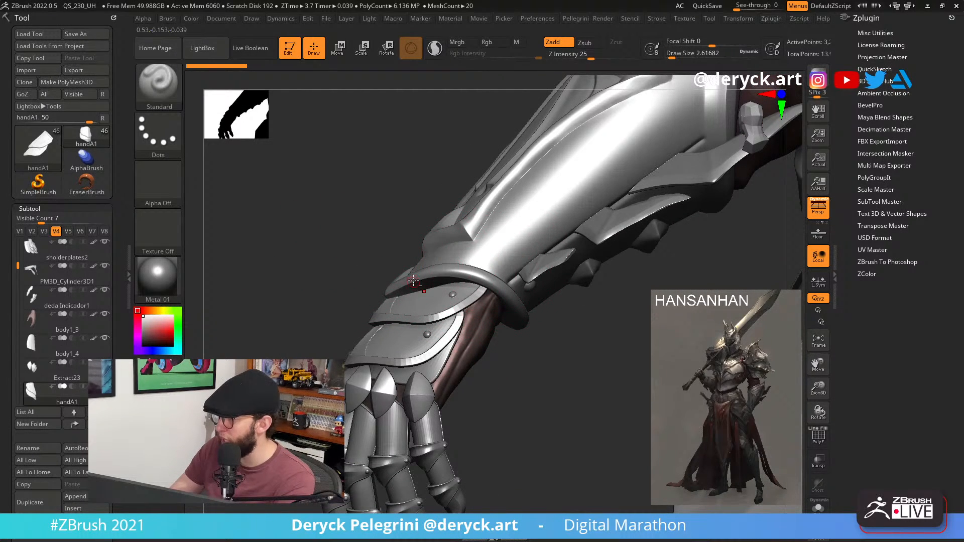
alt+click(414, 280)
drag(369, 271, 446, 296)
click(323, 262)
drag(346, 300, 408, 299)
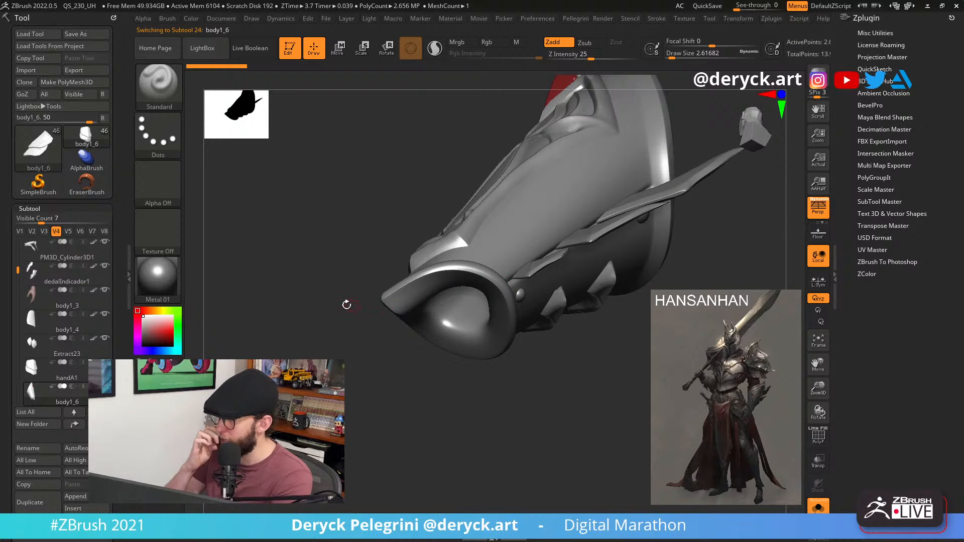
drag(346, 305, 685, 322)
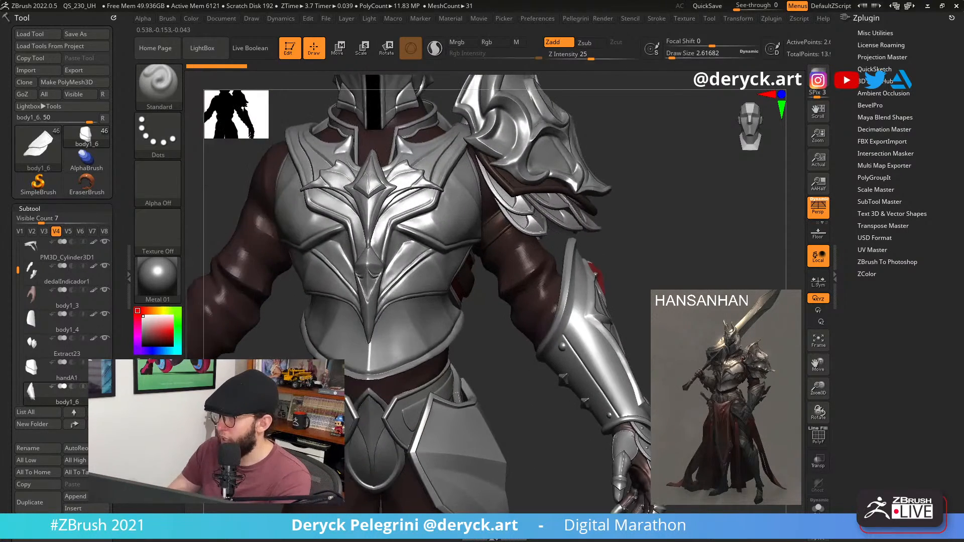
Select the shoulder armour subtool and examine its ornamented plate and the layered plates beneath it from several angles.
alt+drag(648, 293, 561, 274)
alt+click(533, 224)
alt+drag(679, 273, 633, 346)
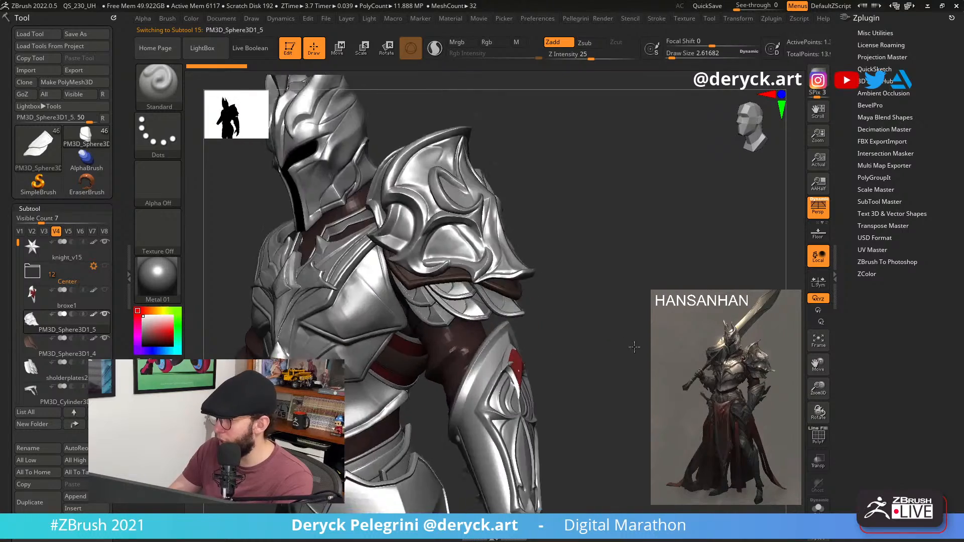
mouse_move(640, 311)
alt+mouse_down()
mouse_move(678, 351)
mouse_move(652, 349)
mouse_move(668, 347)
mouse_move(645, 369)
mouse_move(633, 341)
mouse_move(632, 396)
alt+mouse_up()
drag(631, 358, 362, 344)
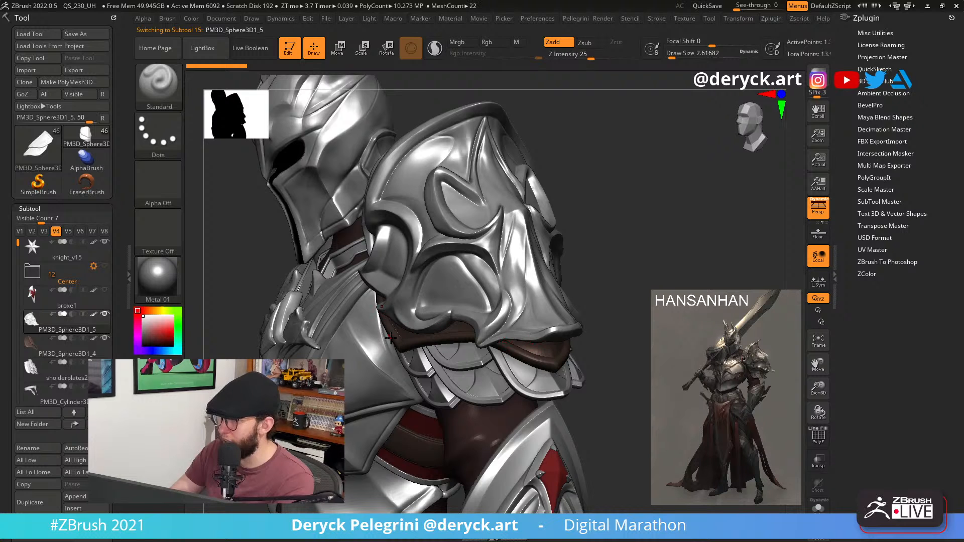
drag(627, 351, 675, 349)
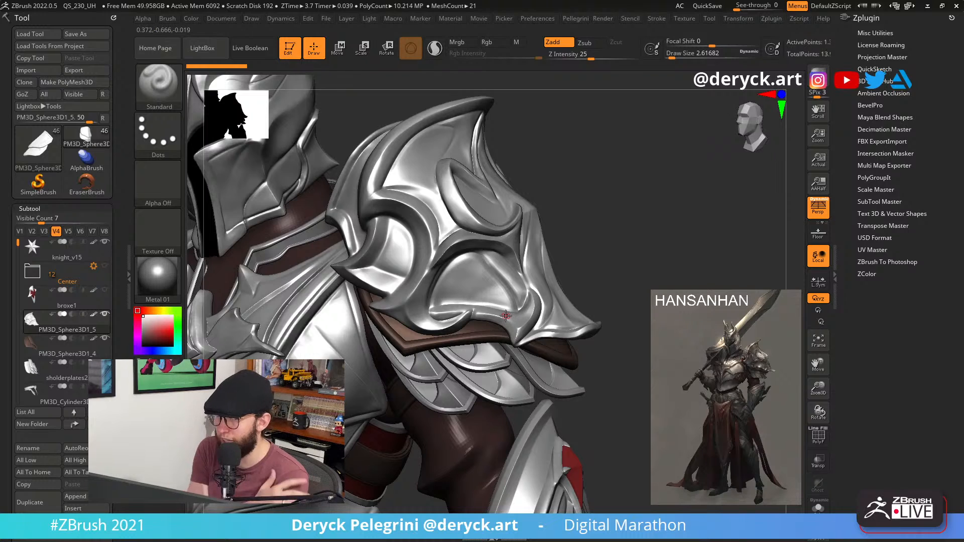
right_drag(553, 326, 497, 366)
drag(230, 318, 479, 333)
drag(620, 366, 407, 335)
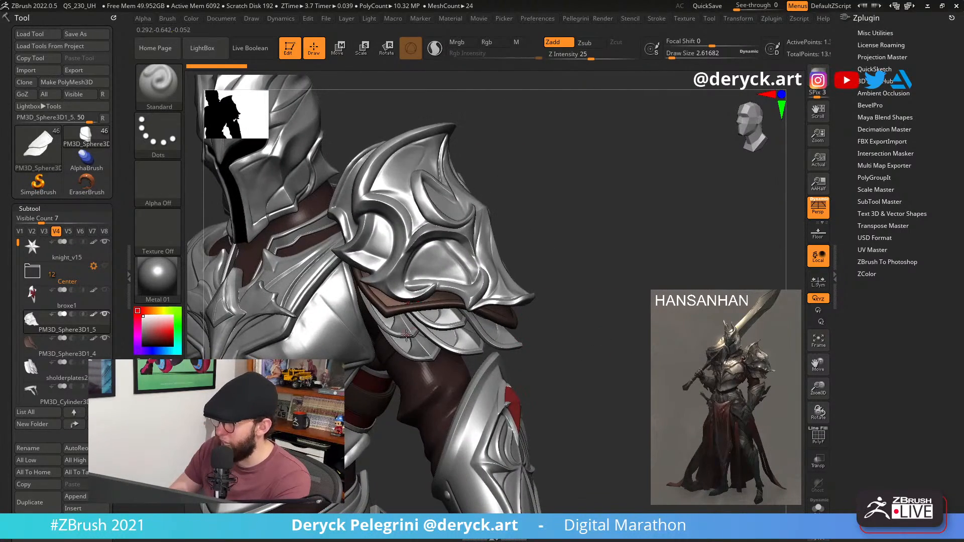
drag(592, 356, 596, 335)
drag(496, 330, 573, 362)
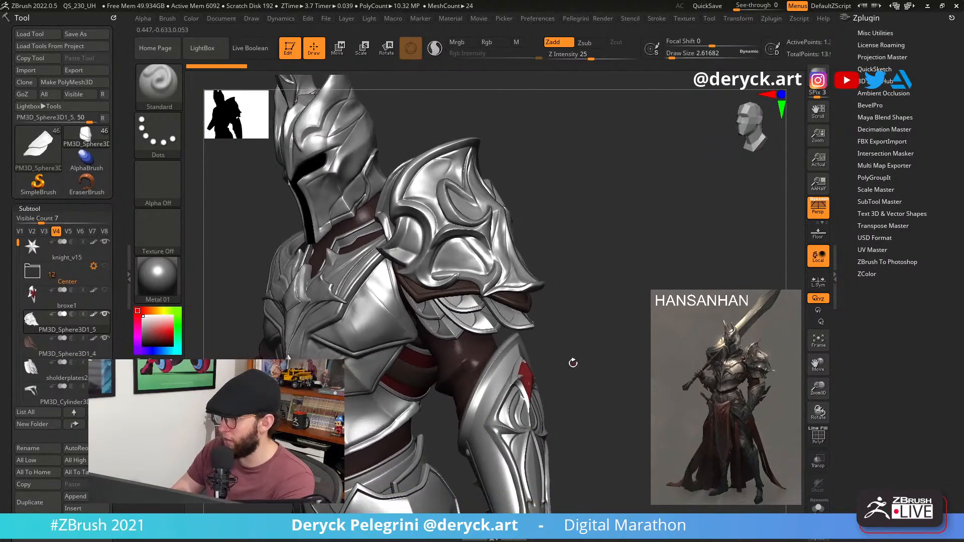
drag(594, 329, 423, 309)
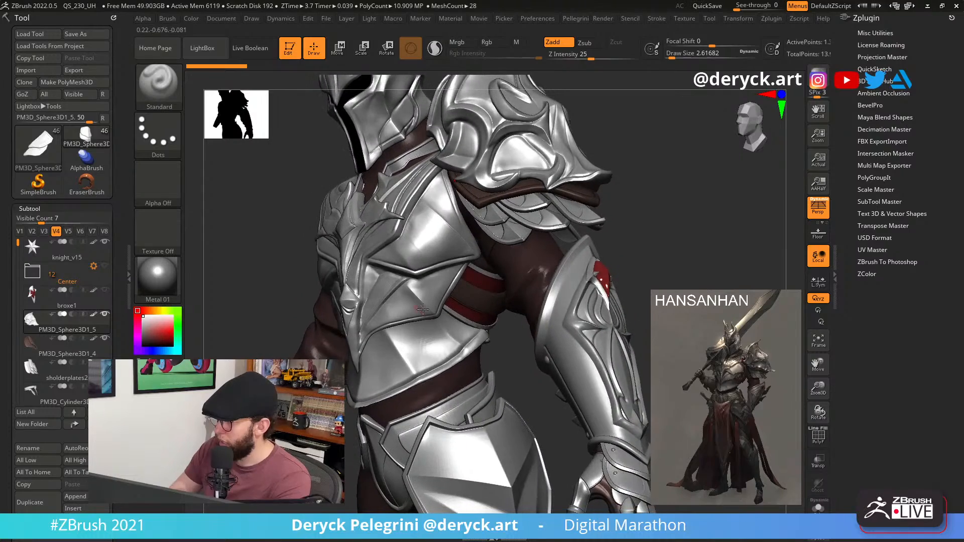
Select the upper back armour piece and check its wireframe, with the wireframe turned off at the end.
drag(204, 242, 542, 271)
drag(204, 240, 499, 296)
drag(655, 277, 601, 282)
alt+click(473, 323)
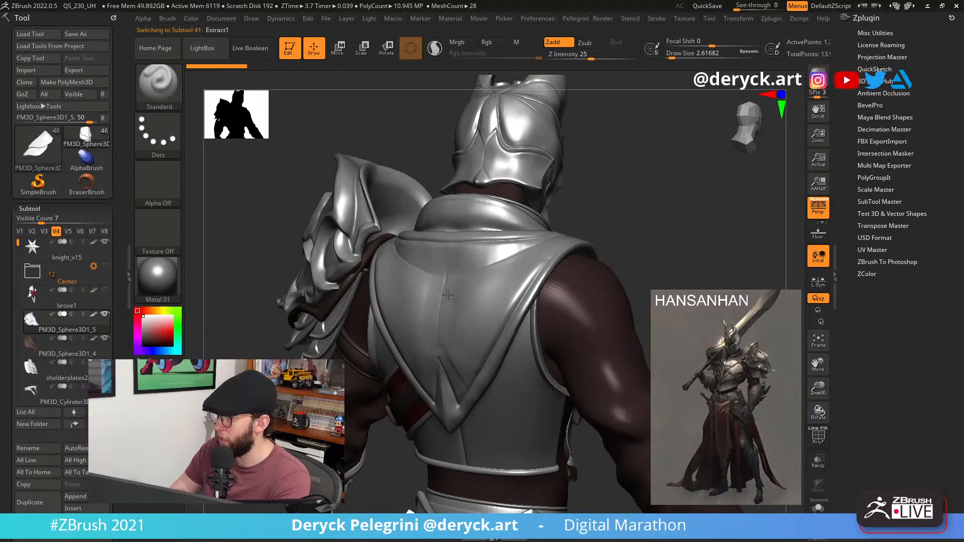
key(shift+f)
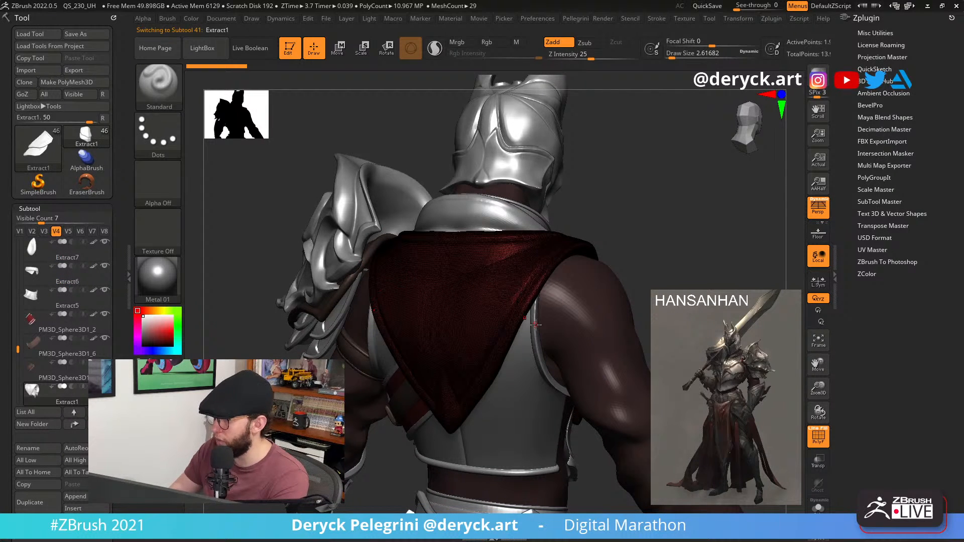
drag(673, 266, 205, 256)
key(shift+f)
Turn on the visibility of all subtools so the red brooch at the shoulder is shown.
alt+drag(617, 165, 710, 263)
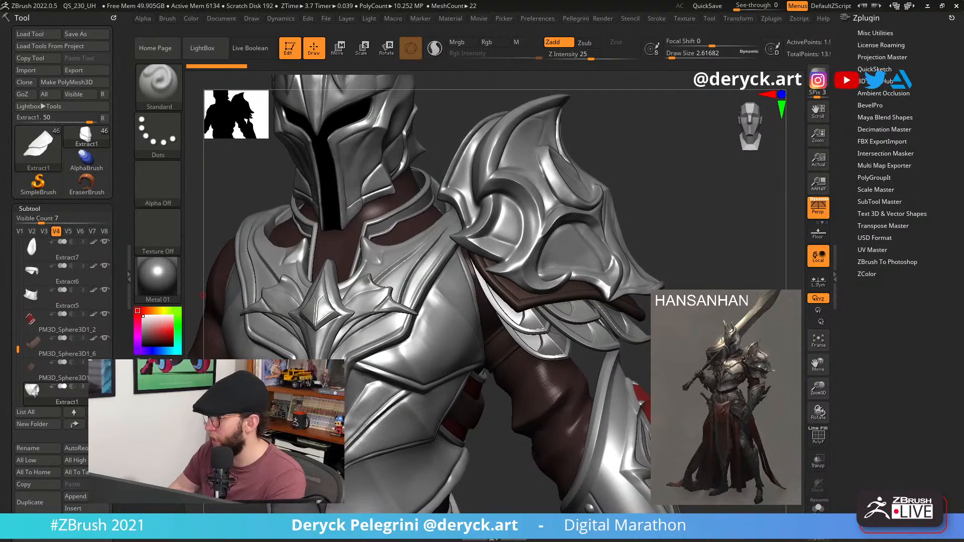
shift+click(104, 243)
shift+click(104, 243)
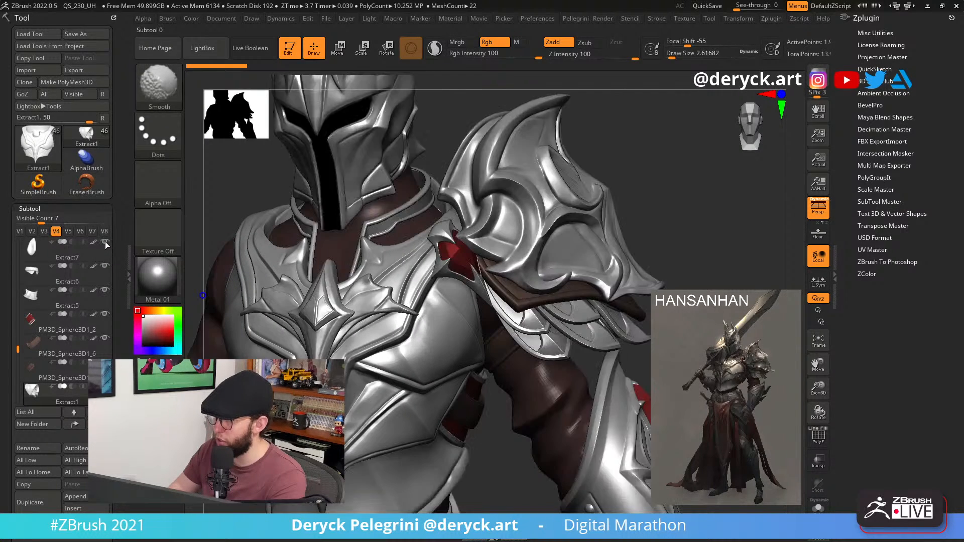
Select the red brooch subtool broxe1 and check its wireframe up close, with the wireframe turned off at the end.
alt+drag(673, 341, 669, 417)
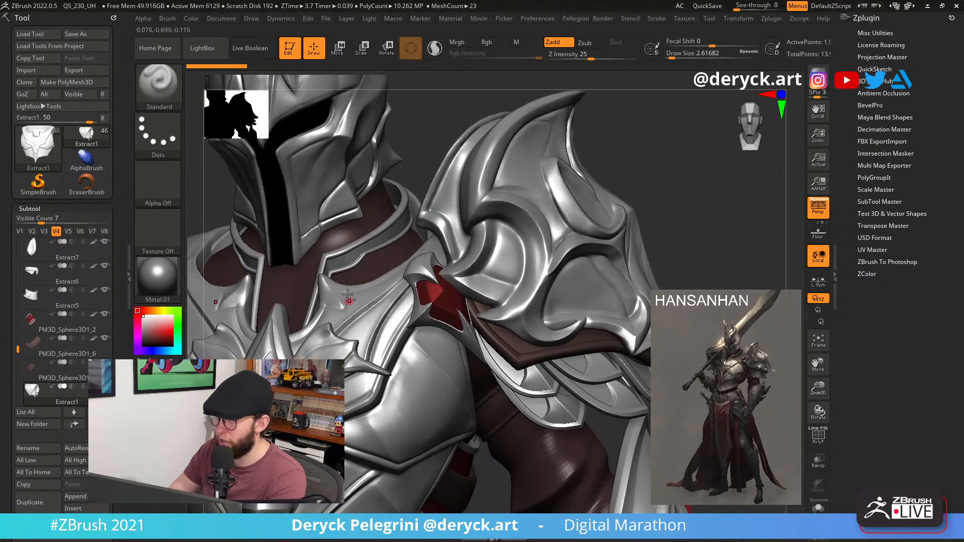
alt+click(412, 272)
drag(725, 288, 727, 381)
drag(776, 282, 723, 291)
key(shift+f)
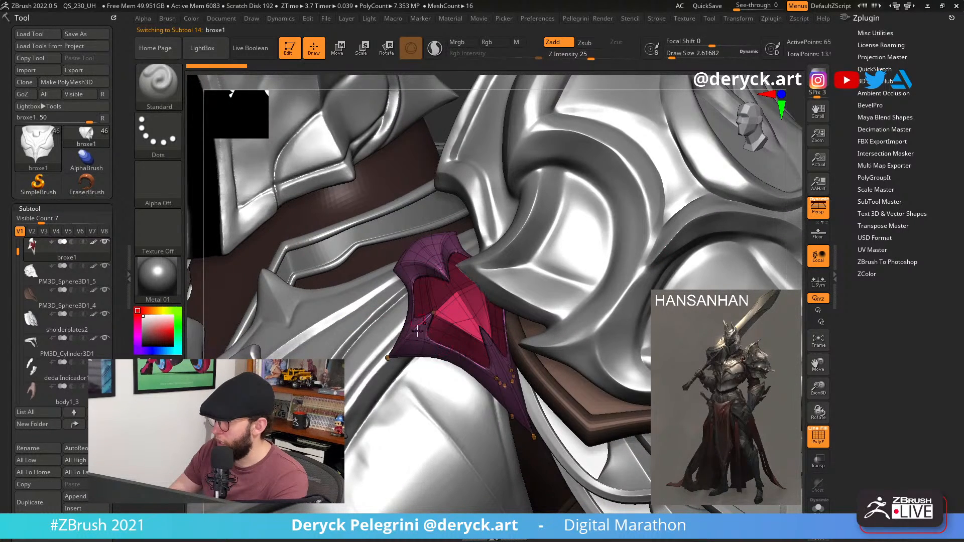
key(shift+f)
Select the large hip plate subtool and show its wireframe.
drag(195, 271, 121, 218)
alt+drag(224, 238, 288, 51)
alt+click(505, 354)
alt+drag(296, 374, 402, 318)
key(shift+f)
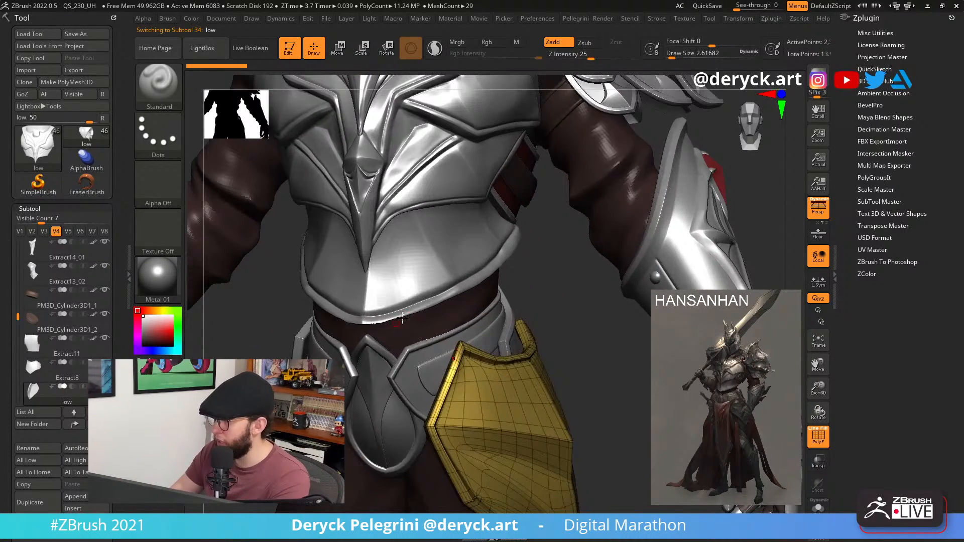
Select the waist plates beside the crotch guard and inspect their wireframe, ending on a view of the full figure.
alt+click(429, 346)
drag(608, 324, 443, 306)
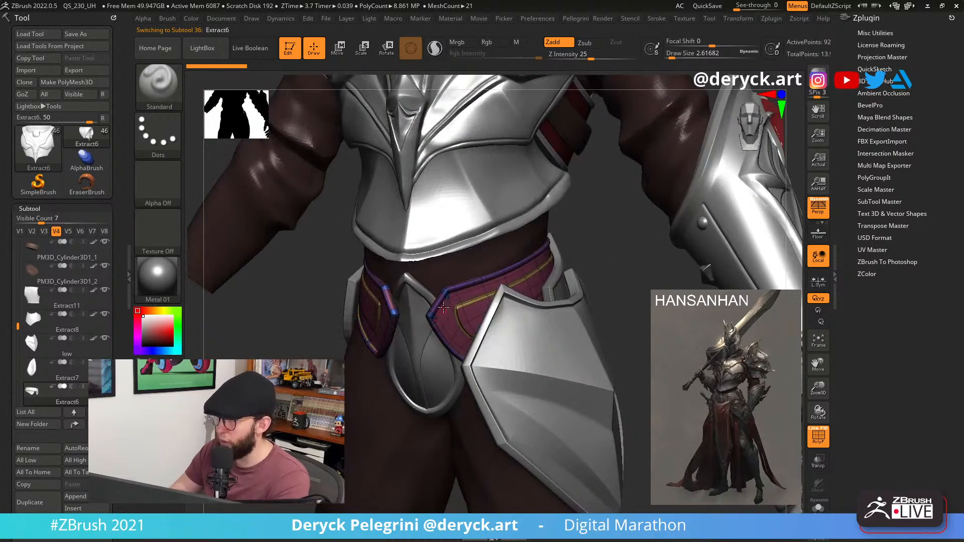
alt+drag(261, 355, 256, 292)
drag(281, 340, 321, 342)
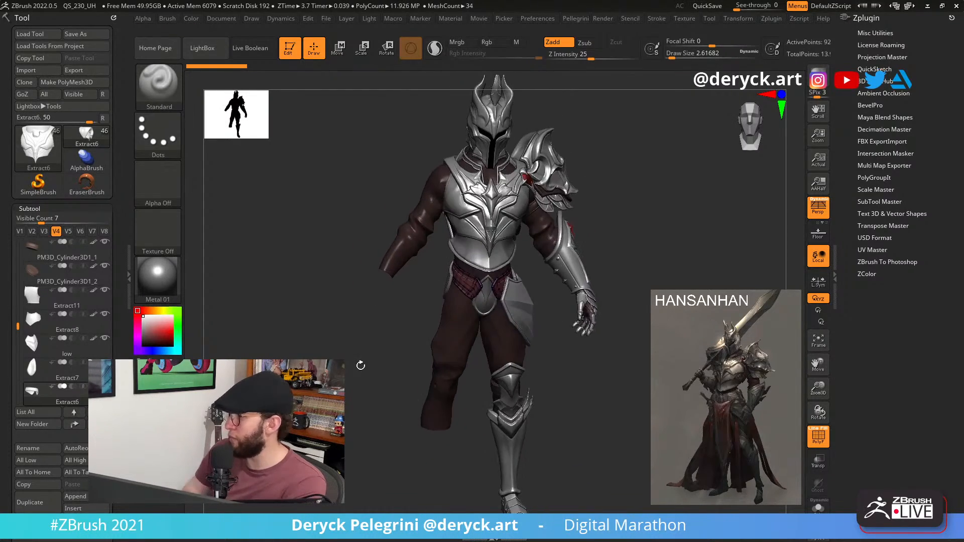
Examine the breastplate, waist and hip armour up close and from several angles, and turn the wireframe off.
drag(373, 361, 331, 356)
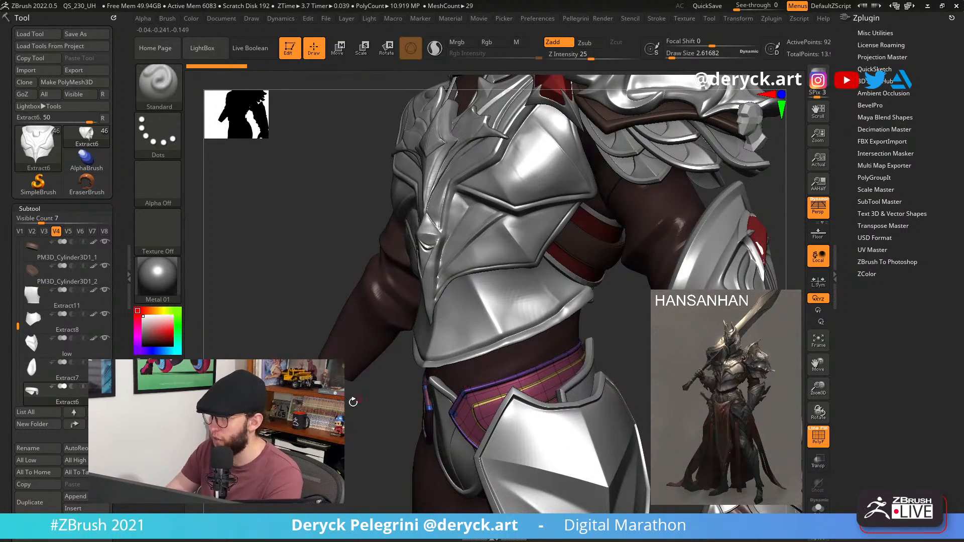
alt+drag(353, 402, 350, 456)
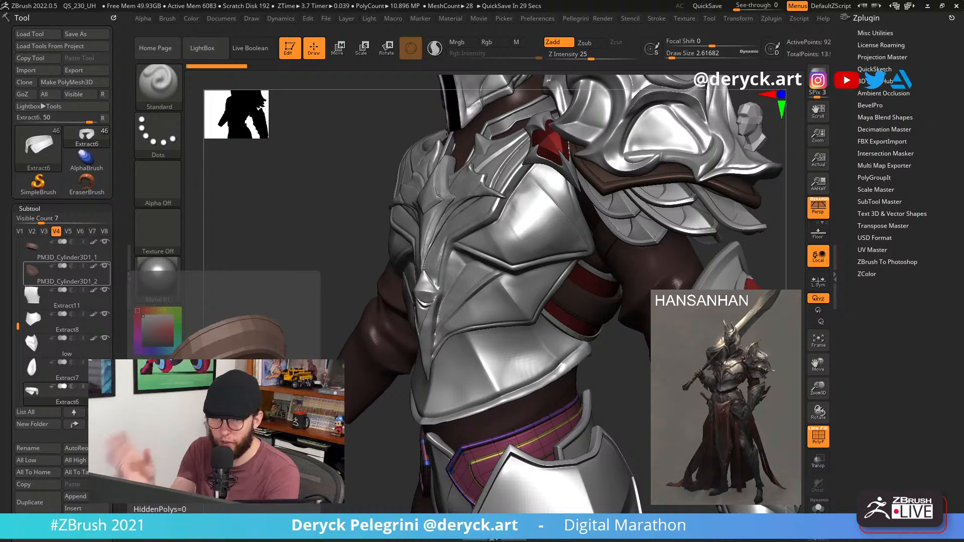
drag(273, 306, 351, 306)
alt+drag(301, 281, 246, 304)
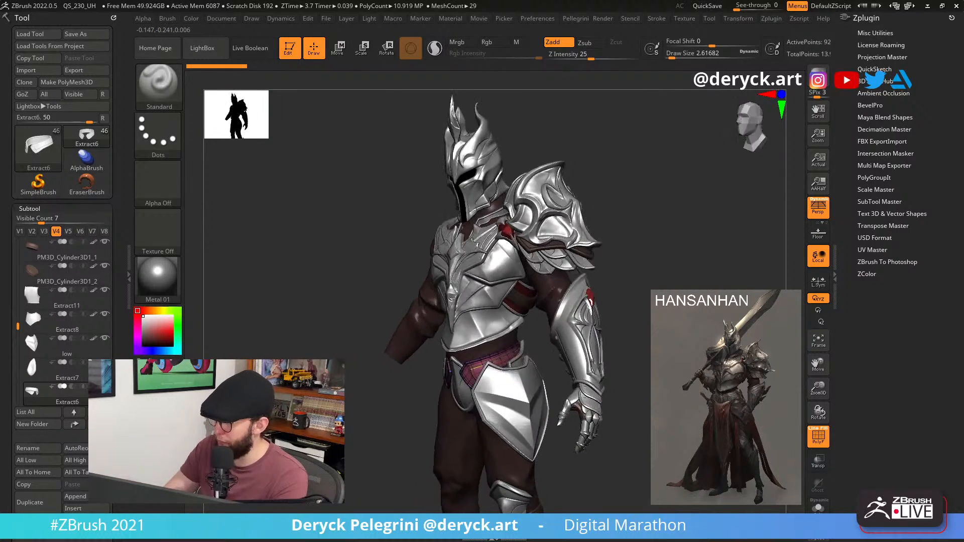
alt+drag(282, 331, 281, 254)
alt+drag(432, 431, 582, 425)
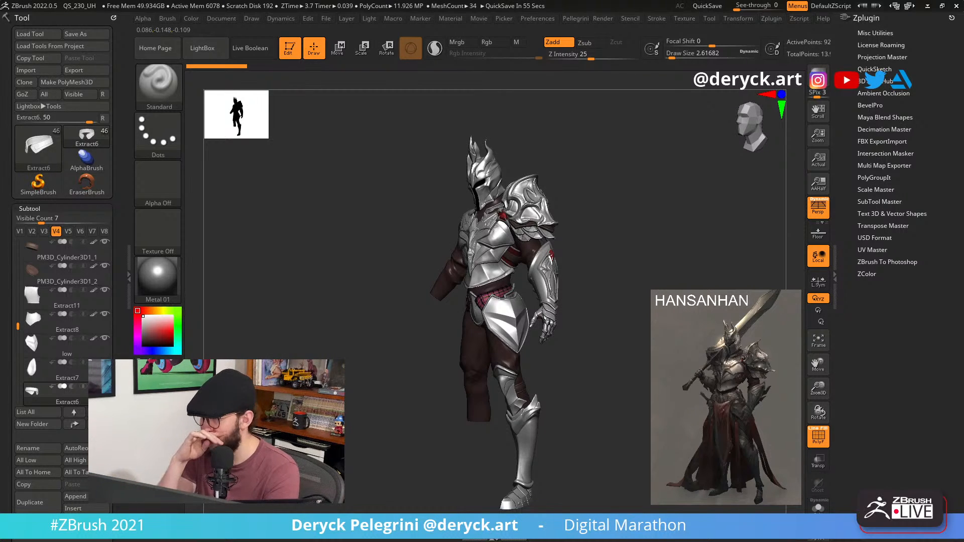
mouse_move(216, 351)
mouse_down()
mouse_move(271, 355)
mouse_move(226, 337)
mouse_move(237, 327)
mouse_move(232, 357)
mouse_up()
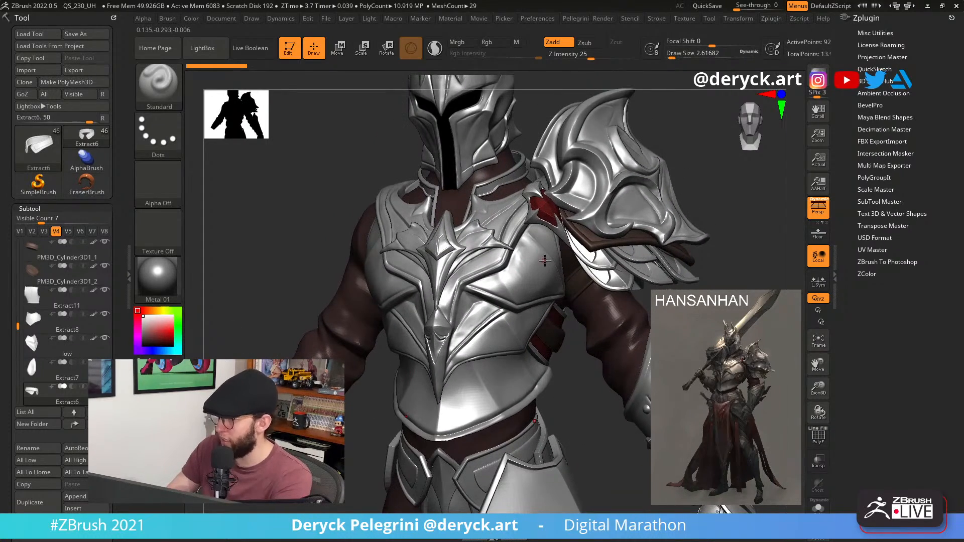
Select the red shoulder brooch subtool broxe1, examine it up close and return to a view of the whole character.
alt+click(563, 230)
drag(251, 207, 225, 251)
key(alt+s)
alt+drag(646, 229, 624, 371)
key(f)
drag(590, 288, 603, 317)
key(shift+s)
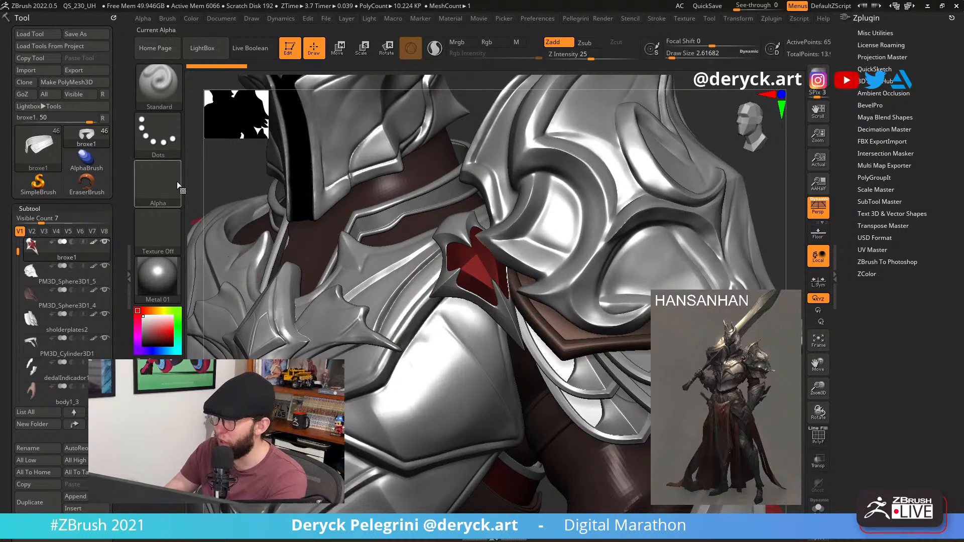
key(f)
alt+drag(261, 174, 261, 257)
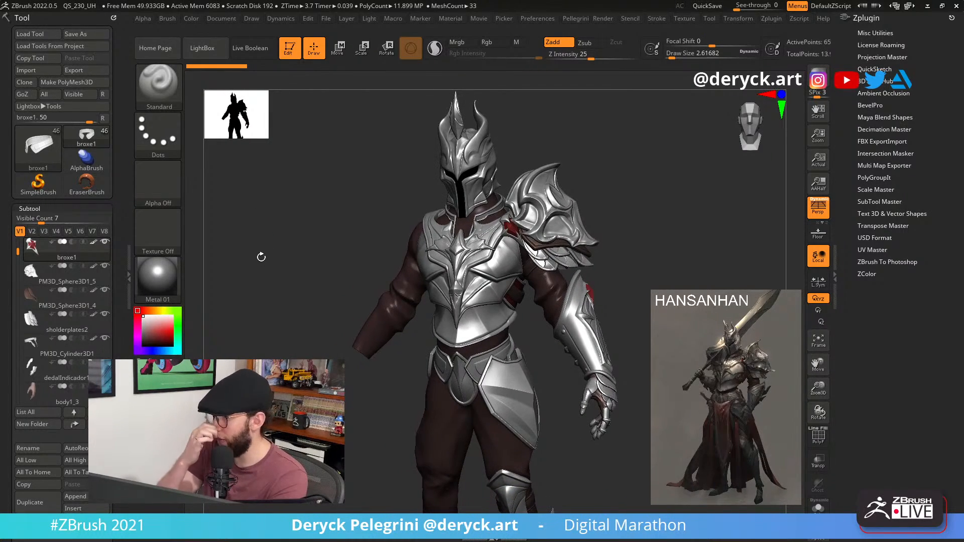
Examine the full figure from front and three-quarter angles to compare its overall proportions with the concept art.
drag(277, 296, 320, 293)
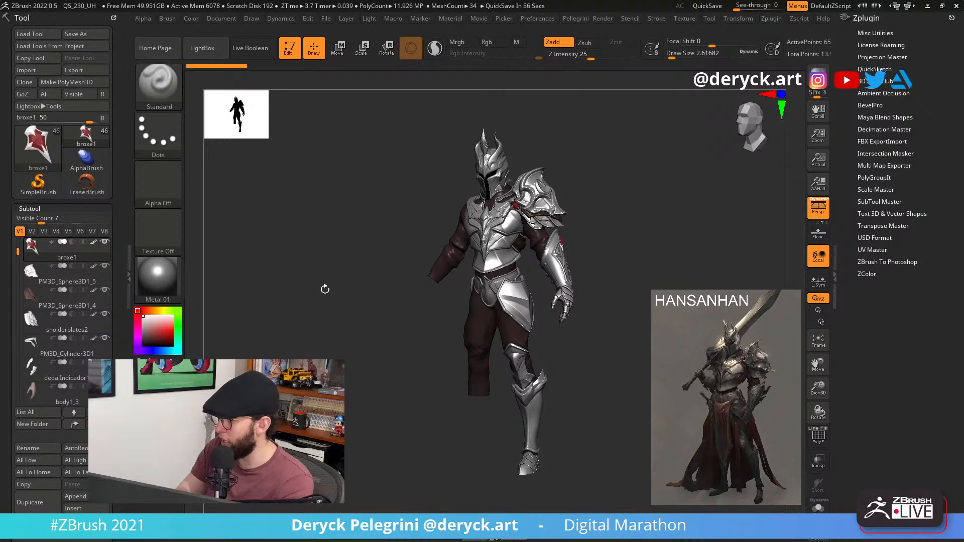
drag(412, 347, 348, 349)
drag(409, 355, 337, 356)
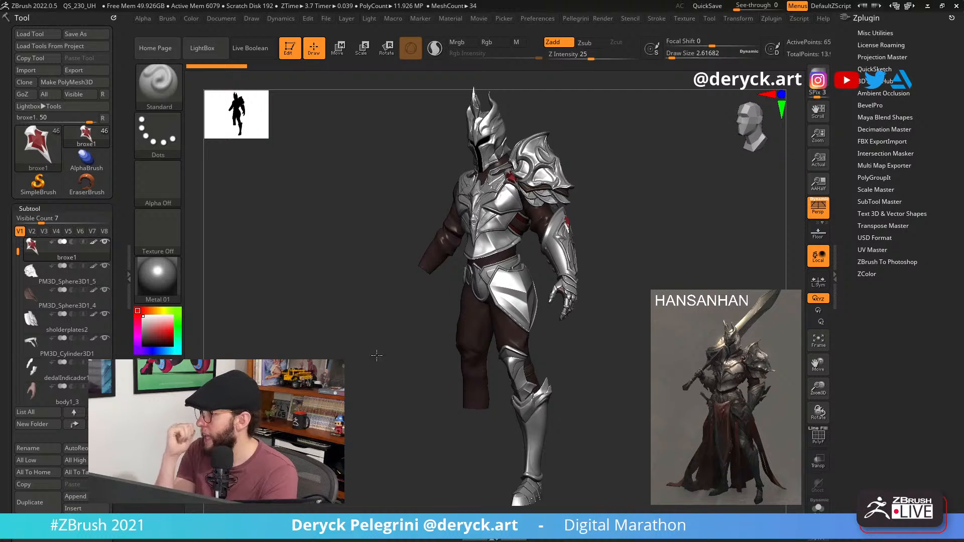
drag(377, 356, 401, 358)
mouse_move(168, 276)
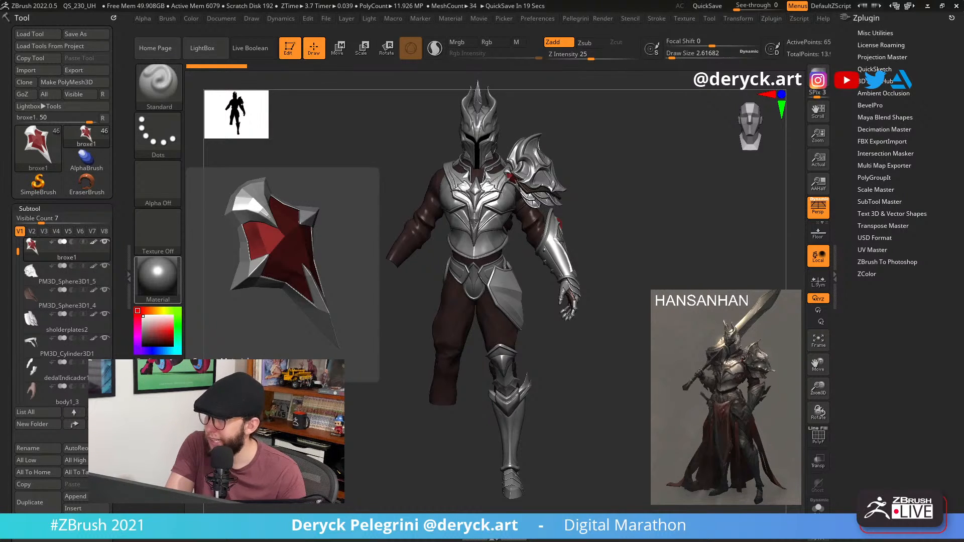
drag(389, 419, 349, 426)
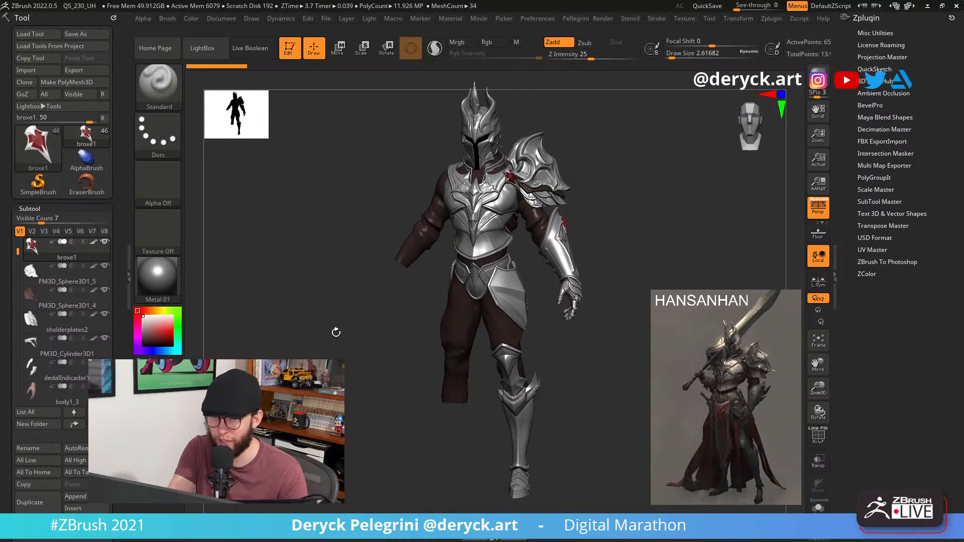
drag(334, 334, 326, 334)
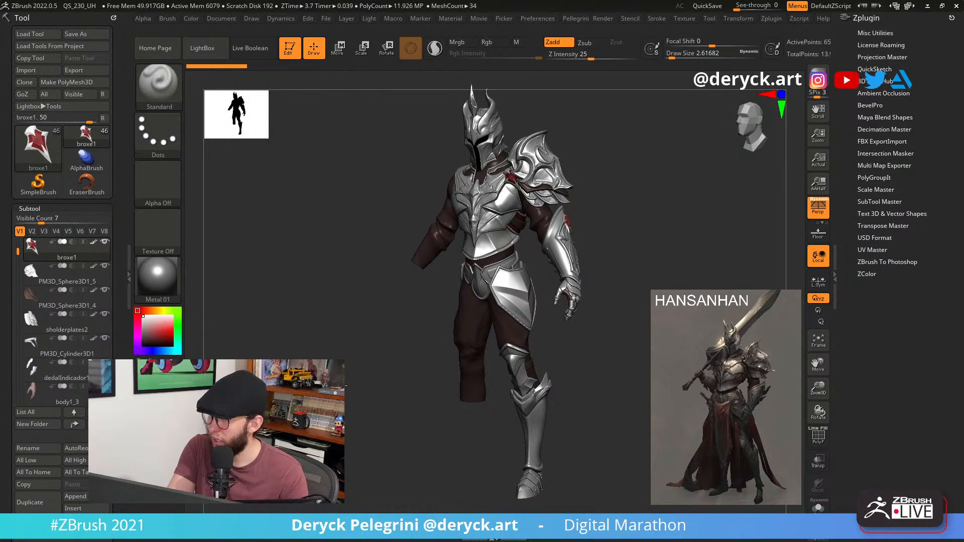
drag(345, 387, 347, 381)
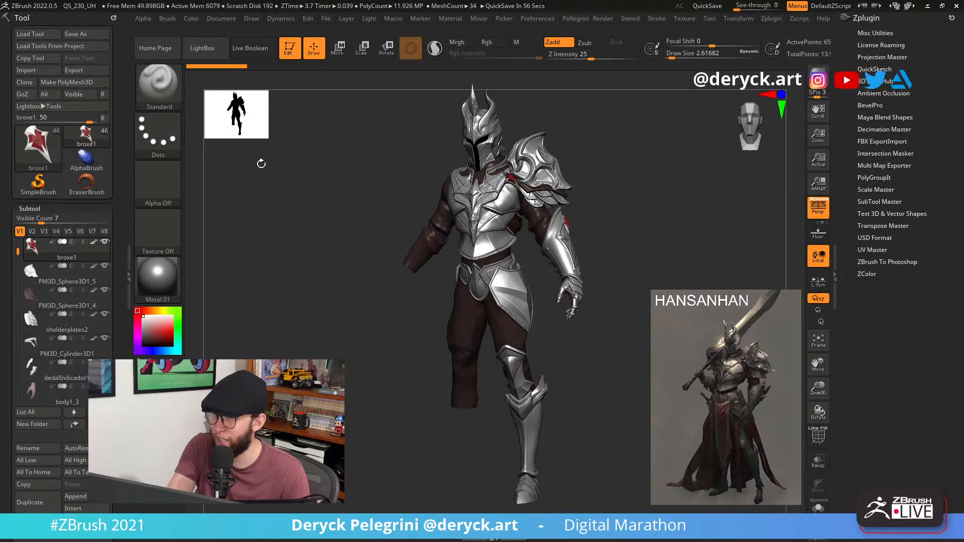
Switch the sculpting brush to Move, then to Standard, and back to Move.
click(171, 95)
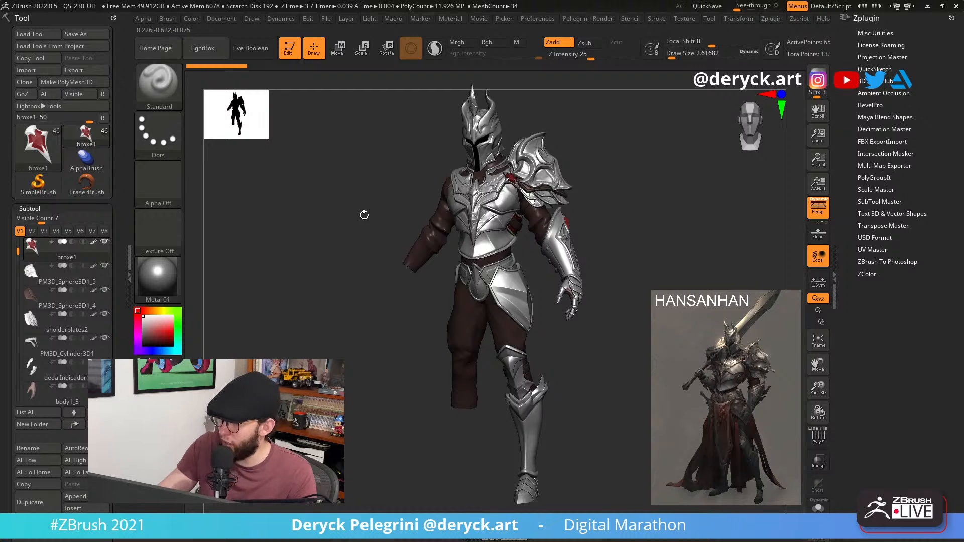
key(b)
key(m)
key(v)
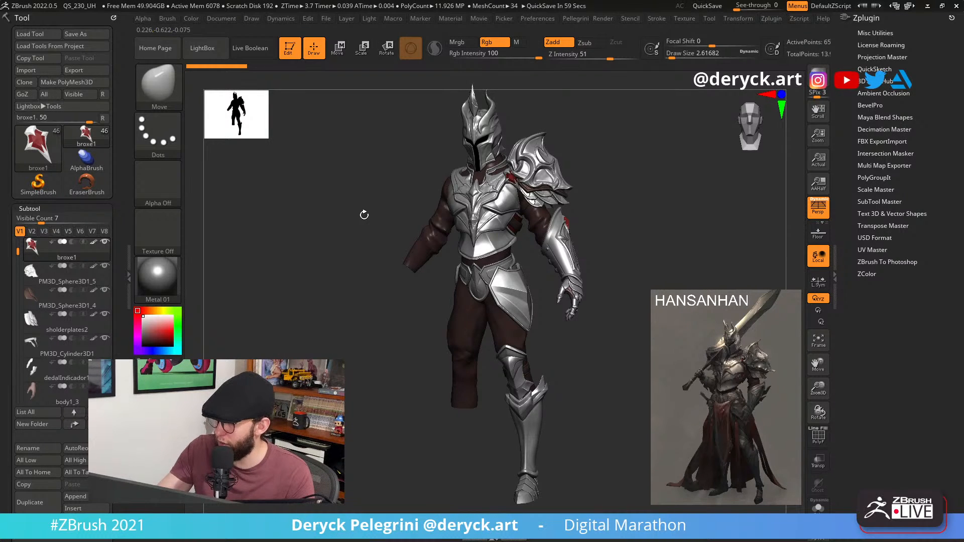
key(b)
key(s)
key(t)
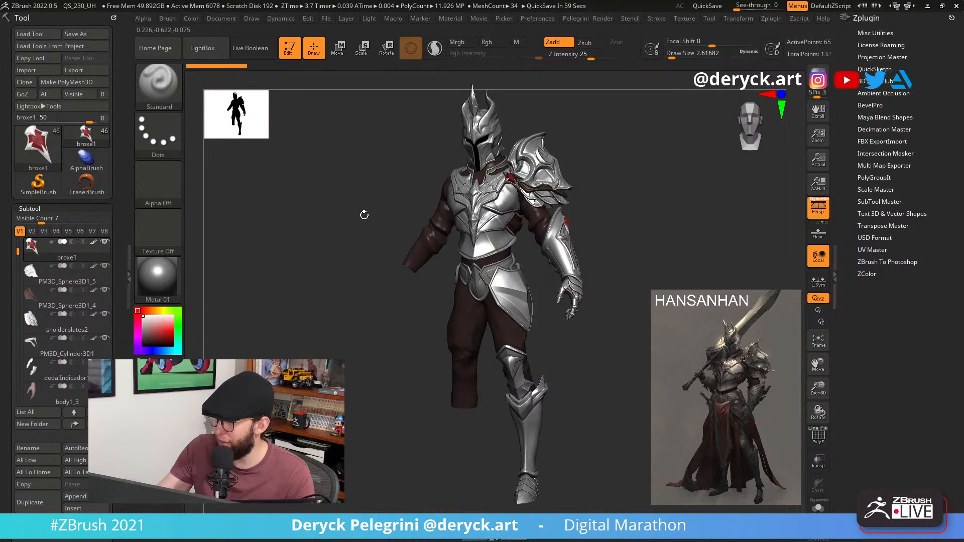
key(b)
key(m)
key(v)
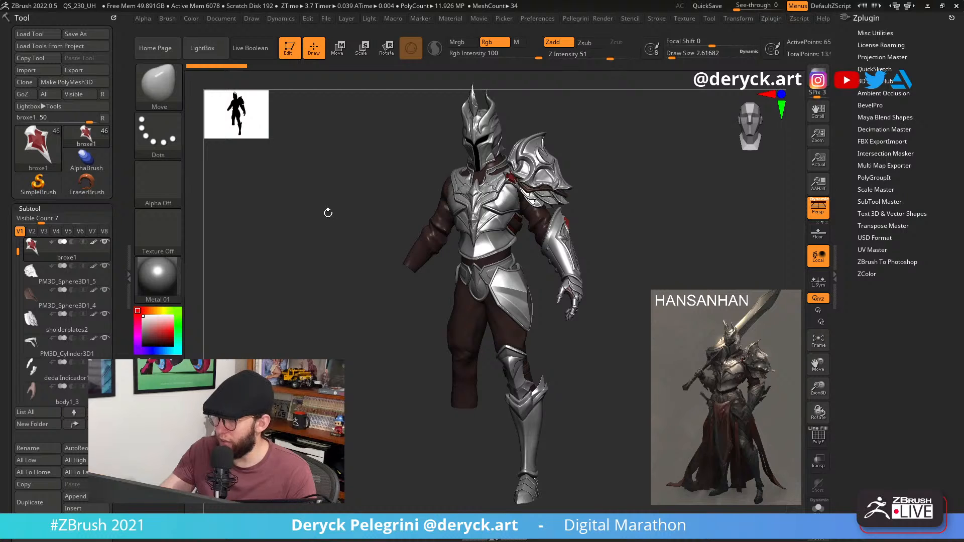
Switch the sculpting brush to hPolish and then to ClayBuildup.
key(b)
key(h)
key(p)
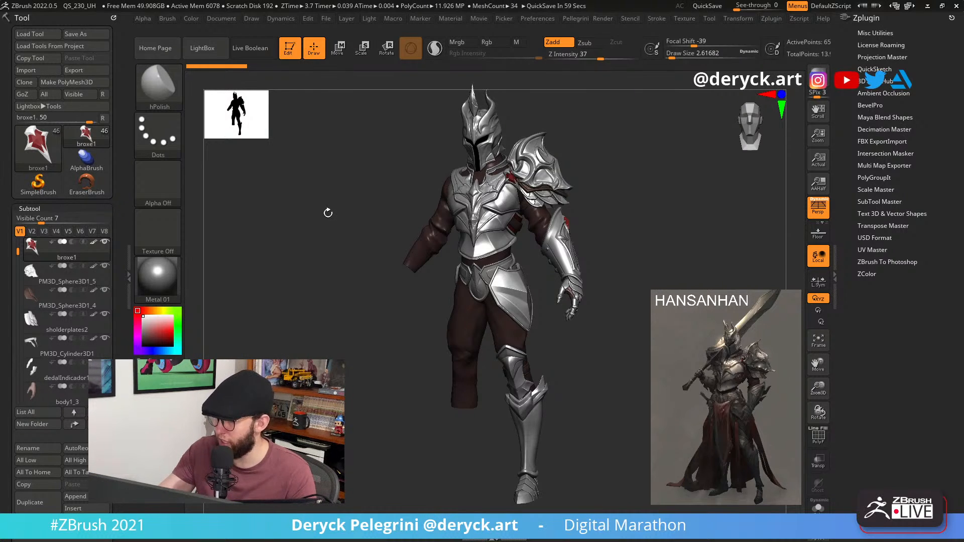
key(b)
key(c)
key(b)
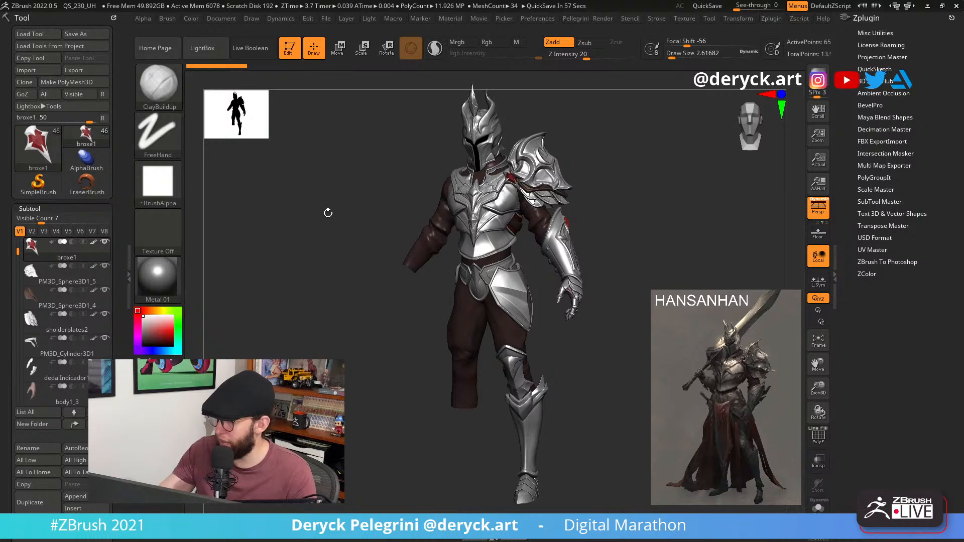
Switch the sculpting brush to DamStandard, then Pinch, then Inflat.
key(b)
key(d)
key(s)
key(b)
key(p)
key(i)
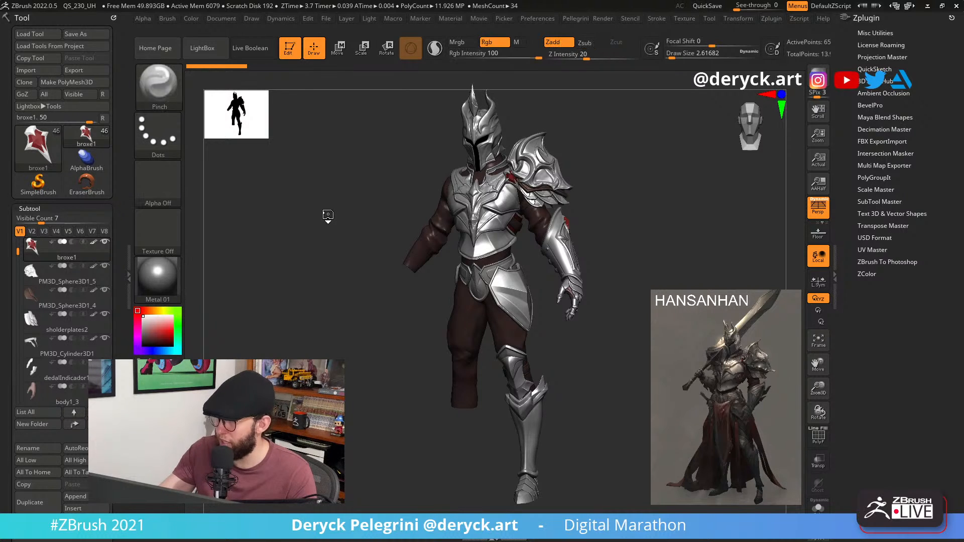
key(b)
key(i)
key(n)
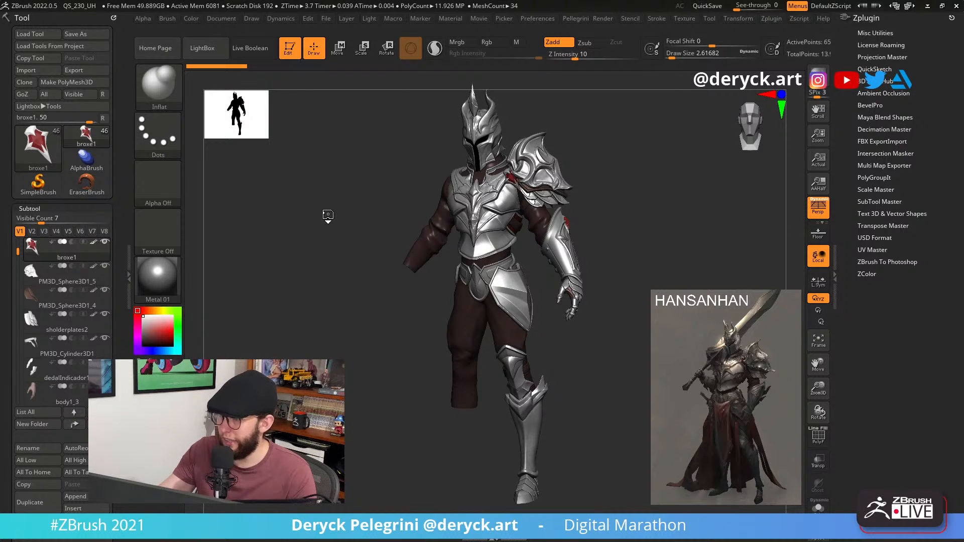
Switch the sculpting brush to ClayBuildup, then Flatten, then DamStandard.
key(b)
key(c)
key(b)
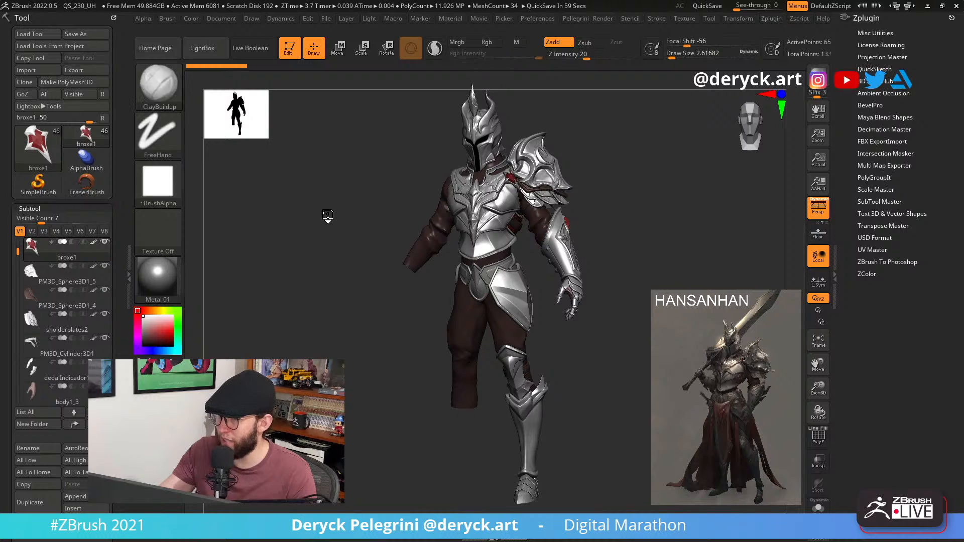
key(b)
key(f)
key(l)
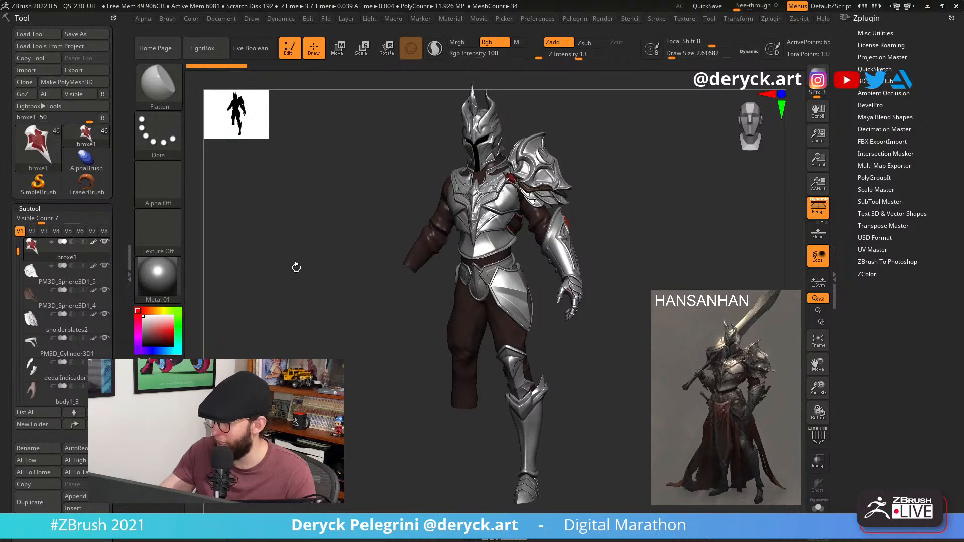
key(b)
key(d)
key(s)
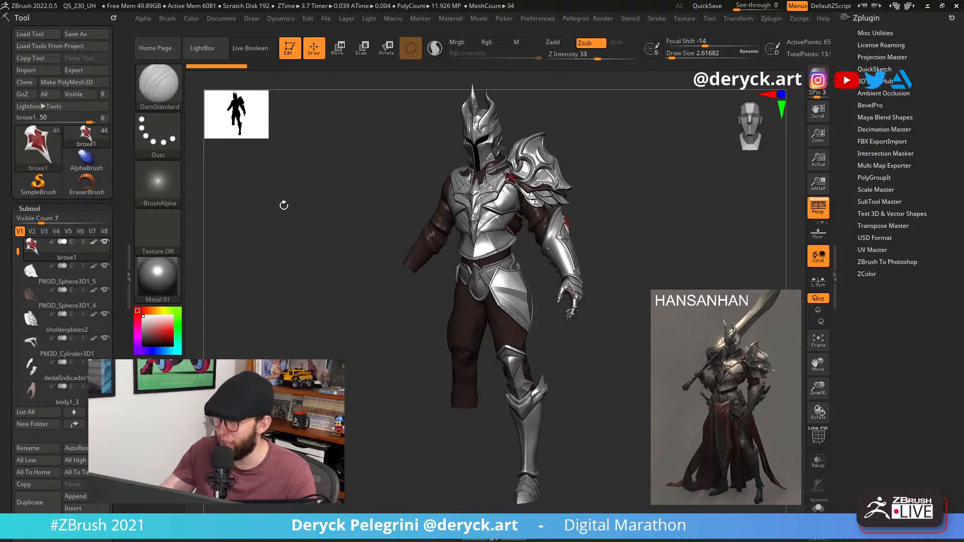
Run through the Standard, Move and Pinch brushes and end with DamStandard active.
key(b)
key(s)
key(t)
key(b)
key(m)
key(v)
key(b)
key(p)
key(i)
key(b)
key(d)
key(s)
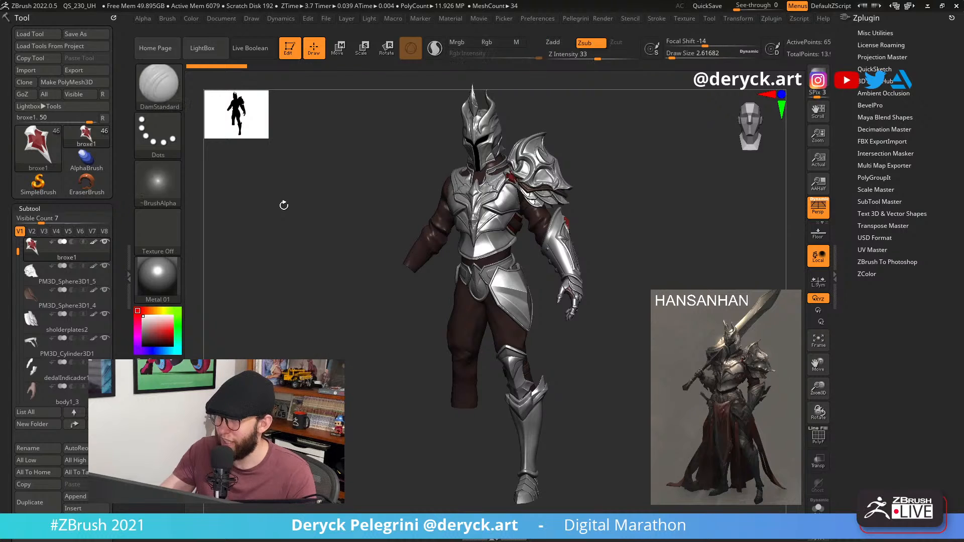
Switch the sculpting brush to Standard, then ClayBuildup, then hPolish.
key(b)
key(s)
key(t)
key(b)
key(c)
key(b)
key(b)
key(h)
key(p)
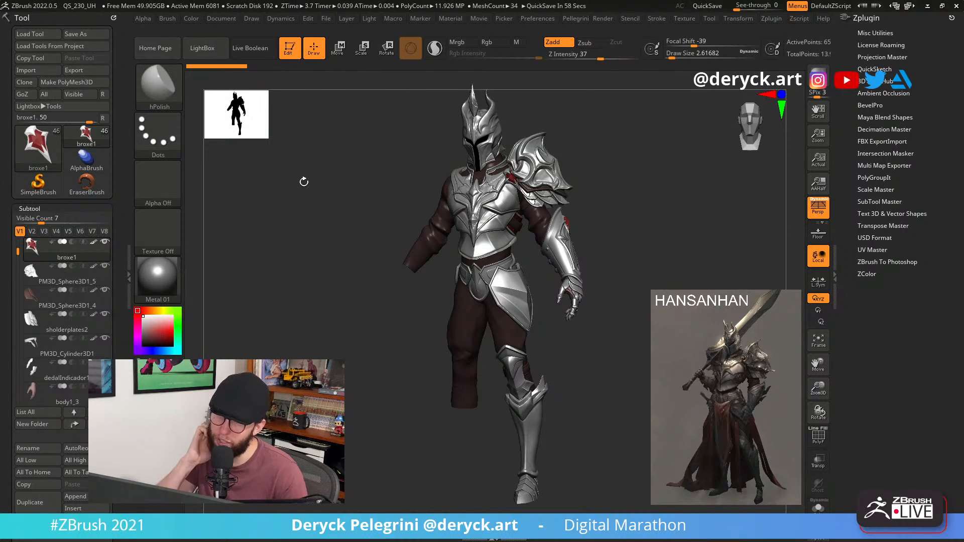
Cycle through the assigned favourite brushes, including Flatten and DamStandard, and end with the Pinch brush active.
key(1)
key(2)
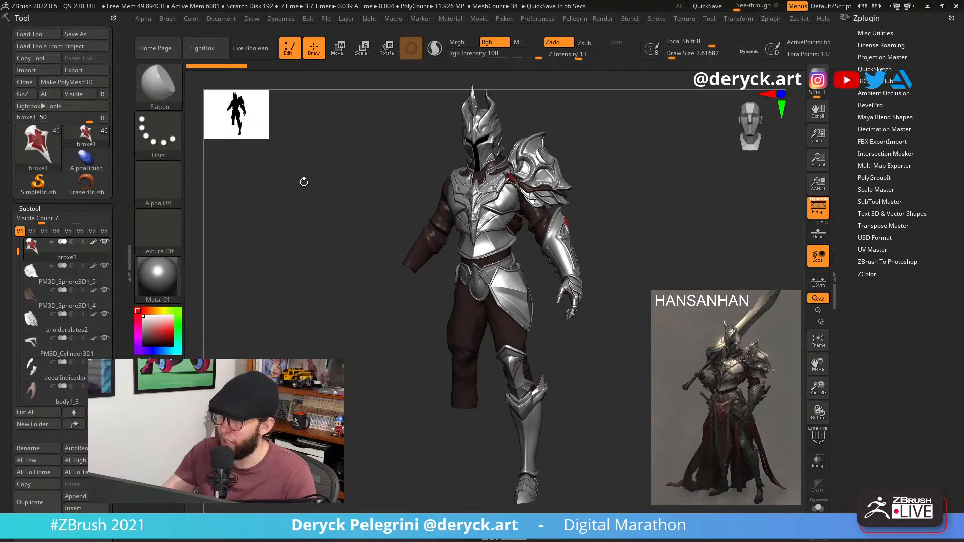
key(3)
key(4)
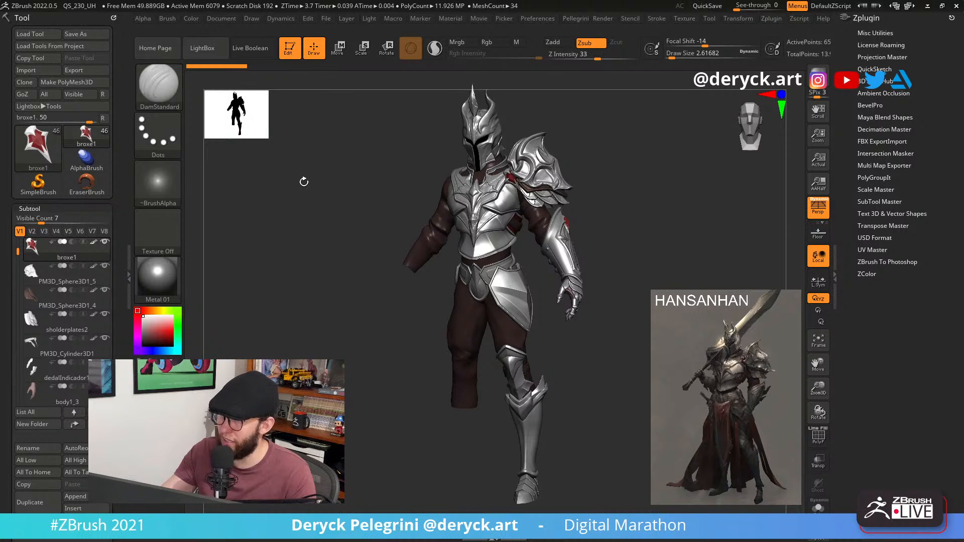
key(5)
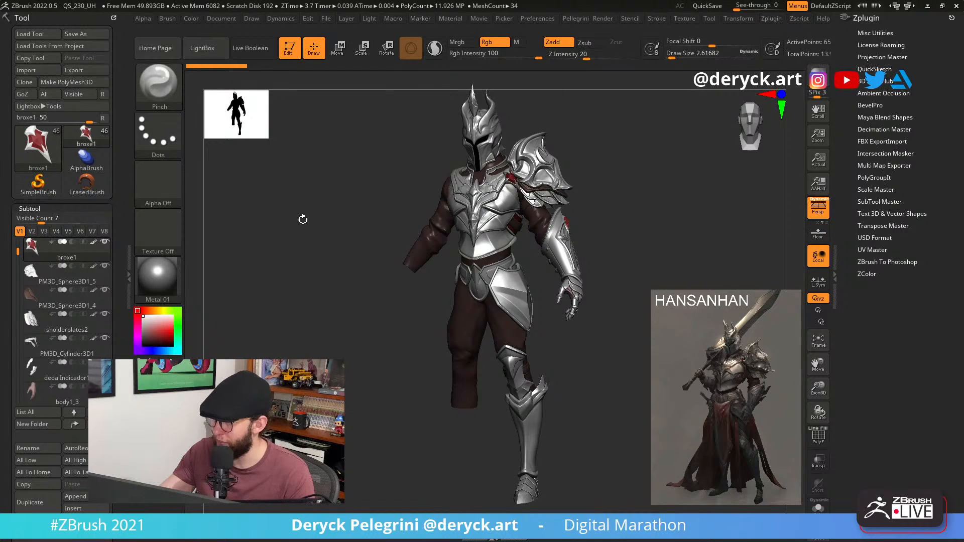
Select the large shoulder plate subtool PM3D_Sphere3D1_5, show it on its own and frame it.
drag(303, 219, 307, 213)
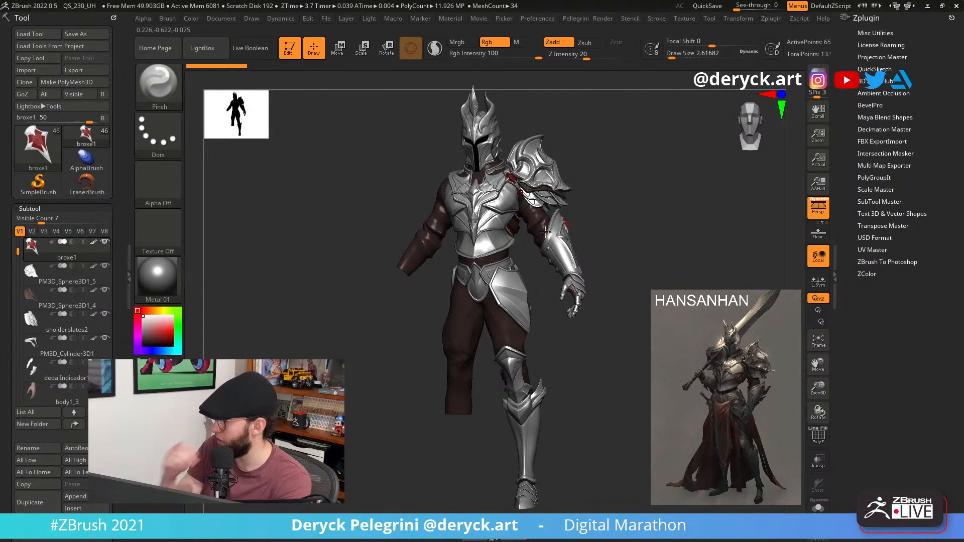
drag(660, 227, 618, 221)
alt+click(555, 172)
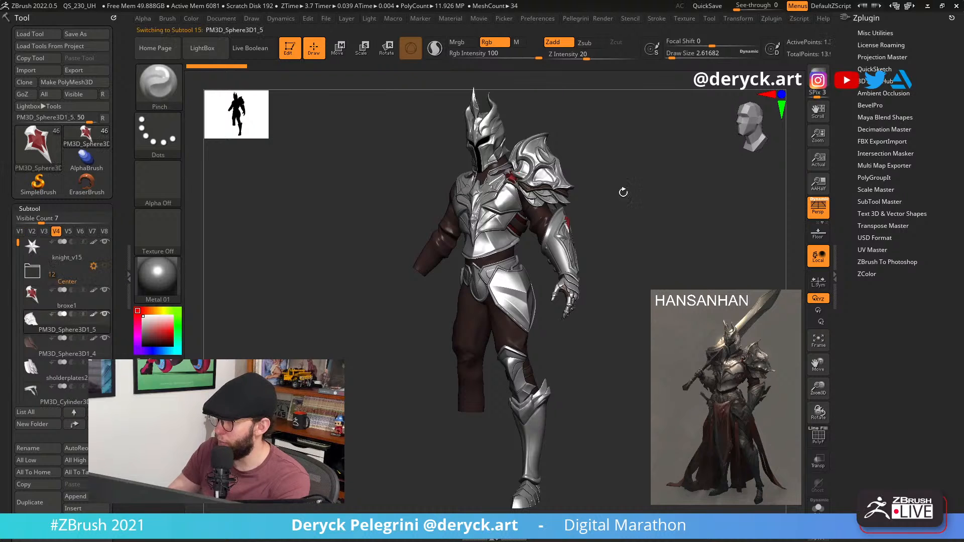
drag(568, 256, 387, 253)
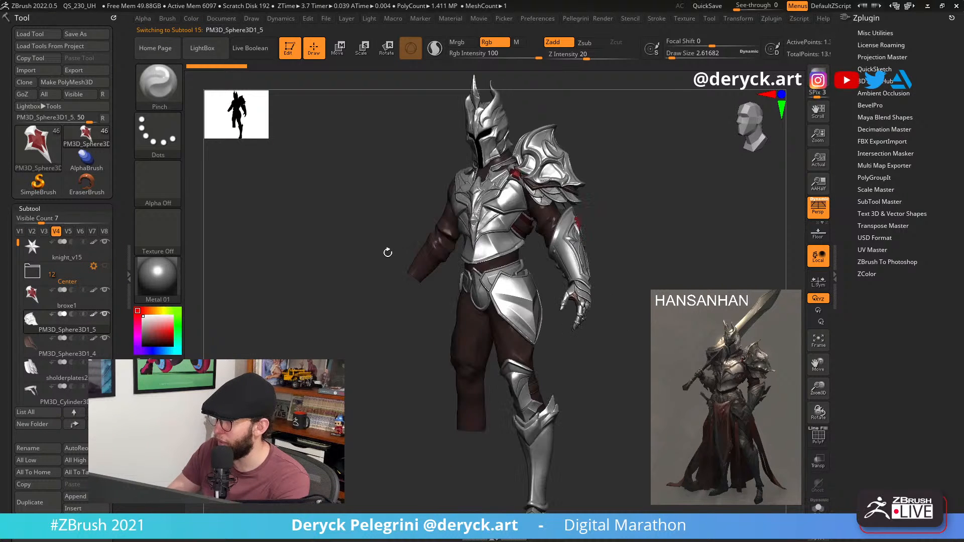
key(f)
alt+drag(728, 256, 593, 261)
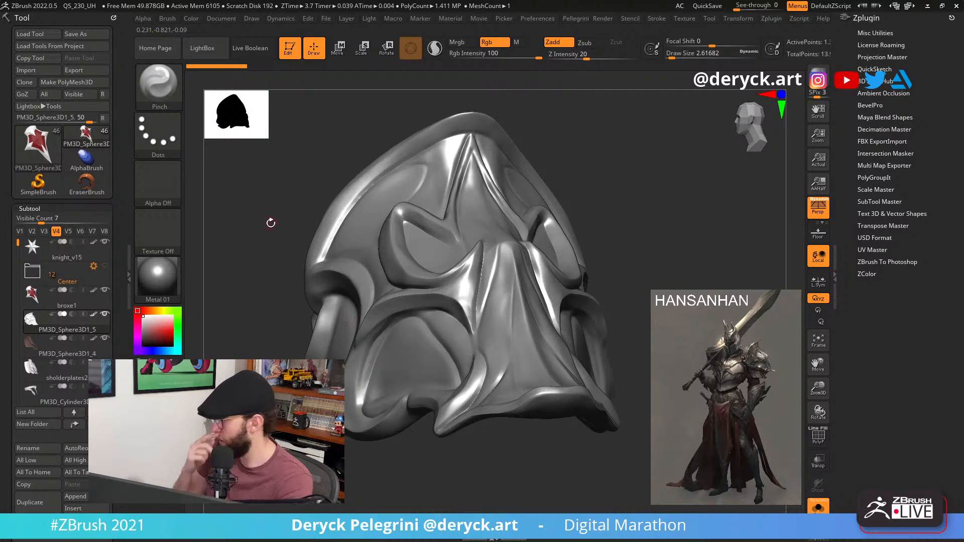
Examine the isolated shoulder plate's ridges and sculpted recesses from the side and the front.
mouse_move(254, 219)
mouse_down()
mouse_move(266, 225)
mouse_move(219, 216)
mouse_move(247, 231)
mouse_up()
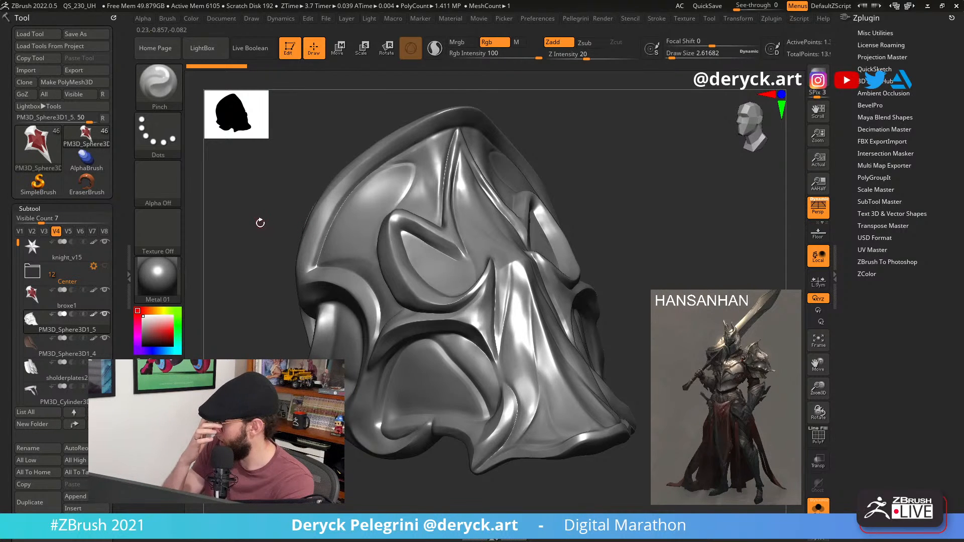
mouse_move(275, 219)
mouse_down()
mouse_move(231, 216)
mouse_move(266, 243)
mouse_move(258, 224)
mouse_move(315, 246)
mouse_up()
drag(261, 313, 452, 299)
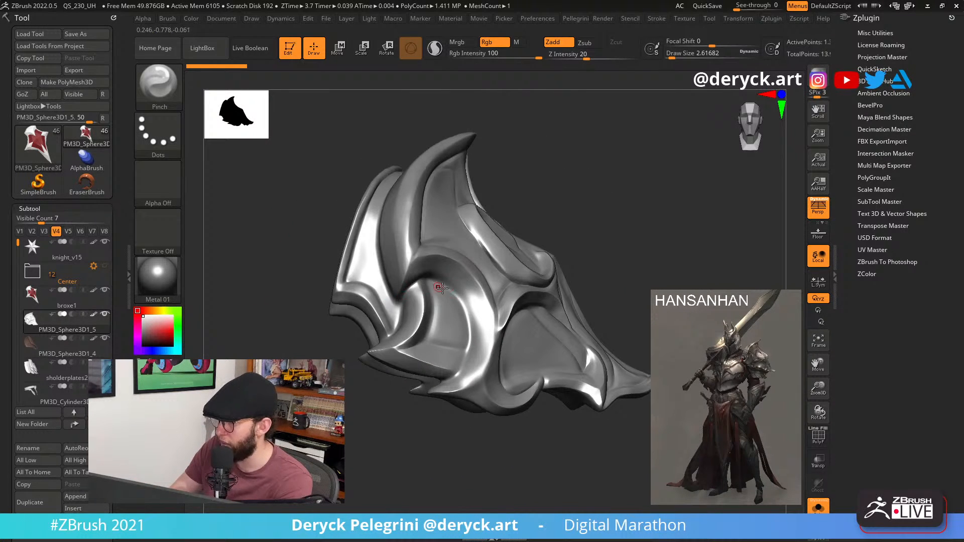
Switch the sculpting brush to Move and enlarge its draw size to about 15.55.
drag(290, 339, 409, 246)
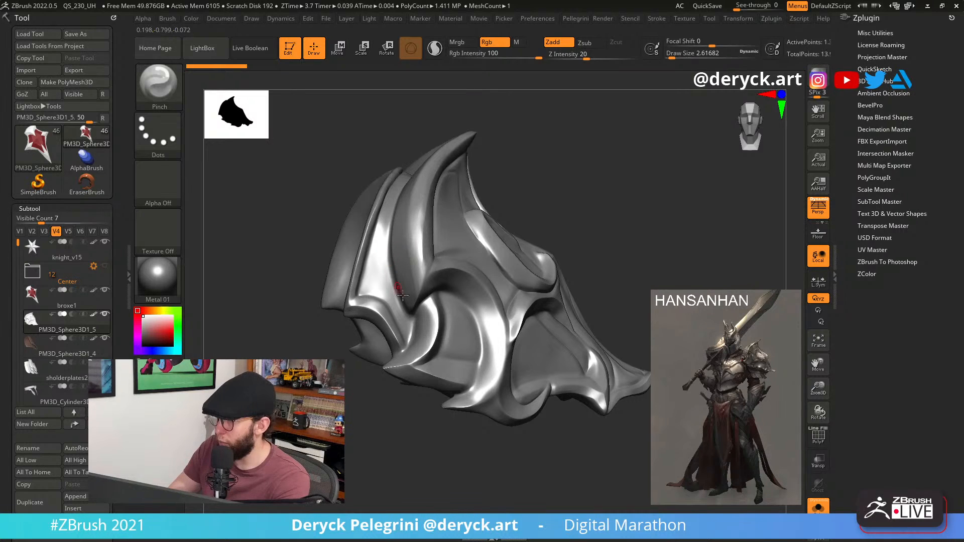
right_drag(440, 314, 430, 325)
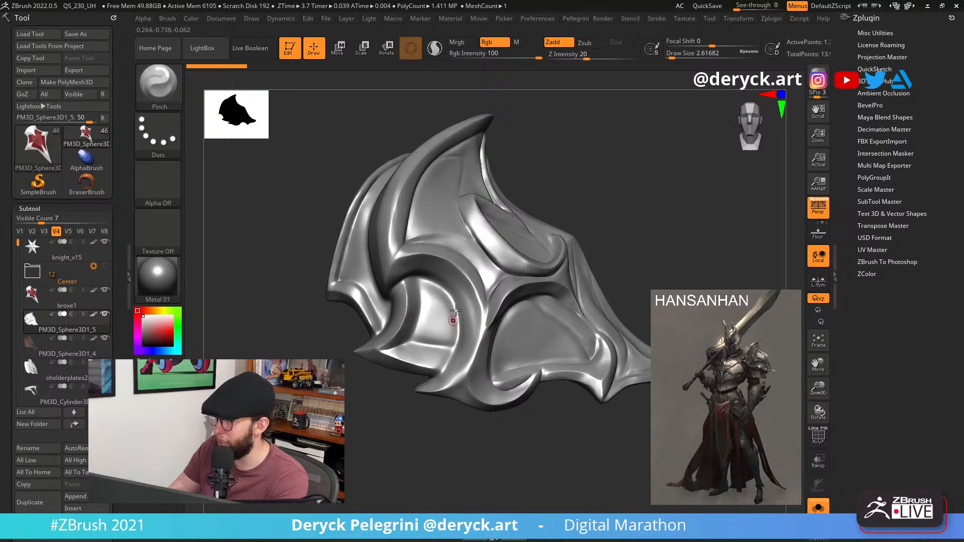
right_drag(354, 350, 416, 329)
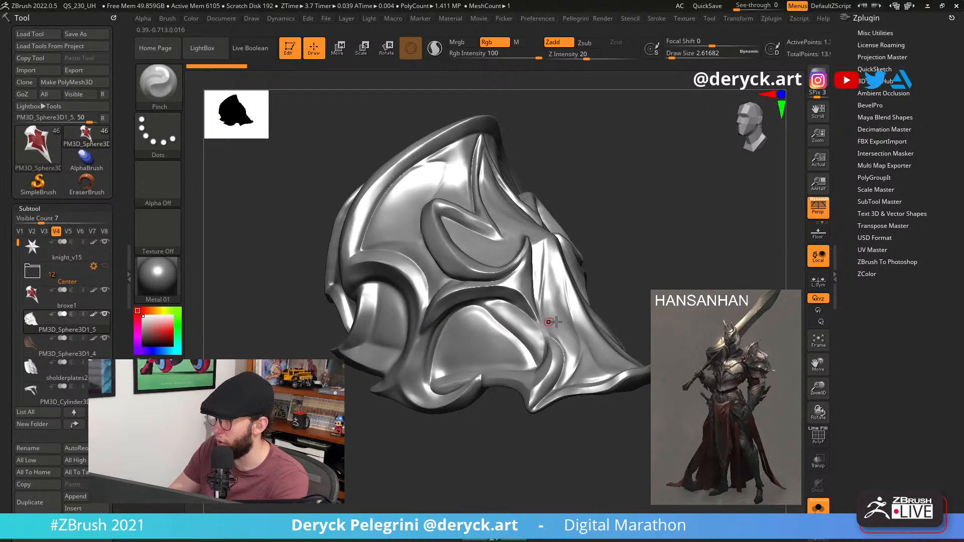
mouse_move(488, 436)
right_down()
mouse_move(487, 461)
mouse_move(478, 441)
mouse_move(517, 329)
right_up()
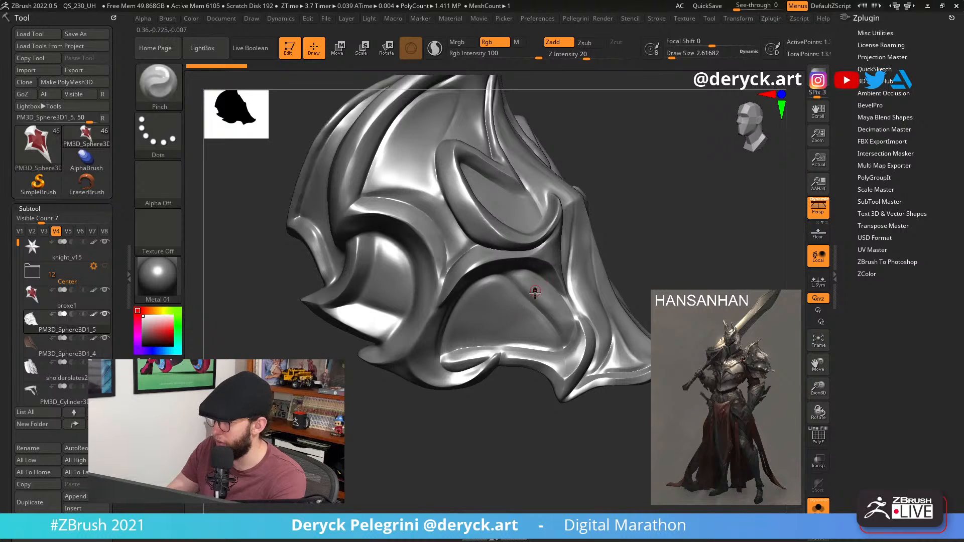
key(b)
key(m)
key(v)
key(s)
mouse_move(527, 309)
right_down()
mouse_move(295, 336)
mouse_move(205, 431)
right_up()
mouse_move(266, 374)
mouse_down()
mouse_move(291, 344)
mouse_move(314, 360)
mouse_move(301, 341)
mouse_move(242, 316)
mouse_move(378, 312)
mouse_move(225, 273)
mouse_move(238, 218)
mouse_move(231, 231)
mouse_move(224, 210)
mouse_move(228, 221)
mouse_move(300, 243)
mouse_up()
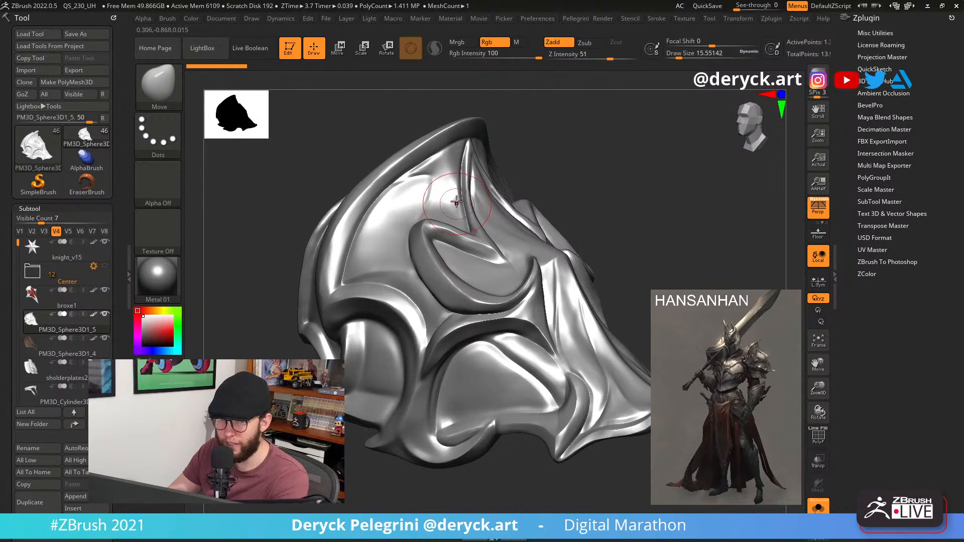
Examine the shoulder plate's overall silhouette and the flow of its ridges from several angles and distances.
drag(317, 201, 300, 310)
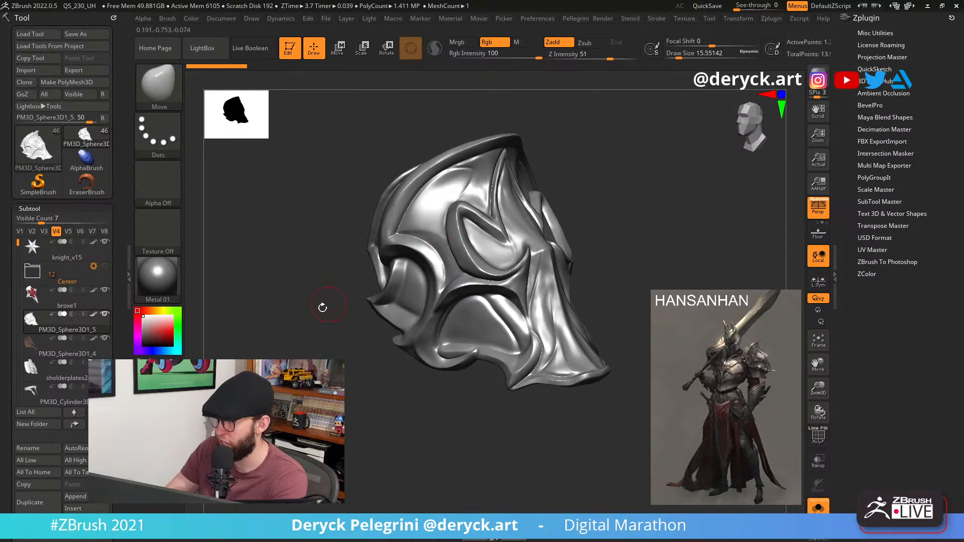
drag(322, 307, 378, 338)
drag(403, 277, 391, 291)
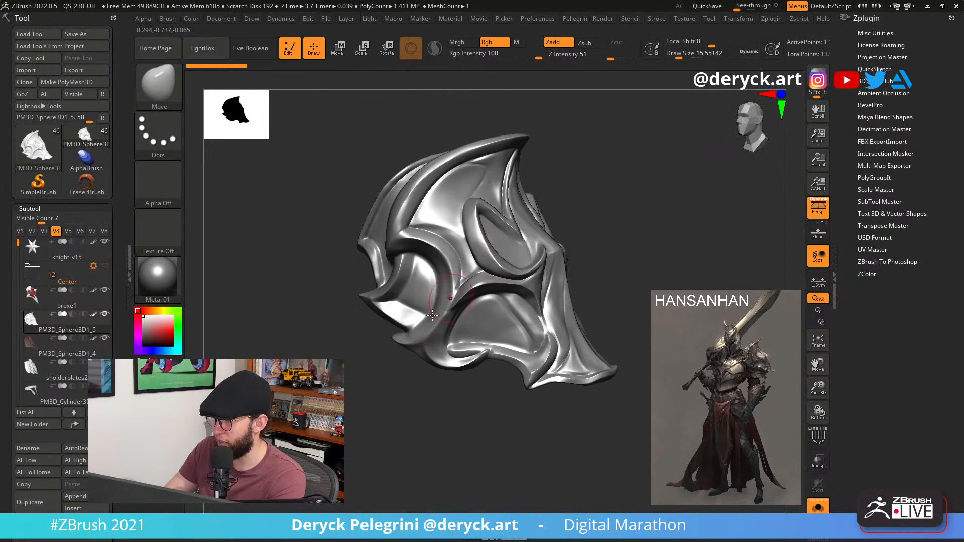
mouse_move(365, 363)
mouse_down()
mouse_move(373, 354)
mouse_move(362, 356)
mouse_up()
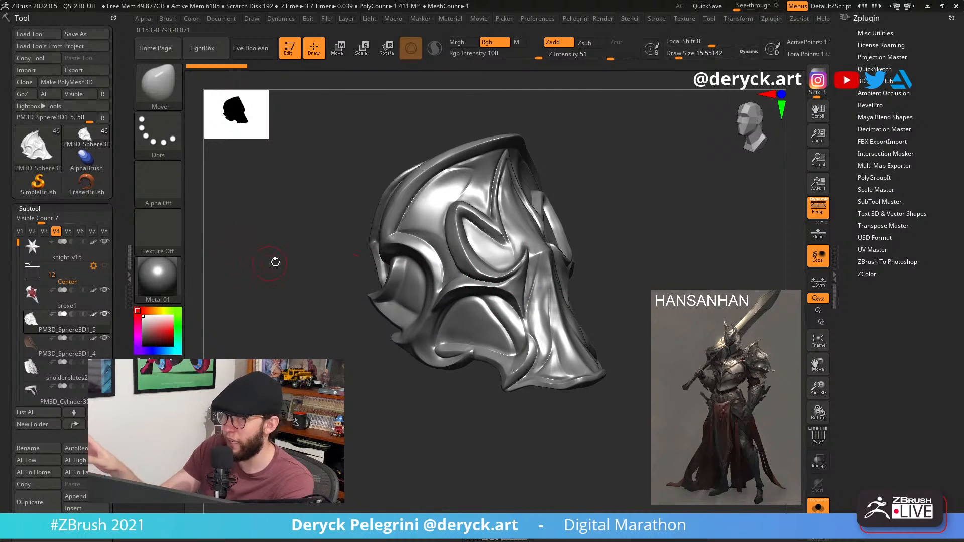
drag(267, 254, 254, 265)
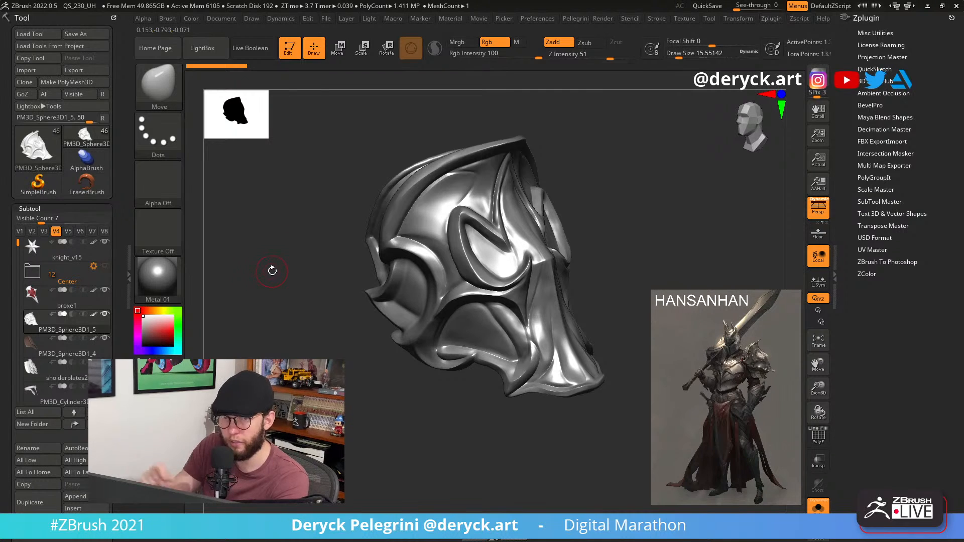
mouse_move(259, 251)
mouse_down()
mouse_move(275, 276)
mouse_move(291, 266)
mouse_move(301, 301)
mouse_move(302, 280)
mouse_move(322, 290)
mouse_up()
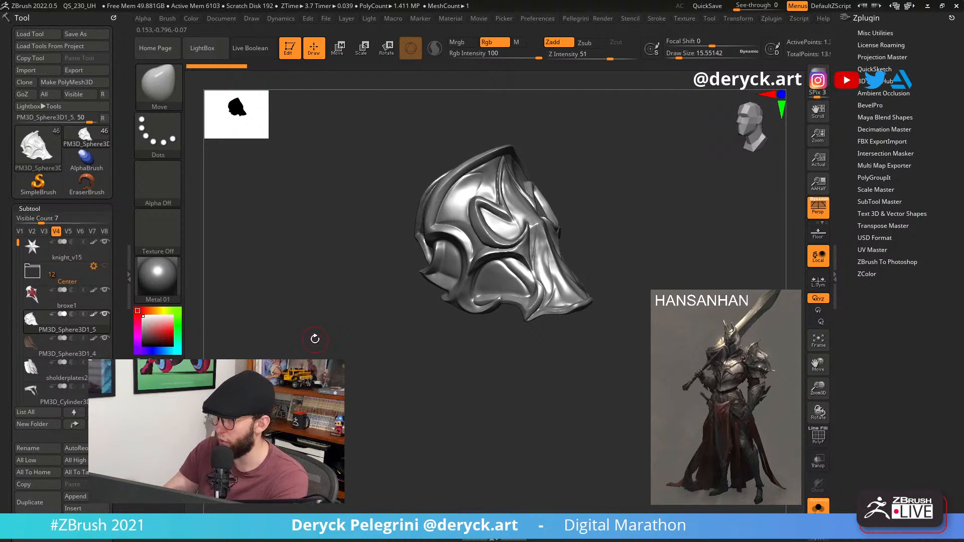
Bring back the full armour, select the red brooch subtool broxe1, and show it on its own, framed.
key(alt+s)
drag(301, 347, 520, 393)
drag(281, 381, 332, 380)
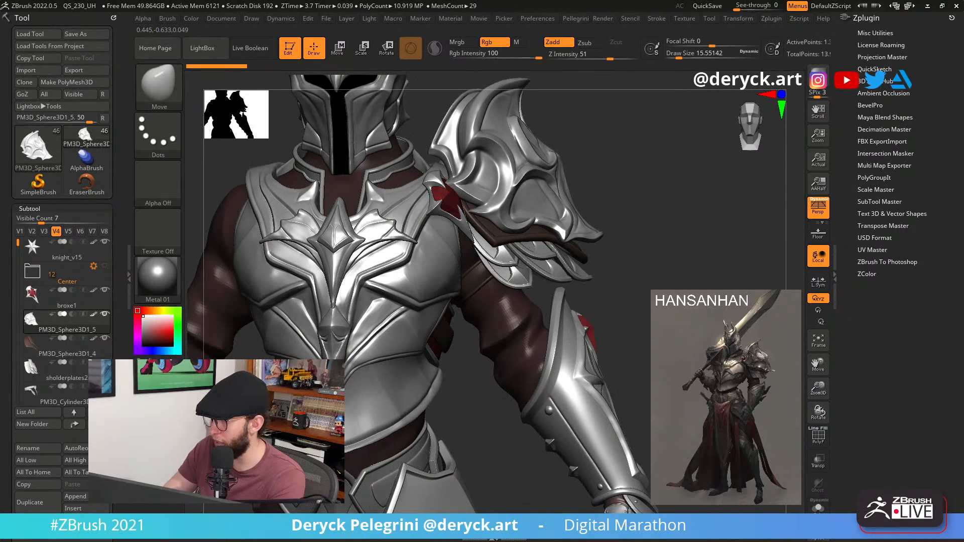
alt+click(440, 210)
key(alt+s)
drag(480, 334, 405, 327)
key(f)
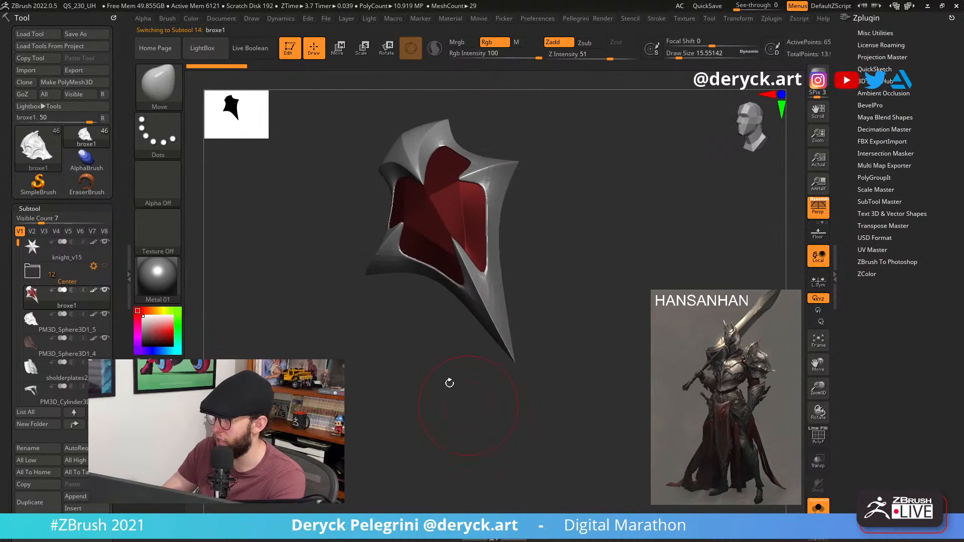
Show the brooch's wireframe with its subdivision smoothing off, reduce the draw size to 1, and inspect the low-poly base mesh.
mouse_move(449, 383)
mouse_down()
mouse_move(404, 403)
mouse_move(404, 377)
mouse_move(344, 375)
mouse_move(377, 352)
mouse_up()
key(shift+f)
key(shift+d)
key(s)
drag(436, 297, 388, 297)
mouse_move(279, 267)
mouse_down()
mouse_move(295, 273)
mouse_move(299, 301)
mouse_move(303, 269)
mouse_move(297, 281)
mouse_up()
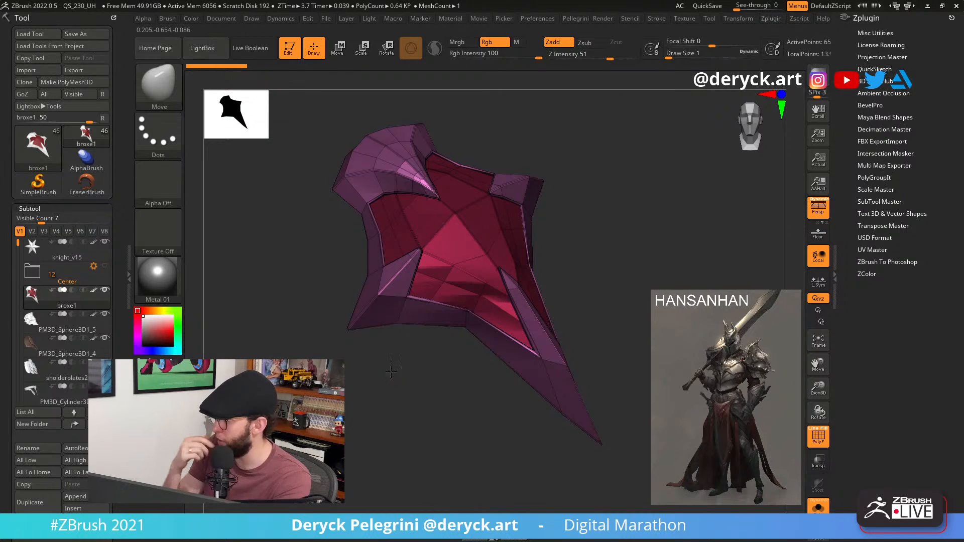
mouse_move(391, 372)
mouse_down()
mouse_move(354, 378)
mouse_move(307, 327)
mouse_move(370, 337)
mouse_move(378, 368)
mouse_move(391, 363)
mouse_up()
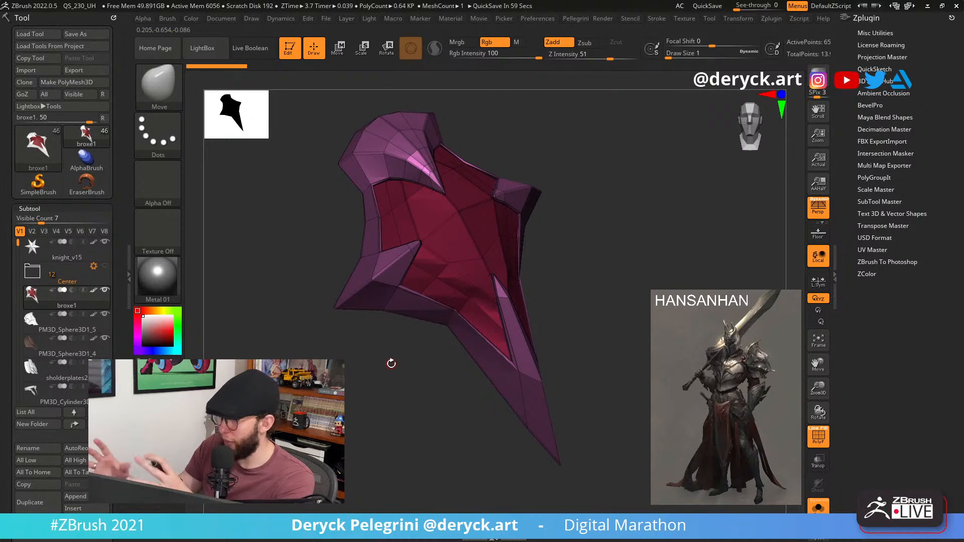
drag(391, 363, 359, 372)
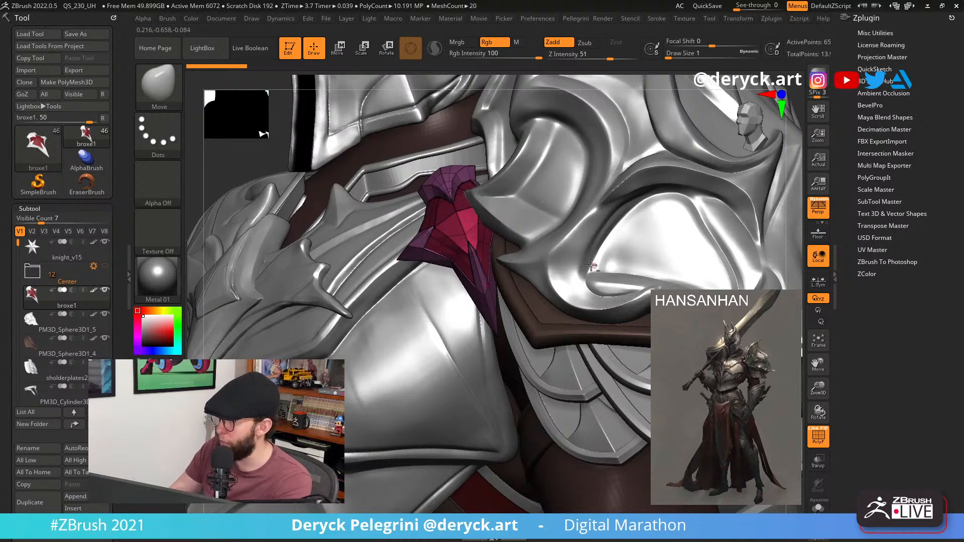
Hide the wireframe display, reselect the brooch subtool broxe1 between chest and shoulder, and isolate and frame it.
alt+click(527, 211)
alt+drag(221, 216, 346, 215)
key(shift+f)
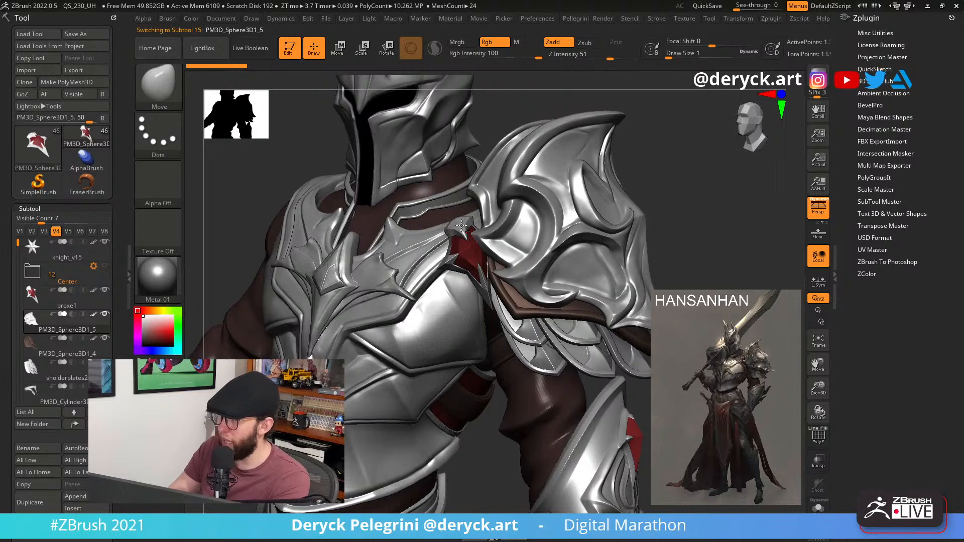
alt+click(462, 226)
key(alt+s)
key(f)
drag(447, 411, 421, 298)
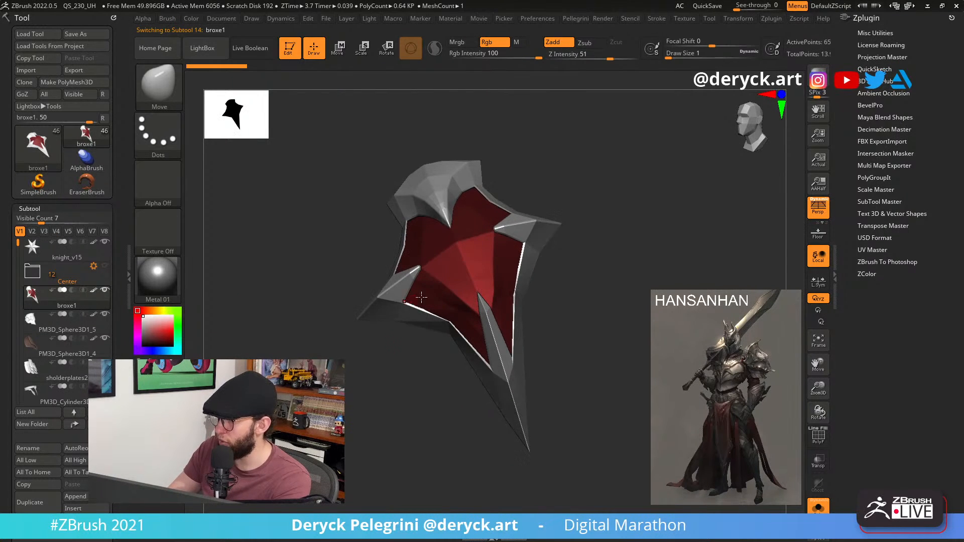
Activate Dynamic Subdiv on the brooch, accepting it with Always YES.
key(shift+f)
mouse_move(404, 385)
mouse_down()
mouse_move(460, 370)
mouse_move(385, 374)
mouse_move(396, 397)
mouse_move(355, 409)
mouse_up()
key(shift+f)
key(d)
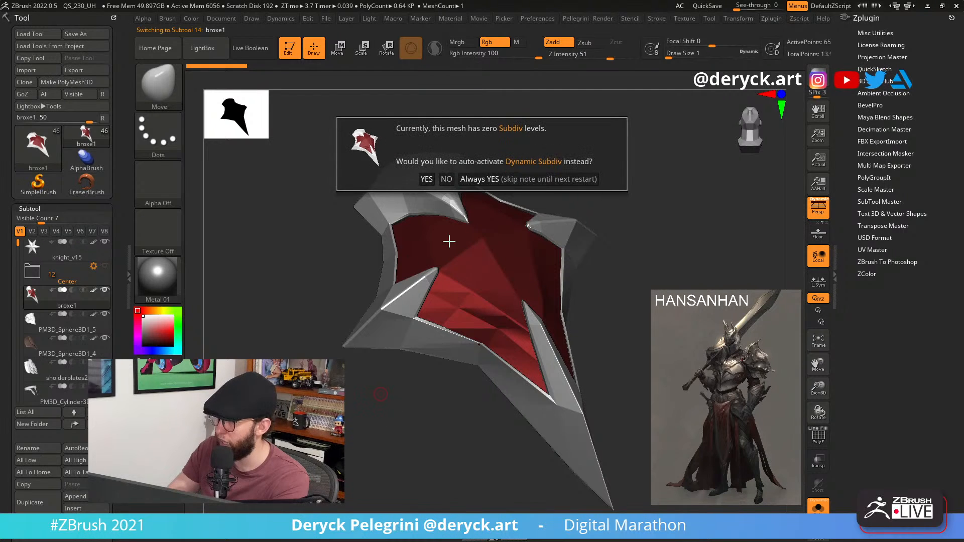
click(467, 183)
Examine the smoothed brooch's frame and red inset from several angles and in place on the armour.
mouse_move(271, 324)
mouse_down()
mouse_move(246, 369)
mouse_move(261, 377)
mouse_move(316, 318)
mouse_move(334, 346)
mouse_move(316, 384)
mouse_move(299, 344)
mouse_move(279, 336)
mouse_up()
mouse_move(285, 205)
mouse_down()
mouse_move(281, 219)
mouse_move(374, 190)
mouse_up()
mouse_move(301, 194)
mouse_down()
mouse_move(308, 221)
mouse_move(286, 276)
mouse_move(390, 257)
mouse_up()
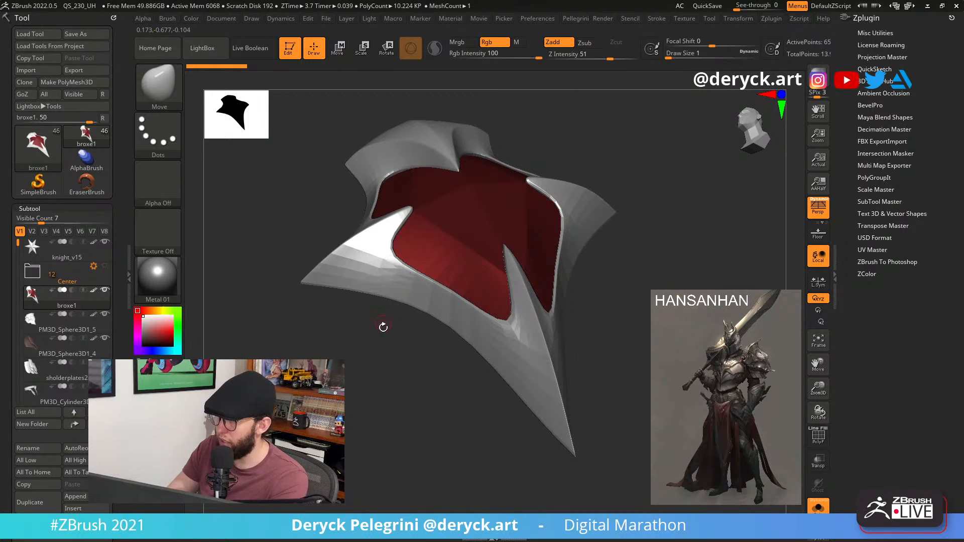
drag(383, 327, 292, 261)
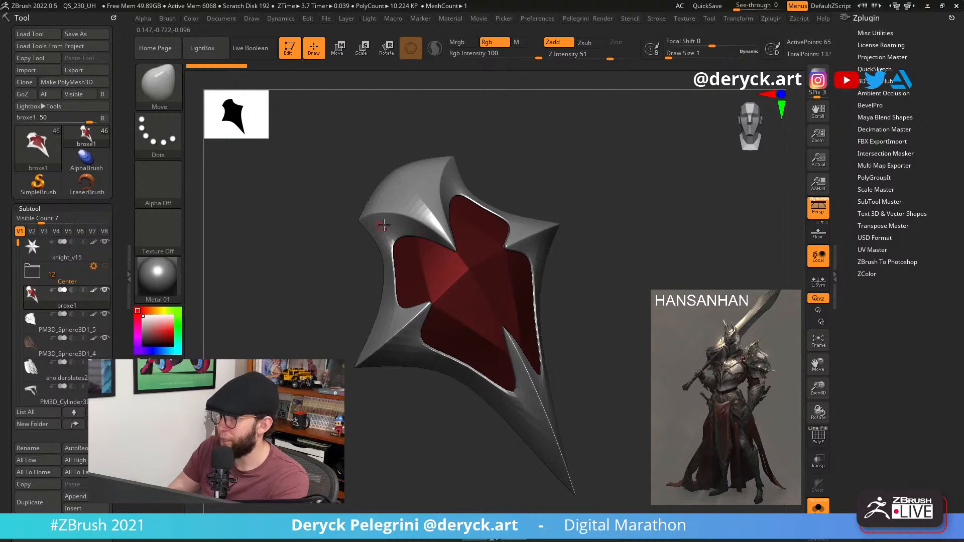
drag(303, 242, 310, 271)
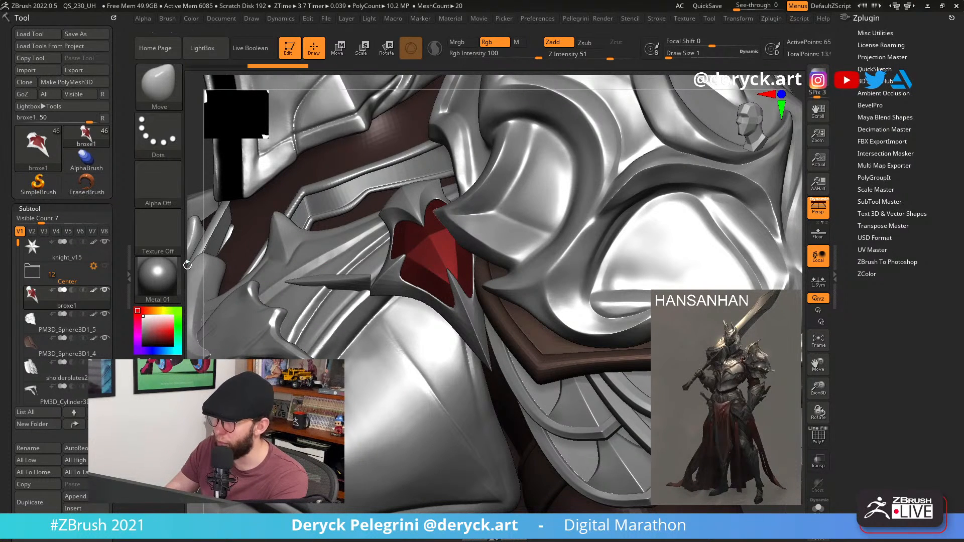
Select the chest plate subtool Extract1, show it on its own, and examine its raised trims and creases.
alt+drag(192, 294, 408, 221)
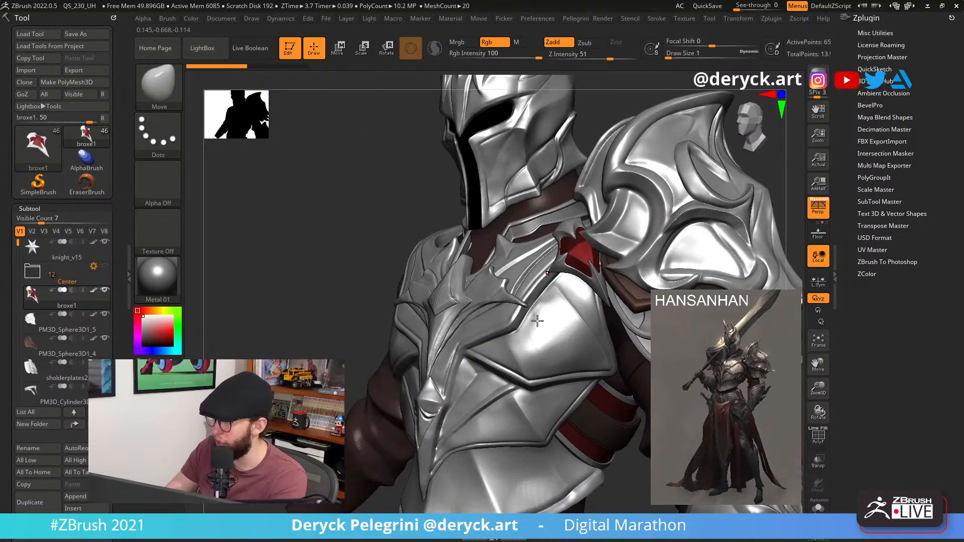
drag(335, 301, 363, 304)
drag(255, 275, 426, 303)
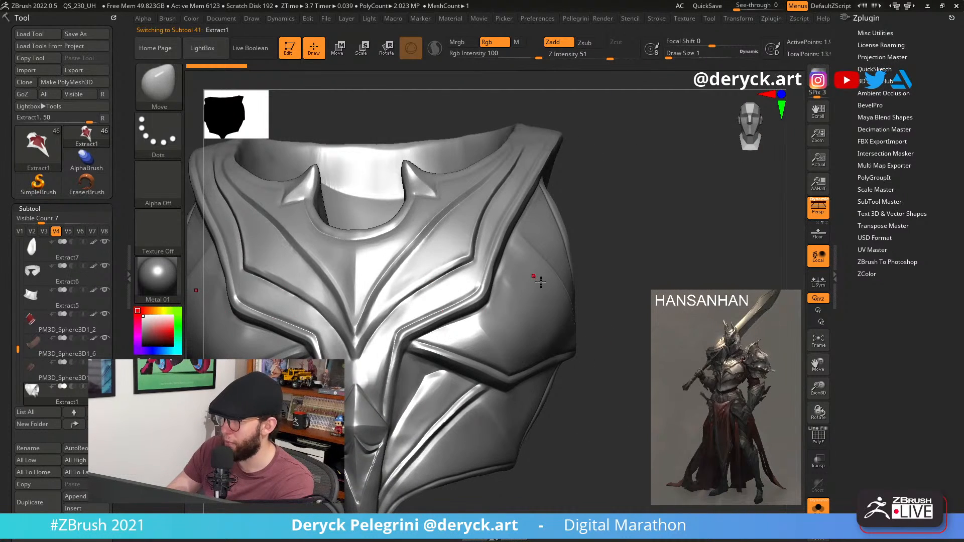
drag(604, 229, 291, 274)
mouse_move(215, 329)
alt+mouse_down()
mouse_move(325, 335)
mouse_move(294, 328)
mouse_move(252, 290)
mouse_move(341, 232)
alt+mouse_up()
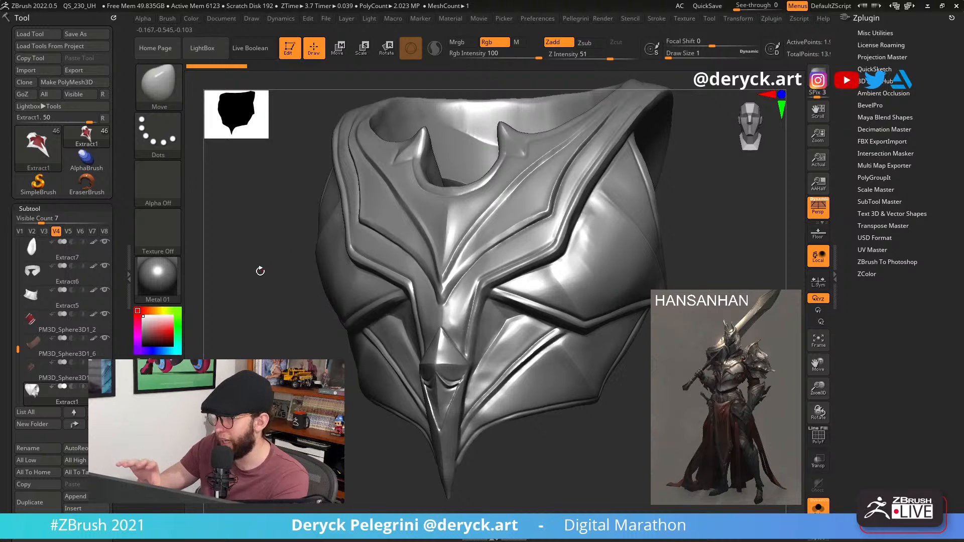
mouse_move(254, 302)
mouse_down()
mouse_move(263, 320)
mouse_move(296, 296)
mouse_up()
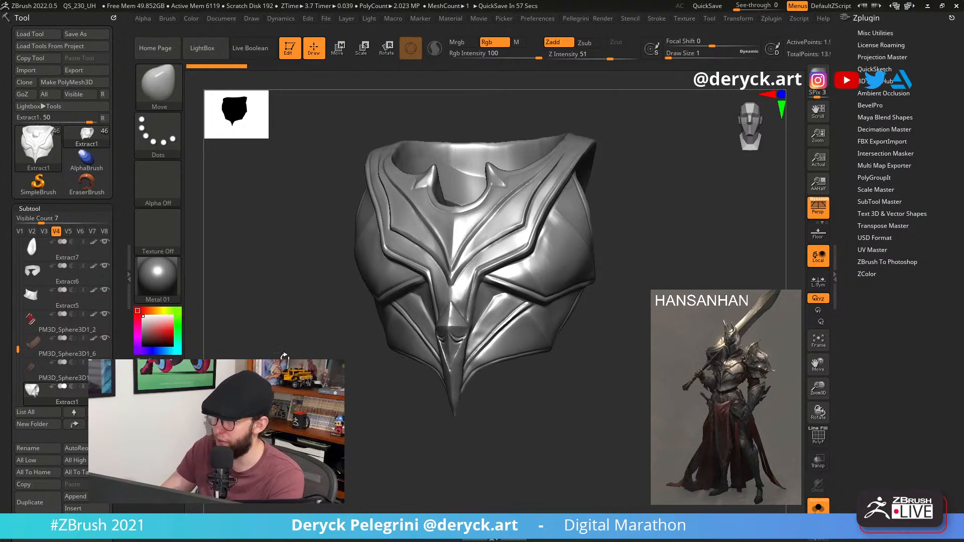
Show all parts again, select the hip plate subtool low, and display its wireframe without subdivision smoothing.
mouse_move(284, 356)
mouse_down()
mouse_move(246, 362)
mouse_move(296, 362)
mouse_up()
alt+drag(297, 362, 245, 381)
drag(285, 358, 400, 338)
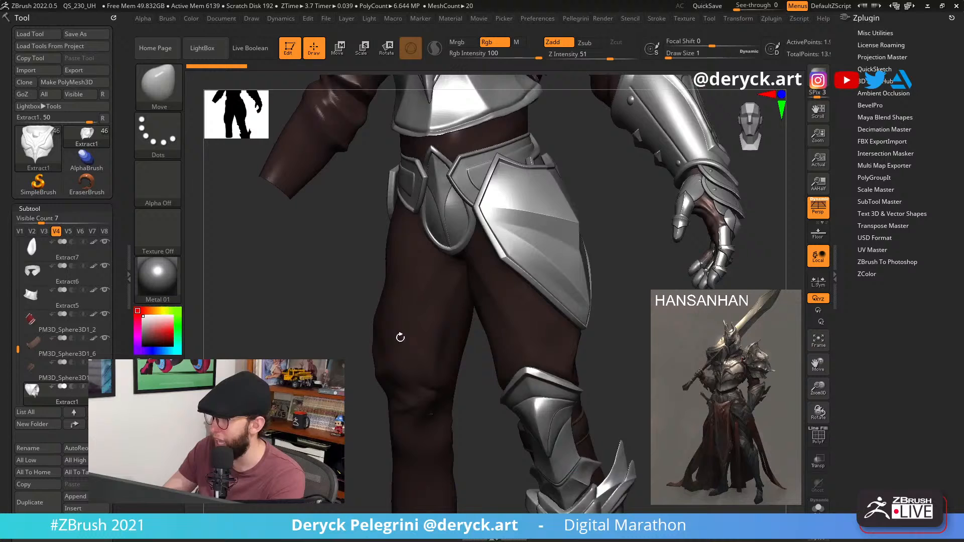
alt+click(545, 259)
drag(545, 259, 466, 218)
key(shift+f)
key(shift+d)
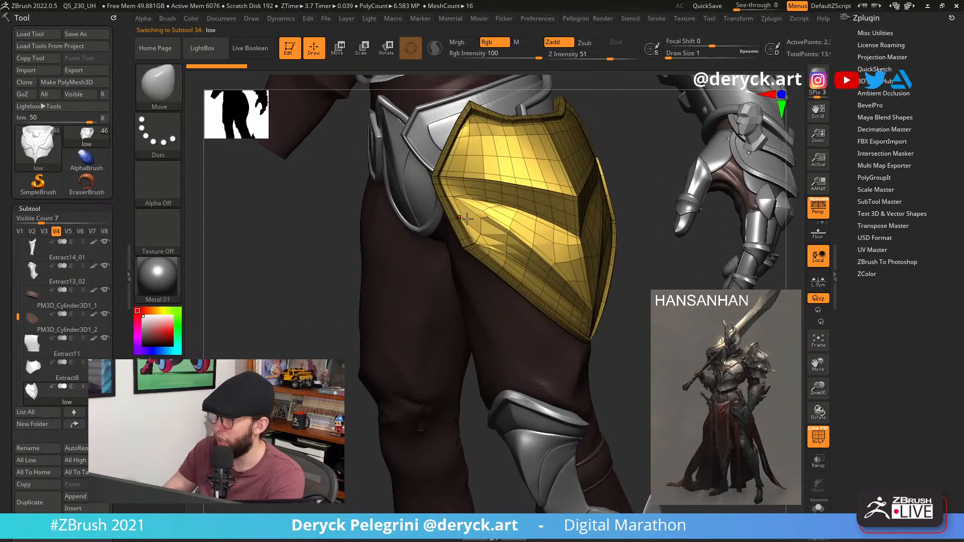
Select the belt subtool Extract6, show it on its own, and turn off its subdivision smoothing.
key(f)
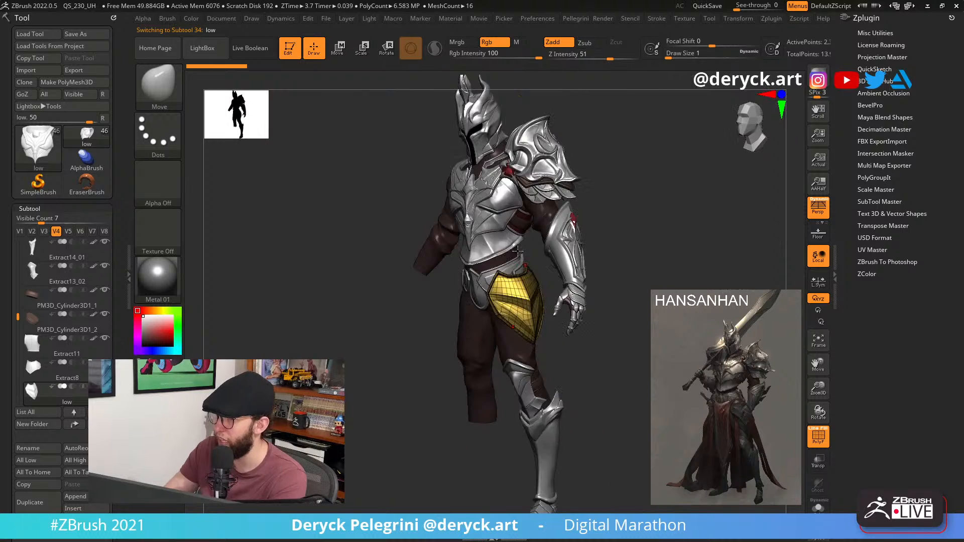
drag(336, 344, 353, 344)
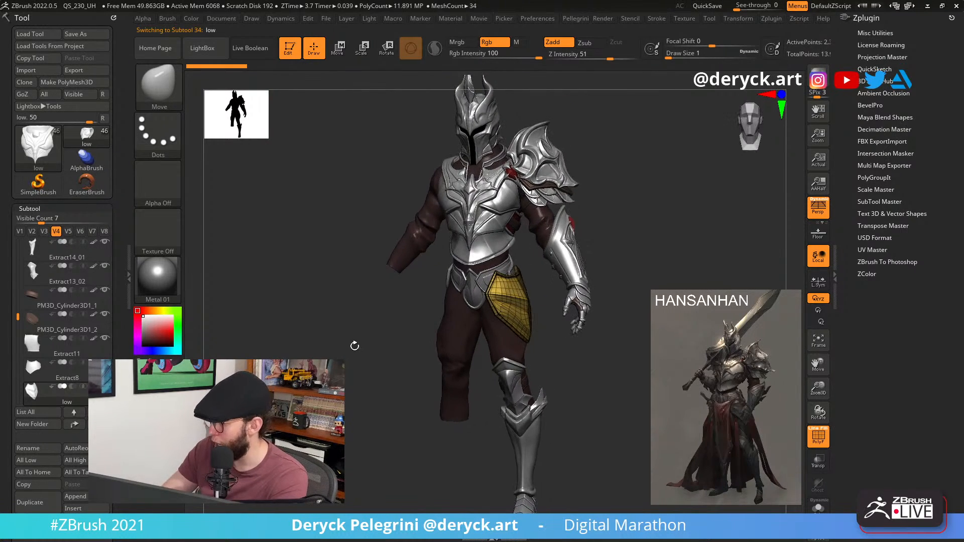
key(f)
alt+drag(645, 374, 375, 372)
alt+click(441, 319)
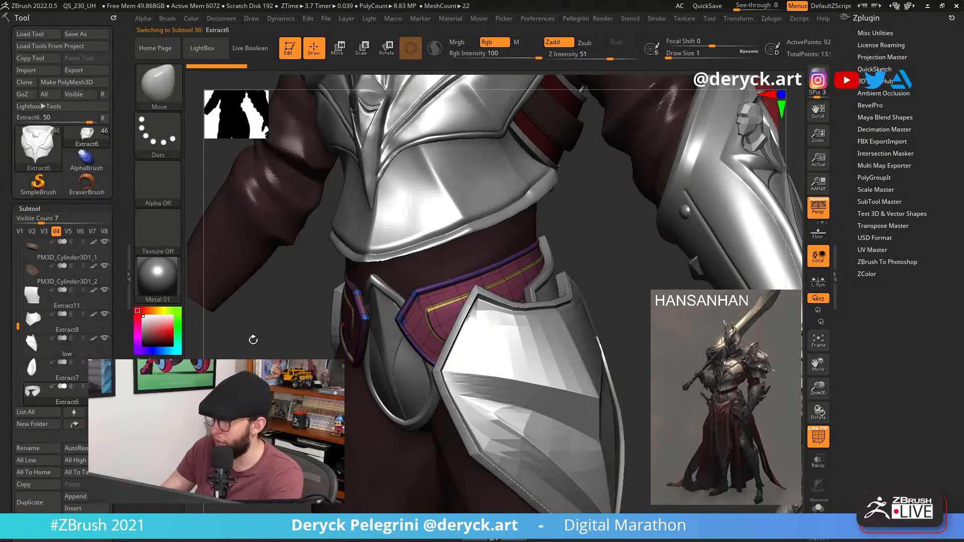
key(alt+s)
key(shift+d)
alt+drag(239, 407, 372, 370)
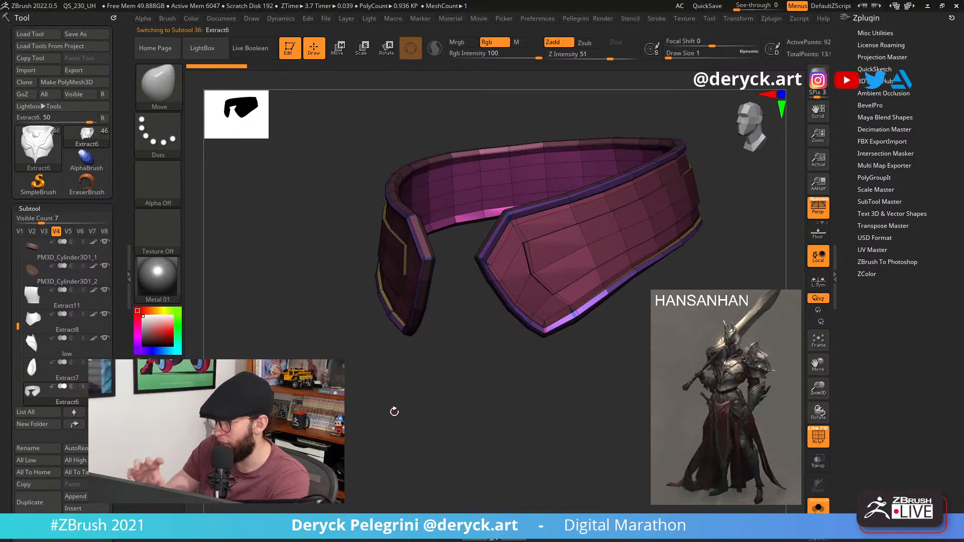
Restore the belt's smoothing without the wireframe and examine its back and front ends.
drag(419, 402, 467, 400)
key(shift+f)
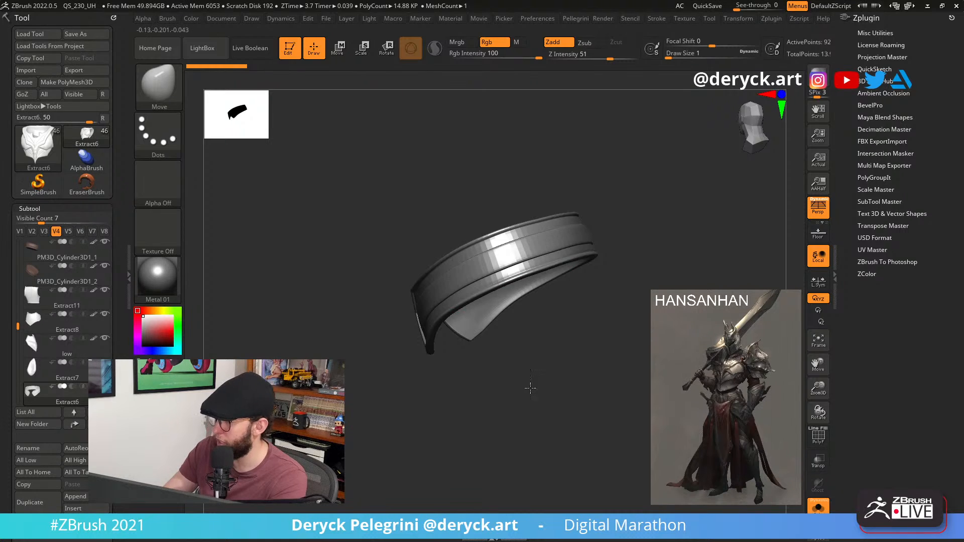
drag(530, 388, 473, 281)
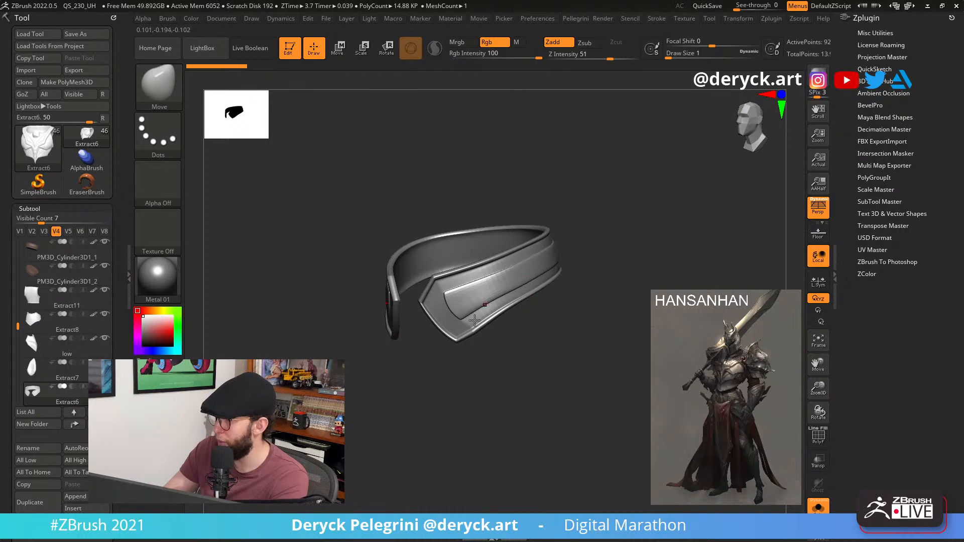
drag(513, 383, 542, 359)
Bring back the full armour, select the groin plate subtool Extract7, and show it alone, framed and without wireframe.
key(alt+s)
drag(251, 347, 319, 377)
alt+click(468, 388)
shift+drag(382, 346, 353, 356)
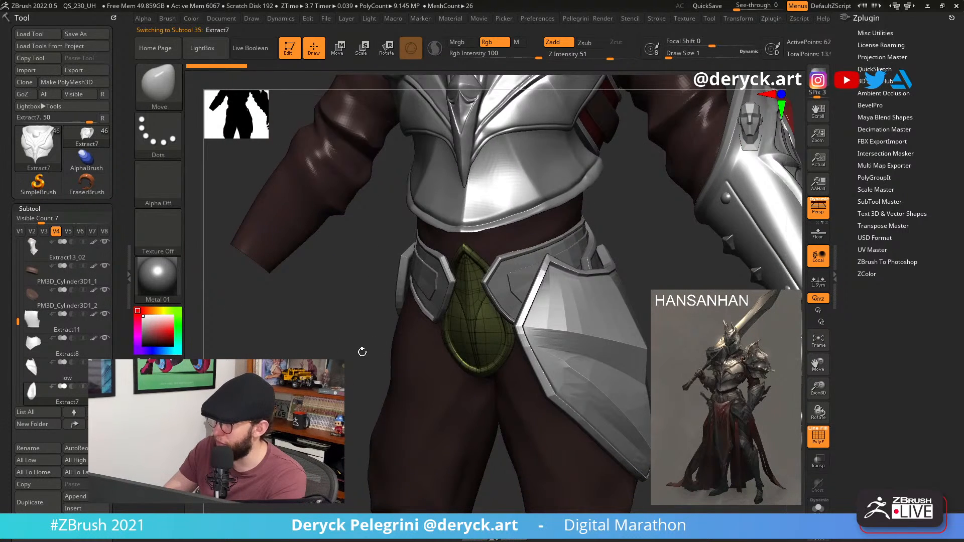
key(alt+s)
key(f)
key(shift+f)
drag(260, 323, 288, 321)
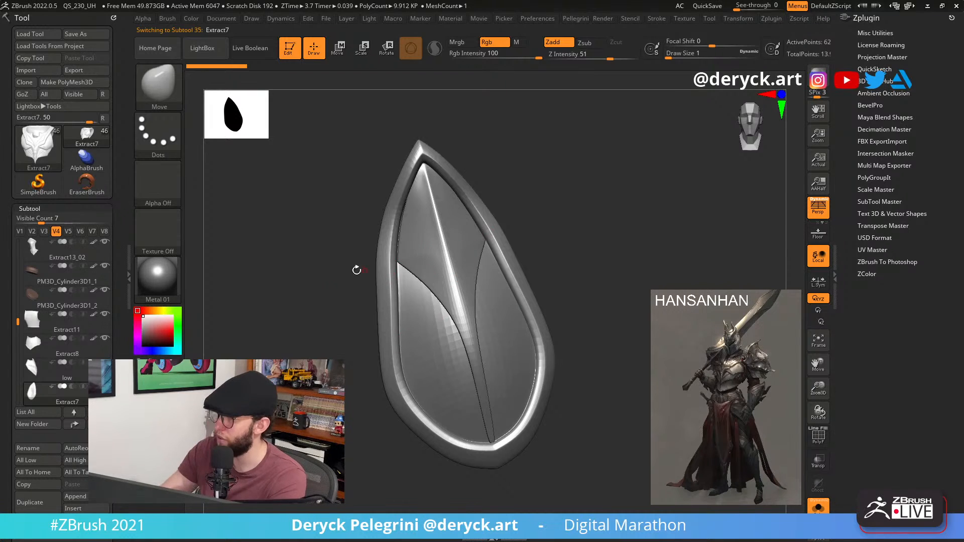
Examine the isolated groin plate from the side and bring back the full armour.
mouse_move(356, 270)
mouse_down()
mouse_move(329, 260)
mouse_move(250, 291)
mouse_move(359, 297)
mouse_move(330, 303)
mouse_move(353, 287)
mouse_up()
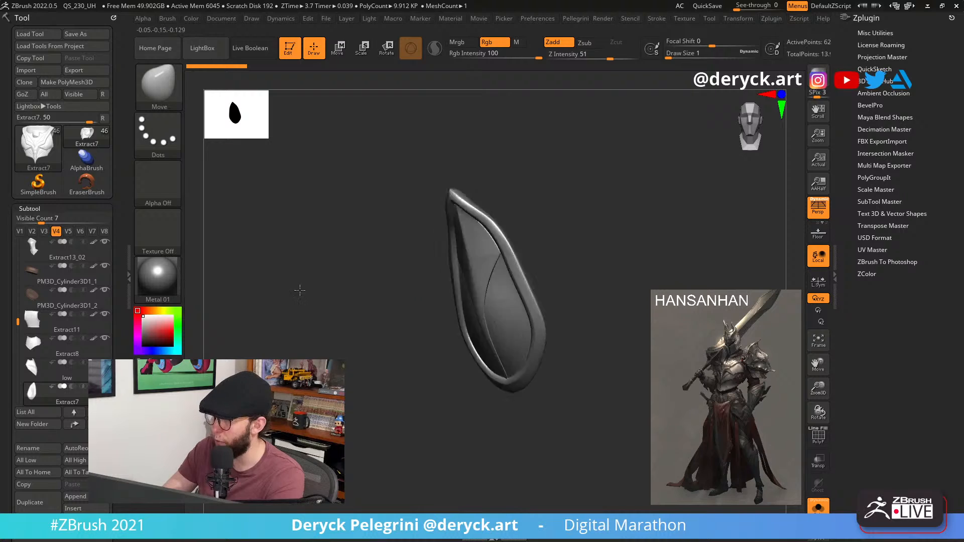
key(alt+s)
alt+drag(317, 321, 211, 316)
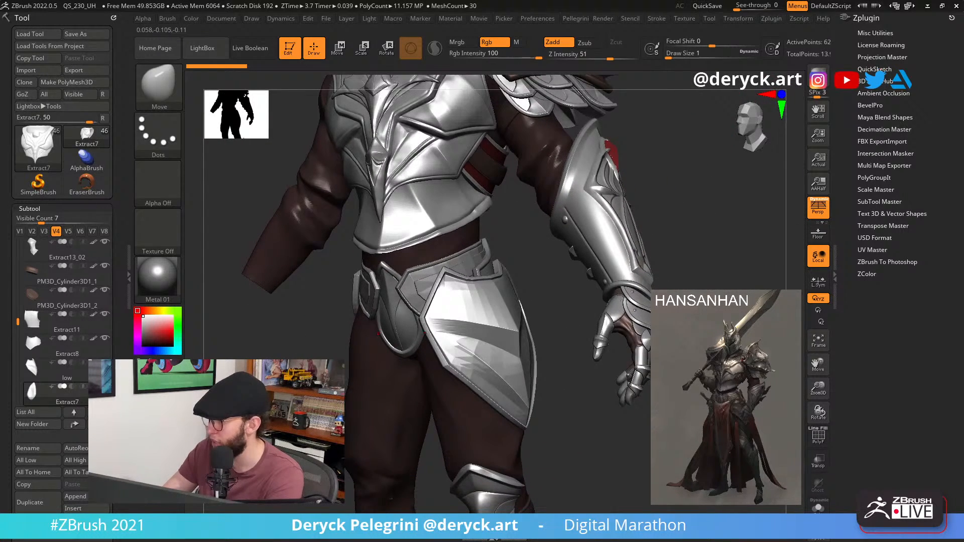
Select the hand-back plates subtool handA1 on the gauntlet and check its wireframe up close.
alt+click(604, 331)
alt+drag(600, 383, 593, 465)
alt+drag(685, 341, 382, 321)
alt+drag(583, 366, 582, 329)
alt+click(581, 281)
key(shift+f)
drag(300, 299, 309, 276)
key(shift+f)
drag(277, 332, 400, 341)
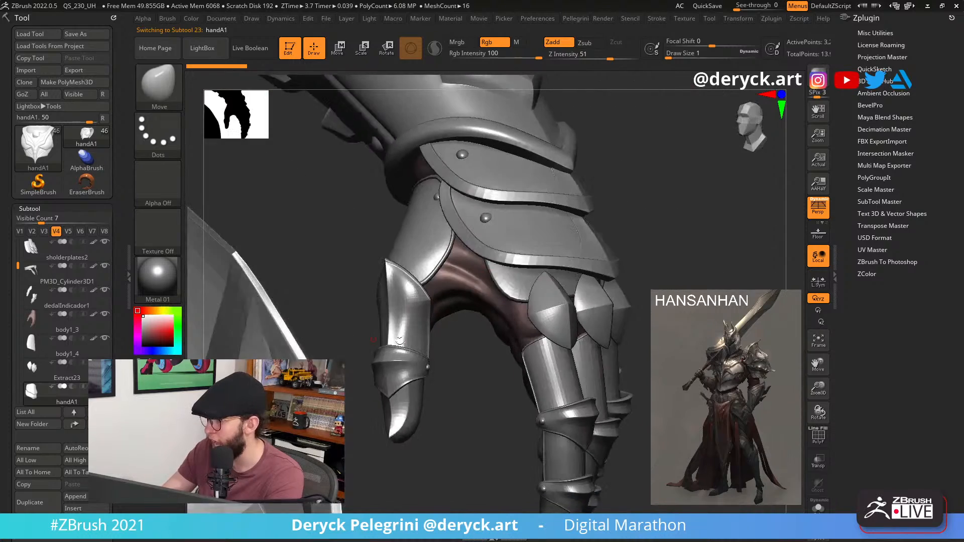
Compare the handA1 plates without and with subdivision smoothing, isolating them and checking the wireframe.
drag(670, 276, 622, 281)
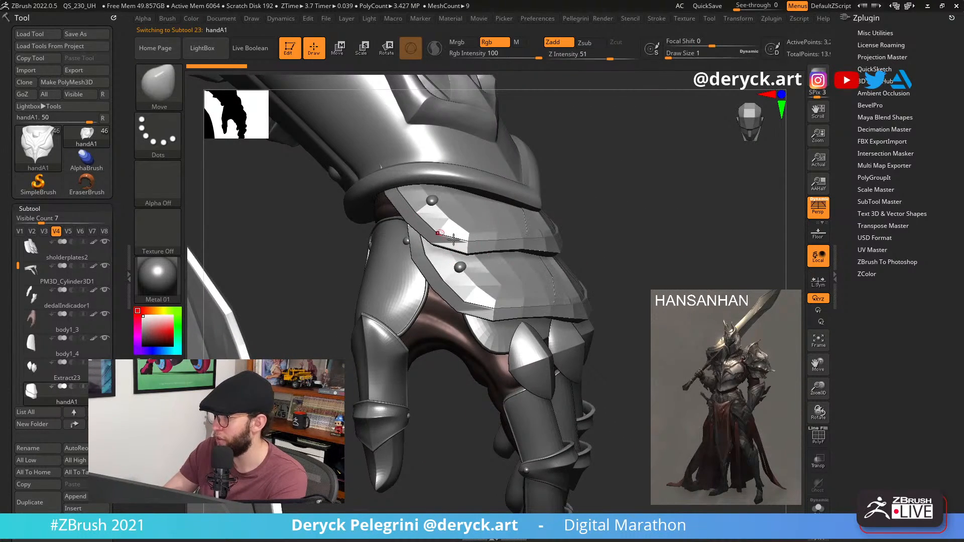
mouse_move(632, 264)
mouse_down()
mouse_move(289, 278)
mouse_move(306, 297)
mouse_move(288, 299)
mouse_move(336, 266)
mouse_move(295, 279)
mouse_move(280, 326)
mouse_move(277, 280)
mouse_move(292, 267)
mouse_move(272, 330)
mouse_move(351, 338)
mouse_move(291, 332)
mouse_move(305, 349)
mouse_move(304, 340)
mouse_up()
key(alt+s)
key(d)
key(shift+f)
key(alt+s)
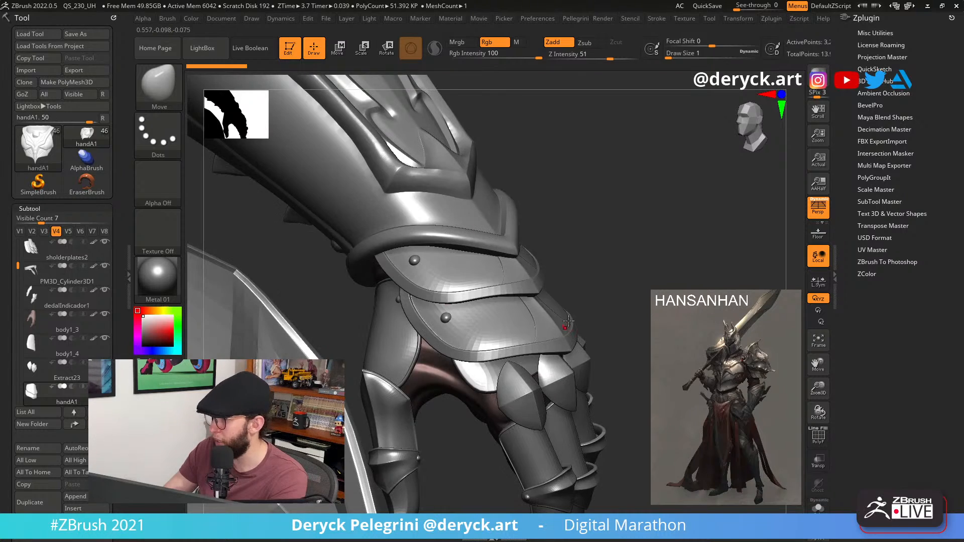
Examine the smoothed gauntlet's back plates, knuckles and fingers from several angles, ending on the whole figure.
drag(617, 296, 485, 282)
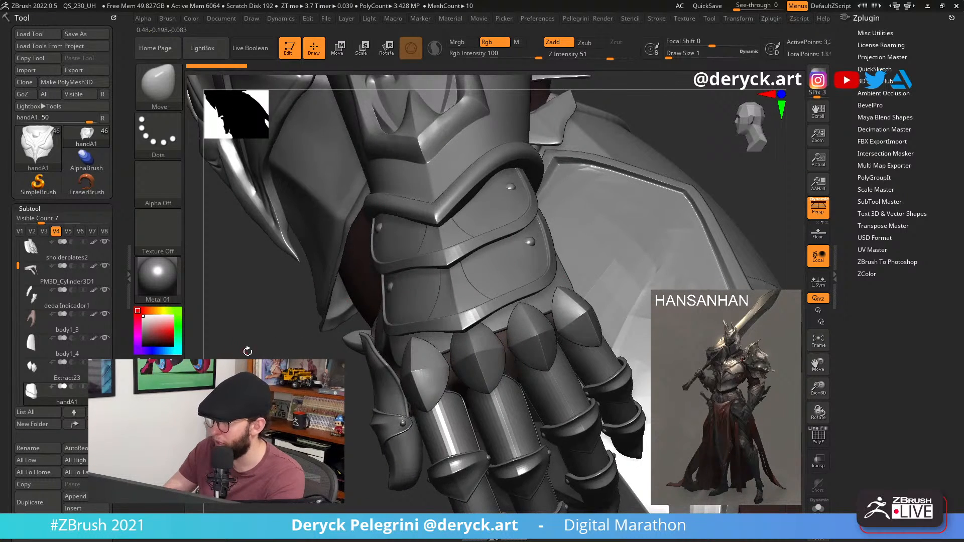
drag(248, 352, 426, 321)
drag(610, 289, 594, 260)
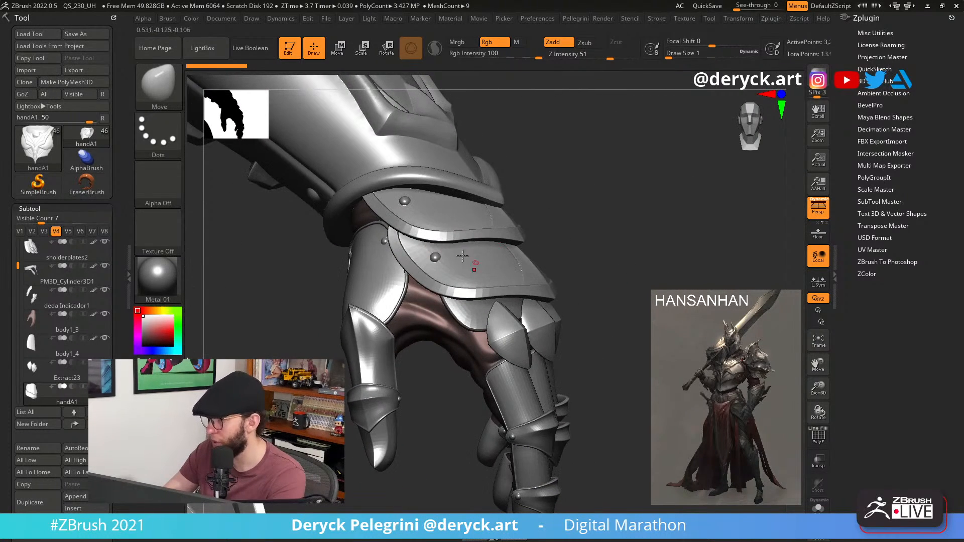
drag(623, 293, 589, 274)
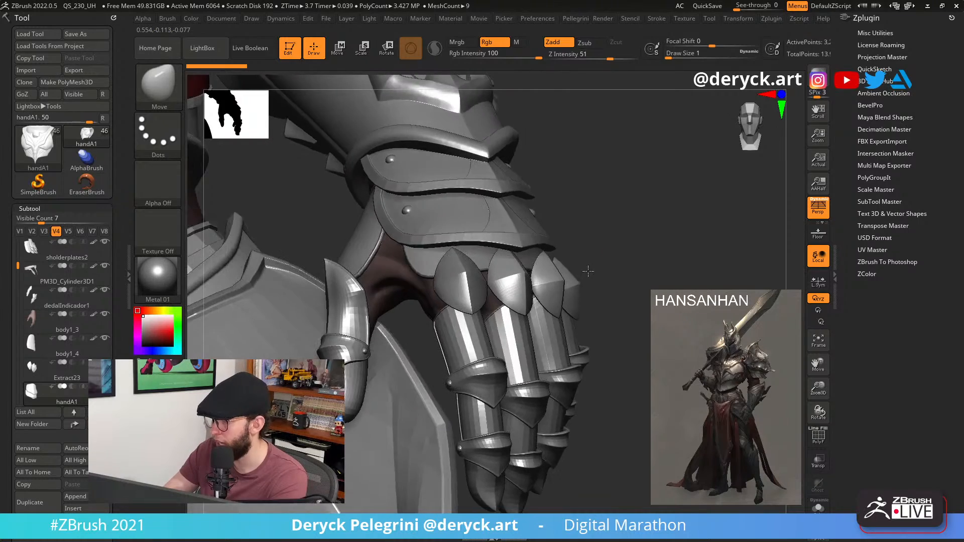
ctrl+right_drag(604, 278, 572, 363)
drag(492, 336, 532, 340)
drag(578, 299, 418, 243)
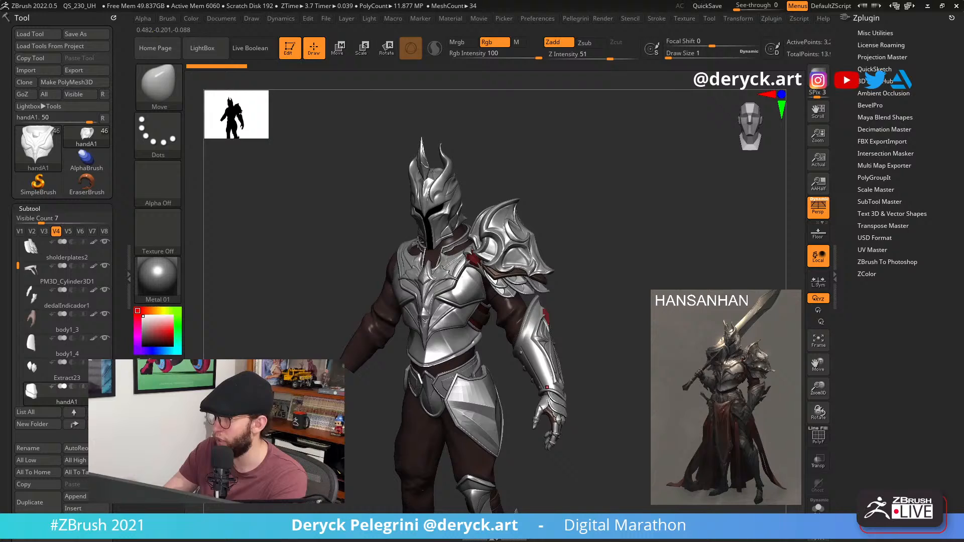
Select the helmet subtool PM3D_Sphere3D1 and view the upper body armour from the front and side.
alt+click(453, 201)
drag(370, 221, 521, 304)
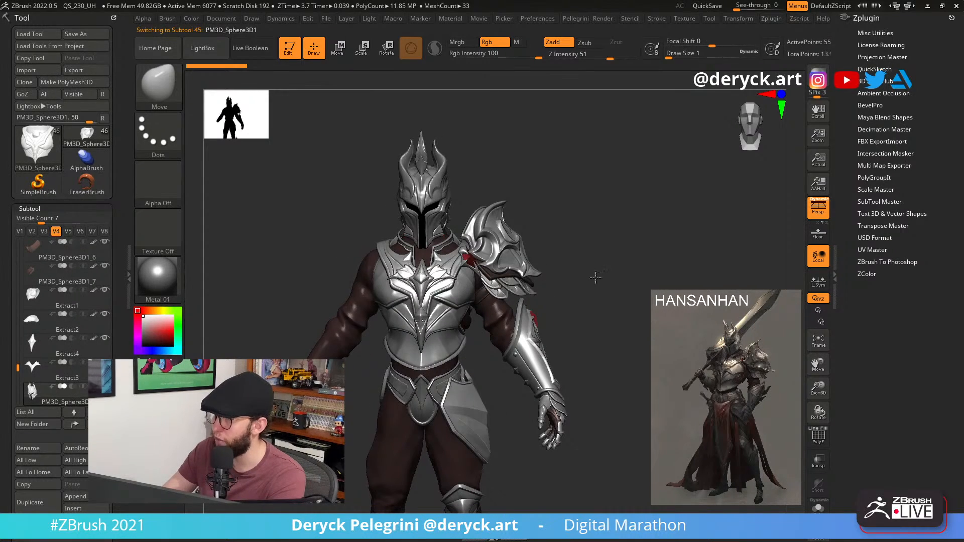
alt+drag(596, 277, 657, 427)
drag(502, 321, 259, 344)
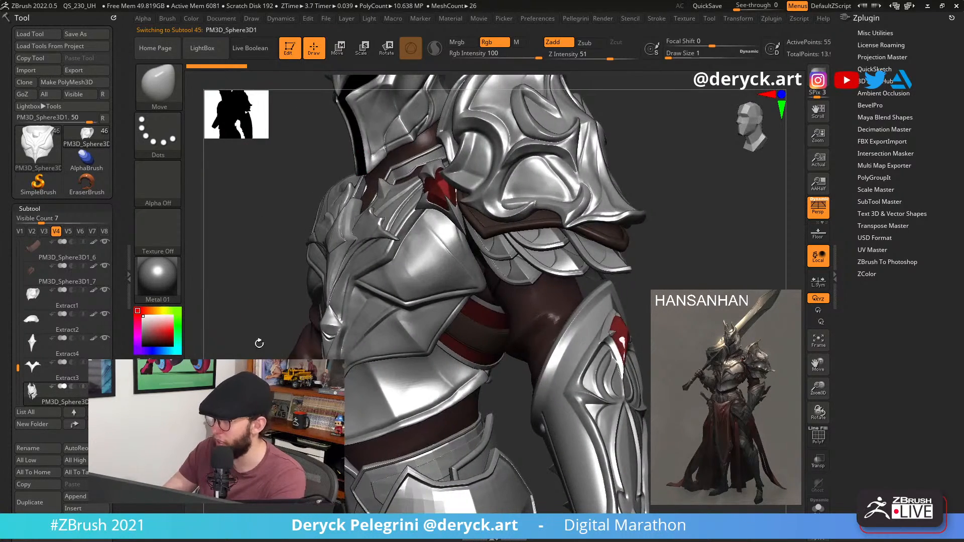
key(f)
shift+drag(288, 284, 305, 308)
key(f)
alt+drag(305, 307, 273, 359)
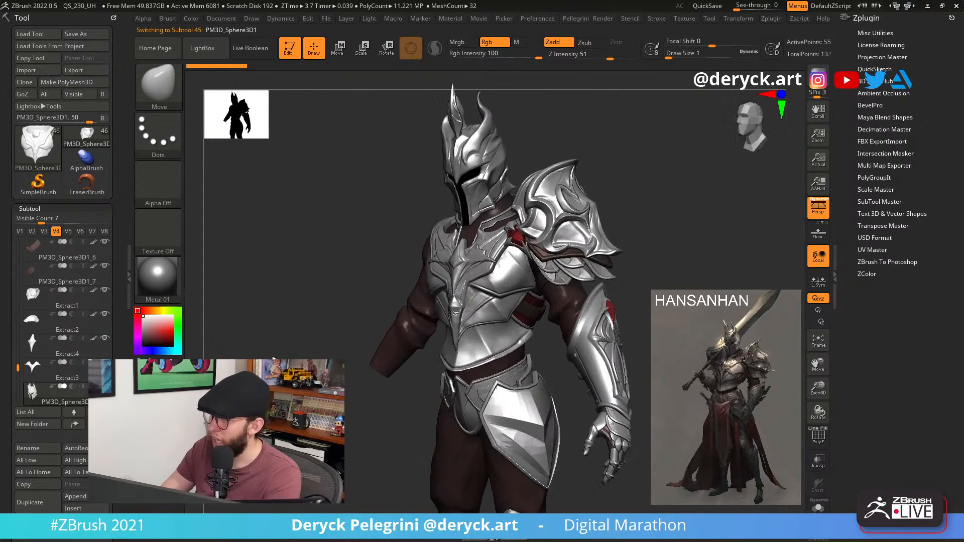
Examine the forearm guard, gauntlet and hip plate from the side of the figure.
alt+drag(301, 433, 305, 344)
drag(713, 399, 572, 363)
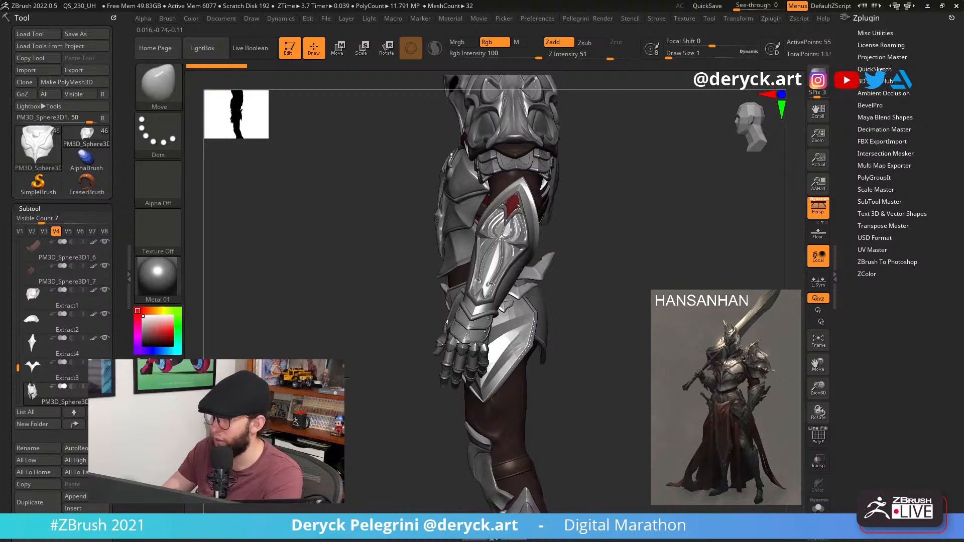
alt+drag(412, 366, 544, 331)
alt+drag(344, 469, 371, 253)
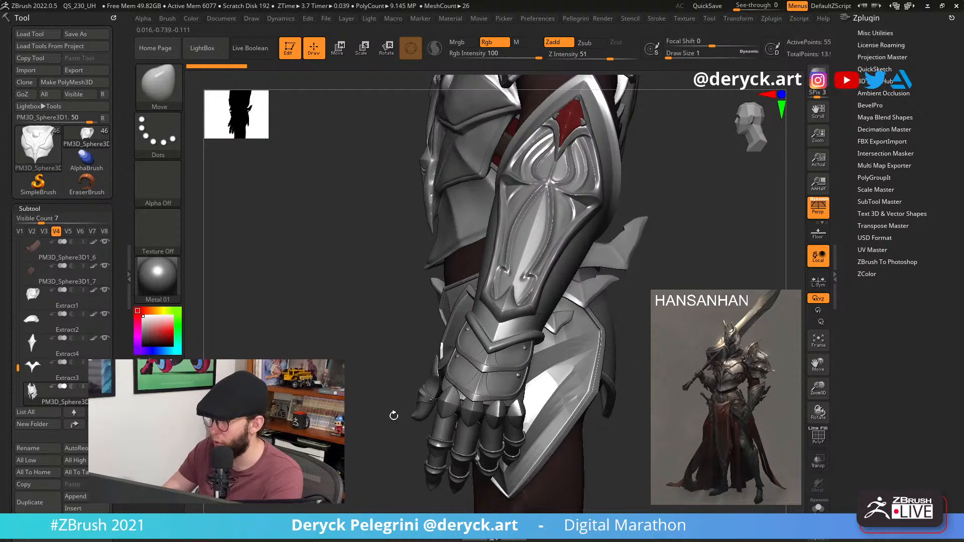
alt+drag(384, 437, 379, 375)
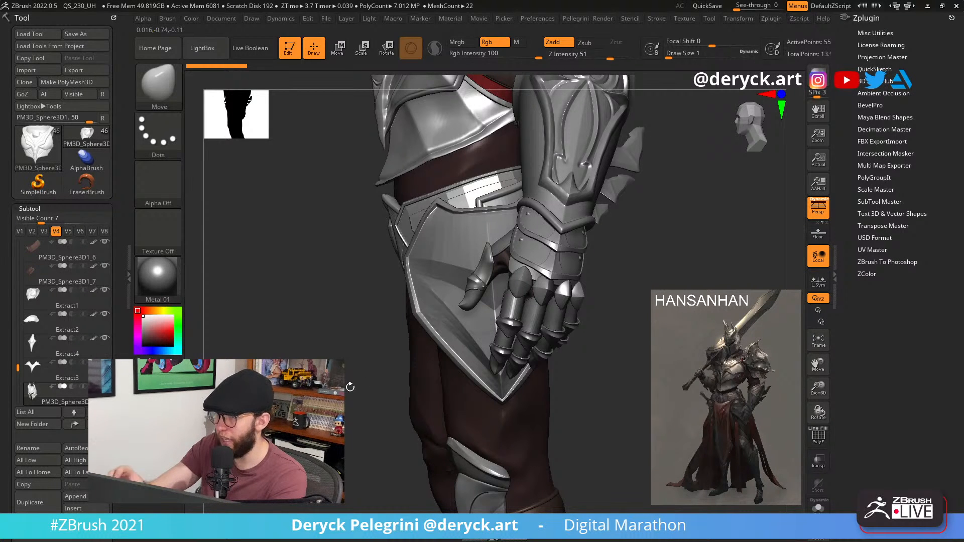
mouse_move(350, 386)
mouse_down()
mouse_move(359, 386)
mouse_move(346, 372)
mouse_up()
Select the finger armour subtool dedalIndicador1, show it alone and framed, and examine the finger and thumb plates before restoring all parts.
alt+click(512, 276)
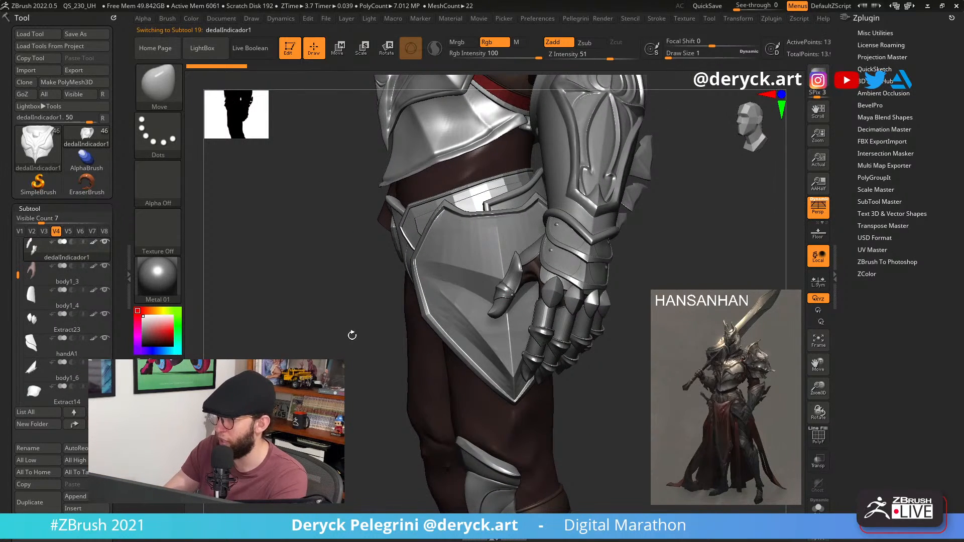
key(alt+s)
key(f)
drag(359, 352, 490, 330)
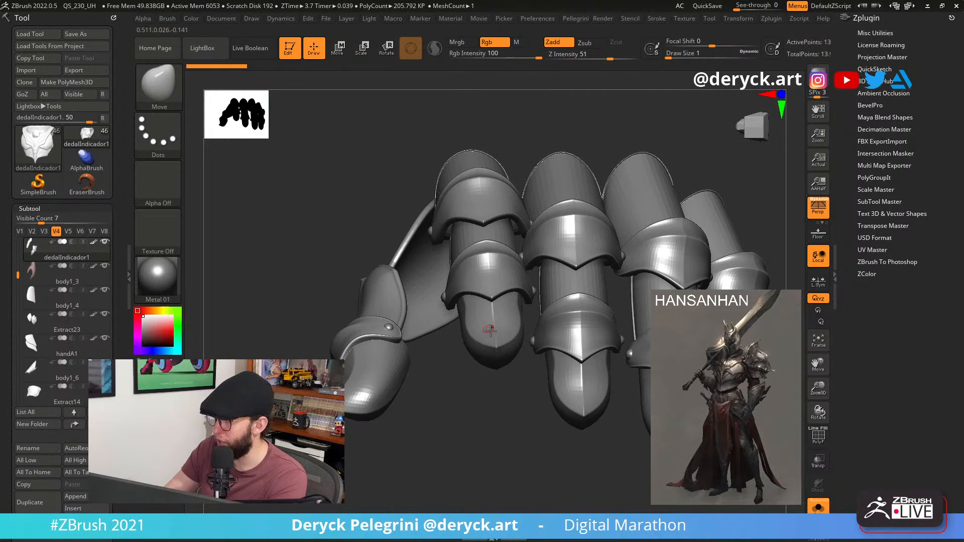
drag(498, 385, 419, 431)
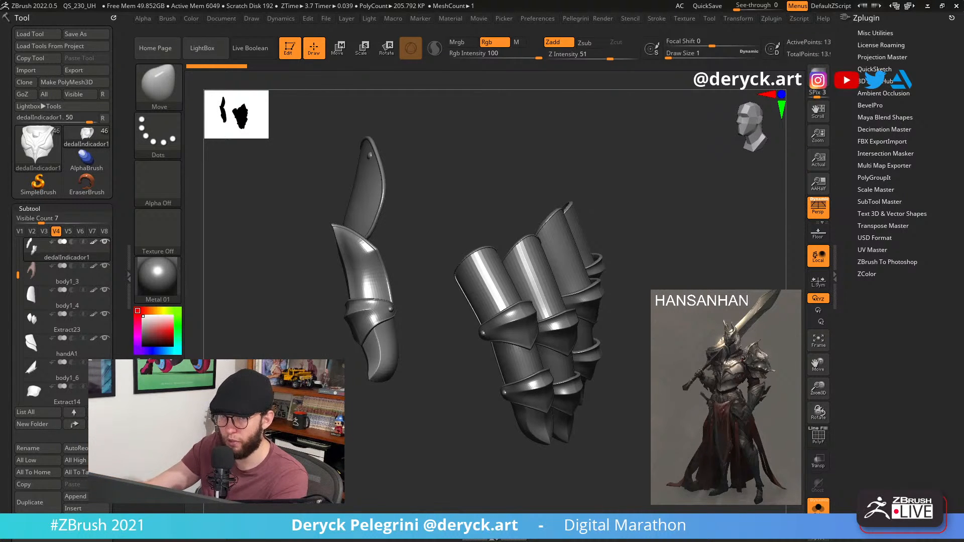
drag(261, 426, 334, 427)
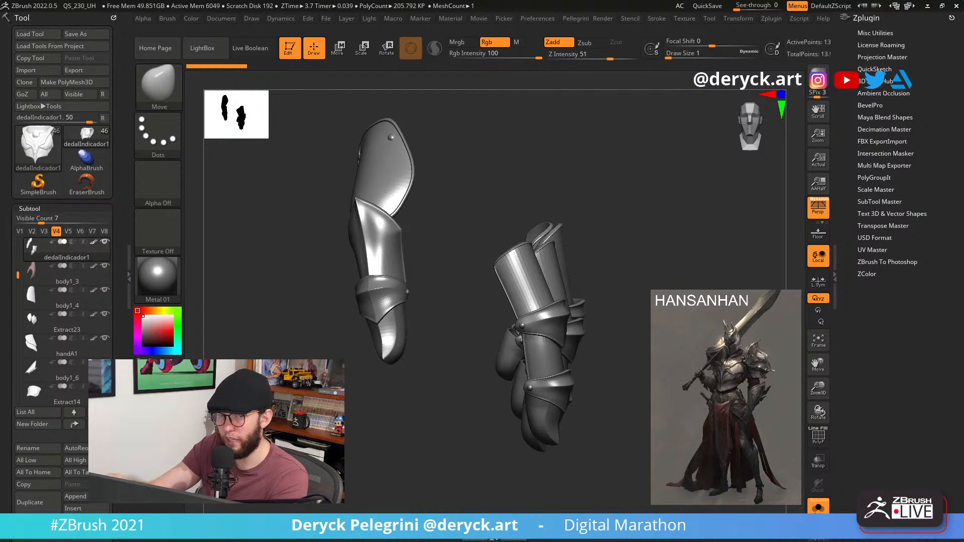
drag(354, 256, 461, 370)
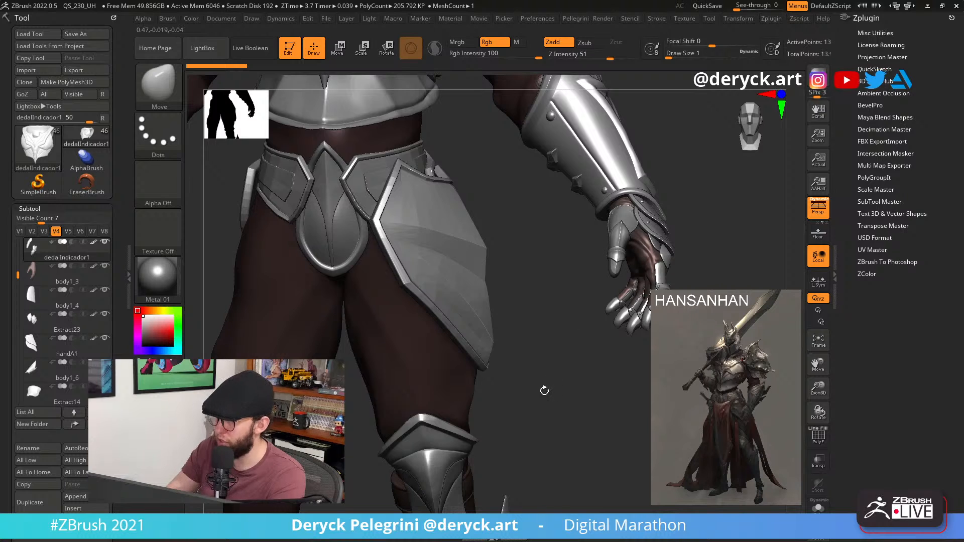
Return to the full figure and make the Center subtool folder visible.
drag(545, 391, 321, 316)
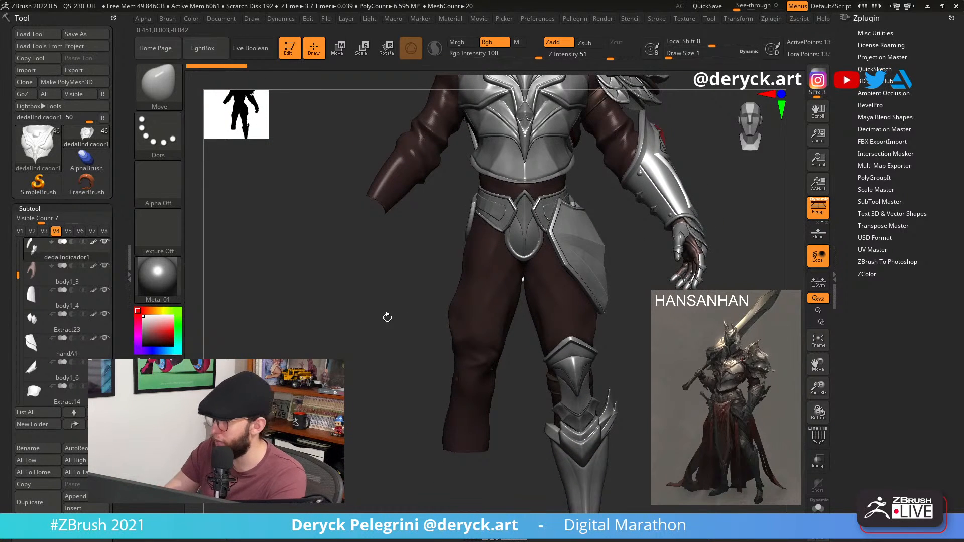
drag(387, 317, 353, 325)
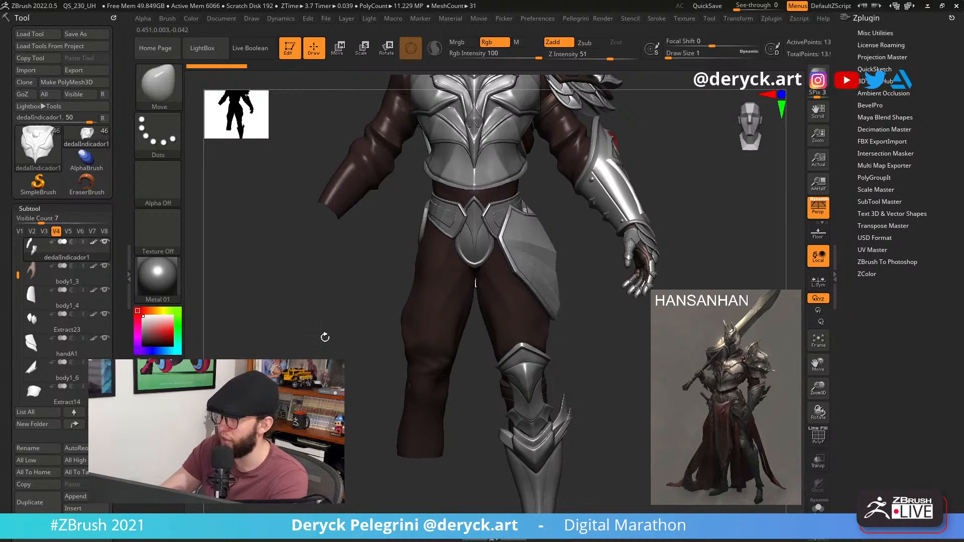
alt+drag(325, 337, 279, 304)
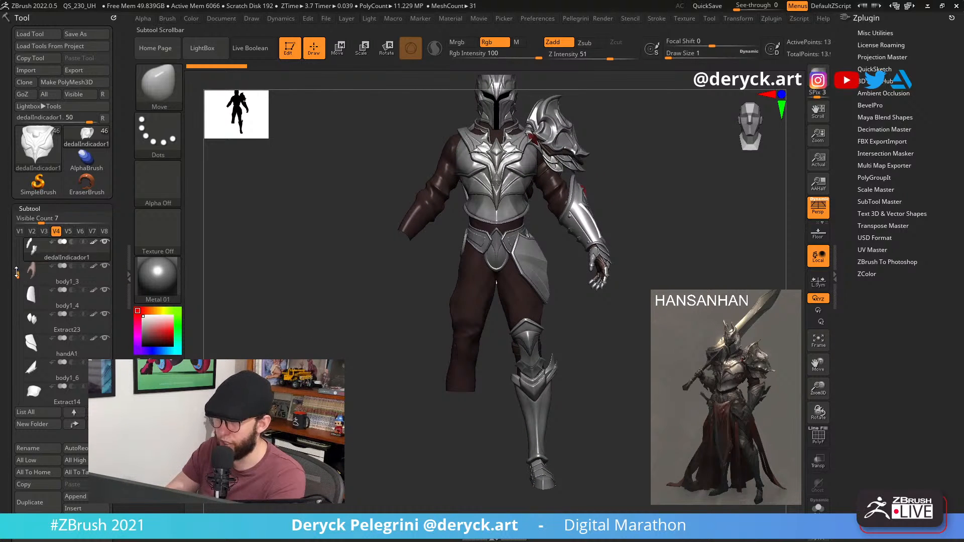
drag(16, 273, 25, 236)
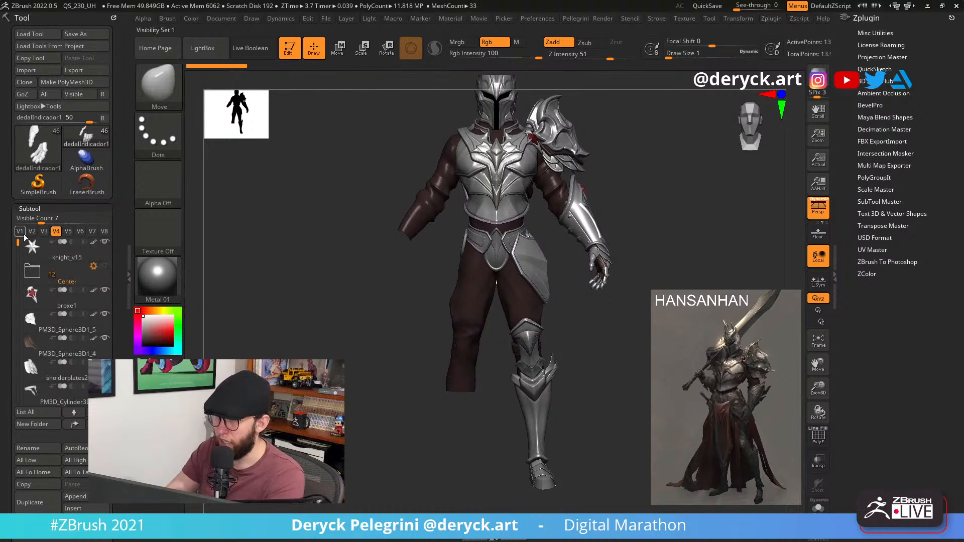
click(105, 265)
Select the centred knee guard Extract13_01, view it on its own, and bring back all parts.
drag(370, 308, 395, 337)
click(421, 326)
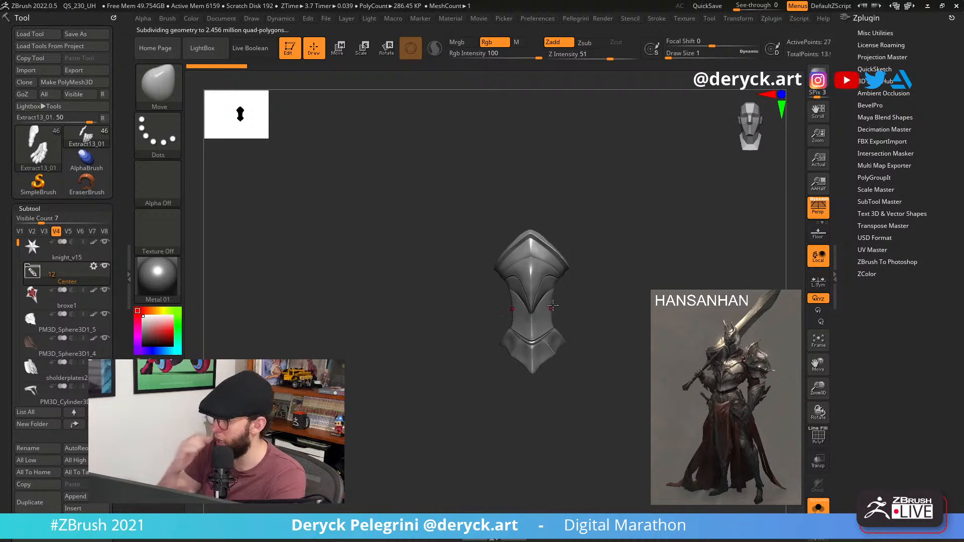
click(478, 295)
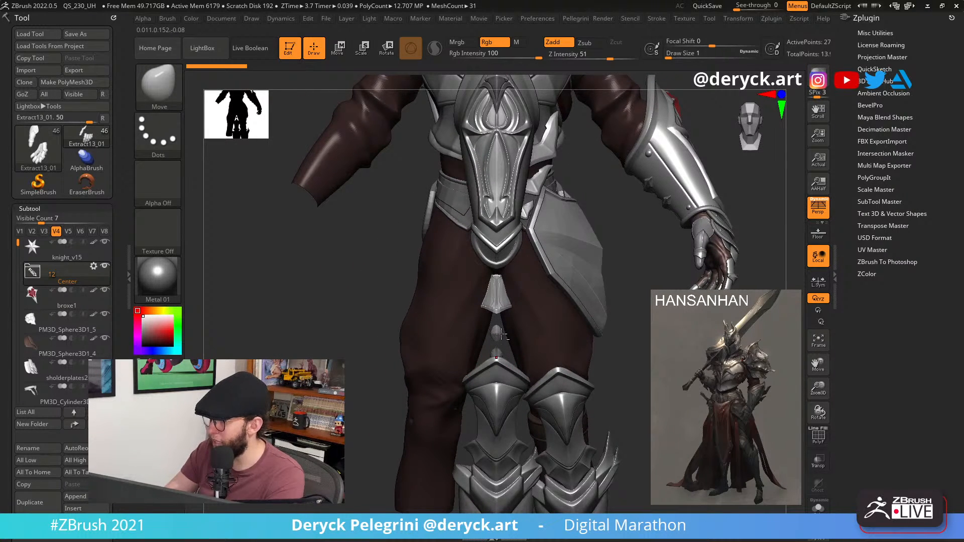
Isolate the small centred piece Extract22 and the thumb armour dedalPolegar_v02 in turn, framing the thumb armour and checking its wireframe.
right_drag(439, 348, 495, 350)
click(484, 347)
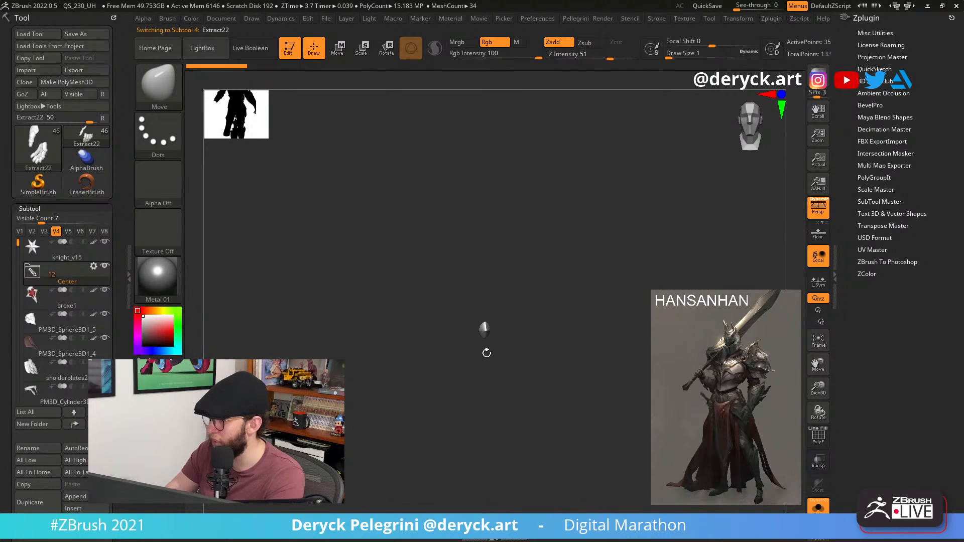
key(alt+s)
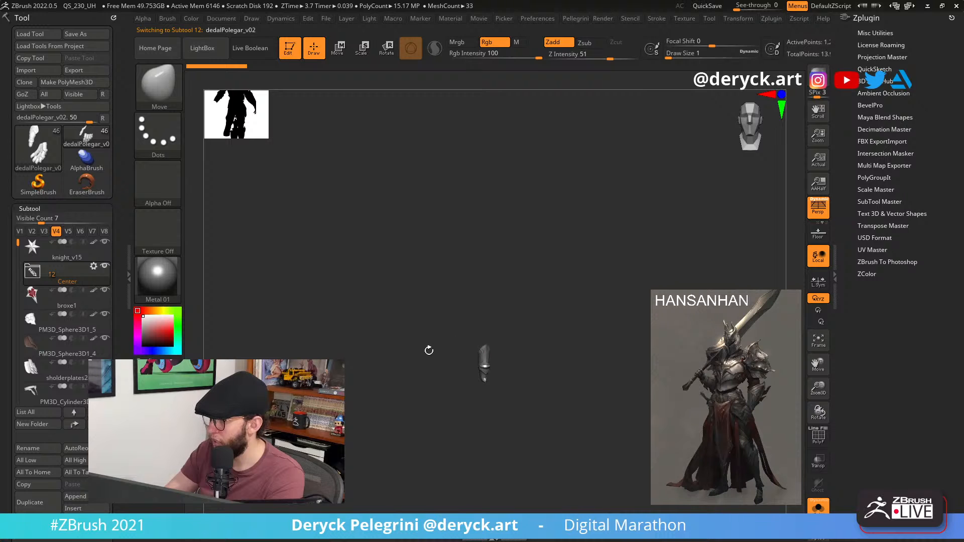
key(f)
ctrl+right_drag(318, 325, 391, 323)
key(shift+f)
mouse_move(519, 304)
mouse_down()
mouse_move(368, 283)
mouse_move(386, 340)
mouse_move(371, 344)
mouse_move(362, 301)
mouse_move(327, 308)
mouse_move(362, 304)
mouse_move(399, 265)
mouse_move(360, 353)
mouse_move(342, 353)
mouse_move(352, 359)
mouse_move(432, 321)
mouse_move(366, 334)
mouse_move(433, 326)
mouse_move(332, 330)
mouse_move(351, 318)
mouse_up()
key(shift+f)
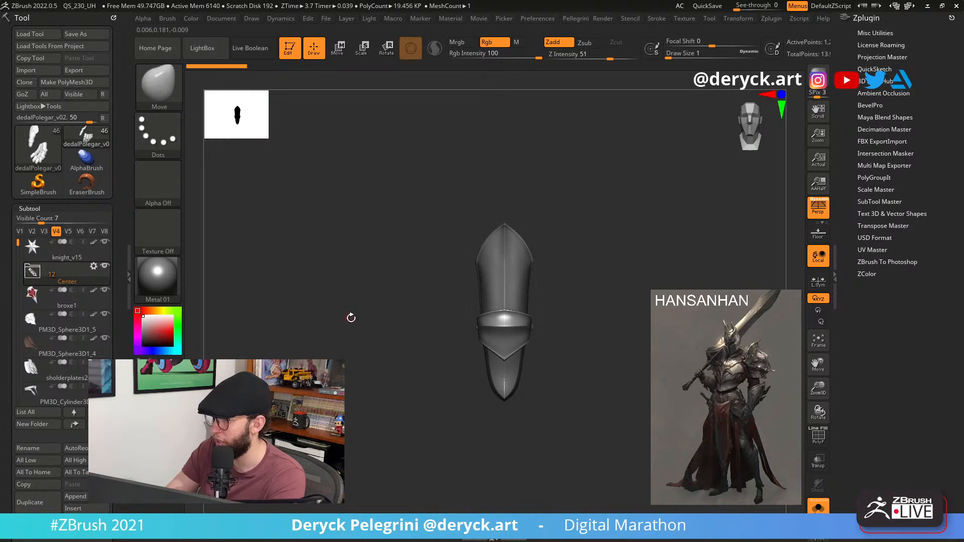
Select the centred brooch subtool broxe and show it alone with its wireframe.
click(393, 297)
mouse_move(482, 220)
alt+mouse_down()
mouse_move(440, 269)
mouse_move(436, 312)
mouse_move(351, 292)
mouse_move(286, 218)
mouse_move(314, 217)
mouse_move(310, 188)
mouse_move(292, 256)
mouse_move(344, 258)
mouse_move(332, 267)
mouse_move(312, 228)
alt+mouse_up()
alt+click(474, 324)
click(393, 323)
key(shift+f)
alt+drag(386, 246, 382, 286)
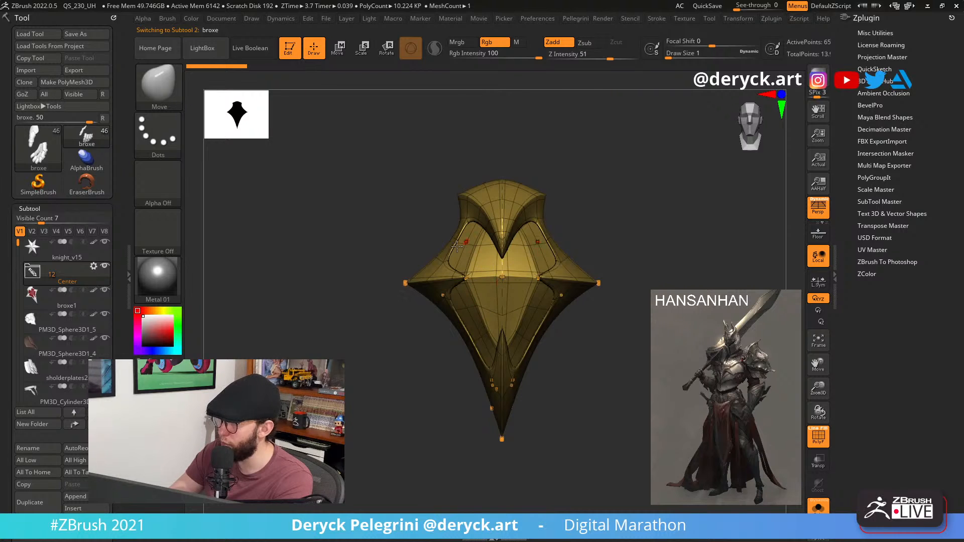
Bring back the full armour, select the red shoulder brooch broxe1, and inspect it before viewing the whole figure without wireframe.
key(shift+s)
key(f)
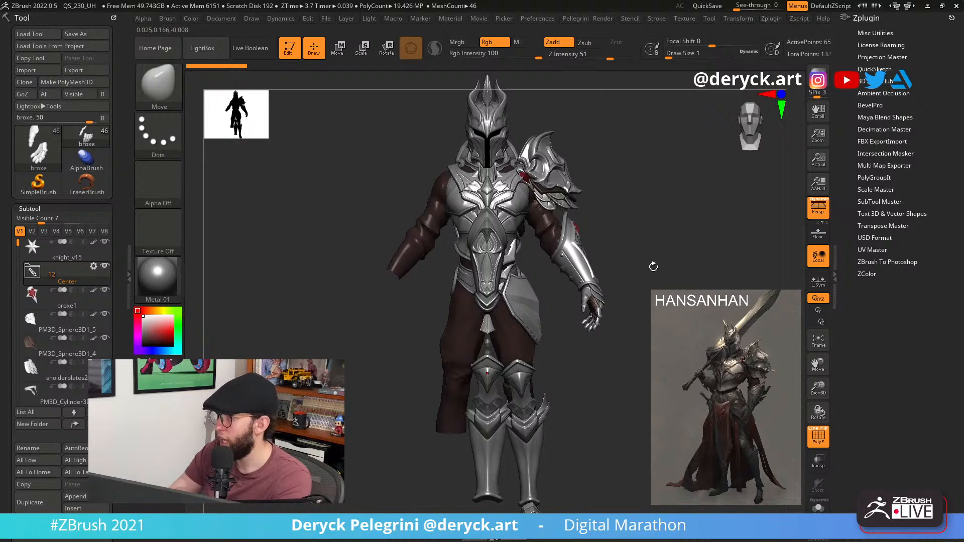
drag(653, 267, 588, 263)
alt+click(503, 185)
key(shift+s)
key(shift+s)
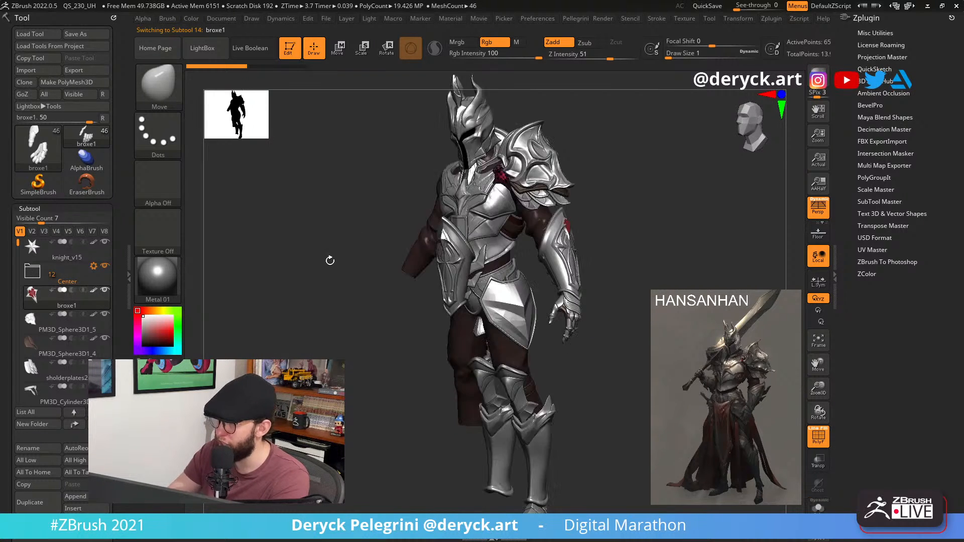
key(f)
key(f)
key(shift+f)
shift+drag(321, 278, 319, 301)
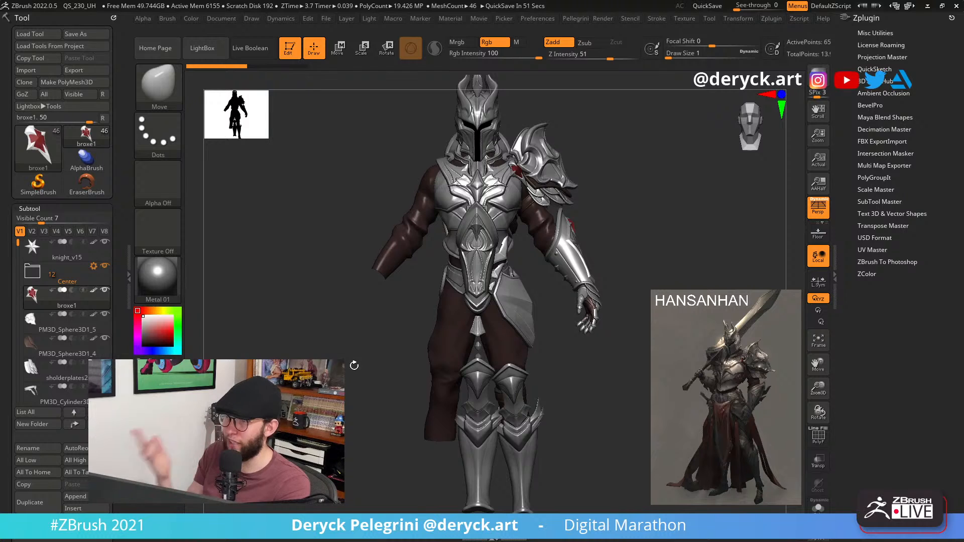
drag(354, 366, 346, 396)
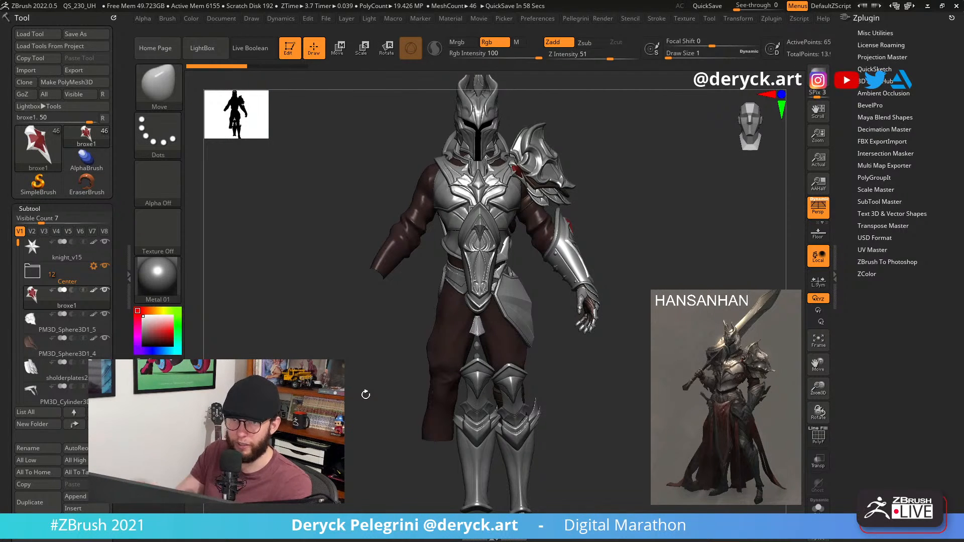
drag(375, 360, 352, 291)
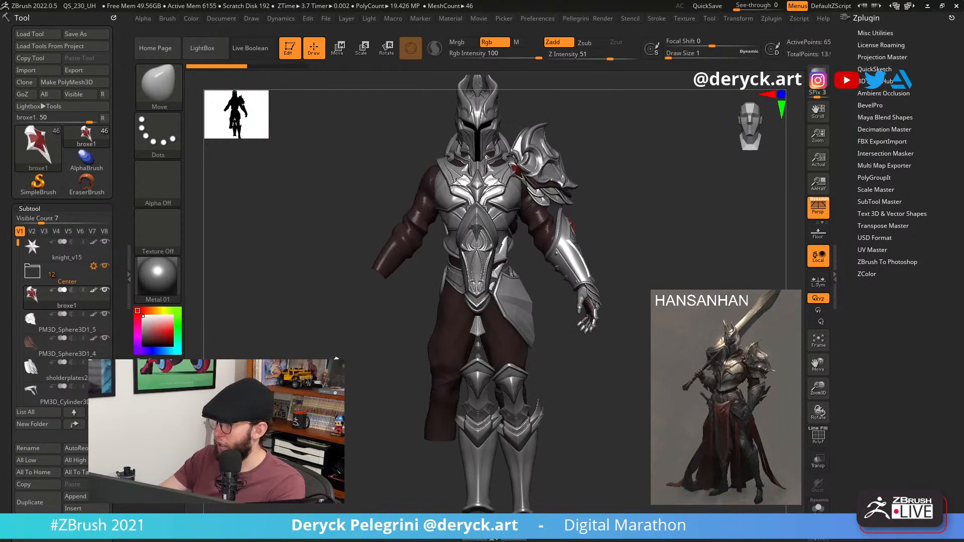
Hide the Center folder, stamp a snapshot of the turned knight on the canvas, and place the live figure beside it facing front.
alt+drag(349, 361, 328, 368)
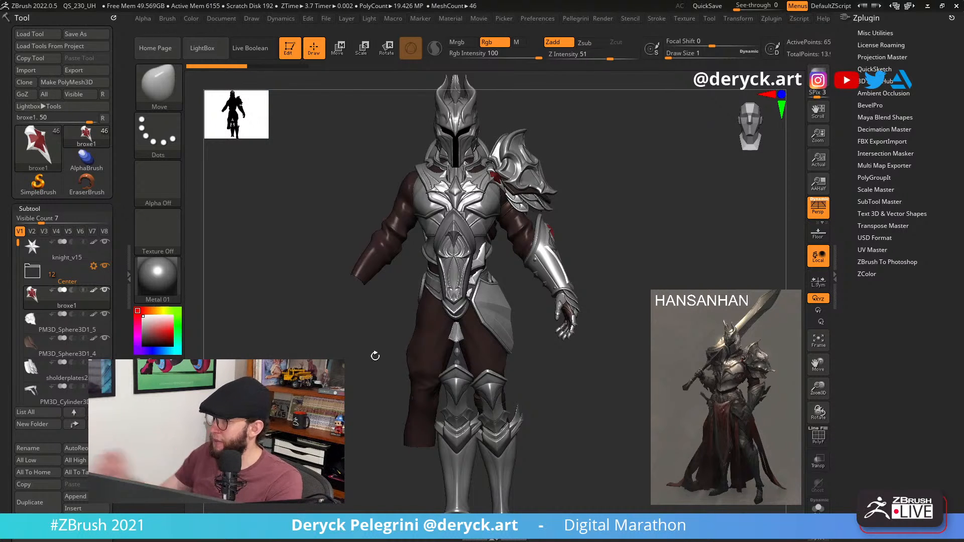
drag(357, 366, 337, 371)
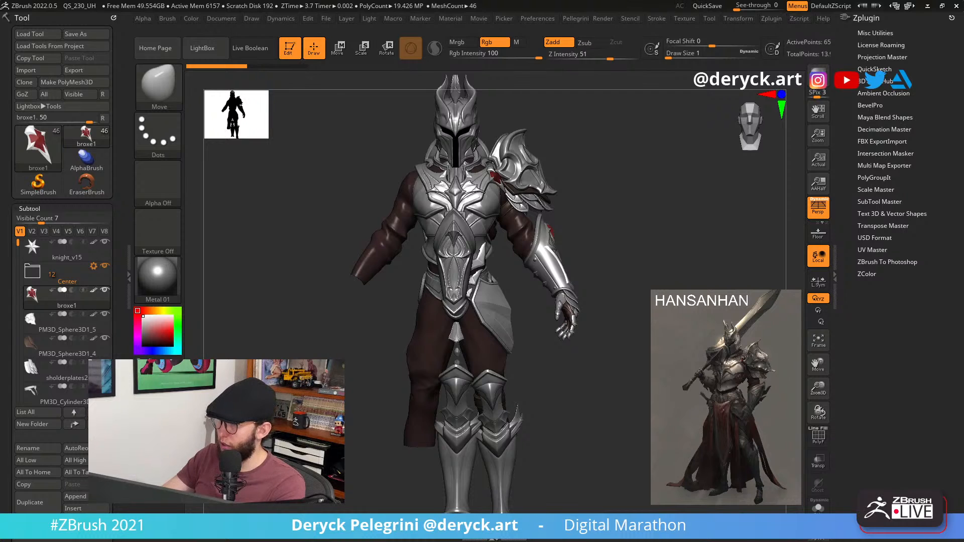
alt+drag(378, 316, 327, 335)
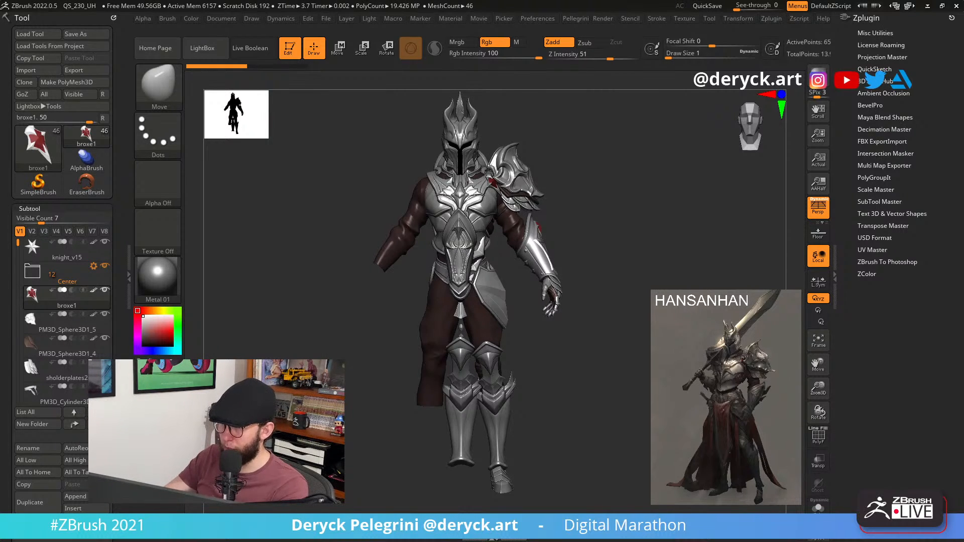
click(104, 266)
drag(325, 315, 593, 348)
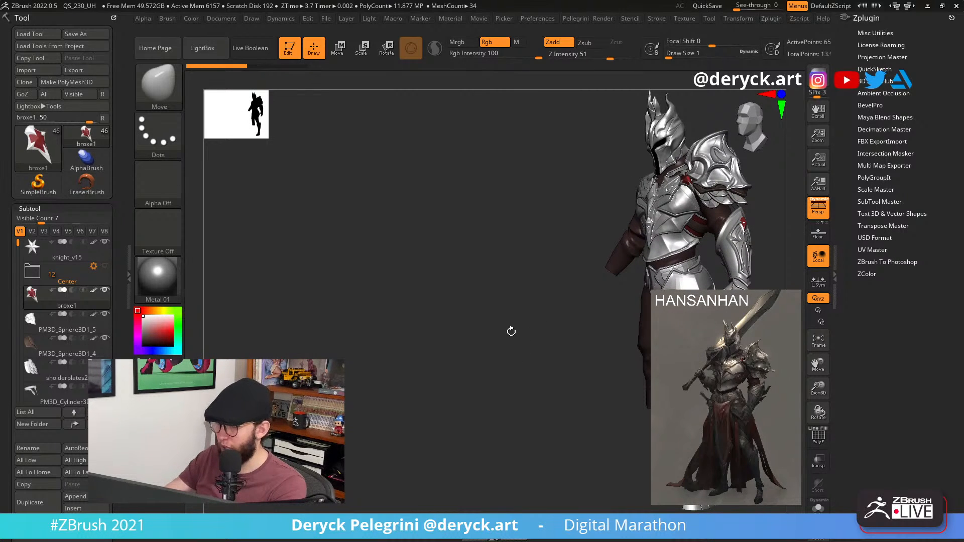
key(shift+s)
alt+drag(526, 323, 316, 329)
drag(317, 329, 299, 320)
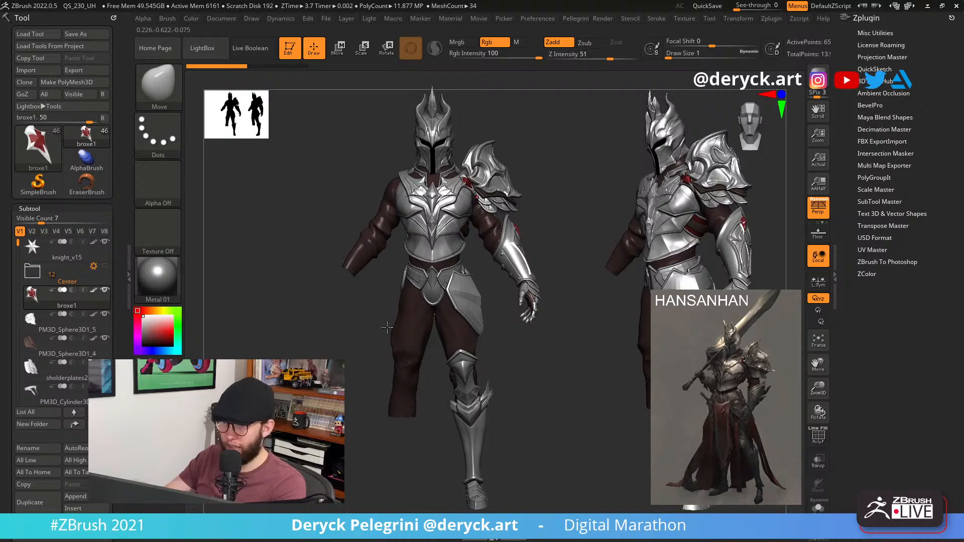
Expand the Center folder, show its parts again, and insert a cube subtool after broxe.
click(33, 273)
scroll(23, 265, down, 2)
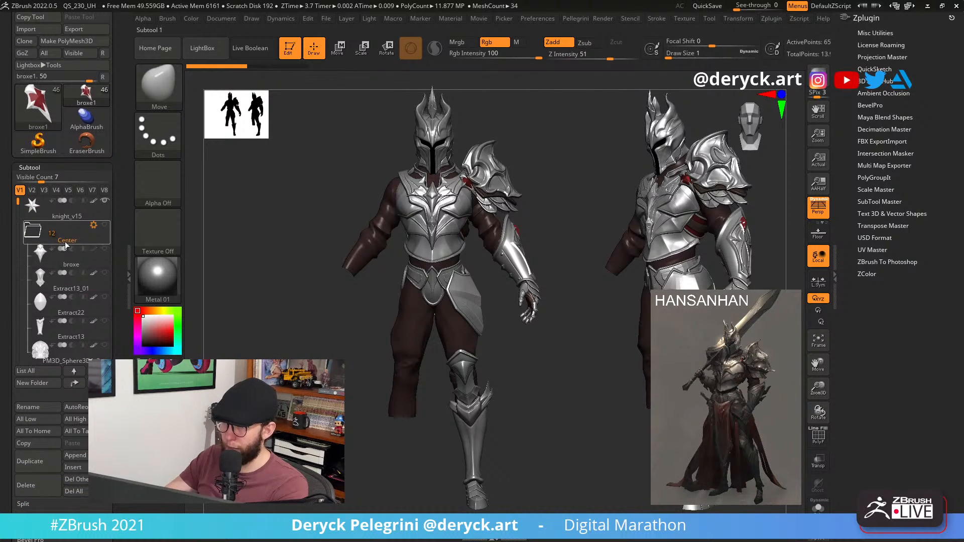
click(105, 226)
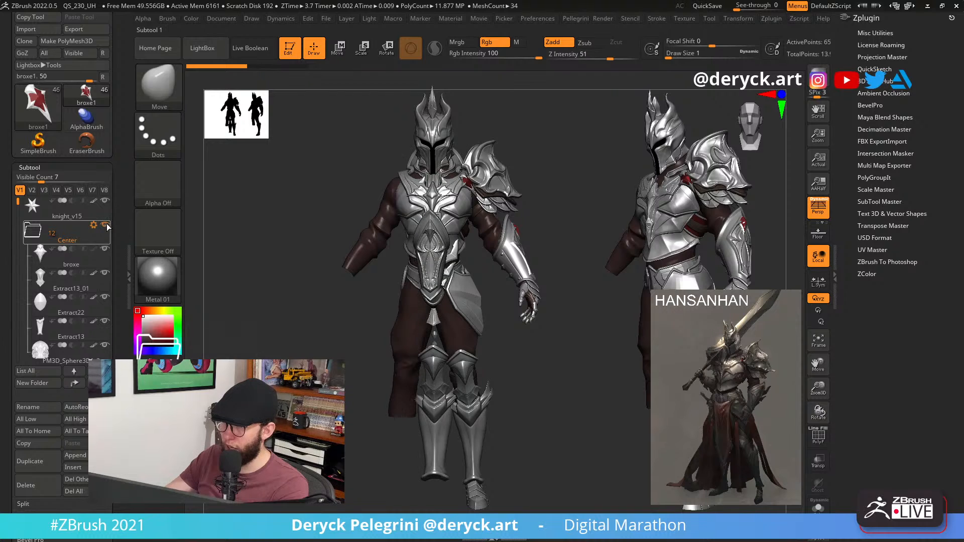
click(52, 258)
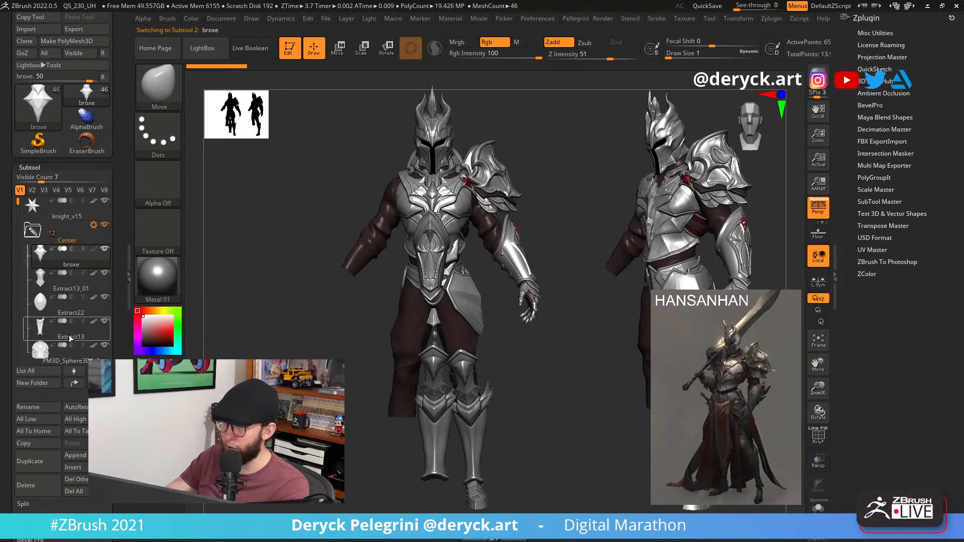
click(73, 468)
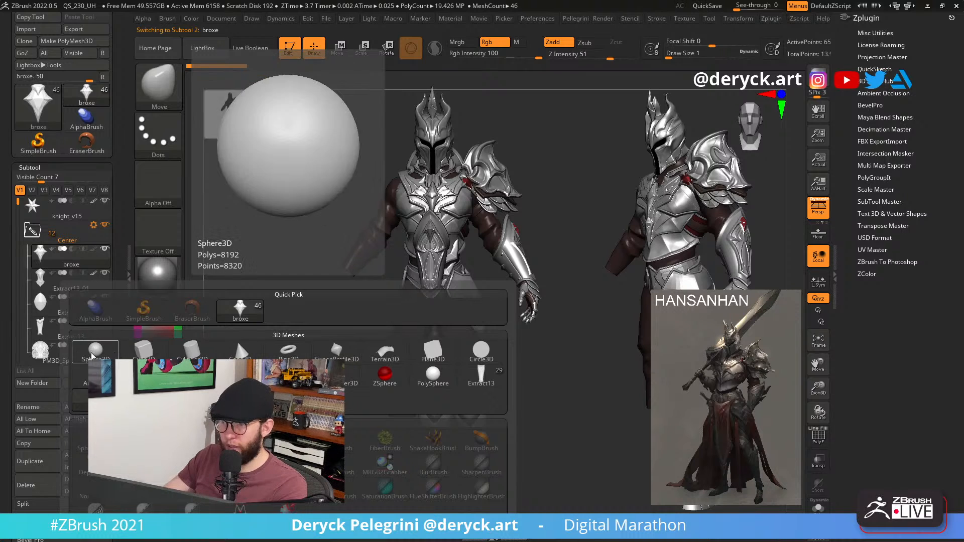
click(123, 355)
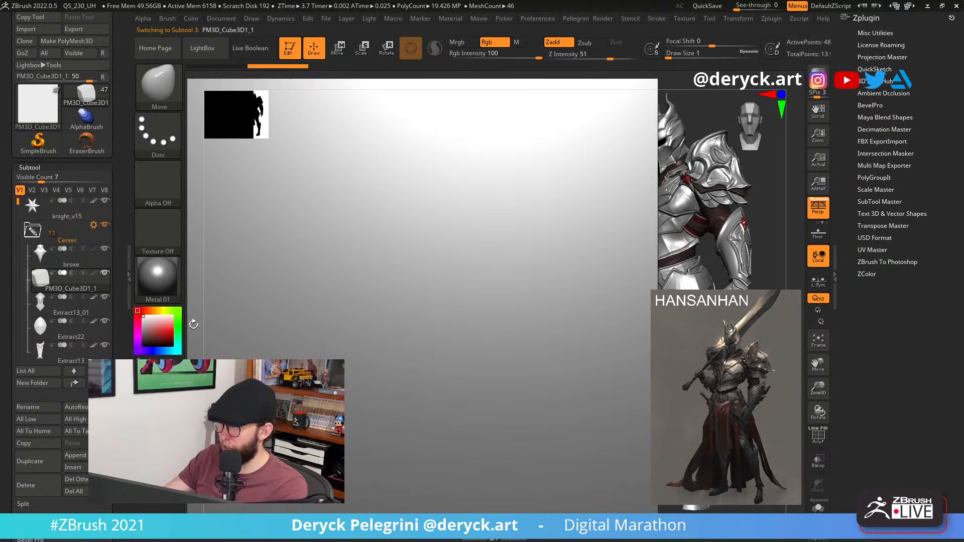
Scale the inserted cube down uniformly until it roughly matches the width of the knight's torso.
alt+drag(194, 324, 156, 256)
key(r)
alt+drag(279, 346, 281, 421)
drag(454, 276, 333, 244)
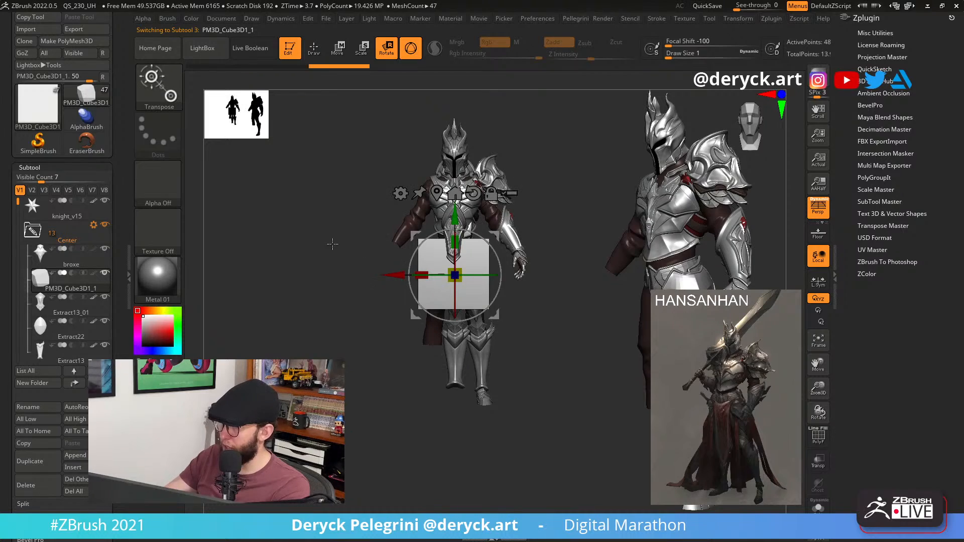
alt+drag(317, 299, 246, 349)
alt+drag(246, 349, 299, 441)
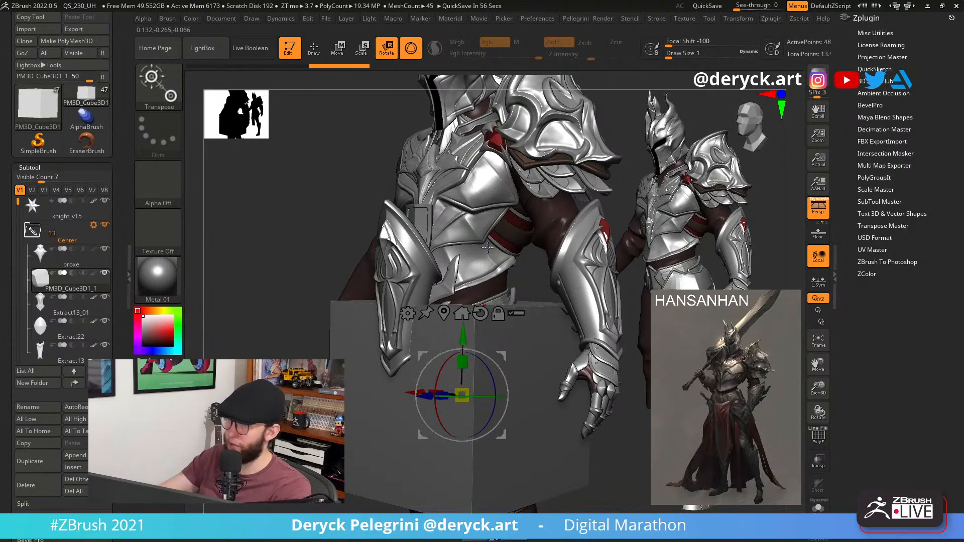
drag(221, 335, 279, 352)
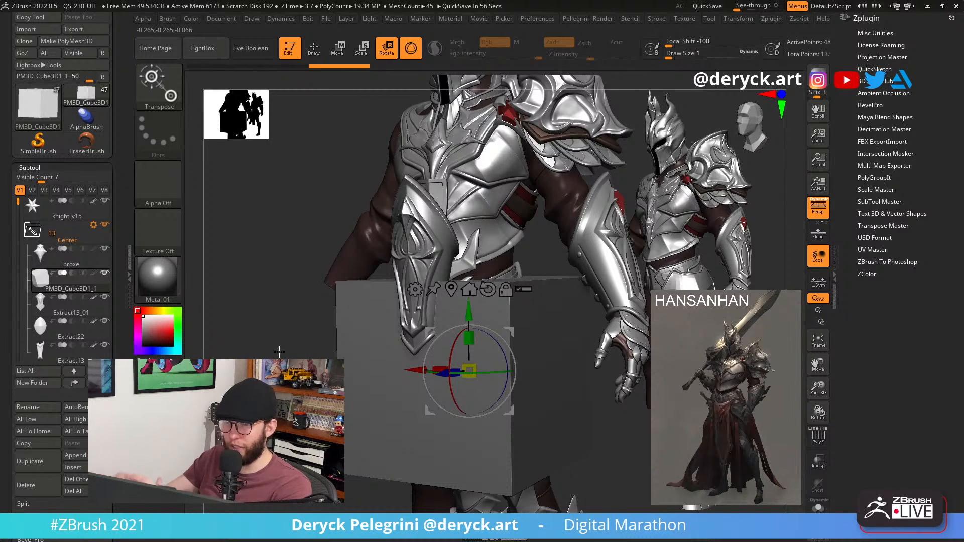
drag(292, 313, 377, 327)
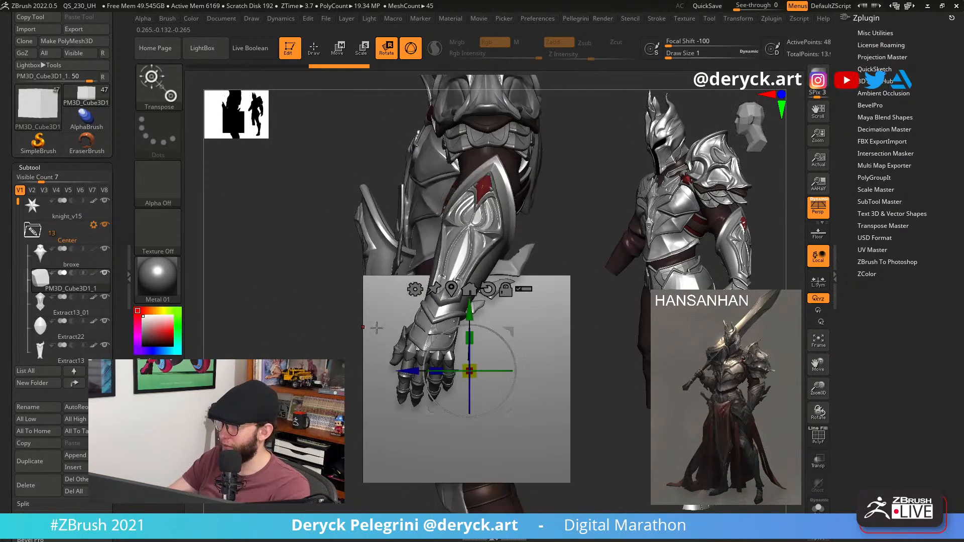
drag(509, 332, 421, 216)
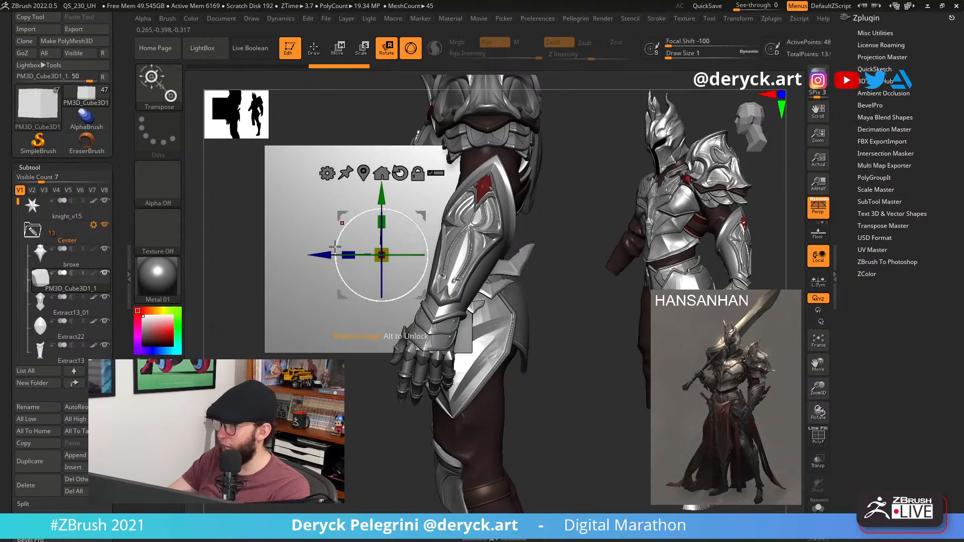
key(ctrl+z)
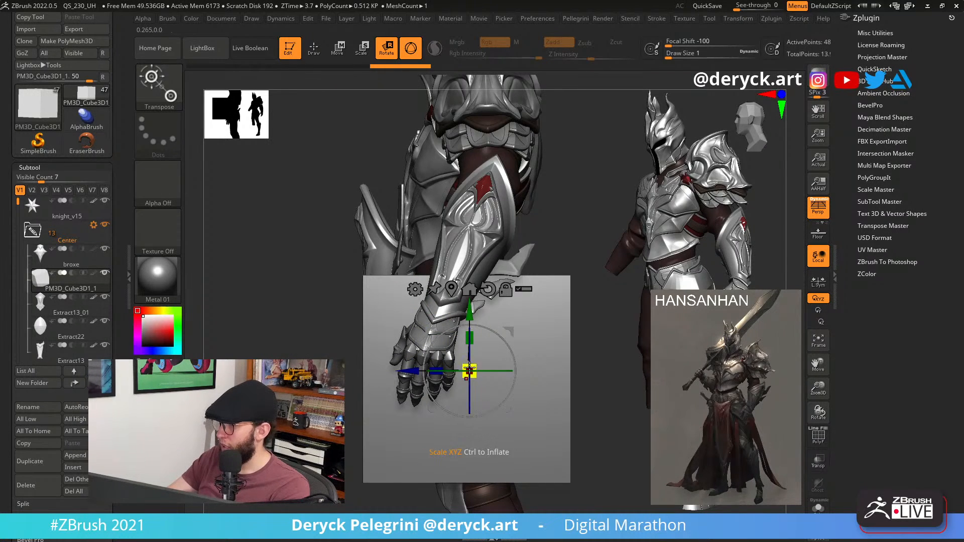
Show the cube on its own, face it from the front, and rescale it uniformly.
drag(471, 373, 407, 339)
shift+drag(311, 321, 228, 334)
key(alt+s)
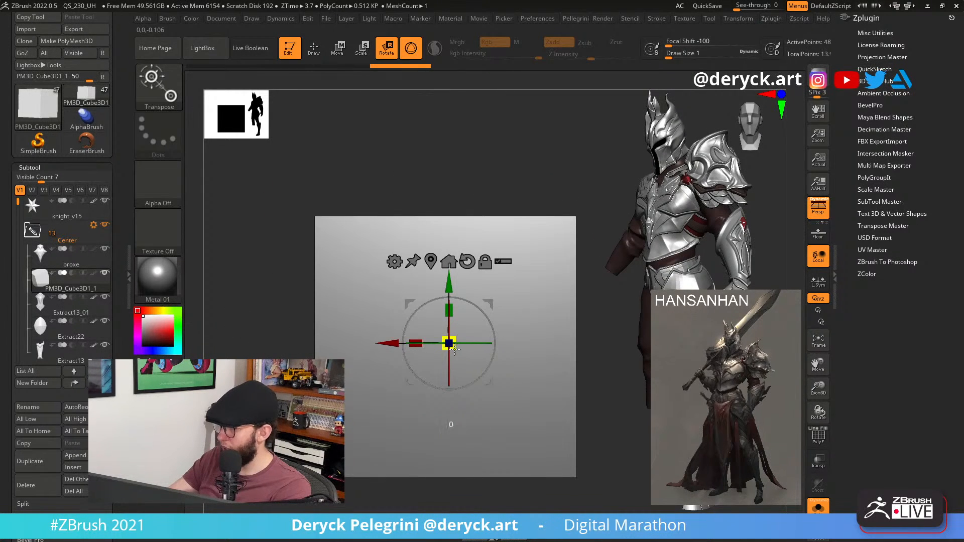
drag(448, 343, 273, 258)
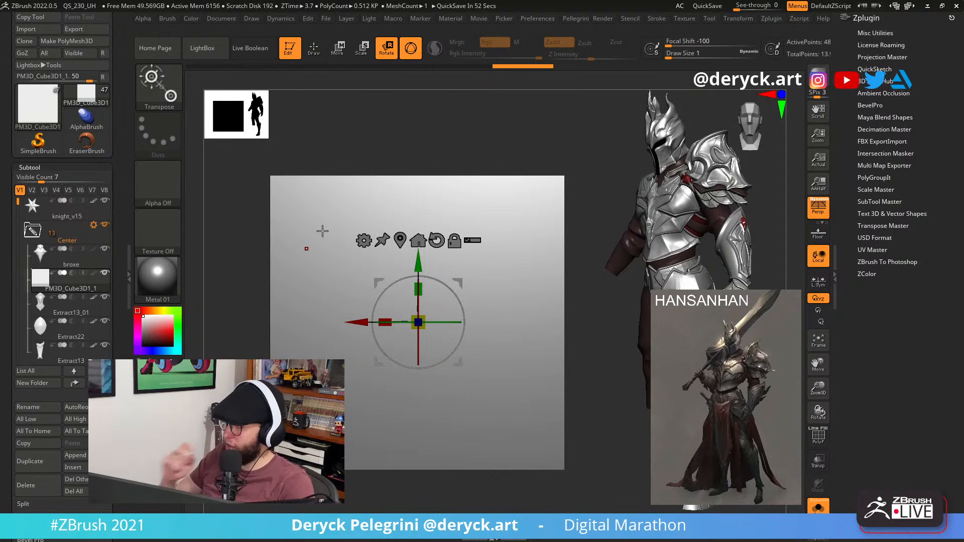
Return to Draw mode with a draw size of about 5 and choose the DamStandard brush.
key(q)
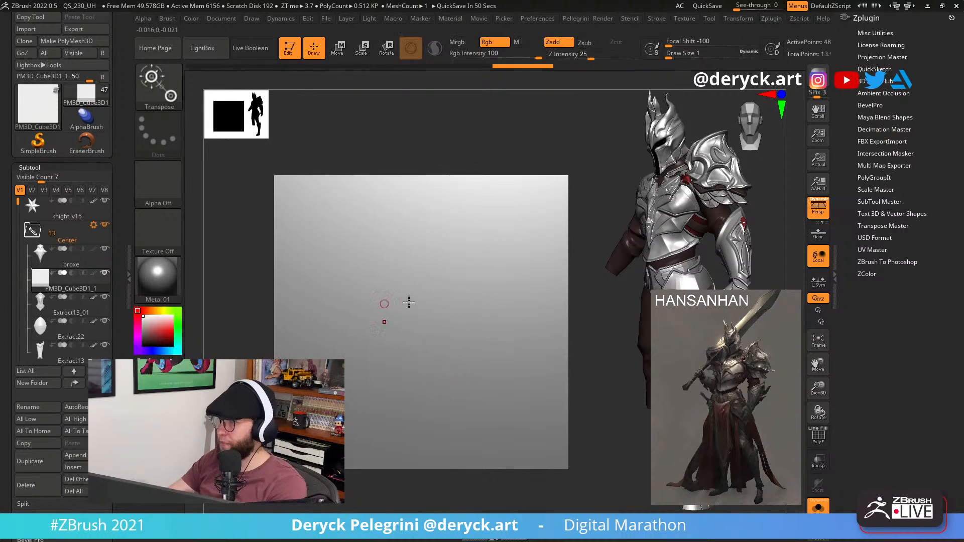
key(s)
drag(417, 305, 389, 293)
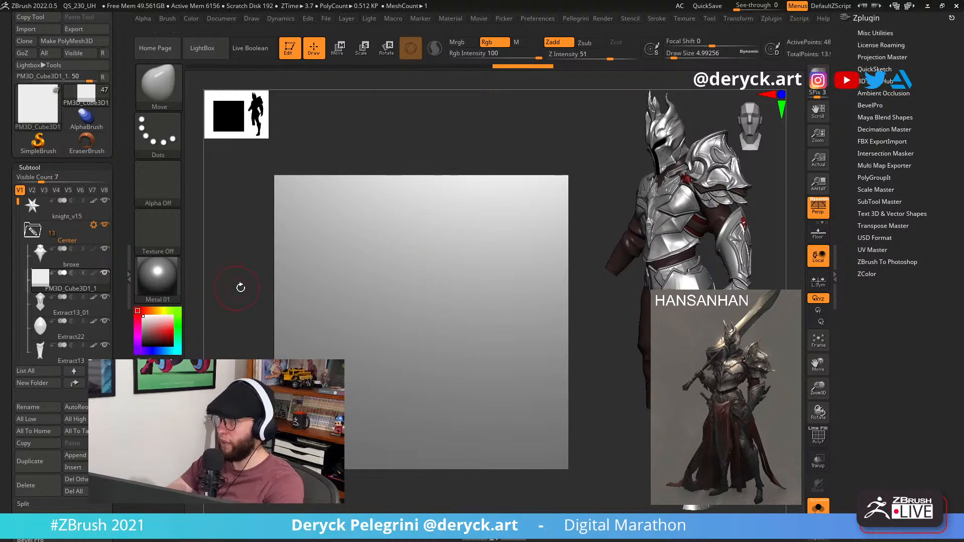
mouse_move(246, 287)
mouse_down()
mouse_move(232, 286)
mouse_move(241, 279)
mouse_up()
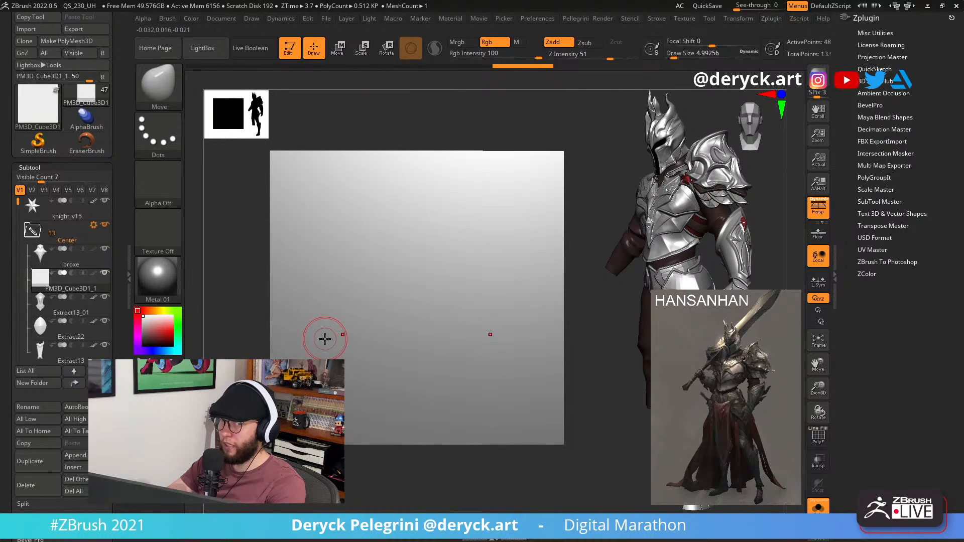
key(b)
key(d)
key(s)
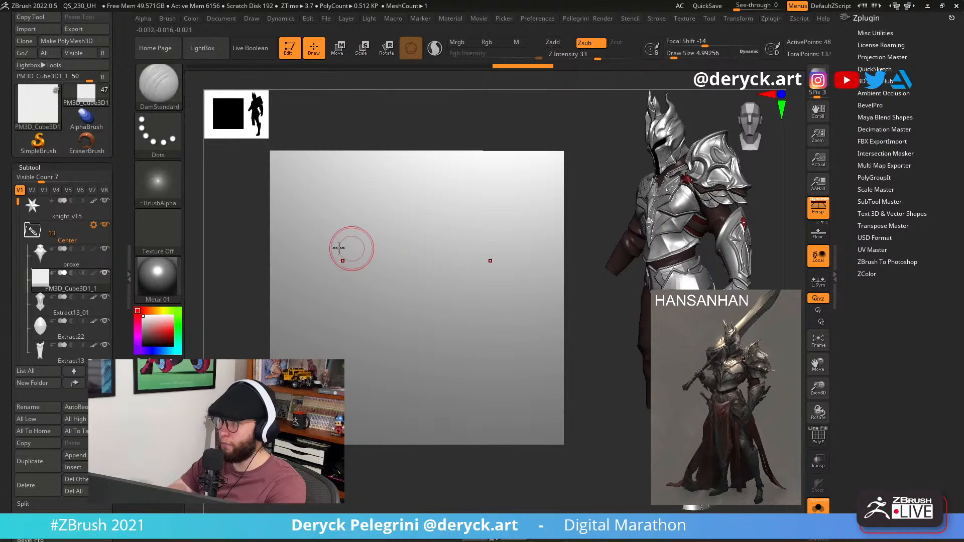
Remesh the cube into a dense, even grid, checking the topology with the wireframe shown and hiding it again.
key(space)
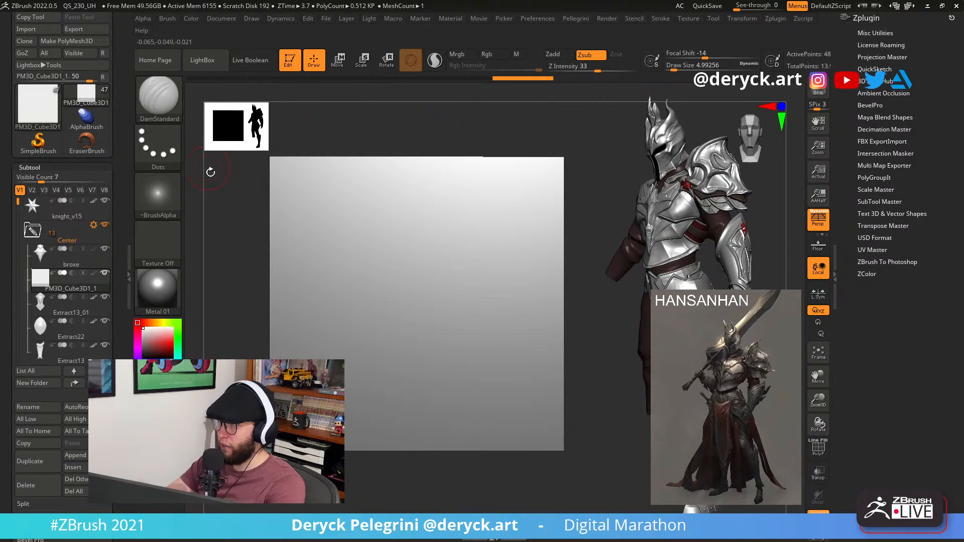
key(space)
mouse_move(224, 237)
alt+mouse_down()
mouse_move(254, 242)
mouse_move(265, 251)
mouse_move(241, 249)
mouse_move(254, 269)
mouse_move(286, 279)
mouse_move(247, 254)
mouse_move(258, 262)
mouse_move(235, 260)
mouse_move(253, 260)
alt+mouse_up()
key(shift+f)
key(space)
click(206, 150)
key(ctrl+z)
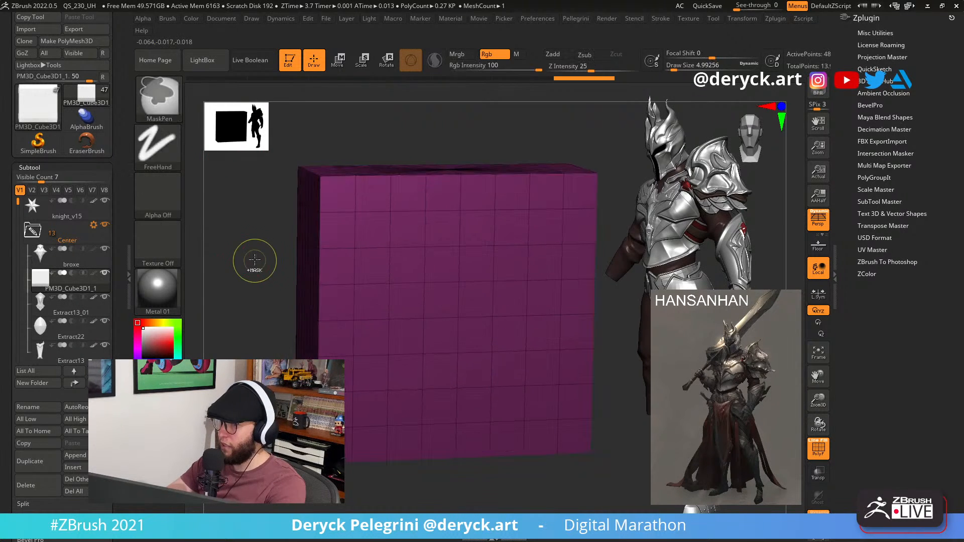
key(space)
click(211, 144)
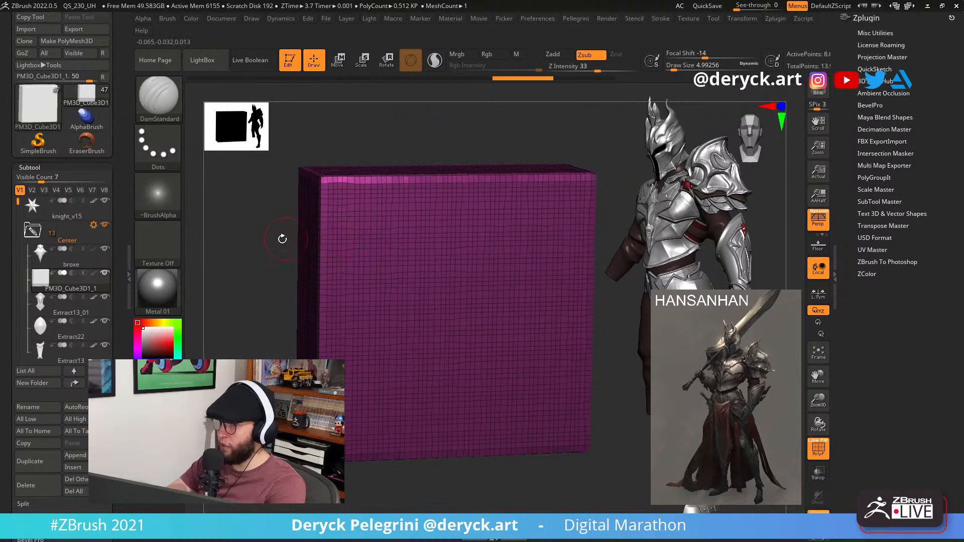
drag(262, 248, 262, 248)
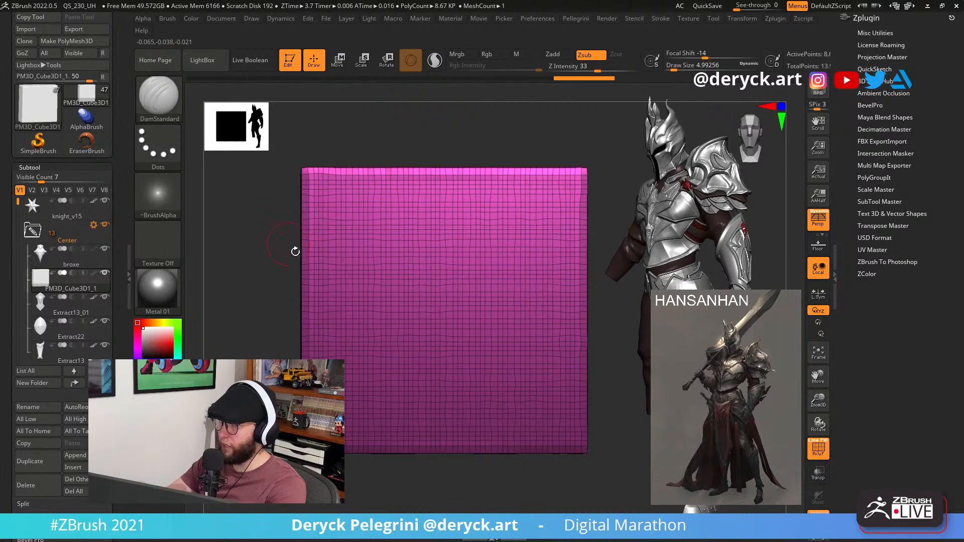
key(shift+f)
Reduce the DamStandard draw size to about 2.6 for carving the cube's front face.
alt+drag(250, 281, 234, 273)
key(s)
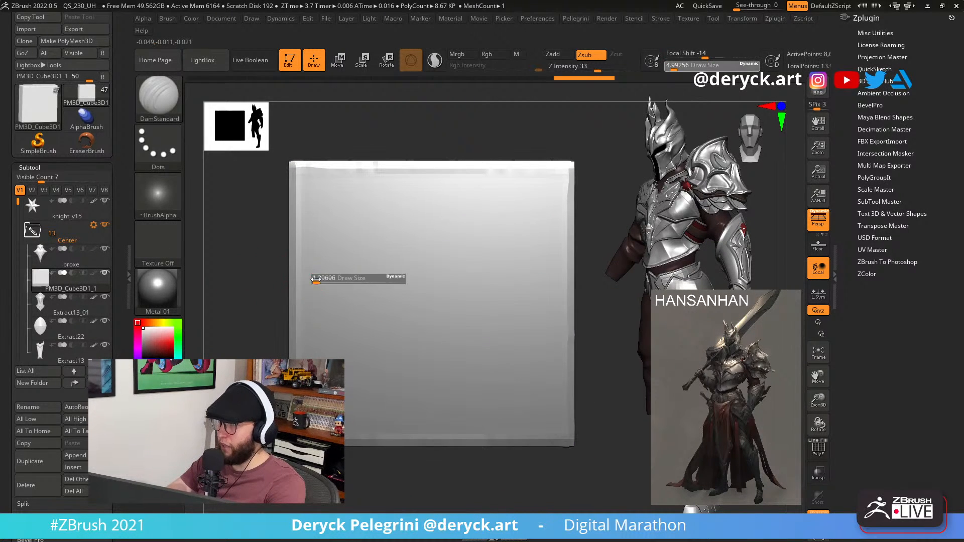
key(s)
drag(309, 271, 305, 271)
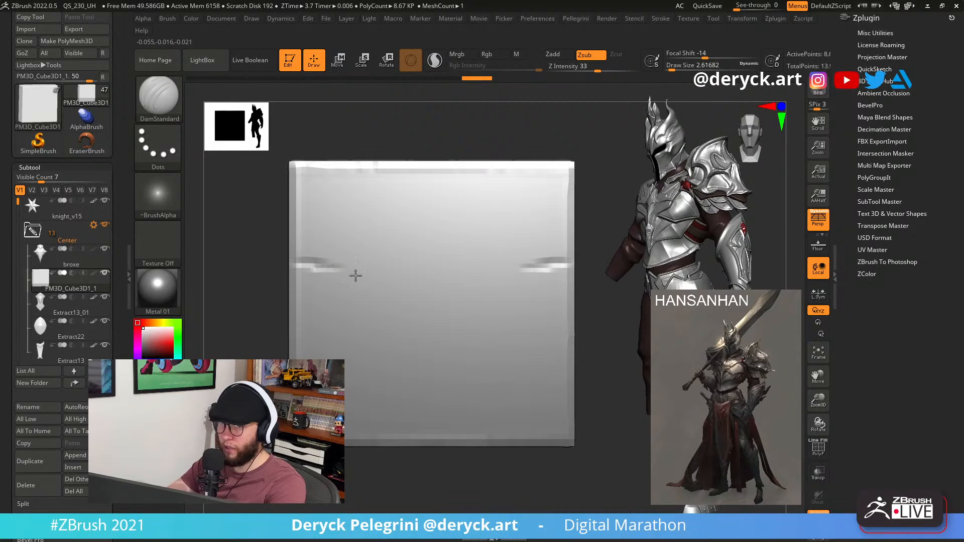
mouse_move(356, 275)
mouse_down()
mouse_move(393, 304)
mouse_move(355, 290)
mouse_up()
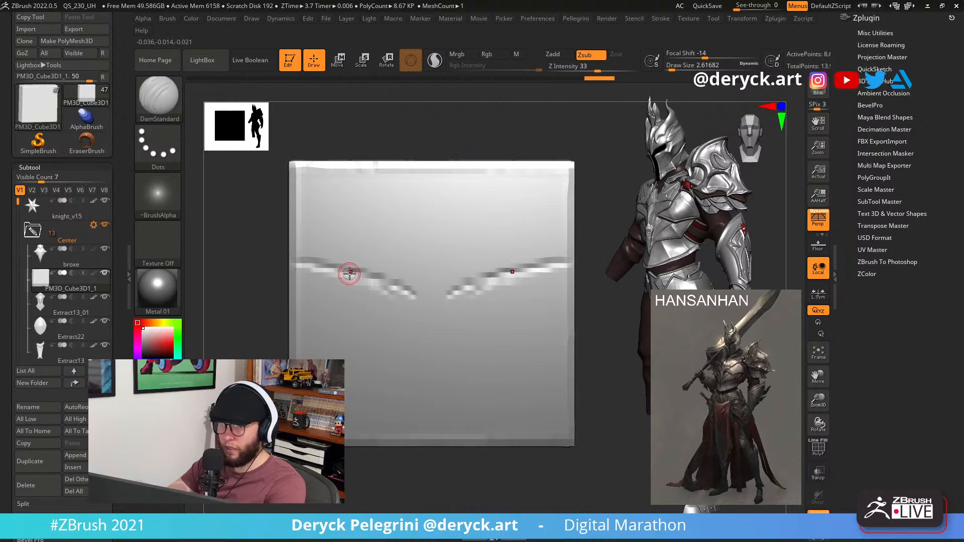
key(ctrl+z)
key(ctrl+z)
key(ctrl+z)
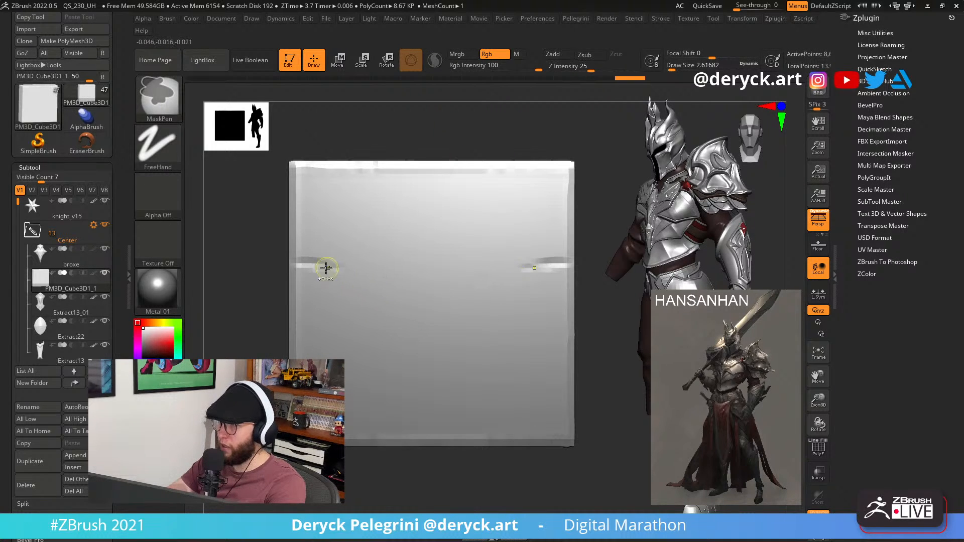
key(ctrl+z)
Carve a symmetrical V-shaped groove across the upper part of the cube's front face and raise the draw size to about 20.
mouse_move(289, 242)
mouse_down()
mouse_move(377, 256)
mouse_move(335, 255)
mouse_move(389, 266)
mouse_move(417, 284)
mouse_move(419, 300)
mouse_up()
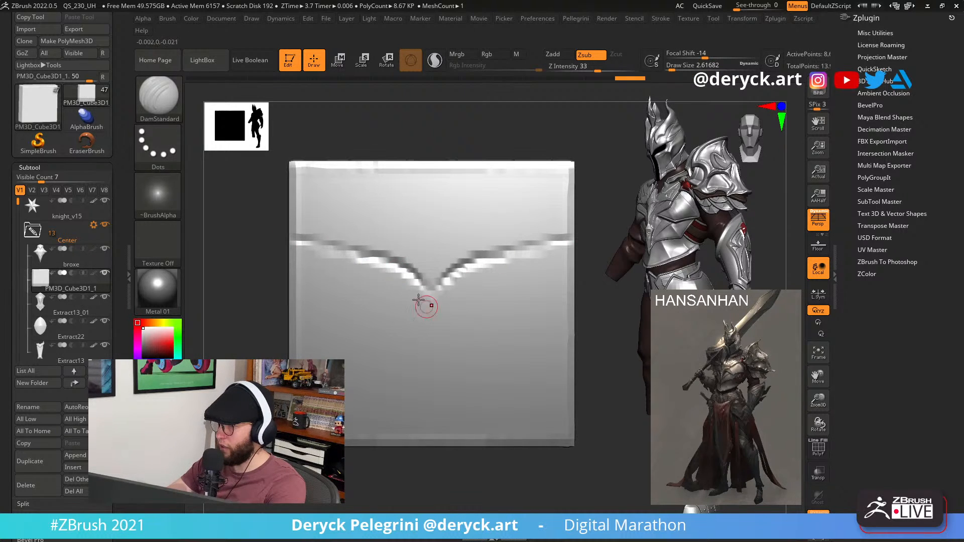
key(s)
drag(409, 253, 419, 251)
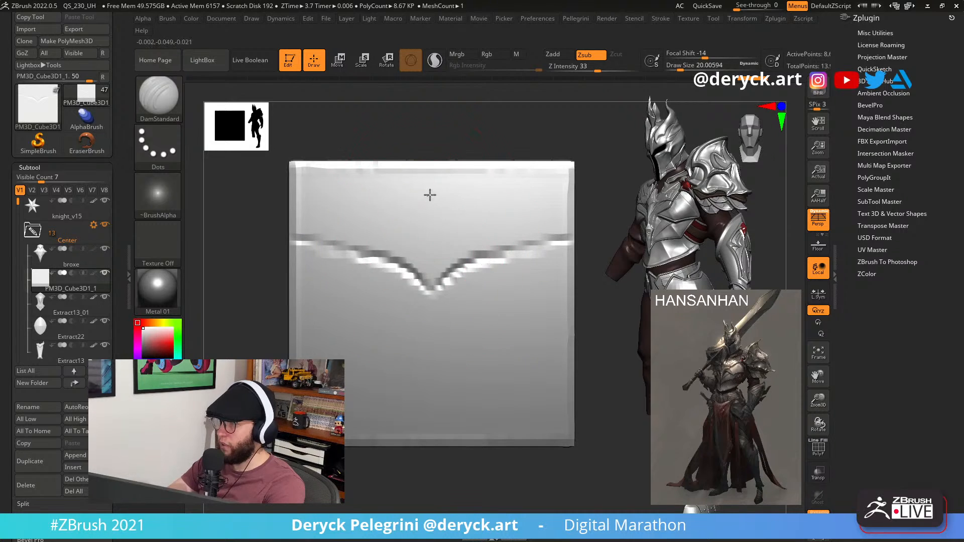
mouse_move(429, 195)
mouse_down()
mouse_move(430, 274)
mouse_move(421, 196)
mouse_move(432, 272)
mouse_up()
key(ctrl+z)
Build up the surface above the V-shaped groove with ClayBuildup strokes at a draw size of about 18.
key(s)
key(b)
key(c)
key(b)
key(s)
mouse_move(403, 217)
mouse_down()
mouse_move(393, 218)
mouse_move(407, 233)
mouse_up()
mouse_move(405, 191)
mouse_down()
mouse_move(407, 231)
mouse_move(408, 221)
mouse_up()
key(s)
mouse_move(414, 188)
mouse_down()
mouse_move(402, 233)
mouse_move(368, 185)
mouse_move(303, 210)
mouse_move(311, 193)
mouse_move(420, 189)
mouse_move(417, 232)
mouse_up()
mouse_move(413, 185)
mouse_down()
mouse_move(410, 234)
mouse_move(317, 226)
mouse_up()
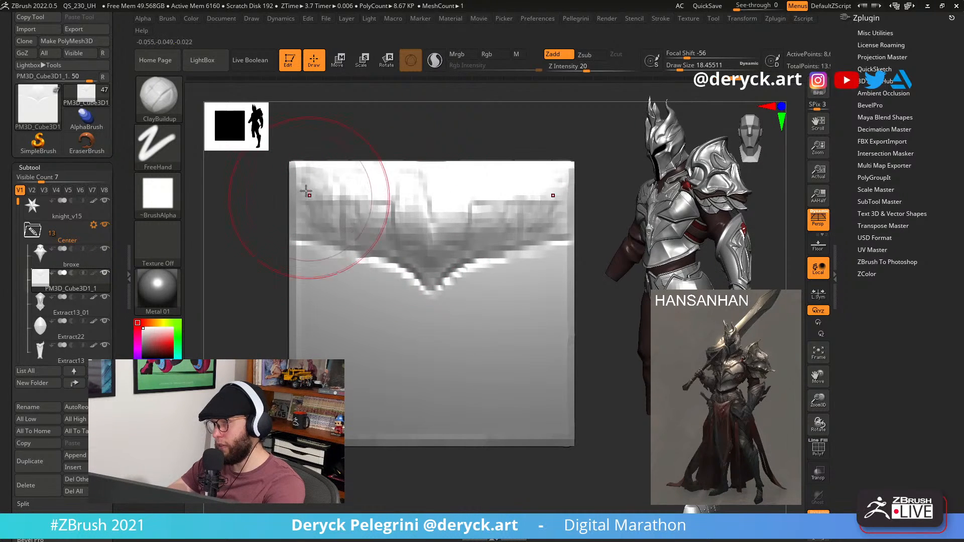
drag(305, 194, 303, 214)
drag(268, 217, 217, 219)
Switch back to DamStandard, adjust its draw size, and recarve the groove beneath the built-up area.
key(b)
key(d)
key(s)
key(s)
drag(397, 280, 385, 280)
key(s)
drag(309, 244, 317, 244)
drag(464, 295, 330, 270)
drag(272, 255, 226, 239)
Deepen the V-shaped groove with DamStandard at a draw size of about 13, extending its central point downward.
key(s)
drag(320, 241, 324, 241)
drag(288, 236, 392, 255)
key(bracketleft)
drag(292, 240, 405, 273)
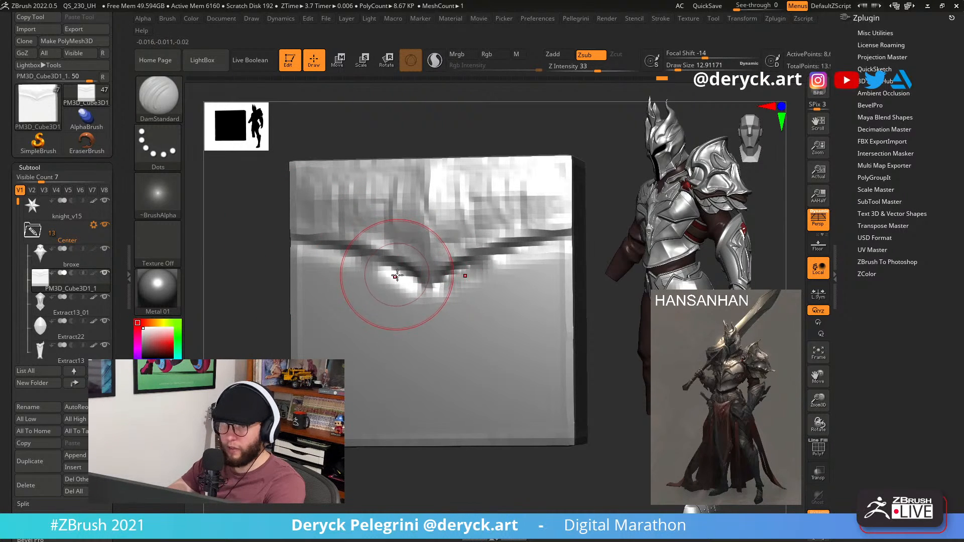
key(ctrl+z)
drag(325, 247, 409, 282)
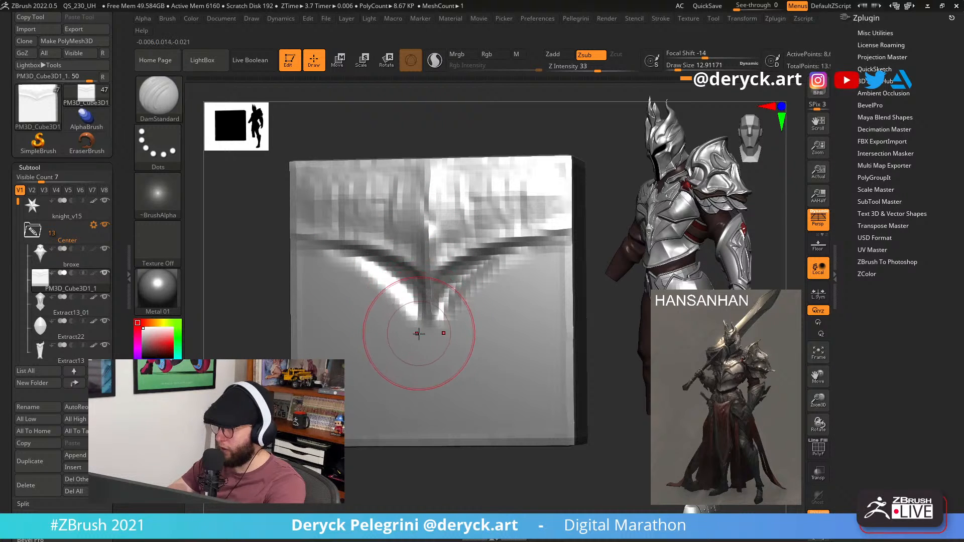
Carve mirrored curved grooves below the central V with DamStandard, reducing the draw size to about 9, and notch the cube's side edges.
mouse_move(274, 301)
mouse_down()
mouse_move(224, 310)
mouse_move(247, 292)
mouse_up()
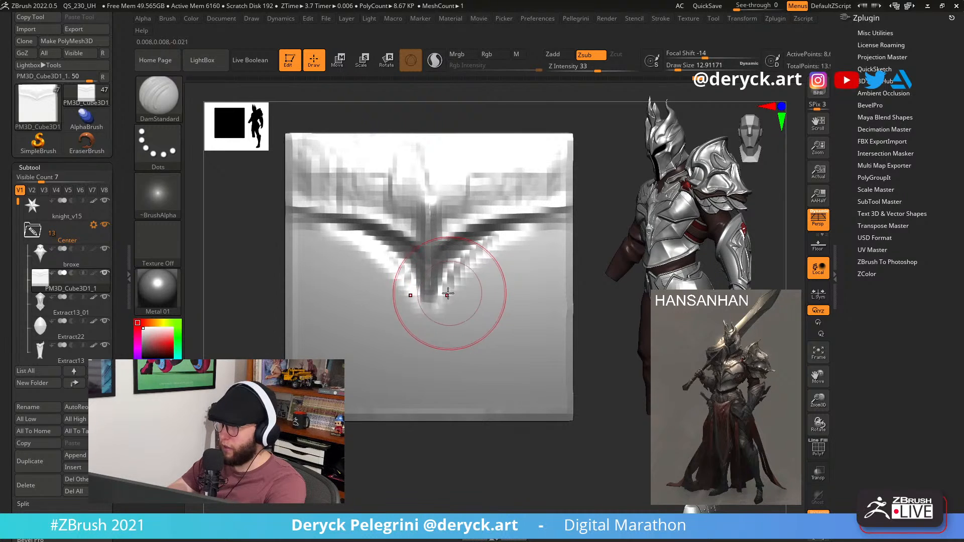
key(s)
key(s)
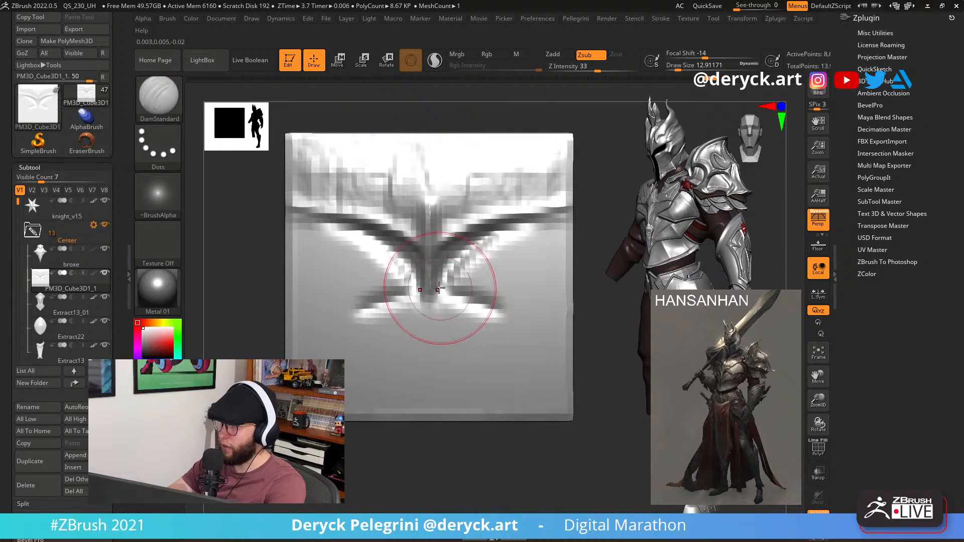
mouse_move(442, 293)
mouse_down()
mouse_move(515, 313)
mouse_move(479, 303)
mouse_move(507, 316)
mouse_up()
key(s)
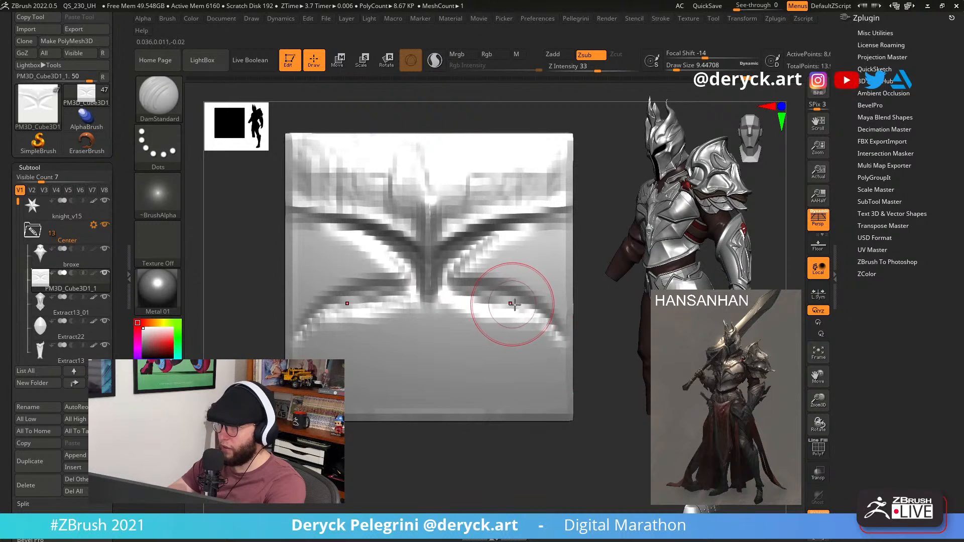
drag(464, 294, 538, 313)
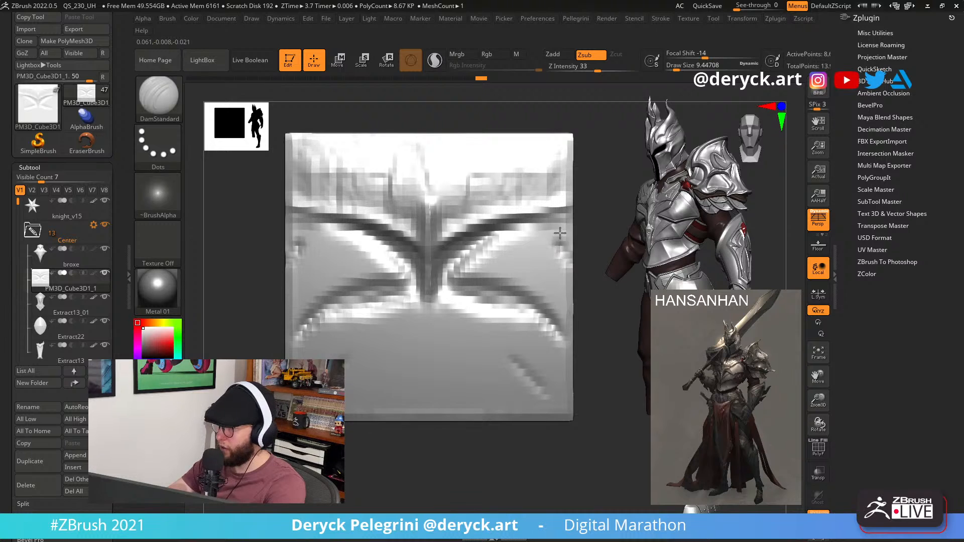
mouse_move(560, 233)
mouse_down()
mouse_move(573, 253)
mouse_move(543, 308)
mouse_move(532, 308)
mouse_up()
Mask the whole cube except a strip along each side edge beside the grooves.
ctrl+drag(561, 249, 497, 326)
ctrl+click(544, 335)
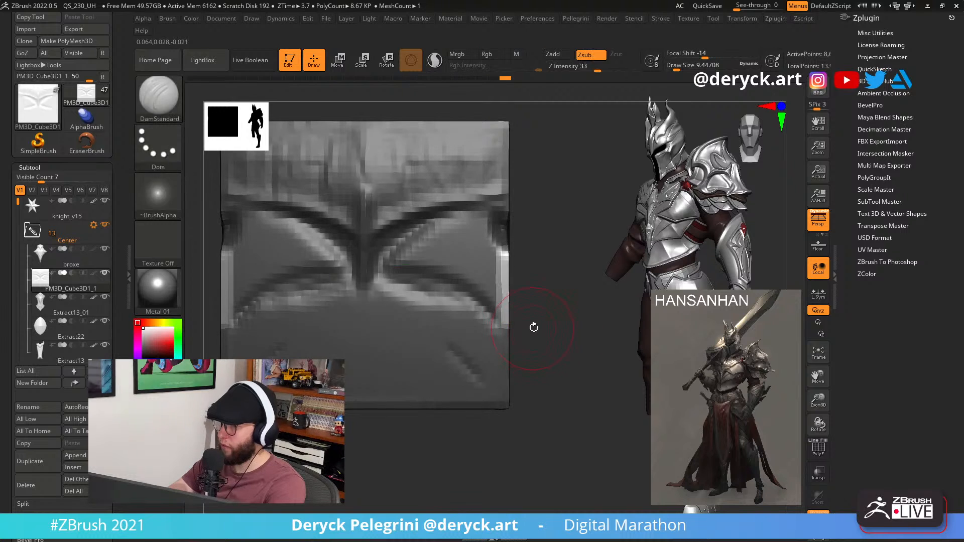
Try to move the unmasked side strips with the gizmo, and undo the attempts.
key(w)
drag(326, 225, 347, 237)
key(ctrl+z)
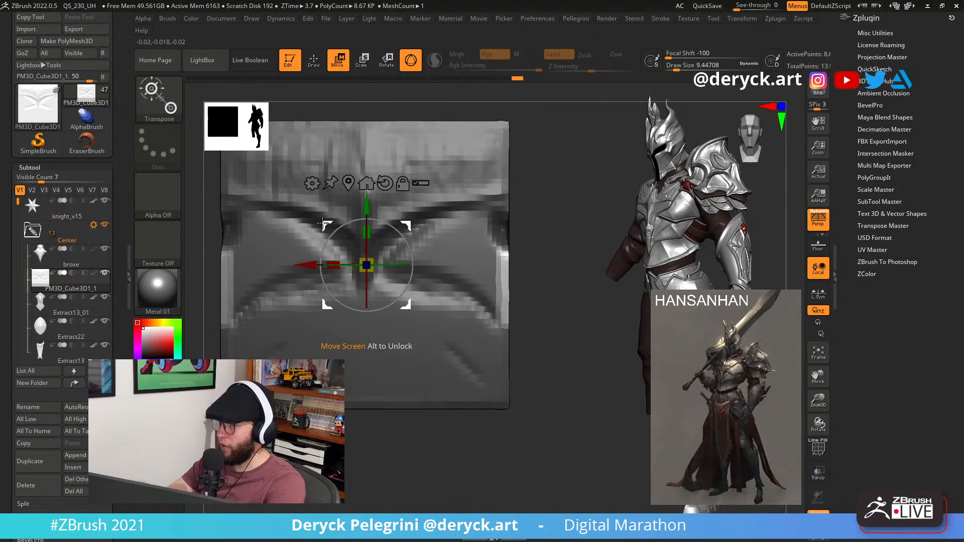
key(ctrl+shift+z)
key(ctrl+z)
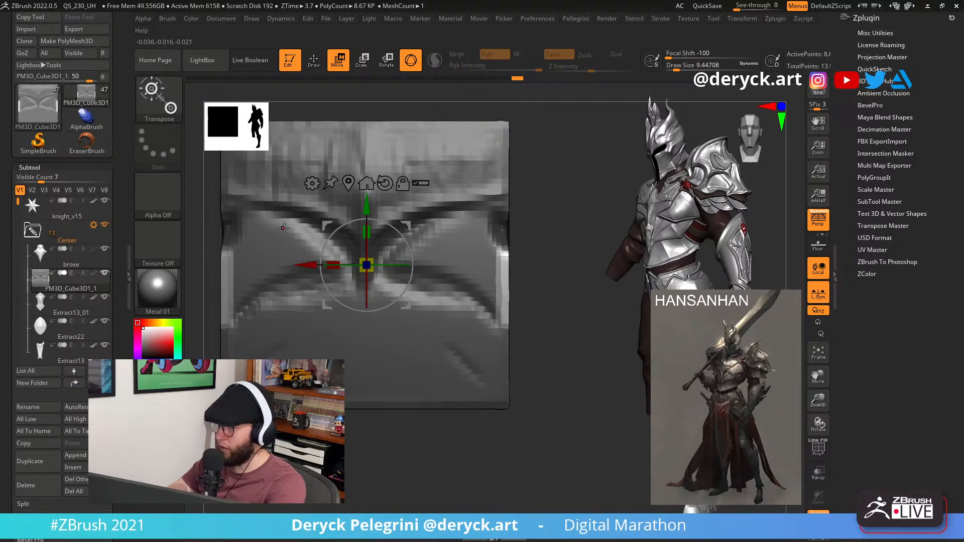
mouse_move(322, 224)
mouse_down()
mouse_move(340, 232)
mouse_move(309, 213)
mouse_up()
key(ctrl+z)
key(ctrl+z)
alt+drag(551, 320, 566, 326)
key(q)
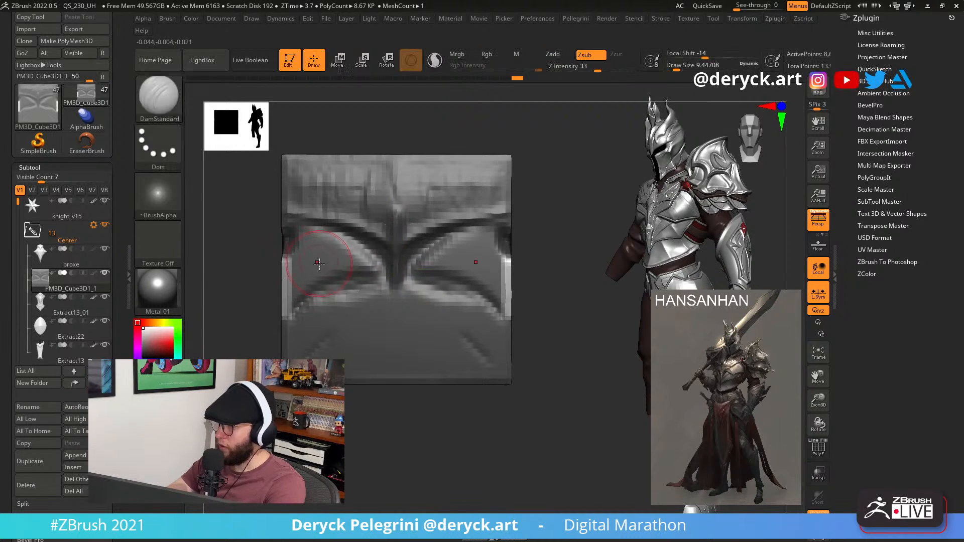
Centre the gizmo on the unmasked side strips, pull them outward and down into flaps, and remesh the cleared mesh with DynaMesh.
key(ctrl)
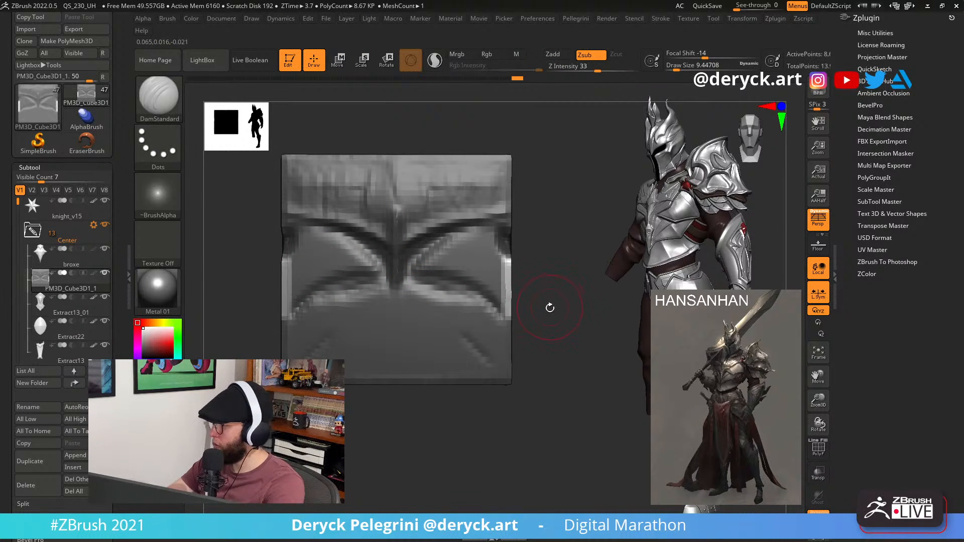
key(w)
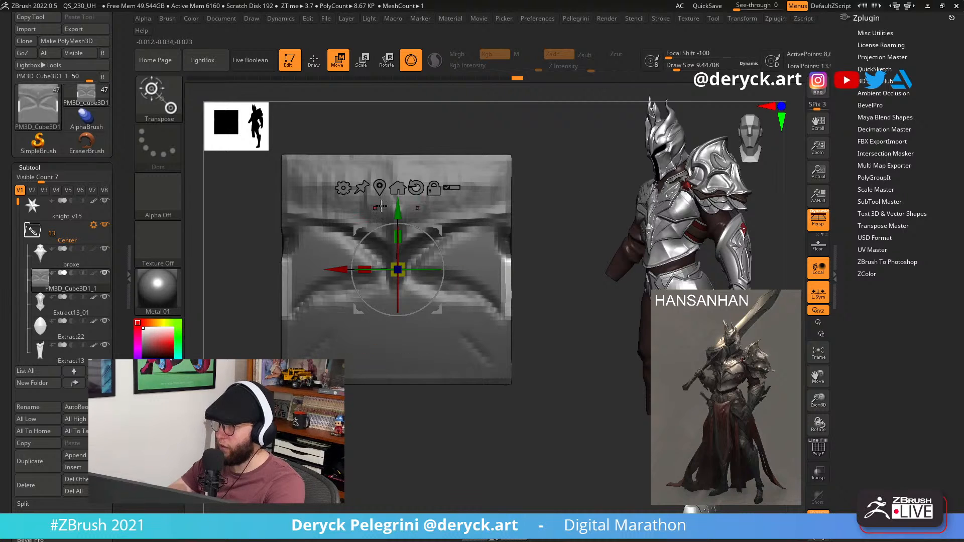
click(380, 189)
mouse_move(472, 249)
mouse_down()
mouse_move(525, 282)
mouse_move(583, 271)
mouse_up()
key(q)
ctrl+drag(571, 347, 567, 371)
ctrl+drag(565, 384, 545, 397)
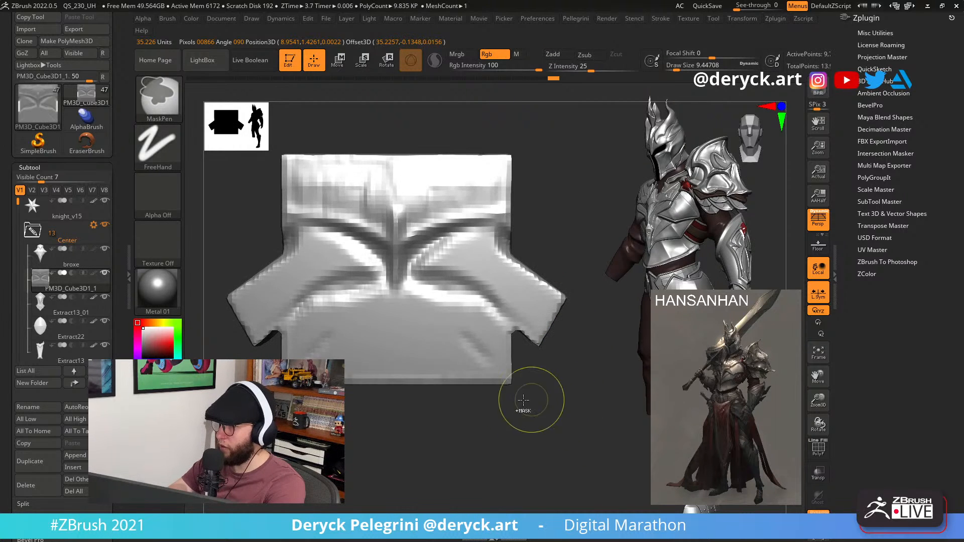
Try to pull the lower tips of the side flaps downward with the Move brush.
alt+drag(475, 420, 513, 387)
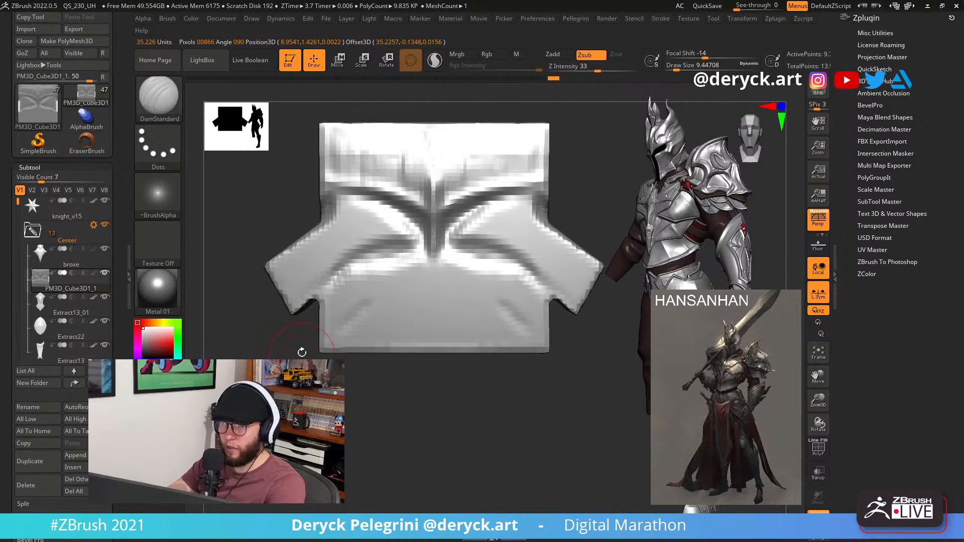
key(b)
key(m)
key(v)
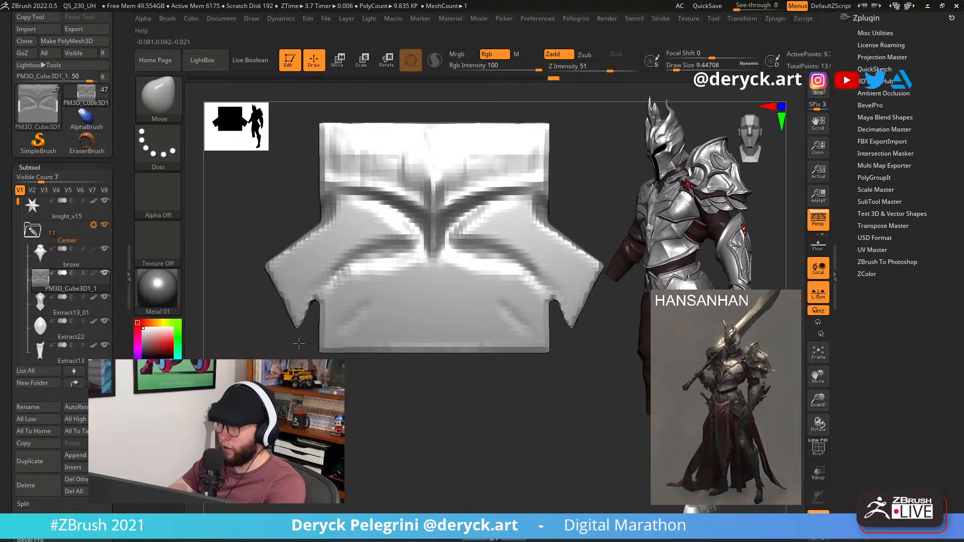
ctrl+drag(301, 341, 307, 340)
ctrl+drag(270, 305, 270, 304)
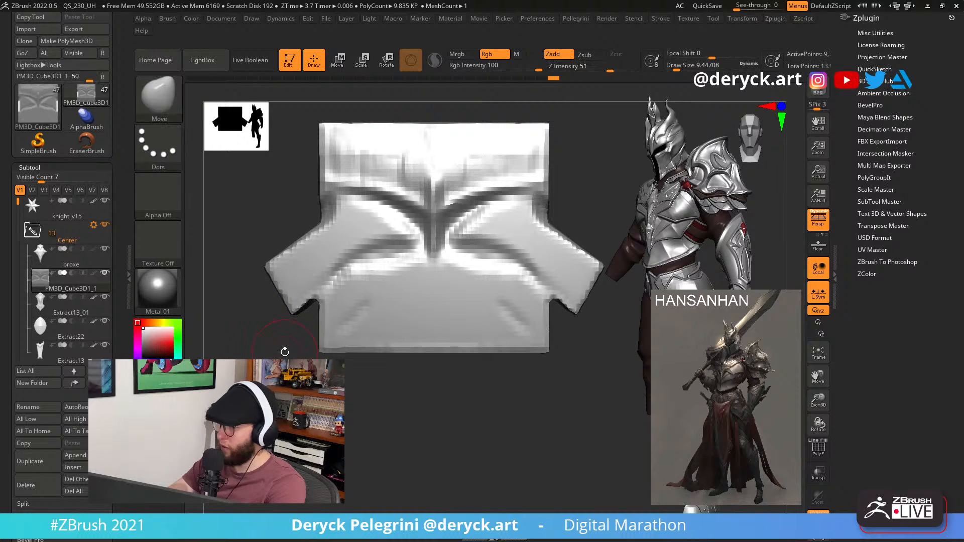
Turn off perspective and lengthen the side flaps' lower tips with the gizmo while the rest of the block is masked.
key(p)
ctrl+drag(313, 341, 275, 302)
ctrl+click(272, 317)
key(w)
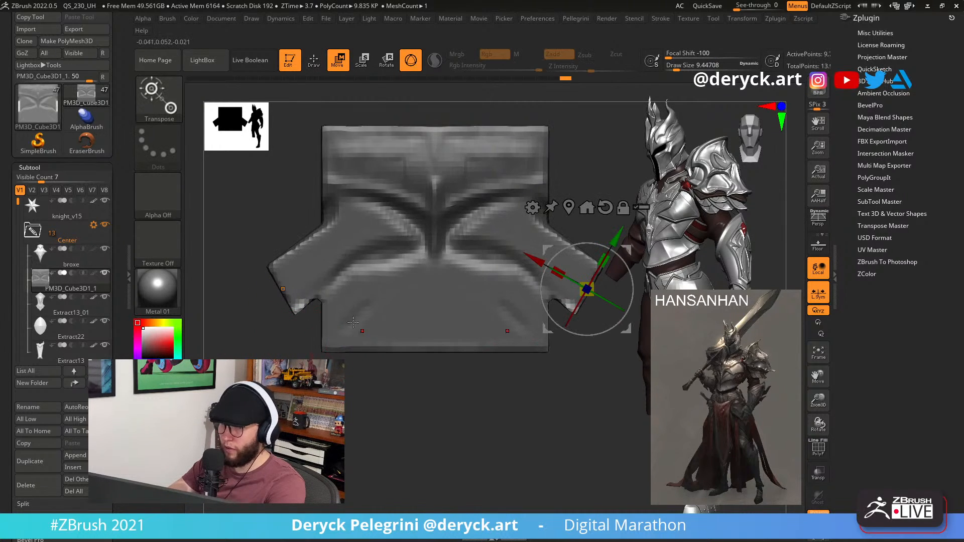
drag(604, 290, 539, 261)
key(q)
ctrl+drag(465, 381, 474, 396)
Mask all but the block's bottom strip, move it straight down with the realigned gizmo, and remesh the lengthened body.
alt+drag(474, 395, 441, 386)
ctrl+drag(298, 328, 539, 325)
ctrl+click(544, 344)
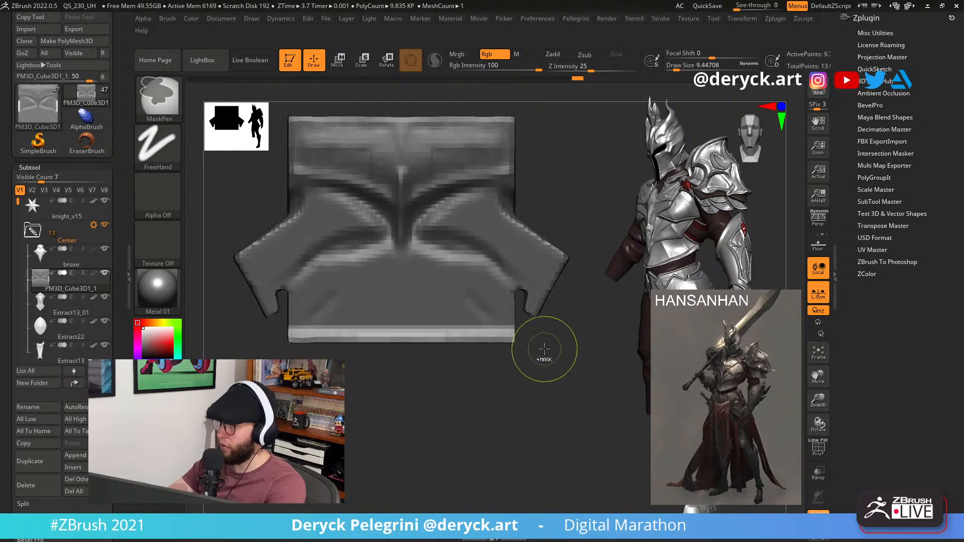
key(w)
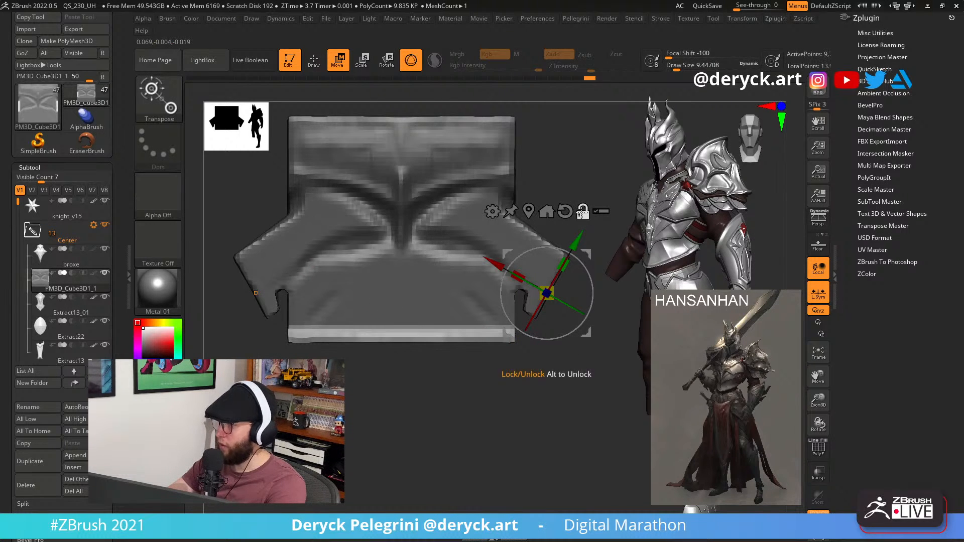
click(557, 215)
click(525, 211)
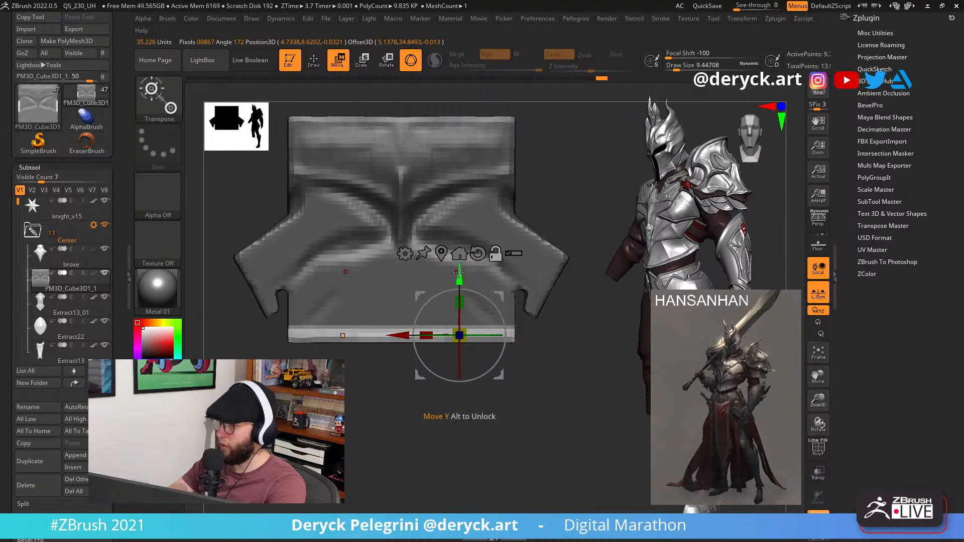
drag(460, 275, 460, 316)
key(q)
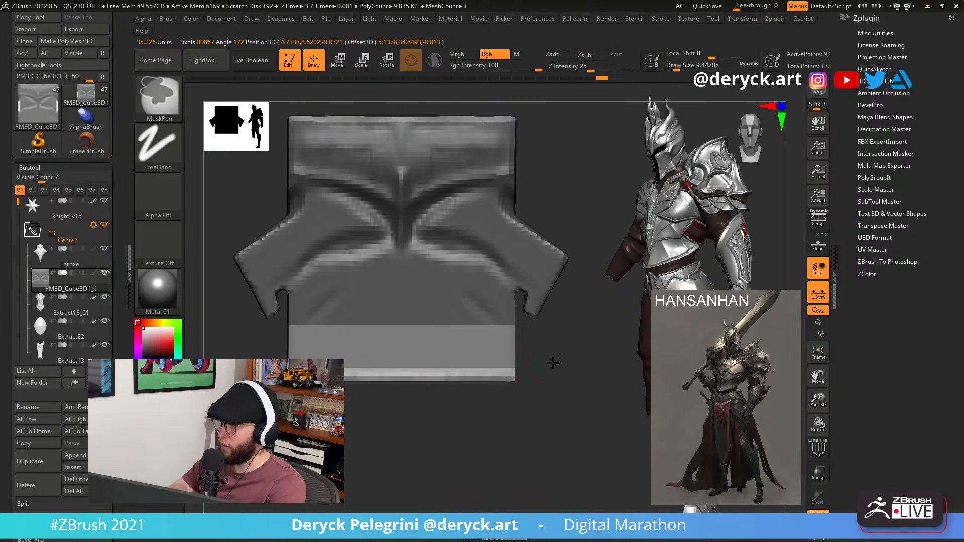
ctrl+click(534, 396)
mouse_move(561, 387)
mouse_down()
mouse_move(525, 391)
mouse_move(560, 370)
mouse_move(534, 417)
mouse_up()
Carve an arched groove across the lower body and a tapered diamond outline beneath it using DamStandard at a draw size of about 5.
key(b)
key(d)
key(s)
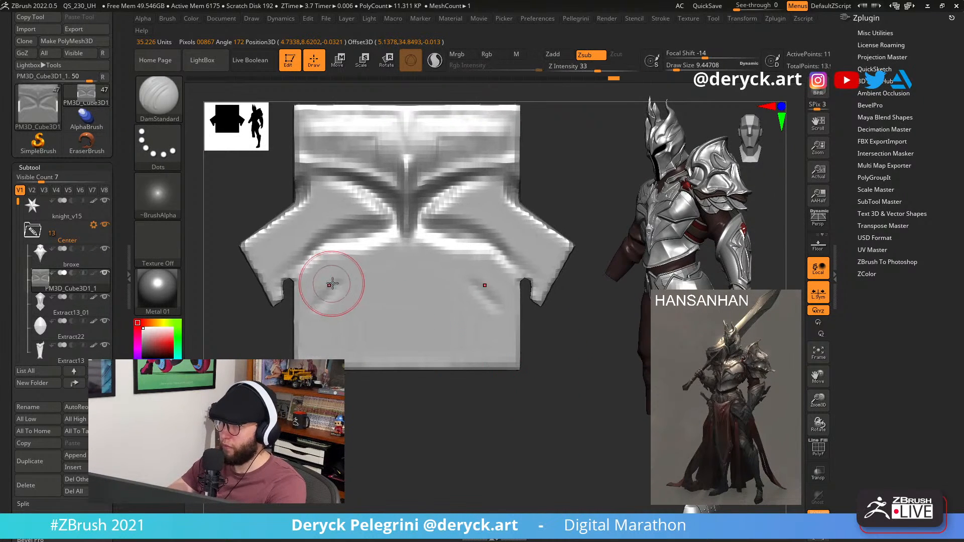
key(s)
drag(358, 276, 373, 279)
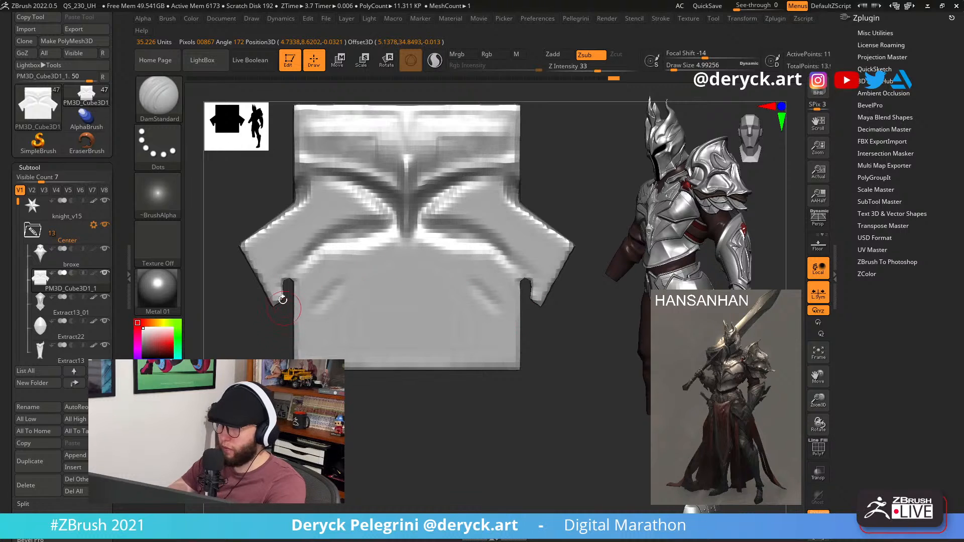
mouse_move(298, 281)
mouse_down()
mouse_move(351, 261)
mouse_move(441, 266)
mouse_up()
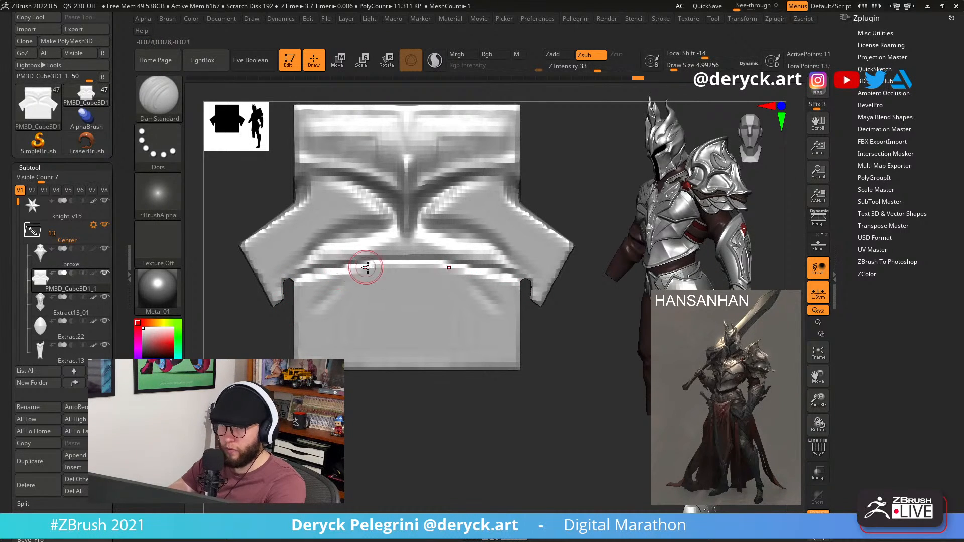
mouse_move(379, 268)
mouse_down()
mouse_move(398, 277)
mouse_move(393, 299)
mouse_move(348, 306)
mouse_move(400, 357)
mouse_up()
drag(363, 304, 409, 367)
Switch to the Move brush at a draw size of about 17 and mask everything above the bottom strip.
key(b)
key(m)
key(v)
key(s)
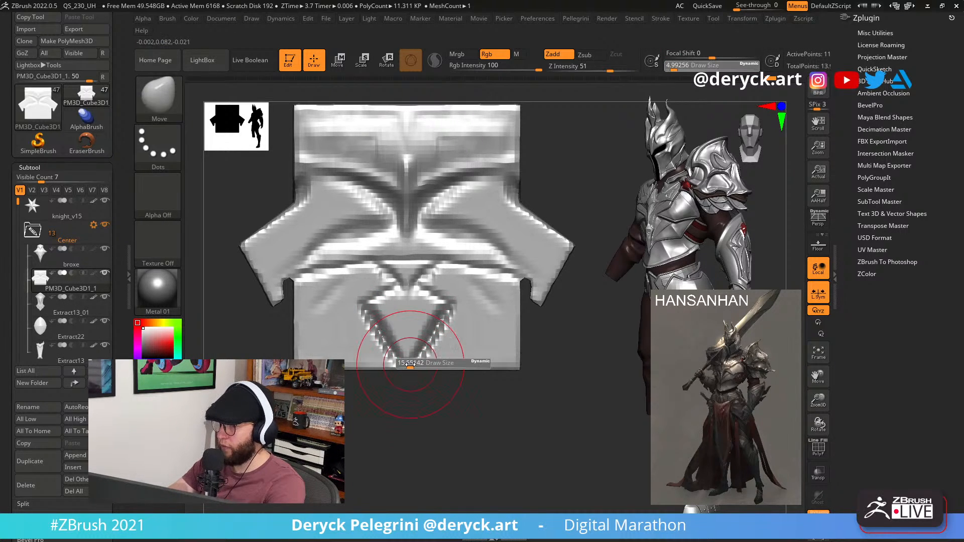
ctrl+drag(579, 438, 233, 353)
ctrl+click(234, 356)
Try to shift the unmasked bottom strip downward with the gizmo and undo it.
key(w)
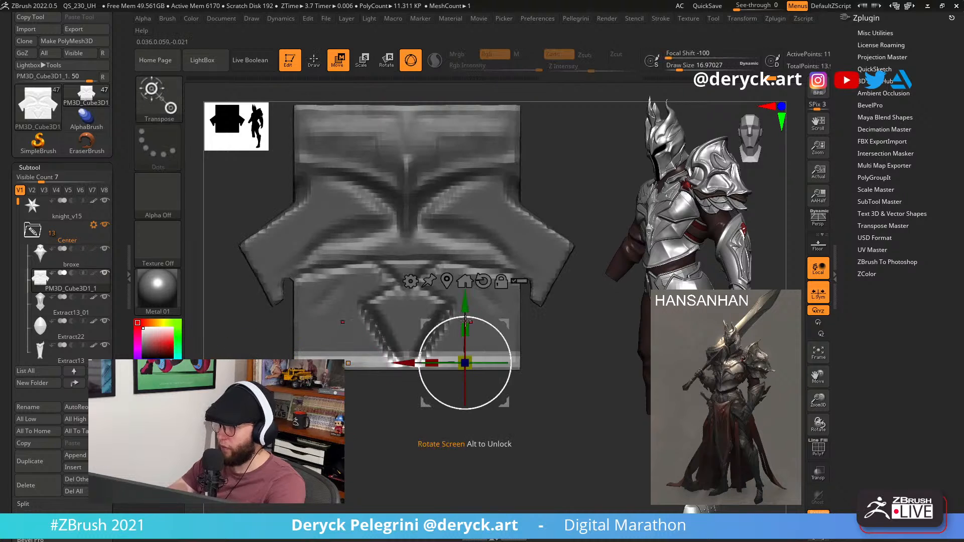
drag(463, 295, 462, 305)
key(ctrl+z)
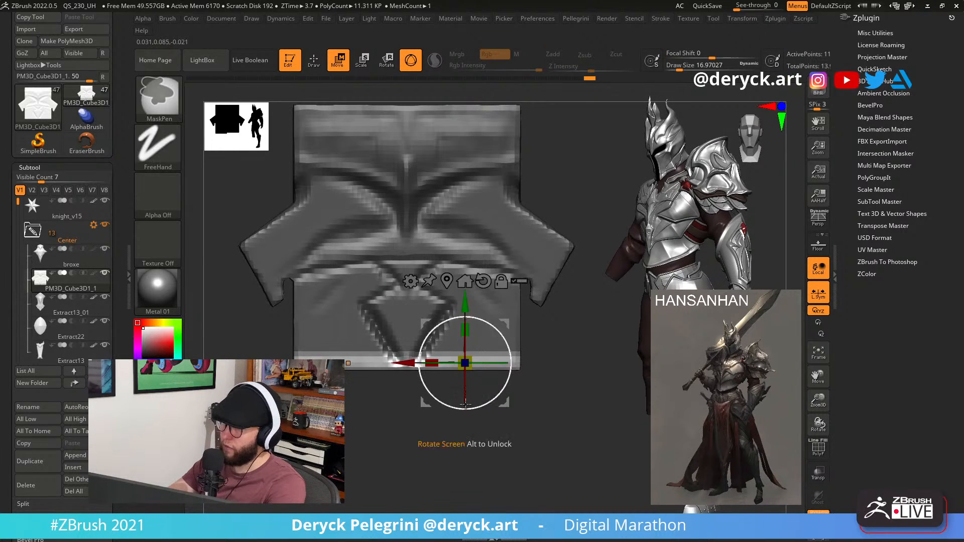
Soften the mask's transition, move the bottom of the block slightly downward with the gizmo, and clear the mask.
key(q)
ctrl+click(281, 340)
ctrl+click(282, 340)
ctrl+click(329, 346)
ctrl+click(327, 345)
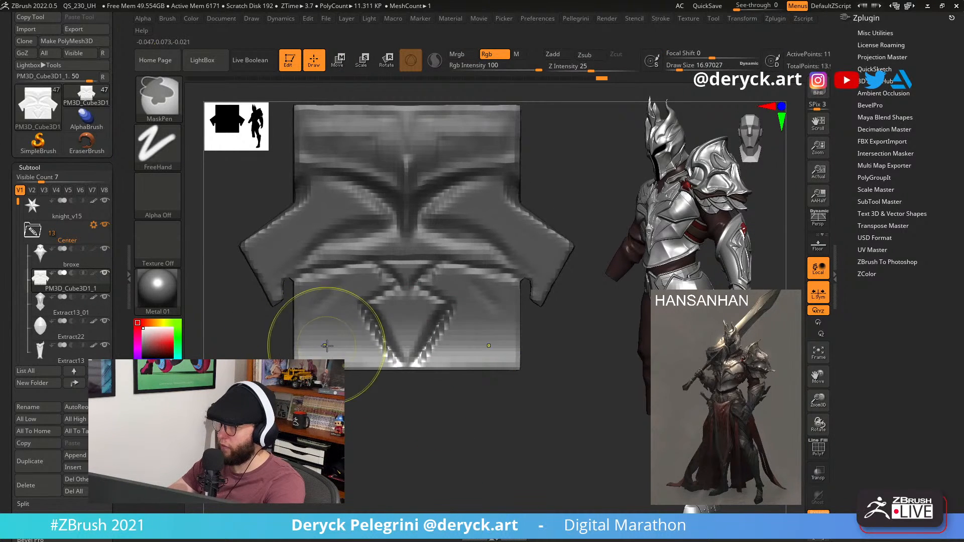
key(w)
drag(468, 302, 468, 313)
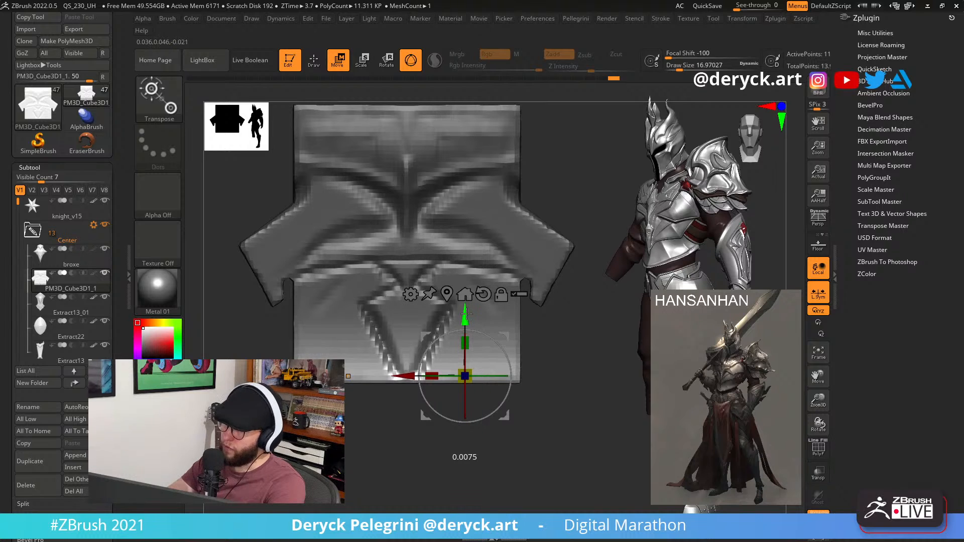
key(q)
ctrl+drag(246, 349, 269, 333)
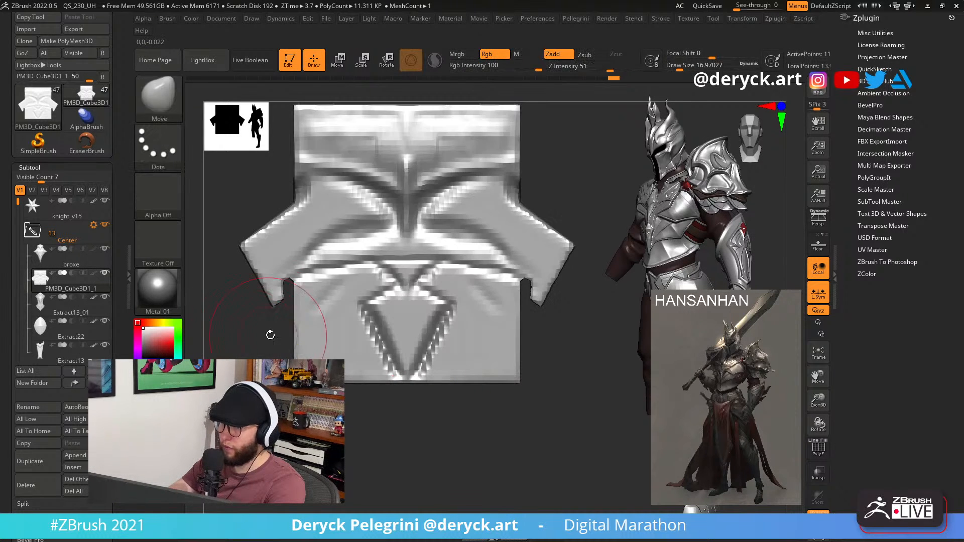
Try to lower the side flaps' tips with the rest of the block masked, and undo the move.
ctrl+drag(280, 297, 260, 288)
ctrl+drag(288, 328, 249, 287)
ctrl+click(243, 323)
key(w)
drag(464, 316, 465, 336)
key(ctrl+z)
key(q)
ctrl+click(218, 297)
Isolate the lower part of the side flaps with a mask, move it downward with the gizmo, and clear the mask.
ctrl+drag(212, 265, 288, 327)
ctrl+click(284, 328)
key(w)
drag(462, 316, 461, 331)
key(q)
ctrl+drag(211, 309, 220, 331)
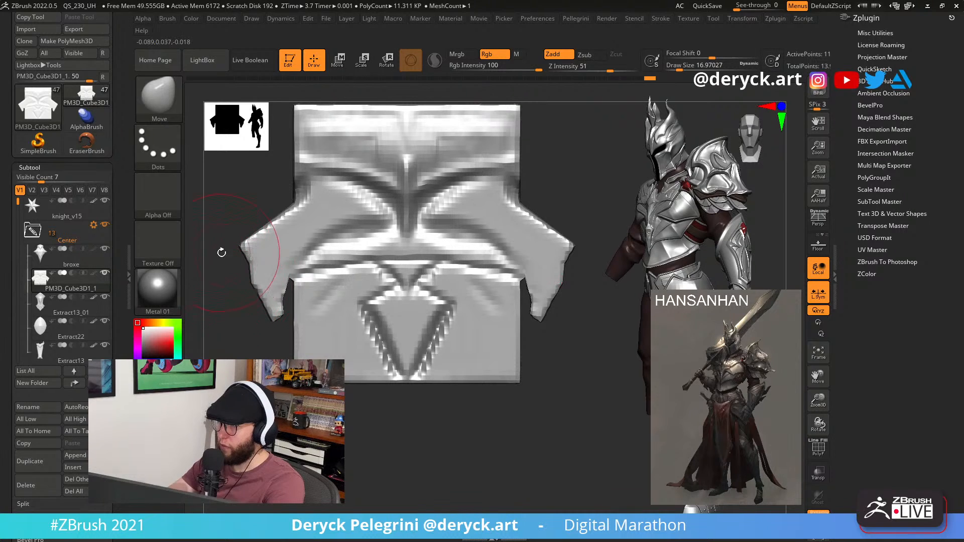
Mask all but the flaps' outer portions with a softened transition, widen them slightly outward, and clear the mask.
ctrl+drag(221, 256, 268, 284)
ctrl+click(226, 304)
ctrl+click(269, 279)
ctrl+click(271, 278)
key(w)
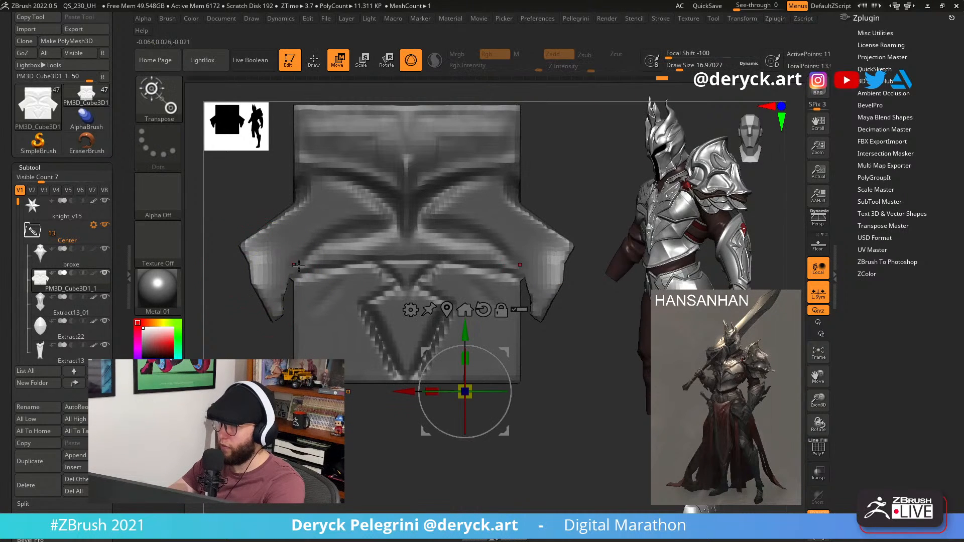
drag(407, 392, 413, 392)
key(q)
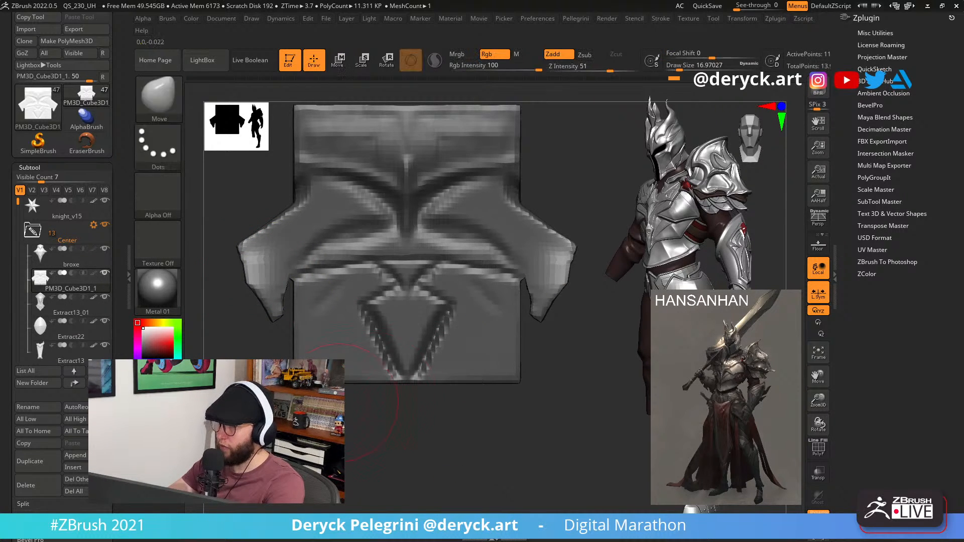
mouse_move(355, 434)
ctrl+mouse_down()
mouse_move(363, 453)
mouse_move(393, 362)
mouse_move(355, 434)
ctrl+mouse_up()
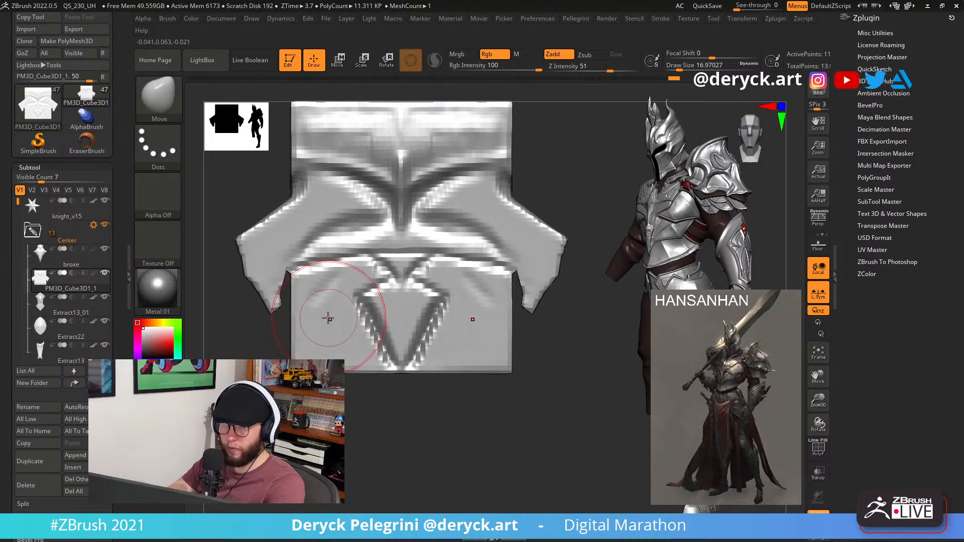
Recut the inner edges of the side flaps with DamStandard at a draw size of about 8 and remesh with DynaMesh.
key(b)
key(d)
key(s)
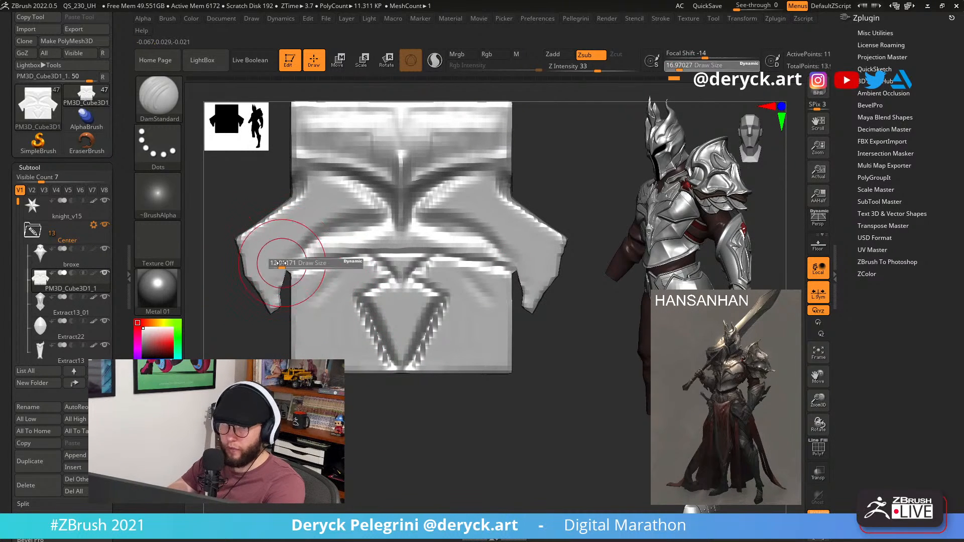
key(s)
drag(279, 275, 332, 238)
key(ctrl+z)
drag(276, 291, 282, 269)
ctrl+drag(251, 344, 267, 334)
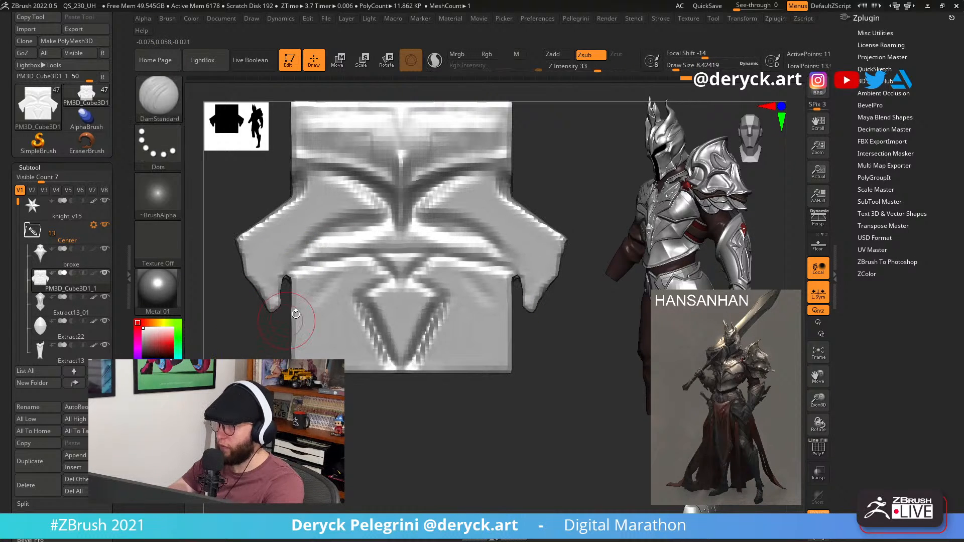
Raise the DynaMesh resolution, dab a small edit on the block's lower part, and remesh it at finer density.
key(space)
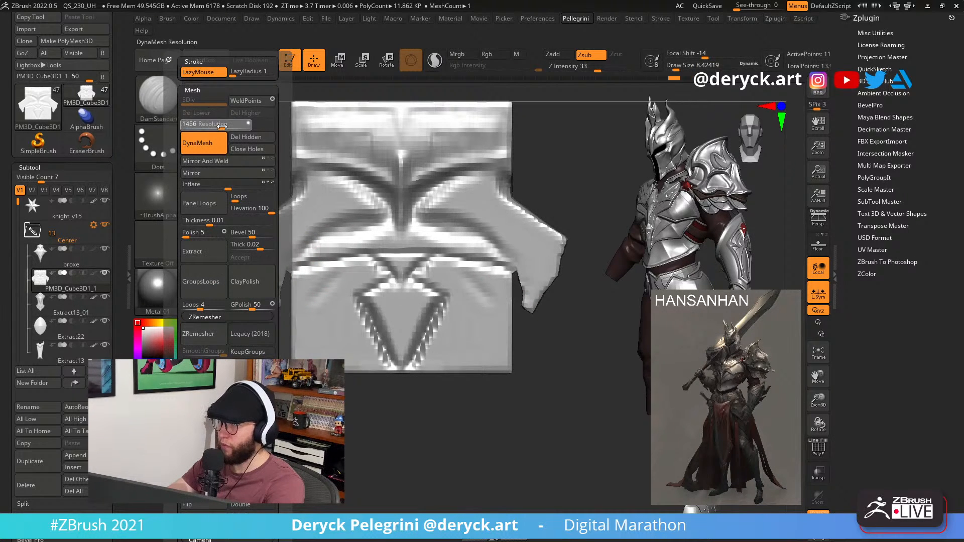
ctrl+drag(359, 401, 368, 411)
drag(484, 323, 483, 346)
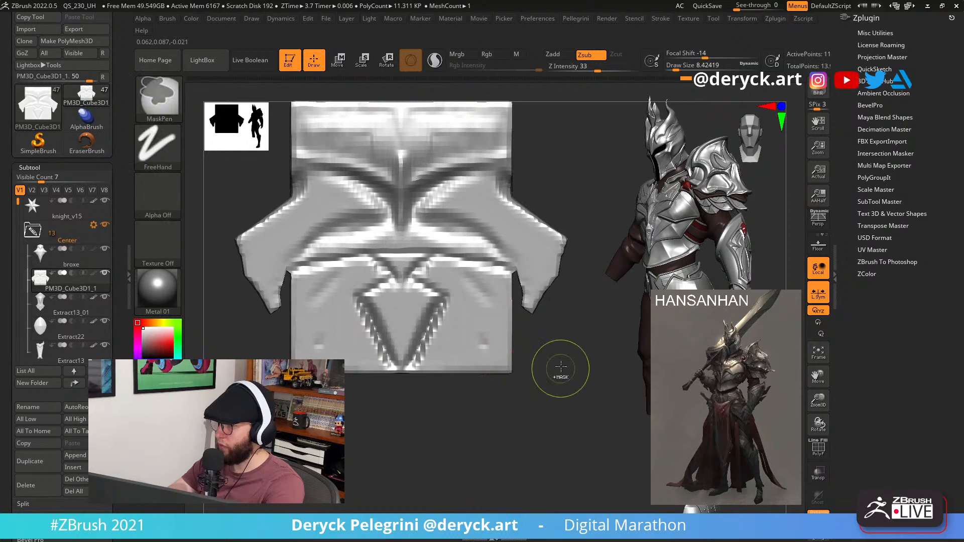
ctrl+drag(561, 368, 557, 361)
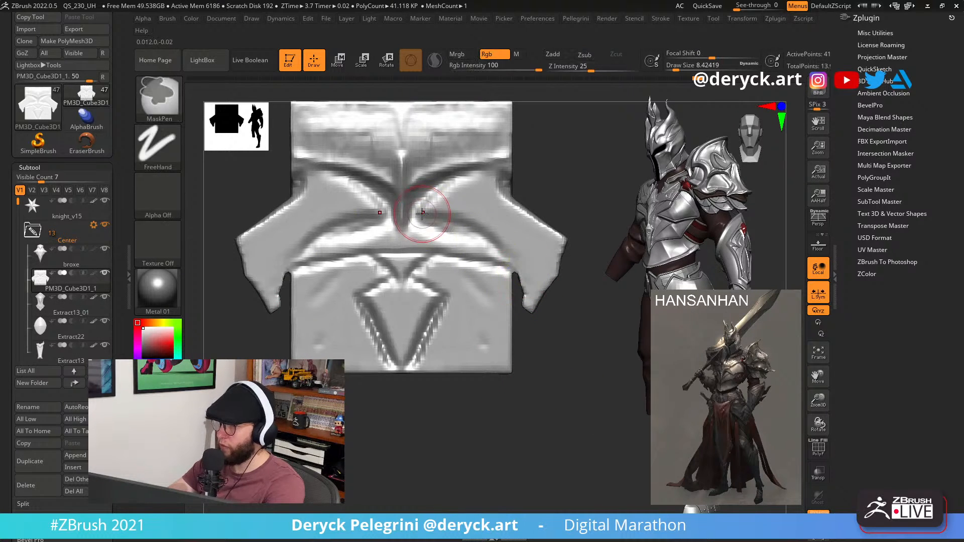
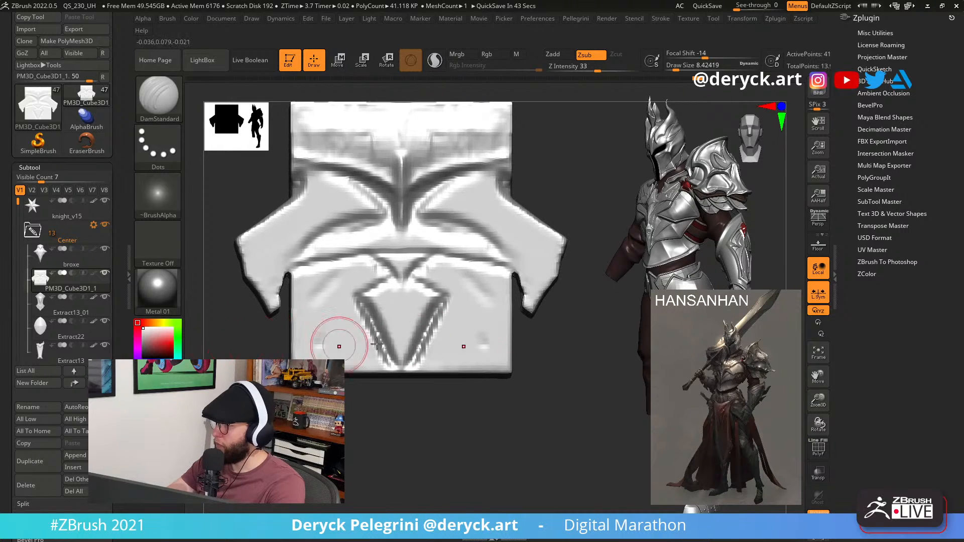
Carve a vertical DamStandard groove along the centre line down into the arrowhead shape at a draw size of about 20.
key(s)
drag(382, 302, 386, 302)
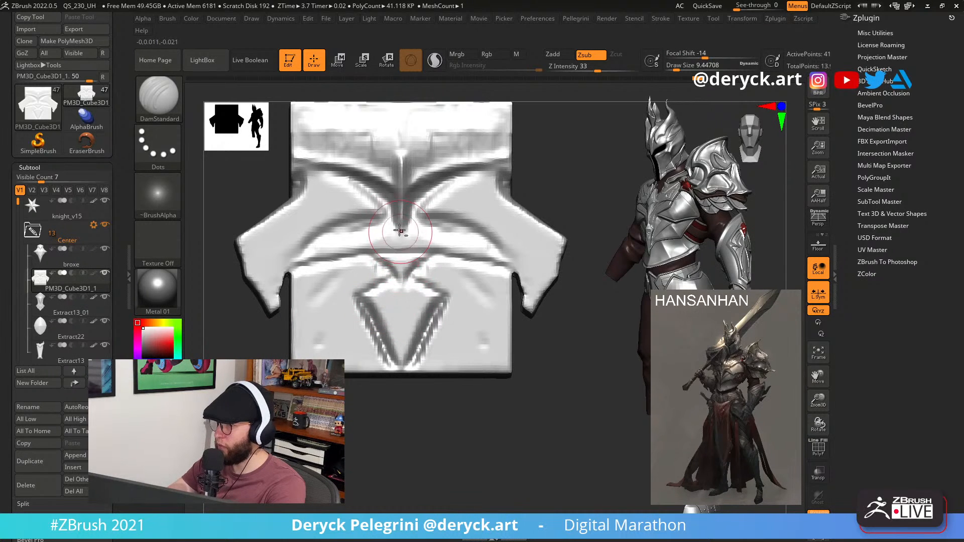
key(s)
drag(399, 246, 401, 358)
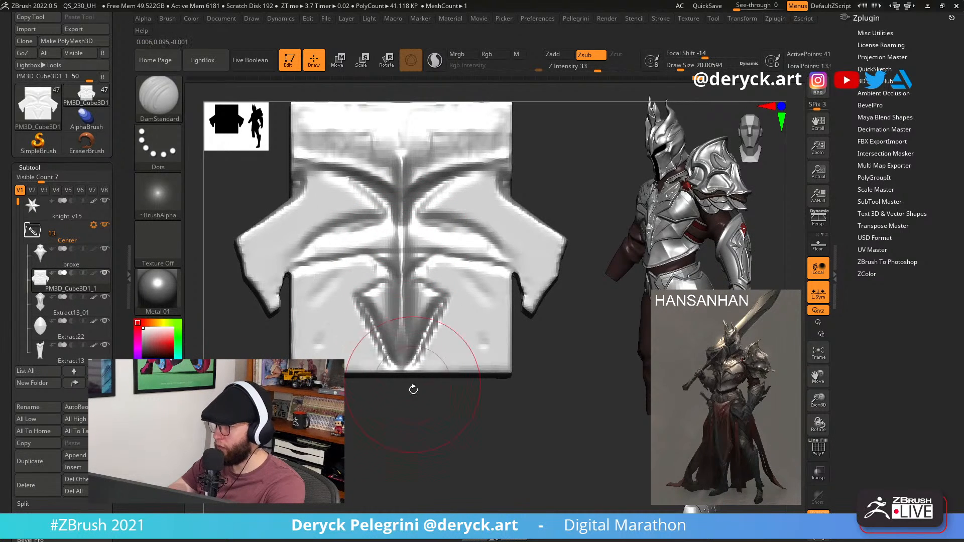
mouse_move(376, 405)
mouse_down()
mouse_move(359, 416)
mouse_move(367, 412)
mouse_up()
Cut mirrored arched grooves from the centre line to the flaps' inner corners with DamStandard at a draw size of about 13.
key(s)
drag(418, 258, 416, 258)
drag(404, 221, 521, 235)
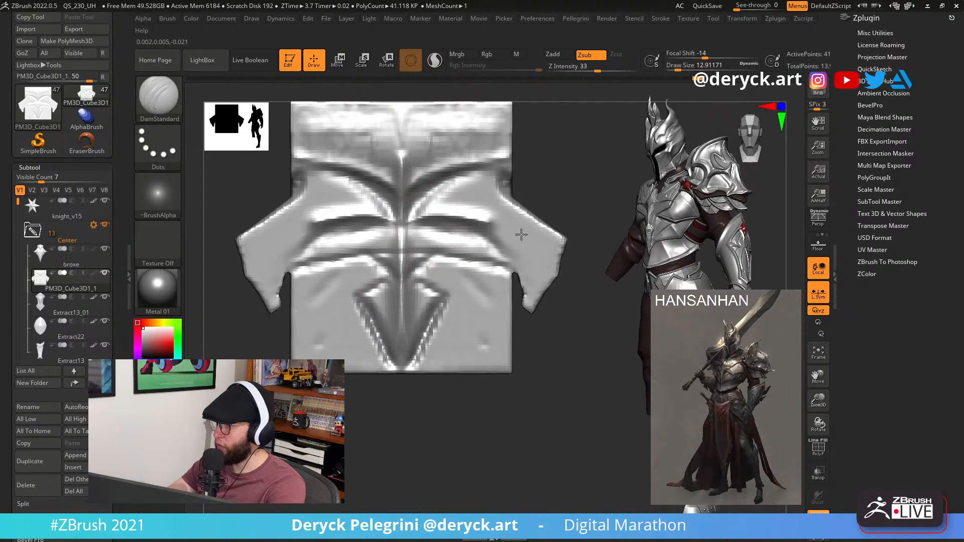
key(ctrl)
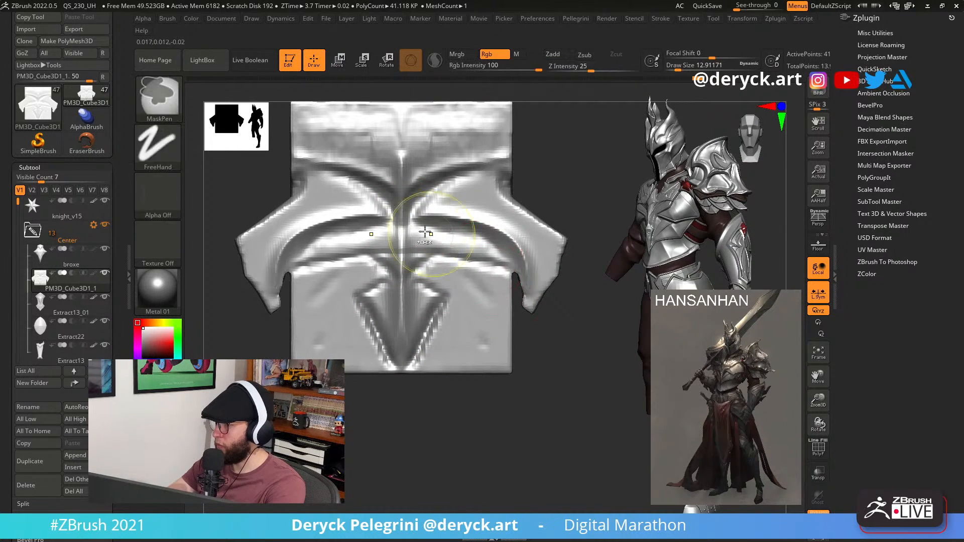
key(ctrl+z)
mouse_move(402, 220)
mouse_down()
mouse_move(431, 219)
mouse_move(525, 268)
mouse_move(441, 220)
mouse_move(515, 256)
mouse_up()
key(ctrl+z)
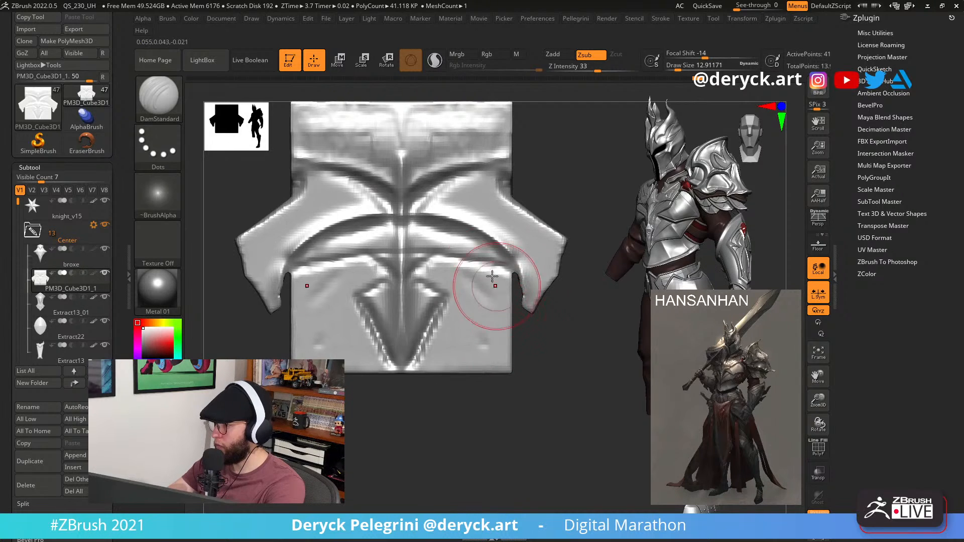
Mask all but the outer ends of the upper band, move them slightly outward with the gizmo, and clear the mask.
mouse_move(536, 362)
mouse_down()
mouse_move(585, 398)
mouse_move(522, 390)
mouse_move(534, 391)
mouse_up()
alt+drag(528, 211, 541, 226)
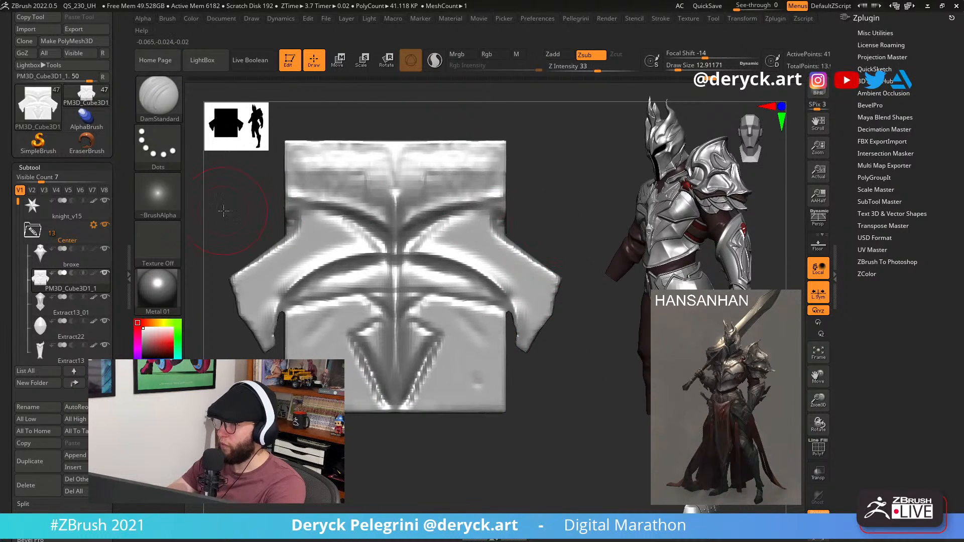
alt+drag(223, 211, 225, 199)
mouse_move(256, 149)
ctrl+mouse_down()
mouse_move(261, 176)
mouse_move(259, 156)
ctrl+mouse_up()
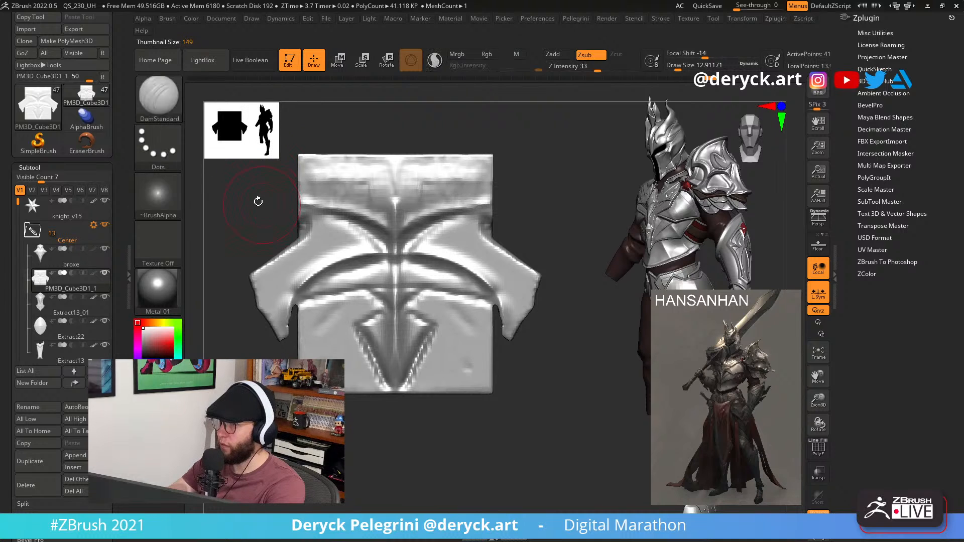
alt+drag(258, 201, 274, 236)
ctrl+drag(269, 173, 322, 261)
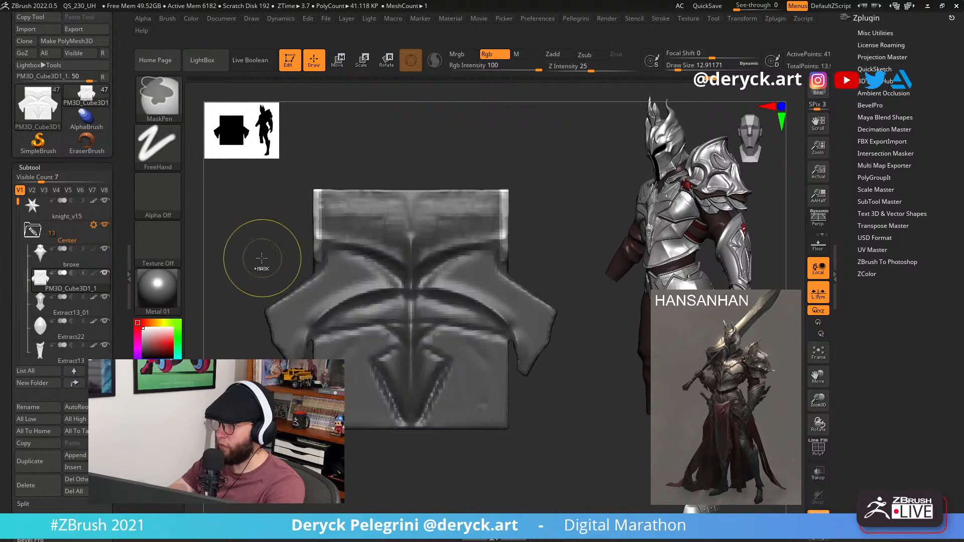
key(w)
drag(405, 436, 411, 436)
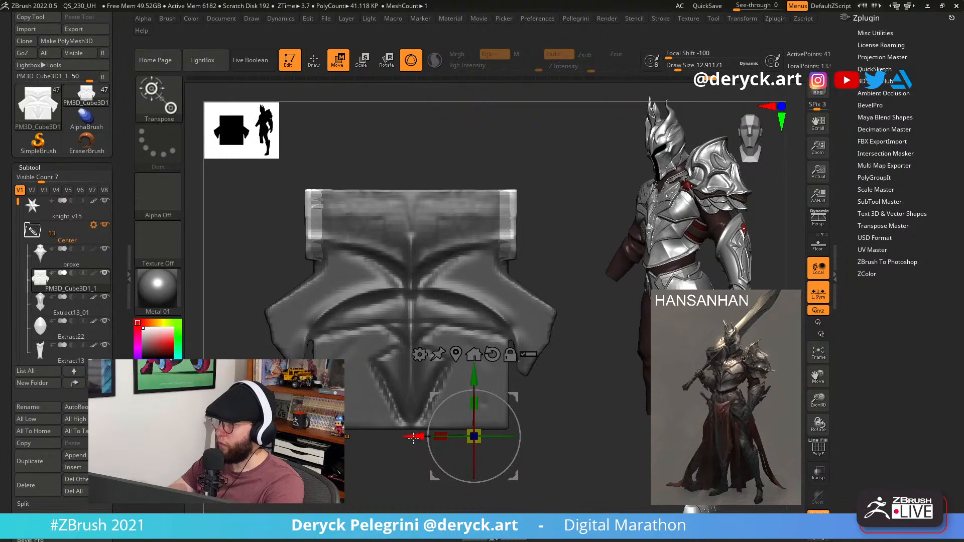
key(q)
ctrl+drag(224, 247, 223, 254)
Isolate the upper band's top edge with a mask, raise it slightly with the gizmo, and remesh with DynaMesh.
alt+drag(358, 213, 339, 212)
mouse_move(265, 181)
ctrl+mouse_down()
mouse_move(413, 215)
mouse_move(539, 227)
ctrl+mouse_up()
ctrl+click(535, 232)
key(w)
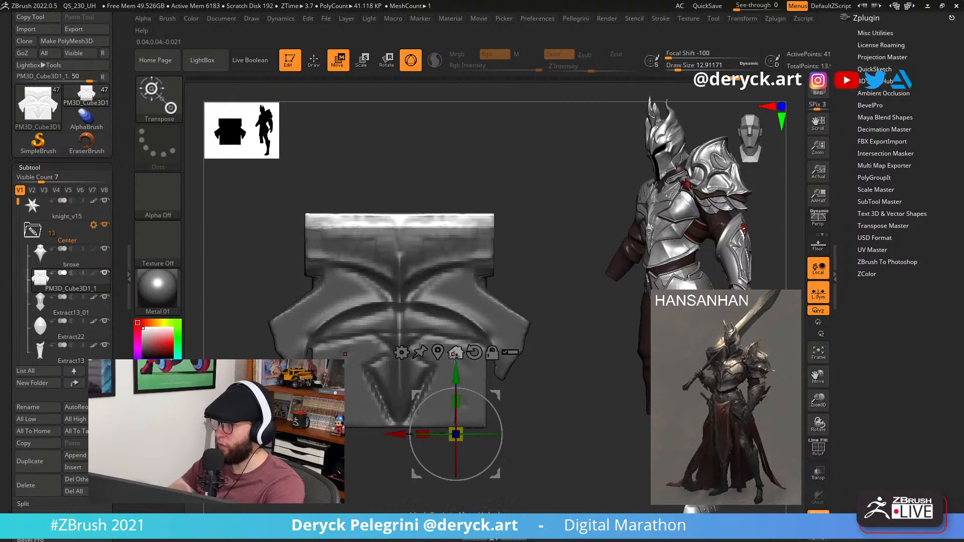
click(447, 220)
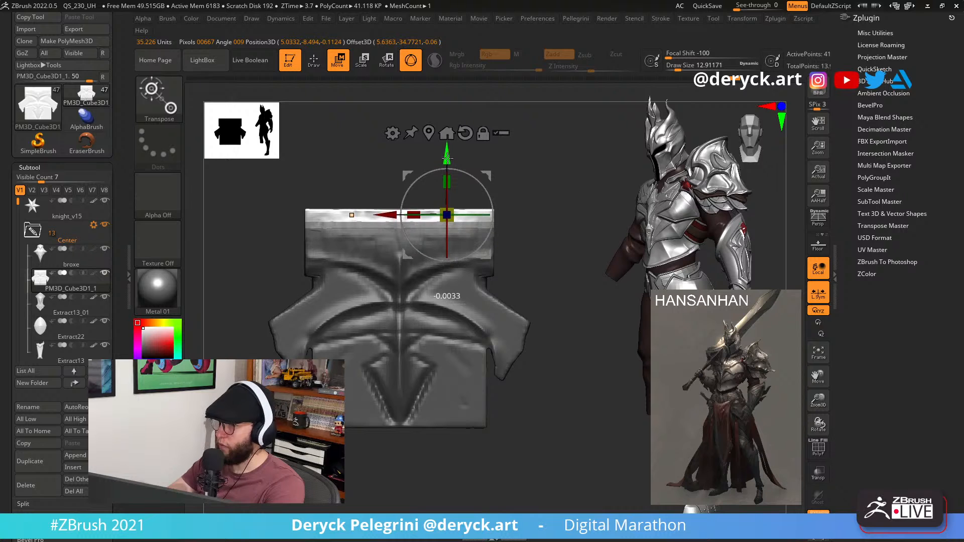
key(q)
ctrl+drag(351, 164, 345, 164)
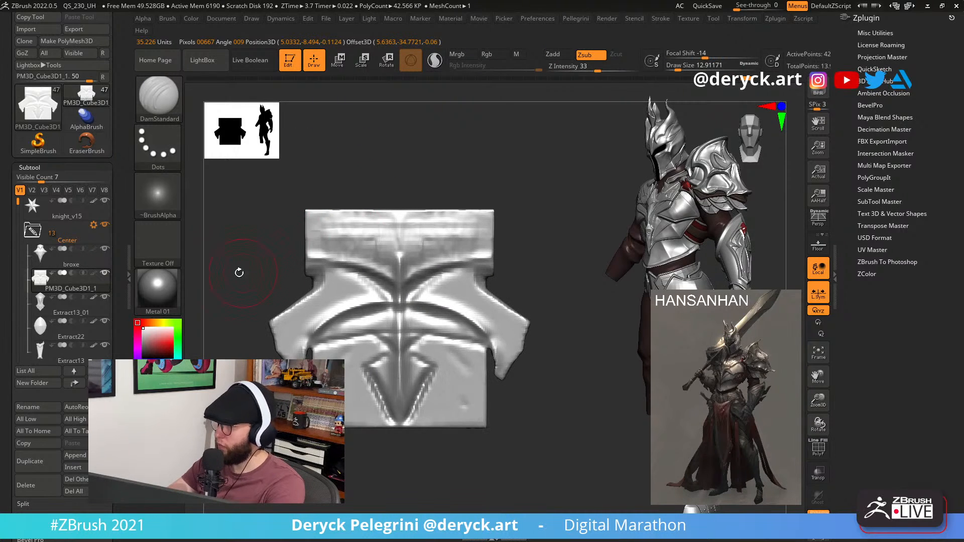
Slice away the lower block around the central arrowhead and beneath the arch with the KnifeCurve brush.
drag(236, 273, 262, 350)
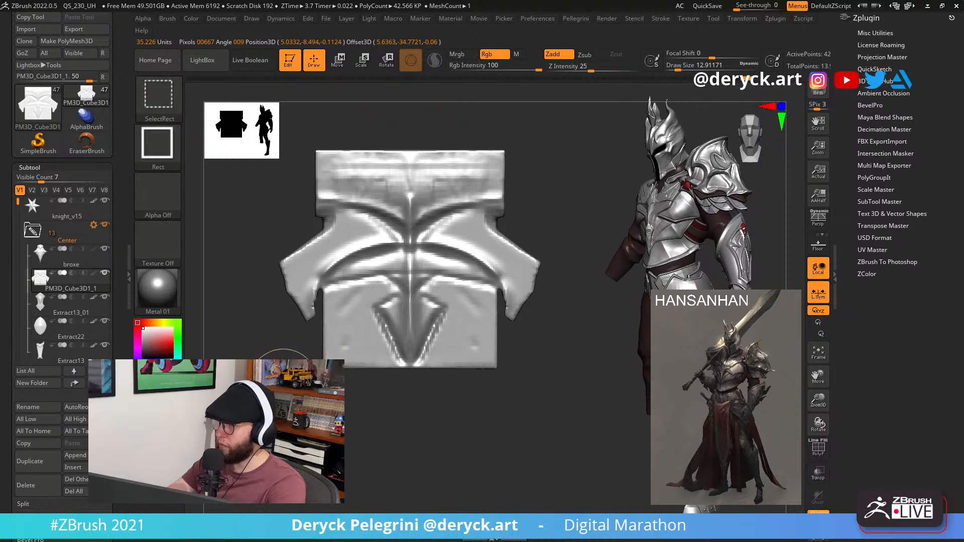
key(ctrl+shift+b)
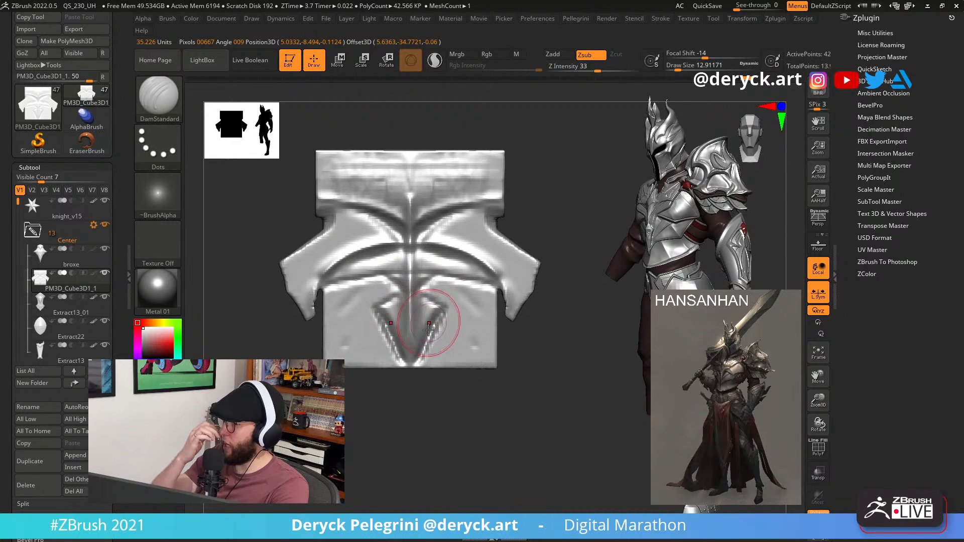
mouse_move(408, 400)
ctrl+shift+mouse_down()
mouse_move(422, 362)
mouse_move(374, 303)
ctrl+shift+mouse_up()
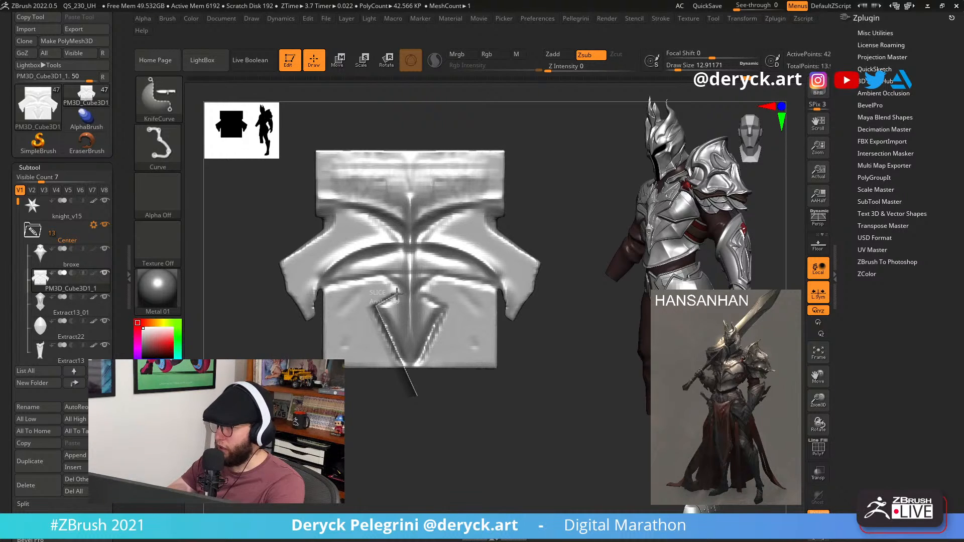
mouse_move(389, 275)
ctrl+shift+mouse_down()
mouse_move(317, 284)
mouse_move(304, 347)
mouse_move(315, 279)
ctrl+shift+mouse_up()
mouse_move(363, 423)
alt+mouse_down()
mouse_move(352, 427)
mouse_move(386, 431)
mouse_move(346, 427)
mouse_move(343, 436)
mouse_move(352, 421)
alt+mouse_up()
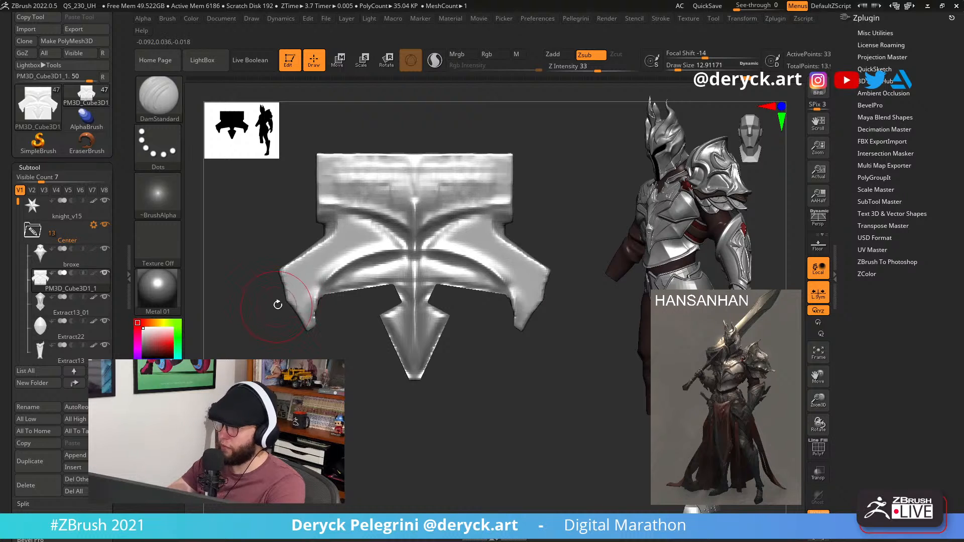
Switch to the Move brush at a draw size of about 37.
key(b)
key(m)
key(v)
key(s)
drag(275, 303, 283, 304)
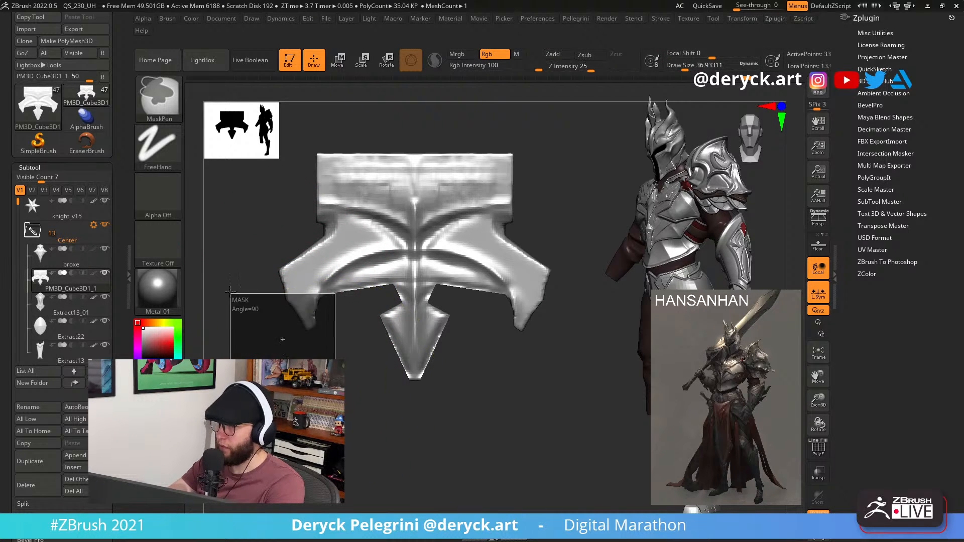
Isolate the side flaps with a Lasso mask, rotate them slightly inward with the gizmo, and clear the mask.
ctrl+click(157, 148)
click(313, 181)
mouse_move(331, 241)
ctrl+mouse_down()
mouse_move(241, 312)
mouse_move(301, 359)
mouse_move(346, 251)
ctrl+mouse_up()
ctrl+click(342, 377)
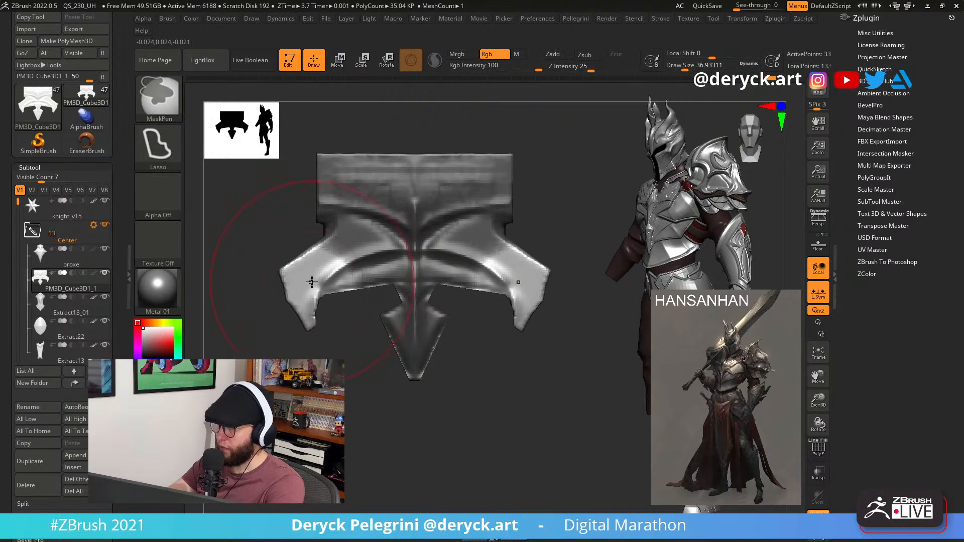
key(w)
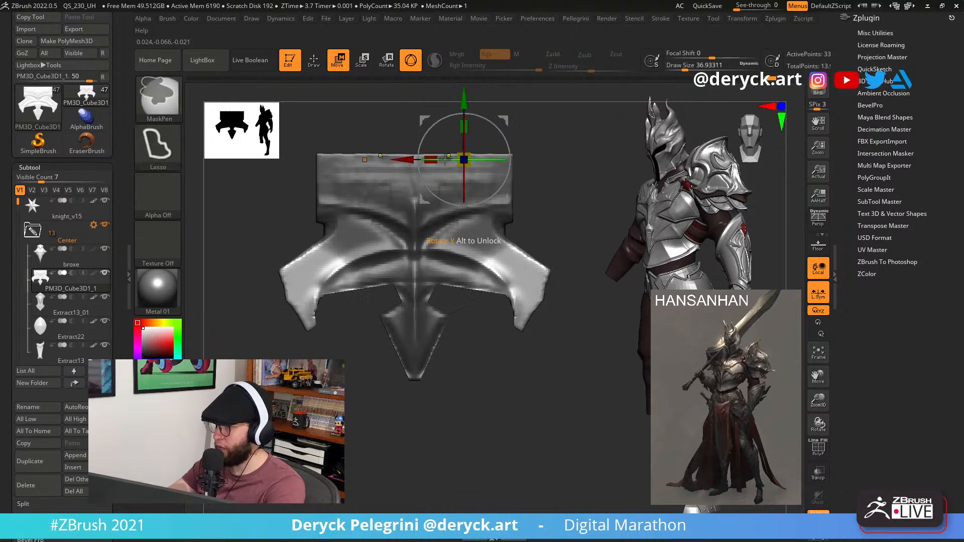
click(465, 242)
drag(506, 229, 508, 223)
key(q)
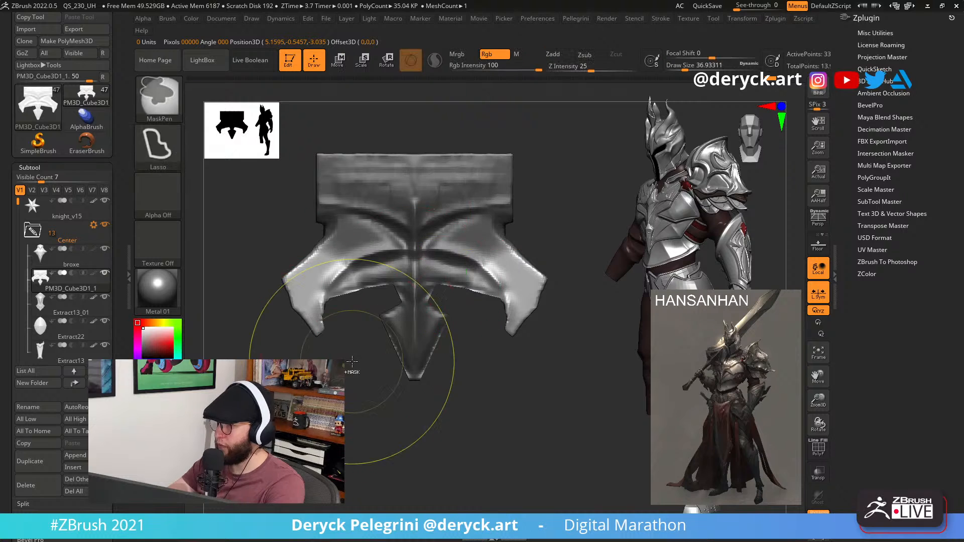
mouse_move(350, 363)
ctrl+mouse_down()
mouse_move(379, 357)
mouse_move(382, 367)
mouse_move(367, 370)
ctrl+mouse_up()
Isolate the arrowhead's side barbs with a lasso mask, push them slightly outward with the gizmo, and clear the mask.
key(s)
mouse_move(371, 327)
mouse_down()
mouse_move(362, 325)
mouse_move(371, 330)
mouse_move(371, 309)
mouse_up()
ctrl+click(360, 372)
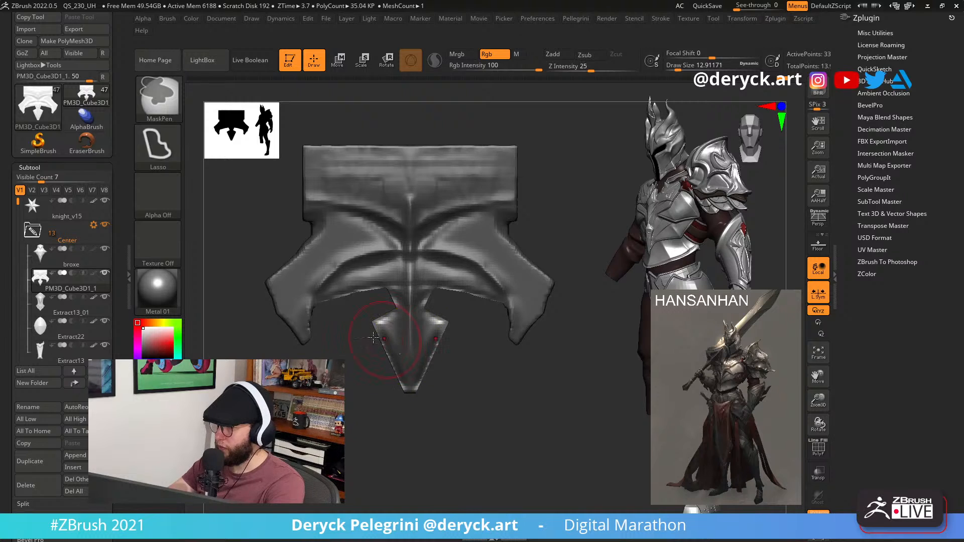
key(w)
drag(510, 207, 511, 203)
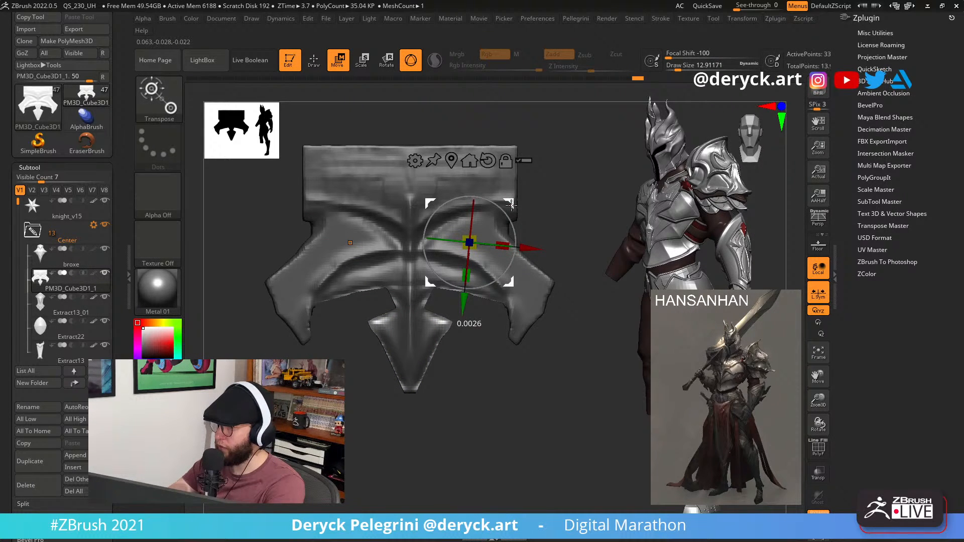
key(q)
ctrl+click(441, 338)
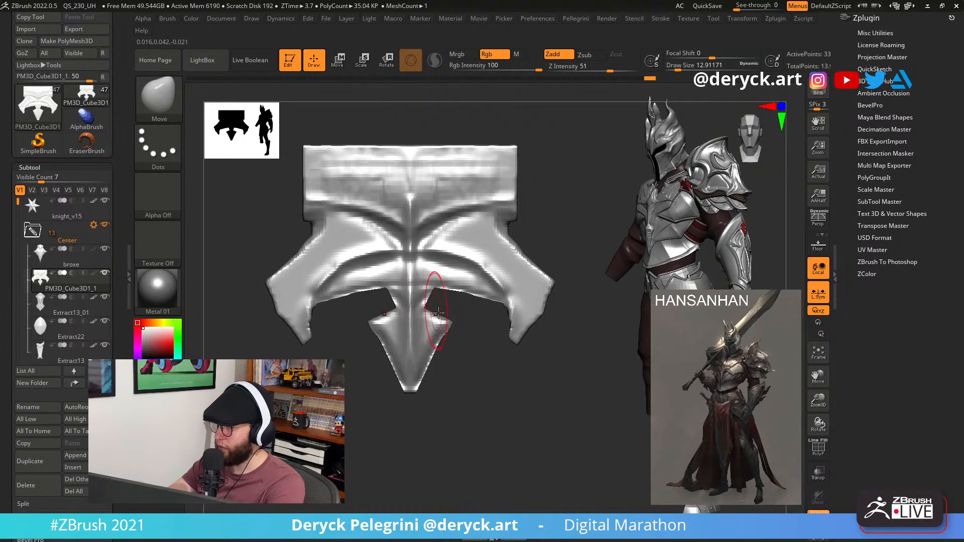
Isolate the sides of the arrowhead's neck with a lasso mask, widen them outward with the gizmo, and clear the mask.
key(ctrl)
key(ctrl+z)
mouse_move(423, 318)
ctrl+mouse_down()
mouse_move(437, 321)
mouse_move(423, 315)
mouse_move(446, 303)
ctrl+mouse_up()
ctrl+click(458, 312)
key(w)
drag(528, 250, 535, 252)
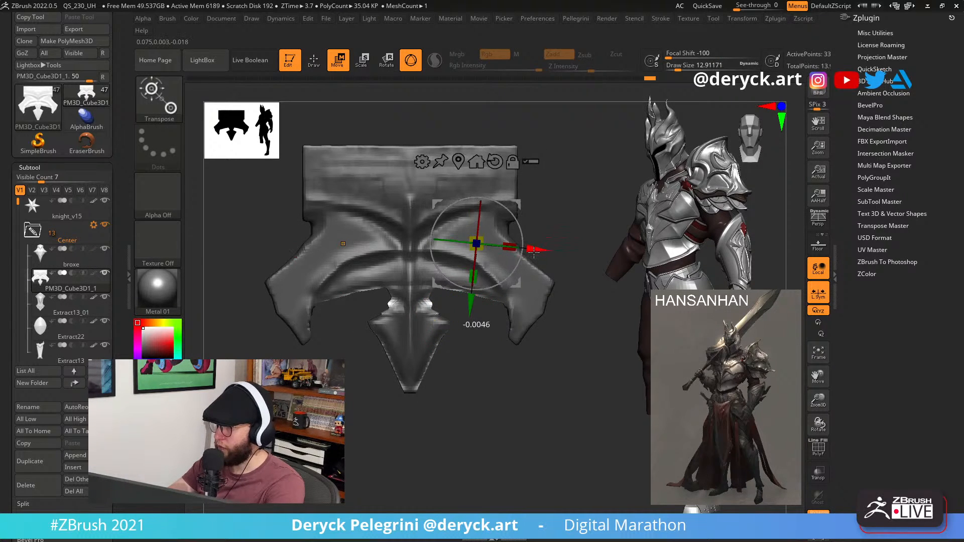
key(q)
ctrl+drag(471, 362, 478, 371)
Smooth the junctions between the arrowhead's neck and the arched lower edge, and set the draw size to about 12.
mouse_move(426, 303)
shift+mouse_down()
mouse_move(427, 319)
mouse_move(436, 294)
shift+mouse_up()
key(s)
drag(438, 288, 456, 293)
key(s)
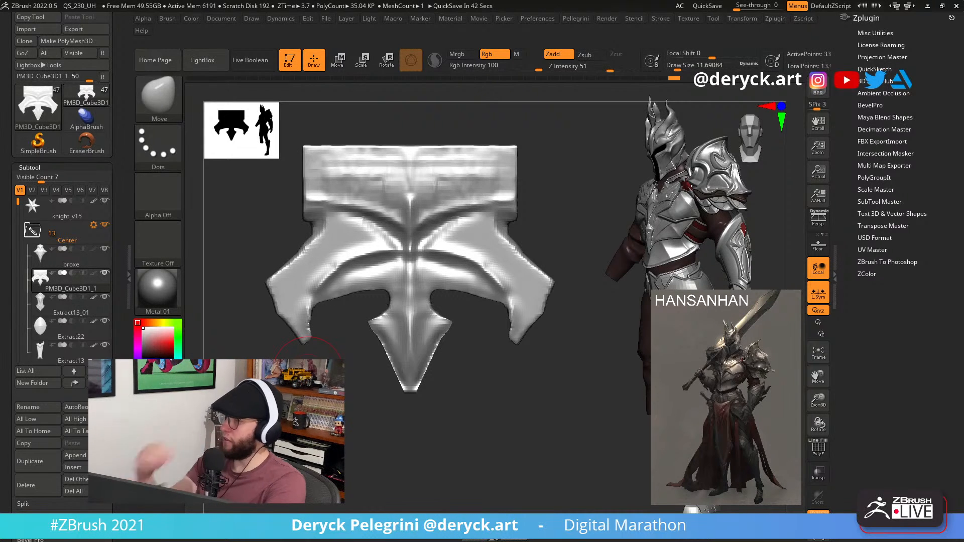
mouse_move(361, 401)
mouse_down()
mouse_move(507, 394)
mouse_move(351, 386)
mouse_up()
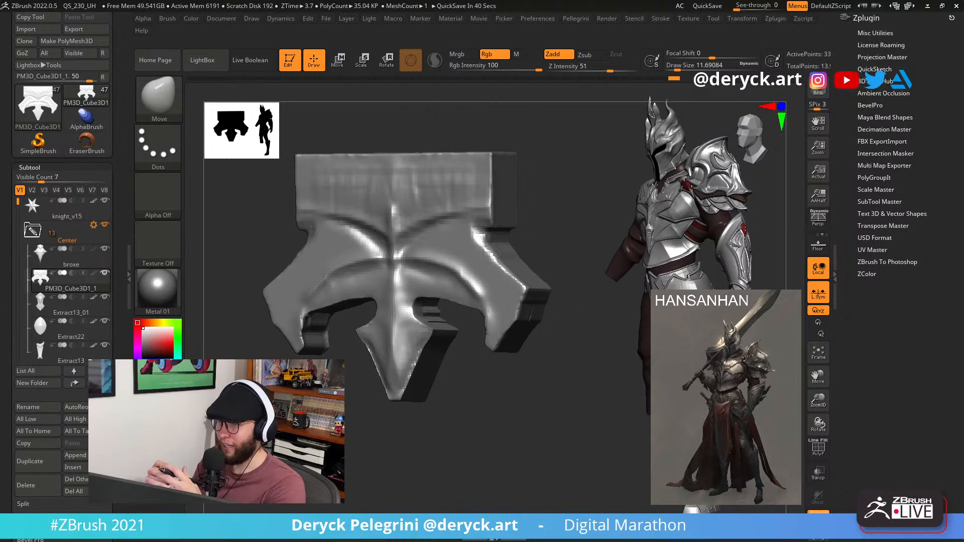
drag(261, 329, 327, 432)
alt+drag(470, 404, 443, 405)
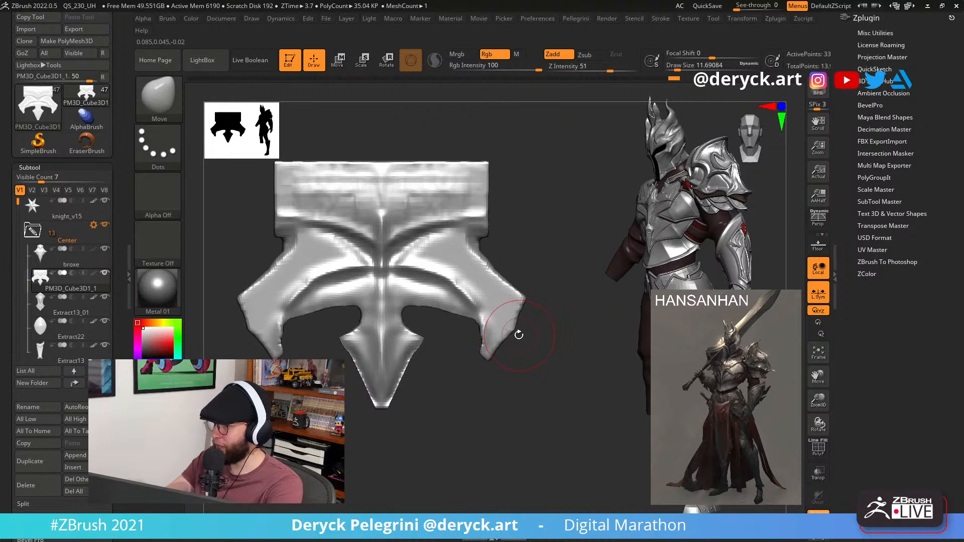
Try a ClayBuildup stroke on the outer side of a flap and undo it.
drag(518, 334, 508, 329)
key(b)
key(c)
key(b)
mouse_move(514, 367)
mouse_down()
mouse_move(491, 328)
mouse_move(519, 320)
mouse_move(503, 346)
mouse_move(509, 322)
mouse_up()
key(s)
key(ctrl+z)
Even out the outer edges of the side flaps with the Flatten brush at a draw size of about 13.
key(b)
key(f)
key(a)
key(s)
mouse_move(485, 376)
mouse_down()
mouse_move(507, 403)
mouse_move(536, 409)
mouse_move(572, 395)
mouse_up()
key(s)
mouse_move(299, 349)
mouse_down()
mouse_move(306, 325)
mouse_move(329, 354)
mouse_up()
key(s)
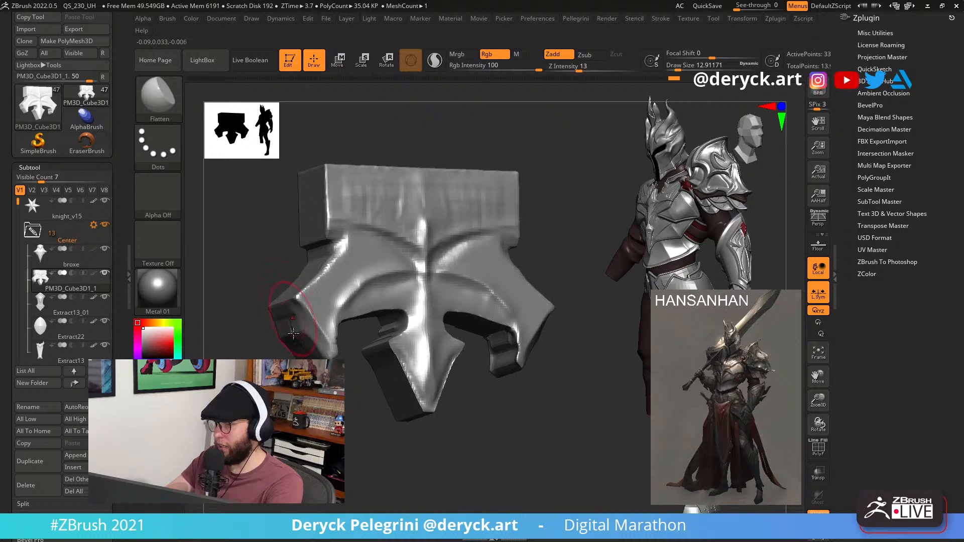
mouse_move(266, 328)
shift+mouse_down()
mouse_move(285, 330)
mouse_move(258, 342)
shift+mouse_up()
alt+drag(246, 278, 254, 300)
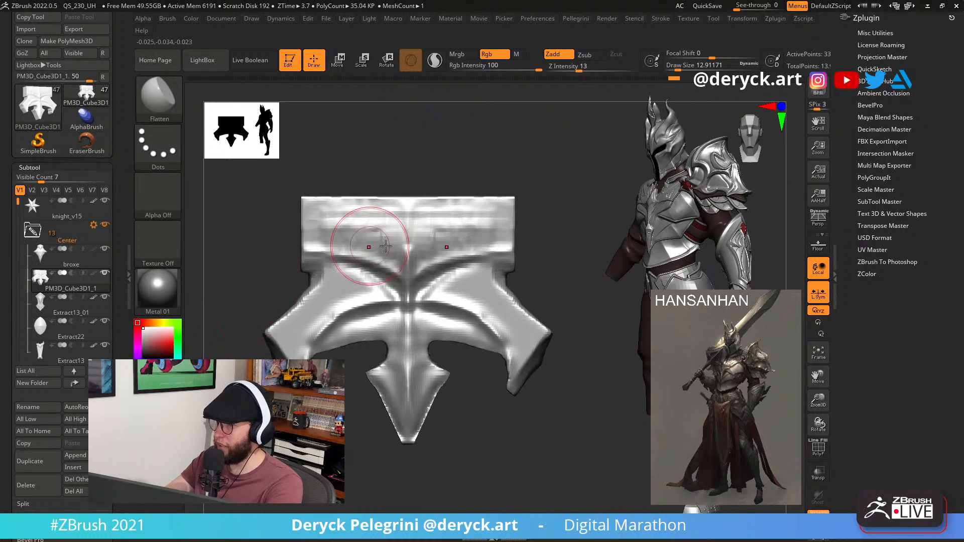
Sharpen the curved grooves beneath the upper band with DamStandard at a draw size of about 5.
key(b)
key(d)
key(s)
key(s)
key(s)
drag(314, 254, 313, 255)
mouse_move(267, 256)
mouse_down()
mouse_move(238, 255)
mouse_move(248, 256)
mouse_up()
alt+drag(248, 256, 233, 252)
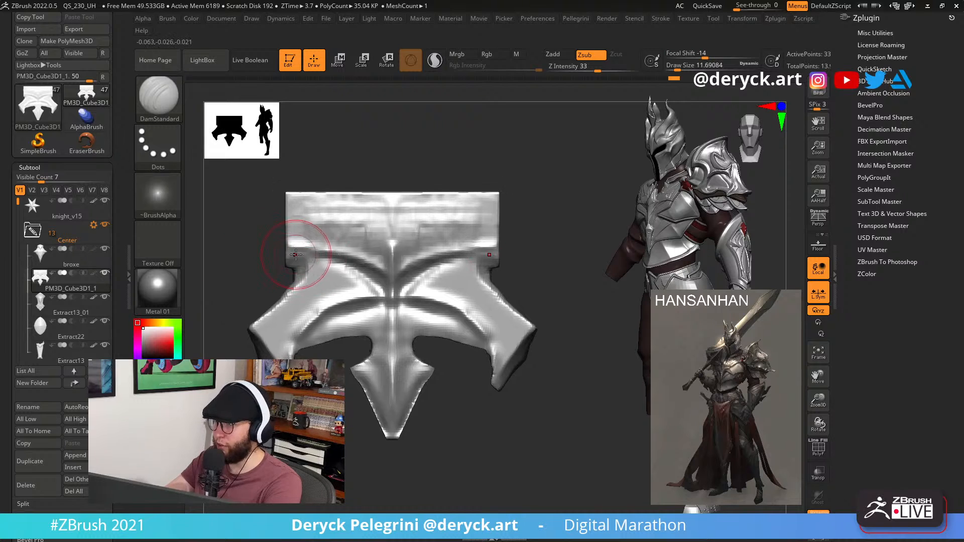
key(s)
drag(296, 255, 329, 256)
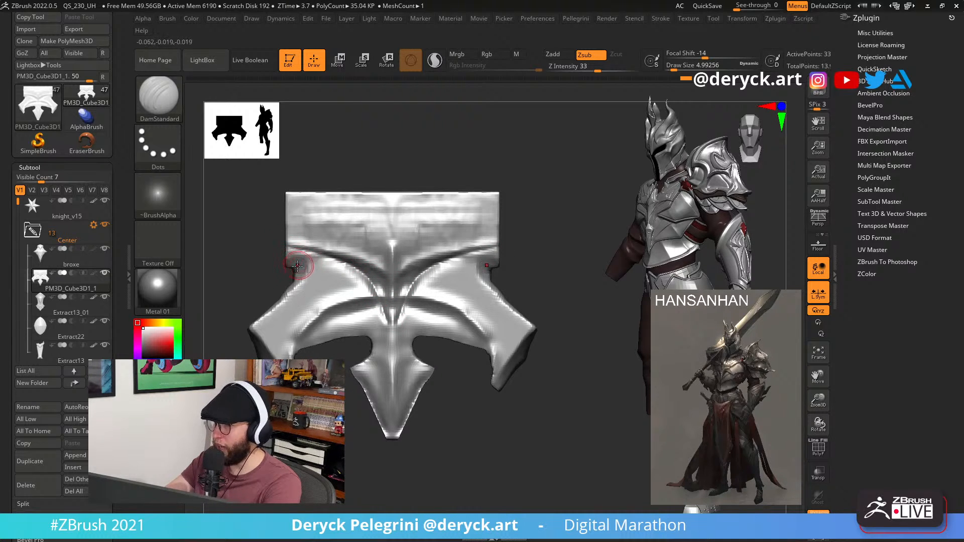
Carve a thin rectangular border into the upper band with DamStandard and mask the plate below the band's V-shaped lower edge.
drag(253, 275, 261, 274)
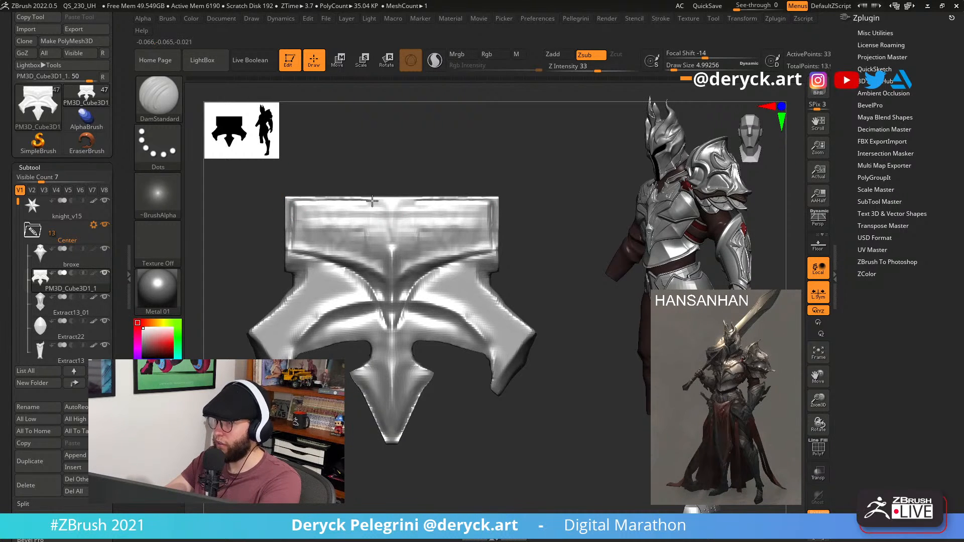
drag(393, 164, 366, 157)
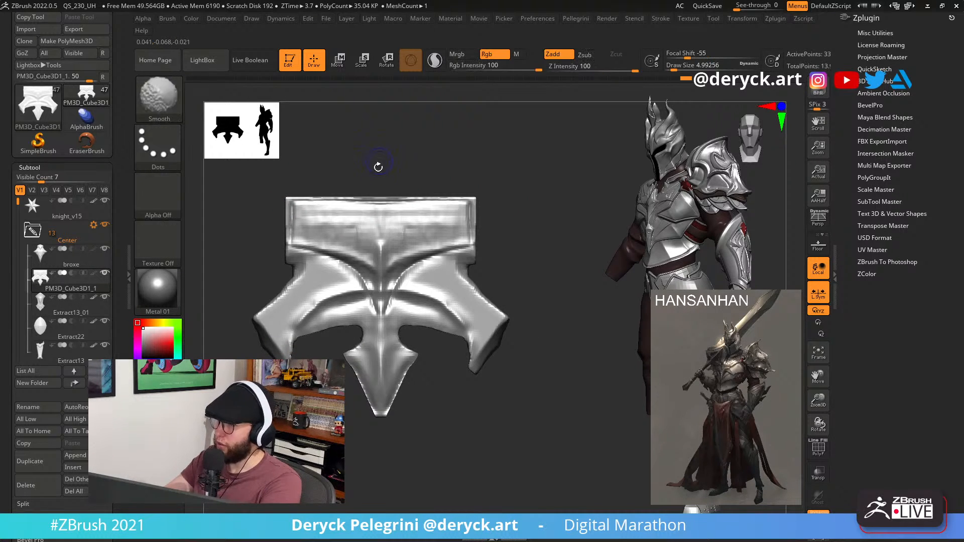
mouse_move(297, 149)
ctrl+mouse_down()
mouse_move(276, 156)
mouse_move(236, 231)
mouse_move(270, 258)
mouse_move(385, 303)
mouse_move(479, 255)
mouse_move(444, 168)
ctrl+mouse_up()
mouse_move(320, 163)
alt+mouse_down()
mouse_move(329, 165)
mouse_move(286, 191)
mouse_move(330, 191)
alt+mouse_up()
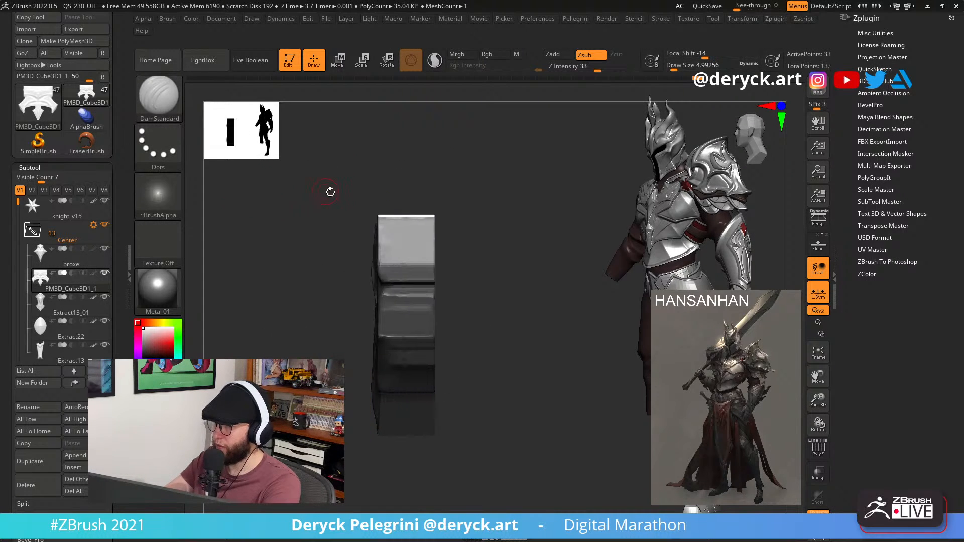
Mask the rear of the plate in side view and move the unmasked front of the upper band forward with the gizmo.
ctrl+click(155, 147)
ctrl+click(267, 153)
mouse_move(509, 186)
ctrl+mouse_down()
mouse_move(382, 382)
mouse_move(378, 344)
mouse_move(389, 471)
ctrl+mouse_up()
key(w)
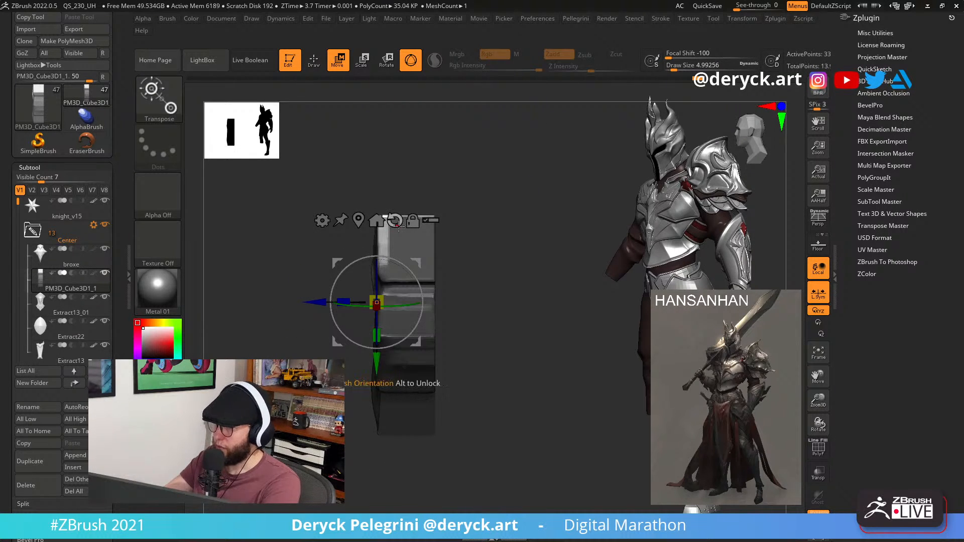
drag(314, 302, 306, 301)
key(q)
mouse_move(306, 300)
mouse_down()
mouse_move(535, 269)
mouse_move(438, 282)
mouse_move(423, 298)
mouse_up()
key(w)
key(q)
ctrl+drag(443, 329, 394, 318)
Adjust the raised band's curved lower edge with the Move brush at a draw size of about 12, discarding a larger first stroke.
key(b)
key(m)
key(v)
key(s)
key(s)
drag(326, 318, 332, 333)
key(ctrl+z)
ctrl+click(437, 309)
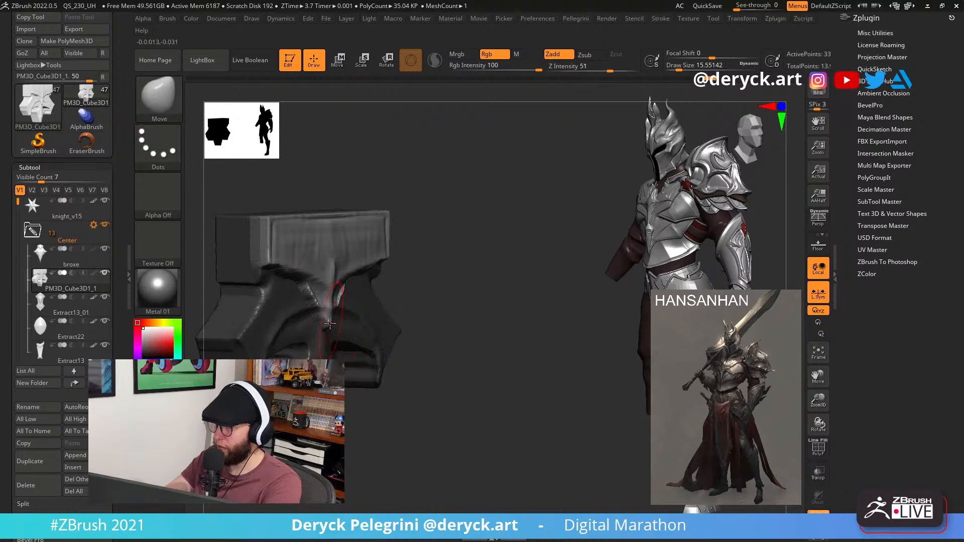
shift+drag(407, 319, 296, 310)
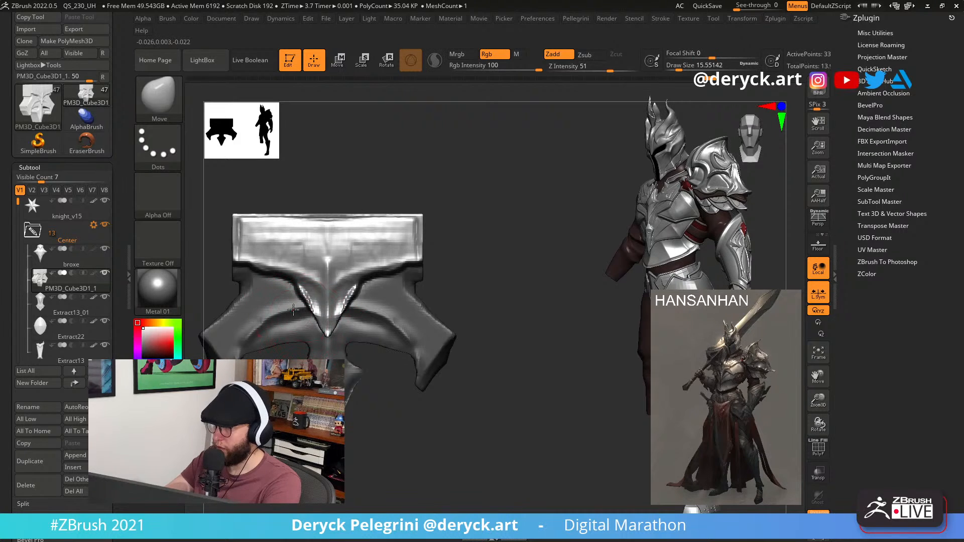
key(s)
drag(274, 276, 262, 268)
alt+drag(291, 188, 336, 185)
ctrl+click(310, 178)
ctrl+click(230, 249)
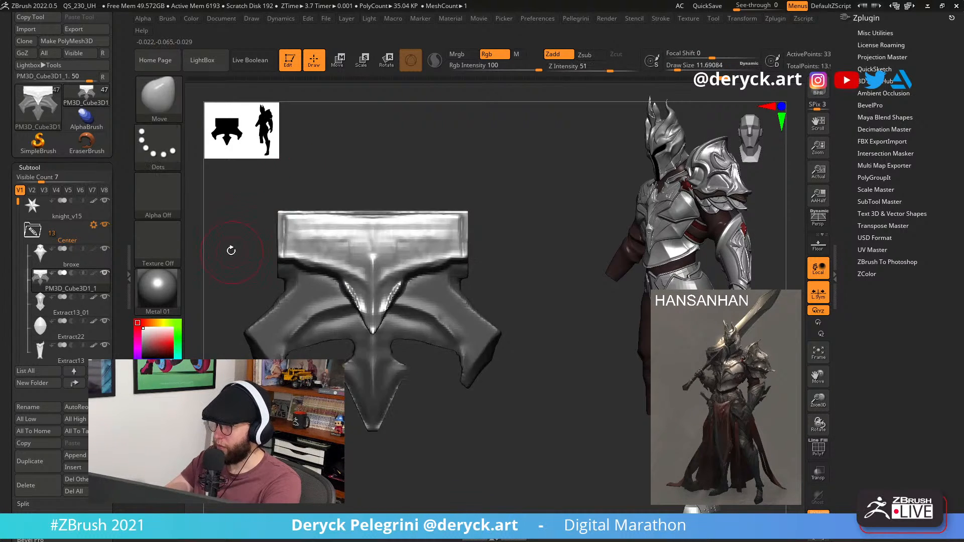
Even out the lower edge and V-shaped point of the raised band with Flatten at a draw size of about 7.5.
drag(231, 249, 253, 250)
key(3)
key(s)
drag(317, 261, 314, 261)
mouse_move(252, 246)
mouse_down()
mouse_move(239, 241)
mouse_move(297, 260)
mouse_up()
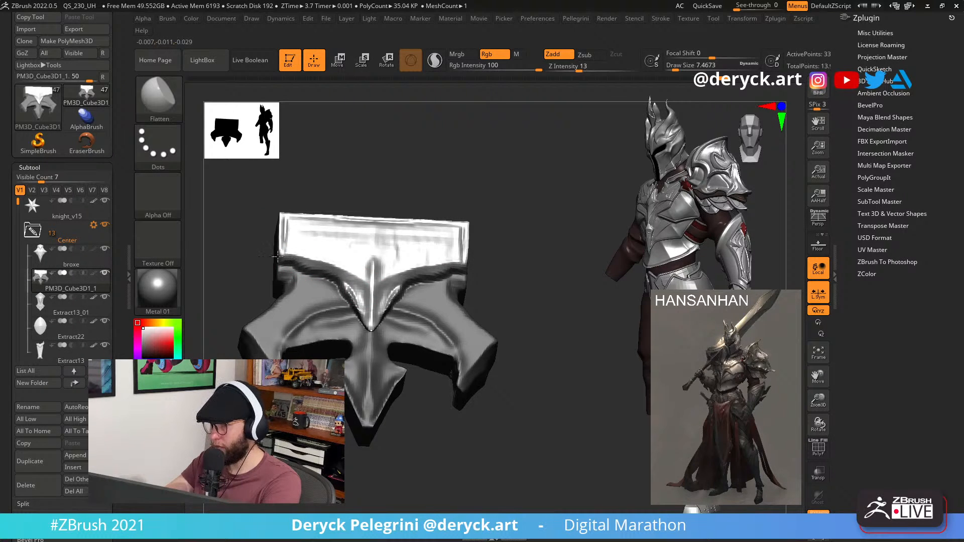
drag(339, 273, 349, 278)
mouse_move(287, 257)
mouse_down()
mouse_move(319, 263)
mouse_move(365, 302)
mouse_up()
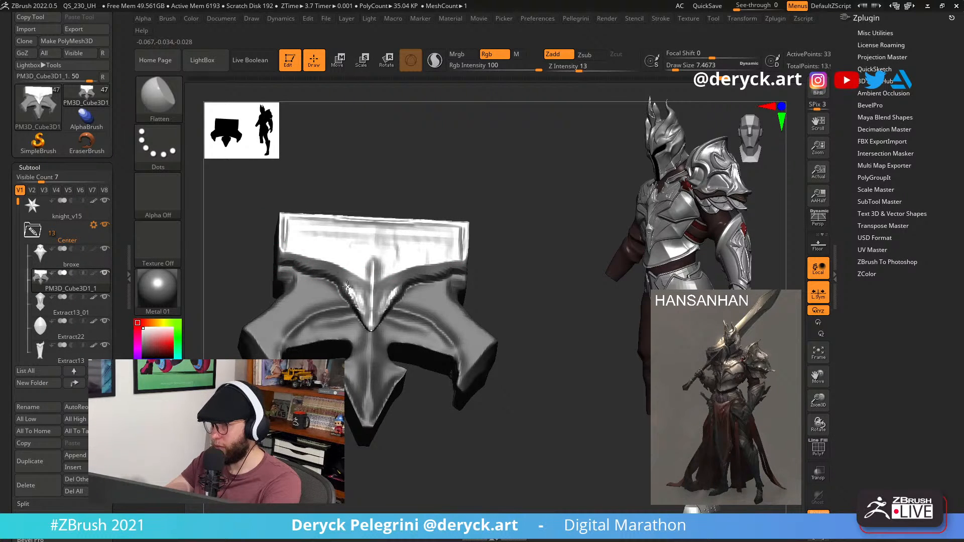
Clear the mask, remesh the plate with DynaMesh and smooth the sides of the V-shaped point.
ctrl+drag(213, 260, 227, 273)
shift+drag(347, 284, 351, 304)
drag(226, 251, 237, 263)
shift+drag(237, 263, 257, 261)
Sharpen the crease beneath the raised band and around its V-shaped tip with DamStandard at a draw size of about 7.5.
key(b)
key(d)
key(s)
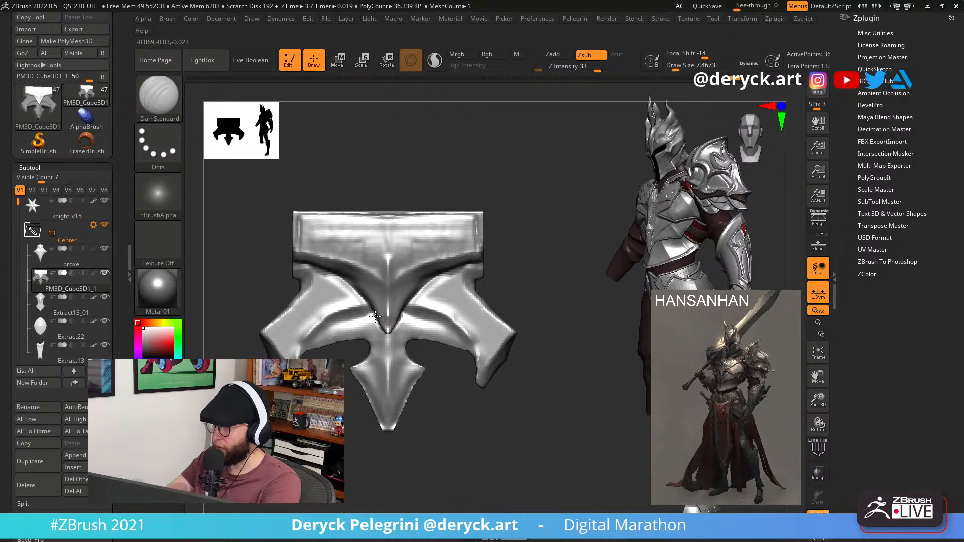
drag(375, 315, 301, 274)
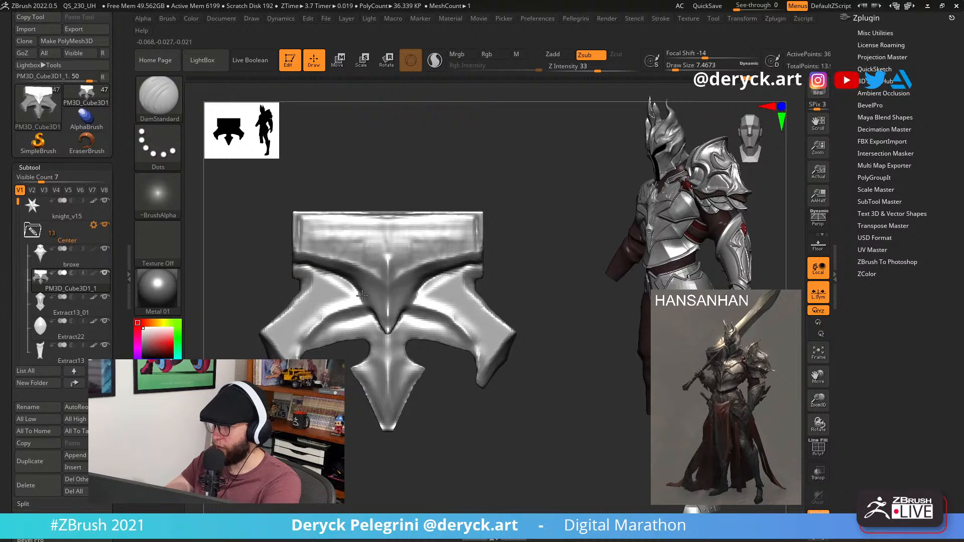
mouse_move(241, 273)
mouse_down()
mouse_move(222, 272)
mouse_move(224, 279)
mouse_move(258, 260)
mouse_up()
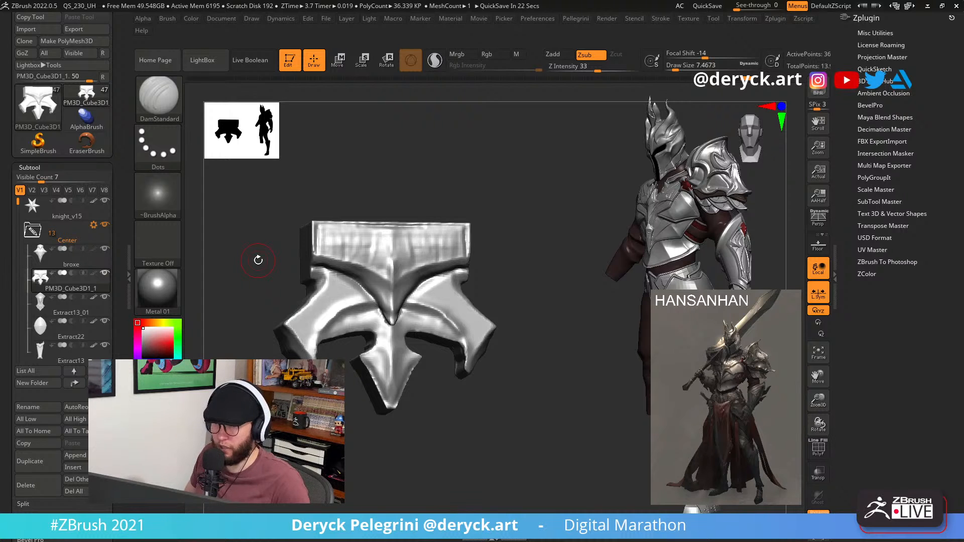
drag(232, 245, 252, 238)
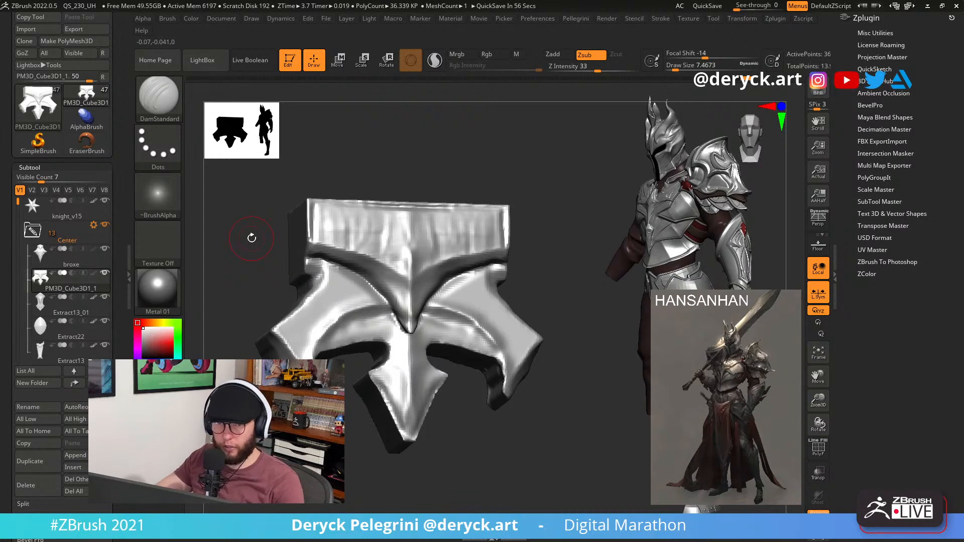
drag(411, 312, 411, 329)
mouse_move(248, 251)
mouse_down()
mouse_move(231, 248)
mouse_move(256, 271)
mouse_move(252, 250)
mouse_up()
Flatten the raised band's sloped lower edge at a draw size of about 6.6 and refine its crease with DamStandard at about 2.6.
key(b)
key(f)
key(a)
key(s)
drag(316, 248, 359, 261)
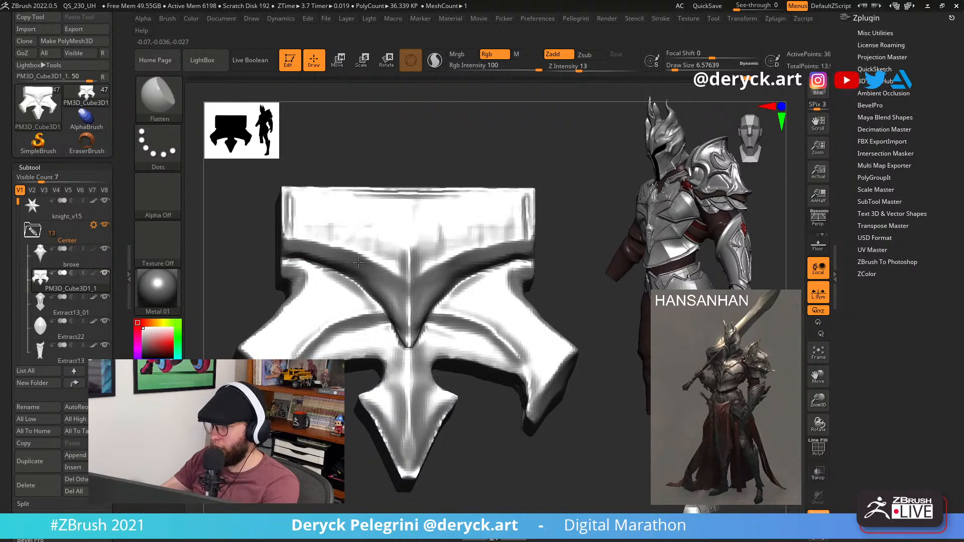
mouse_move(251, 266)
mouse_down()
mouse_move(256, 275)
mouse_move(254, 258)
mouse_up()
key(ctrl)
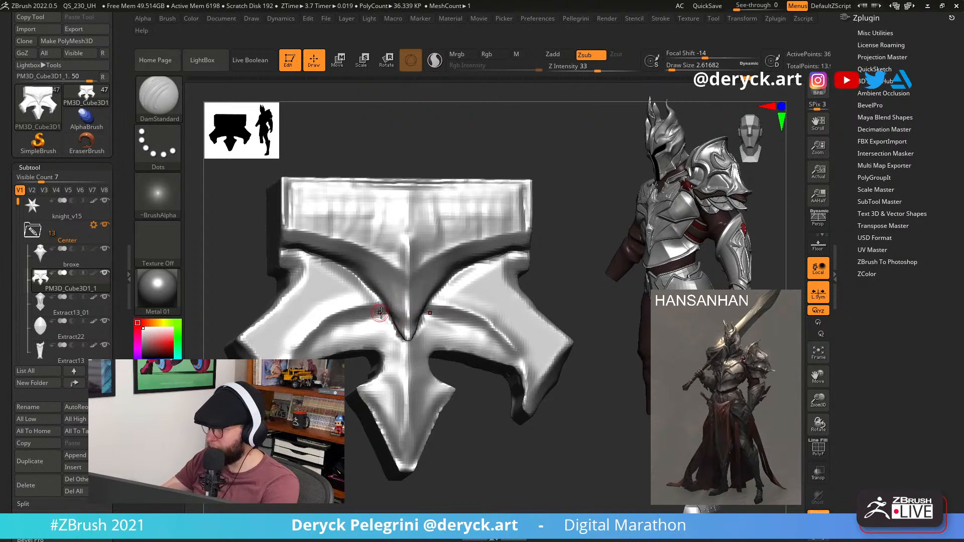
key(ctrl+1)
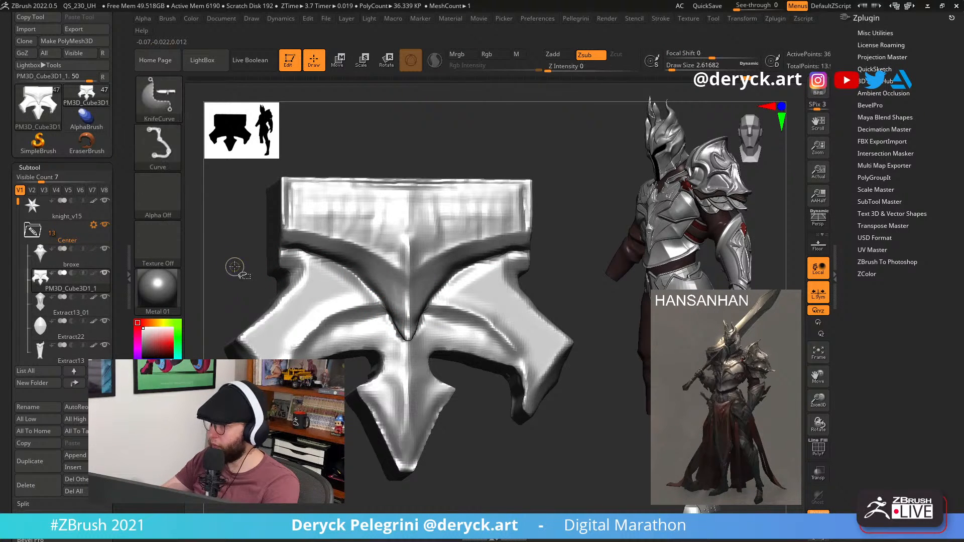
drag(237, 268, 261, 227)
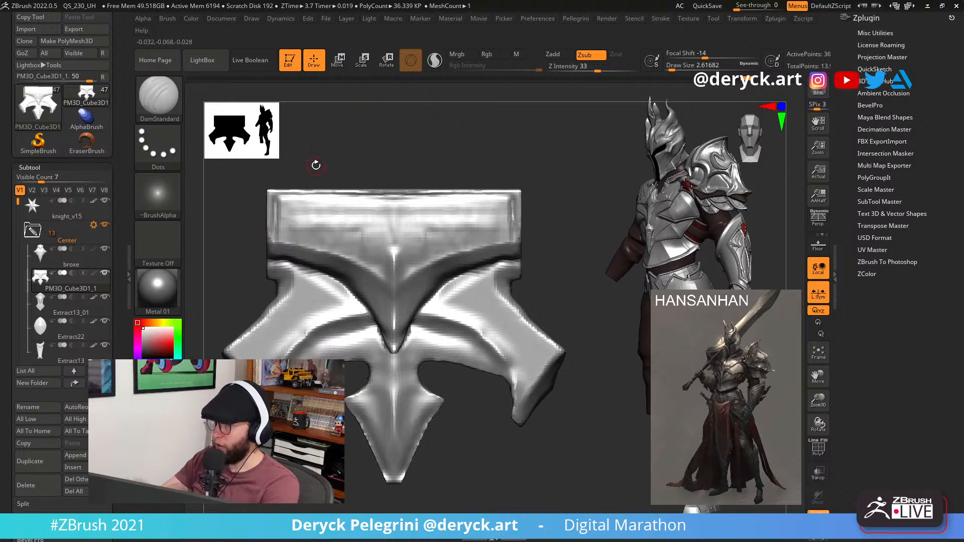
drag(316, 165, 222, 272)
Mask the arrowhead and the arched area between the side flaps, following the flaps' curved inner edges.
ctrl+drag(228, 185, 204, 339)
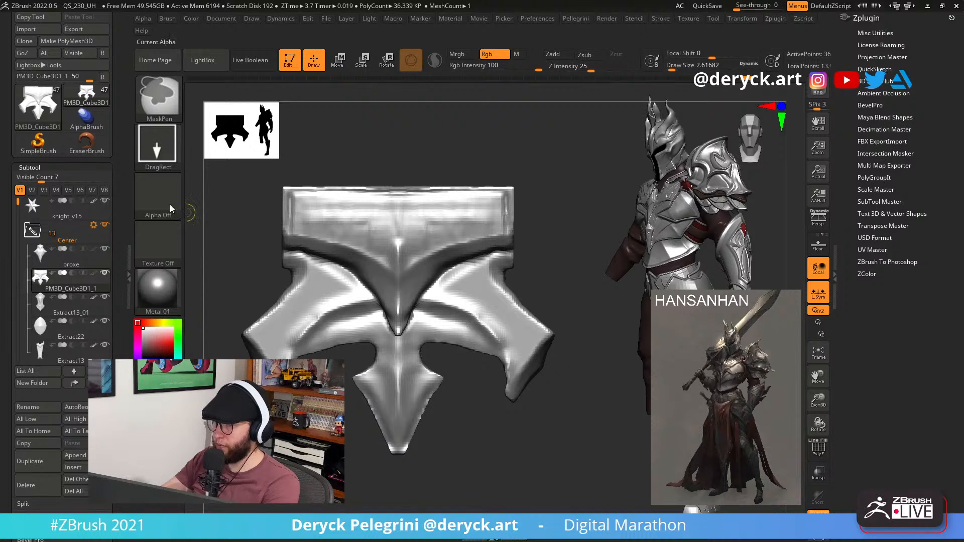
ctrl+click(163, 151)
ctrl+click(315, 181)
mouse_move(248, 276)
alt+mouse_down()
mouse_move(226, 241)
mouse_move(245, 236)
alt+mouse_up()
mouse_move(254, 190)
ctrl+mouse_down()
mouse_move(239, 233)
mouse_move(302, 374)
mouse_move(311, 374)
mouse_move(347, 305)
mouse_move(417, 308)
mouse_move(515, 221)
ctrl+mouse_up()
mouse_move(233, 229)
mouse_down()
mouse_move(247, 230)
mouse_move(253, 264)
mouse_move(241, 276)
mouse_up()
drag(221, 264, 512, 324)
Add a mask over the plate's rear in side view, move the unmasked flaps and band forward, and clear the mask.
ctrl+click(158, 149)
ctrl+click(266, 157)
mouse_move(293, 181)
ctrl+mouse_down()
mouse_move(338, 391)
mouse_move(388, 454)
ctrl+mouse_up()
drag(515, 407, 312, 323)
key(w)
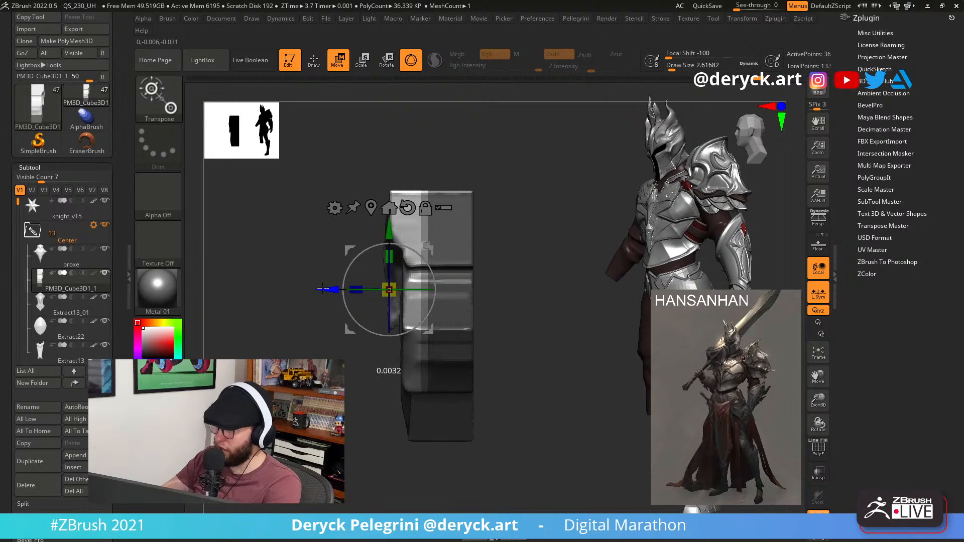
drag(290, 291, 441, 268)
key(q)
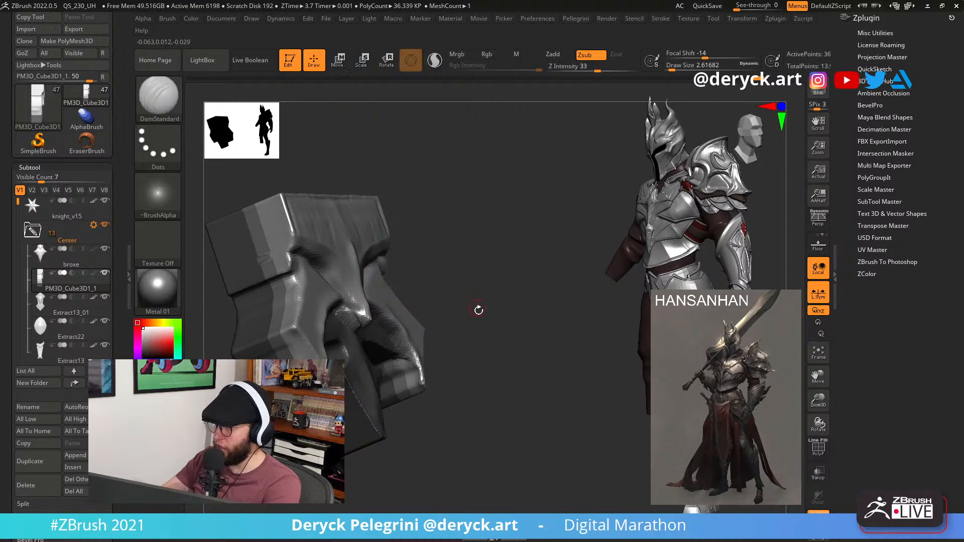
mouse_move(478, 308)
ctrl+mouse_down()
mouse_move(503, 321)
mouse_move(538, 271)
mouse_move(501, 261)
ctrl+mouse_up()
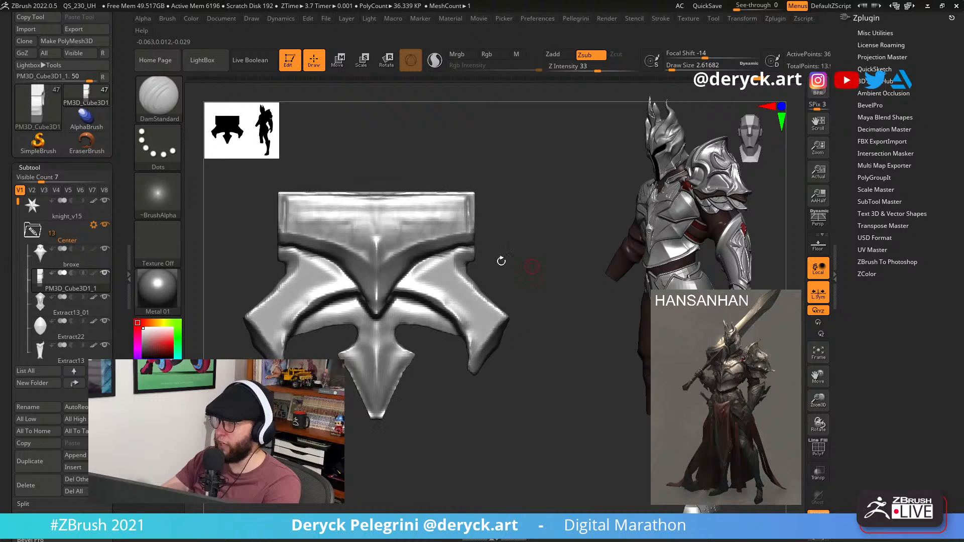
Flatten the step between the side flaps and the recessed arch, using draw sizes of about 13 and 9.4.
alt+drag(542, 286, 572, 301)
mouse_move(573, 301)
mouse_down()
mouse_move(545, 273)
mouse_move(558, 281)
mouse_move(532, 277)
mouse_move(559, 288)
mouse_move(565, 269)
mouse_move(568, 294)
mouse_up()
key(3)
key(s)
drag(261, 327, 272, 327)
drag(270, 322, 285, 315)
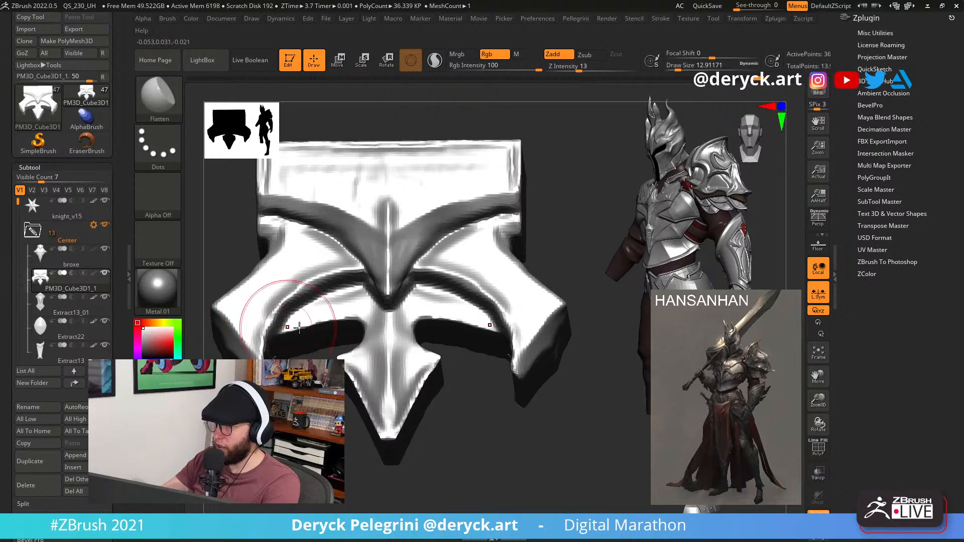
key(s)
drag(444, 289, 440, 289)
drag(491, 401, 468, 437)
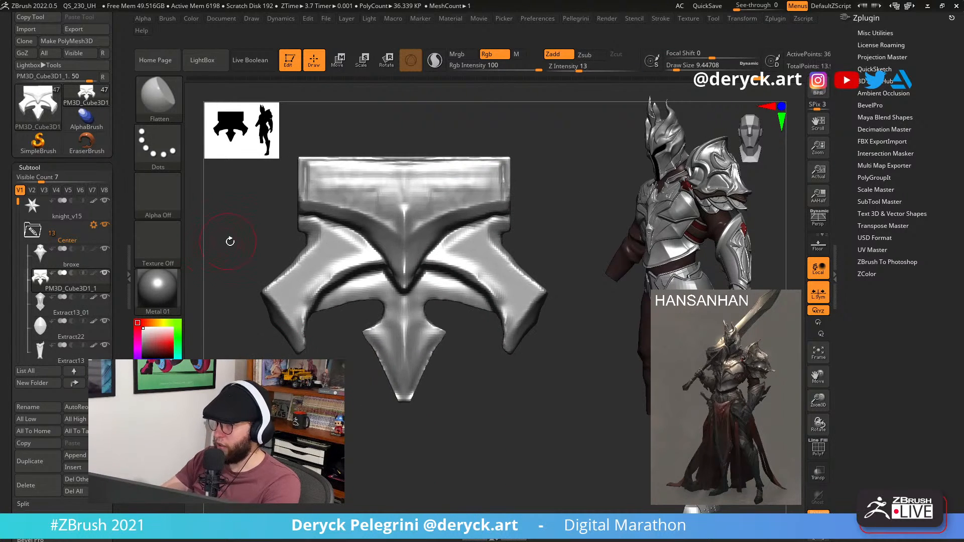
Cut off the rear of the plate in side view with KnifeCurve and remesh it at a DynaMesh resolution of 1824.
mouse_move(246, 243)
mouse_down()
mouse_move(299, 259)
mouse_move(215, 285)
mouse_move(216, 261)
mouse_up()
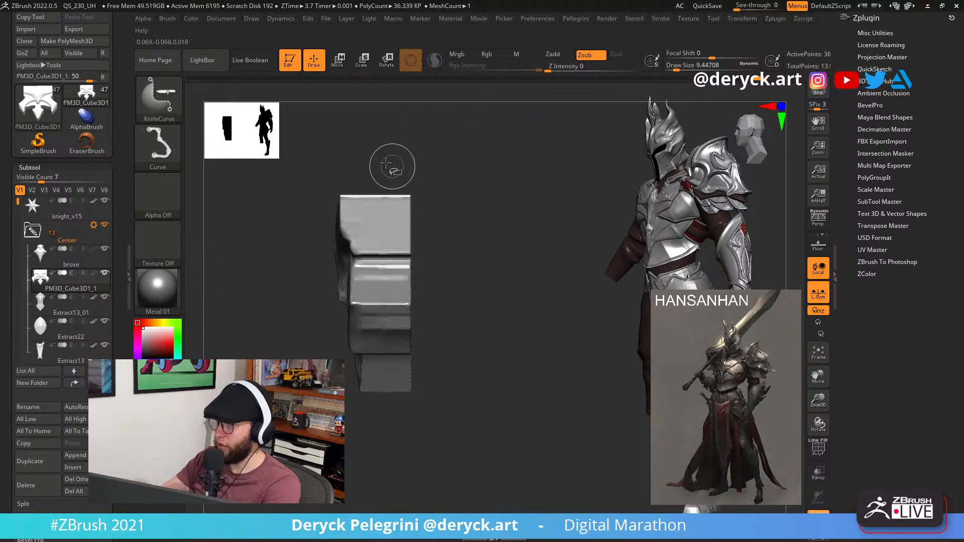
ctrl+shift+drag(383, 134, 382, 485)
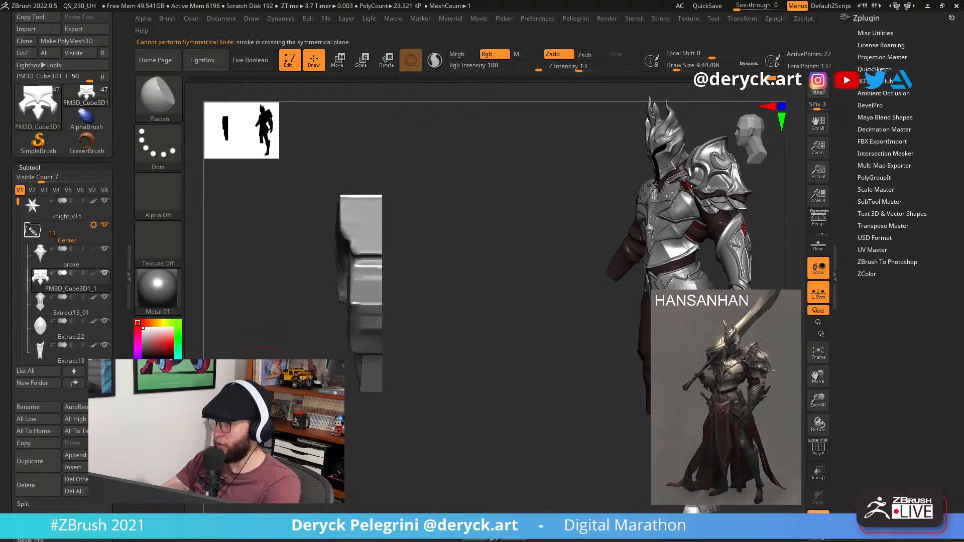
mouse_move(296, 426)
shift+mouse_down()
mouse_move(345, 409)
mouse_move(460, 426)
mouse_move(465, 451)
mouse_move(450, 461)
shift+mouse_up()
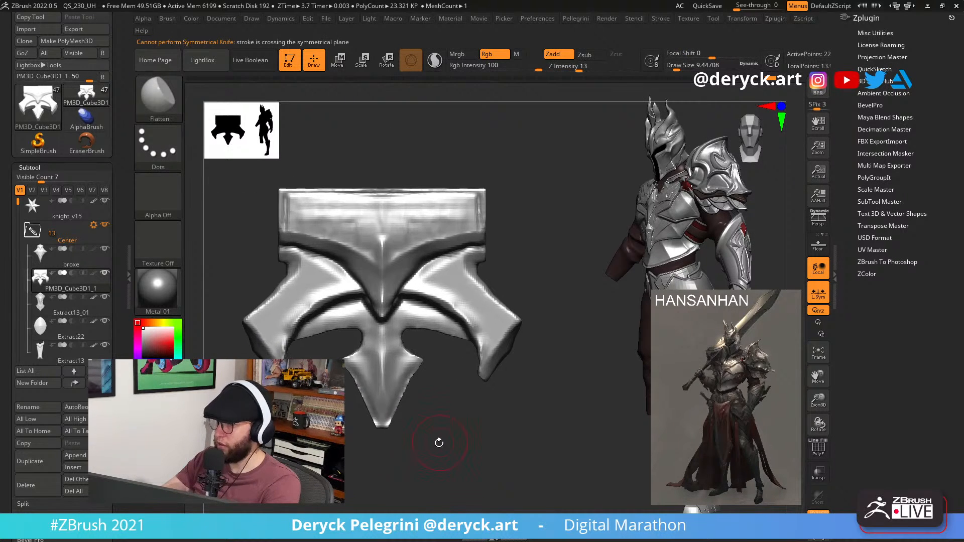
key(space)
click(196, 124)
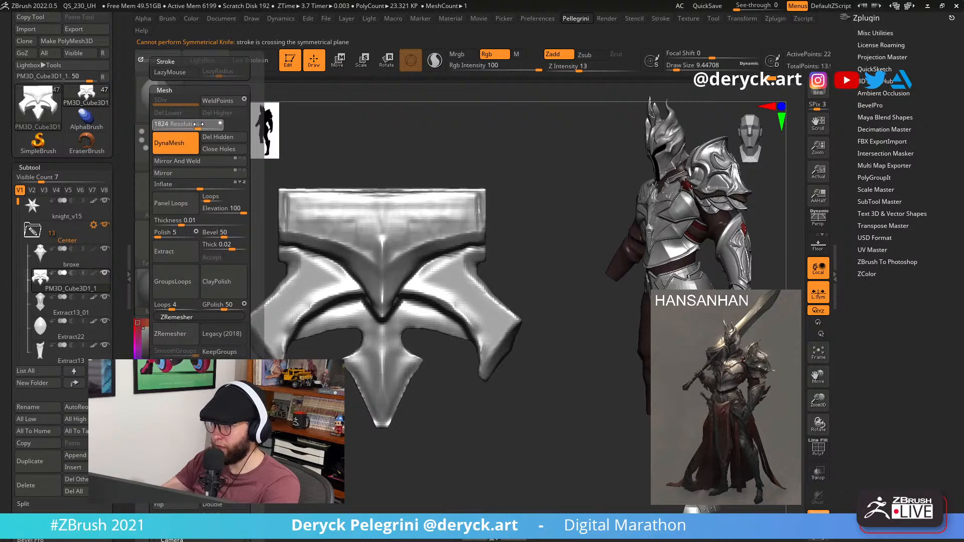
ctrl+drag(336, 143, 426, 161)
Bevel the curved inner edges of the side flaps down to their tips with Flatten at a draw size of about 7.5.
alt+drag(216, 232, 249, 231)
drag(507, 326, 495, 316)
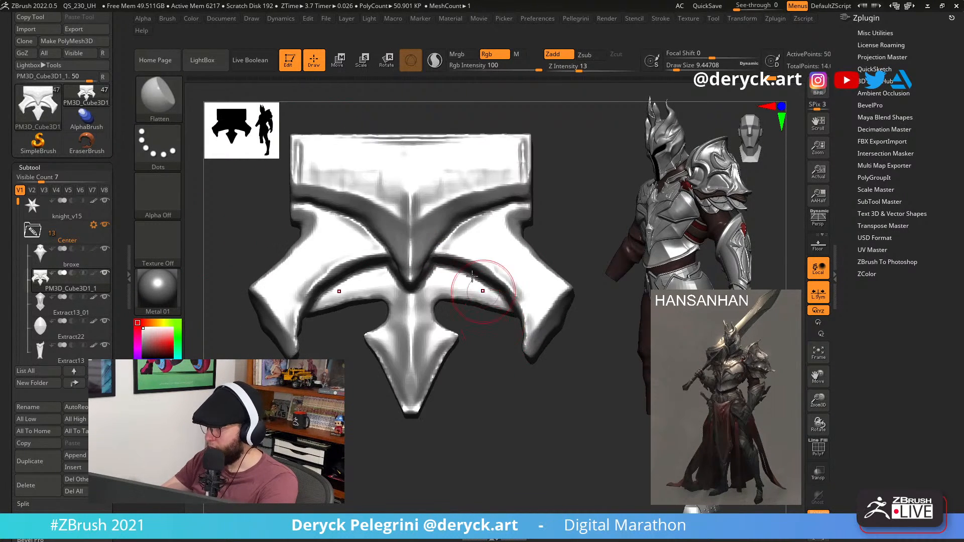
key(s)
key(s)
mouse_move(445, 268)
mouse_down()
mouse_move(442, 256)
mouse_move(502, 275)
mouse_move(522, 306)
mouse_move(526, 347)
mouse_up()
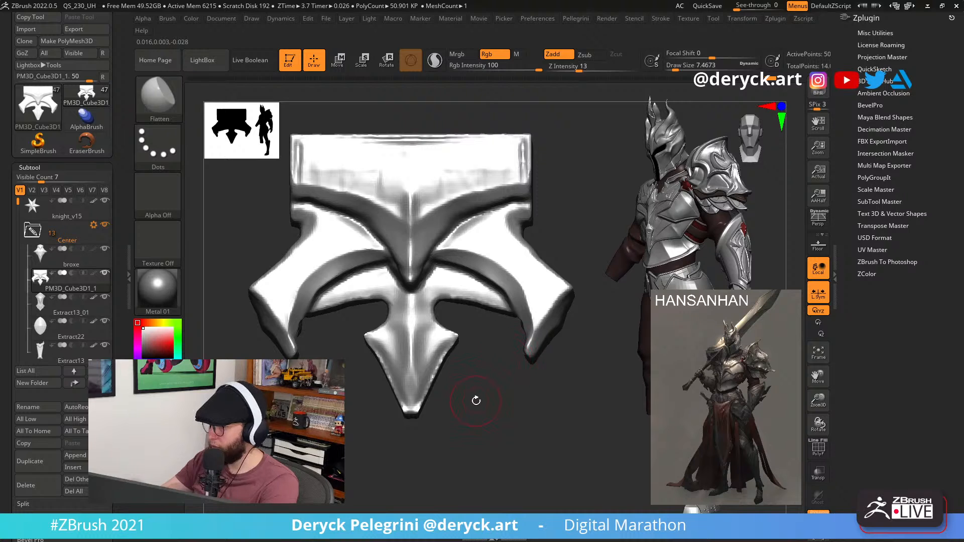
drag(292, 347, 292, 337)
mouse_move(327, 346)
right_down()
mouse_move(294, 347)
mouse_move(331, 377)
right_up()
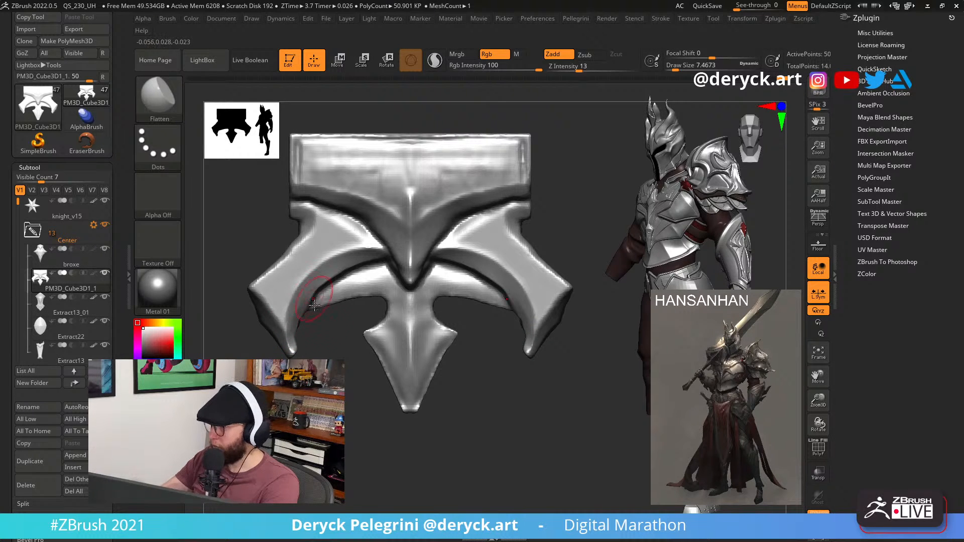
mouse_move(314, 304)
right_down()
mouse_move(361, 341)
mouse_move(452, 371)
mouse_move(465, 390)
mouse_move(406, 396)
right_up()
Fill the recessed arch beneath the flaps with ClayBuildup and even it out with Flatten at a draw size of about 10.5.
key(b)
key(c)
key(b)
mouse_move(378, 293)
mouse_down()
mouse_move(402, 290)
mouse_move(439, 320)
mouse_move(440, 299)
mouse_move(372, 302)
mouse_move(385, 313)
mouse_move(428, 290)
mouse_move(391, 285)
mouse_move(422, 293)
mouse_move(391, 286)
mouse_move(401, 290)
mouse_move(385, 294)
mouse_move(430, 299)
mouse_up()
key(b)
key(f)
key(l)
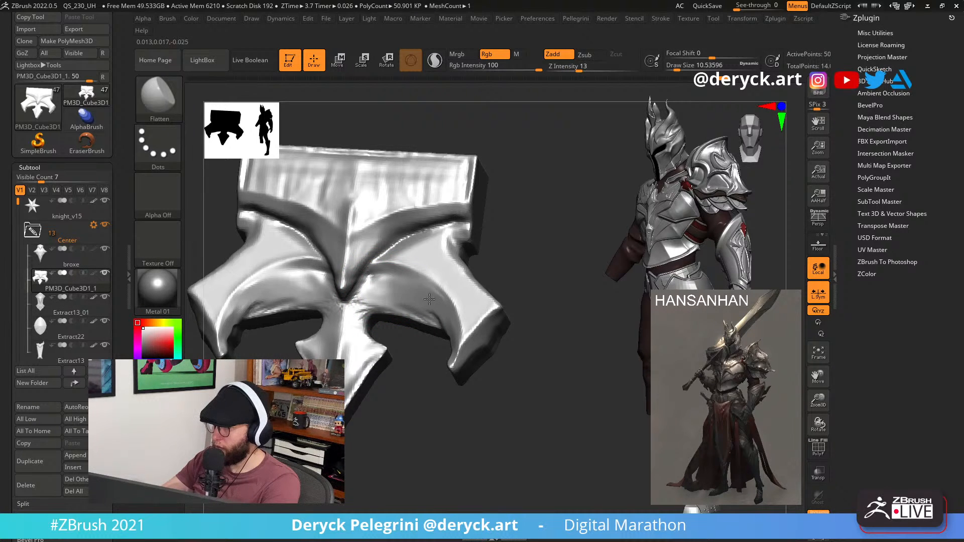
drag(433, 376, 450, 397)
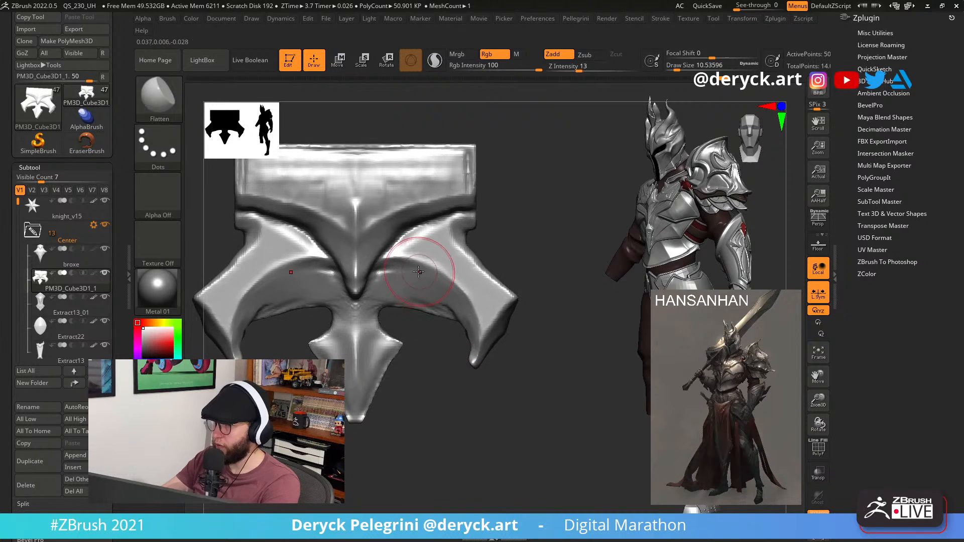
Pinch the curved ridges along the side flaps' inner edges down to their tips at a draw size of about 5.8.
key(b)
key(p)
key(i)
key(s)
mouse_move(393, 266)
mouse_down()
mouse_move(456, 275)
mouse_move(473, 299)
mouse_move(470, 354)
mouse_up()
key(s)
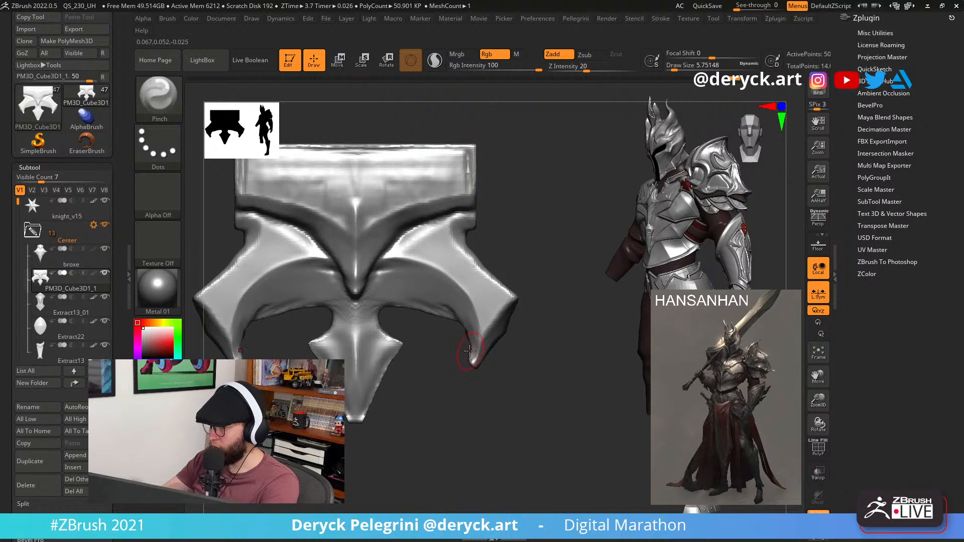
Clean up the lower edge of the recessed arch beneath the side flaps with Move and Smooth.
key(b)
key(m)
key(v)
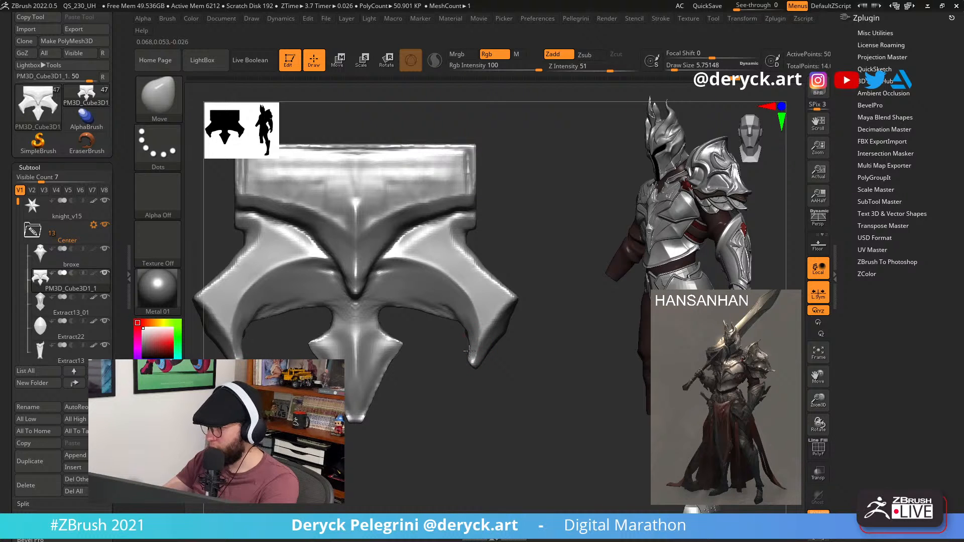
key(shift)
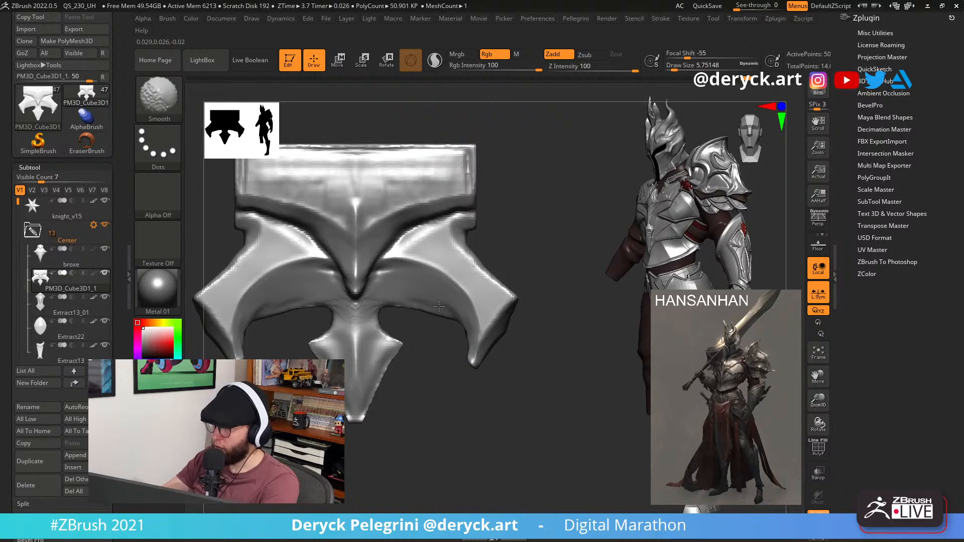
mouse_move(405, 409)
mouse_down()
mouse_move(404, 398)
mouse_move(366, 408)
mouse_move(498, 451)
mouse_move(457, 439)
mouse_move(447, 408)
mouse_move(472, 426)
mouse_move(465, 401)
mouse_up()
Carve curved creases across the neck of the central spike with DamStandard at a draw size of about 7.5, undoing the last two strokes.
key(b)
key(d)
key(s)
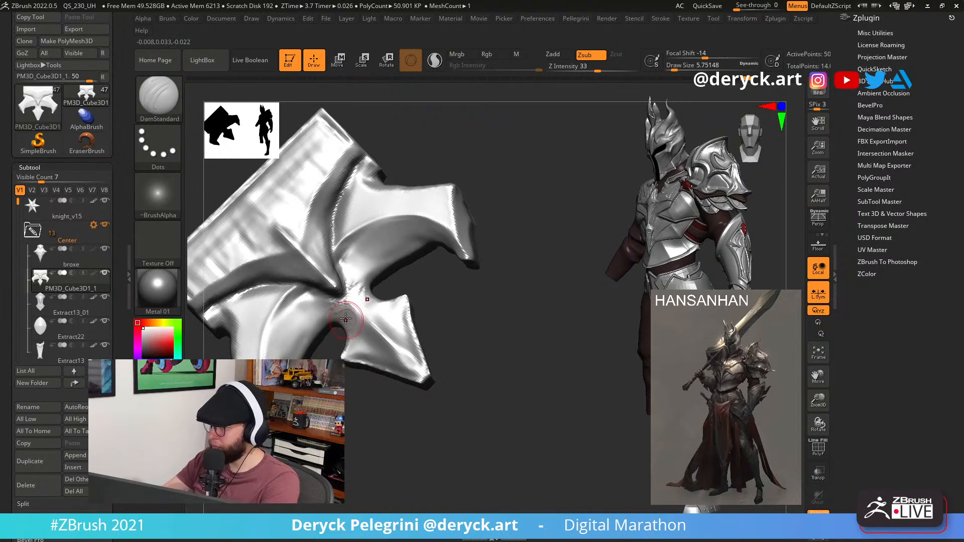
key(s)
mouse_move(346, 315)
mouse_down()
mouse_move(368, 308)
mouse_move(347, 315)
mouse_move(357, 304)
mouse_move(395, 305)
mouse_move(405, 281)
mouse_up()
key(s)
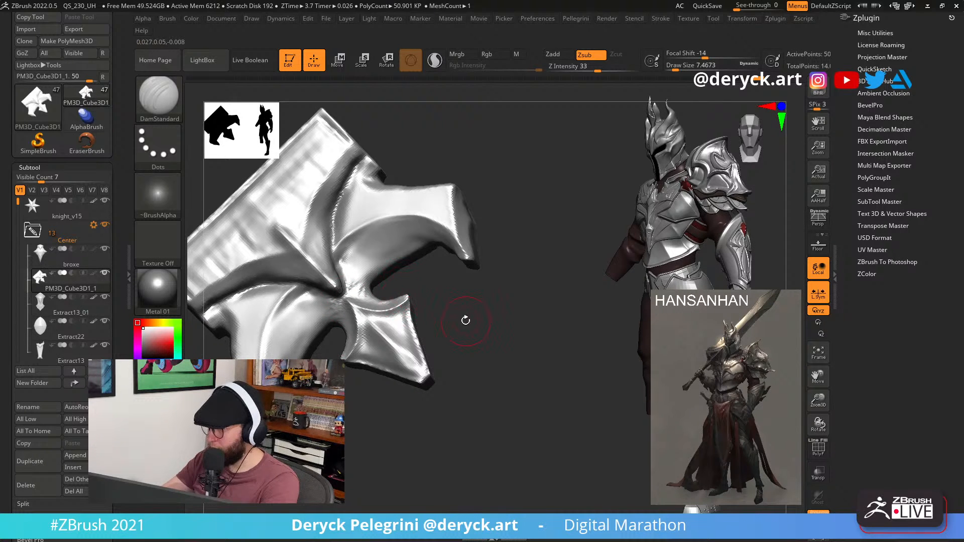
key(ctrl+z)
key(ctrl+z)
Build up volume on the central spike's faces with ClayBuildup at a draw size of about 7.5.
key(b)
key(c)
key(b)
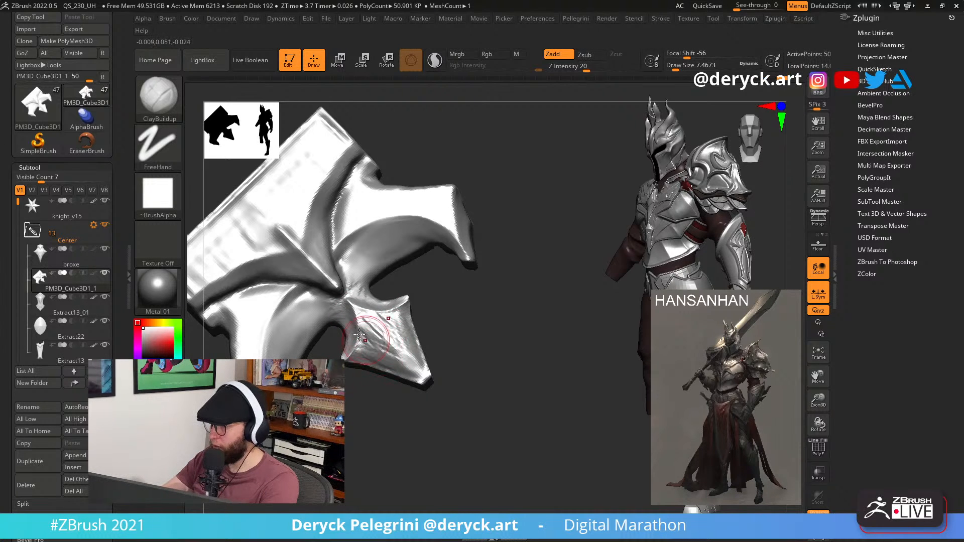
mouse_move(376, 364)
shift+right_down()
mouse_move(399, 401)
mouse_move(388, 387)
shift+right_up()
Plane the central spike into two clean facets with Flatten at a draw size of about 10.5.
key(b)
key(f)
key(a)
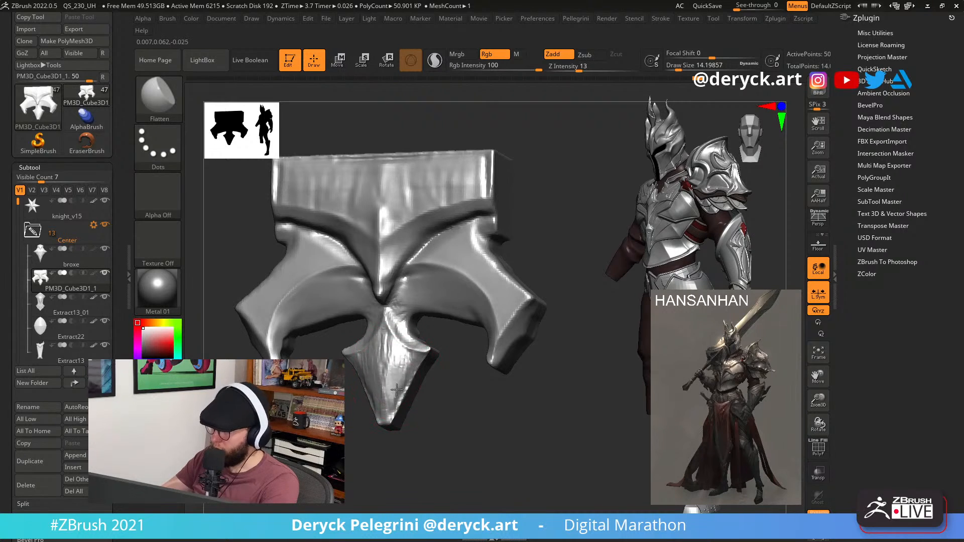
drag(396, 396, 395, 401)
key(ctrl+z)
key(s)
click(391, 408)
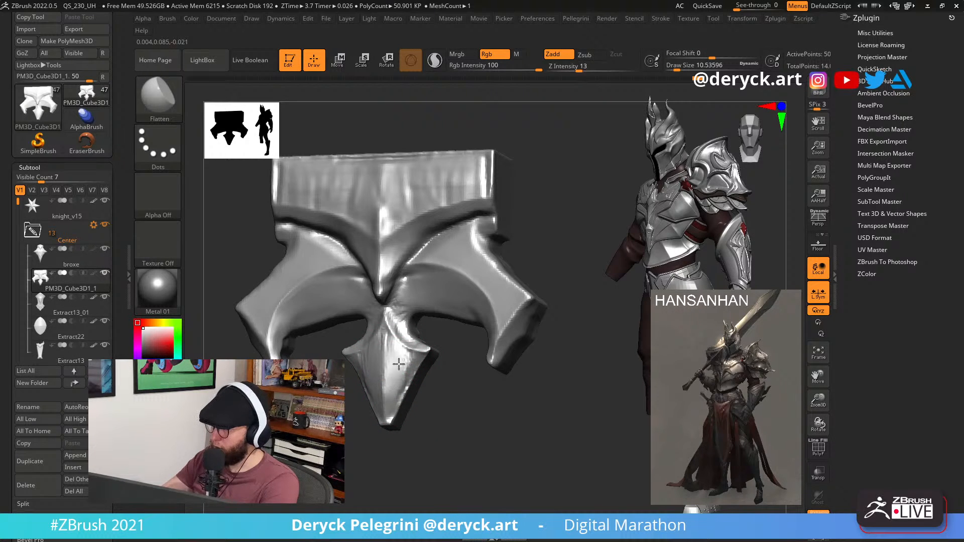
drag(397, 356, 399, 402)
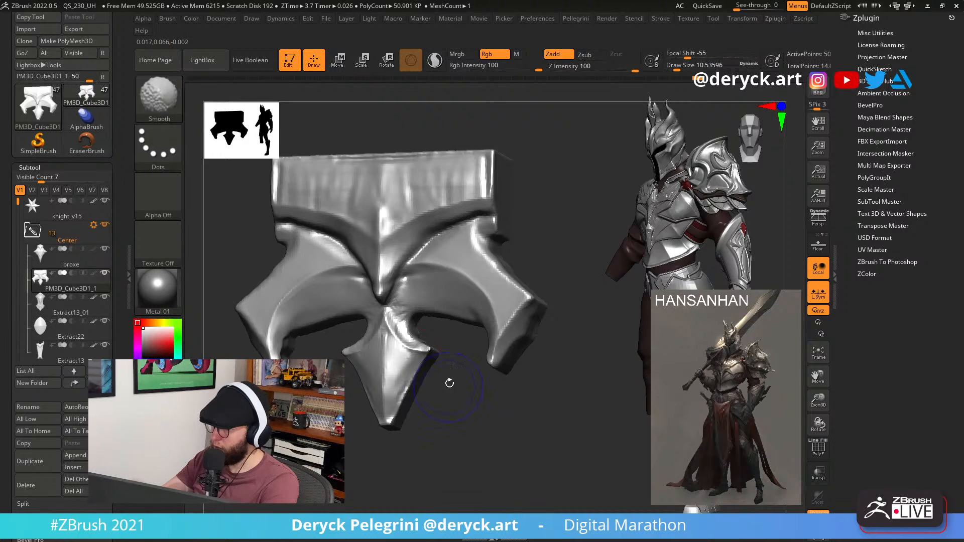
Fill the neck between the arch and the central spike with ClayBuildup and even it out with Flatten at a draw size of about 6.6.
mouse_move(446, 405)
ctrl+right_down()
mouse_move(456, 432)
mouse_move(431, 427)
ctrl+right_up()
key(b)
key(c)
key(b)
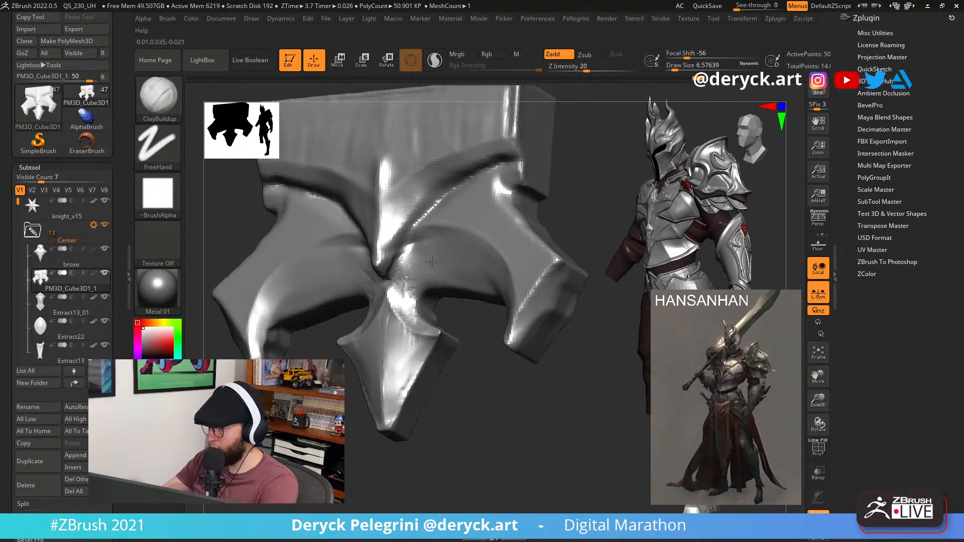
key(b)
key(f)
key(l)
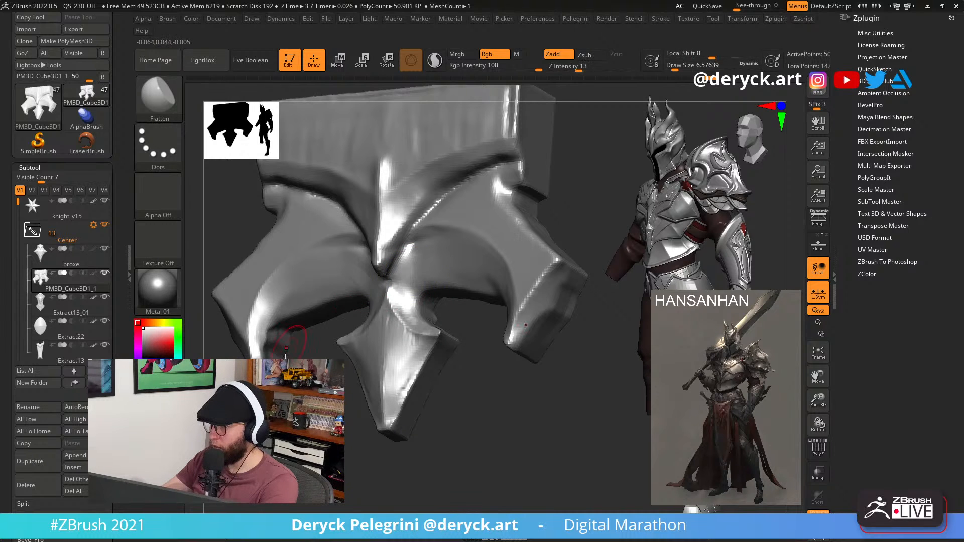
Adjust the lower tip of the V-shaped upper plate with Move at a draw size of about 6.6.
right_drag(409, 271, 339, 359)
key(b)
key(m)
key(v)
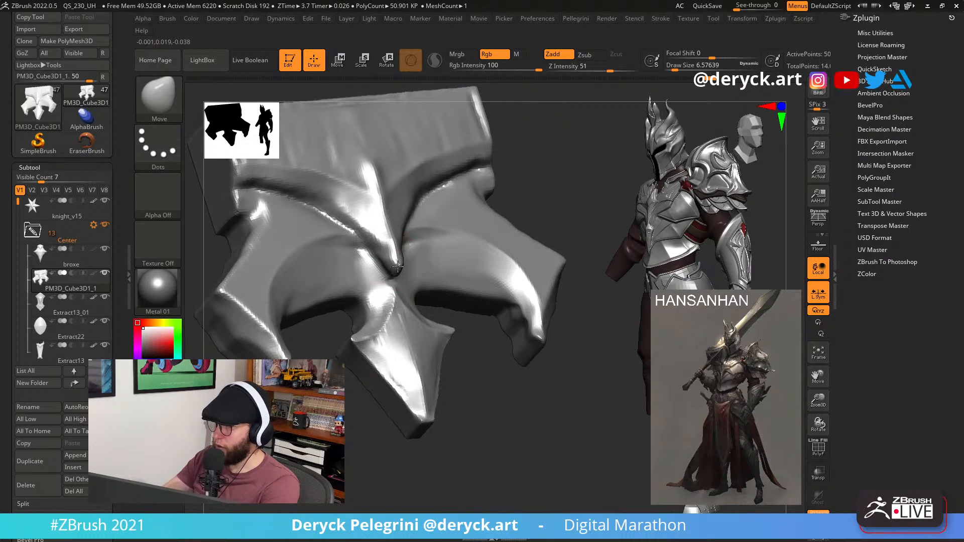
mouse_move(541, 202)
mouse_down()
mouse_move(537, 227)
mouse_move(550, 221)
mouse_move(515, 224)
mouse_up()
Carve deeper curved grooves along both sides of the V-shaped upper plate with DamStandard at a draw size of about 6.6.
key(b)
key(d)
key(s)
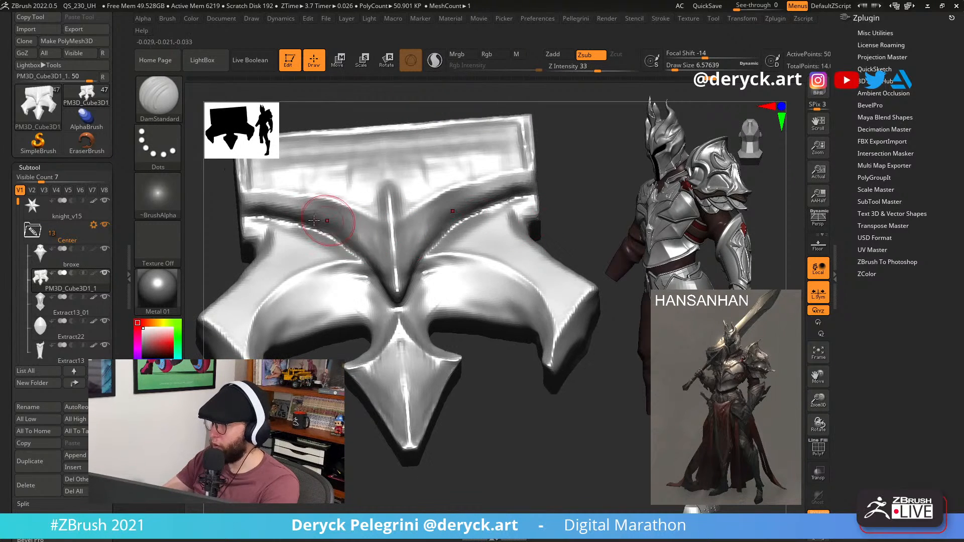
click(173, 228)
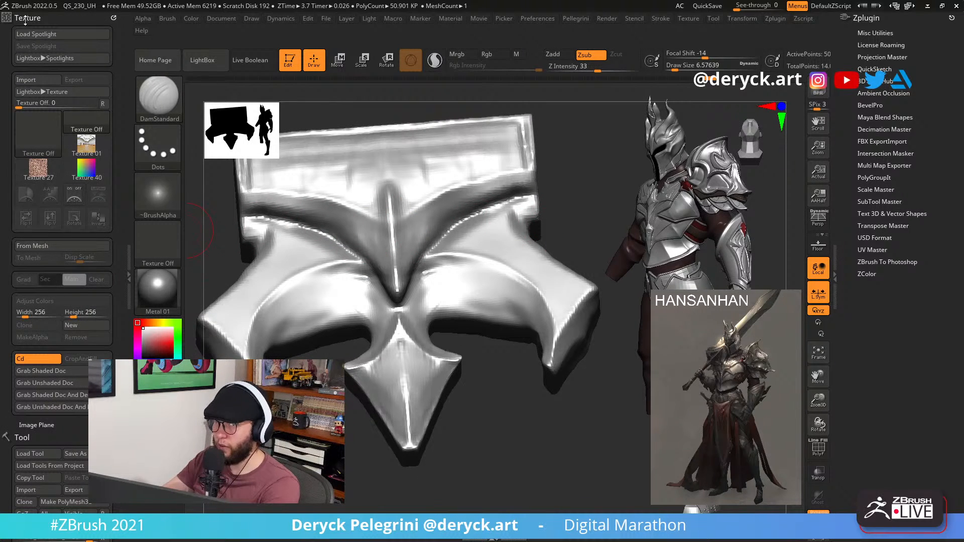
click(114, 20)
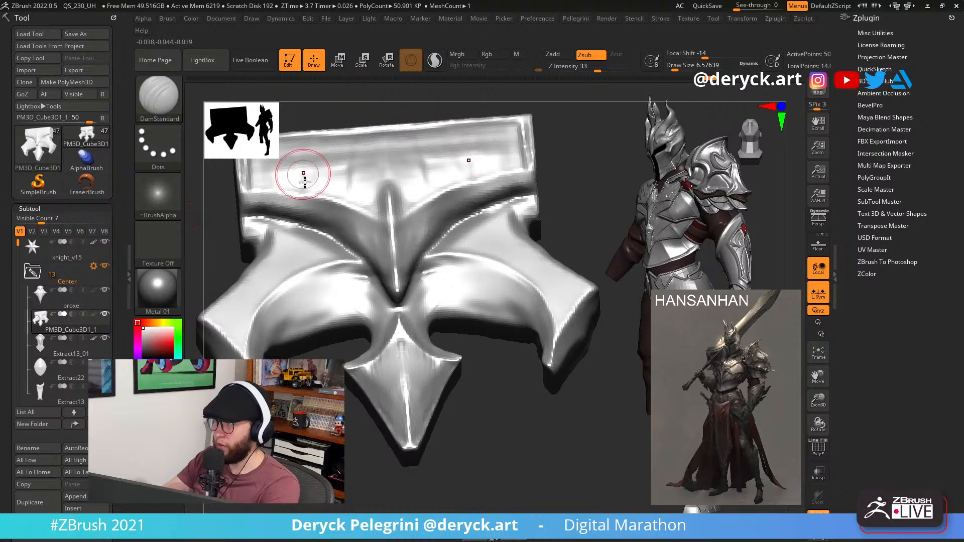
drag(216, 218, 236, 226)
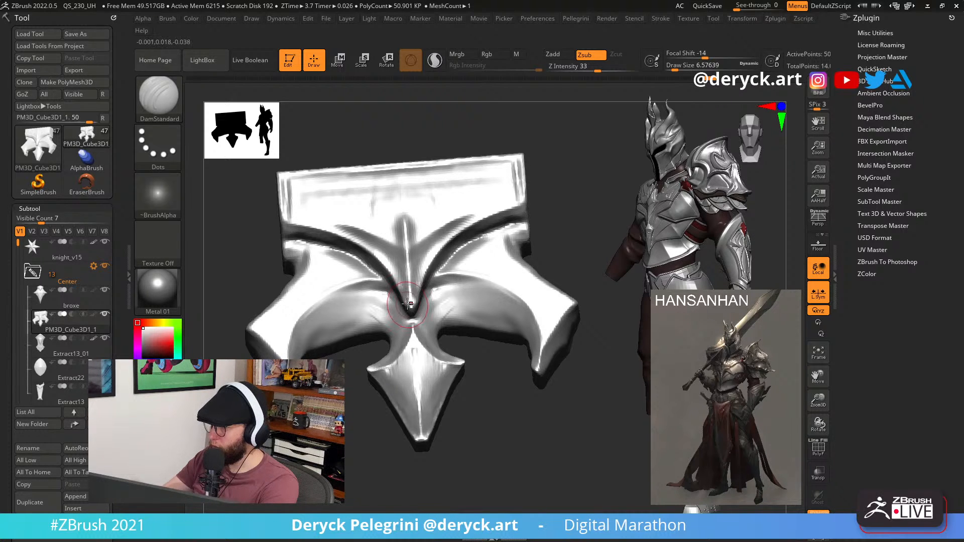
mouse_move(316, 162)
mouse_down()
mouse_move(323, 134)
mouse_move(358, 101)
mouse_move(566, 324)
mouse_move(338, 242)
mouse_move(393, 255)
mouse_move(423, 283)
mouse_up()
Pull the upper plate's central ridge outward with Move, using draw sizes of about 10.5 and 9.4.
key(s)
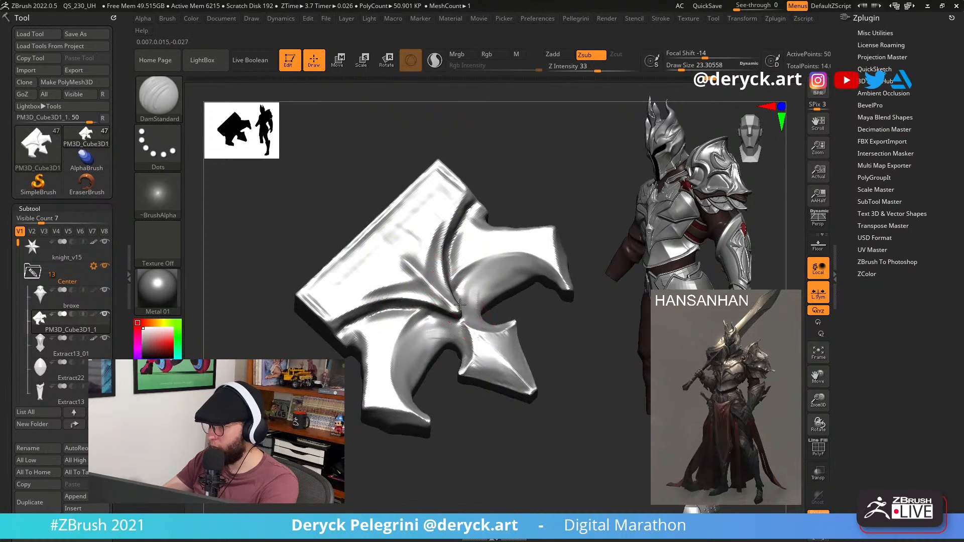
mouse_move(337, 207)
mouse_down()
mouse_move(315, 184)
mouse_move(334, 123)
mouse_up()
key(b)
key(m)
key(v)
key(s)
drag(463, 271, 456, 270)
drag(456, 224, 432, 271)
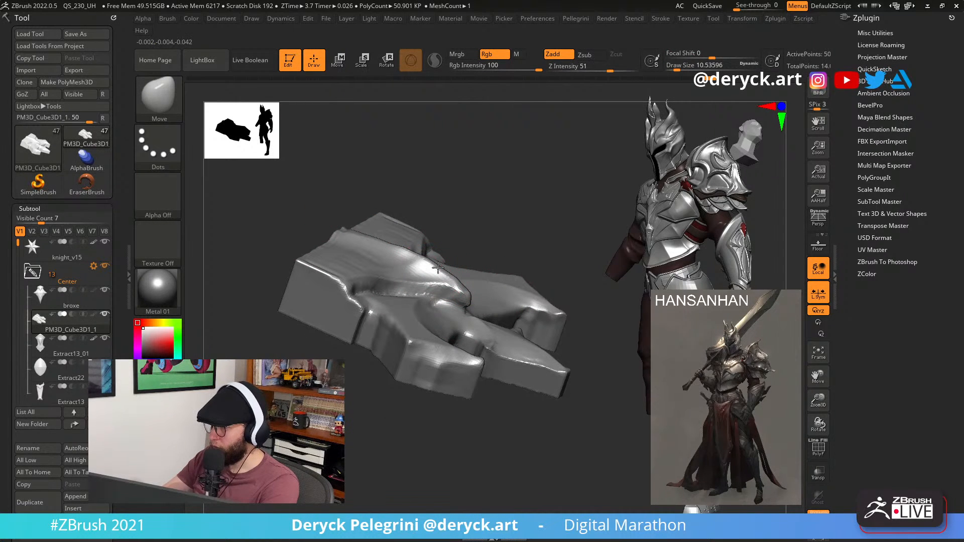
key(s)
click(458, 284)
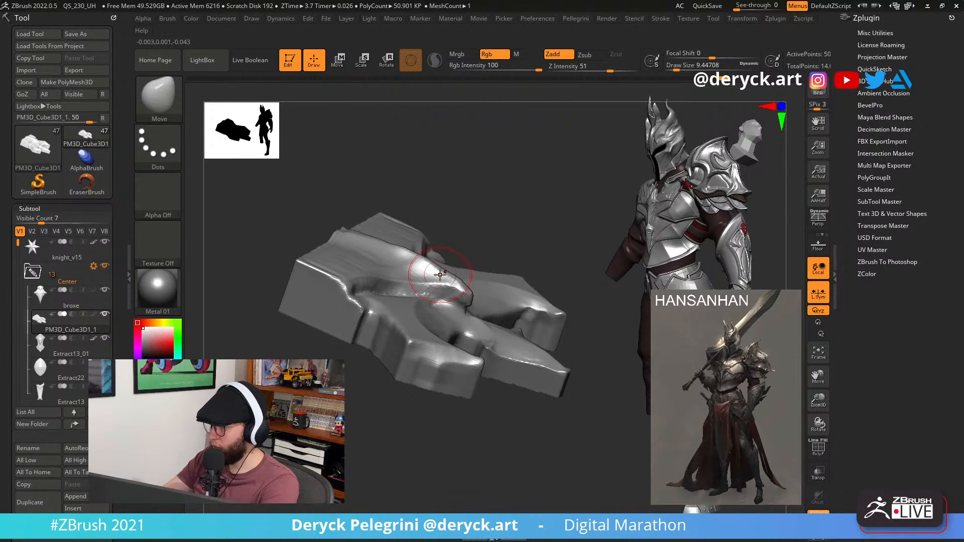
mouse_move(457, 211)
mouse_down()
mouse_move(315, 215)
mouse_move(330, 233)
mouse_move(282, 221)
mouse_up()
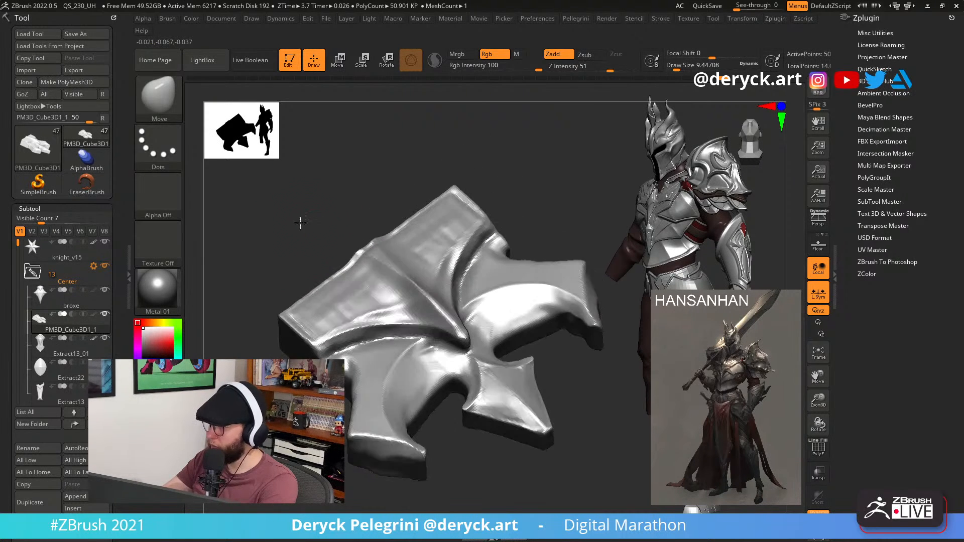
Build up the surfaces on both sides of the upper plate's central ridge with ClayBuildup at a draw size of about 15.6.
key(b)
key(c)
key(b)
key(s)
drag(369, 269, 374, 269)
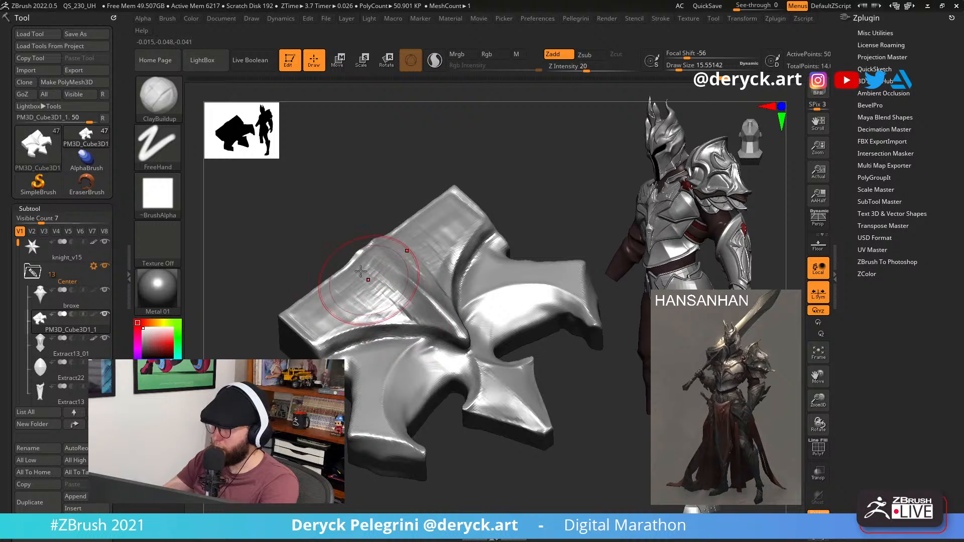
drag(311, 247, 346, 258)
Reshape the raised middle of the upper plate with Move at a draw size of about 23.3.
key(b)
key(m)
key(v)
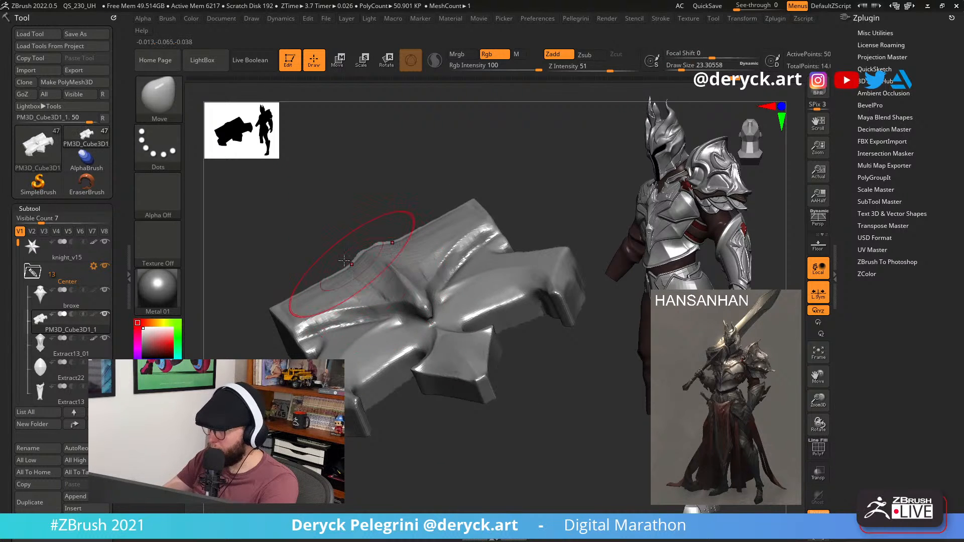
Trim the plate's top edge straight in side view with KnifeCurve.
mouse_move(365, 265)
right_down()
mouse_move(353, 266)
mouse_move(366, 209)
right_up()
ctrl+shift+drag(295, 205, 301, 408)
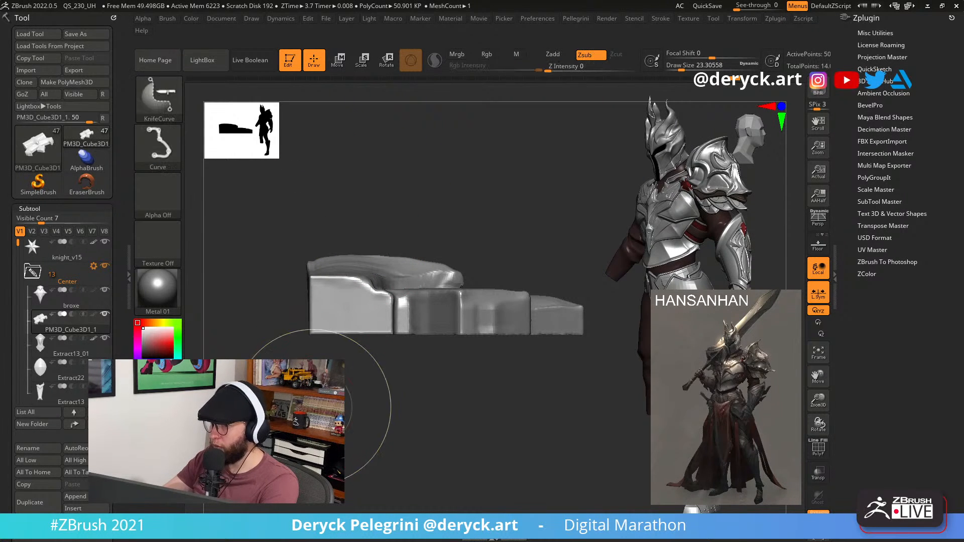
mouse_move(320, 188)
ctrl+shift+mouse_down()
mouse_move(303, 183)
mouse_move(311, 184)
ctrl+shift+mouse_up()
mouse_move(253, 259)
right_down()
mouse_move(256, 303)
mouse_move(258, 256)
right_up()
mouse_move(280, 222)
alt+right_down()
mouse_move(333, 228)
mouse_move(382, 270)
alt+right_up()
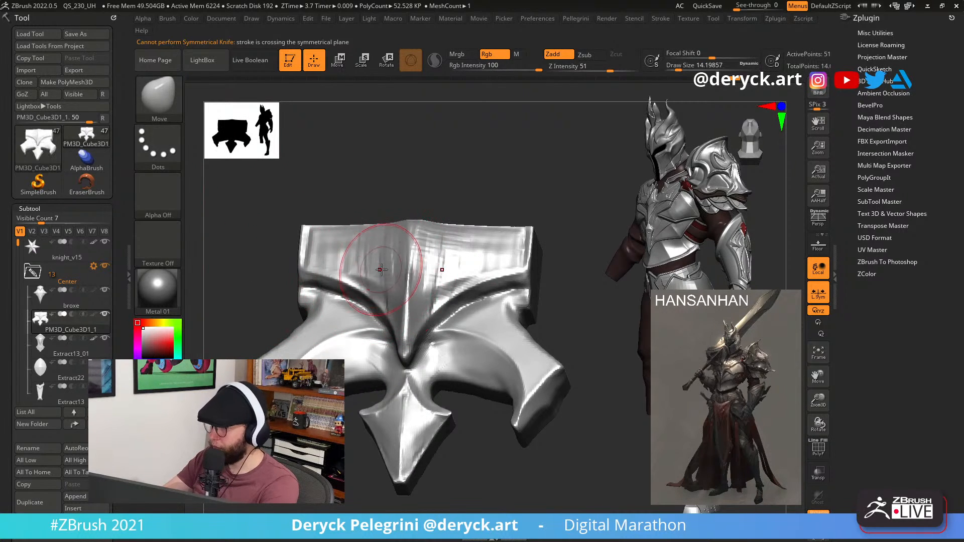
Plane the upper plate's faces on both sides of the central ridge with Flatten at a draw size of about 14.2.
key(b)
key(f)
key(a)
drag(443, 186, 426, 248)
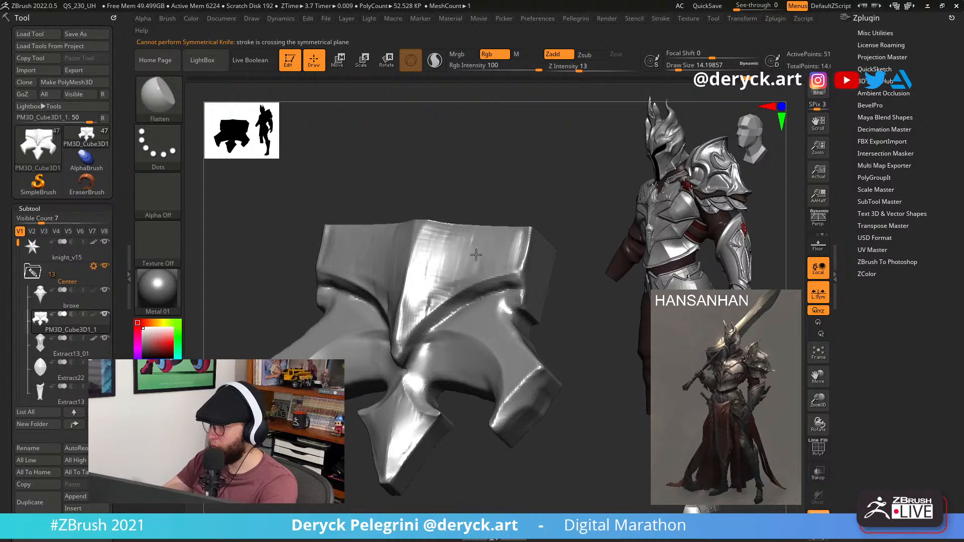
right_drag(252, 208, 297, 319)
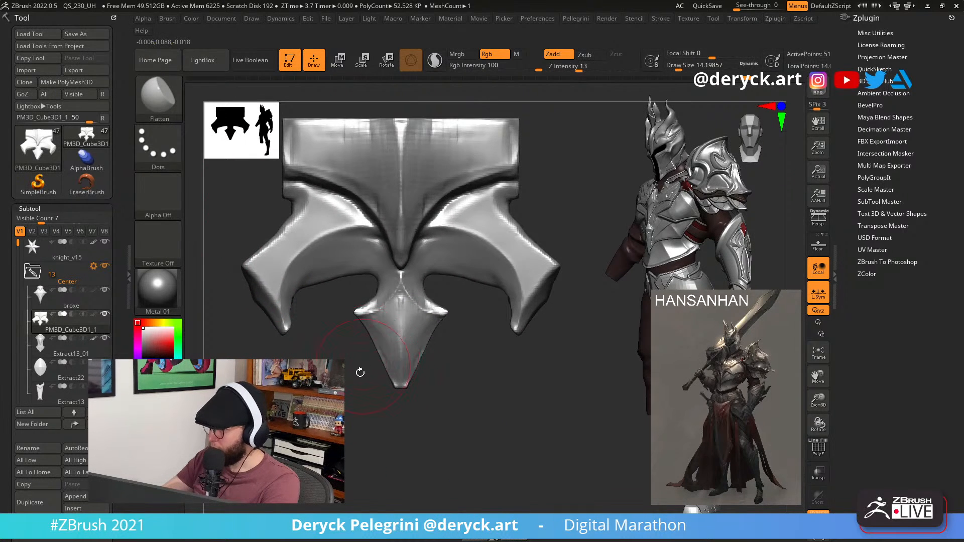
Carve the concave shoulders around the central spike and define its centre ridge with DamStandard at a draw size of about 9.4.
mouse_move(360, 372)
right_down()
mouse_move(372, 409)
mouse_move(354, 439)
mouse_move(516, 422)
mouse_move(359, 430)
right_up()
key(b)
key(d)
key(s)
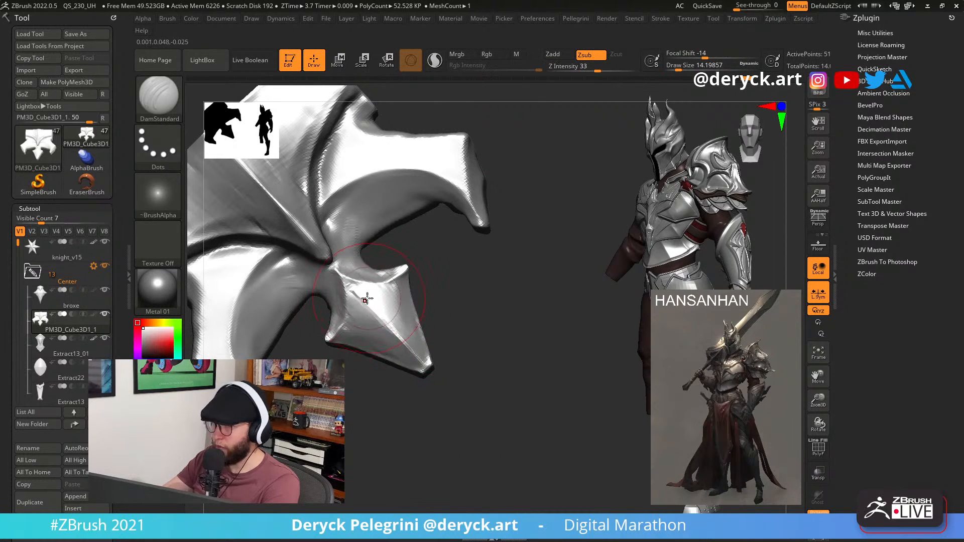
key(bracketleft)
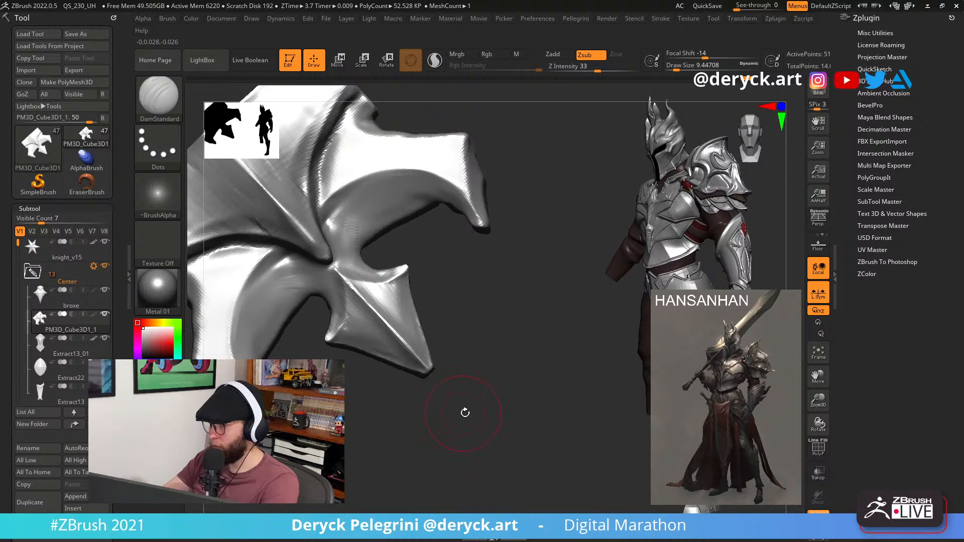
Plane the central spike's facets on both sides of its ridge with Flatten at a draw size of about 9.4.
mouse_move(464, 413)
right_down()
mouse_move(497, 343)
mouse_move(473, 346)
mouse_move(430, 408)
mouse_move(357, 391)
mouse_move(409, 403)
mouse_move(416, 424)
right_up()
key(b)
key(f)
key(l)
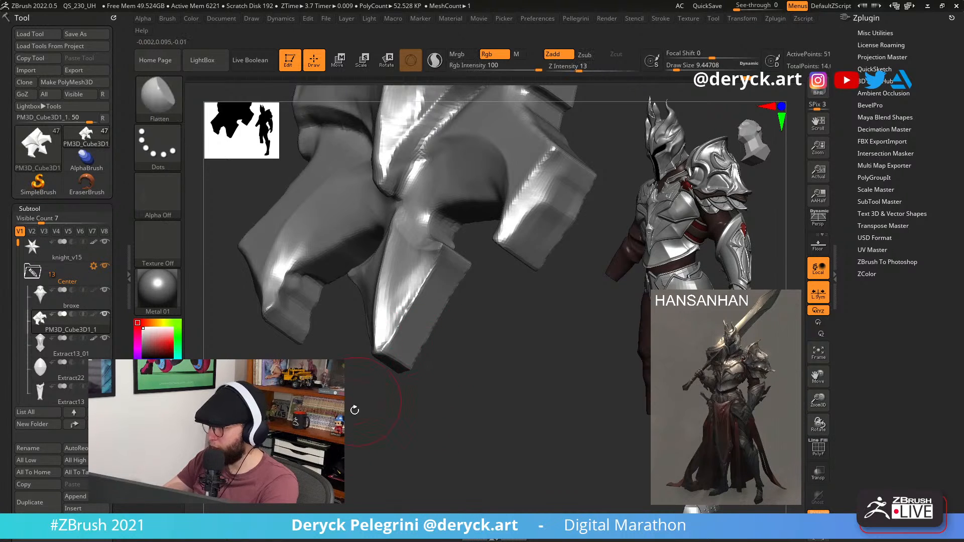
right_drag(354, 410, 408, 331)
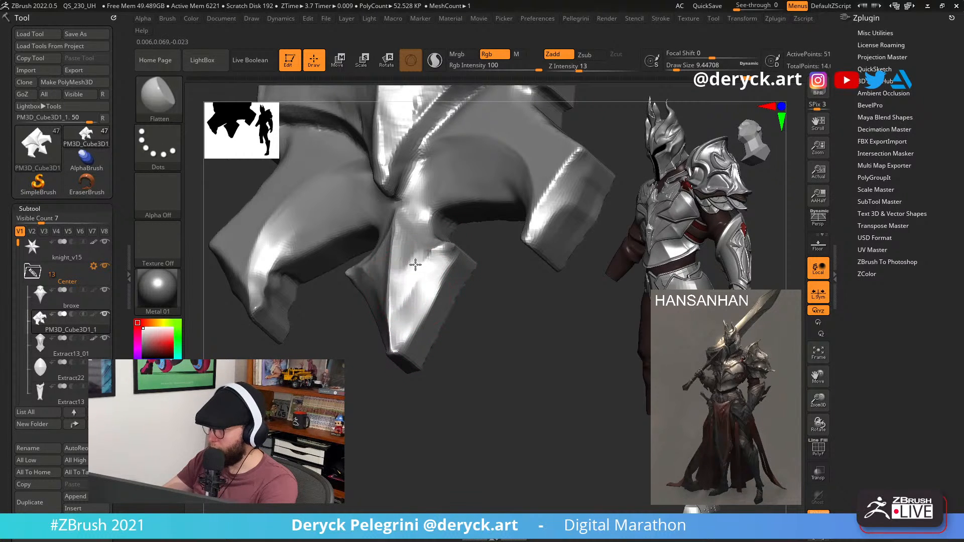
drag(482, 374, 399, 384)
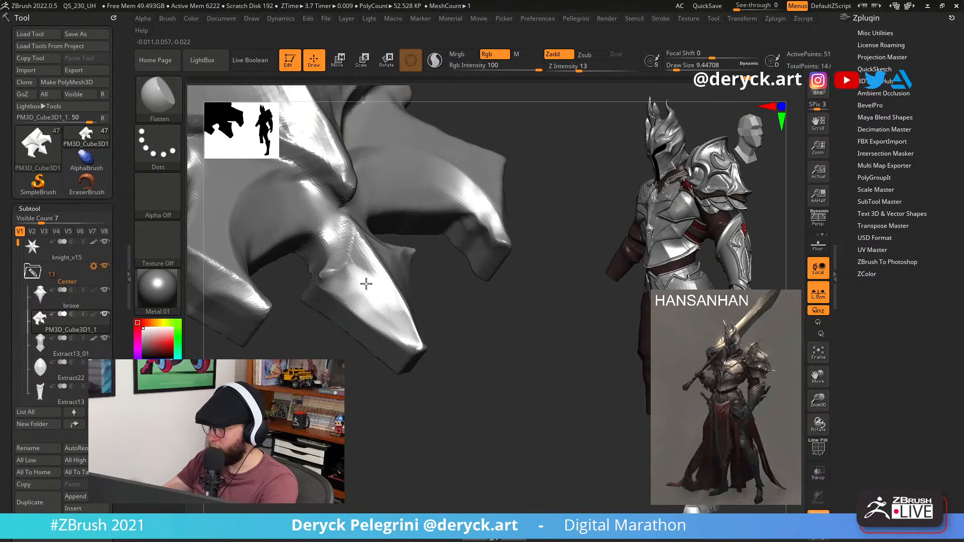
mouse_move(432, 346)
mouse_down()
mouse_move(445, 377)
mouse_move(497, 366)
mouse_move(450, 342)
mouse_up()
Bevel the spike's side shoulders with Flatten at a draw size of about 6.6 and adjust their outline with Move.
key(bracketleft)
drag(450, 256, 463, 287)
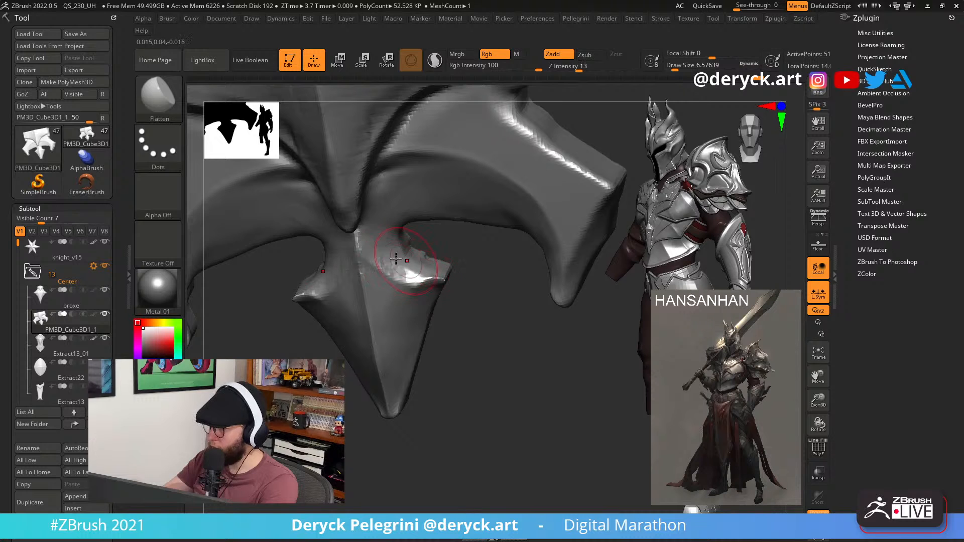
mouse_move(450, 298)
mouse_down()
mouse_move(426, 319)
mouse_move(427, 282)
mouse_move(441, 297)
mouse_move(441, 282)
mouse_up()
key(b)
key(m)
key(v)
Fill the spike's shoulders with ClayBuildup and even them out with Flatten at a draw size of about 9.4.
key(b)
key(c)
key(b)
key(s)
drag(466, 331, 482, 327)
key(s)
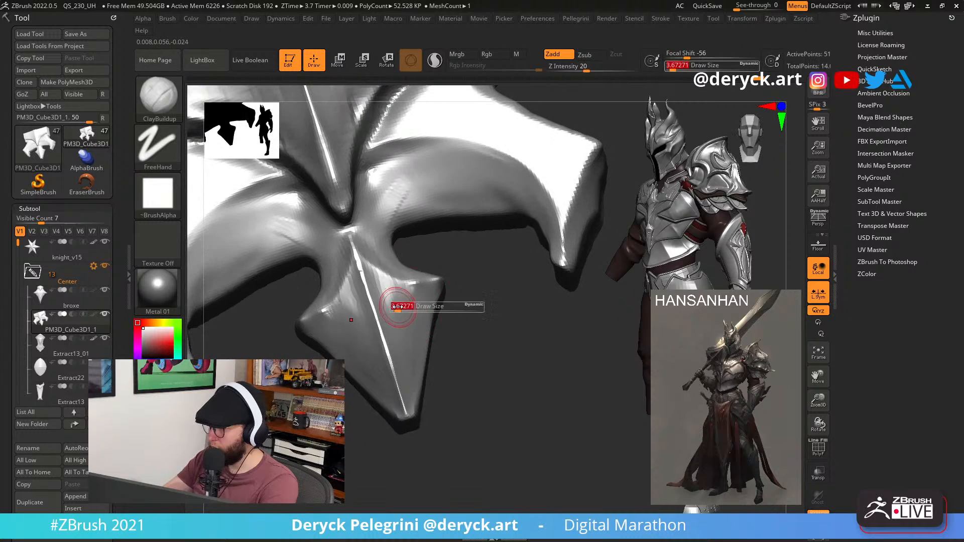
drag(404, 303, 416, 303)
key(s)
key(b)
key(f)
key(l)
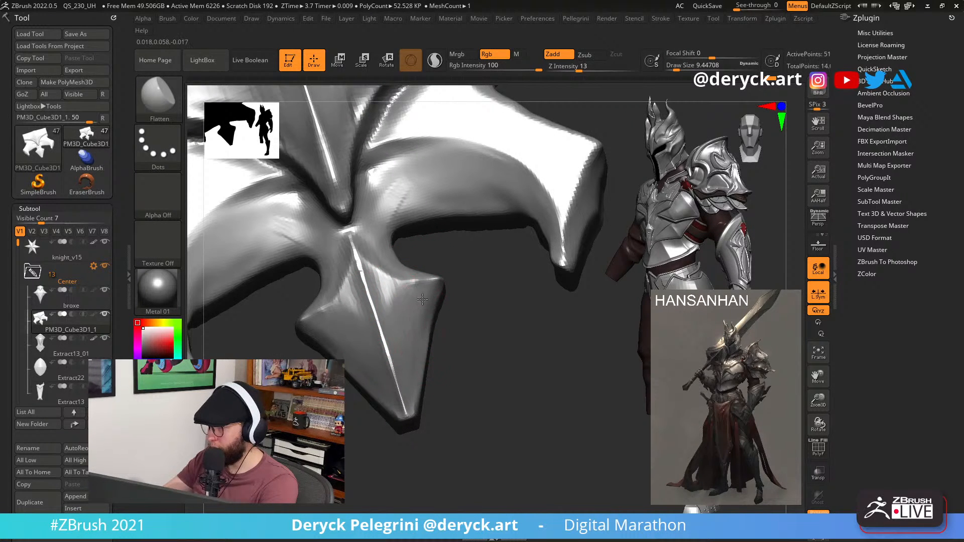
Insert a Cylinder3D subtool scaled down uniformly to about 0.1, leaving only it and the pointed ornament visible.
mouse_move(460, 396)
shift+mouse_down()
mouse_move(453, 420)
mouse_move(393, 413)
mouse_move(430, 403)
mouse_move(412, 395)
shift+mouse_up()
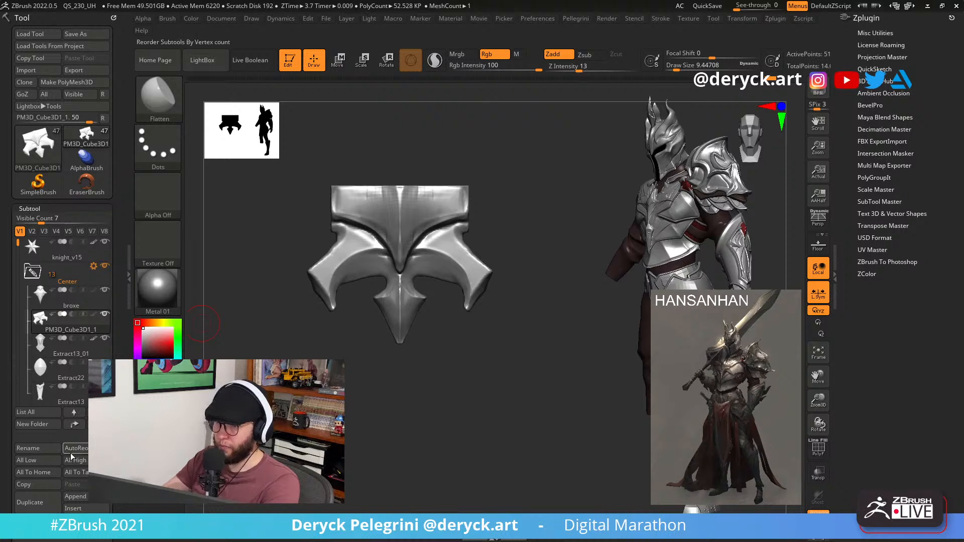
click(83, 509)
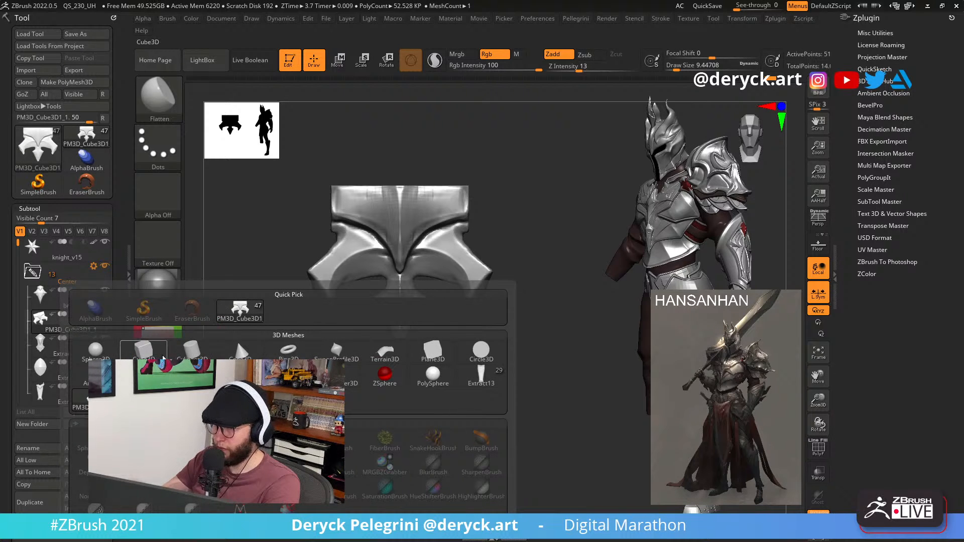
click(192, 351)
key(e)
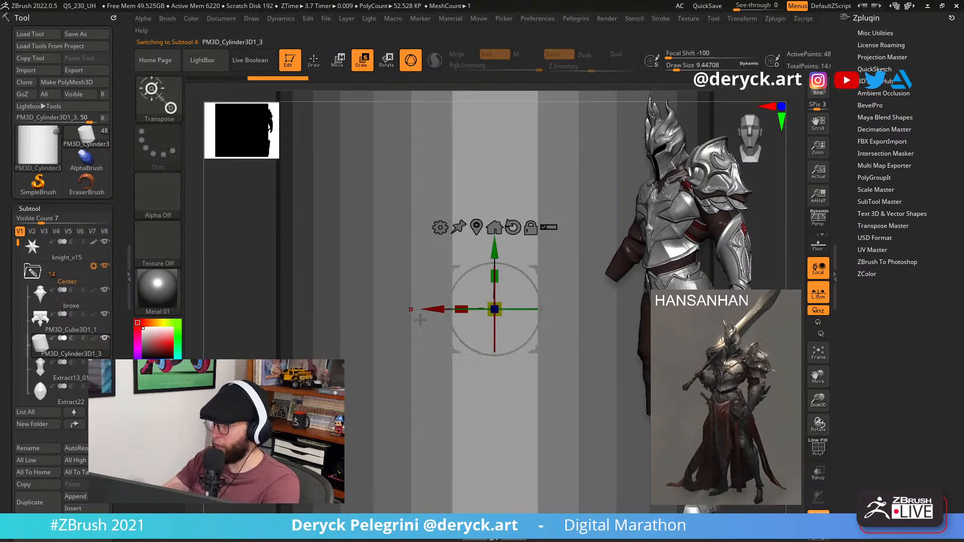
shift+drag(472, 269, 281, 216)
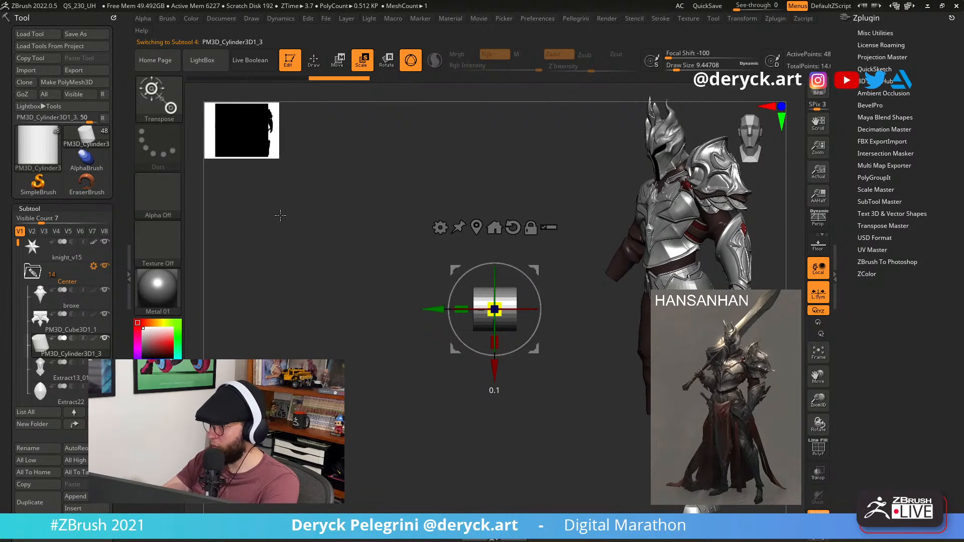
key(alt+s)
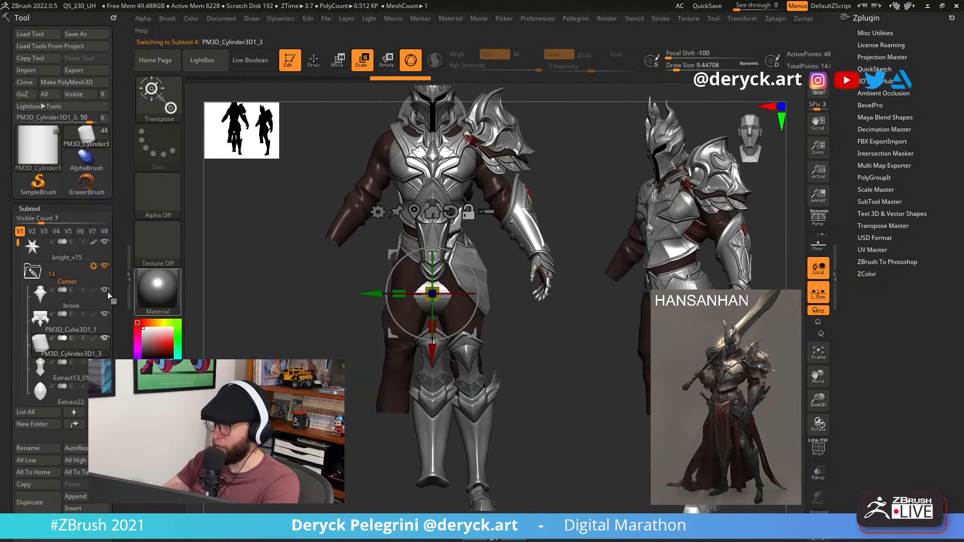
click(105, 337)
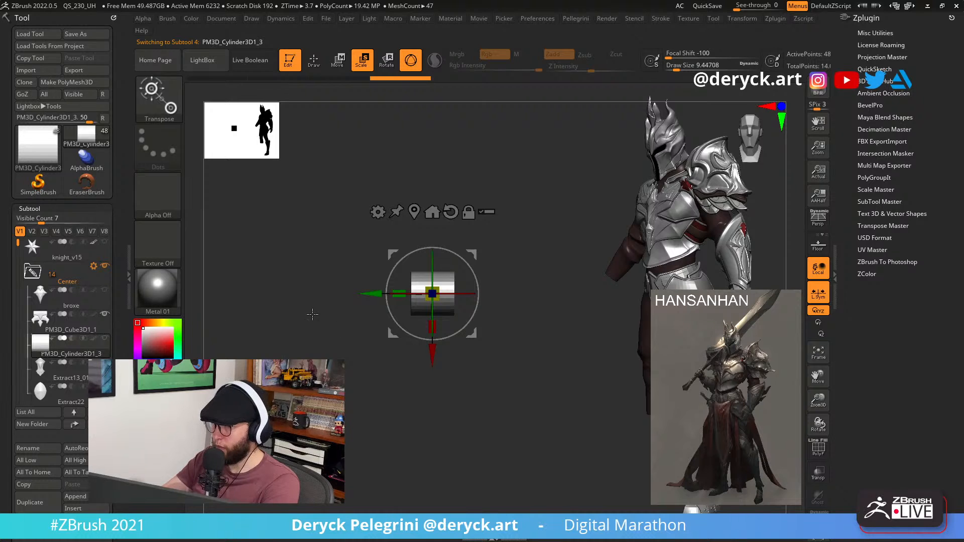
Enlarge the cylinder uniformly until its disc is several times the ornament's height and position it around the ornament.
alt+drag(312, 314, 400, 409)
drag(432, 294, 392, 280)
alt+drag(336, 296, 427, 342)
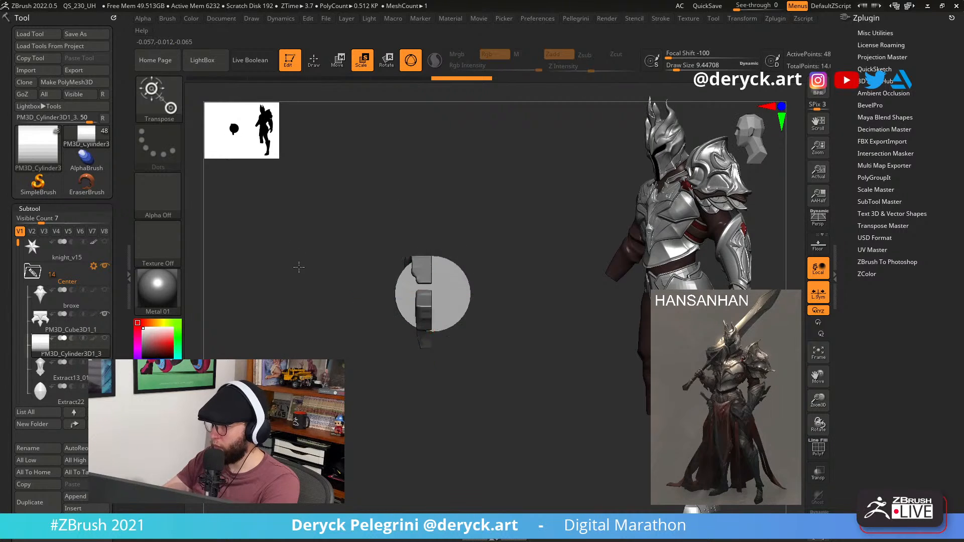
drag(426, 298, 348, 354)
drag(399, 261, 479, 293)
shift+drag(339, 275, 368, 275)
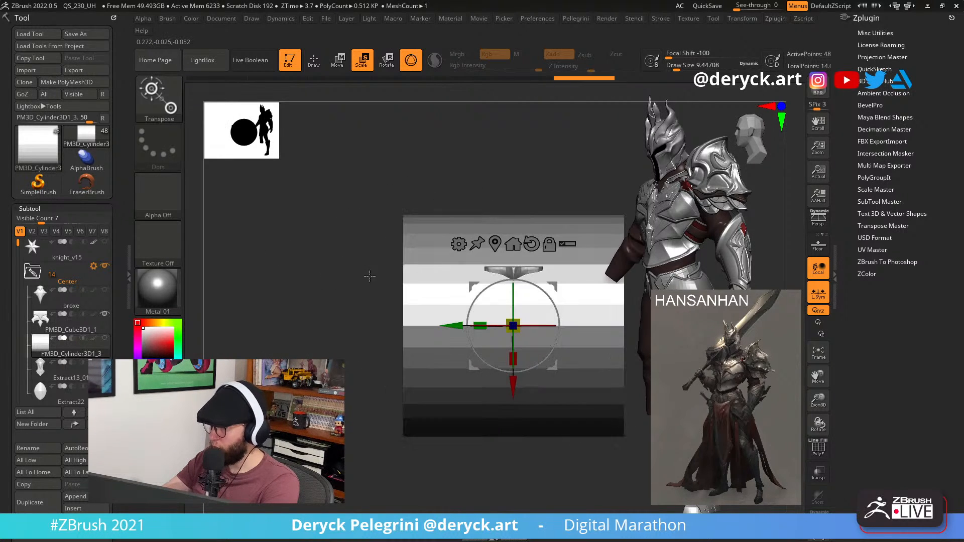
Narrow the cylinder along its axis to roughly the ornament's width and shift it back in depth.
drag(480, 325, 592, 329)
shift+drag(332, 286, 325, 308)
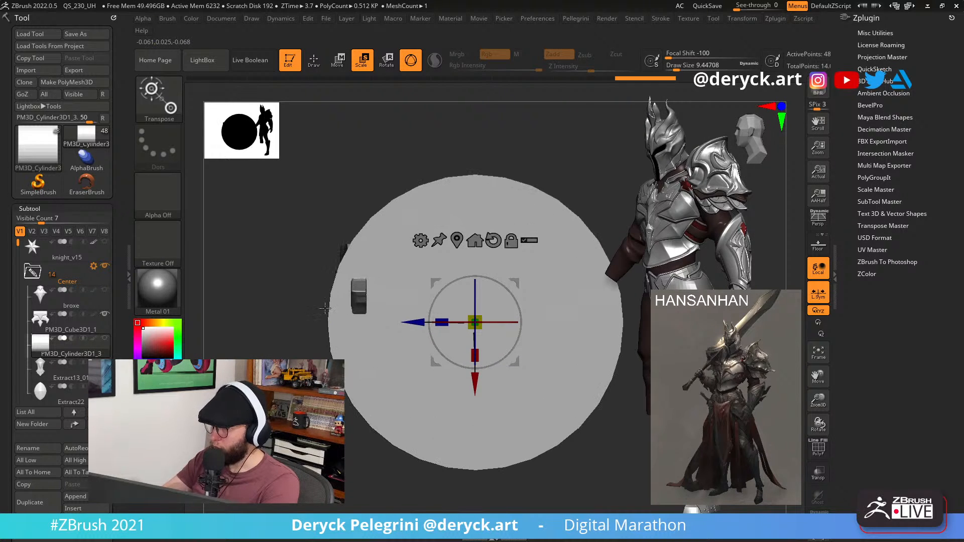
drag(410, 326, 427, 327)
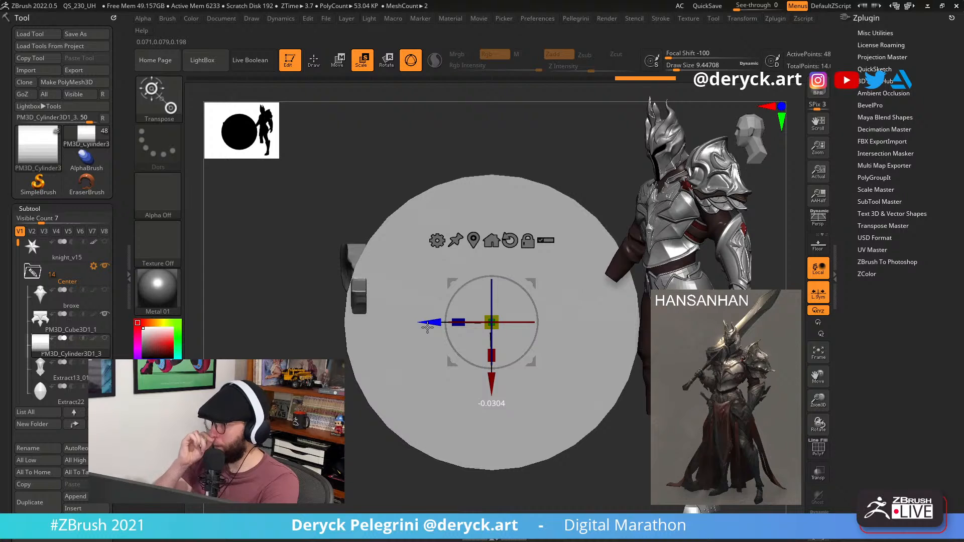
alt+drag(275, 300, 248, 268)
drag(275, 297, 267, 296)
drag(468, 311, 492, 306)
shift+drag(241, 290, 279, 288)
alt+drag(451, 301, 333, 307)
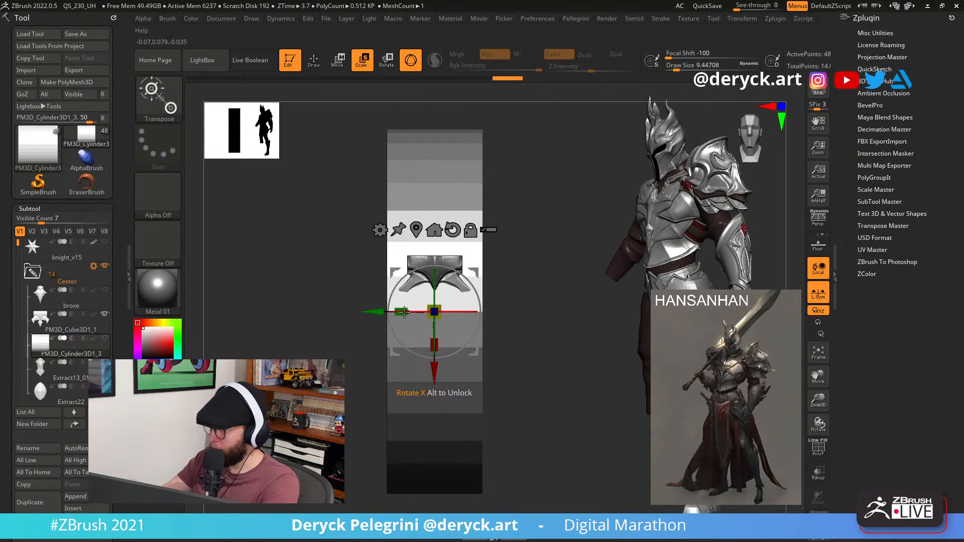
drag(418, 311, 440, 307)
Fine-tune the cylinder's depth so its curved rim sits directly behind the ornament as a narrow band.
drag(289, 295, 357, 299)
alt+drag(606, 469, 425, 460)
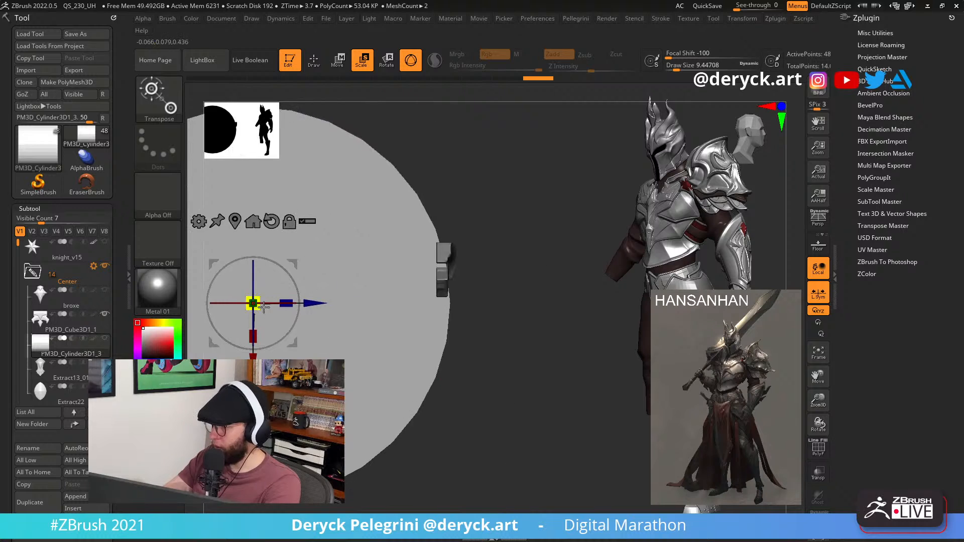
drag(313, 307, 307, 307)
drag(516, 369, 446, 367)
alt+drag(362, 321, 530, 331)
key(q)
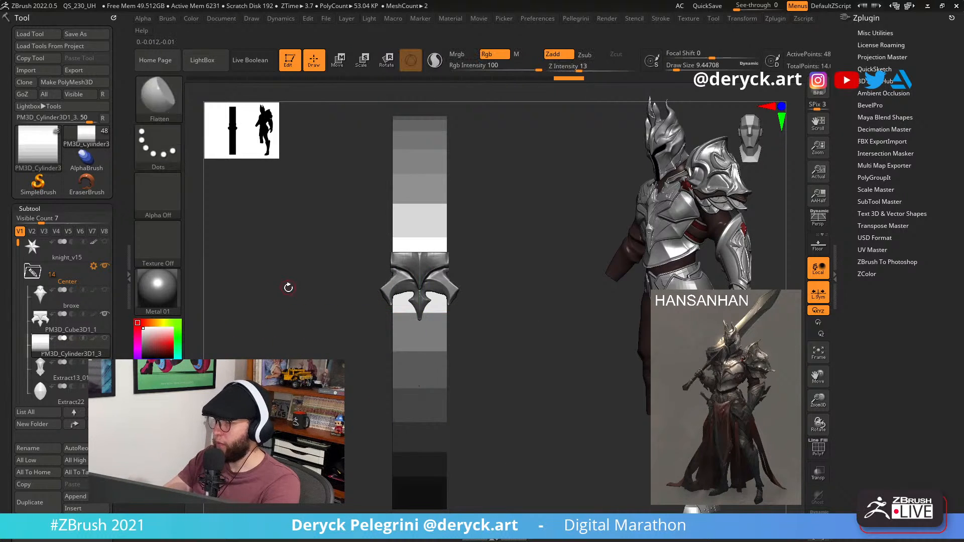
Display the cylinder's polygon wireframe and switch to the ZModeler brush.
key(shift+f)
drag(288, 290, 269, 293)
alt+drag(269, 294, 224, 347)
mouse_move(224, 347)
alt+mouse_down()
mouse_move(340, 350)
mouse_move(318, 396)
alt+mouse_up()
key(b)
key(z)
key(m)
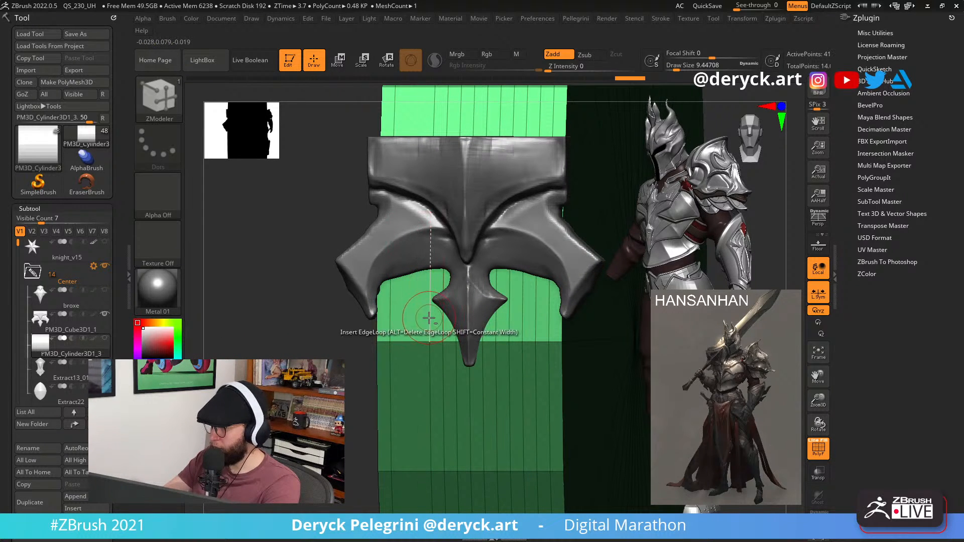
alt+click(443, 326)
key(alt+s)
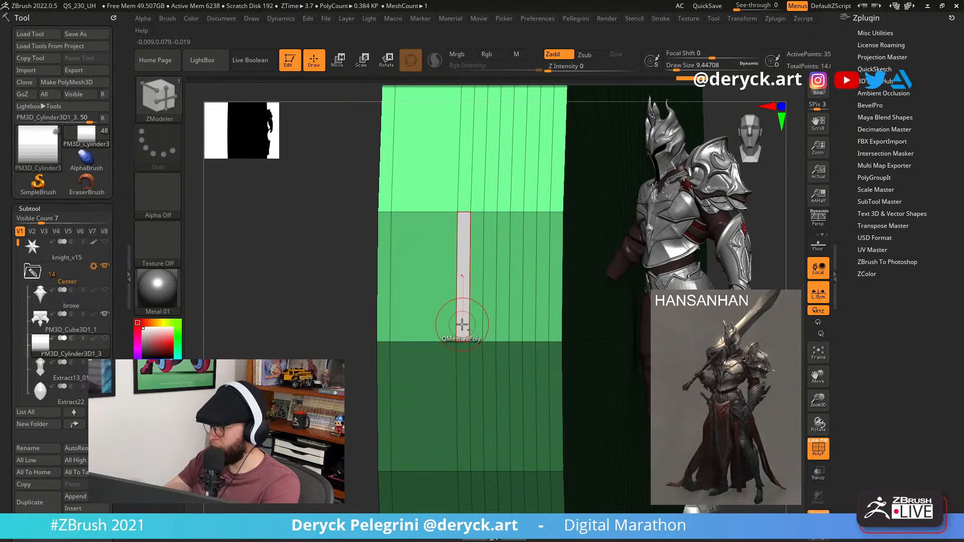
alt+click(456, 324)
shift+drag(262, 273, 277, 281)
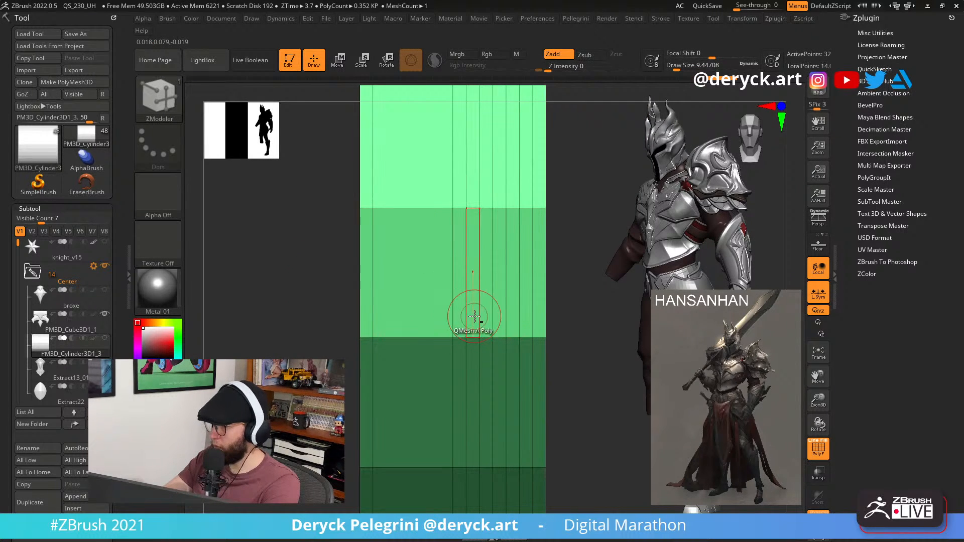
alt+click(453, 314)
key(ctrl+z)
key(ctrl+z)
key(ctrl+z)
key(ctrl+z)
key(ctrl+z)
key(ctrl+z)
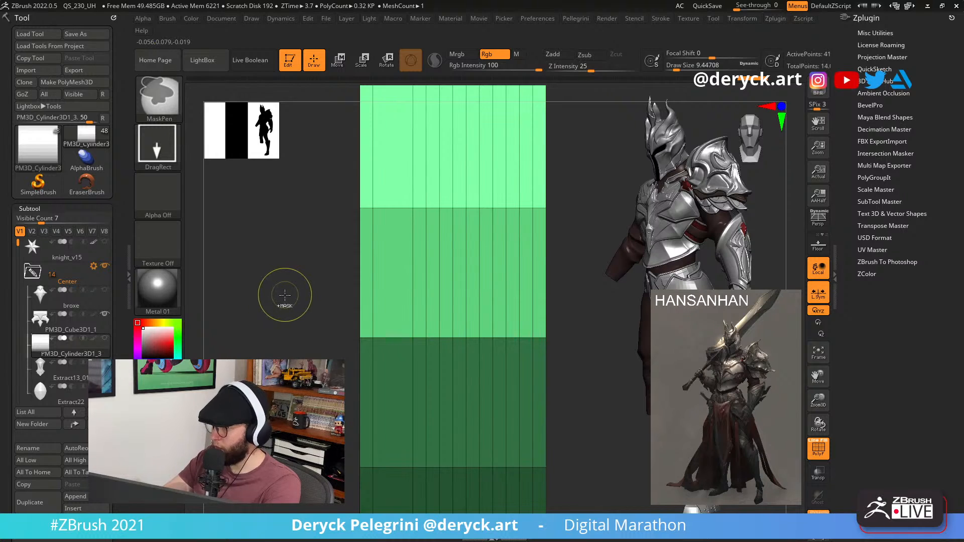
Enable symmetry and delete the surplus edge loops on the cylinder's rim, keeping the centre loop and one near each edge.
key(x)
alt+click(386, 311)
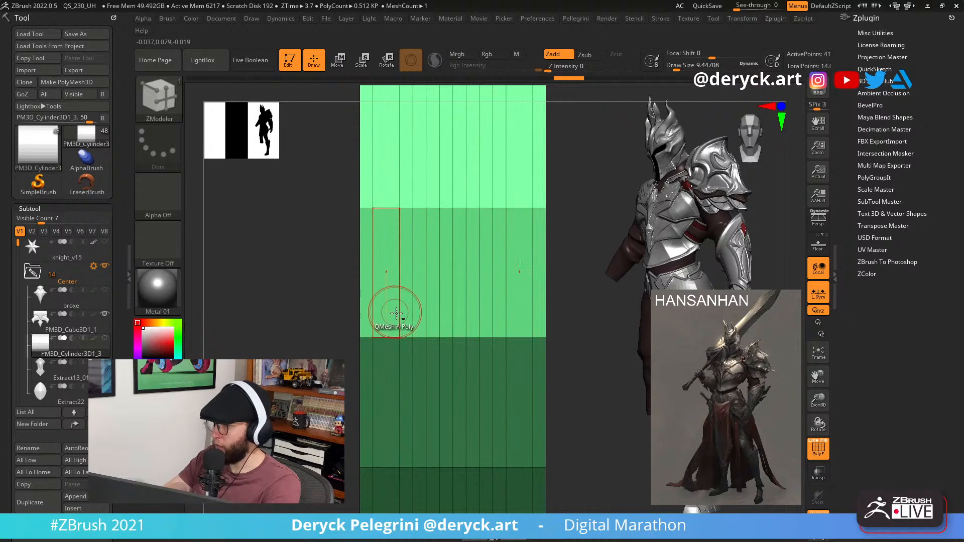
alt+click(400, 314)
alt+click(413, 316)
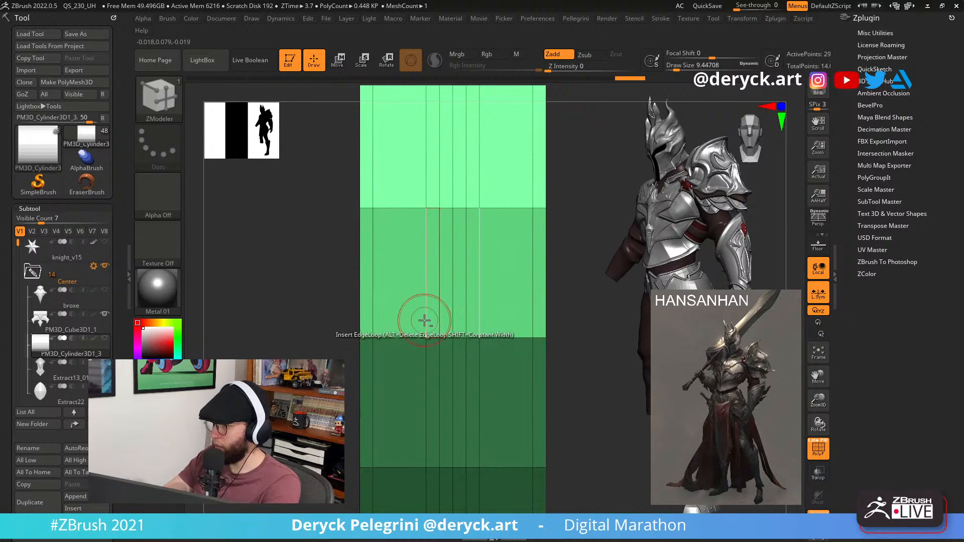
alt+click(427, 319)
alt+click(439, 325)
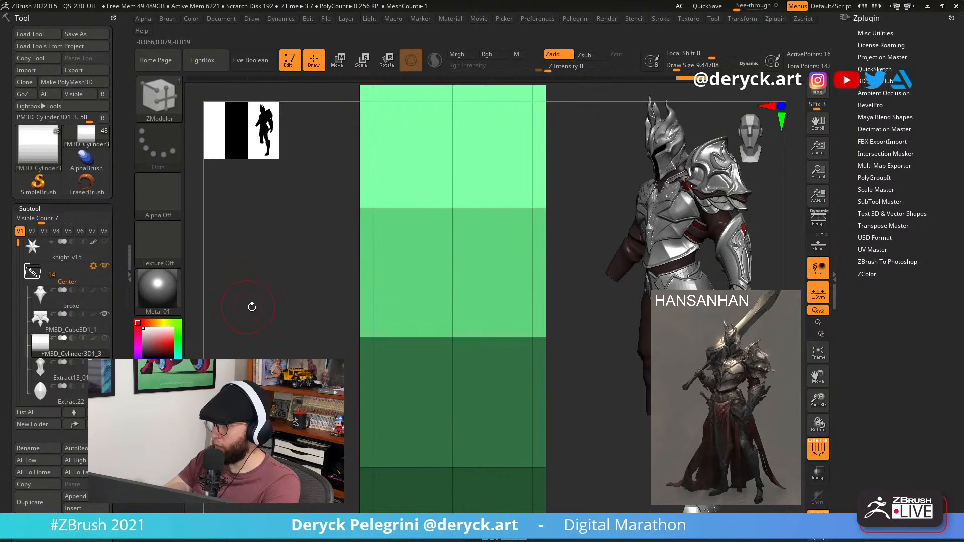
drag(252, 306, 289, 300)
click(278, 319)
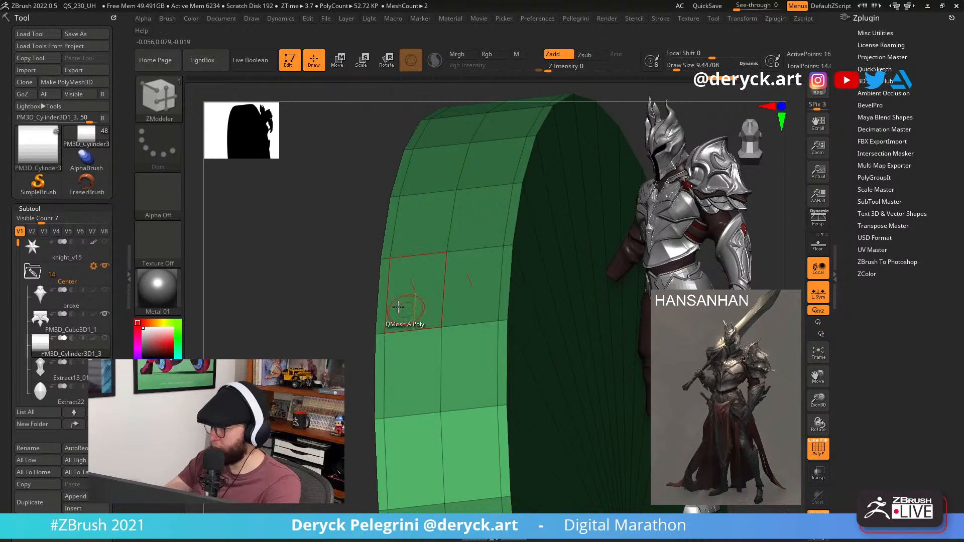
Assign a new polygroup to the rim's two central bands with ZModeler's PolyGroup action targeting Polyloop.
shift+drag(352, 312, 371, 316)
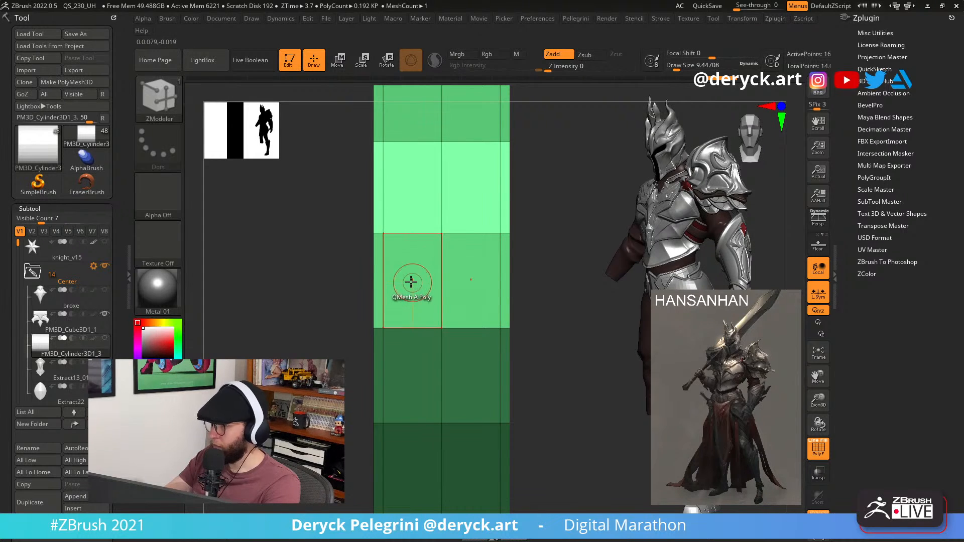
key(space)
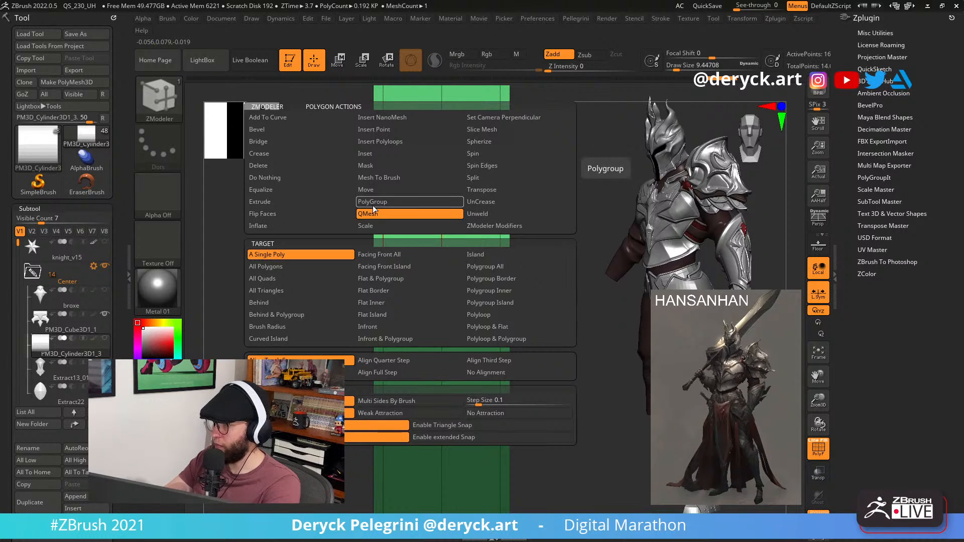
click(373, 203)
click(484, 305)
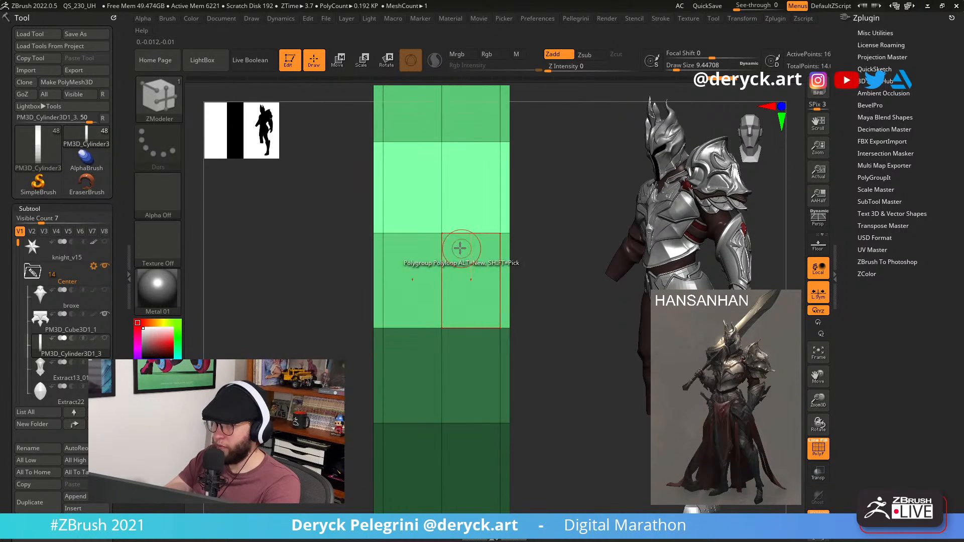
click(421, 269)
Offset the rim's central polygroup with QMesh to form stepped borders and insert supporting edge loops beside them.
drag(293, 267, 321, 306)
key(space)
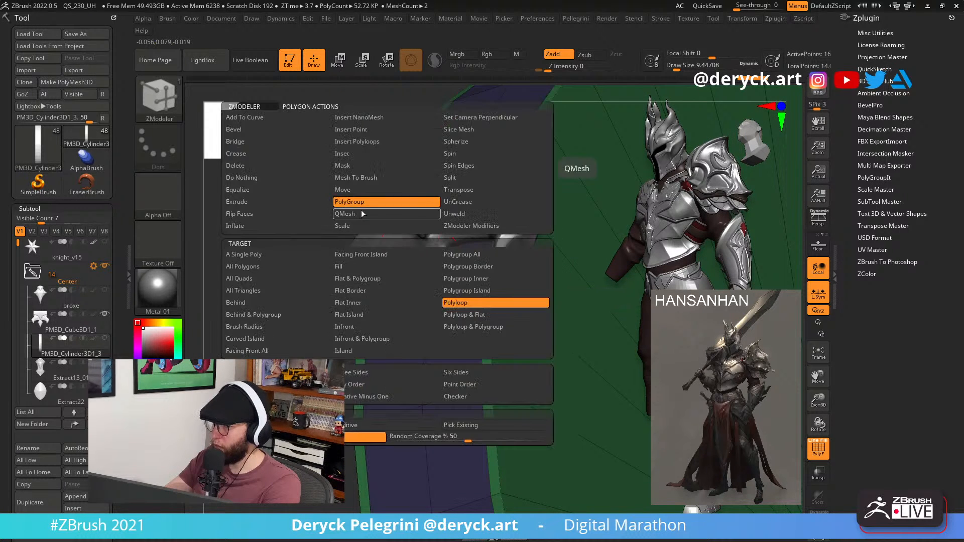
click(387, 200)
click(266, 252)
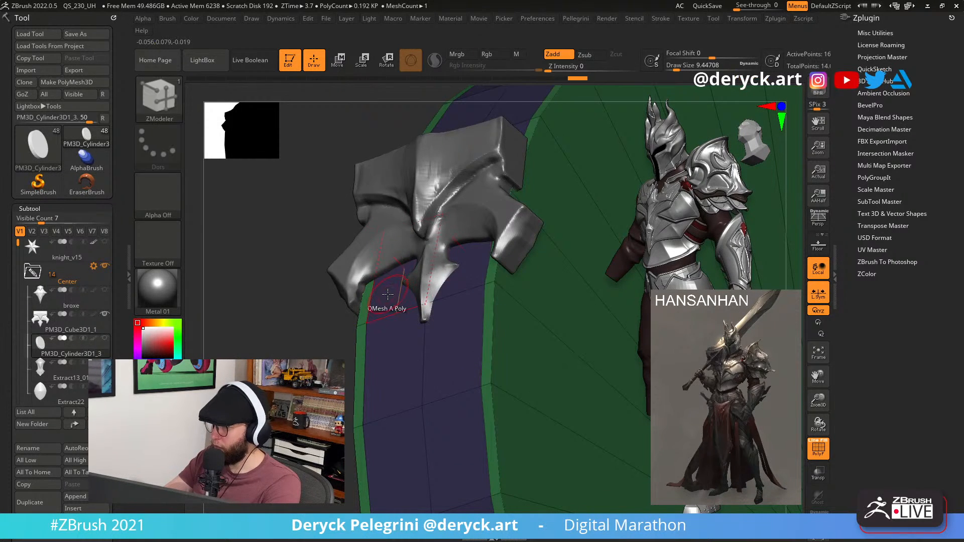
key(space)
click(483, 265)
drag(393, 288, 374, 291)
drag(267, 291, 286, 294)
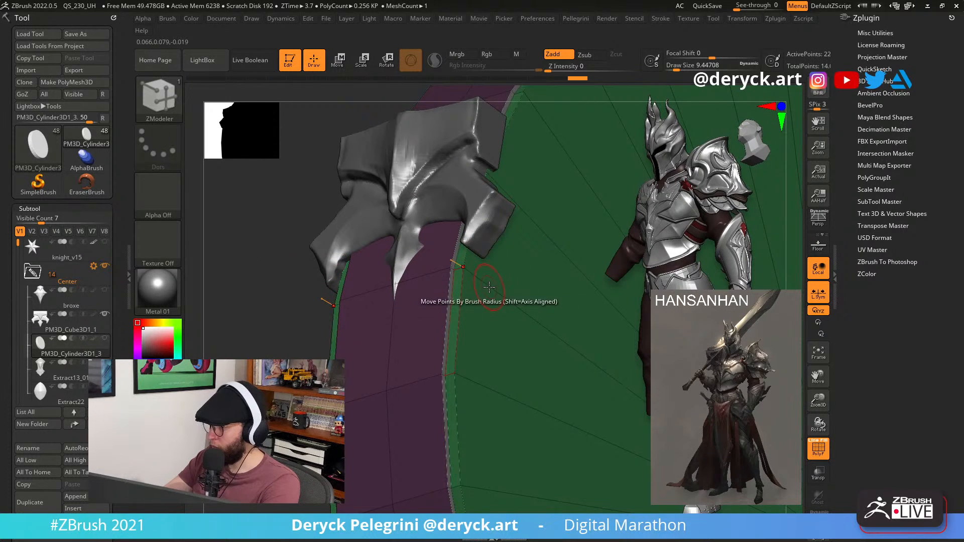
drag(489, 286, 483, 284)
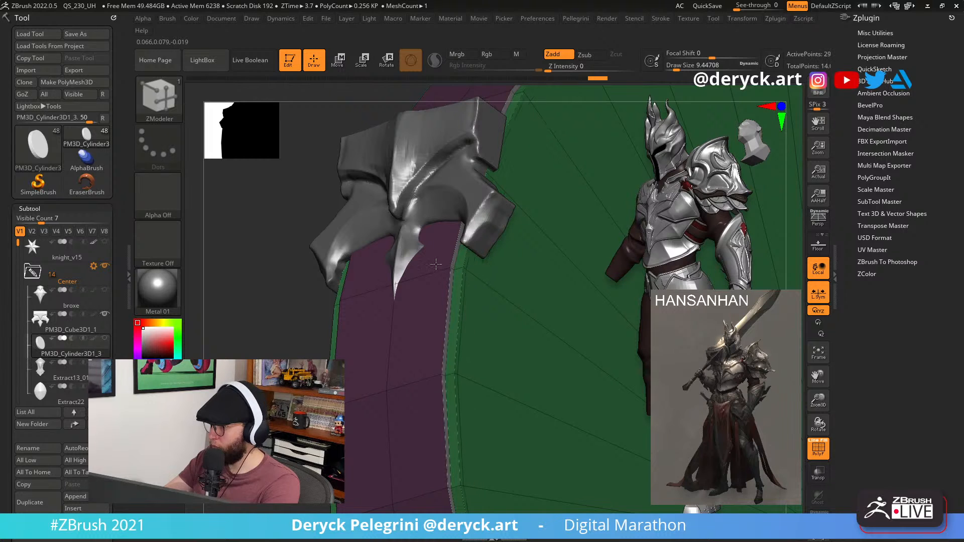
Hide the polygon wireframe and check the whole band behind the ornament from the front.
mouse_move(230, 282)
mouse_down()
mouse_move(262, 351)
mouse_move(510, 301)
mouse_move(512, 315)
mouse_move(230, 279)
mouse_up()
key(shift+f)
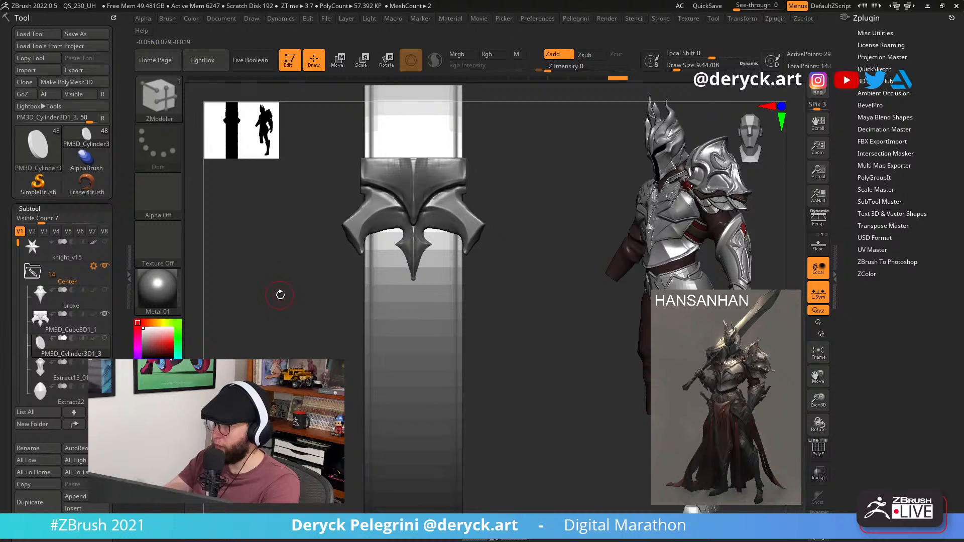
scroll(284, 301, down, 5)
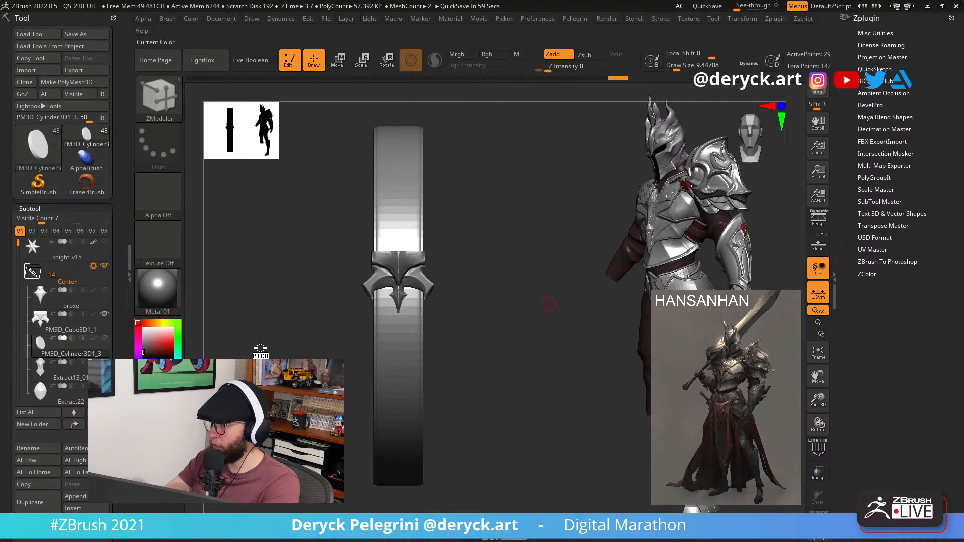
Fill the cylinder band with a dark brown sampled from the reference knight's leather and restore white as the current colour.
drag(260, 348, 704, 196)
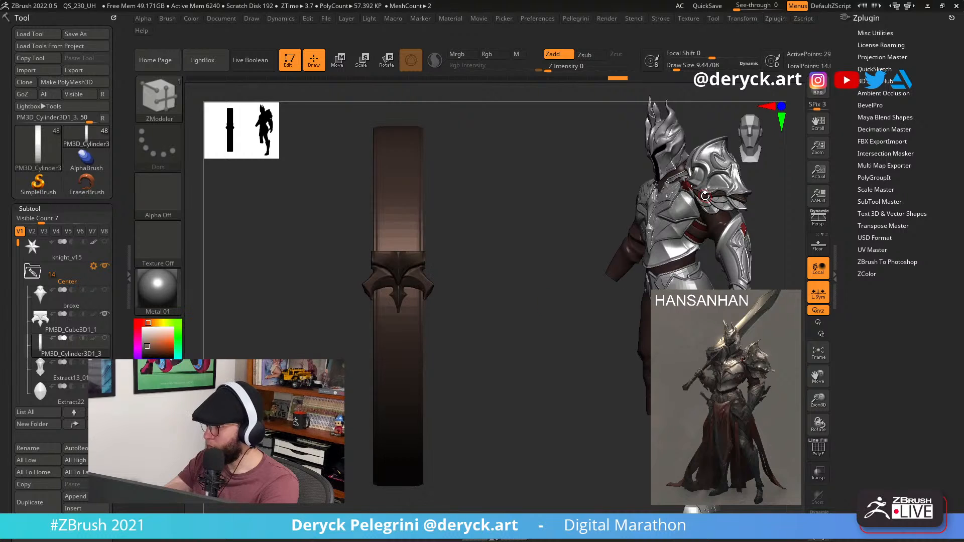
click(193, 19)
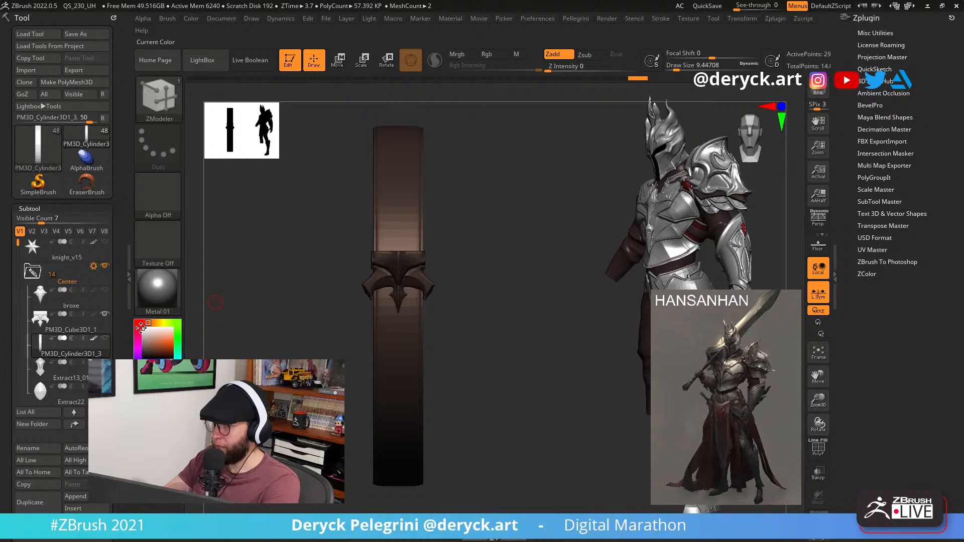
click(141, 327)
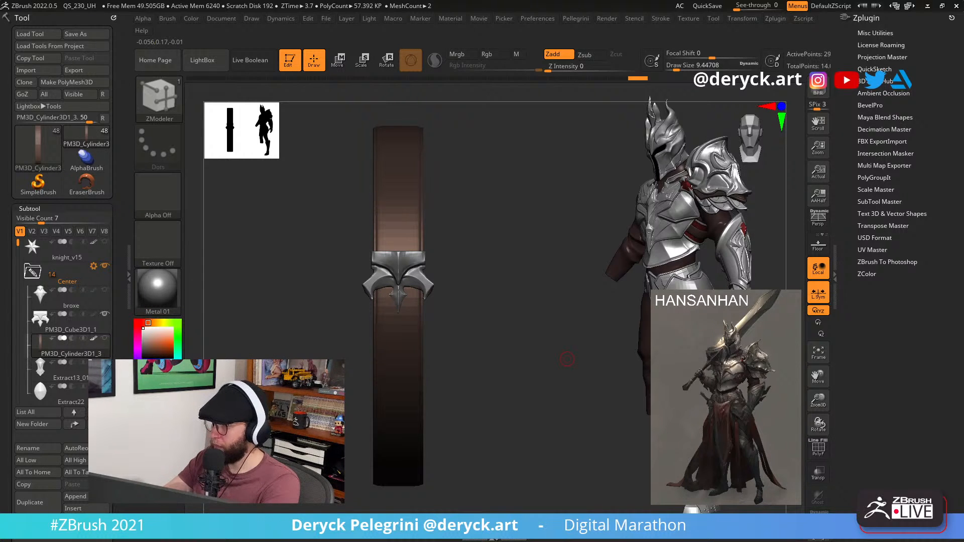
mouse_move(289, 284)
ctrl+right_down()
mouse_move(289, 326)
mouse_move(478, 360)
ctrl+right_up()
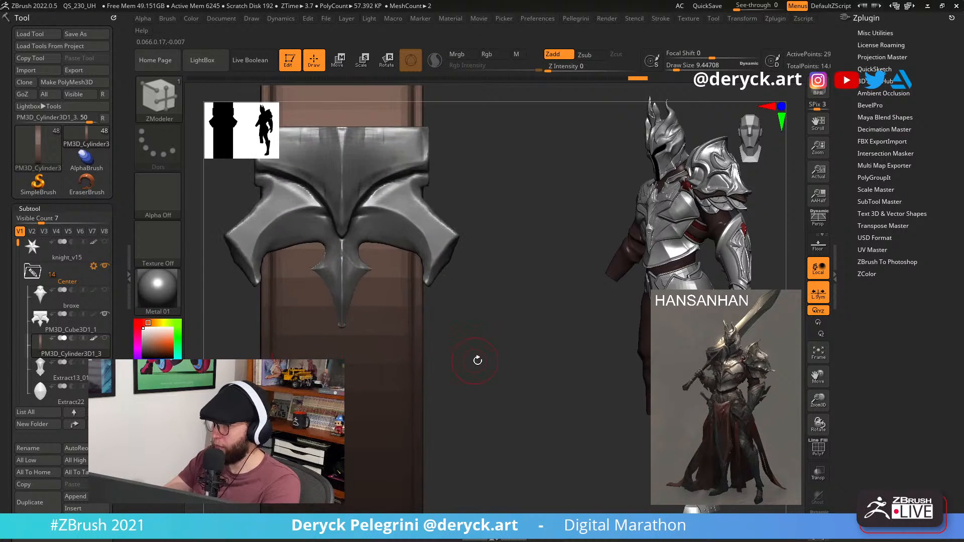
alt+drag(478, 360, 542, 380)
alt+drag(246, 331, 243, 325)
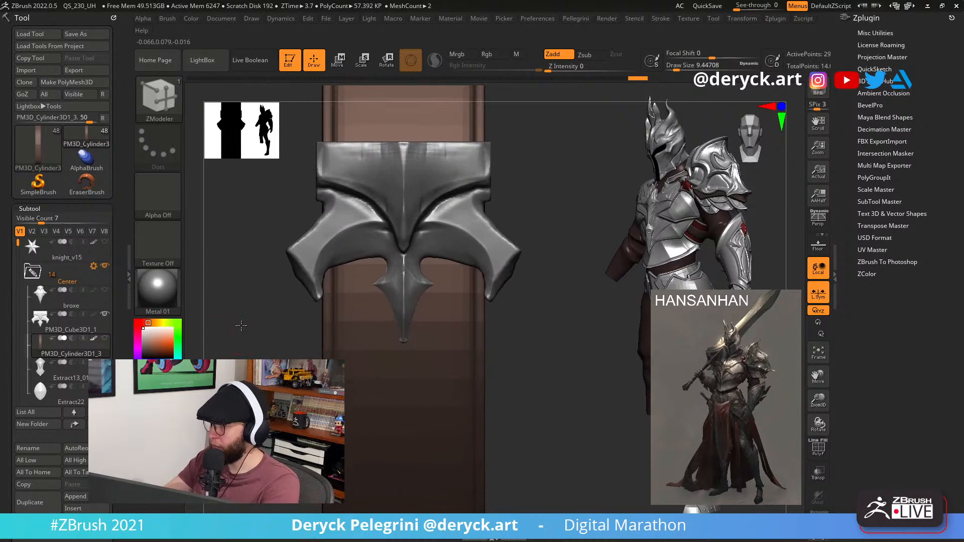
Select the metal ornament on the band and adjust its lower side-claw tips with the Move brush.
alt+click(340, 241)
alt+drag(262, 220, 259, 241)
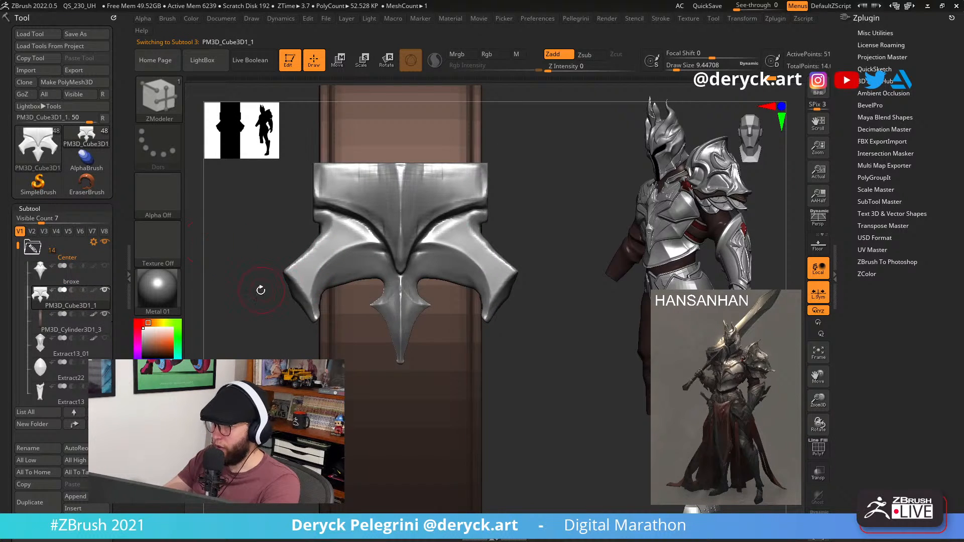
drag(258, 286, 256, 304)
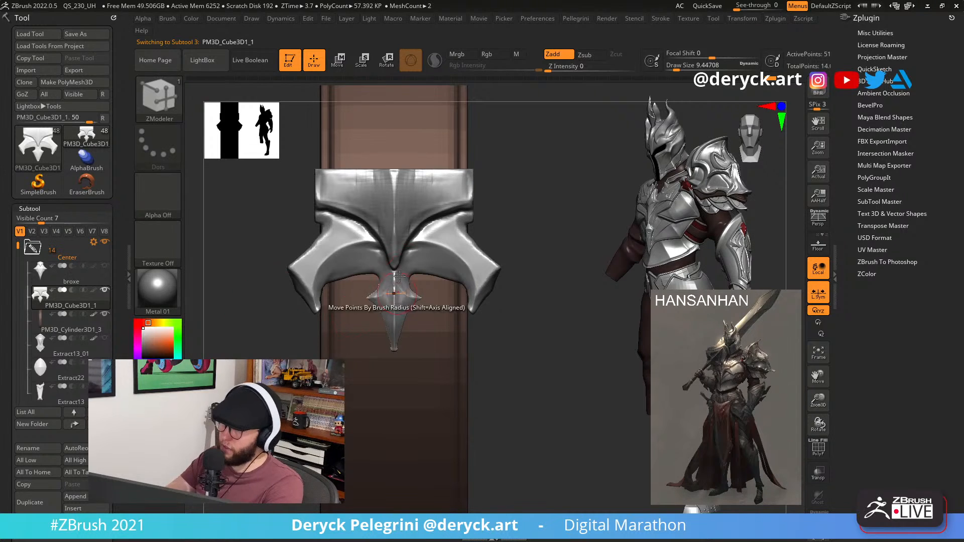
drag(301, 354, 254, 336)
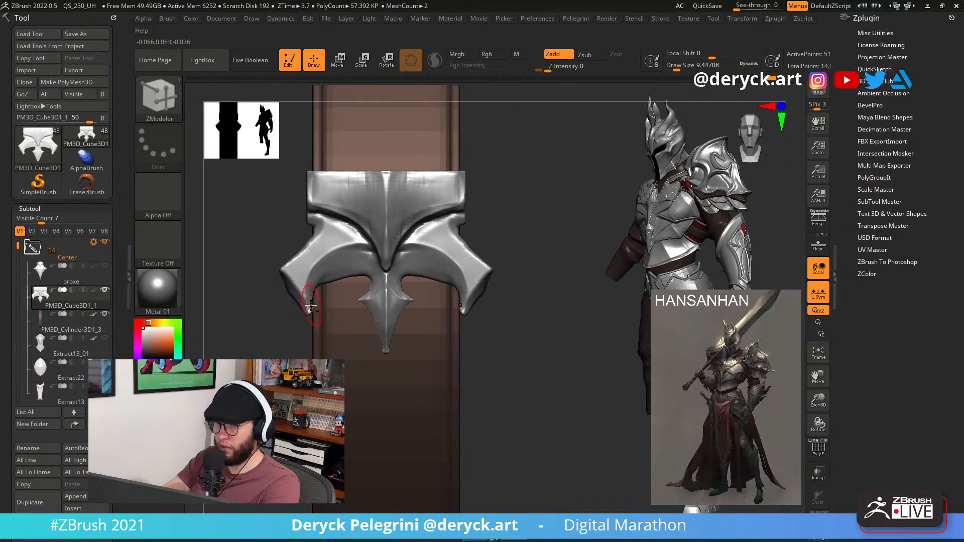
key(b)
key(m)
key(v)
key(s)
click(309, 311)
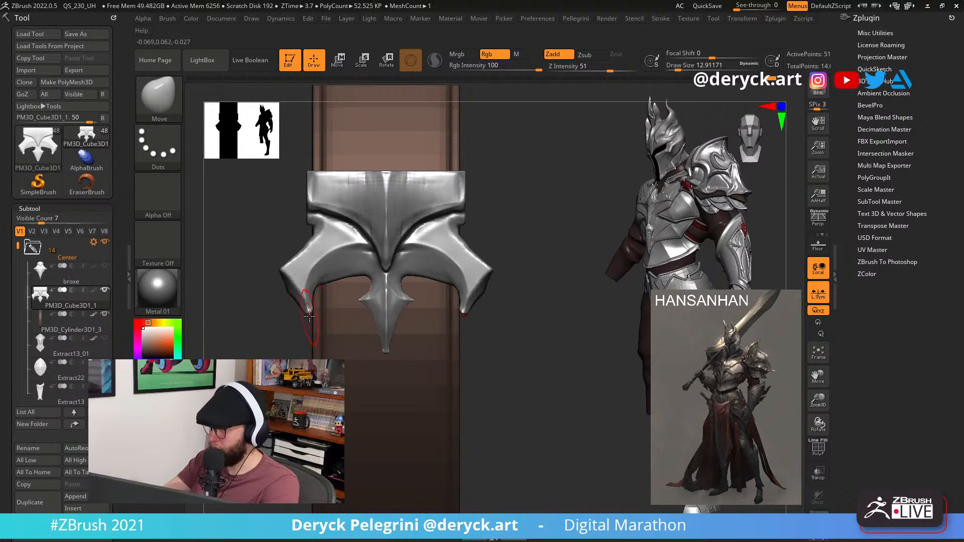
Refine the side claws' pointed tips and outer edges using the Pinch and Move brushes.
key(b)
key(p)
key(i)
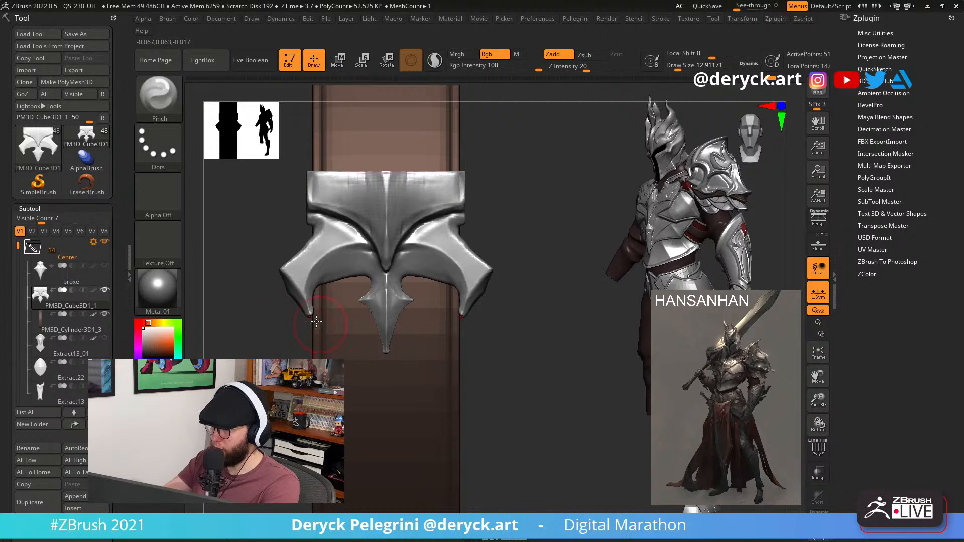
key(b)
key(m)
key(v)
key(b)
key(p)
key(i)
key(b)
key(m)
key(v)
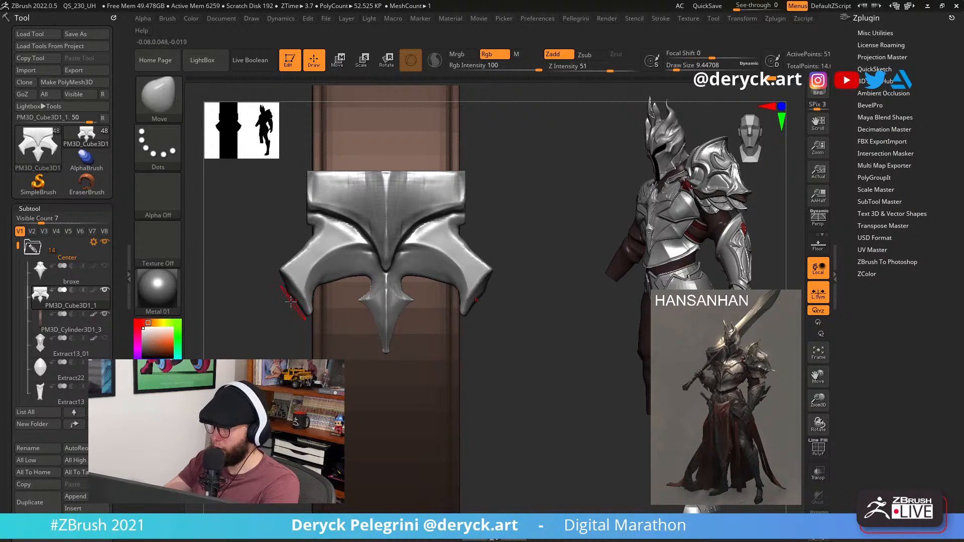
drag(288, 298, 283, 287)
Even out the outer side faces of the ornament's claws with the Flatten brush.
key(b)
key(f)
key(l)
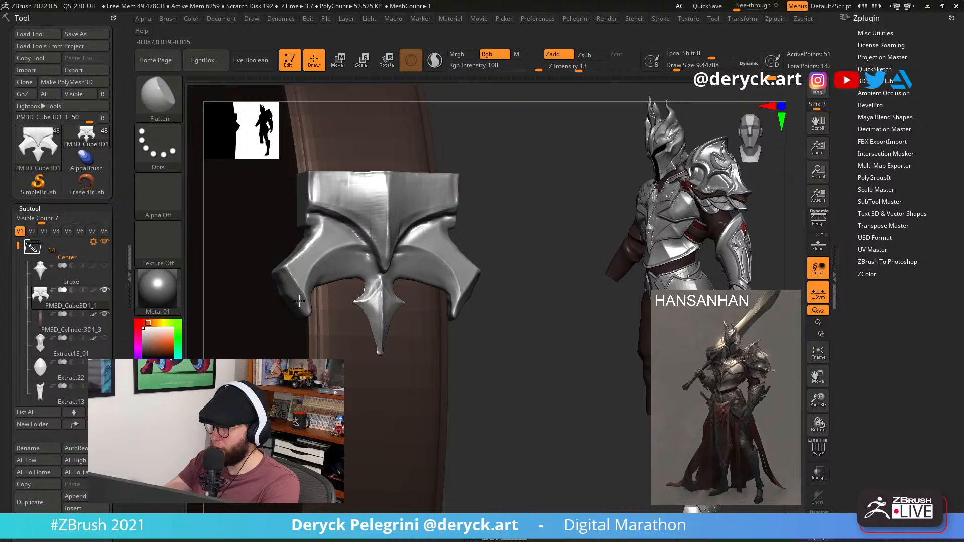
mouse_move(523, 362)
shift+mouse_down()
mouse_move(263, 310)
mouse_move(276, 340)
mouse_move(290, 320)
mouse_move(258, 260)
mouse_move(254, 307)
shift+mouse_up()
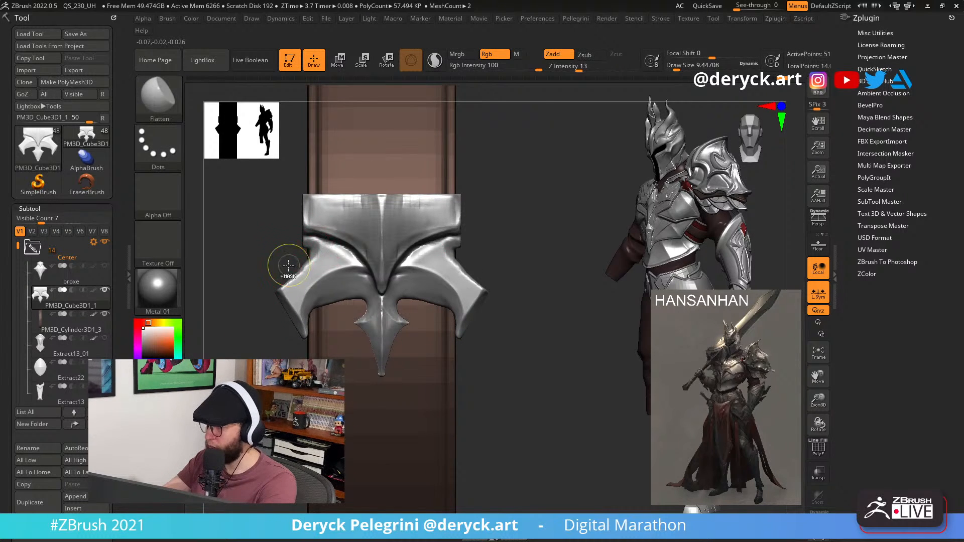
Trim the upper outer edges of the ornament's side wings and flatten the cut faces.
mouse_move(286, 271)
ctrl+shift+mouse_down()
mouse_move(307, 258)
mouse_move(306, 238)
mouse_move(280, 225)
mouse_move(255, 287)
ctrl+shift+mouse_up()
drag(241, 228, 266, 222)
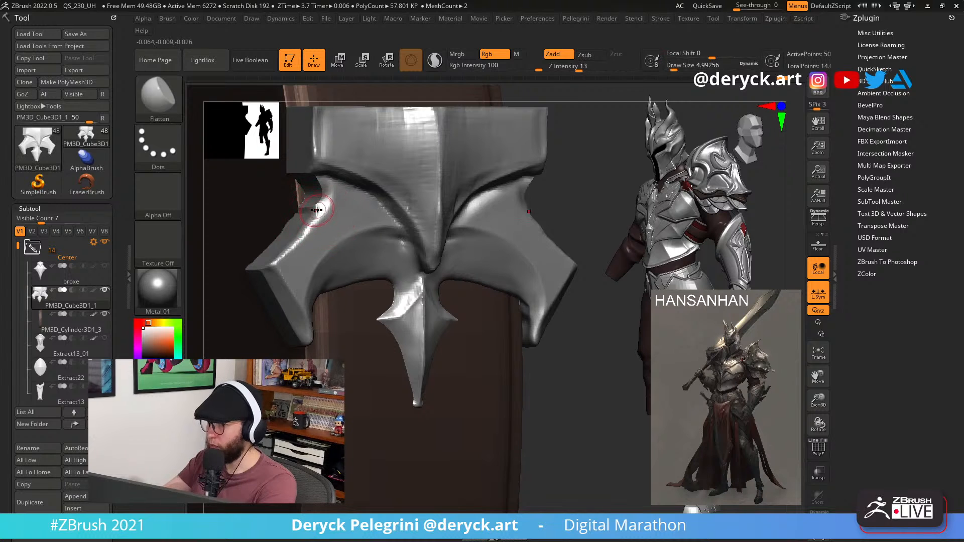
shift+drag(193, 248, 179, 248)
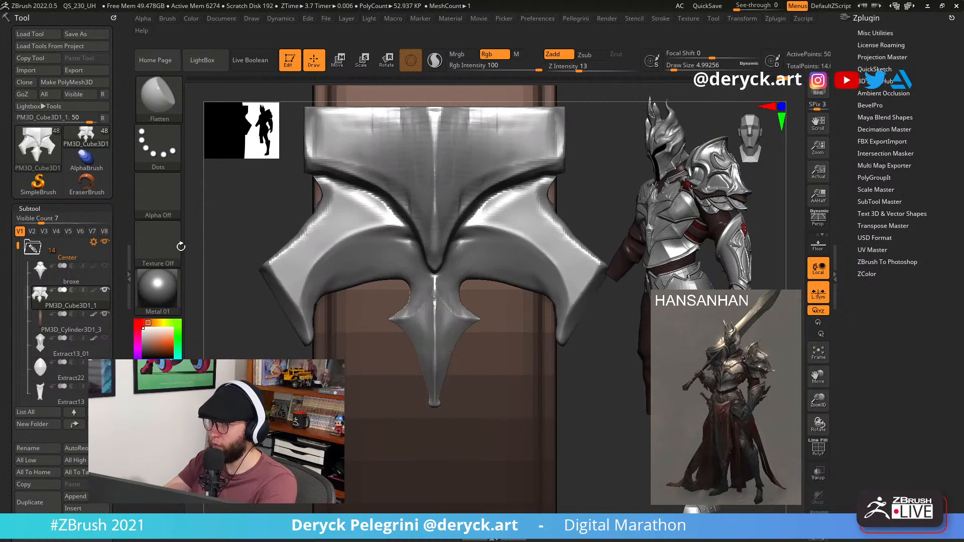
Clean up the notches between the top plate and side wings, flattening and smoothing their edges.
alt+drag(255, 232, 310, 251)
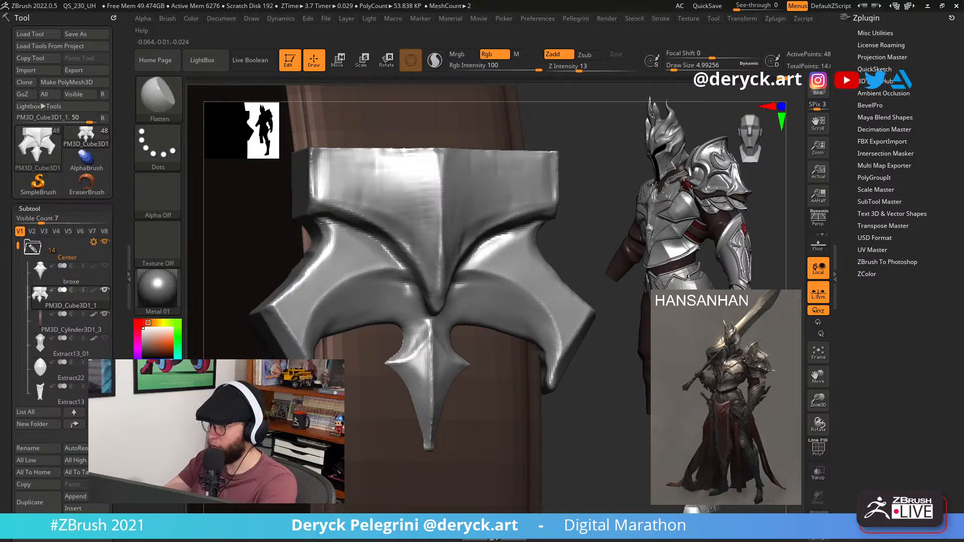
drag(322, 224, 325, 251)
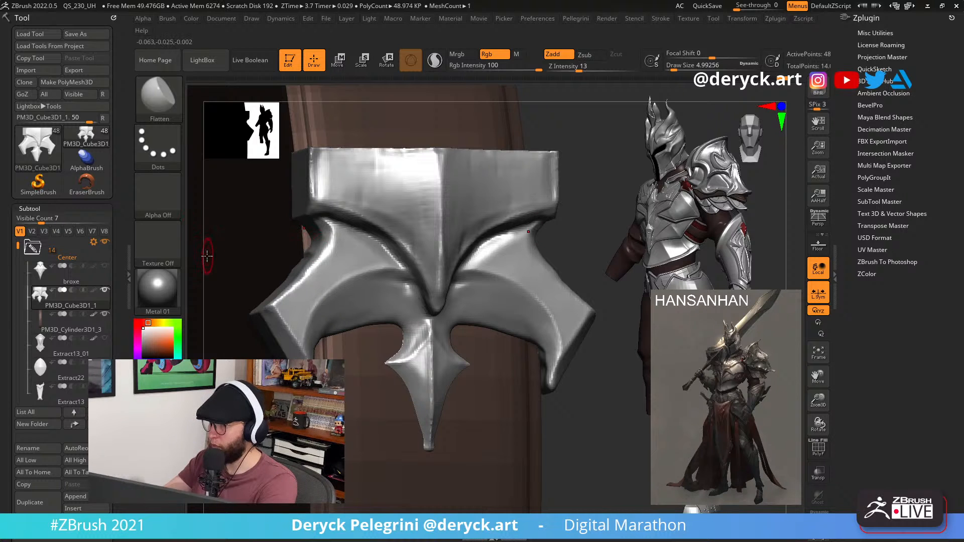
drag(203, 257, 175, 257)
mouse_move(232, 274)
alt+mouse_down()
mouse_move(252, 270)
mouse_move(258, 282)
mouse_move(219, 251)
alt+mouse_up()
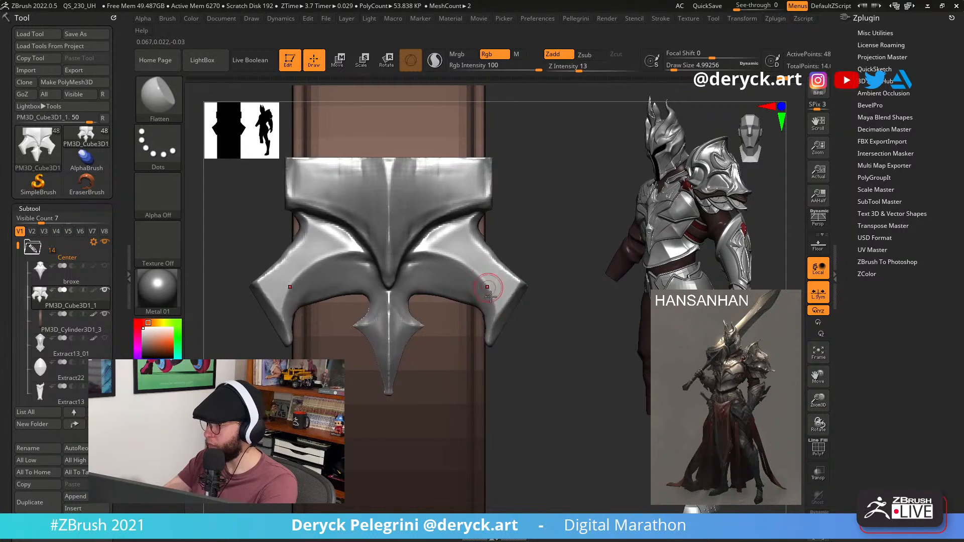
key(shift)
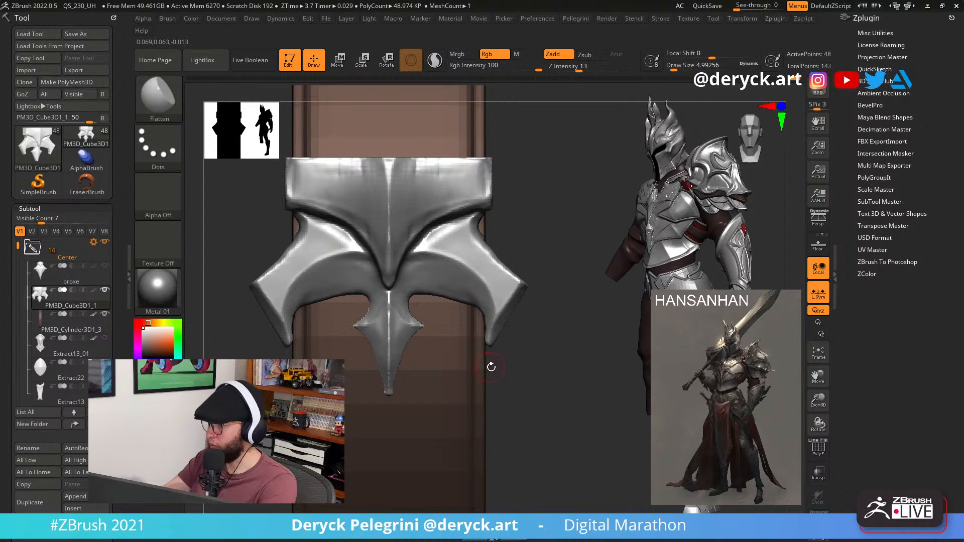
Sharpen the curved grooves between the ornament's top plate and side wings with the DamStandard brush.
drag(490, 367, 504, 336)
key(b)
key(d)
key(s)
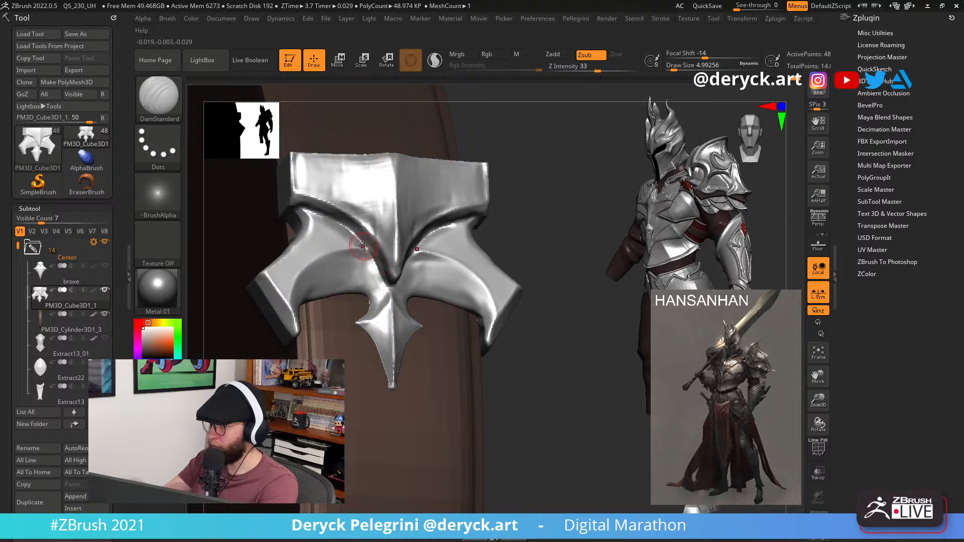
drag(548, 229, 441, 241)
mouse_move(227, 201)
mouse_down()
mouse_move(271, 227)
mouse_move(425, 247)
mouse_move(401, 256)
mouse_up()
Adjust the top plate's form around its central ridge with the Move brush and switch back to DamStandard for creasing.
key(b)
key(m)
key(v)
key(s)
drag(451, 223, 389, 233)
key(b)
key(d)
key(s)
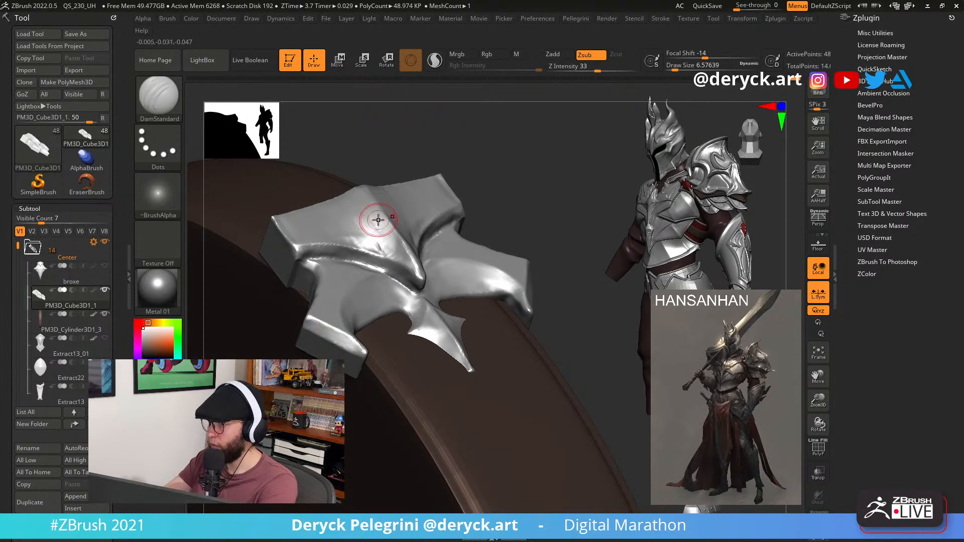
Sharpen the crease between the belt ornament's upper plate and side wings with the Pinch brush.
key(b)
key(p)
key(i)
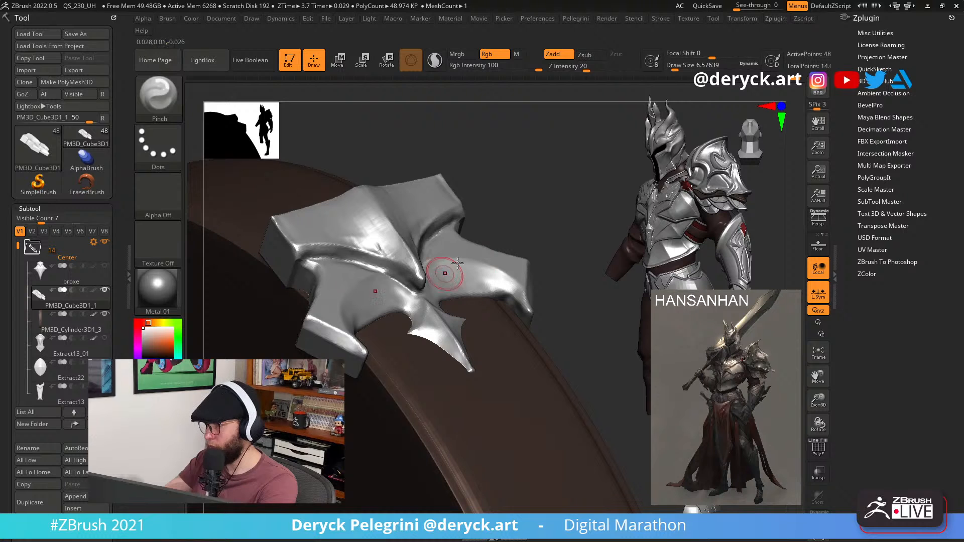
drag(560, 251, 478, 260)
mouse_move(253, 275)
mouse_down()
mouse_move(285, 266)
mouse_move(239, 269)
mouse_up()
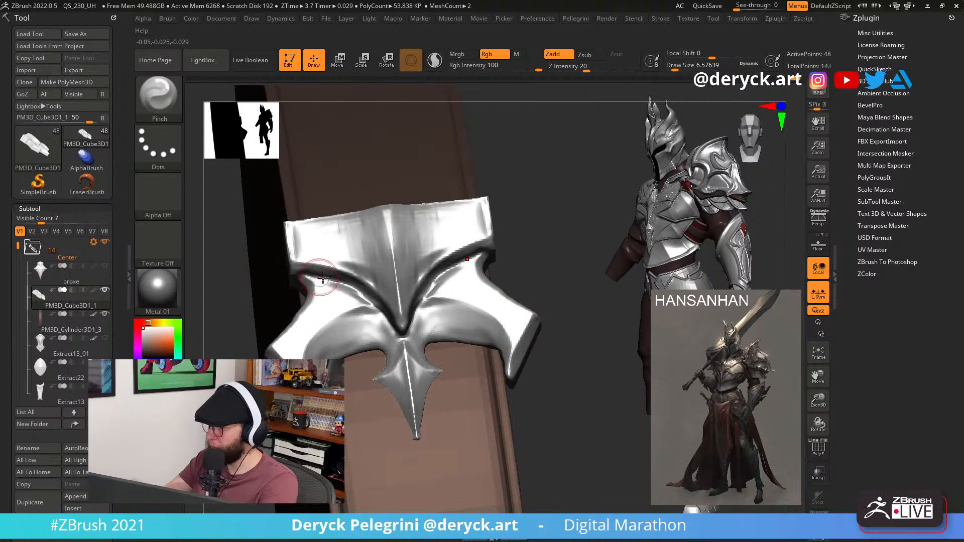
Even out the surface around the ornament's central V crease with the Flatten brush.
key(b)
key(f)
key(l)
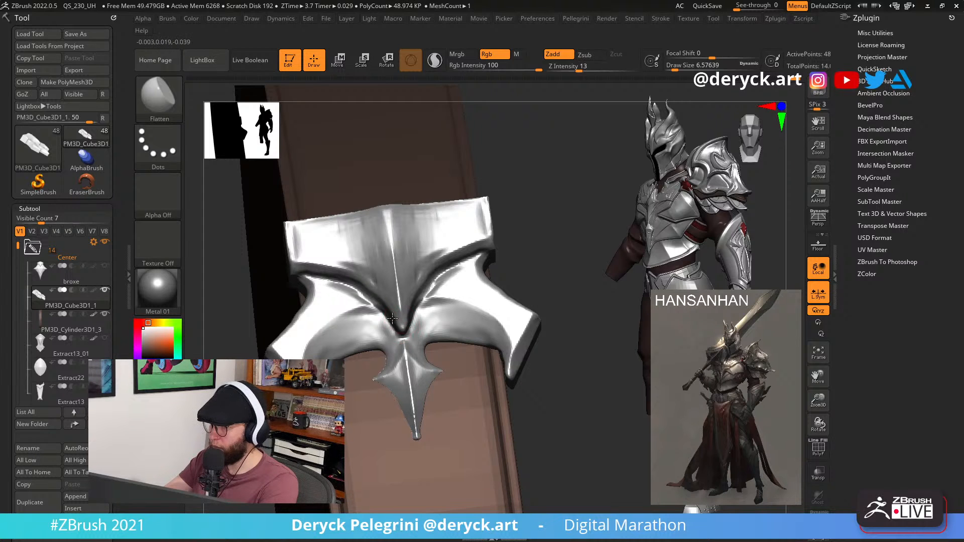
mouse_move(237, 308)
shift+mouse_down()
mouse_move(217, 314)
mouse_move(223, 295)
shift+mouse_up()
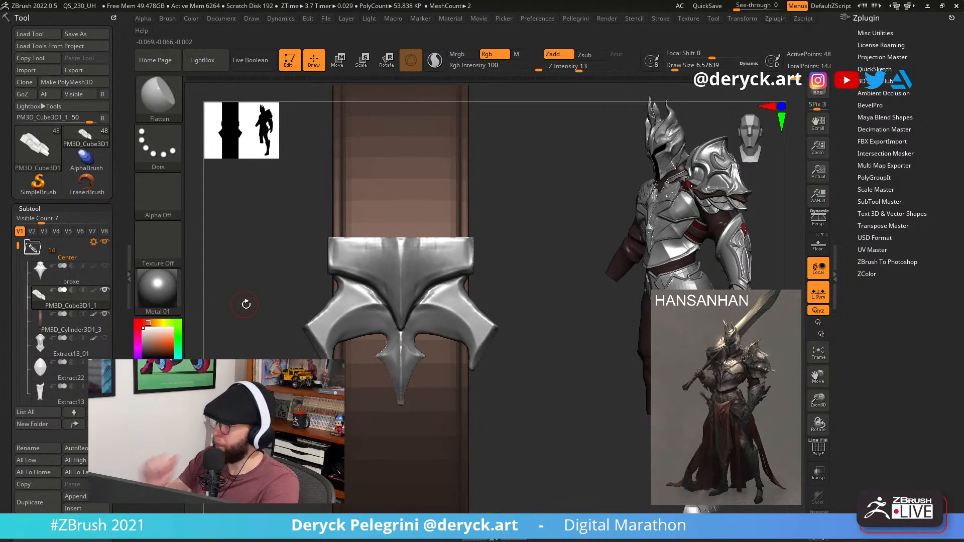
Widen the ornament's lower central spike with the Move brush at a draw size of about 12.9.
mouse_move(258, 321)
mouse_down()
mouse_move(231, 326)
mouse_move(243, 314)
mouse_move(467, 331)
mouse_move(381, 314)
mouse_move(321, 316)
mouse_up()
key(b)
key(m)
key(v)
key(s)
click(357, 309)
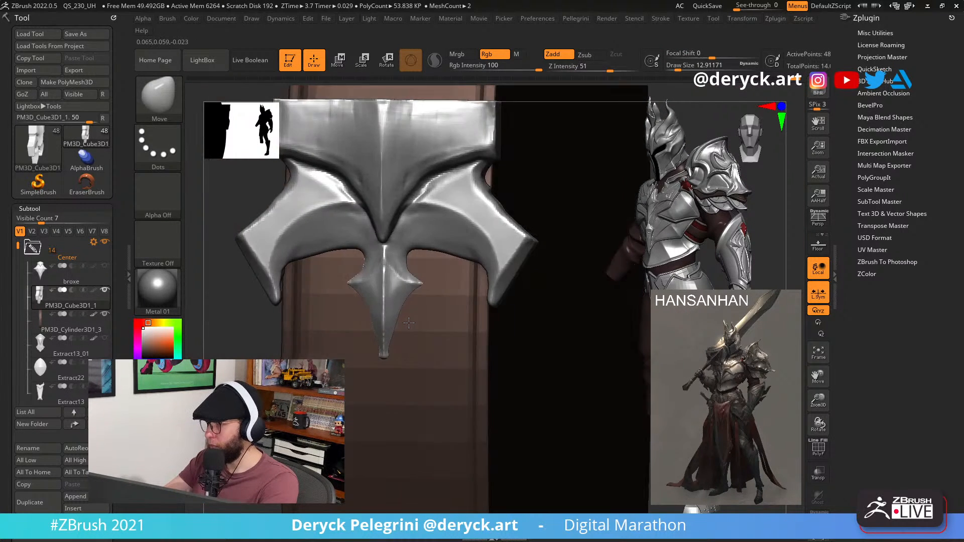
Isolate the ornament and mask everything except its lower central spike.
key(alt+s)
ctrl+drag(381, 412, 298, 285)
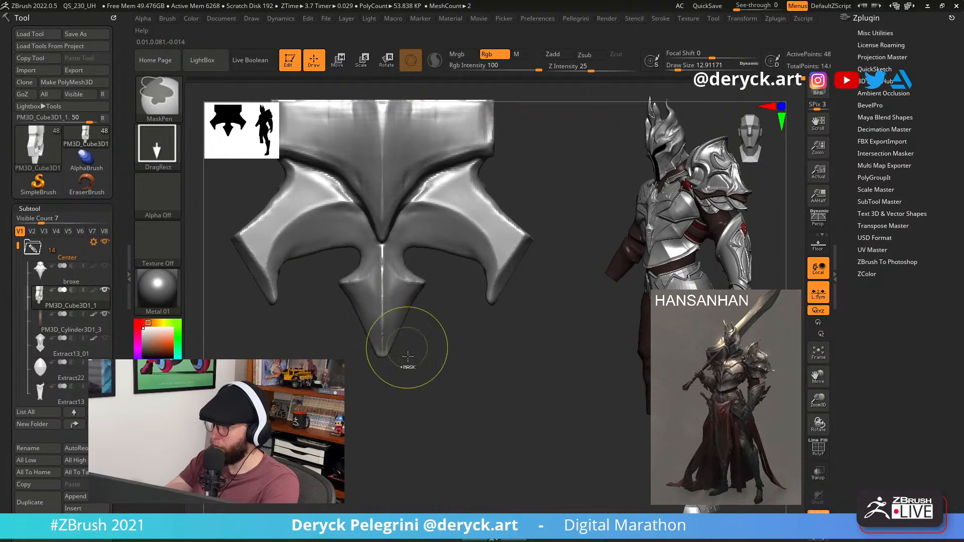
mouse_move(435, 401)
ctrl+mouse_down()
mouse_move(378, 374)
mouse_move(326, 260)
ctrl+mouse_up()
mouse_move(345, 291)
mouse_down()
mouse_move(376, 321)
mouse_move(475, 355)
mouse_move(353, 315)
mouse_move(362, 315)
mouse_move(341, 334)
mouse_up()
drag(262, 316, 283, 314)
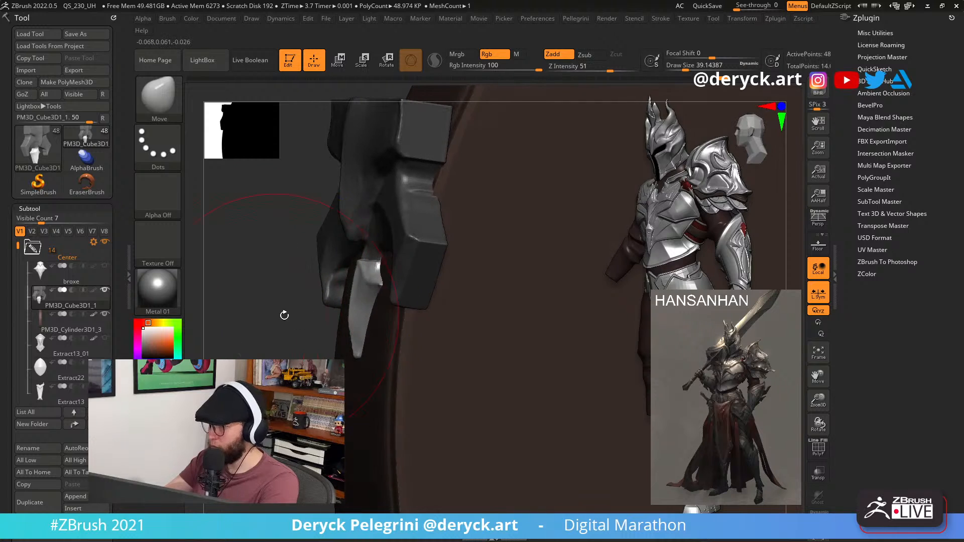
Soften the mask border around the spike's base and adjust the spike's side profile.
ctrl+click(359, 319)
ctrl+click(358, 320)
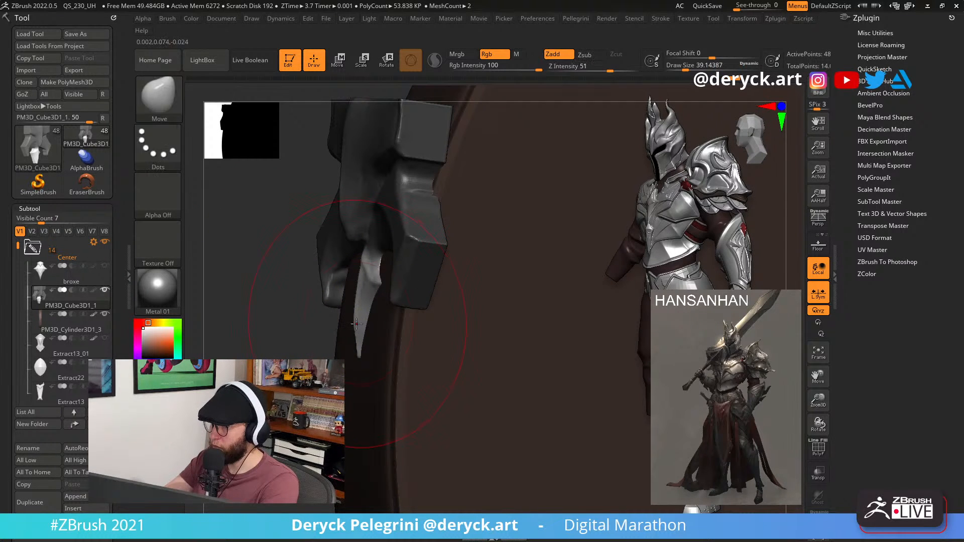
ctrl+click(364, 272)
ctrl+click(363, 272)
ctrl+click(364, 272)
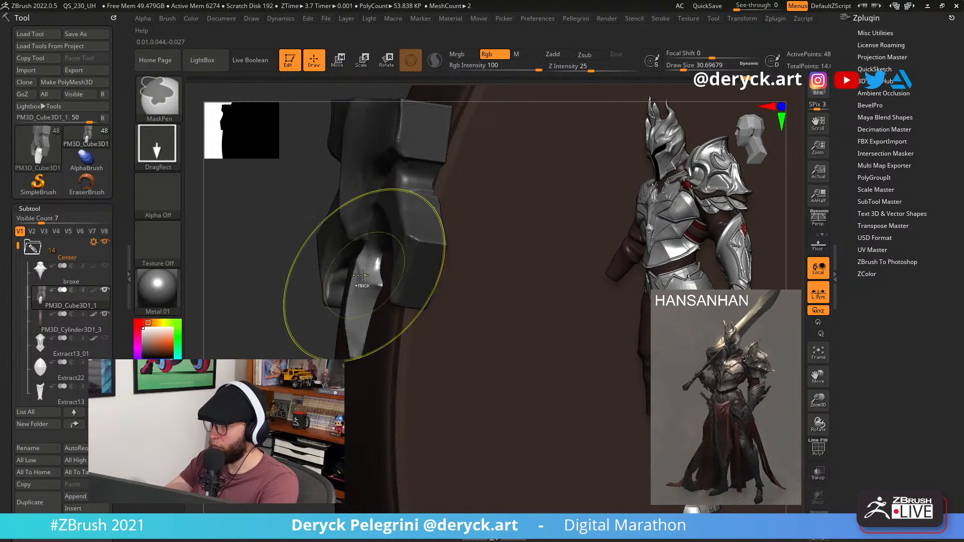
ctrl+click(366, 273)
Reshape the unmasked spike's outline with the Move brush, reducing the draw size to about 14.2.
drag(228, 281, 311, 283)
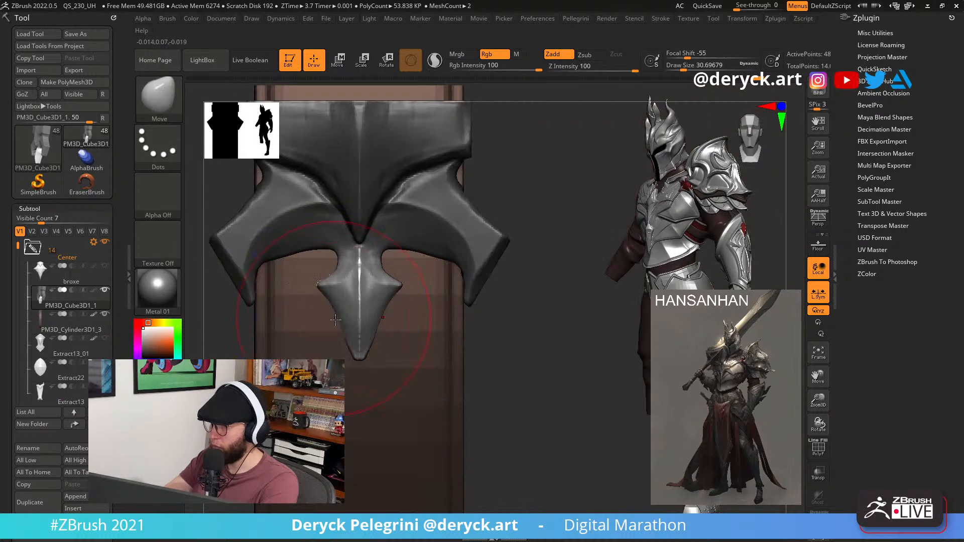
drag(216, 352, 362, 366)
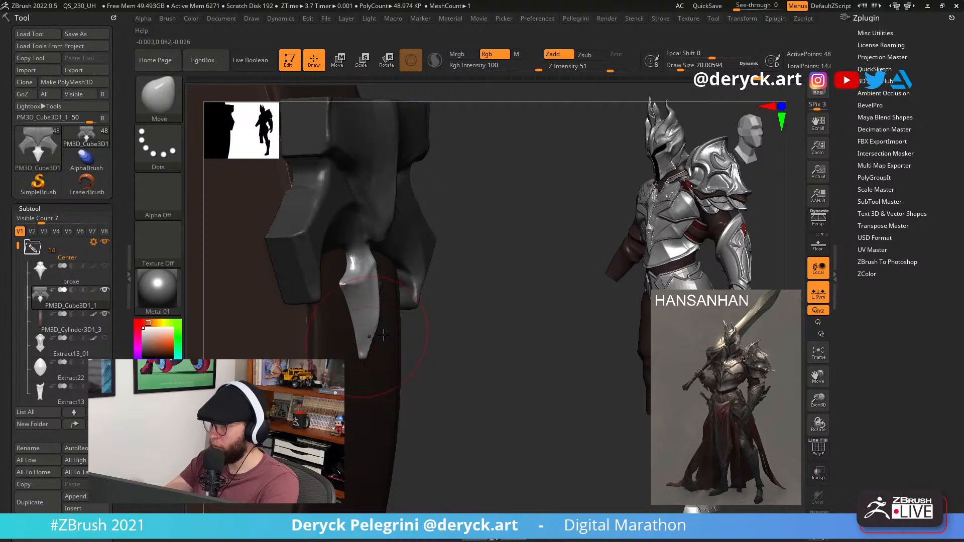
shift+drag(384, 335, 334, 323)
key(s)
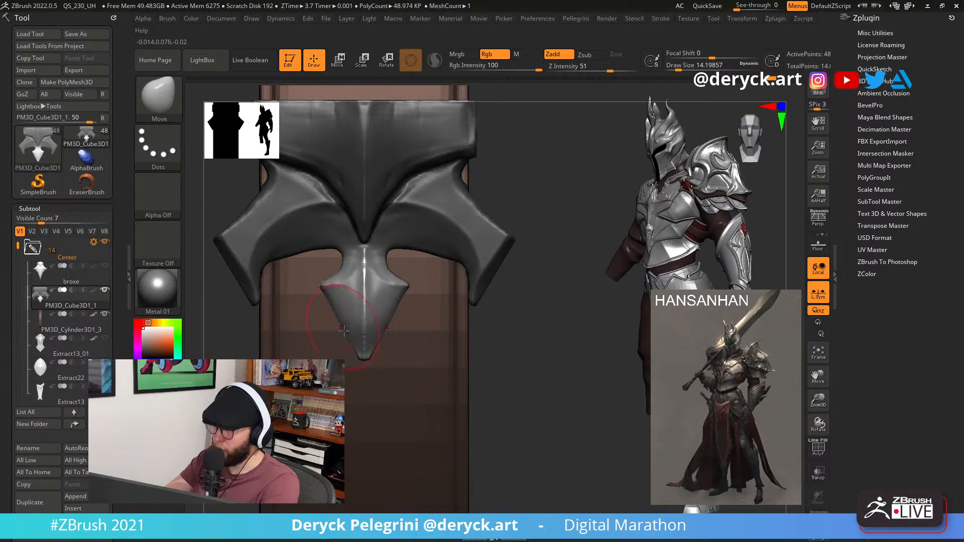
shift+drag(363, 360, 349, 358)
Flatten the spike's tip with the Flatten brush at a draw size of about 5.75 and clear the mask.
key(s)
key(b)
key(f)
key(l)
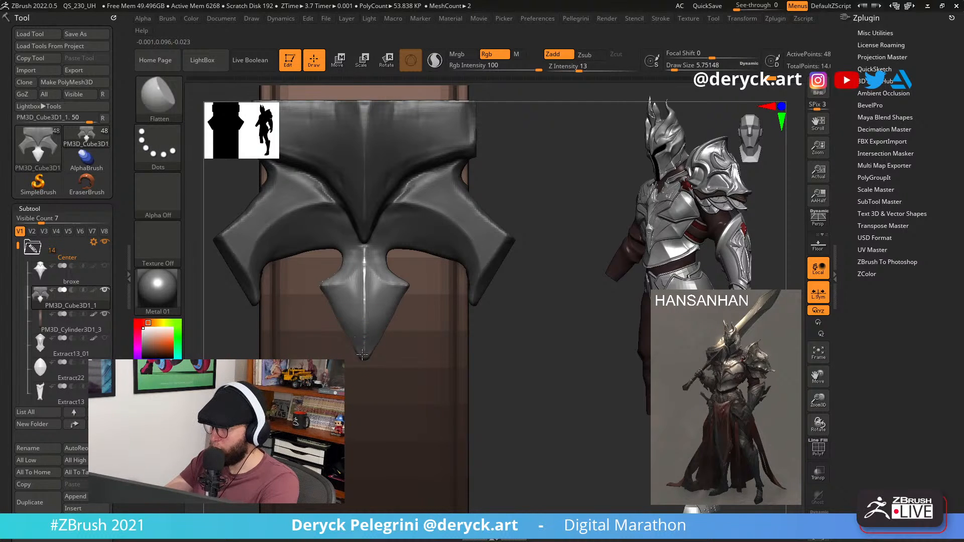
alt+drag(219, 357, 246, 354)
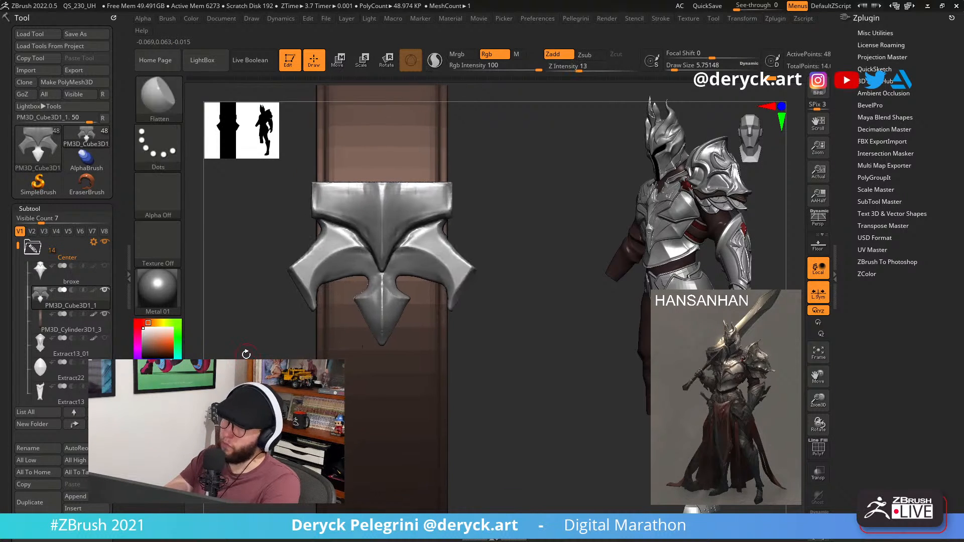
Apply ClayPolish with Max 25 to the ornament and clear the resulting mask.
click(34, 209)
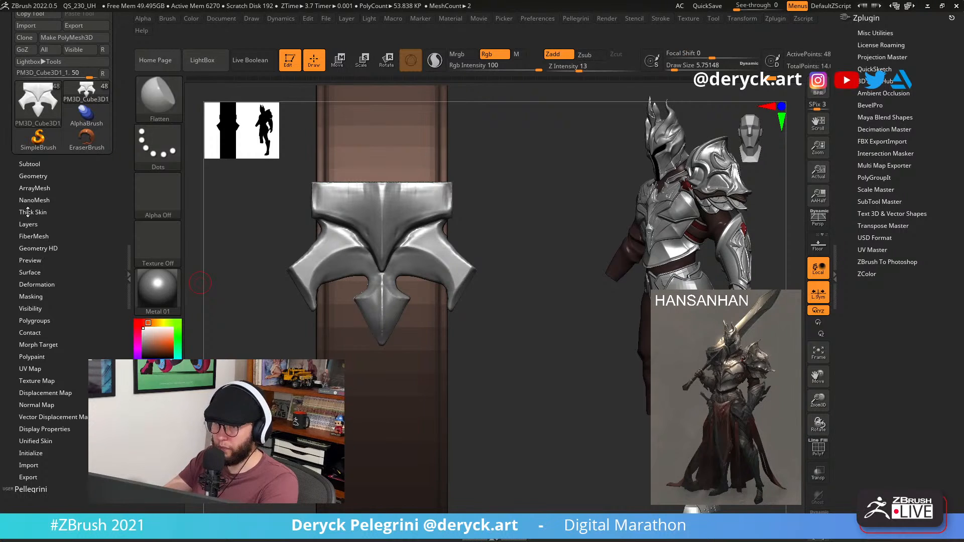
key(shift)
click(31, 176)
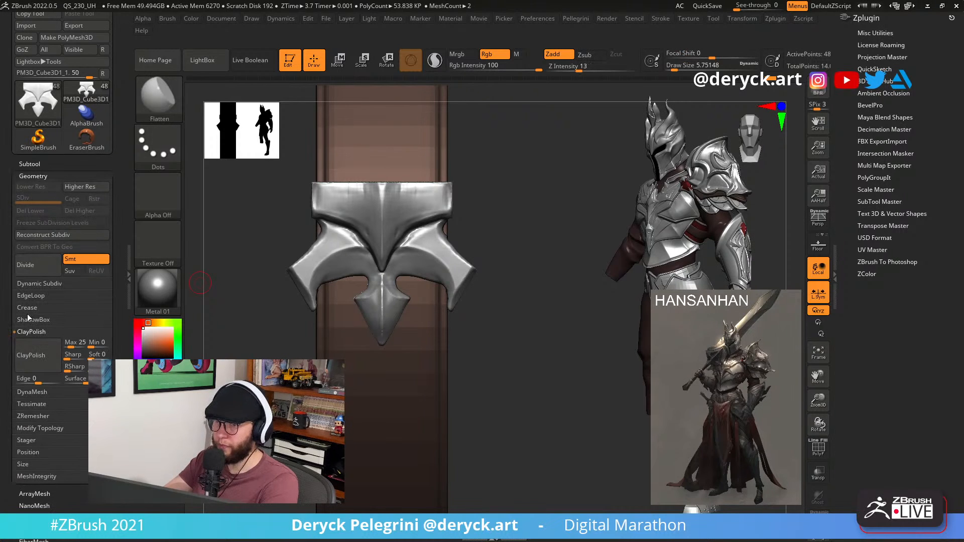
click(30, 356)
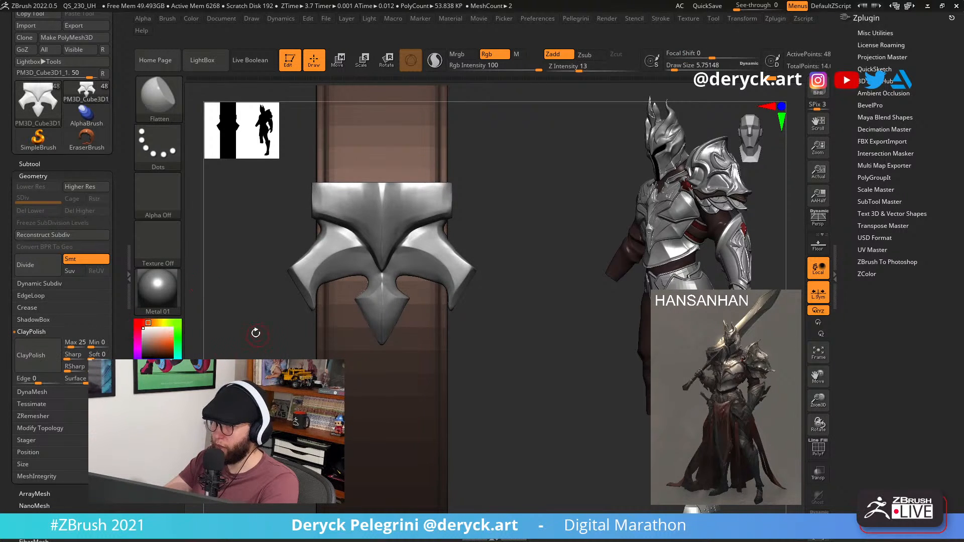
mouse_move(248, 326)
ctrl+mouse_down()
mouse_move(254, 334)
mouse_move(221, 327)
mouse_move(245, 358)
mouse_move(258, 319)
mouse_move(246, 323)
ctrl+mouse_up()
mouse_move(232, 259)
mouse_down()
mouse_move(198, 250)
mouse_move(241, 262)
mouse_up()
click(35, 175)
Deepen the crease beneath the upper plate with the DamStandard brush at a draw size of about 8.4.
key(b)
key(d)
key(s)
right_drag(299, 243, 324, 244)
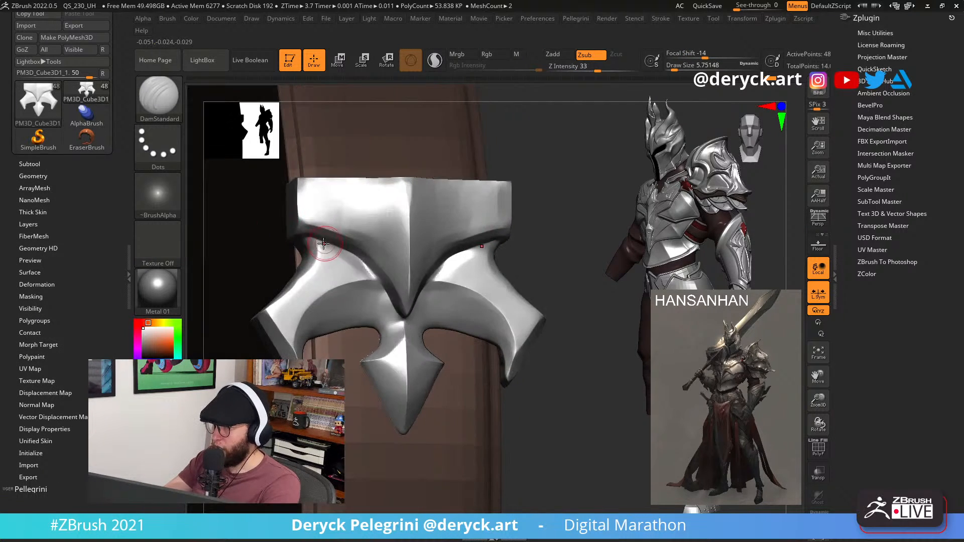
key(s)
drag(316, 244, 305, 237)
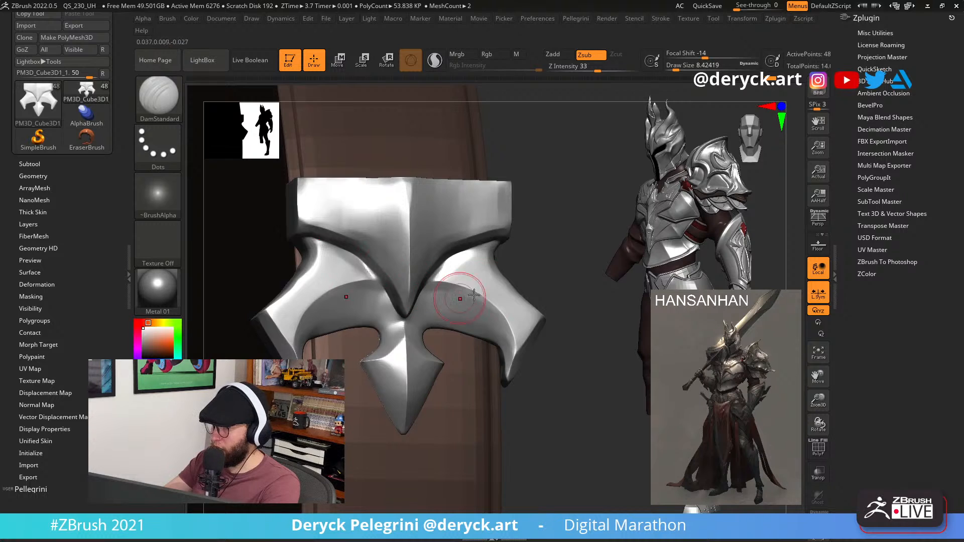
right_drag(473, 295, 471, 249)
Flatten the outer edges of the ornament's side wings with the Flatten brush.
drag(504, 274, 448, 277)
key(b)
key(c)
key(b)
key(b)
key(f)
key(l)
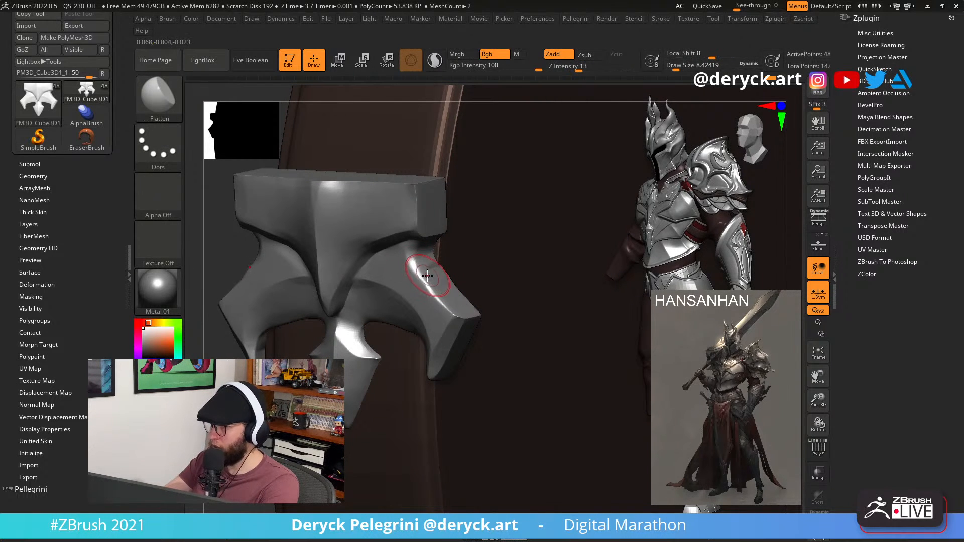
drag(443, 285, 454, 298)
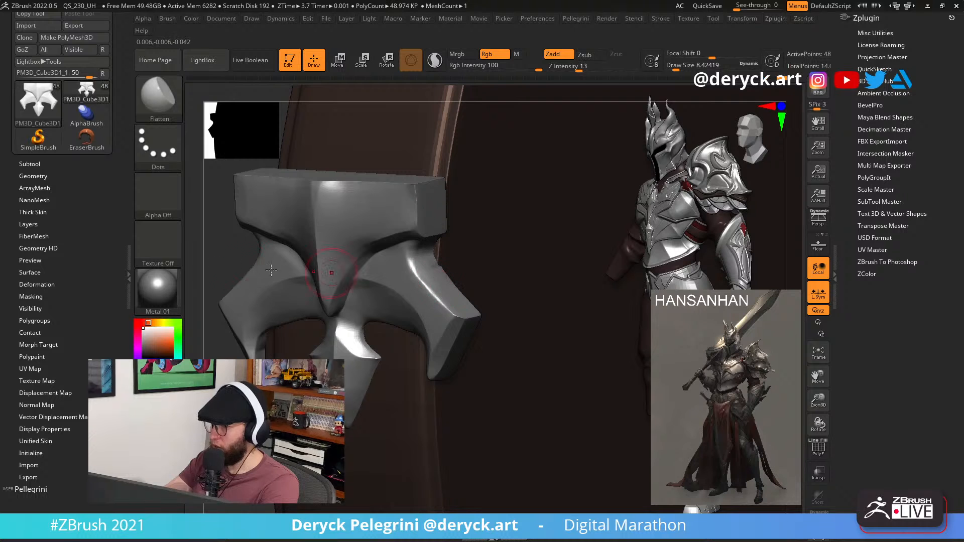
shift+drag(197, 260, 217, 264)
alt+drag(456, 289, 512, 275)
mouse_move(238, 264)
mouse_down()
mouse_move(229, 265)
mouse_move(251, 263)
mouse_up()
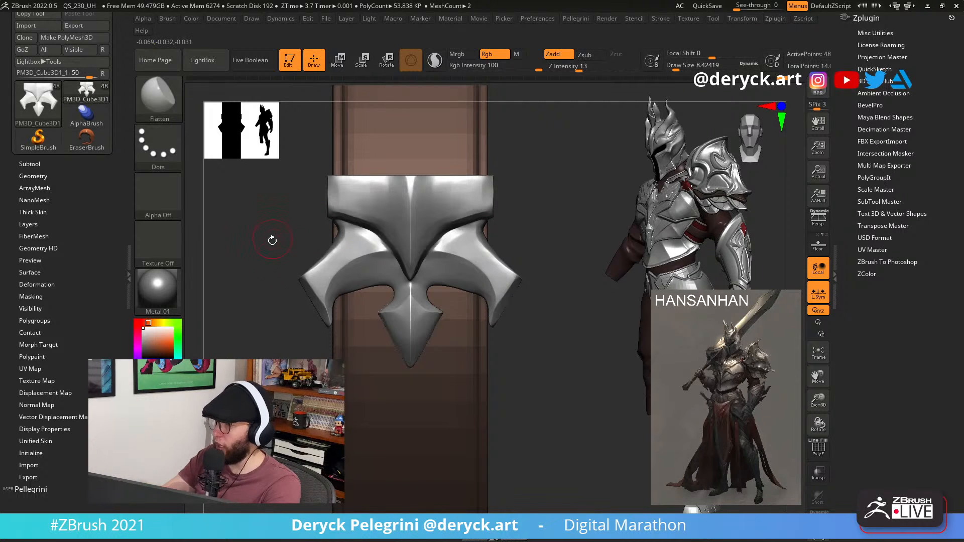
Refine the ornament's shape around the central V with the Move brush, using draw sizes of 28.75 and about 12.9.
mouse_move(272, 240)
alt+mouse_down()
mouse_move(256, 234)
mouse_move(236, 254)
alt+mouse_up()
key(b)
key(m)
key(v)
key(s)
click(374, 281)
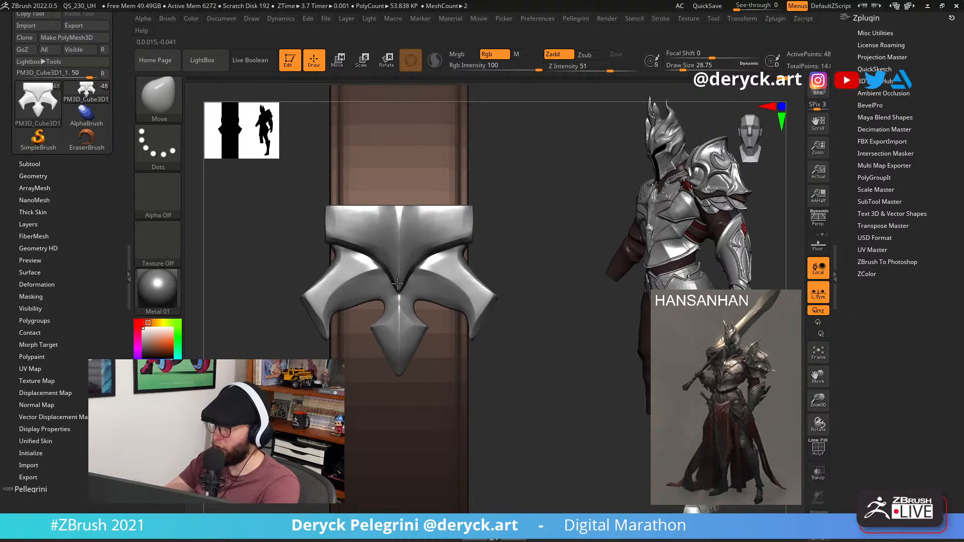
key(s)
click(360, 271)
Flatten the upper plate's lower edge above the side wings with the Flatten brush at a draw size of about 8.4.
key(b)
key(f)
key(l)
right_drag(342, 271, 340, 245)
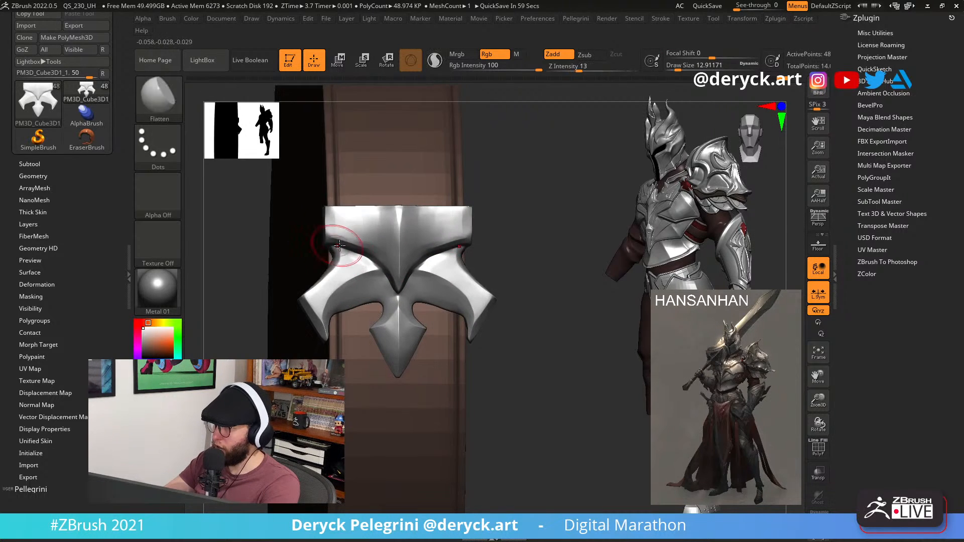
key(s)
click(337, 246)
key(s)
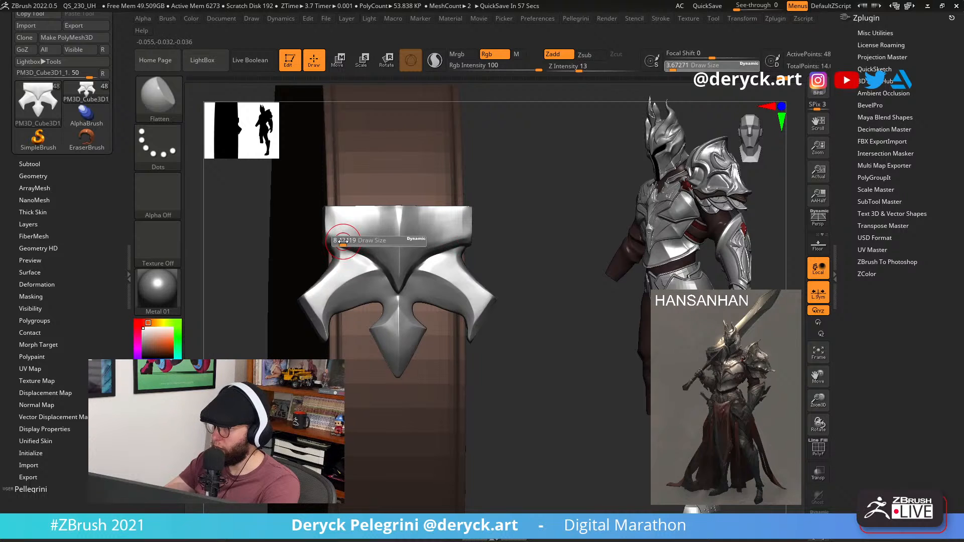
click(340, 240)
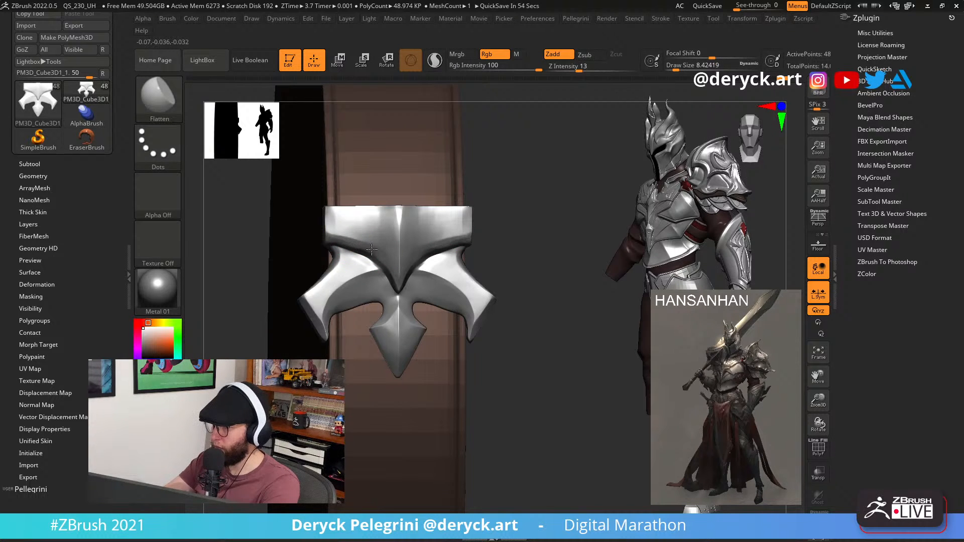
shift+drag(249, 279, 394, 318)
Select the strap behind the ornament and adjust its placement with the transform gizmo.
alt+click(393, 319)
key(w)
drag(441, 369, 362, 344)
mouse_move(266, 328)
shift+mouse_down()
mouse_move(311, 325)
mouse_move(294, 305)
mouse_move(261, 303)
mouse_move(271, 323)
shift+mouse_up()
key(q)
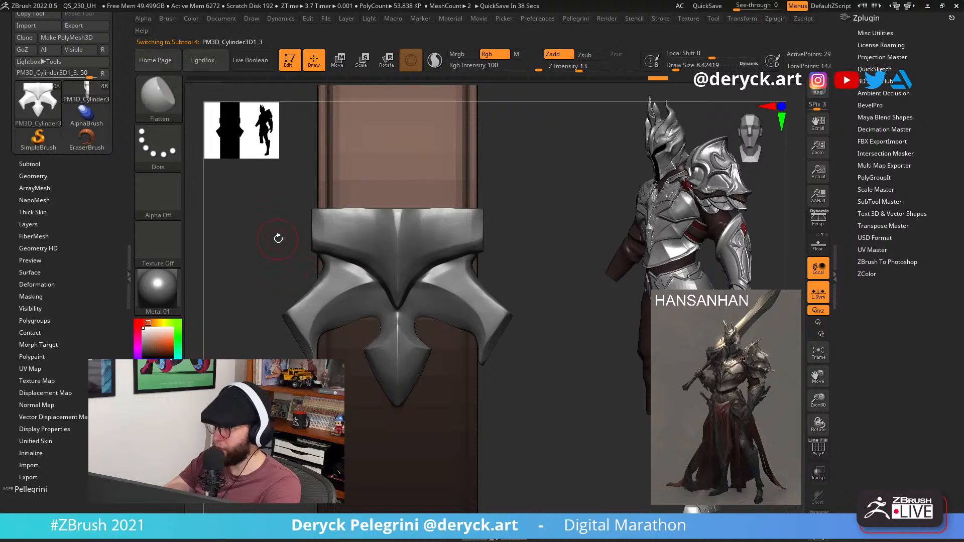
Try to move the outer ends of the ornament's upper plate outward by 0.0032.
ctrl+drag(262, 196, 317, 266)
alt+click(346, 234)
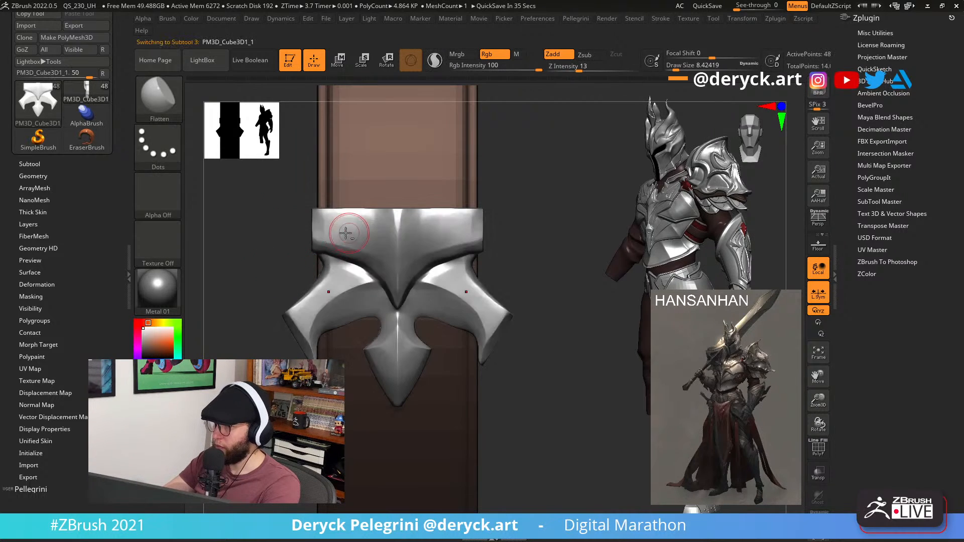
key(w)
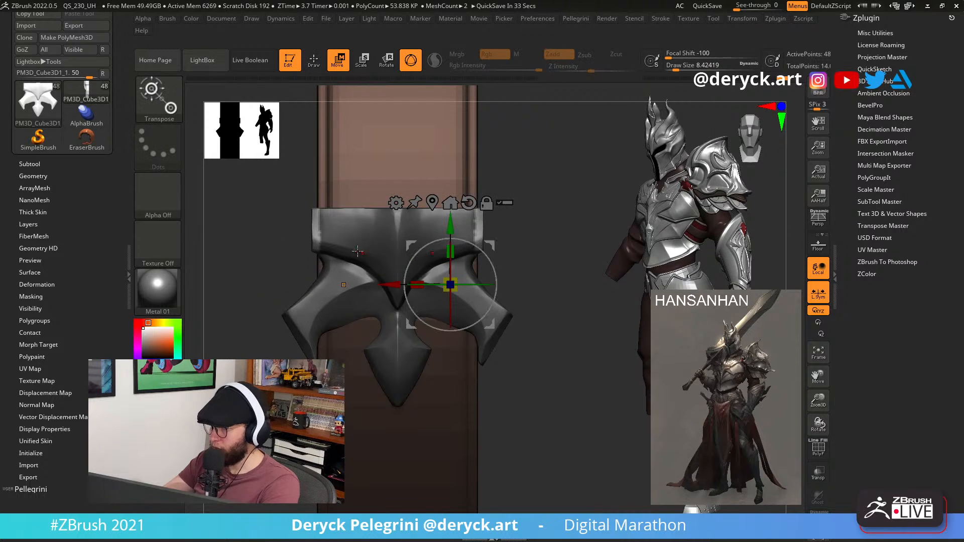
drag(392, 285, 396, 284)
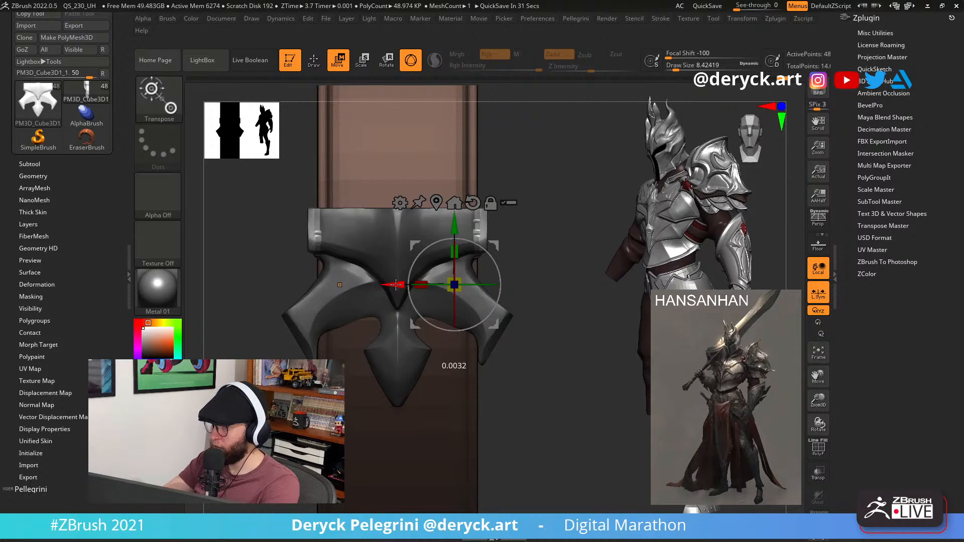
key(q)
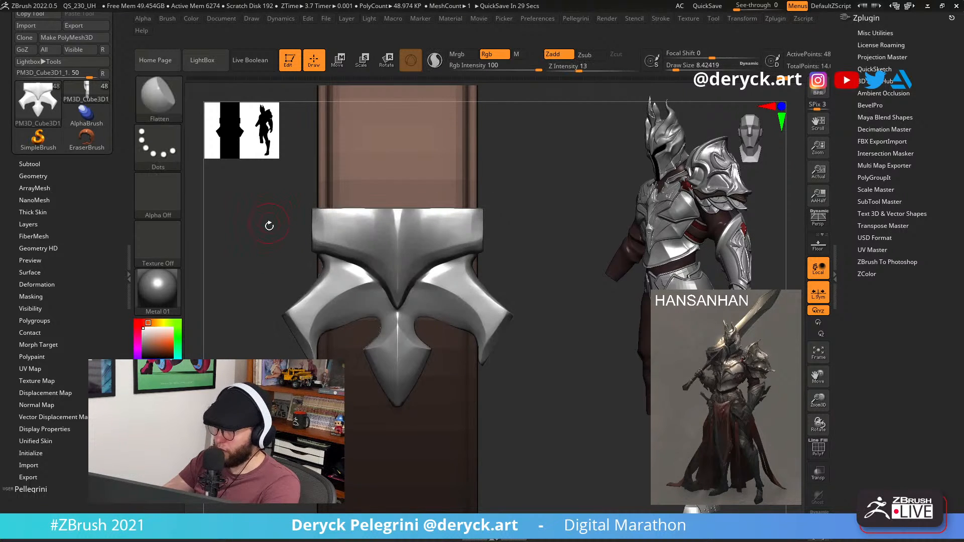
Mask off the ornament, move the upper plate's ends slightly outward, and clear the mask.
alt+drag(273, 205, 253, 271)
drag(526, 255, 477, 207)
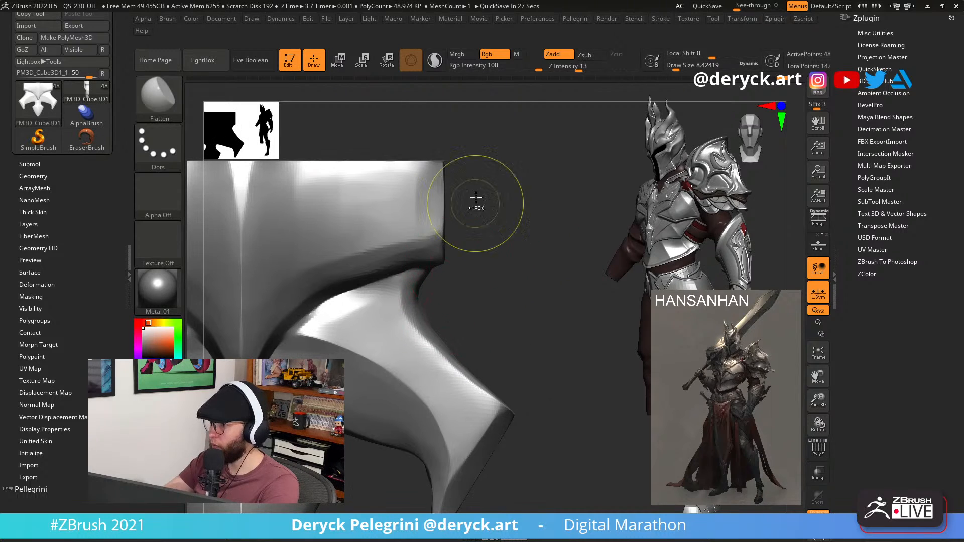
ctrl+drag(489, 153, 458, 261)
key(w)
drag(306, 341, 308, 341)
key(q)
mouse_move(436, 303)
ctrl+mouse_down()
mouse_move(445, 316)
mouse_move(495, 279)
ctrl+mouse_up()
Polish the widened ornament with ClayPolish at Max 25 and show the strap again.
click(43, 177)
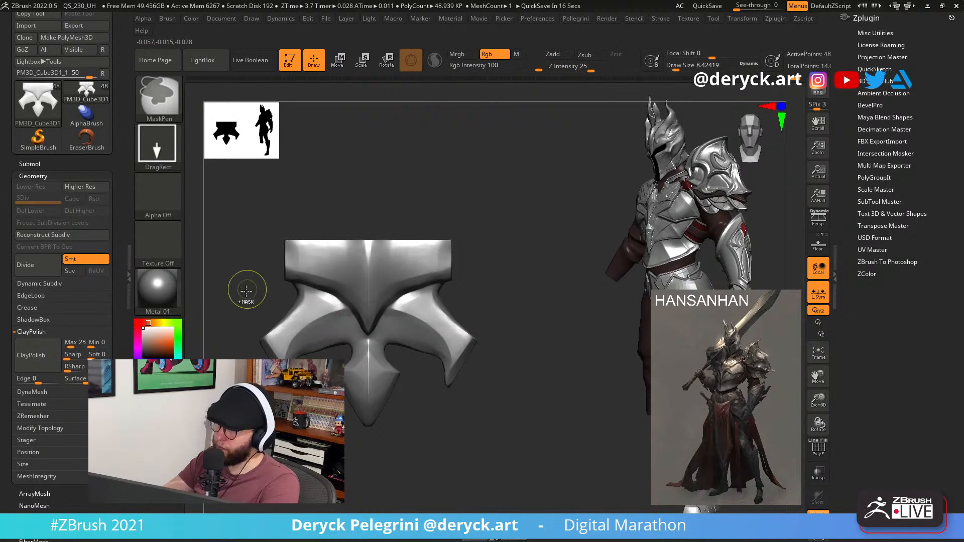
mouse_move(244, 301)
alt+mouse_down()
mouse_move(254, 289)
mouse_move(253, 314)
alt+mouse_up()
mouse_move(324, 354)
mouse_down()
mouse_move(334, 359)
mouse_move(327, 347)
mouse_up()
key(alt+s)
Examine how the ornament sits against the strap from the front and the side.
key(b)
key(m)
key(v)
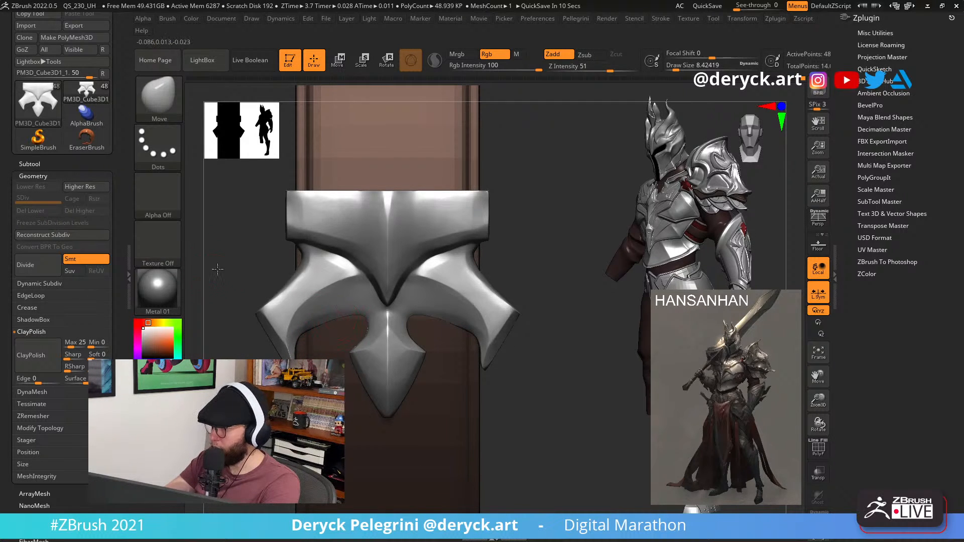
mouse_move(218, 269)
alt+mouse_down()
mouse_move(233, 283)
mouse_move(238, 260)
alt+mouse_up()
alt+drag(238, 260, 226, 269)
mouse_move(240, 199)
alt+mouse_down()
mouse_move(227, 217)
mouse_move(329, 221)
alt+mouse_up()
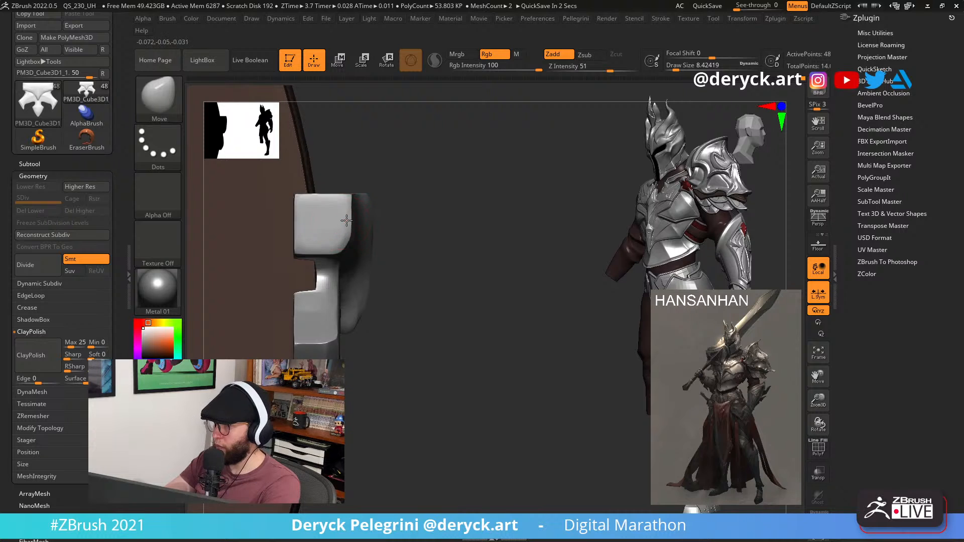
shift+drag(448, 237, 394, 231)
key(Escape)
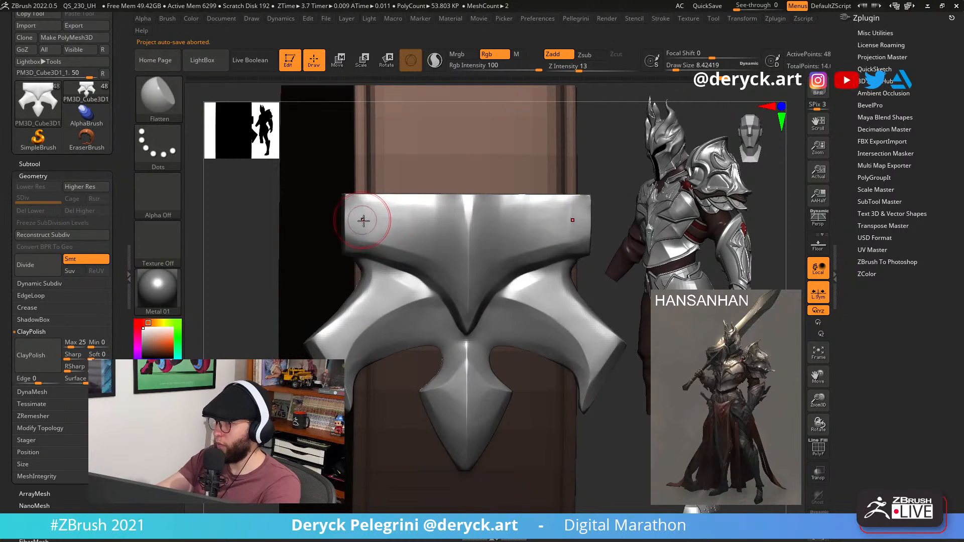
Smooth the front face of the ornament's upper plate with the Flatten brush at a draw size of about 20.
key(b)
key(f)
key(l)
drag(362, 217, 416, 215)
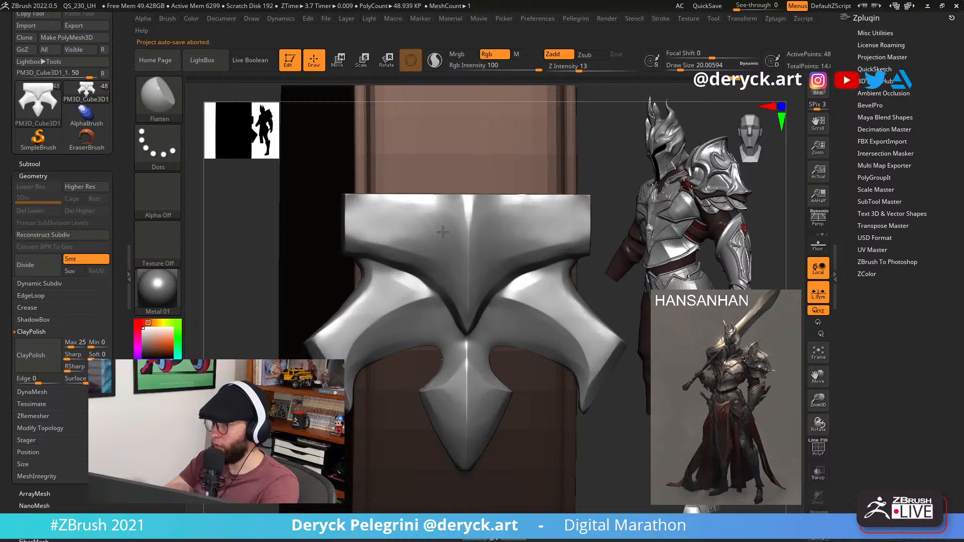
drag(262, 254, 234, 252)
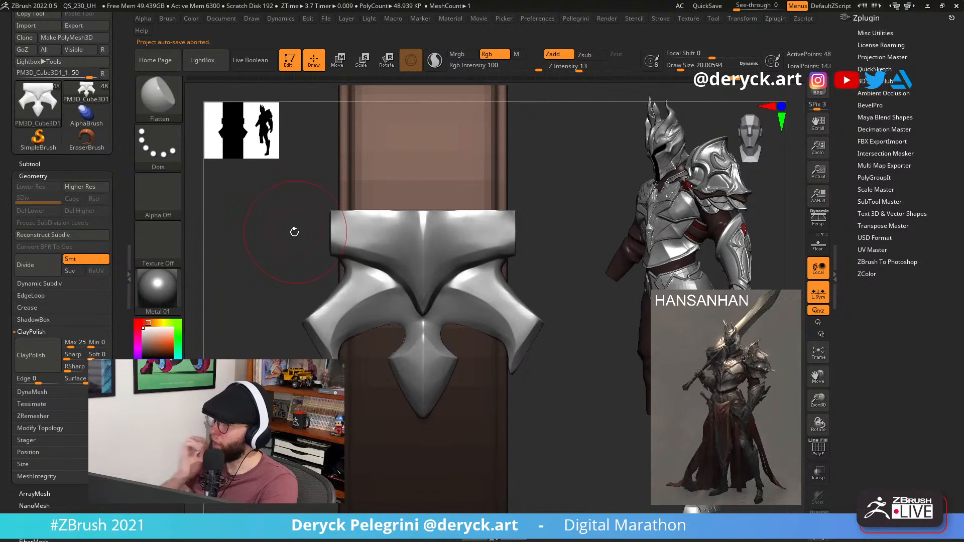
mouse_move(296, 206)
mouse_down()
mouse_move(312, 173)
mouse_move(287, 258)
mouse_up()
Lasso-mask the ornament's upper plate down to its pointed tip and invert the mask to protect the lower part.
ctrl+click(158, 147)
click(330, 189)
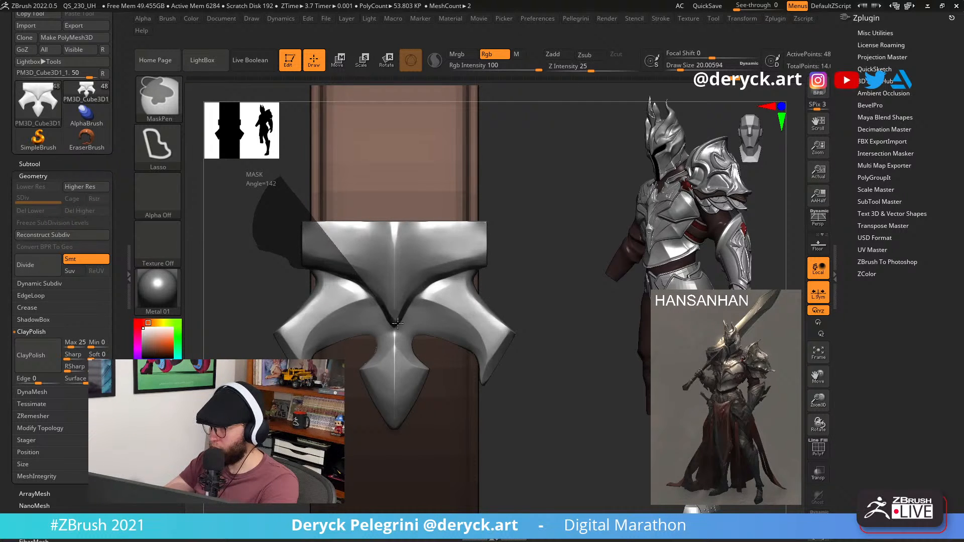
mouse_move(396, 322)
ctrl+mouse_down()
mouse_move(455, 275)
mouse_move(498, 268)
mouse_move(502, 258)
ctrl+mouse_up()
ctrl+click(244, 264)
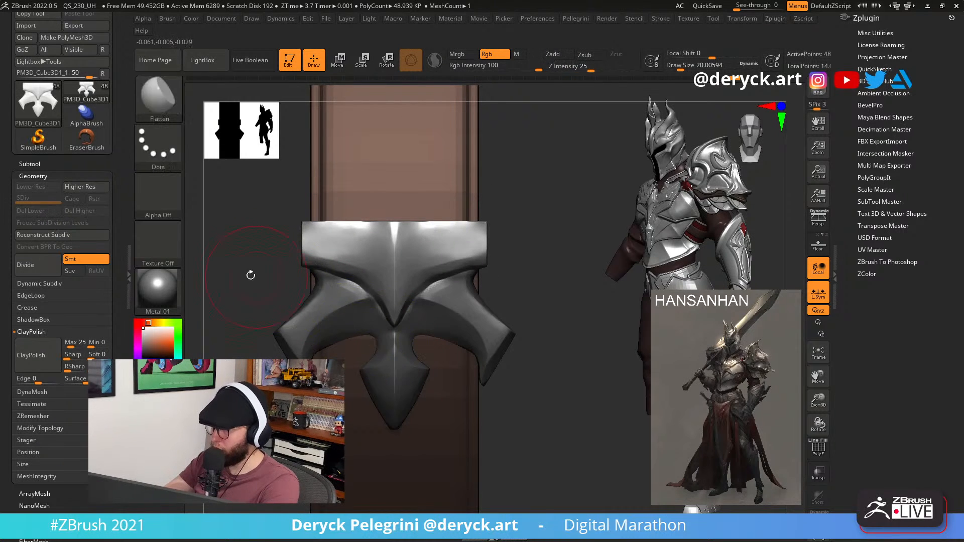
drag(251, 275, 271, 273)
Pull the central tip of the upper plate slightly downward with the Move brush.
key(b)
key(m)
key(v)
drag(395, 321, 394, 328)
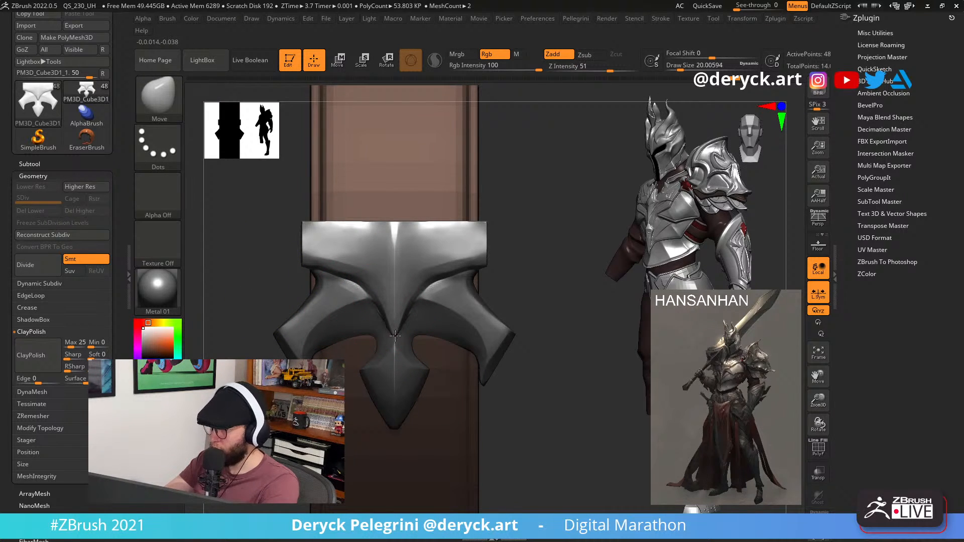
mouse_move(254, 281)
mouse_down()
mouse_move(387, 333)
mouse_move(378, 321)
mouse_move(354, 323)
mouse_move(366, 319)
mouse_up()
Invert the mask and adjust the lower part's edge beside the upper plate's tip with a draw size of about 4.3.
key(s)
click(377, 329)
key(s)
key(ctrl+i)
key(ctrl+z)
key(s)
click(359, 319)
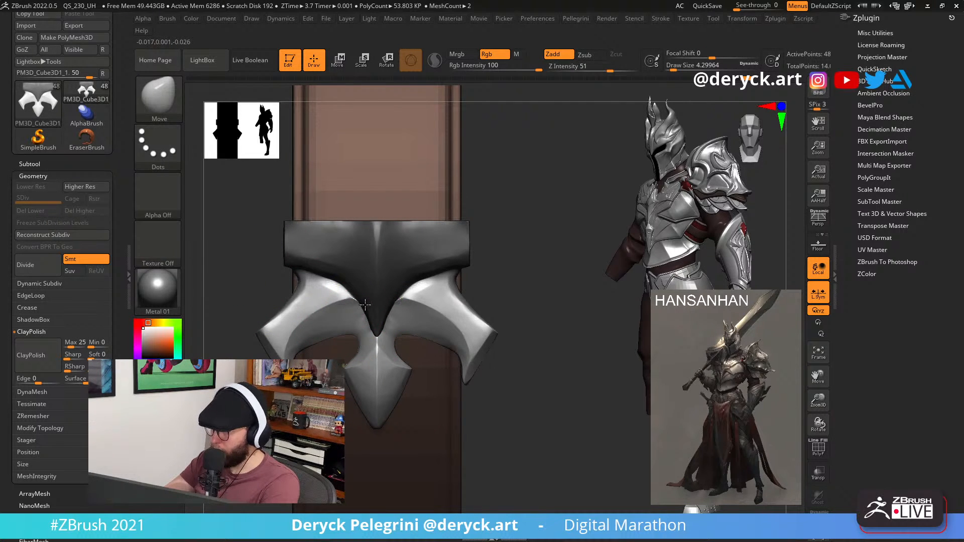
Clear the mask and remesh the ornament with DynaMesh at resolution 1912.
drag(236, 276, 260, 273)
key(space)
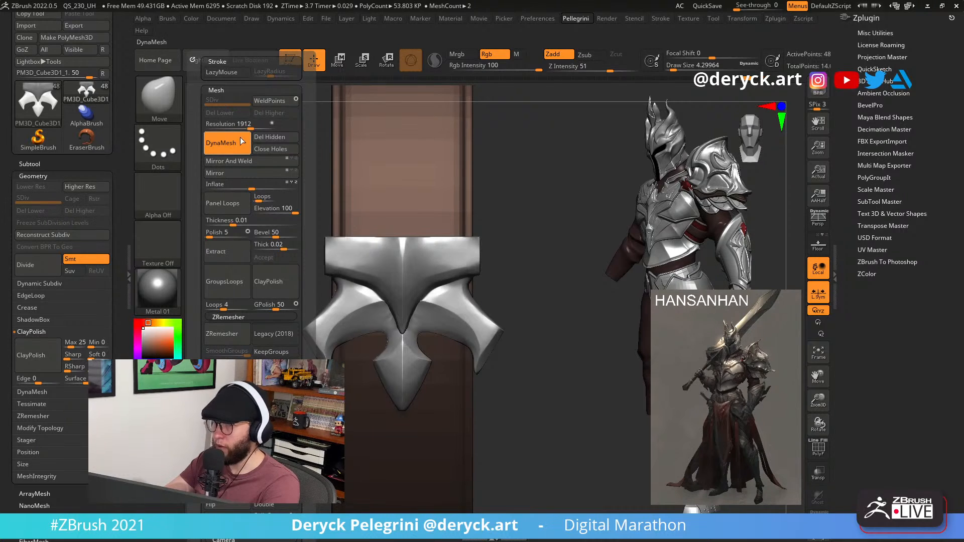
click(30, 271)
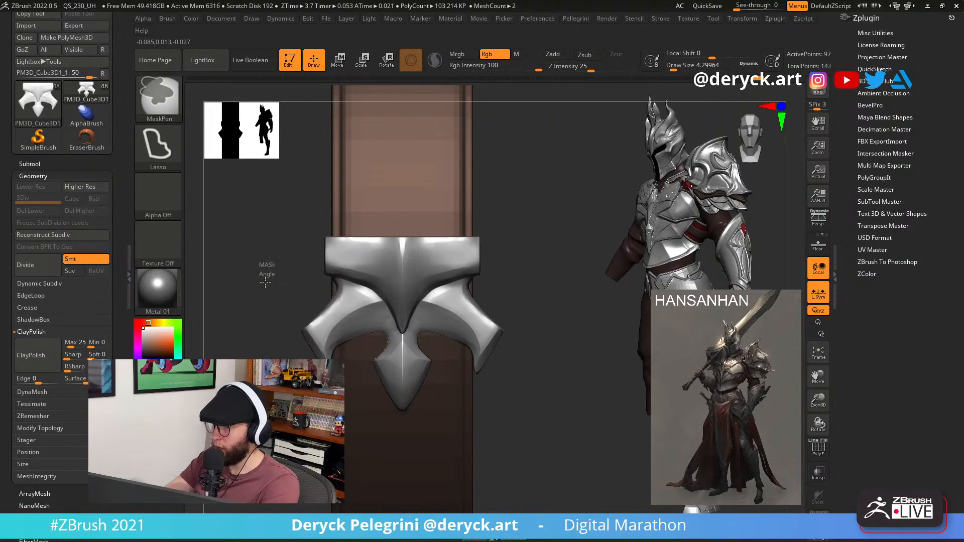
mouse_move(275, 286)
mouse_down()
mouse_move(254, 286)
mouse_move(290, 248)
mouse_up()
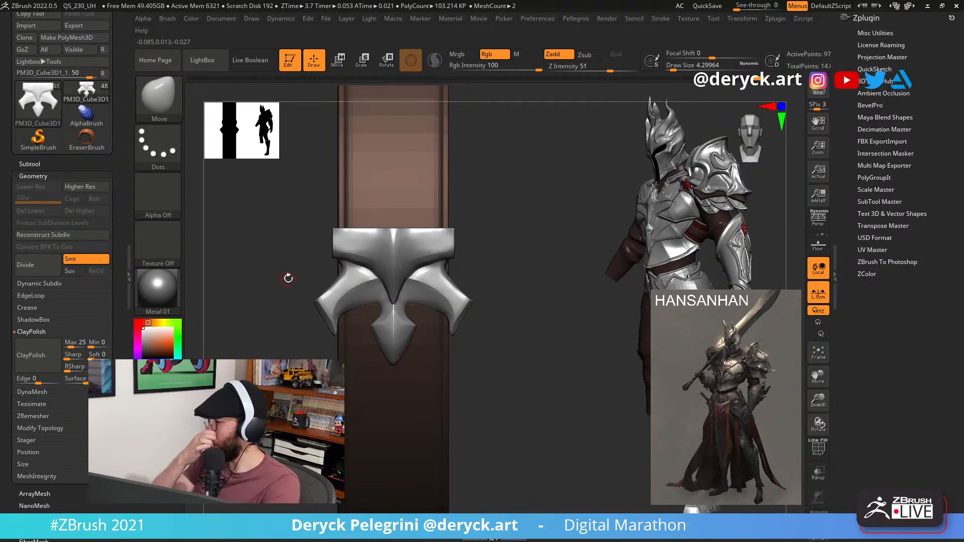
alt+drag(266, 298, 234, 307)
Ready the Flatten brush for the ornament with a draw size of about 14.2.
key(b)
key(c)
key(b)
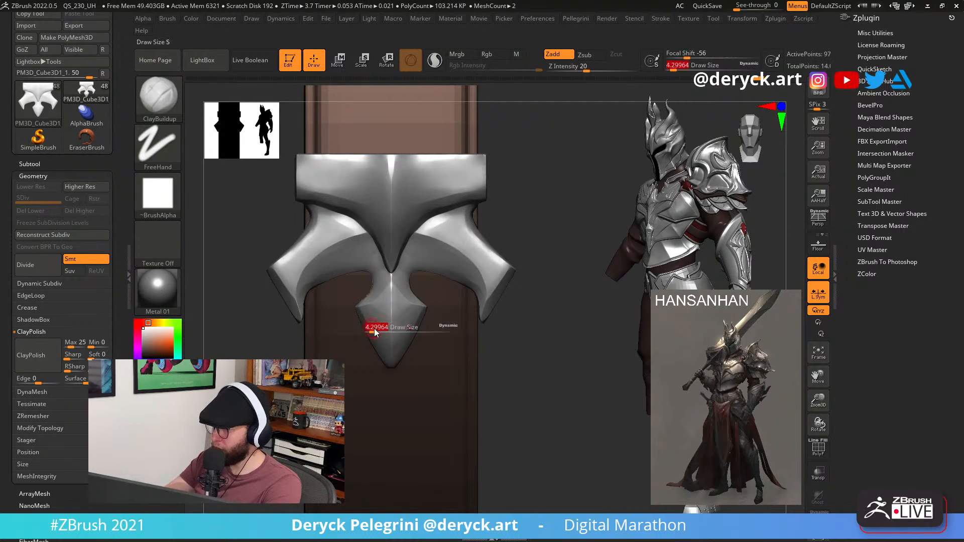
key(b)
key(f)
key(l)
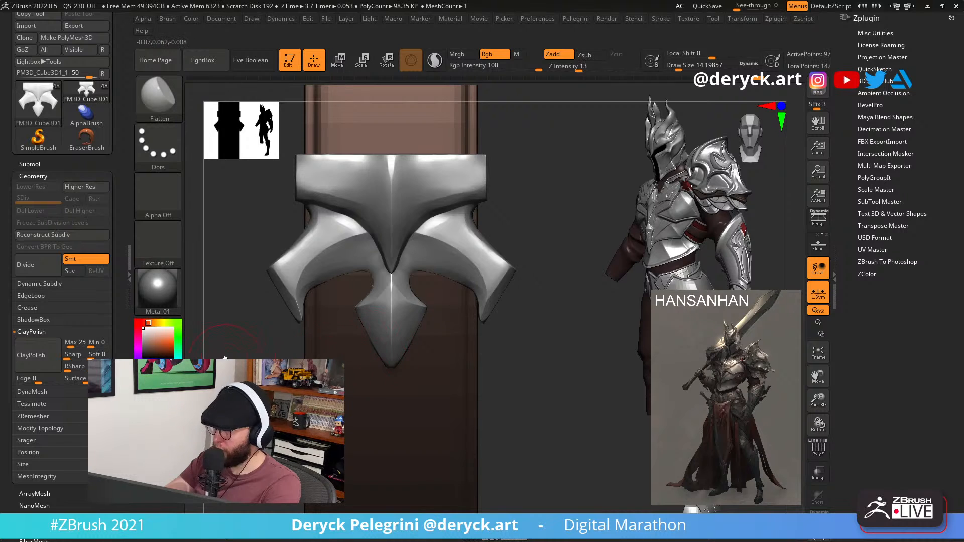
Move the ornament forward off the strap and slice away its back portion with a straight vertical KnifeCurve cut.
alt+drag(225, 358, 264, 314)
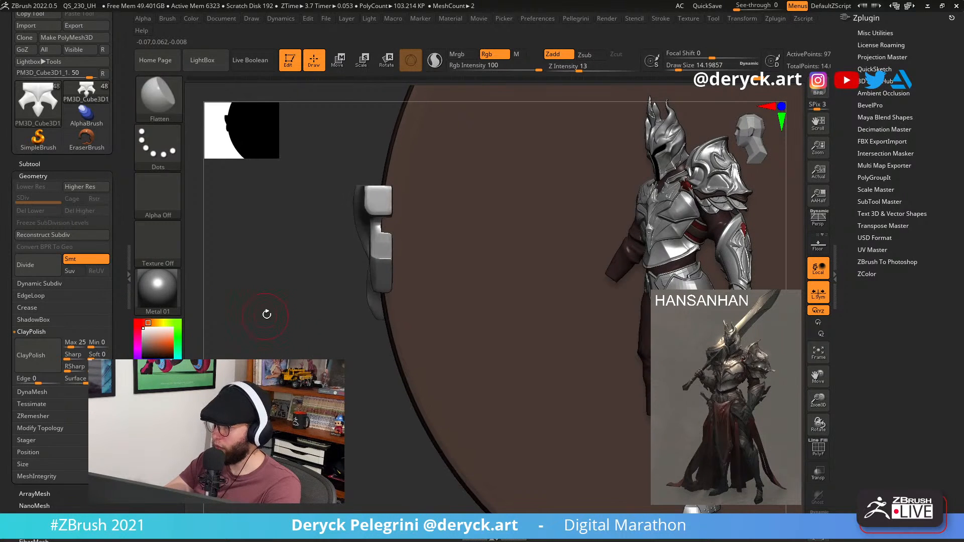
key(w)
drag(286, 237, 290, 240)
key(q)
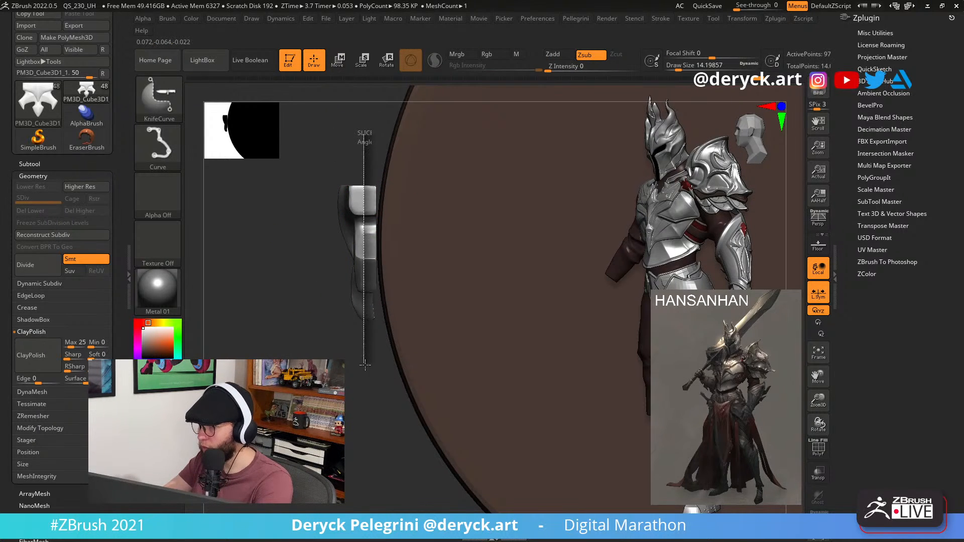
drag(369, 394, 371, 395)
Move the trimmed ornament back against the strap.
drag(291, 351, 333, 355)
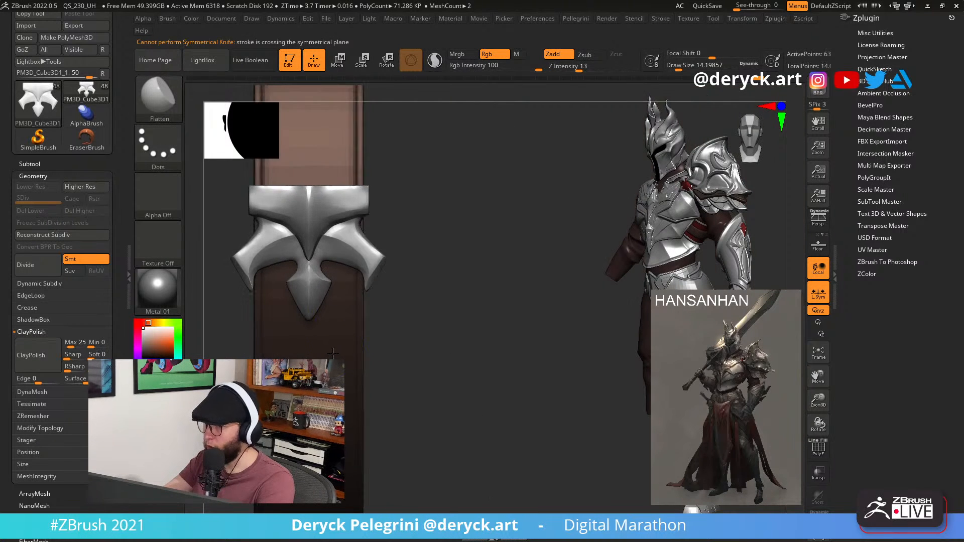
alt+drag(444, 311, 488, 326)
key(w)
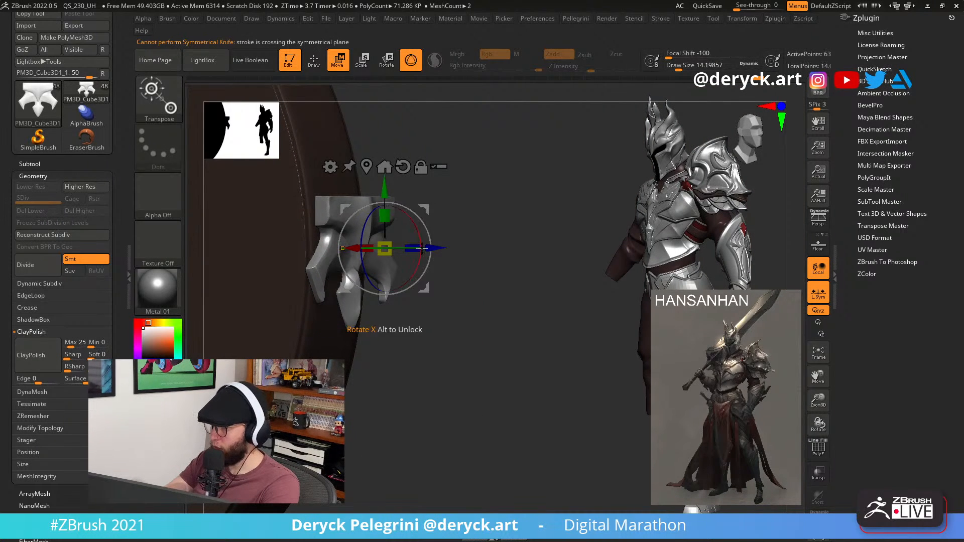
drag(421, 248, 422, 246)
key(q)
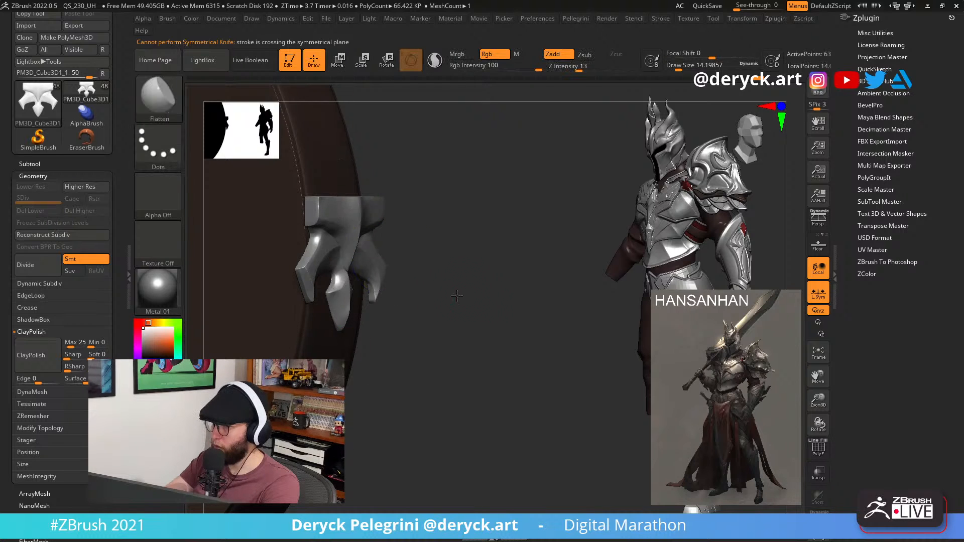
drag(457, 295, 73, 208)
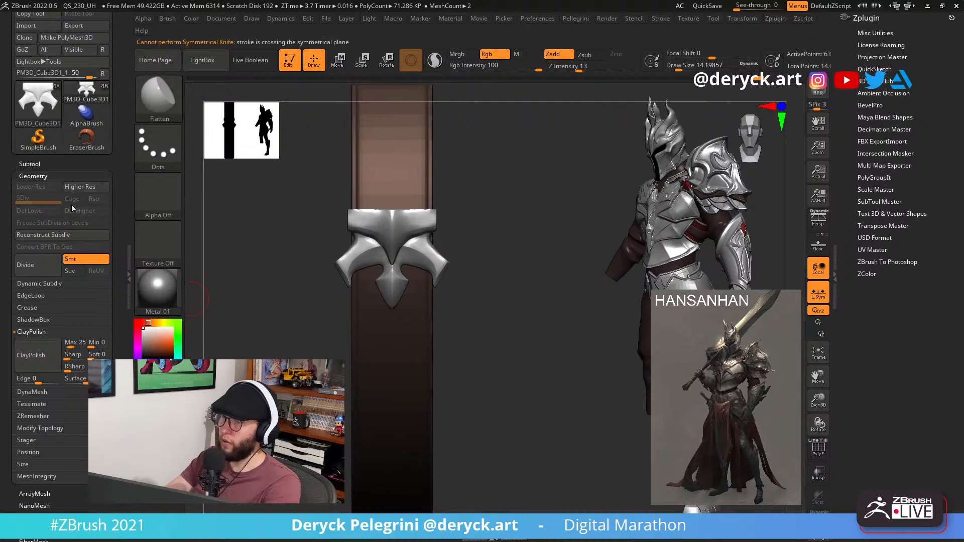
Append a Cube3D as a new subtool below the ornament in the subtool list.
drag(6, 73, 3, 132)
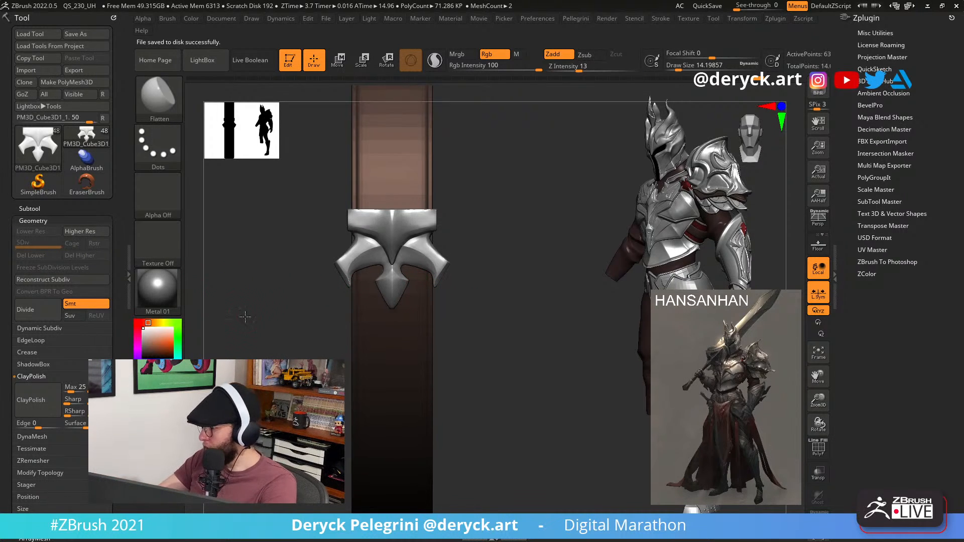
alt+drag(244, 317, 276, 283)
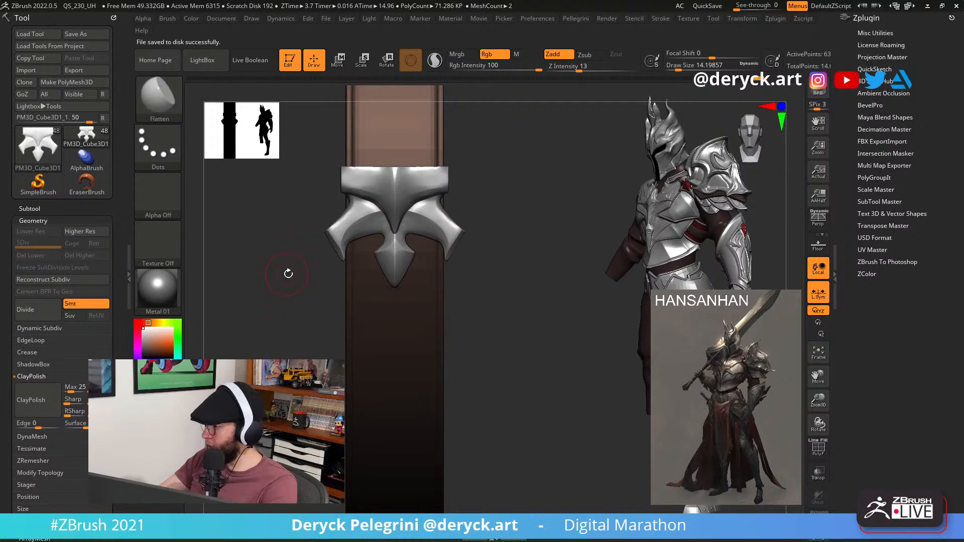
click(17, 220)
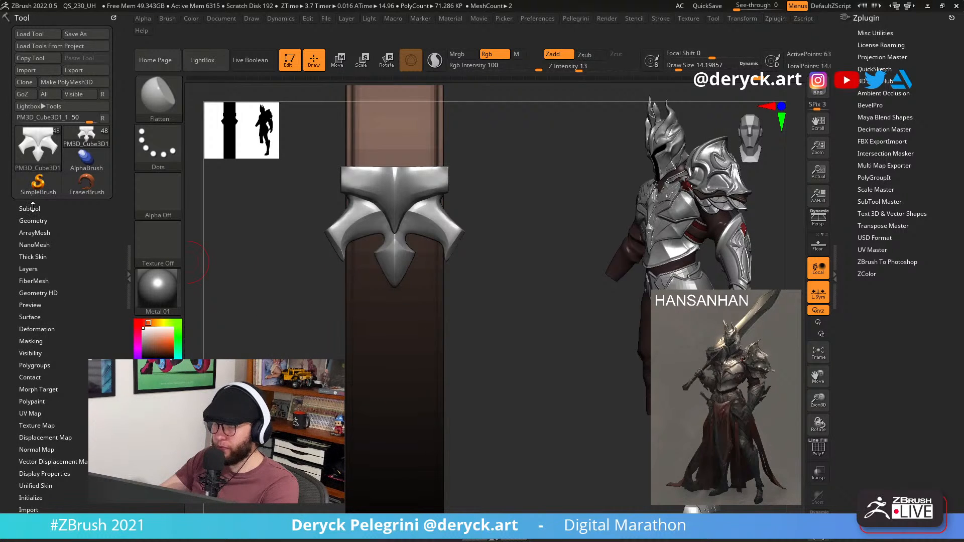
click(31, 208)
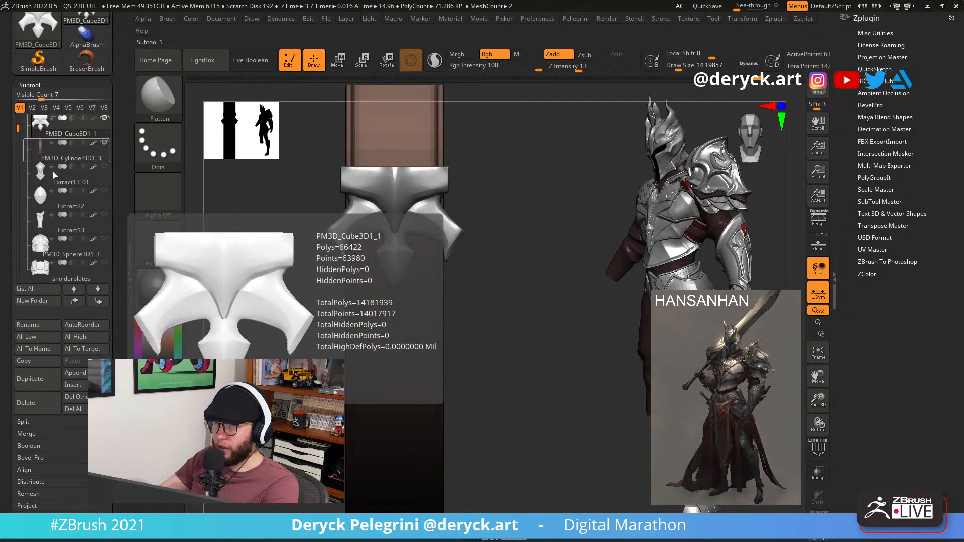
click(81, 383)
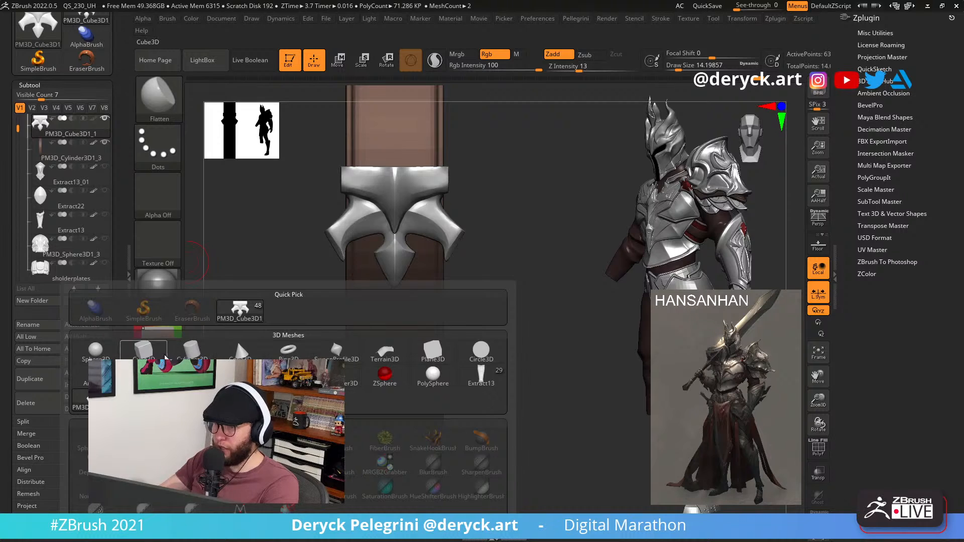
click(235, 340)
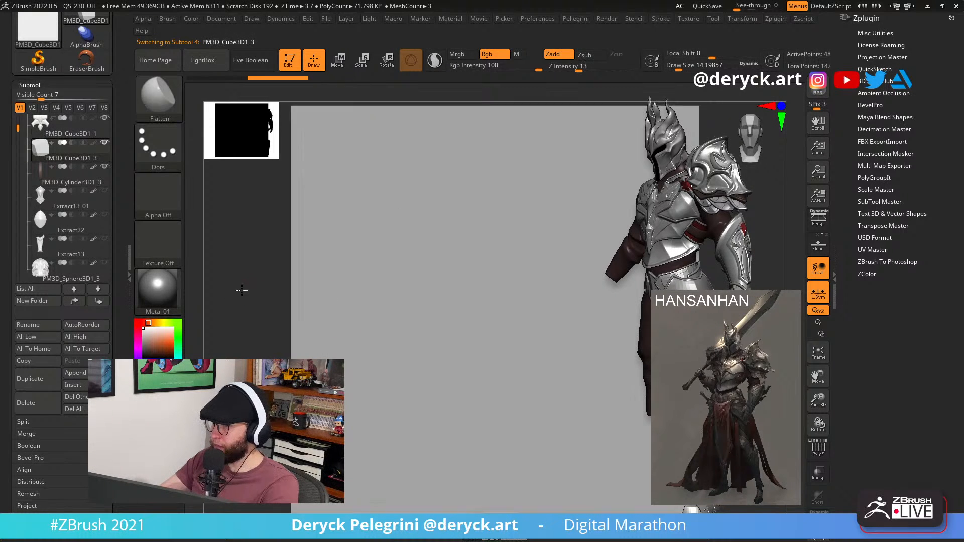
Scale the appended cube down to roughly the width of the strap.
key(e)
alt+drag(310, 289, 245, 291)
drag(403, 309, 287, 257)
key(f)
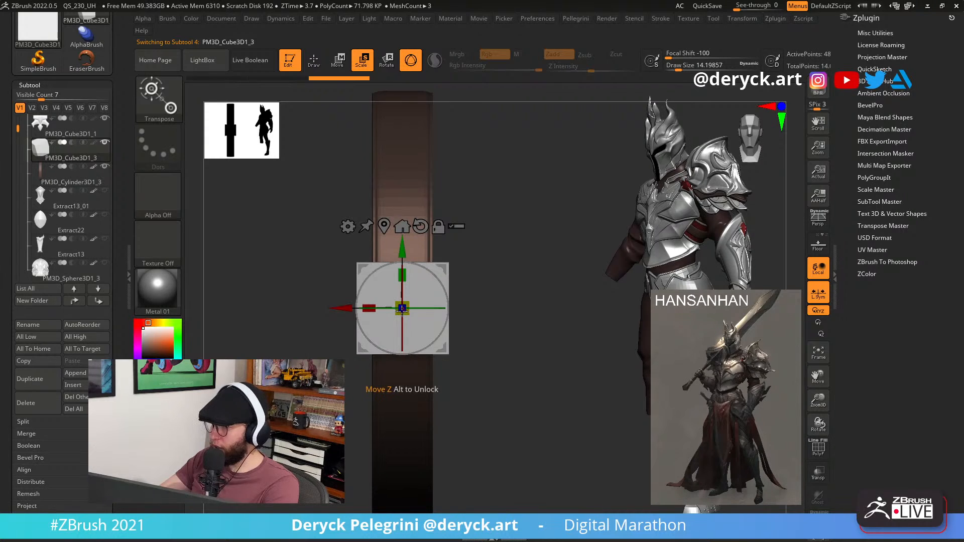
drag(402, 308, 316, 291)
alt+drag(294, 288, 289, 256)
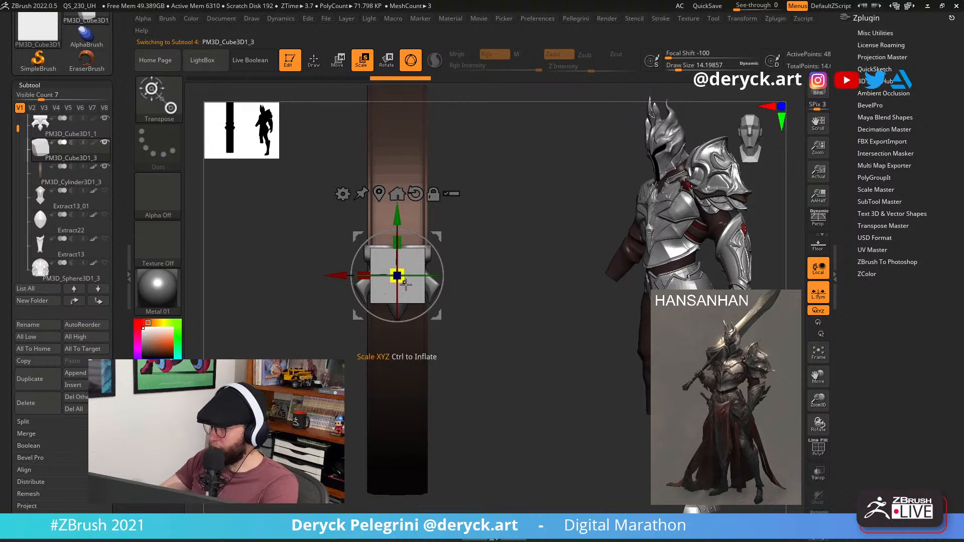
Fit the cube's size and position just below the ornament on the strap and turn on its polyframe.
drag(400, 279, 389, 300)
alt+drag(296, 299, 329, 335)
mouse_move(415, 317)
mouse_down()
mouse_move(414, 325)
mouse_move(414, 311)
mouse_up()
key(shift+f)
mouse_move(259, 283)
mouse_down()
mouse_move(344, 288)
mouse_move(273, 309)
mouse_move(264, 295)
mouse_up()
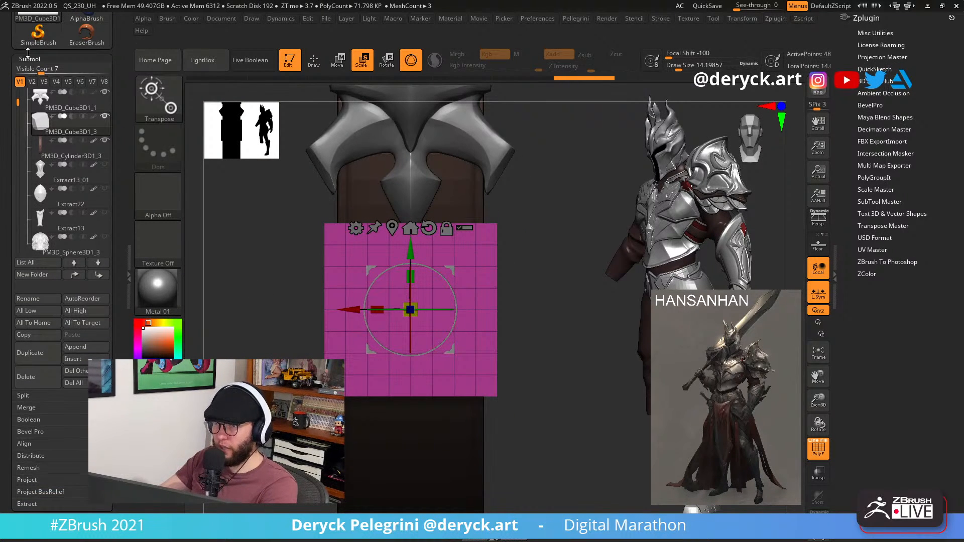
Reinitialize the cube as a QCube with X Res 2 and Y Res 2.
click(30, 59)
click(31, 348)
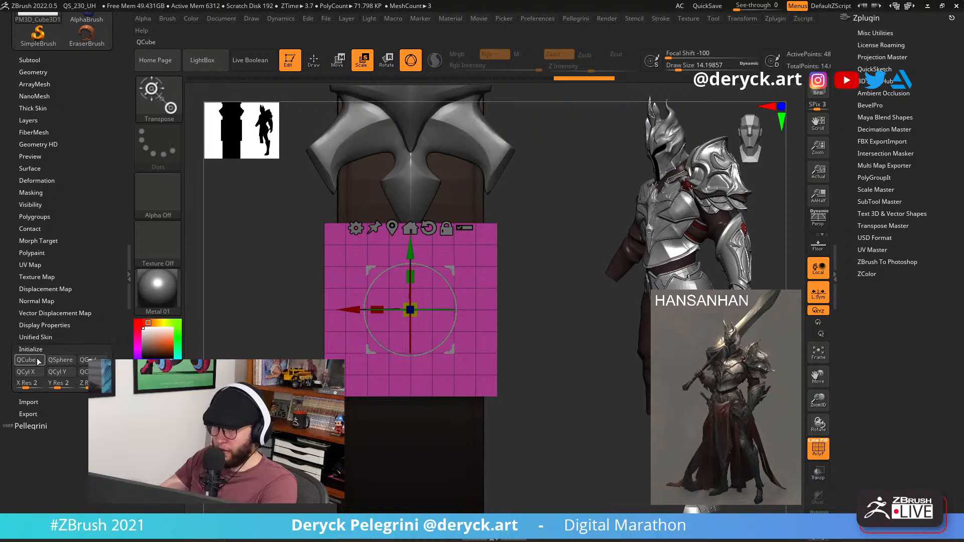
click(26, 360)
drag(336, 310, 381, 387)
Scale the low-resolution cube down by about 0.937 and fine-tune its size against the strap.
drag(407, 347, 399, 347)
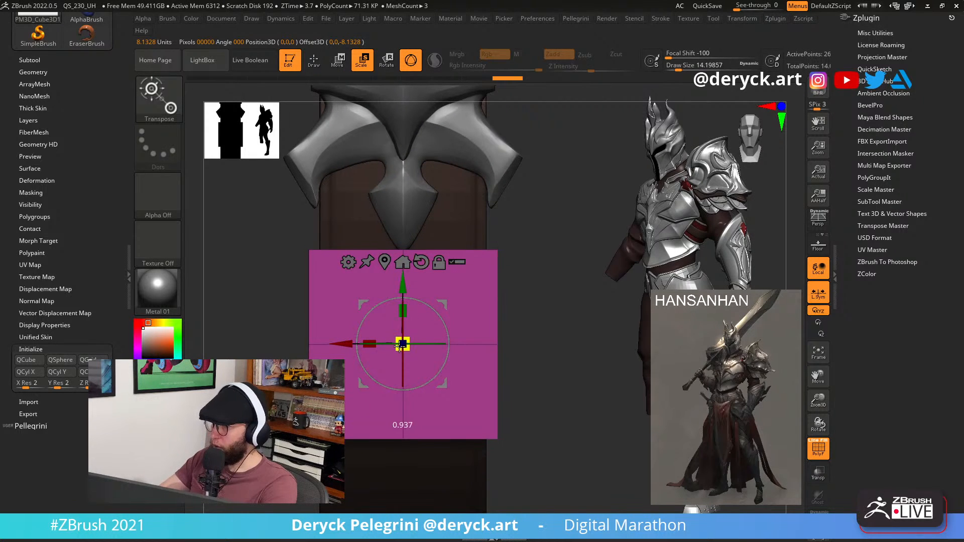
drag(238, 293, 330, 320)
shift+drag(514, 315, 251, 324)
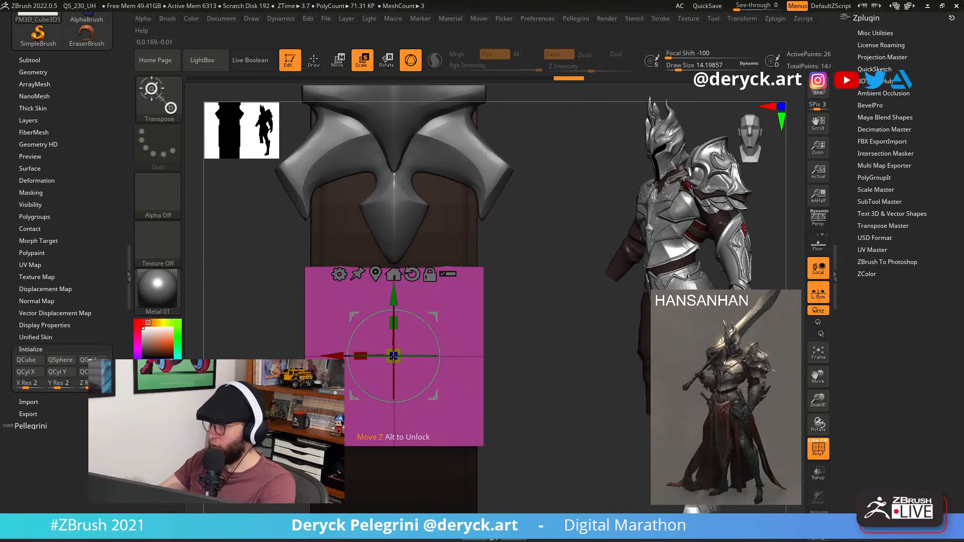
drag(393, 356, 384, 360)
drag(235, 297, 354, 296)
Isolate the cube and inset its front and back faces with the ZModeler Inset action targeting Polygroup All.
key(alt+s)
drag(593, 320, 480, 317)
key(q)
mouse_move(253, 269)
alt+mouse_down()
mouse_move(261, 241)
mouse_move(239, 261)
mouse_move(236, 251)
alt+mouse_up()
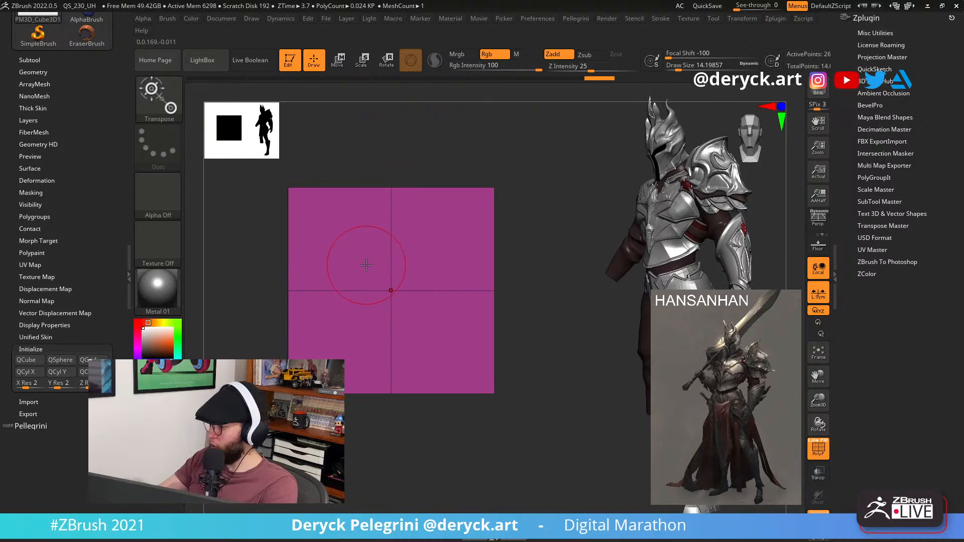
key(b)
key(z)
key(m)
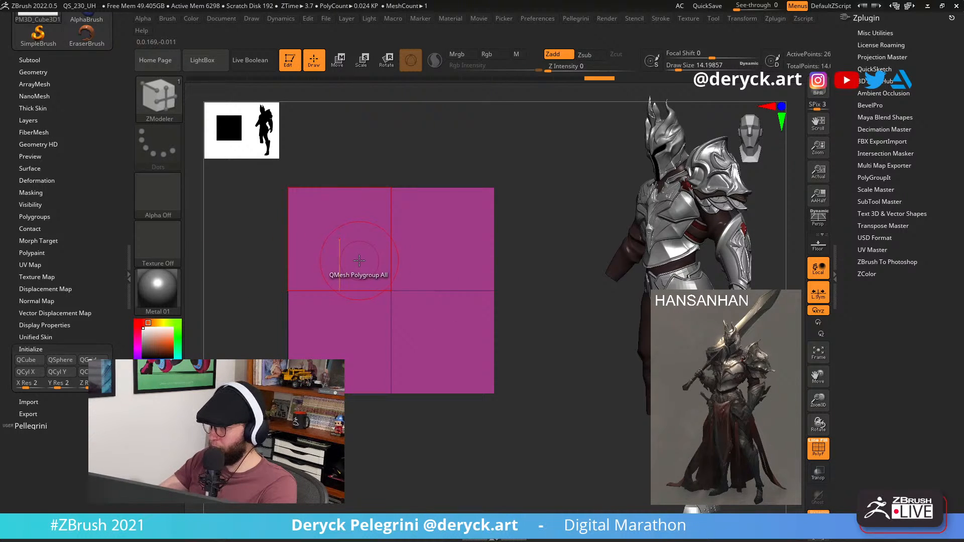
key(space)
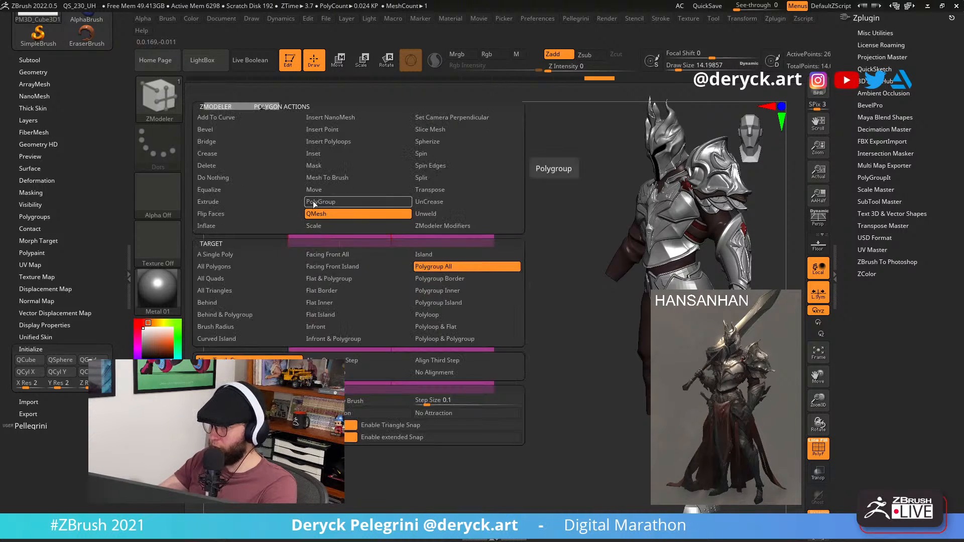
click(330, 154)
click(437, 255)
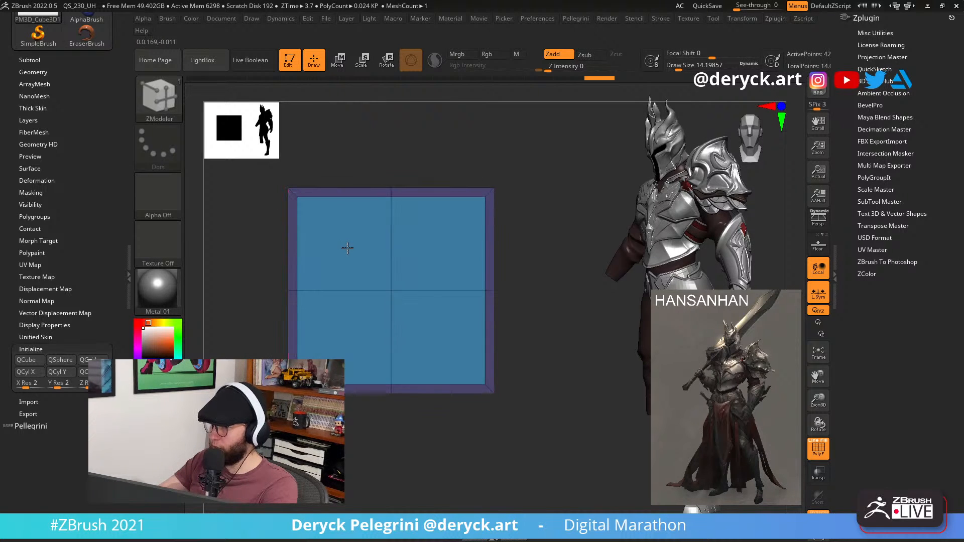
drag(349, 250, 356, 258)
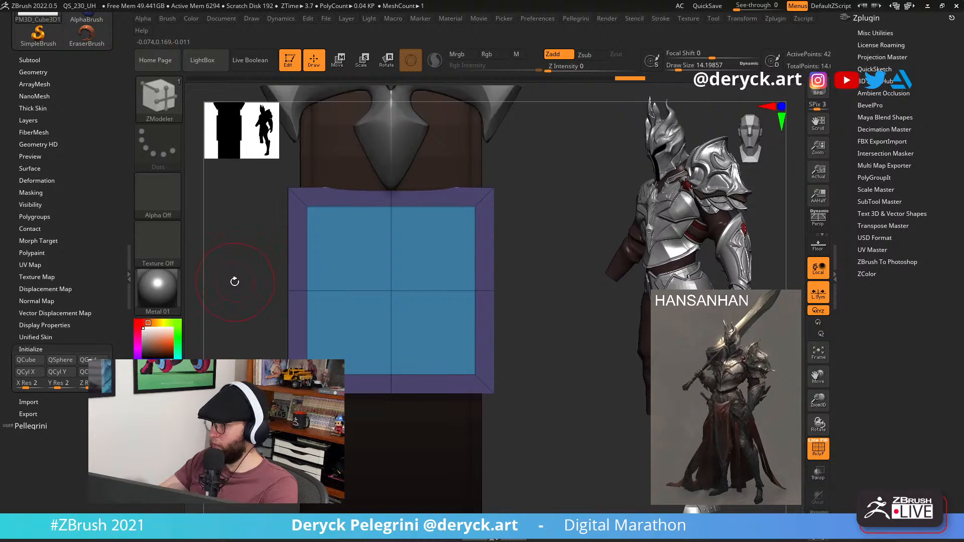
Scale the cube up until its inset area spans roughly the strap's width.
alt+drag(234, 281, 212, 262)
key(r)
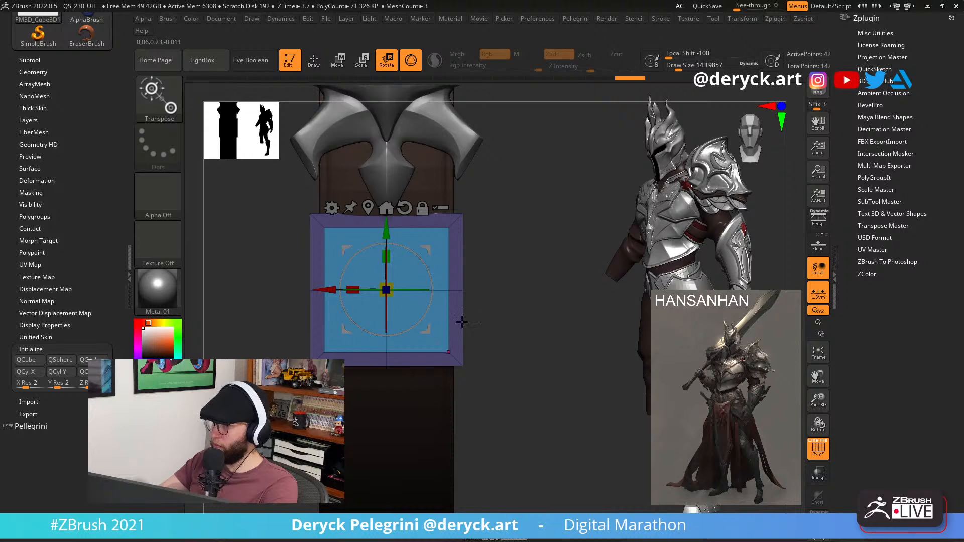
drag(386, 290, 407, 306)
key(q)
drag(247, 285, 297, 292)
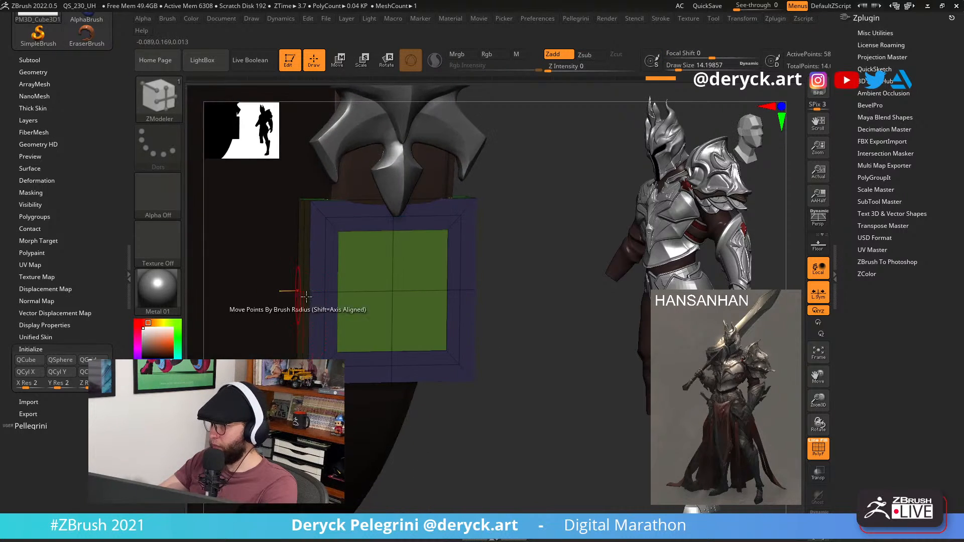
QMesh the inset area through the isolated cube to cut a square opening, leaving a frame around the strap.
key(alt+s)
ctrl+drag(474, 310, 531, 305)
key(space)
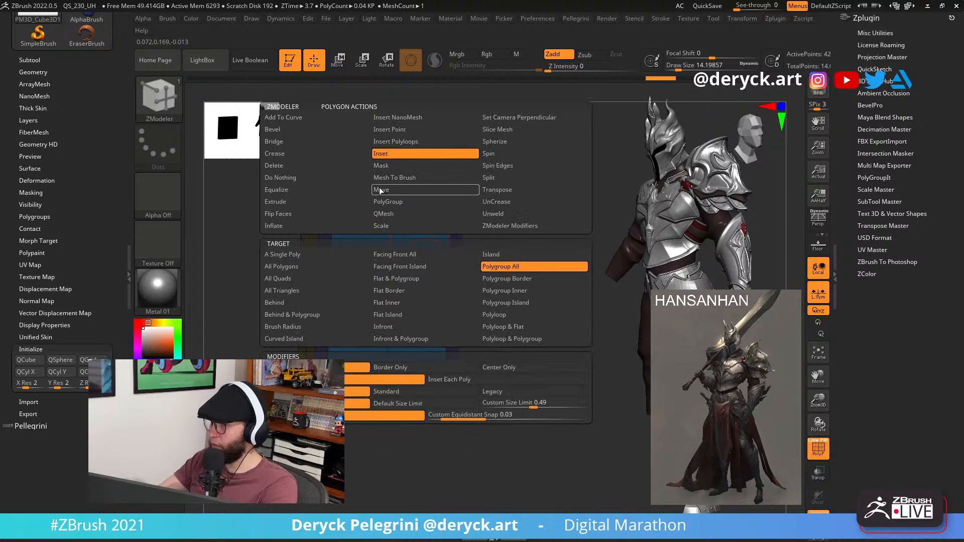
click(394, 215)
drag(419, 257, 346, 235)
shift+drag(406, 289, 364, 275)
key(alt+s)
mouse_move(254, 277)
mouse_down()
mouse_move(199, 280)
mouse_move(251, 284)
mouse_up()
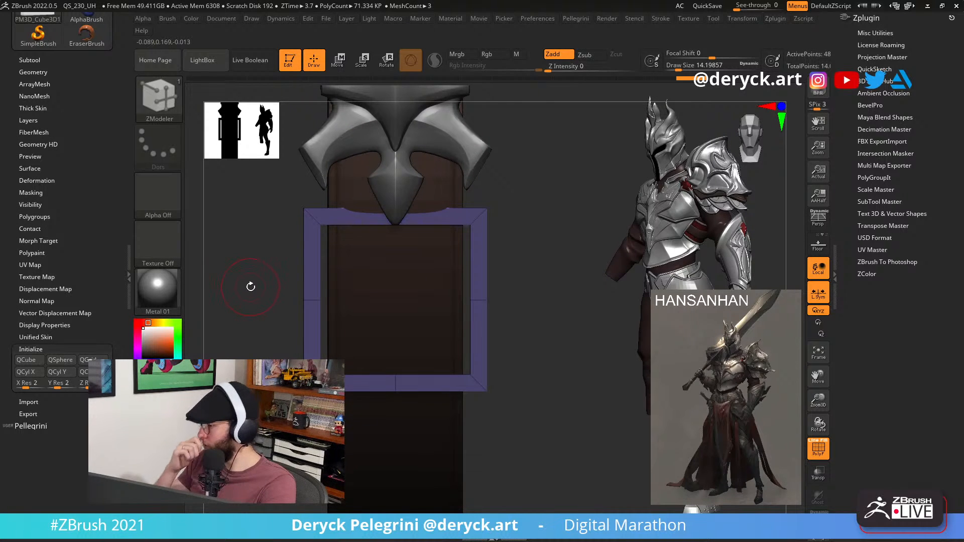
Make the strap cylinder the active subtool and isolate it with its polyframe shown.
drag(248, 273, 296, 281)
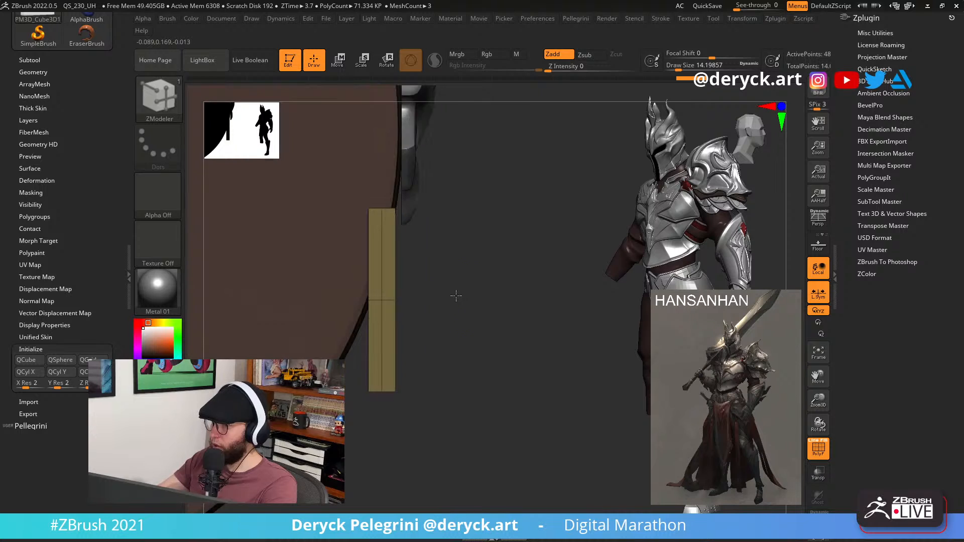
alt+drag(473, 307, 443, 284)
alt+click(363, 285)
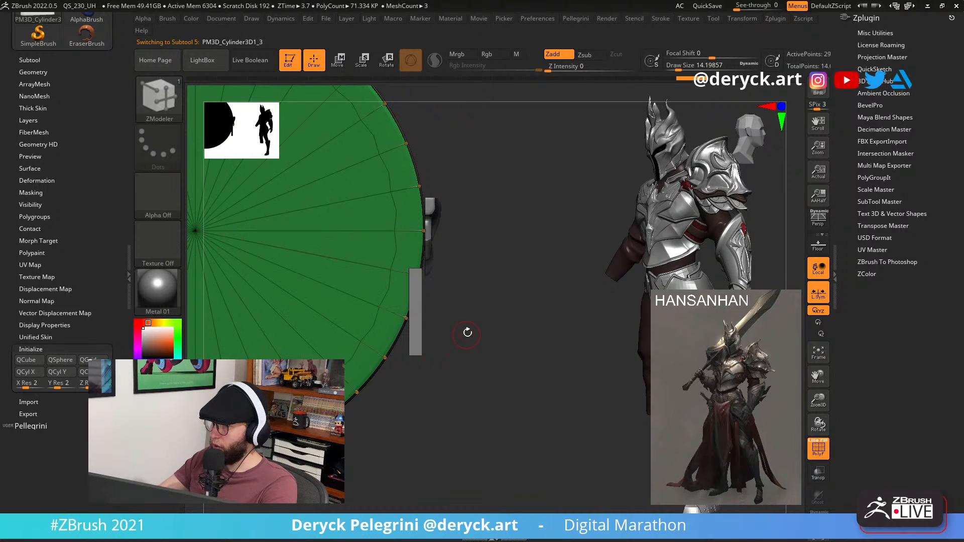
mouse_move(479, 314)
mouse_down()
mouse_move(469, 314)
mouse_move(494, 333)
mouse_up()
key(shift+f)
key(shift+f)
click(411, 234)
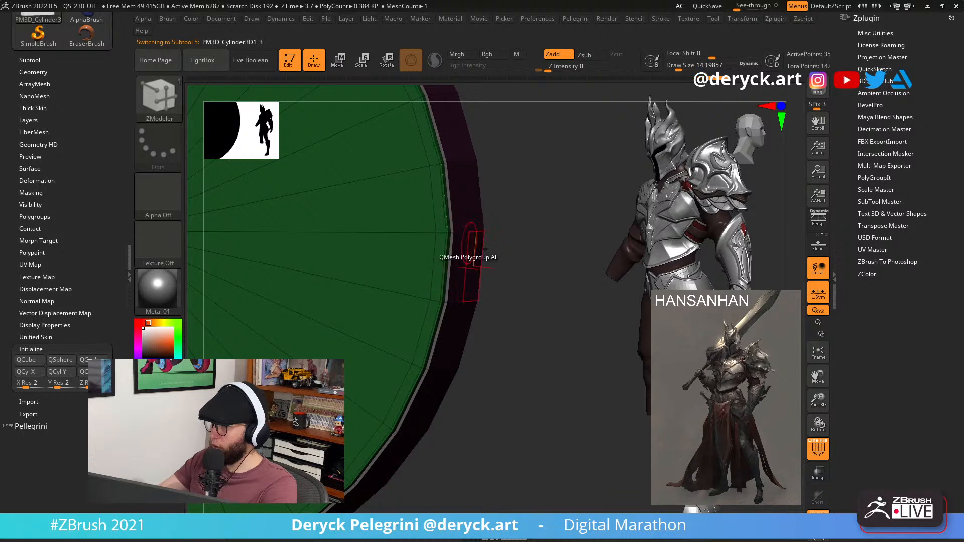
Hollow the strap cylinder into an open band and add an edge loop around it with ZModeler.
drag(481, 248, 341, 151)
alt+drag(495, 335, 511, 364)
mouse_move(387, 171)
alt+mouse_down()
mouse_move(308, 176)
mouse_move(262, 217)
mouse_move(253, 296)
mouse_move(285, 341)
mouse_move(383, 381)
mouse_move(458, 336)
alt+mouse_up()
drag(506, 377, 396, 452)
drag(420, 296, 473, 279)
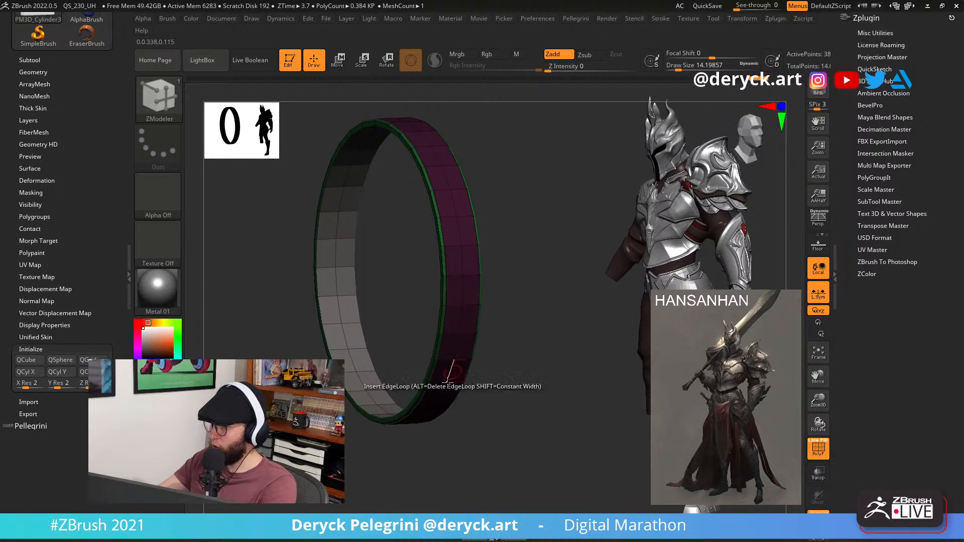
drag(437, 427, 510, 441)
alt+drag(467, 341, 442, 391)
key(shift+f)
alt+drag(305, 319, 279, 287)
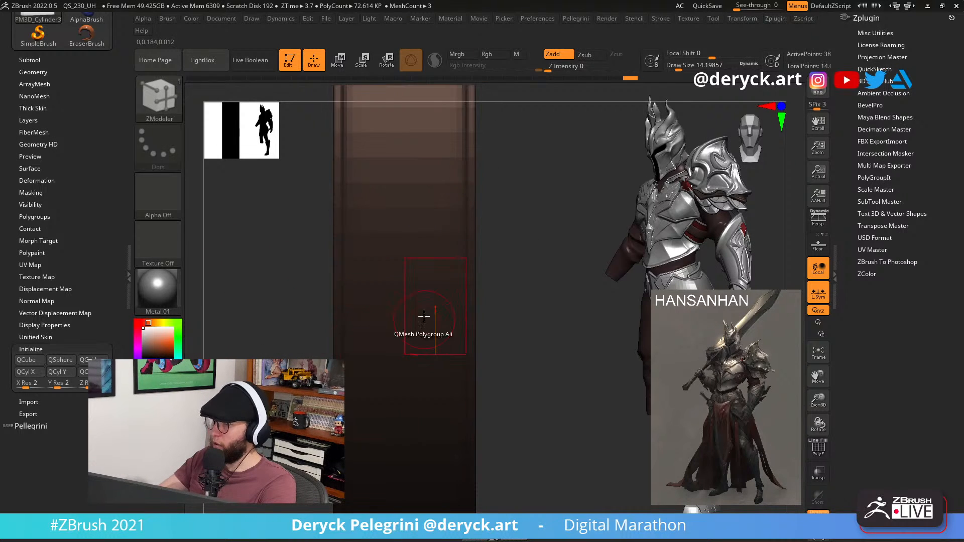
Select the square frame subtool, scale it down so its opening matches the strap's width, and show its polyframe.
alt+click(397, 341)
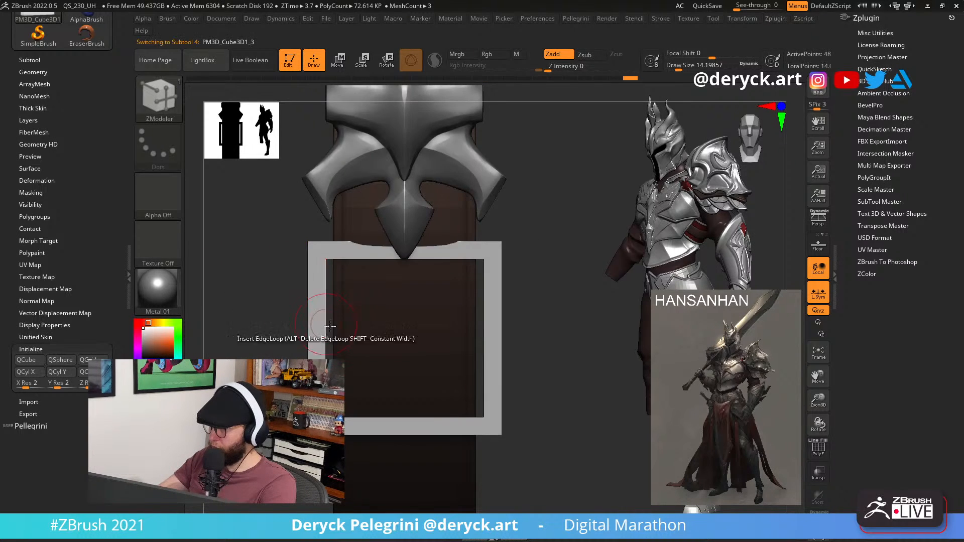
key(r)
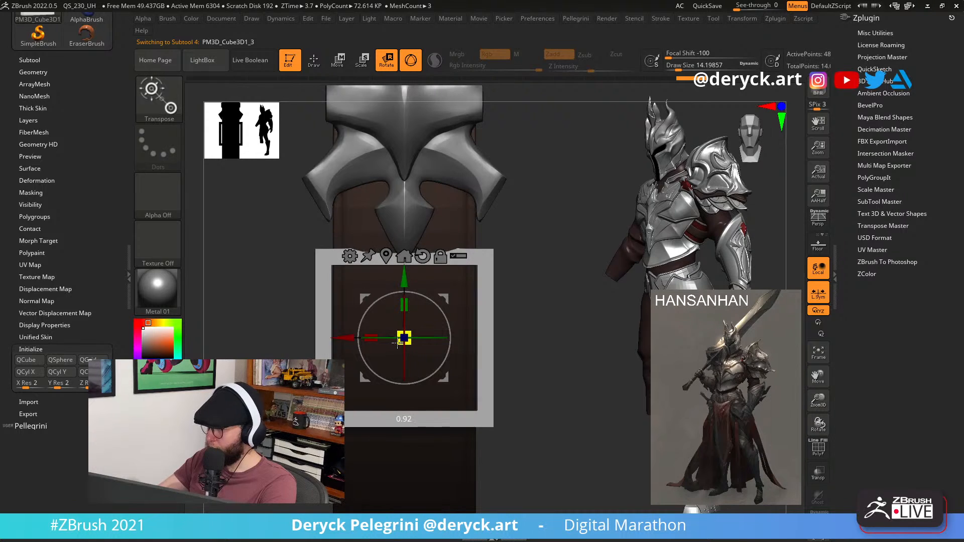
drag(254, 292, 274, 276)
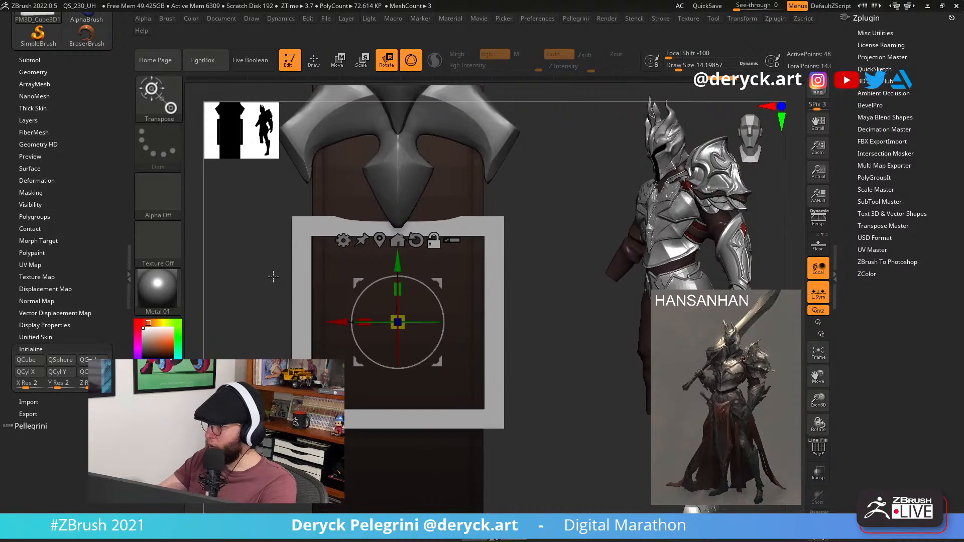
key(shift+f)
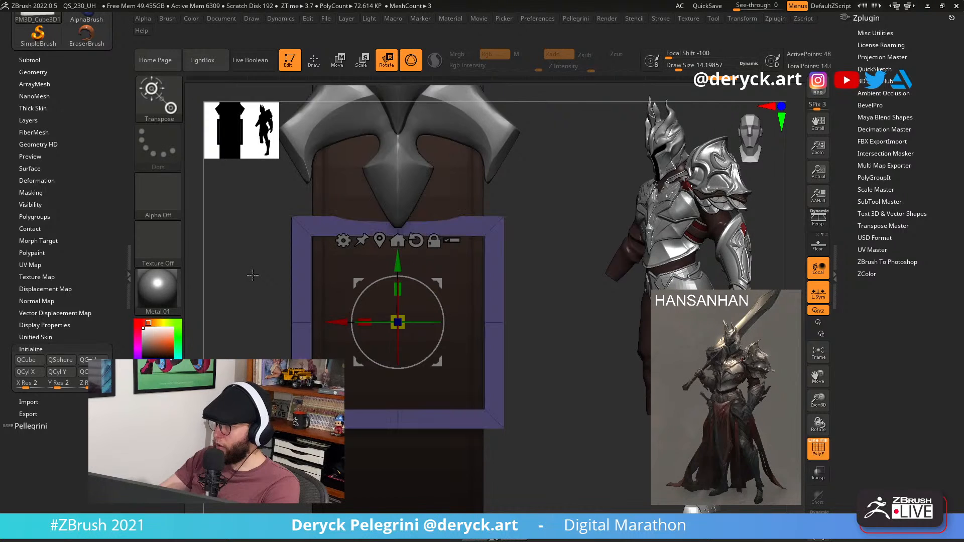
Bevel the diagonal edges at all four corners of the square frame with ZModeler.
key(d)
key(shift+d)
alt+drag(256, 261, 244, 281)
key(q)
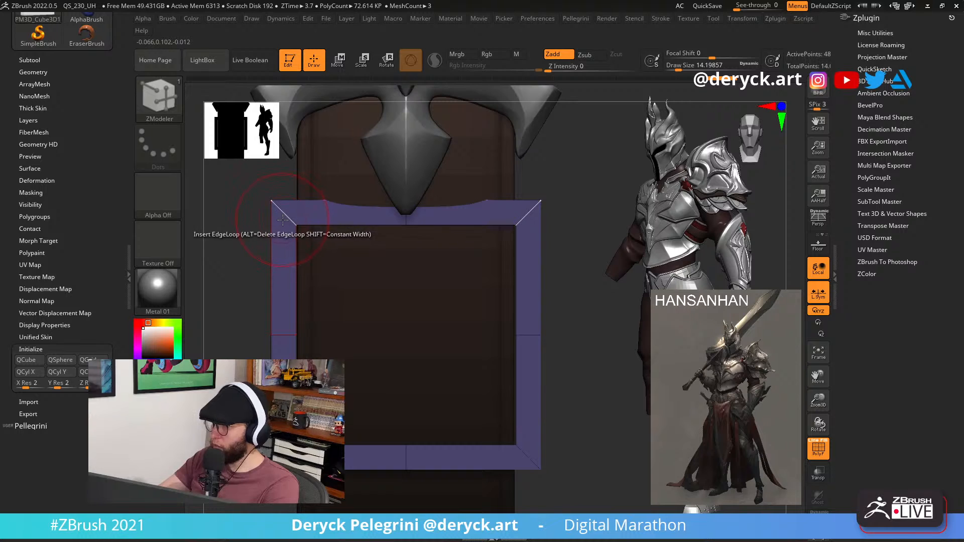
alt+drag(241, 217, 257, 248)
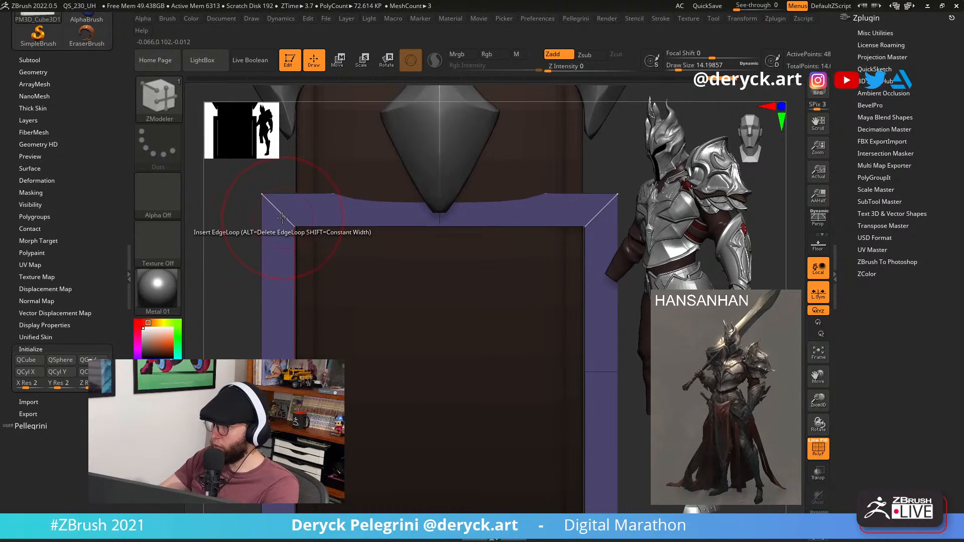
key(space)
click(188, 225)
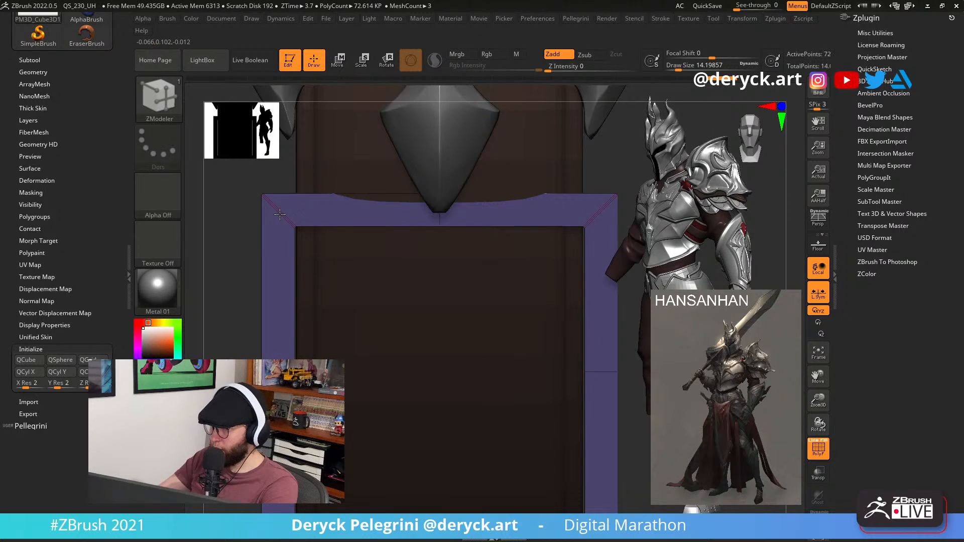
alt+drag(232, 228, 216, 184)
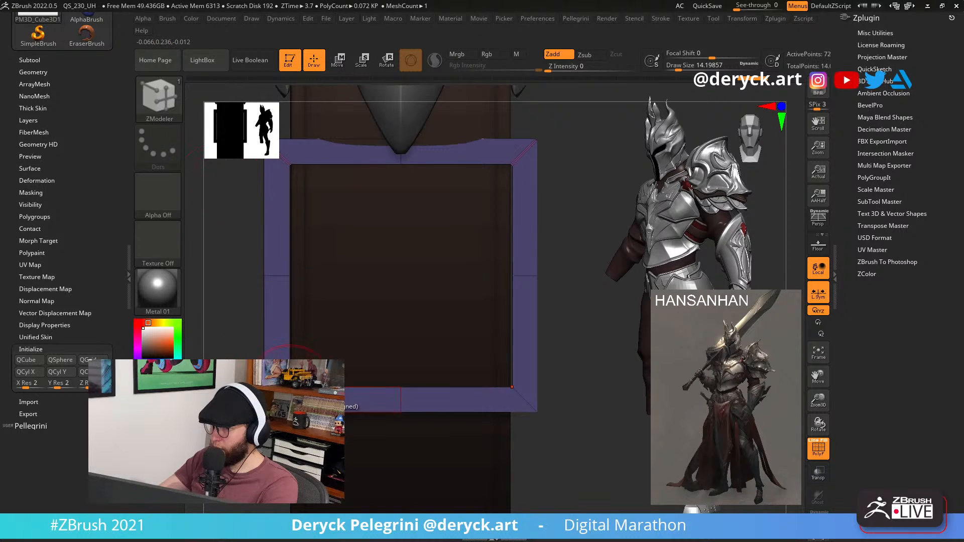
key(d)
drag(216, 310, 291, 310)
key(shift+d)
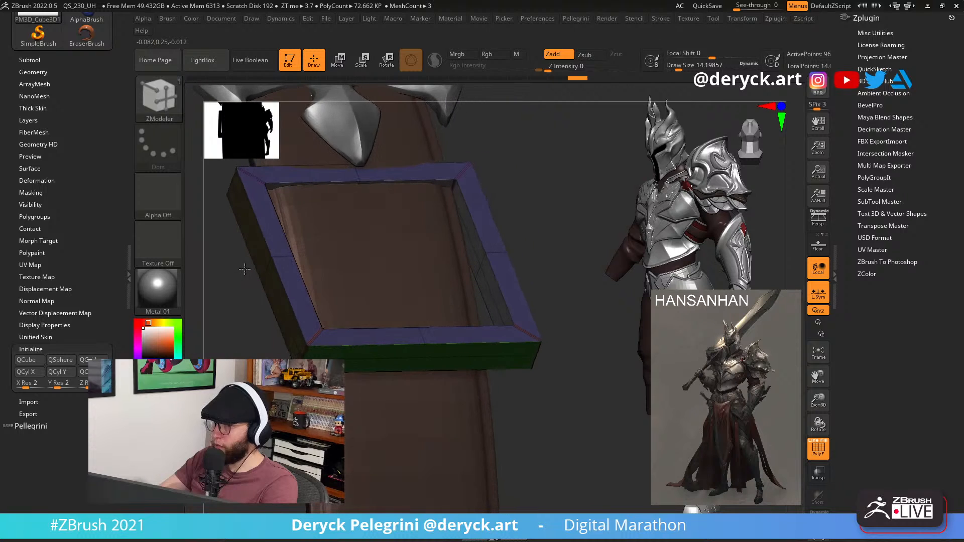
Bevel the long outer and inner edges around the square frame on its front and back.
key(space)
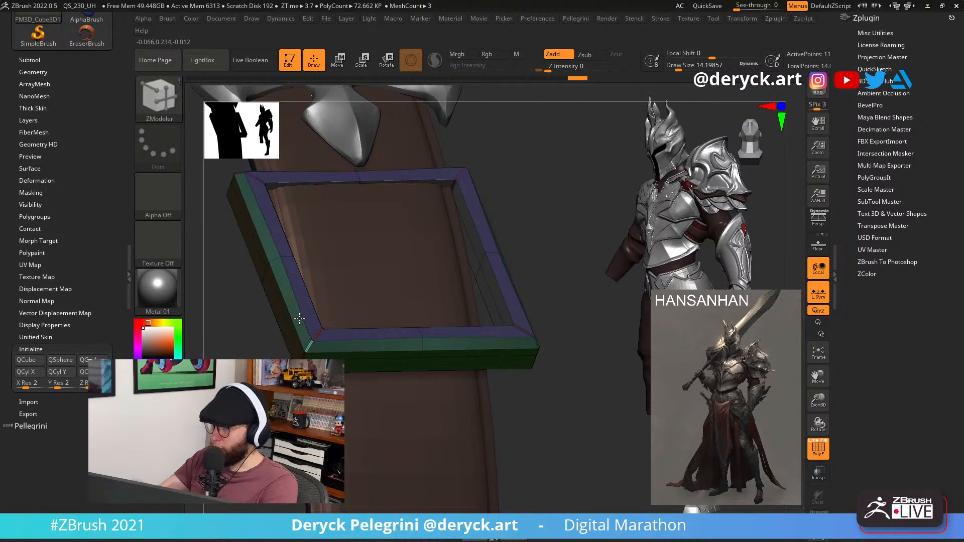
drag(250, 320, 332, 295)
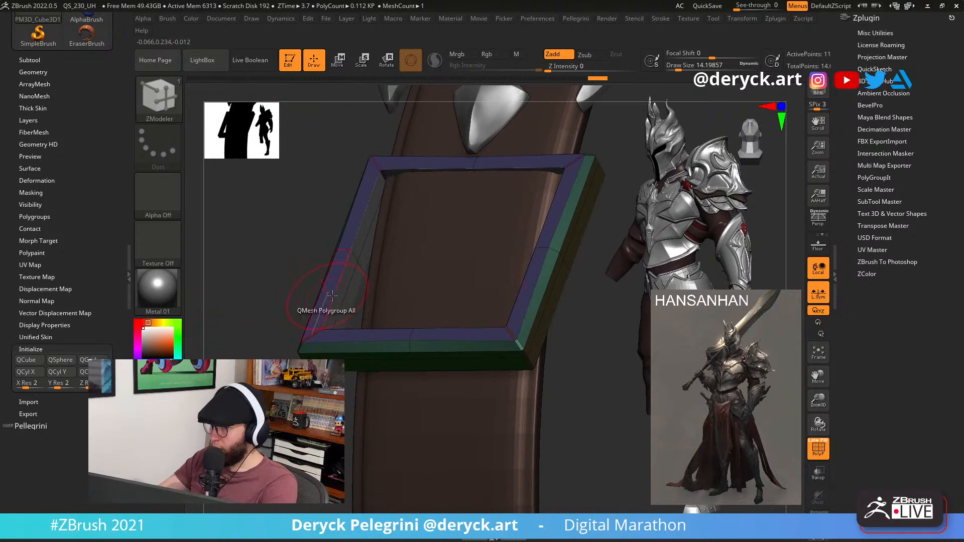
click(335, 297)
drag(269, 287, 349, 210)
click(307, 247)
click(346, 240)
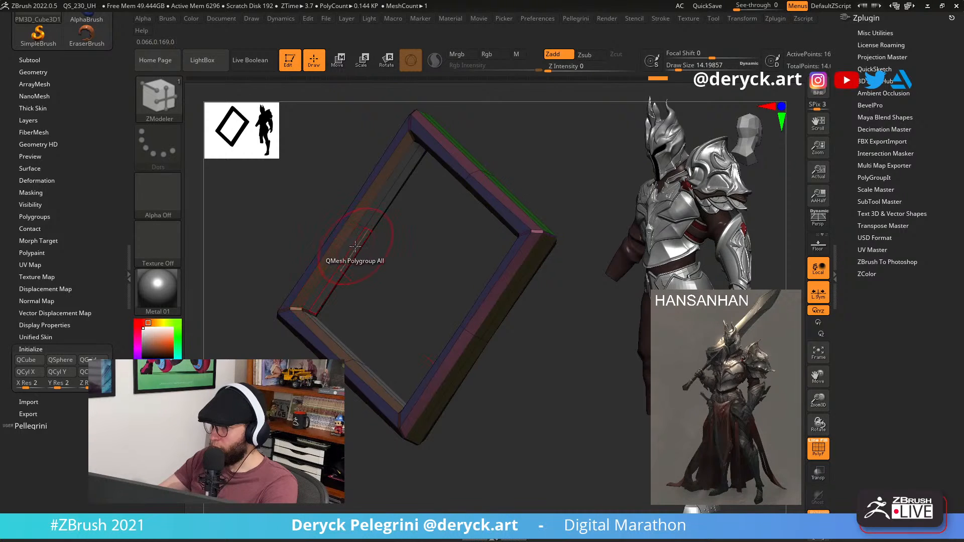
drag(427, 253, 344, 248)
key(alt+s)
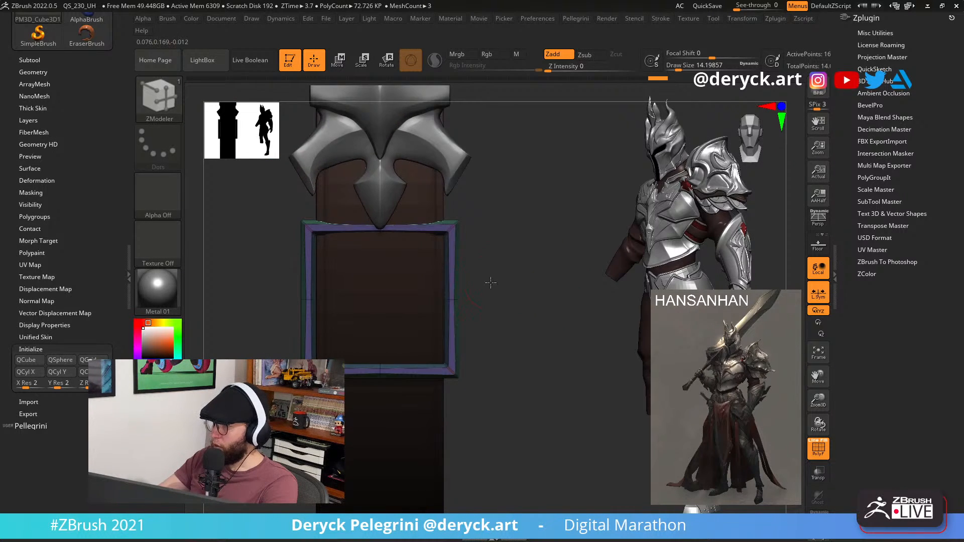
Rotate the square frame in side view so it tilts across the strap like a buckle.
drag(490, 282, 426, 283)
alt+drag(230, 273, 268, 286)
key(e)
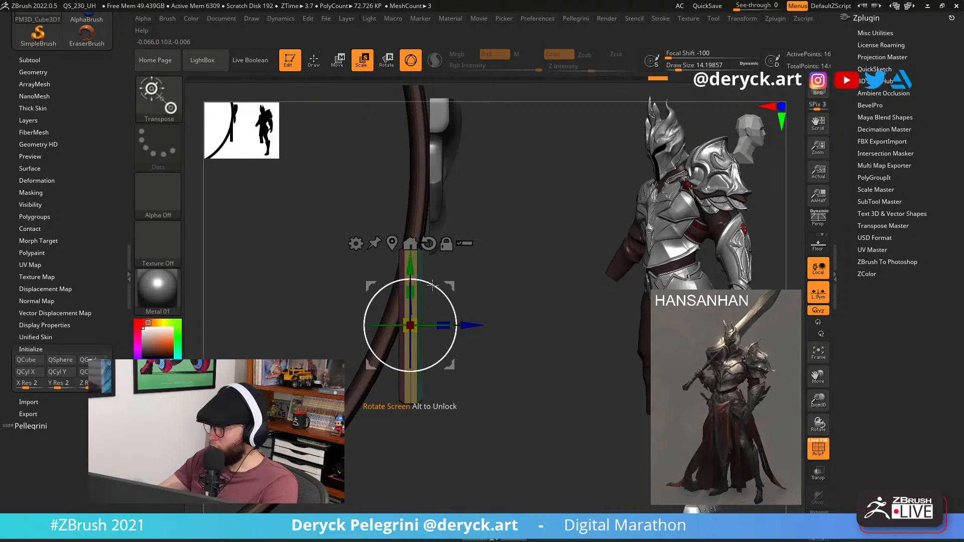
drag(433, 285, 448, 252)
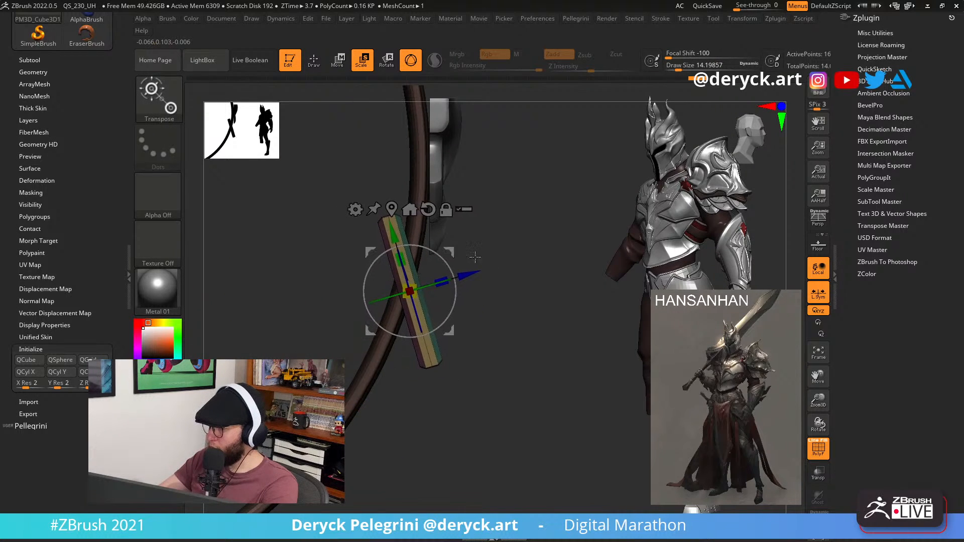
shift+drag(495, 284, 465, 291)
mouse_move(282, 276)
mouse_down()
mouse_move(267, 277)
mouse_move(257, 311)
mouse_move(262, 247)
mouse_up()
Preview the frame with dynamic subdivision, then crease its edges with the crease tolerance at 45.
key(q)
key(shift+f)
key(shift+f)
key(d)
drag(352, 352, 380, 307)
key(shift+d)
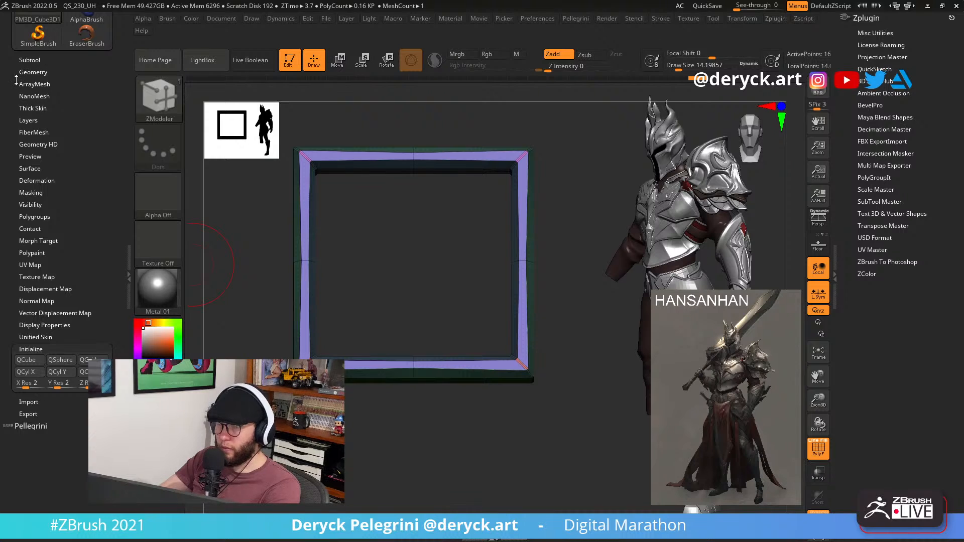
scroll(16, 80, up, 2)
click(33, 89)
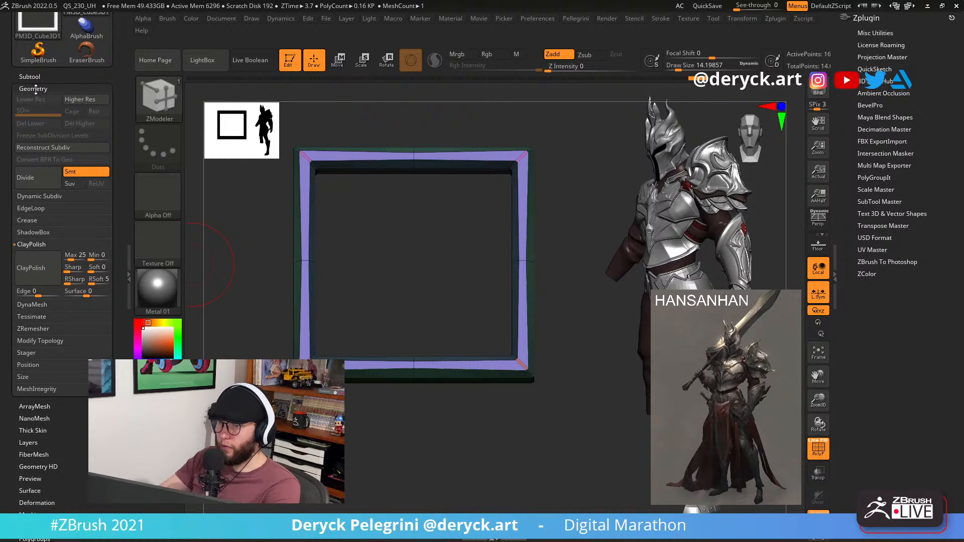
click(21, 245)
click(26, 221)
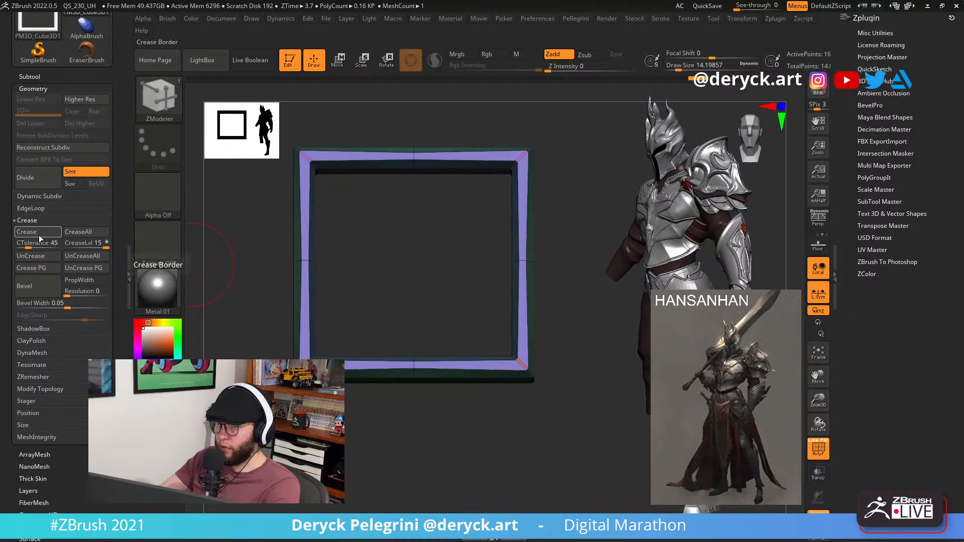
click(40, 233)
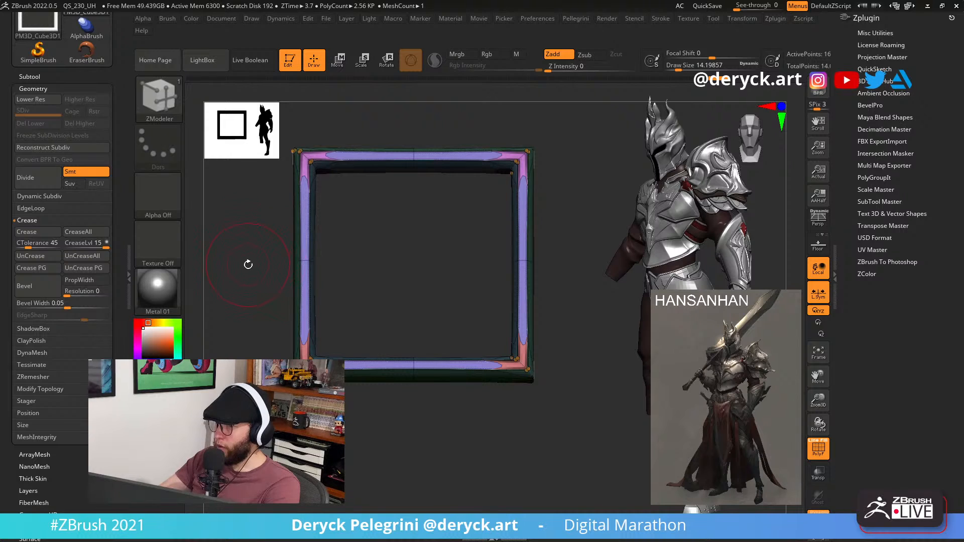
Examine the frame's corners up close, comparing the smoothed preview with the low-poly mesh and its polyframe.
key(shift+f)
mouse_move(248, 264)
mouse_down()
mouse_move(237, 279)
mouse_move(245, 275)
mouse_move(275, 318)
mouse_move(404, 329)
mouse_move(386, 286)
mouse_up()
key(shift+d)
key(shift+f)
key(d)
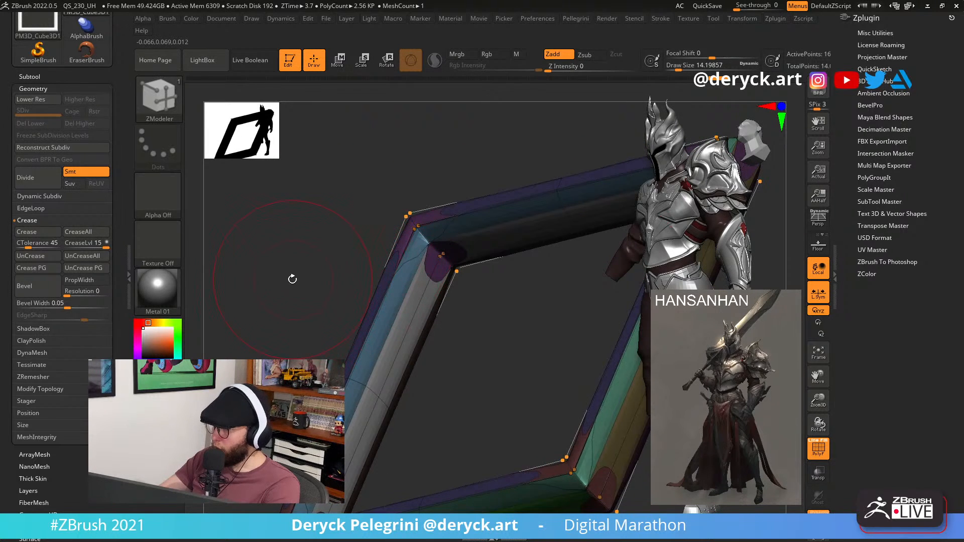
key(shift+f)
key(shift+f)
key(shift+d)
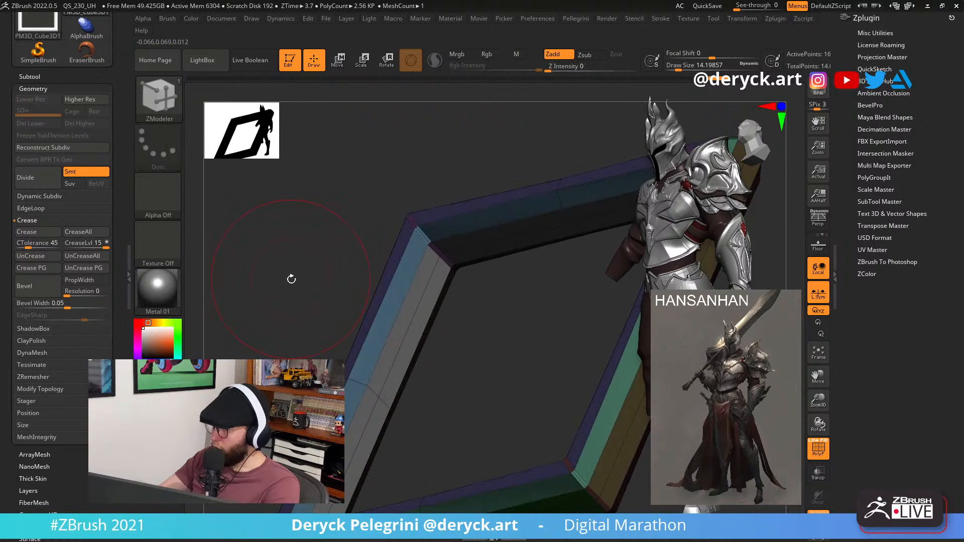
Undo the recent crease and polygroup edits on the square frame.
key(ctrl+z)
key(ctrl+z)
key(ctrl+z)
key(ctrl+z)
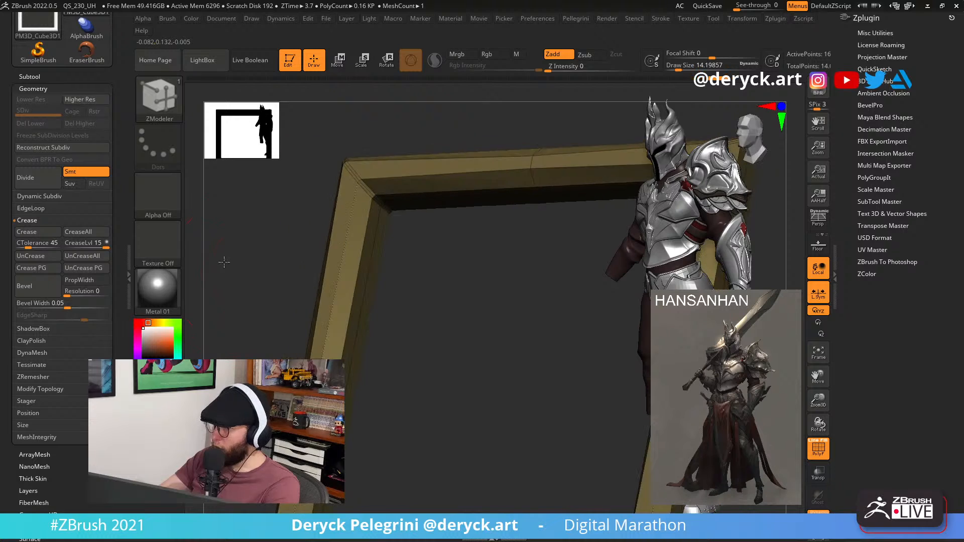
key(ctrl+z)
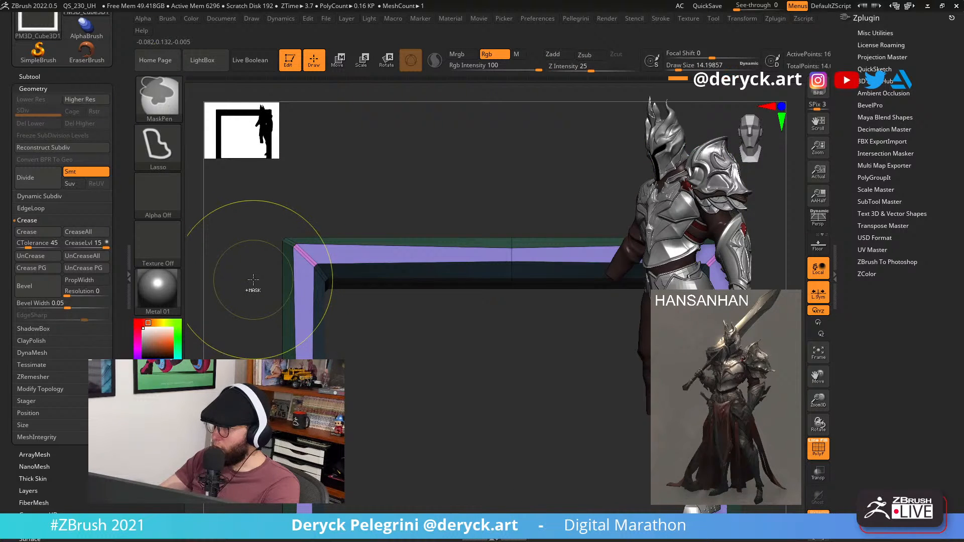
key(ctrl+z)
key(ctrl+z)
key(ctrl+z)
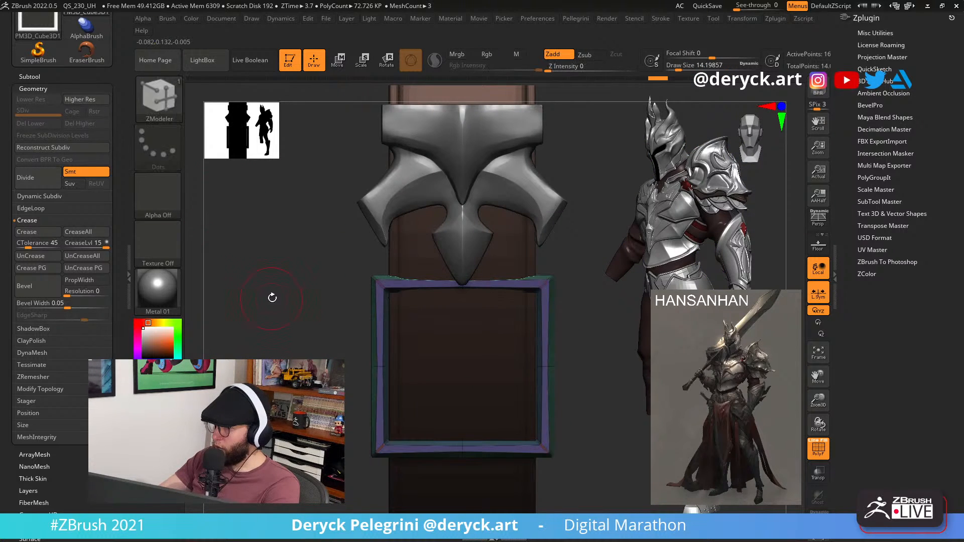
key(ctrl+z)
key(ctrl+z)
key(ctrl+z)
key(ctrl+z)
key(ctrl+z)
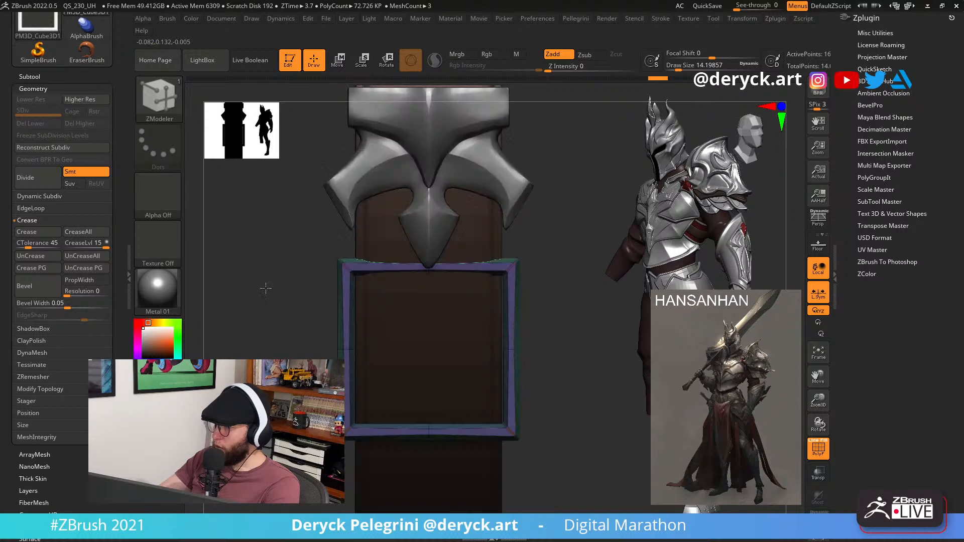
key(ctrl+z)
key(ctrl+z)
key(ctrl+z)
key(ctrl+z)
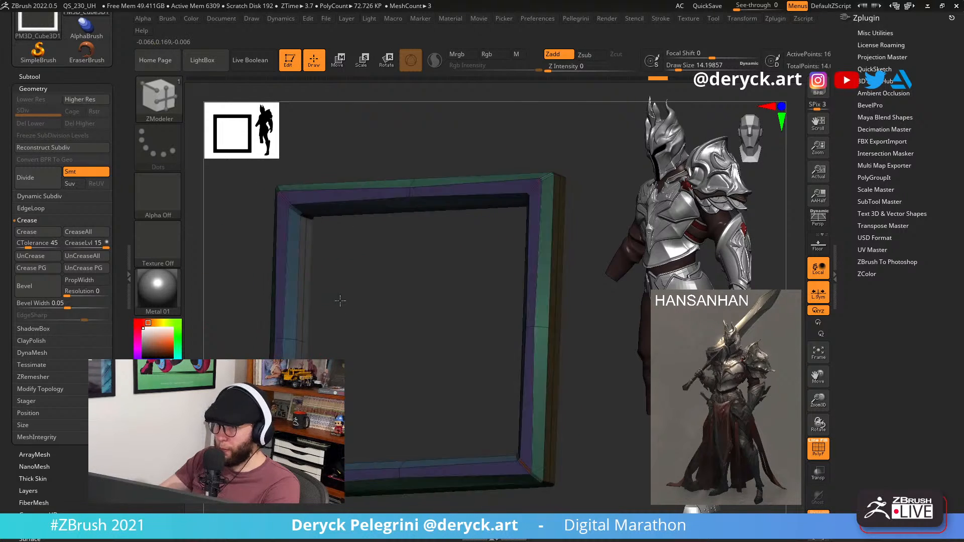
key(ctrl+z)
key(ctrl+z)
key(ctrl+z)
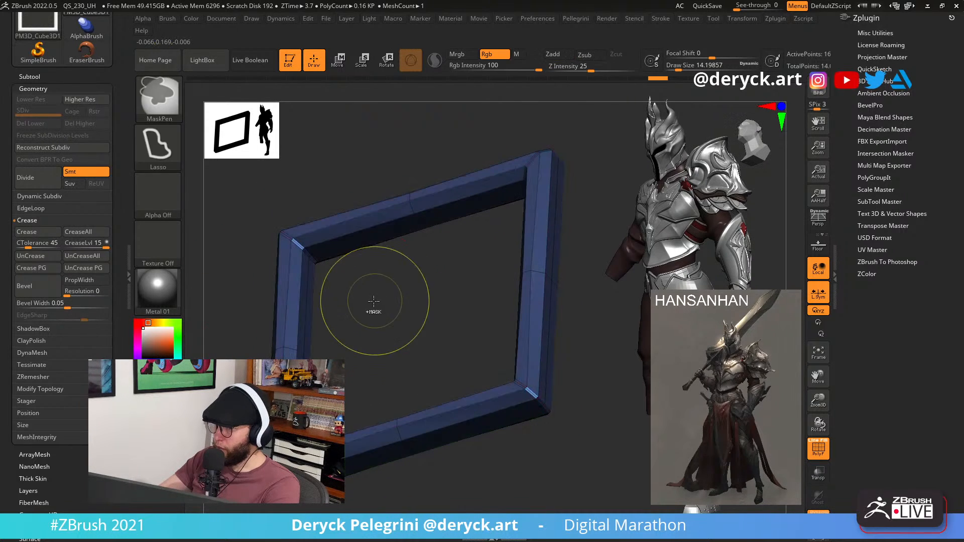
Crease the square frame's edges with tolerance 45 and compare the smoothed preview with the low-poly mesh.
click(43, 234)
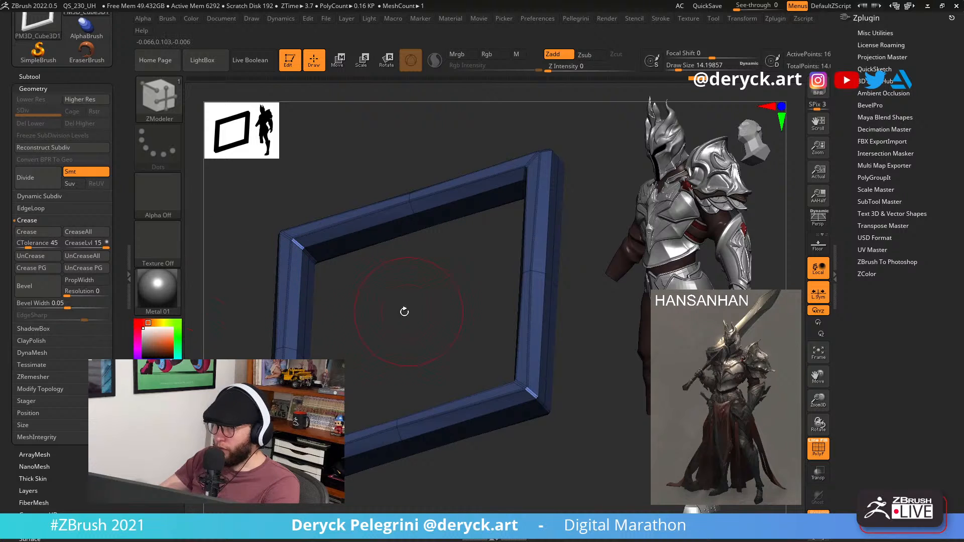
key(ctrl+d)
mouse_move(390, 308)
shift+mouse_down()
mouse_move(405, 348)
mouse_move(422, 326)
mouse_move(436, 327)
mouse_move(370, 339)
mouse_move(434, 345)
mouse_move(396, 340)
mouse_move(421, 291)
mouse_move(409, 311)
mouse_move(275, 295)
shift+mouse_up()
key(shift+f)
key(shift+d)
key(shift+f)
key(d)
key(shift+d)
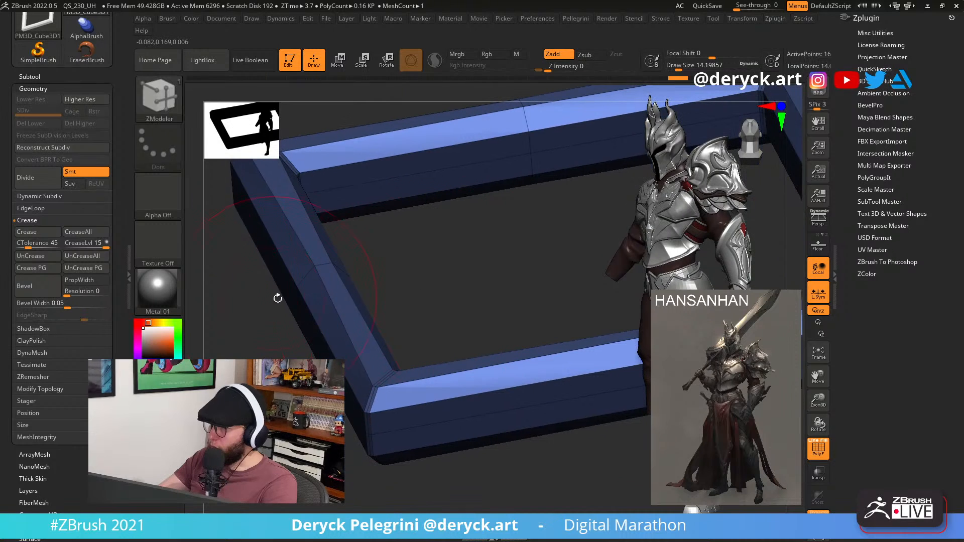
Insert an edge loop along the square frame's front bevel with ZModeler, then show it smoothed without the polyframe.
key(s)
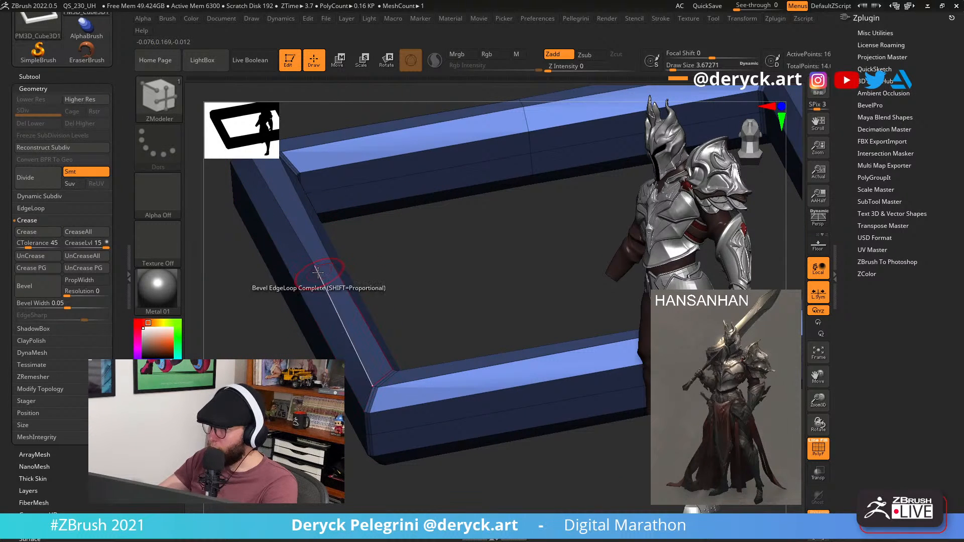
key(space)
click(284, 237)
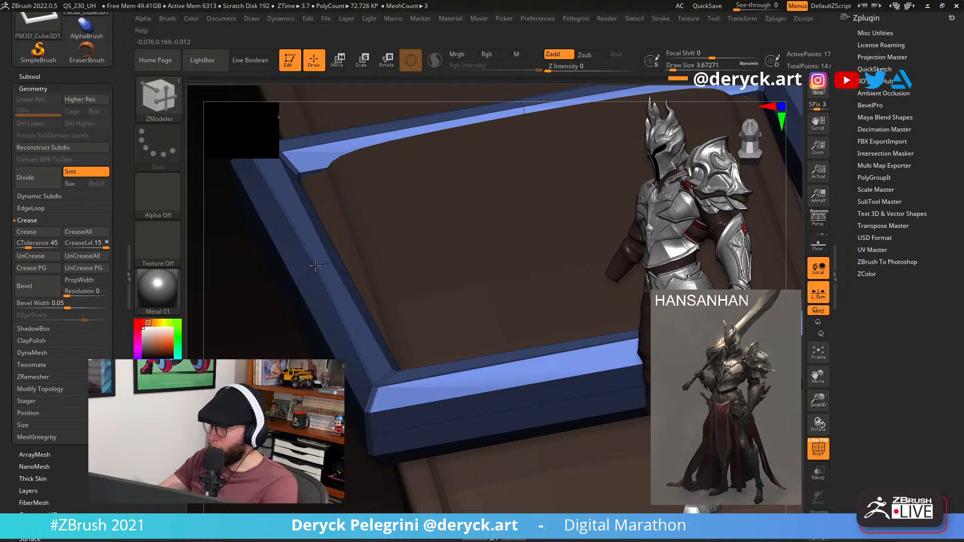
click(326, 263)
key(d)
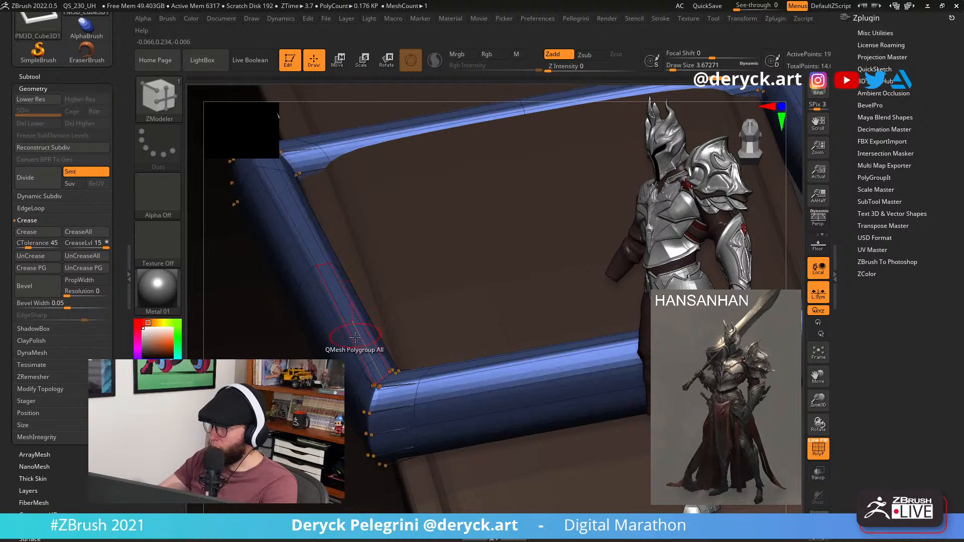
shift+drag(185, 309, 198, 271)
key(shift+f)
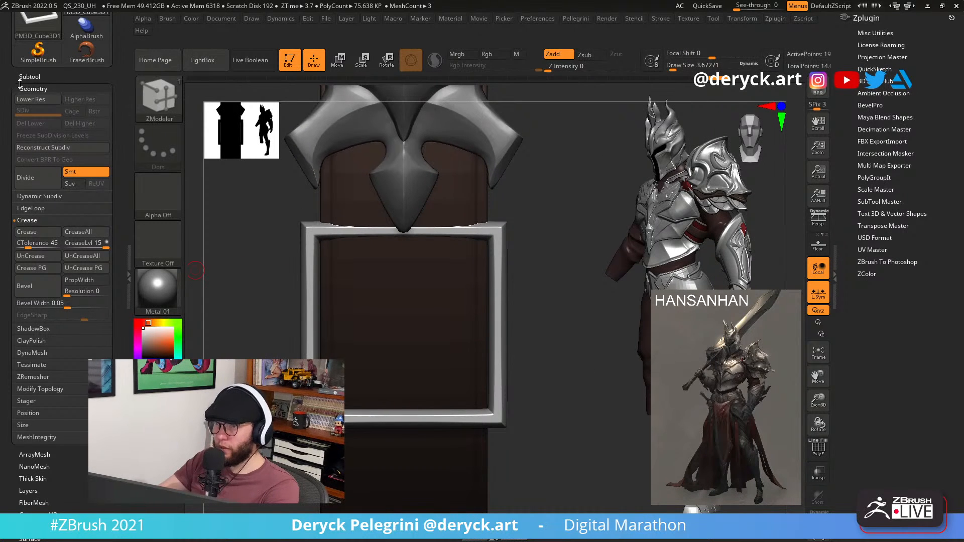
Insert a Sphere3D as a new subtool below the square frame in the subtool list.
click(37, 89)
click(31, 76)
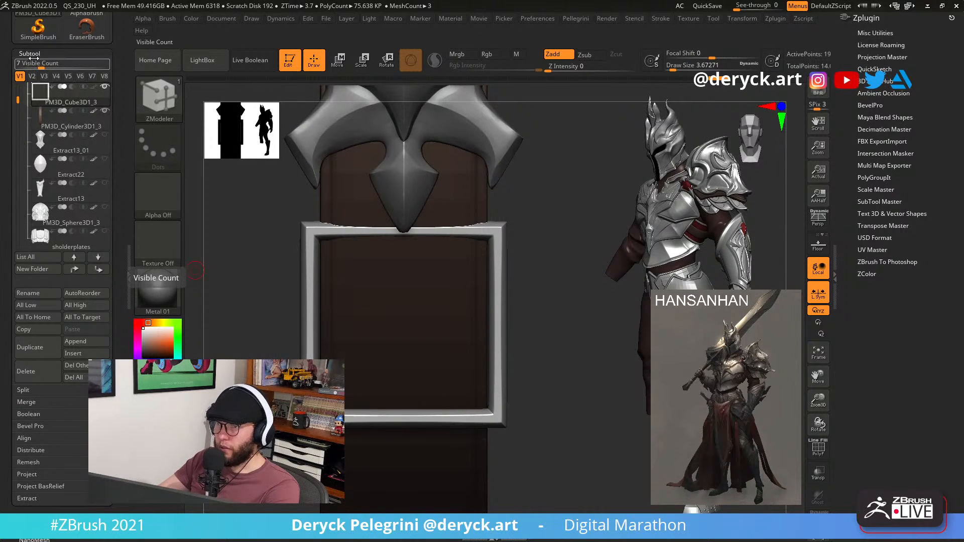
click(33, 56)
click(36, 66)
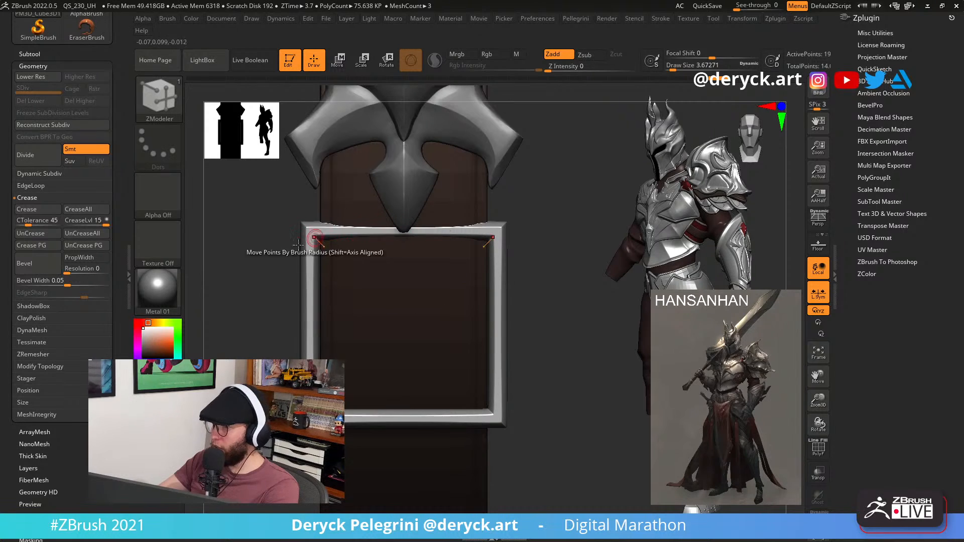
drag(251, 269, 201, 240)
click(30, 54)
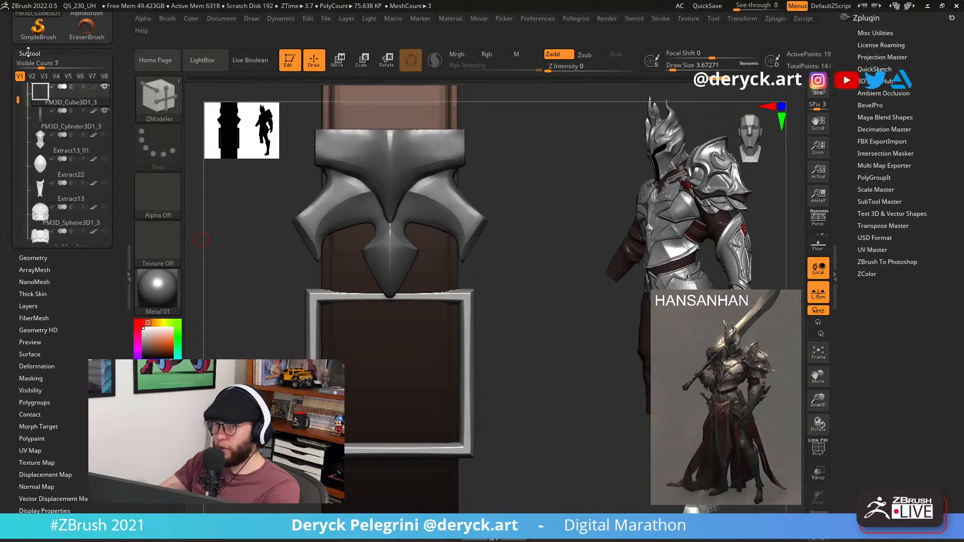
click(82, 354)
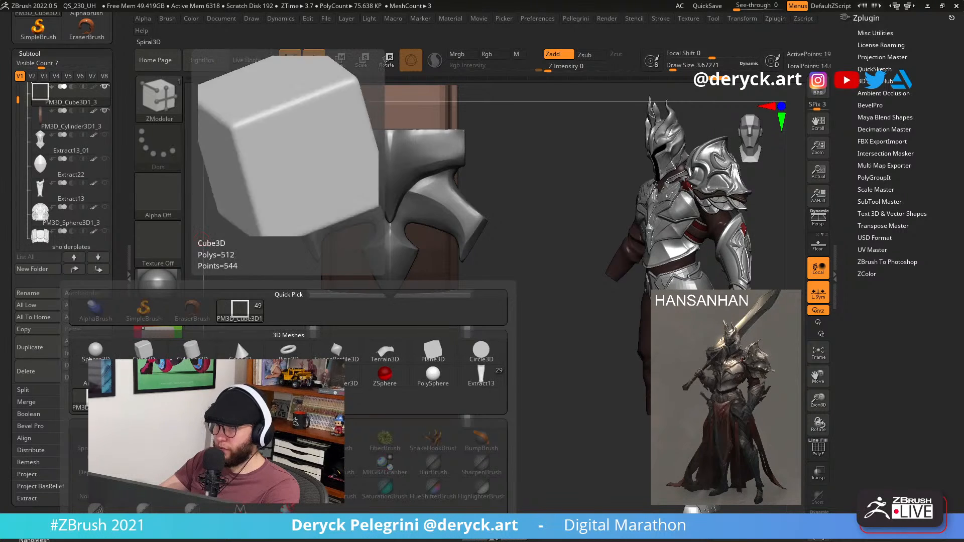
click(93, 351)
Scale the new sphere down until it is narrower than the square frame.
key(f)
key(e)
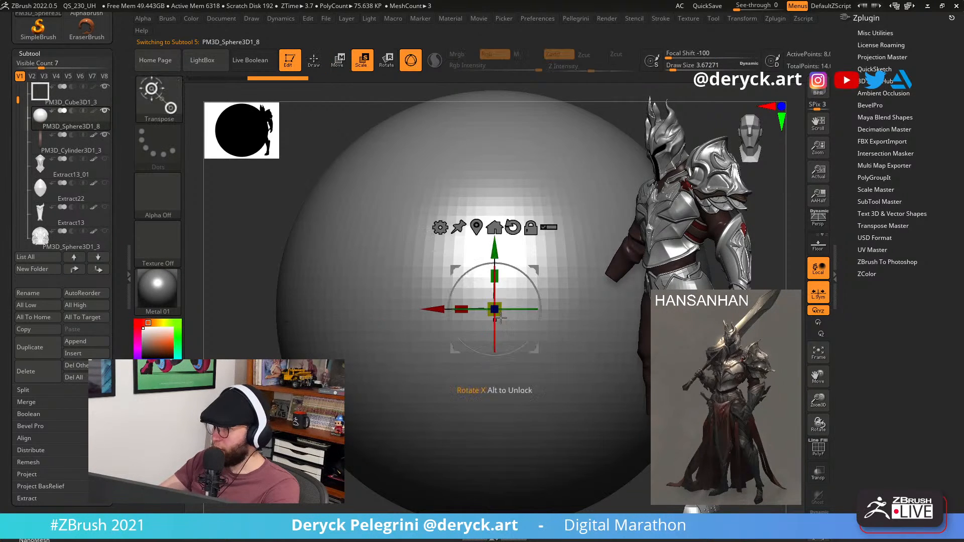
drag(494, 310, 318, 208)
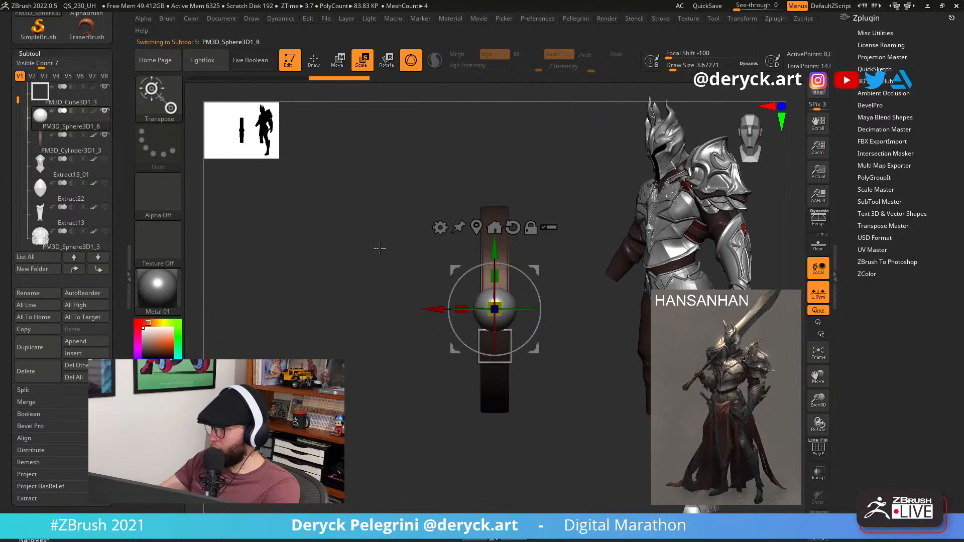
alt+drag(378, 248, 360, 346)
drag(434, 281, 356, 310)
Try to place the sphere at the square frame's upper corner and shrink it to a small ball.
key(w)
alt+drag(286, 283, 231, 295)
key(e)
drag(356, 293, 279, 277)
key(w)
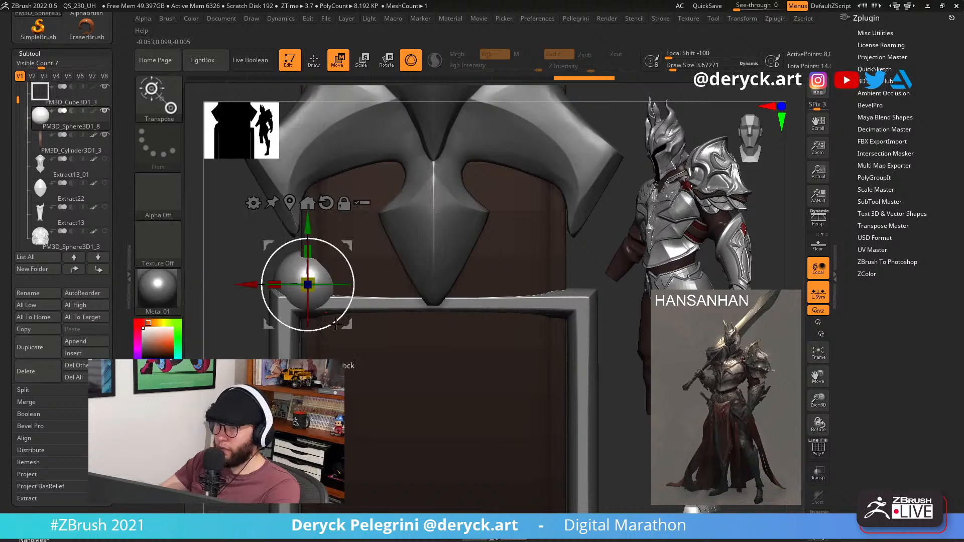
key(q)
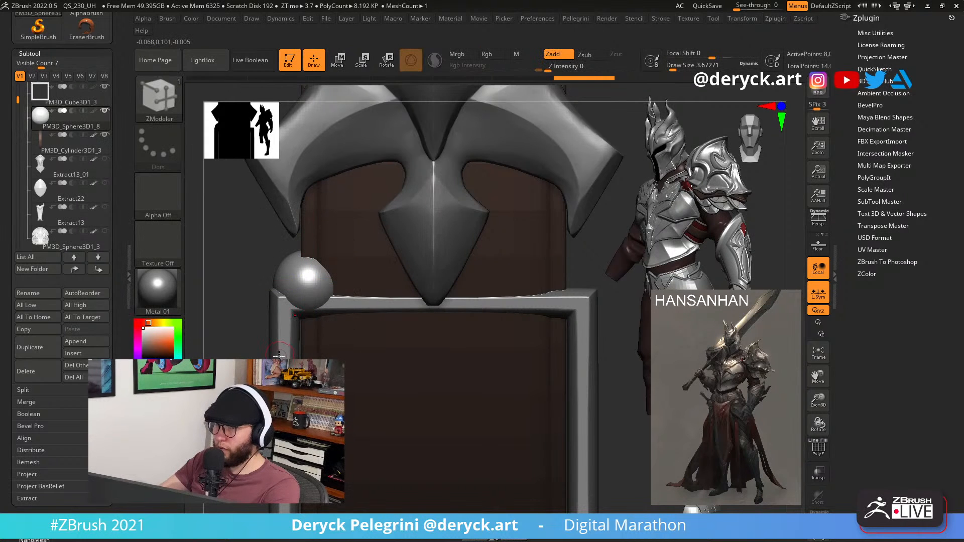
Hide the strap cylinder and undo the sphere's placement and shrinking at the frame's corner.
click(103, 112)
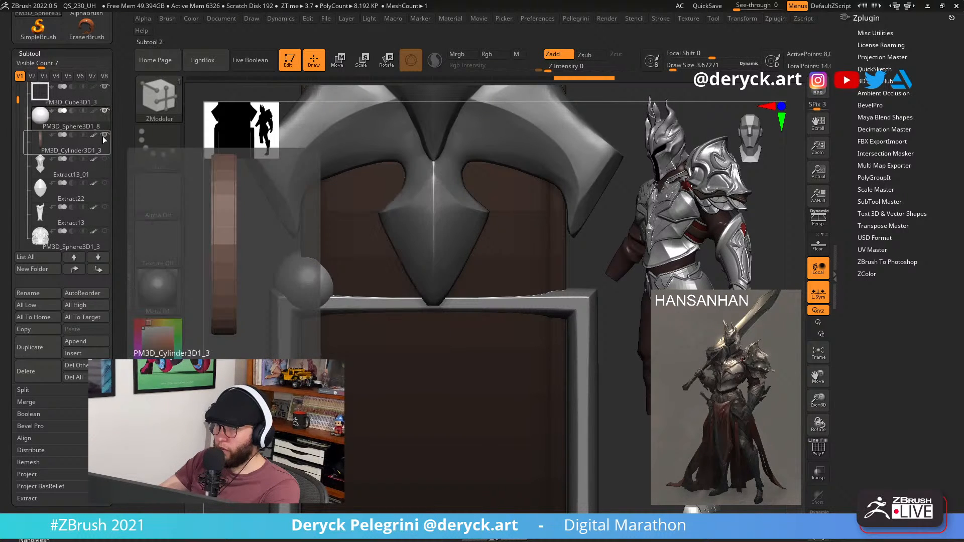
alt+drag(254, 285, 266, 300)
key(w)
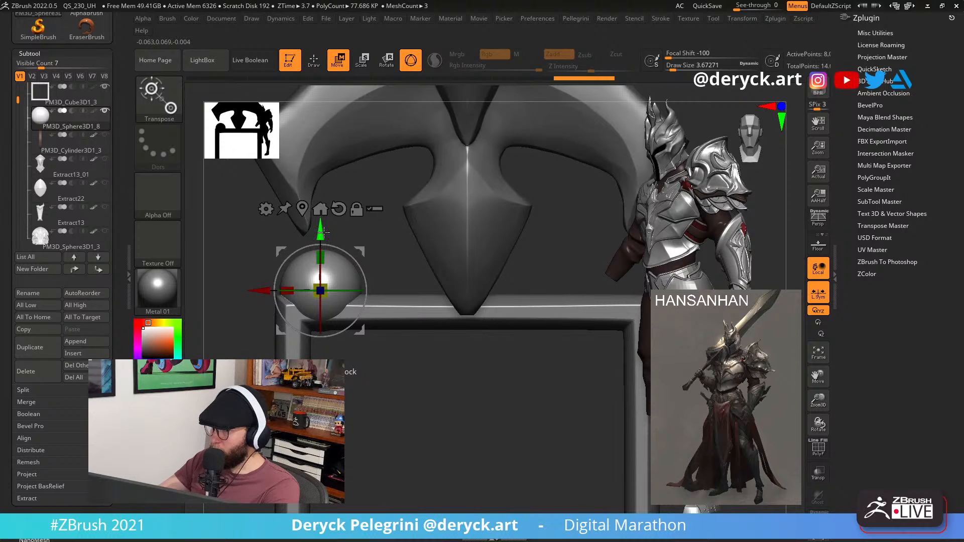
drag(324, 233, 324, 228)
key(ctrl+z)
key(ctrl+z)
key(ctrl+z)
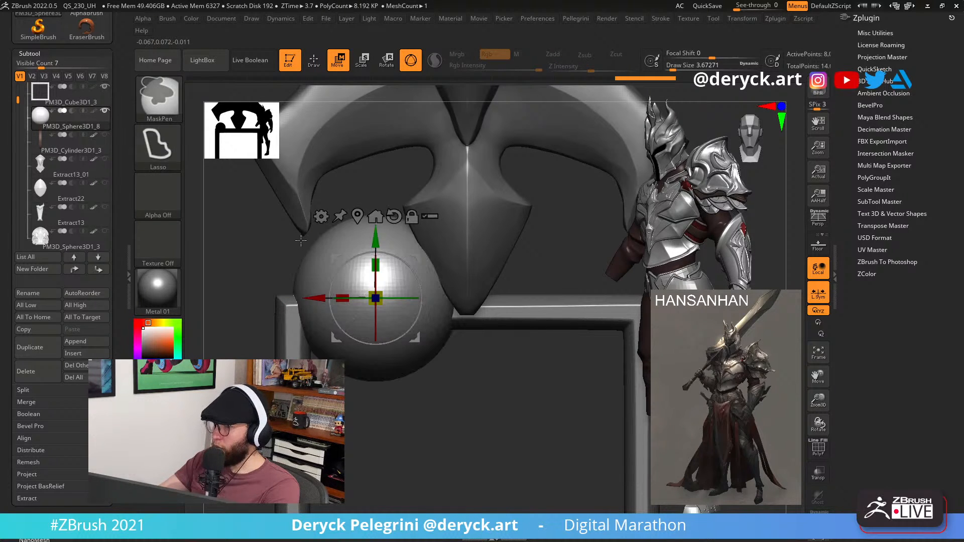
key(ctrl+z)
Move the sphere down to the middle of the frame's top bar and scale it down to the bar's thickness.
alt+drag(297, 242, 233, 355)
drag(416, 133, 416, 261)
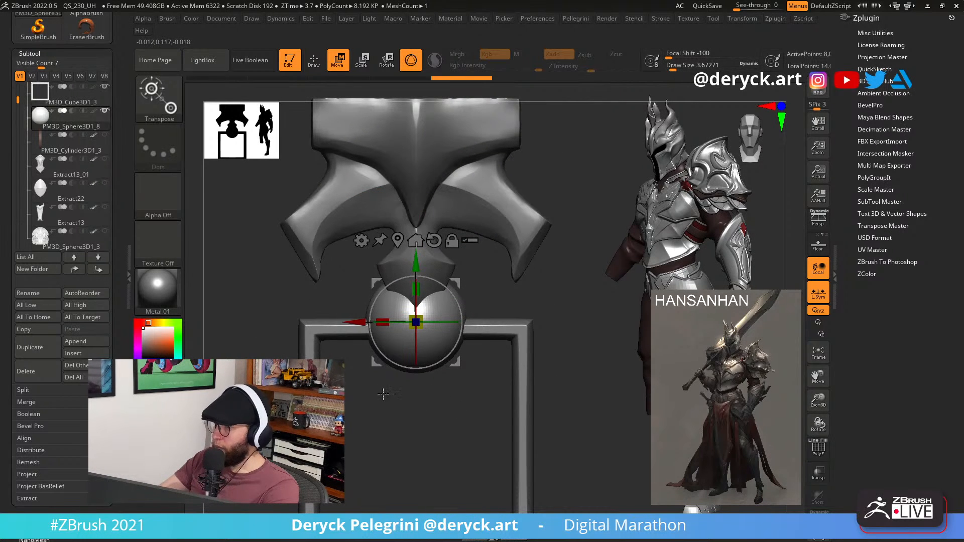
mouse_move(383, 394)
mouse_down()
mouse_move(371, 388)
mouse_move(402, 392)
mouse_up()
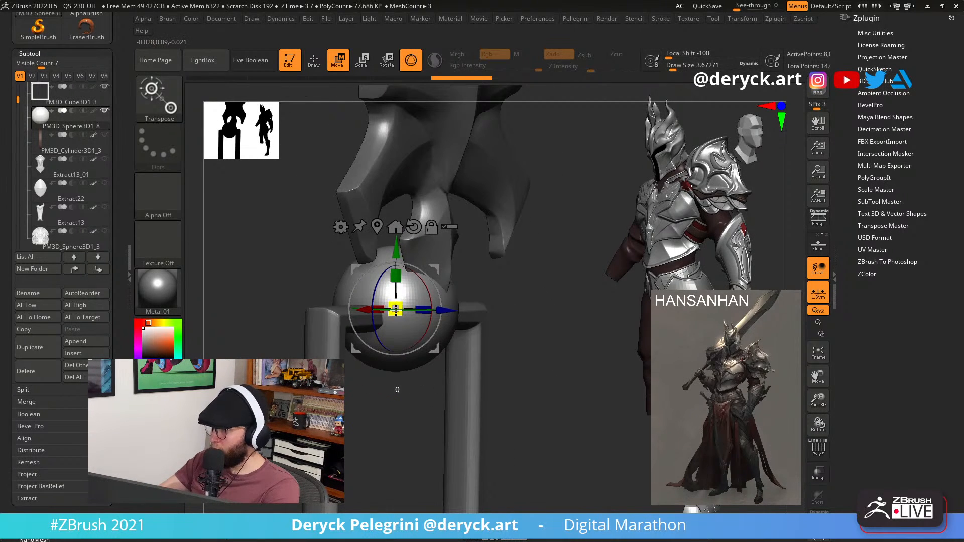
drag(395, 310, 357, 300)
drag(419, 390, 312, 347)
alt+drag(228, 297, 234, 262)
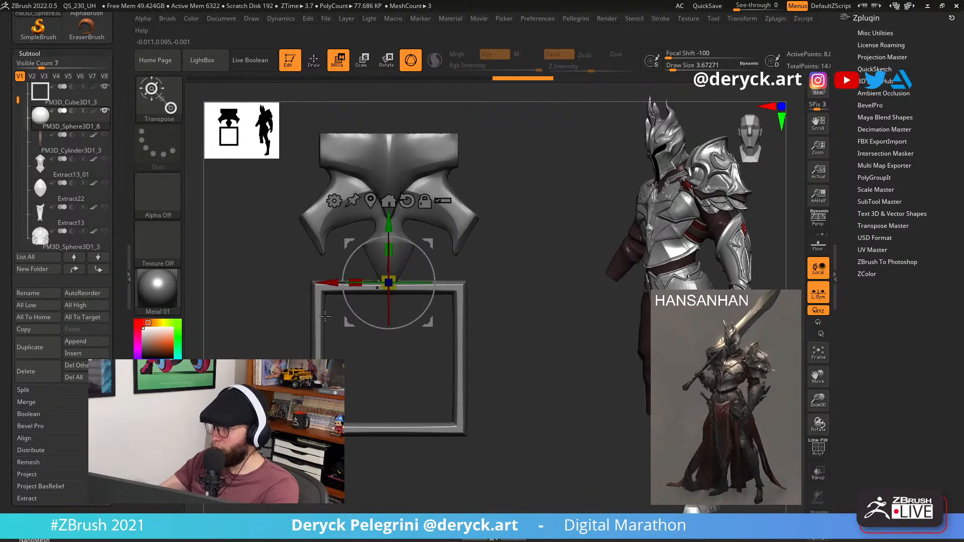
Move the square frame down away from the ornament and bring the sphere down onto its top bar.
alt+click(403, 287)
drag(389, 297, 390, 340)
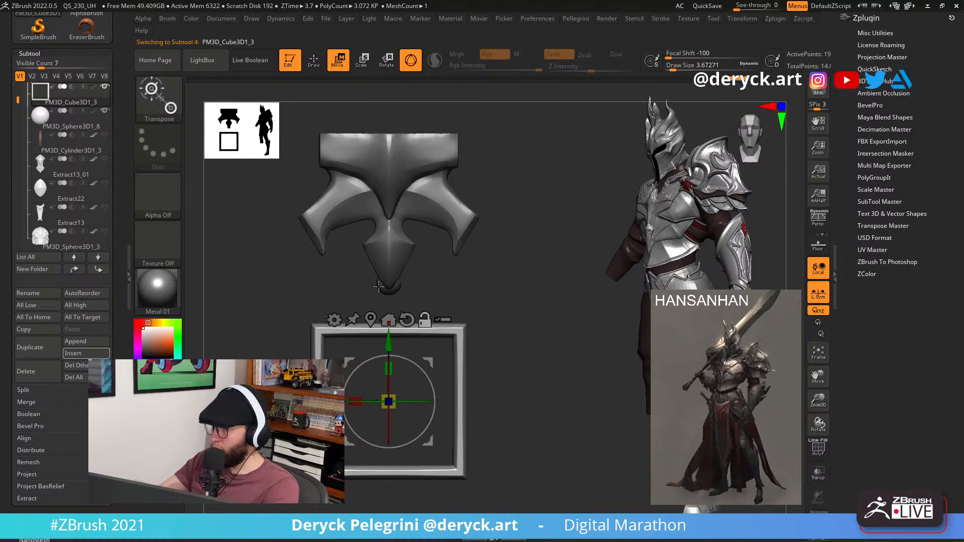
alt+click(390, 292)
mouse_move(390, 224)
mouse_down()
mouse_move(389, 263)
mouse_move(402, 281)
mouse_move(392, 301)
mouse_move(373, 299)
mouse_up()
Shape the sphere into a pointed dome on the frame's top bar with the Move brush.
key(q)
key(b)
key(m)
key(v)
key(s)
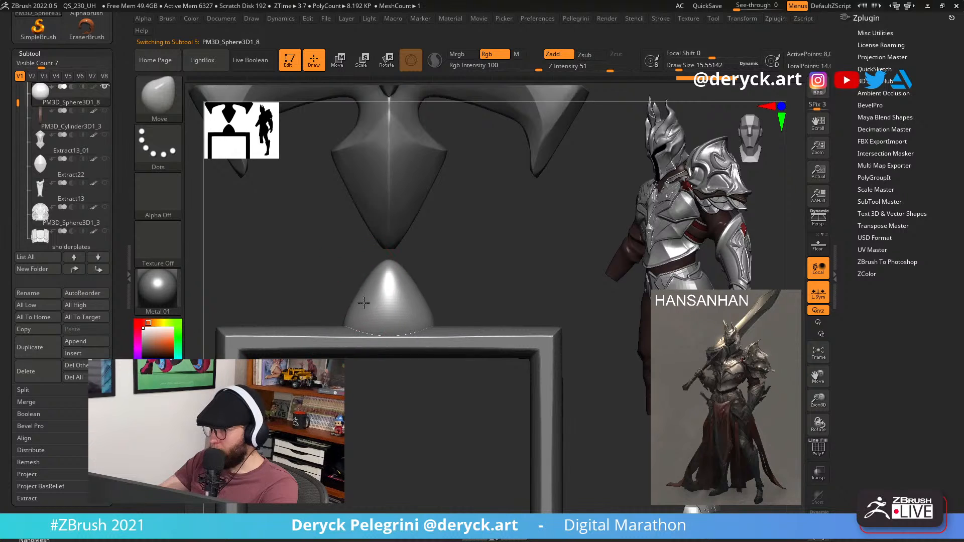
mouse_move(310, 284)
mouse_down()
mouse_move(329, 287)
mouse_move(327, 276)
mouse_move(295, 279)
mouse_up()
key(bracketleft)
key(bracketleft)
Sculpt symmetrical crease lines with DamStandard from the dome's tip, branching out to both sides of its base.
key(b)
key(d)
key(s)
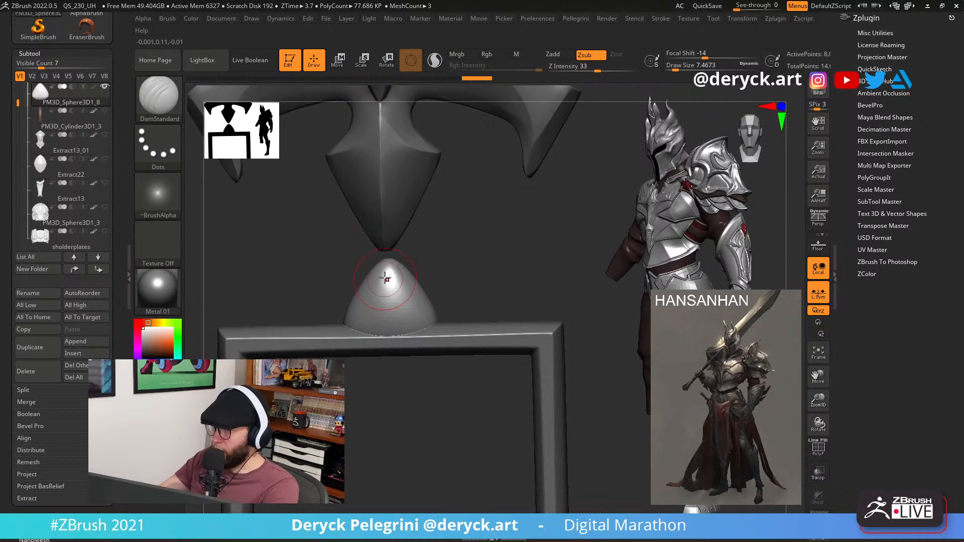
mouse_move(392, 297)
mouse_down()
mouse_move(395, 286)
mouse_move(441, 340)
mouse_up()
key(s)
click(396, 280)
key(ctrl+z)
key(alt+s)
key(alt+s)
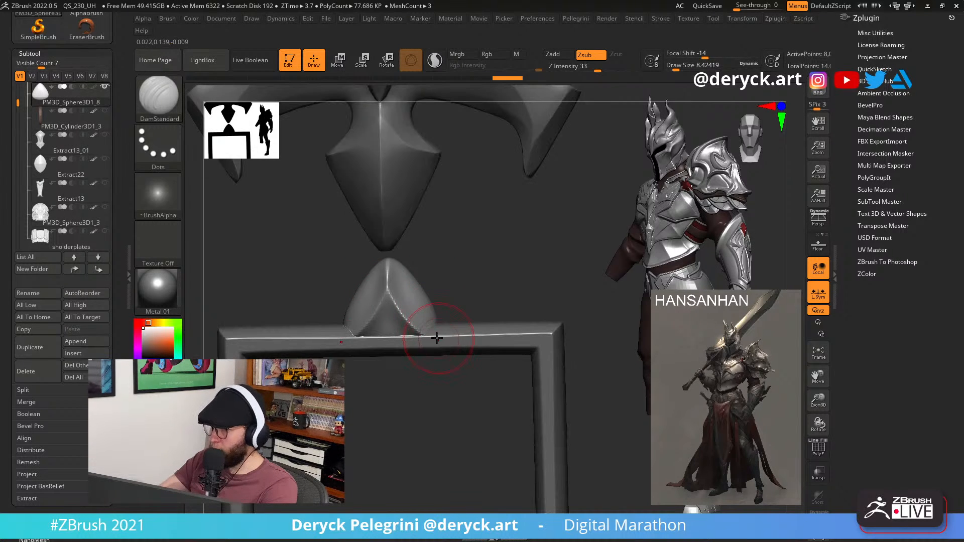
mouse_move(484, 281)
mouse_down()
mouse_move(557, 284)
mouse_move(456, 284)
mouse_move(484, 285)
mouse_up()
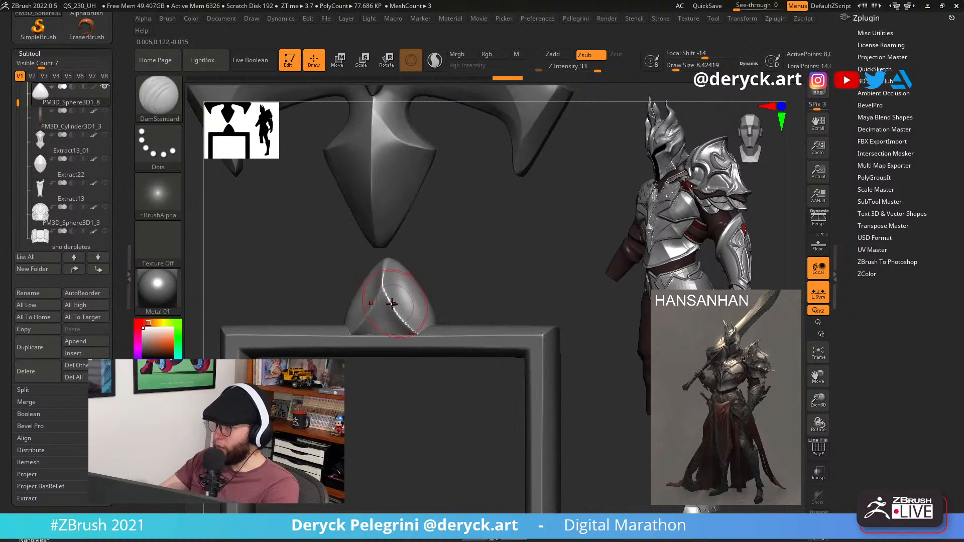
Flatten the dome's side faces with the Flatten brush and smooth the surface near its tip.
shift+drag(326, 281, 297, 279)
key(2)
key(3)
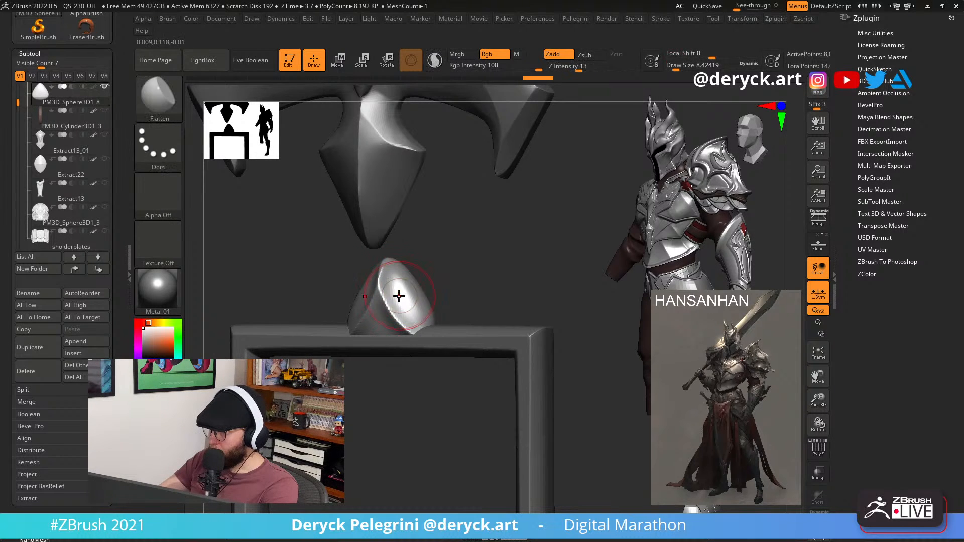
key(s)
drag(393, 292, 410, 308)
right_drag(405, 270, 383, 284)
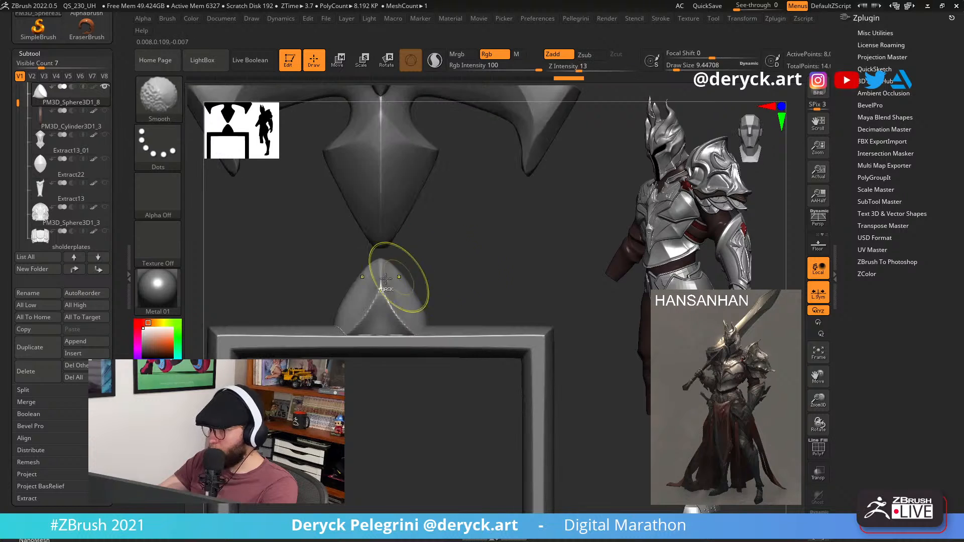
shift+drag(275, 263, 280, 254)
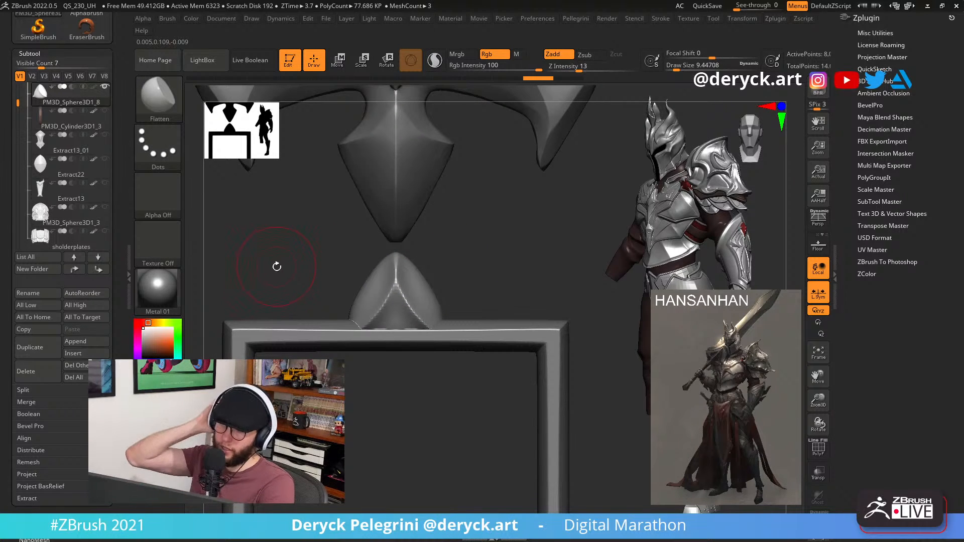
key(space)
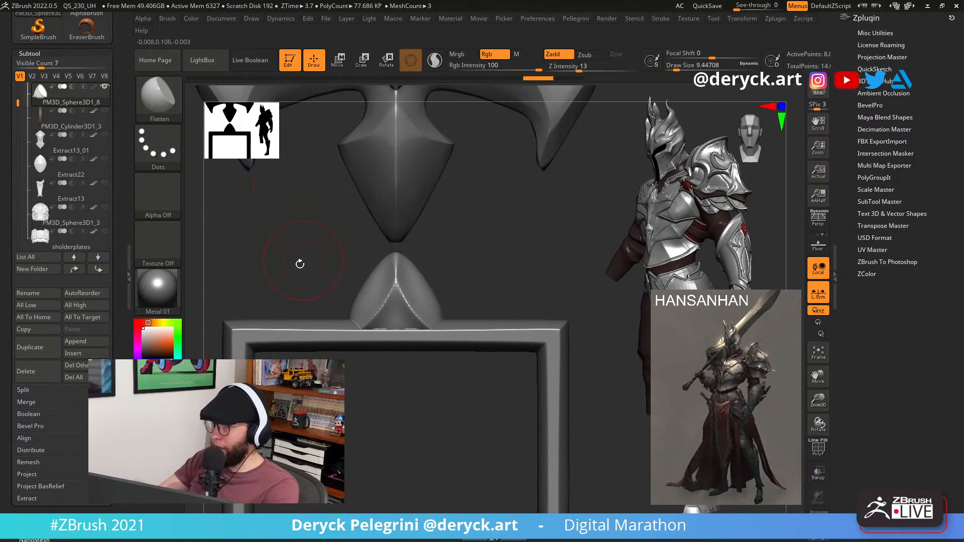
key(space)
click(270, 143)
key(ctrl+z)
key(space)
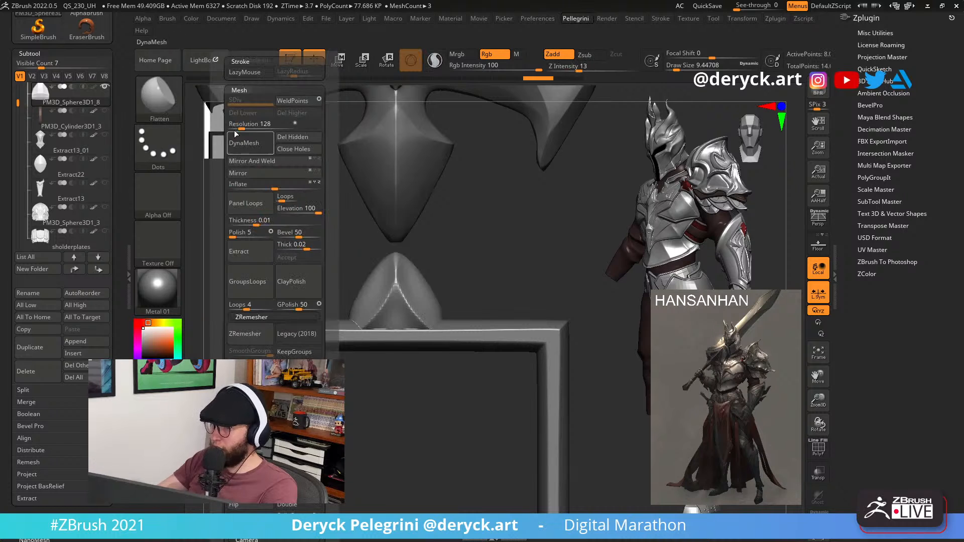
drag(240, 126, 269, 128)
drag(308, 262, 288, 258)
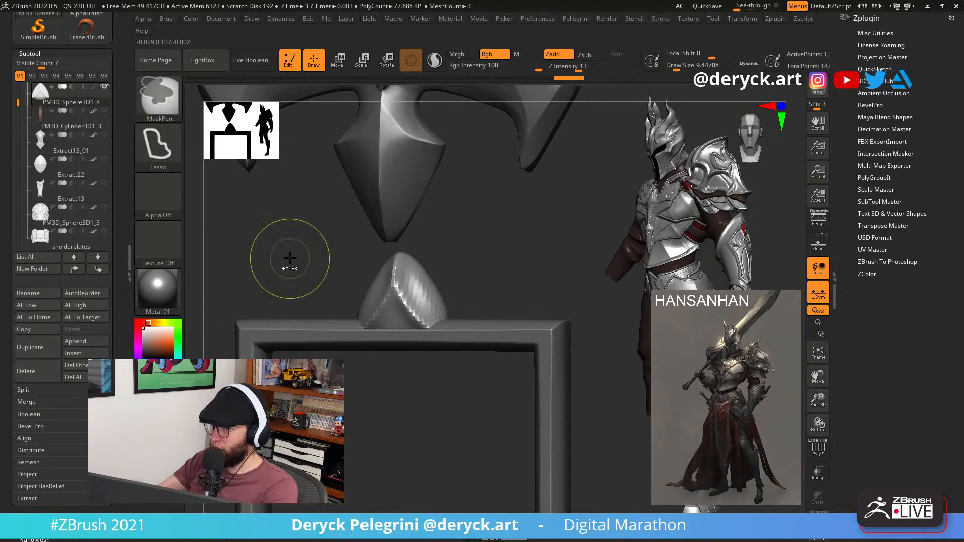
key(space)
click(280, 123)
click(275, 145)
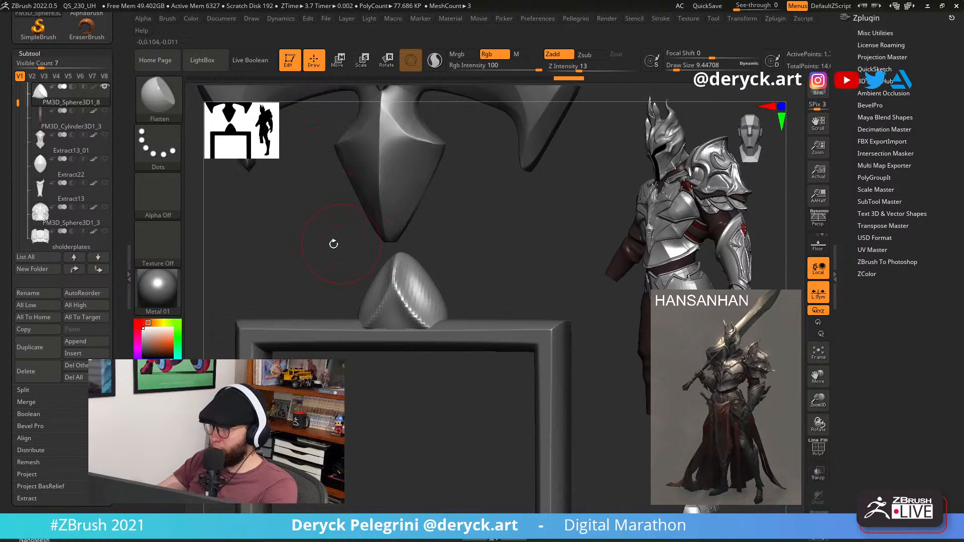
drag(293, 238, 275, 241)
key(ctrl+z)
Remesh the pointed dome on the frame's top bar with DynaMesh at a resolution of 2000.
key(space)
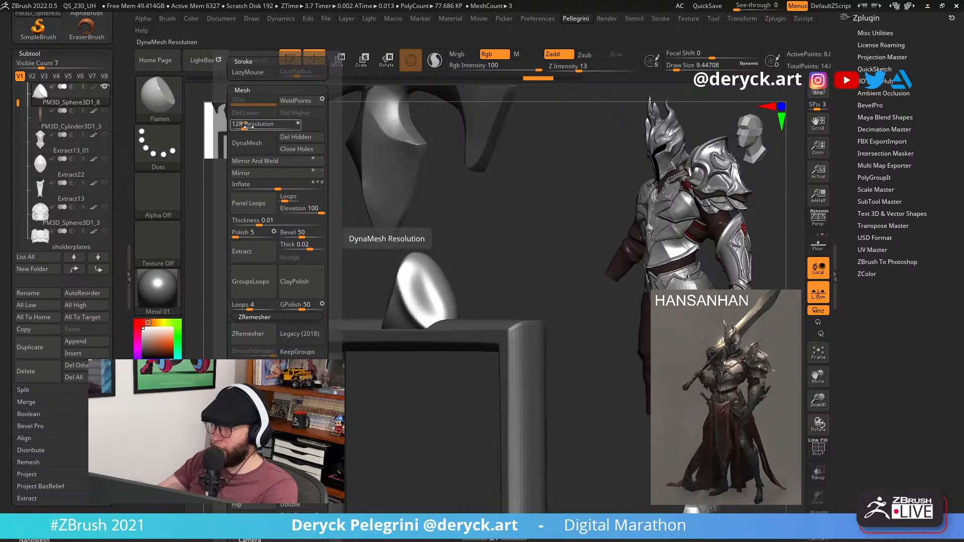
click(257, 126)
click(266, 145)
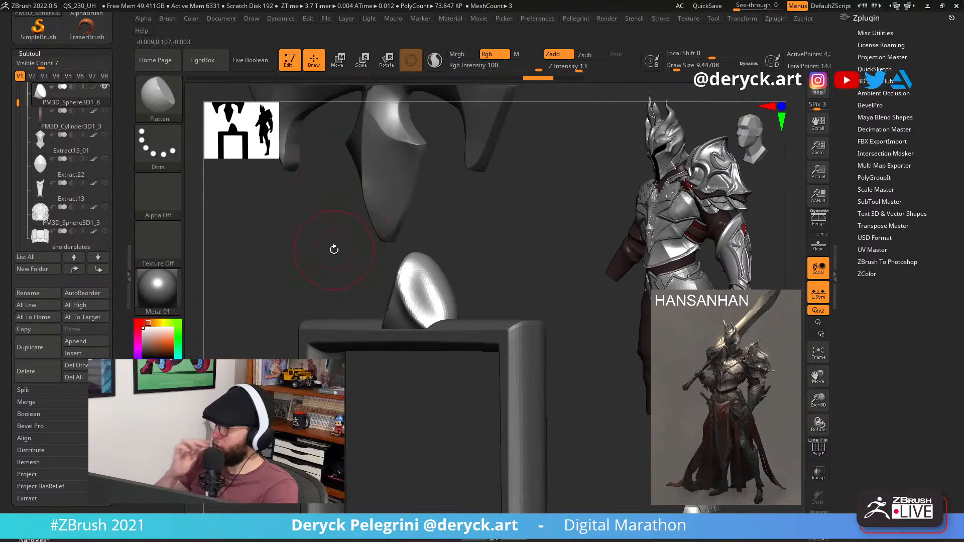
mouse_move(334, 249)
mouse_down()
mouse_move(290, 248)
mouse_move(318, 240)
mouse_move(308, 230)
mouse_move(402, 219)
mouse_up()
key(b)
key(m)
key(v)
shift+drag(345, 226, 396, 229)
key(ctrl+z)
Tighten the dome's crease lines near the tip and side edges with the Pinch brush.
key(b)
key(p)
key(i)
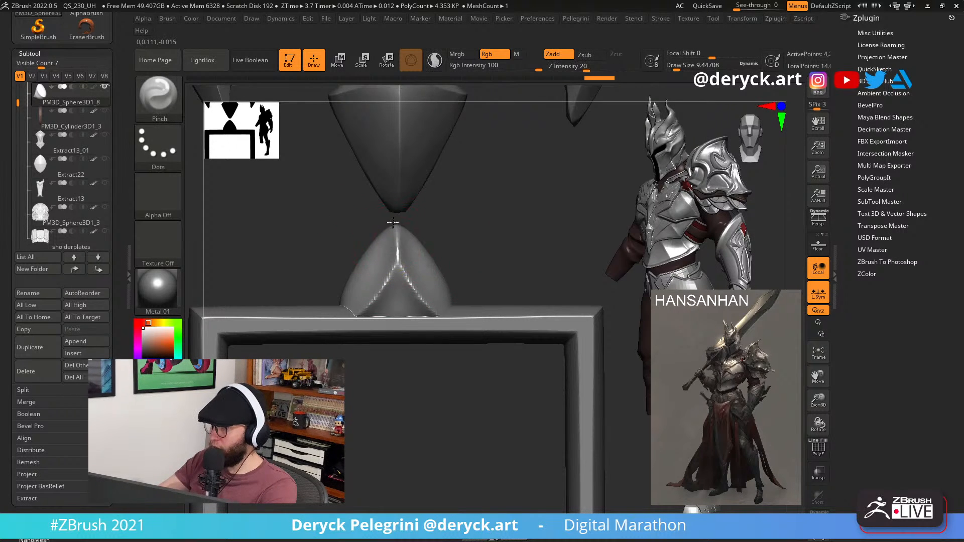
mouse_move(474, 289)
mouse_down()
mouse_move(406, 277)
mouse_move(448, 311)
mouse_up()
key(s)
drag(498, 275, 490, 265)
Reshape the dome's rounded sides into straighter slopes with a large Move brush.
key(b)
key(m)
key(v)
key(s)
drag(408, 264, 444, 292)
key(s)
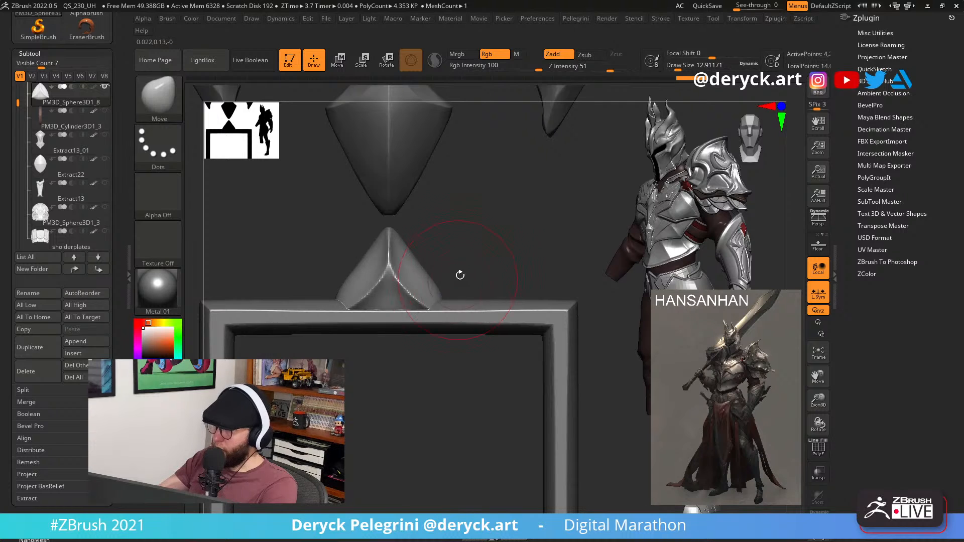
mouse_move(454, 256)
alt+mouse_down()
mouse_move(451, 242)
mouse_move(464, 255)
alt+mouse_up()
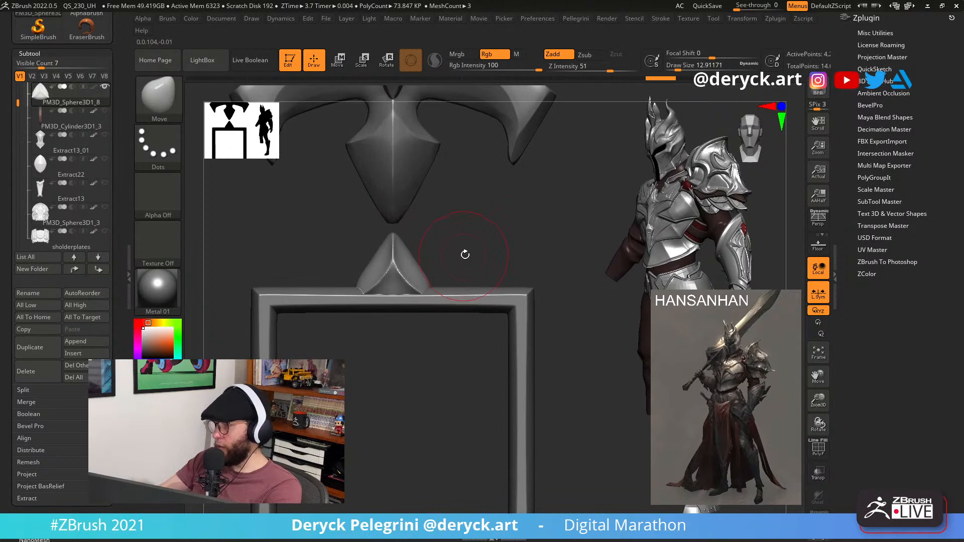
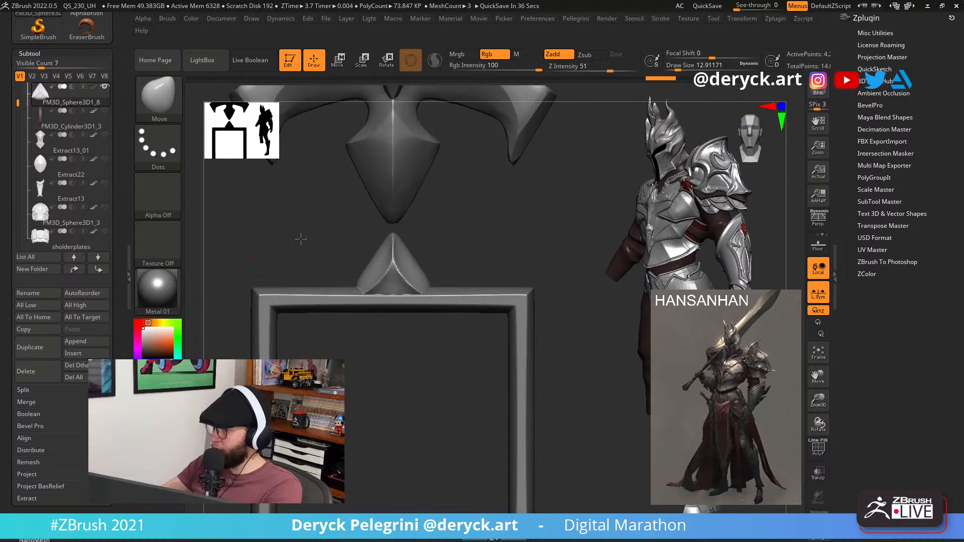
Refine the lower side contours of the pointed detail with a smaller Move brush.
alt+drag(301, 239, 288, 249)
mouse_move(346, 268)
mouse_down()
mouse_move(365, 255)
mouse_move(314, 257)
mouse_move(331, 285)
mouse_up()
key(s)
click(355, 264)
key(s)
click(349, 277)
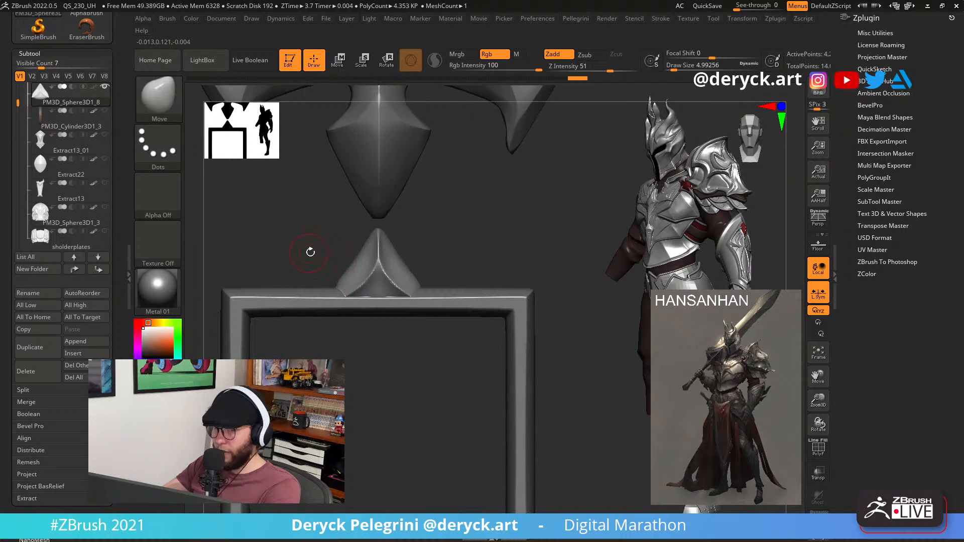
drag(335, 218, 295, 263)
alt+drag(305, 265, 308, 279)
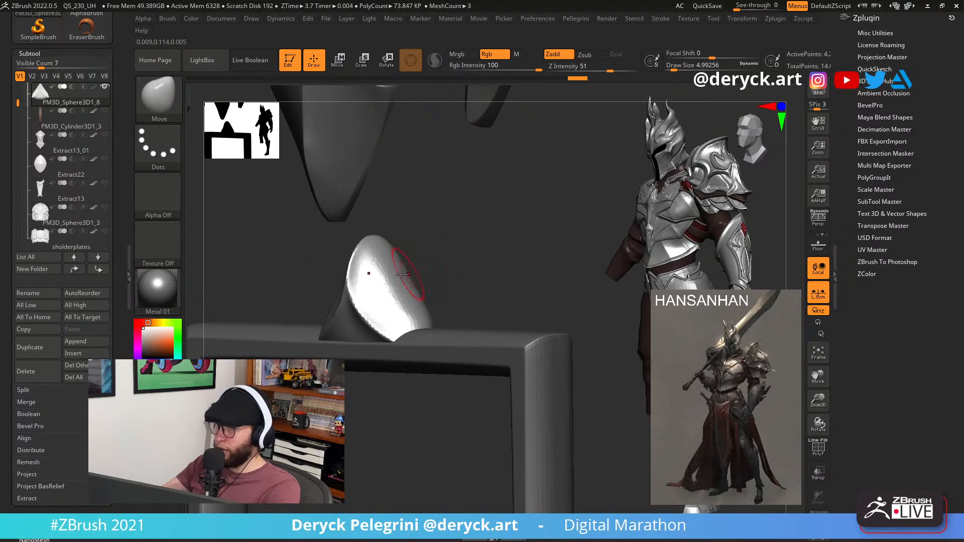
Rework the side faces of the pointed detail down toward its base corners.
key(3)
key(s)
drag(381, 285, 401, 312)
mouse_move(450, 286)
shift+mouse_down()
mouse_move(465, 289)
mouse_move(349, 278)
shift+mouse_up()
key(1)
Apply ClayPolish to the pointed detail to sharpen its edges.
click(30, 53)
click(33, 66)
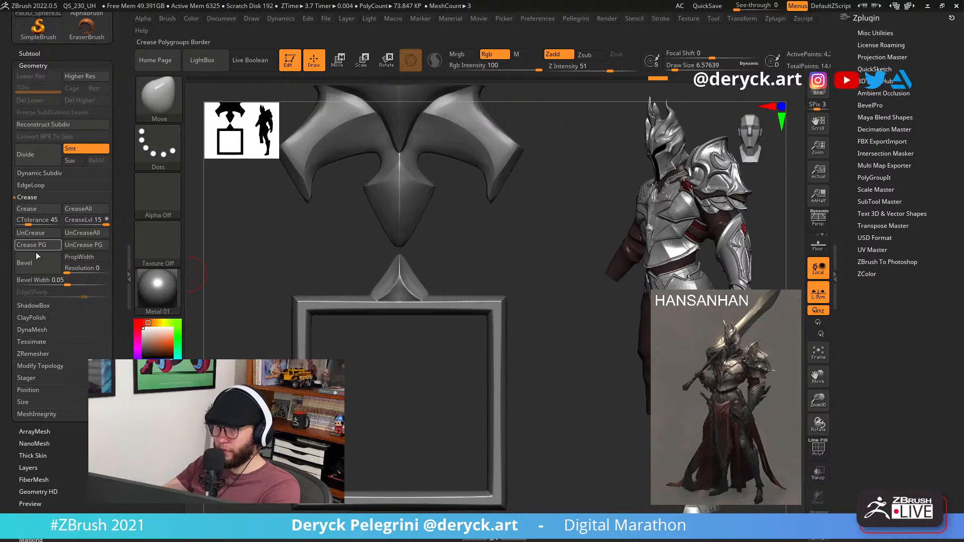
click(28, 197)
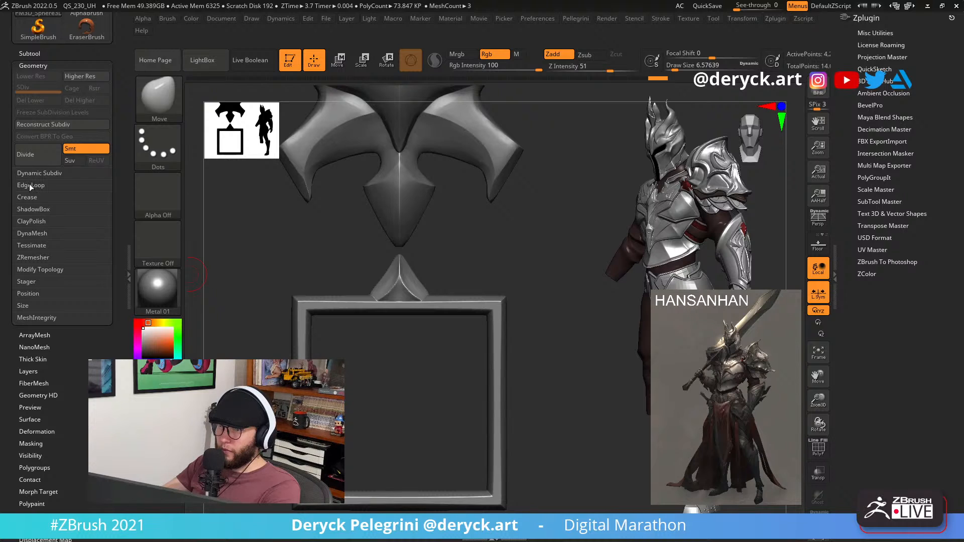
click(29, 220)
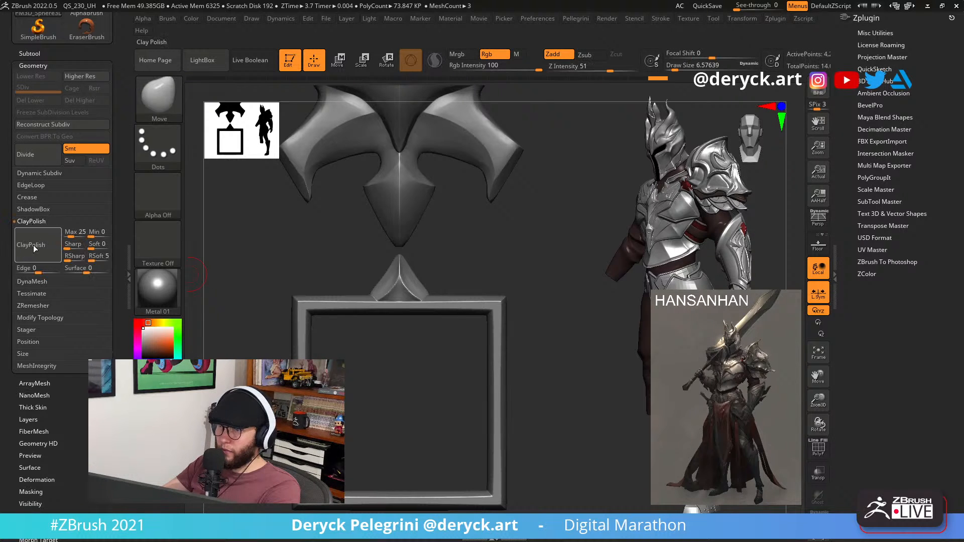
click(33, 245)
alt+drag(329, 263, 297, 146)
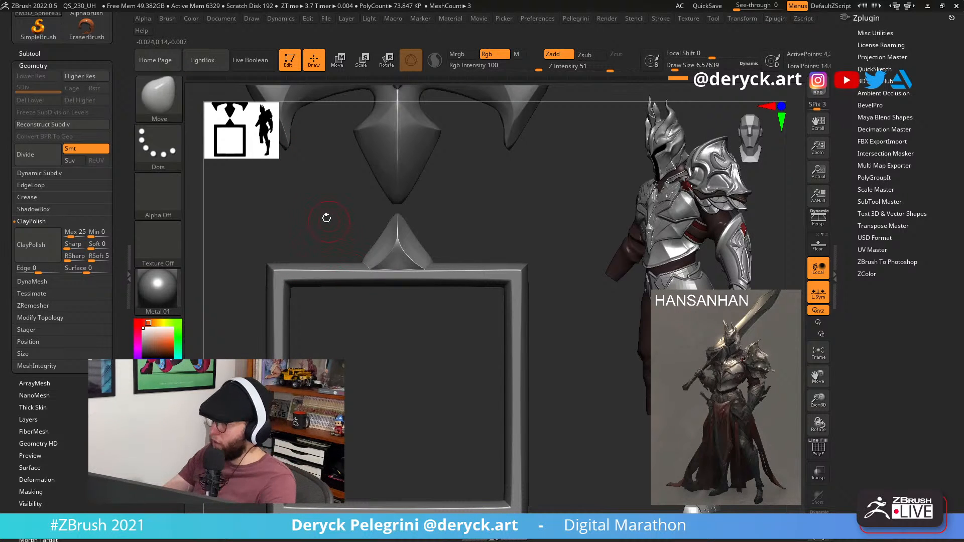
drag(309, 228, 316, 213)
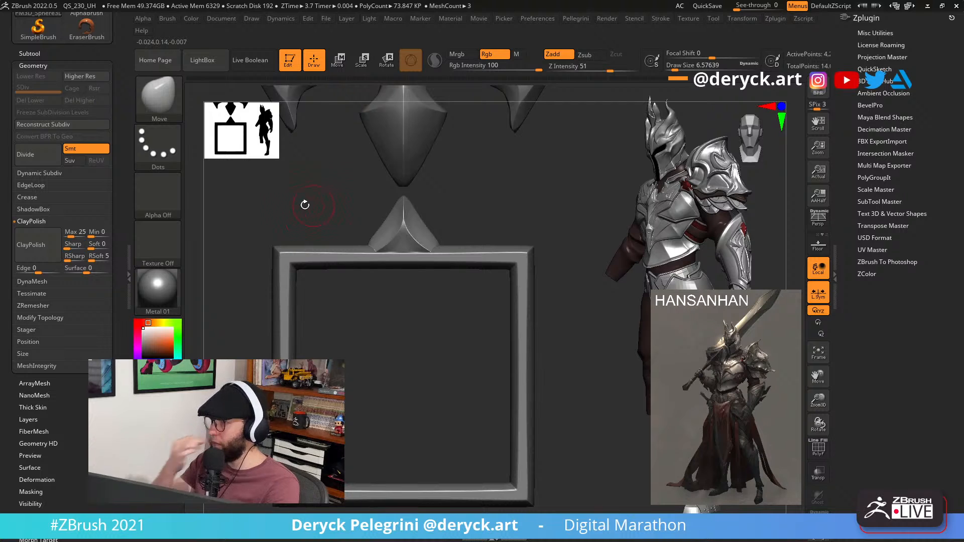
Duplicate the pointed detail and place the copy, rotated diagonally outward, over the frame's upper-left corner.
click(28, 66)
click(103, 109)
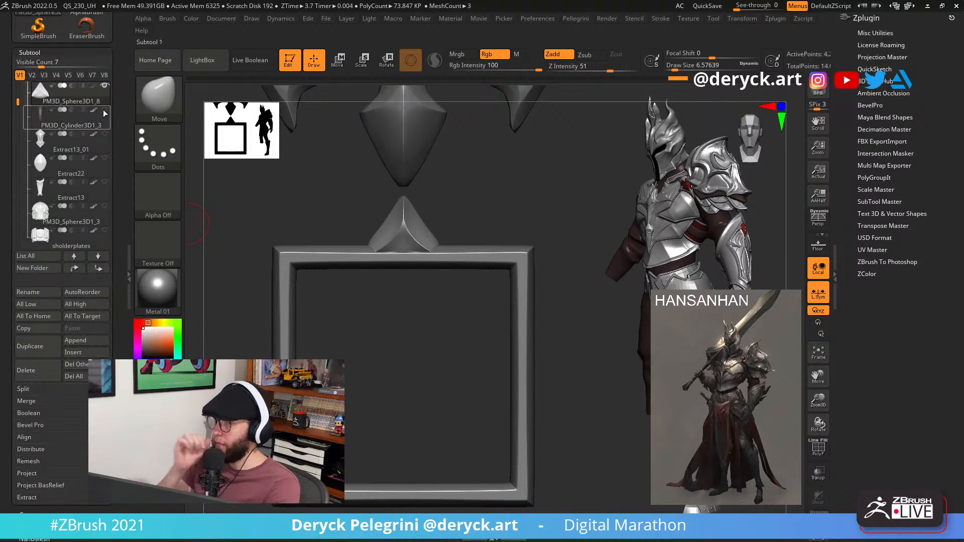
click(30, 345)
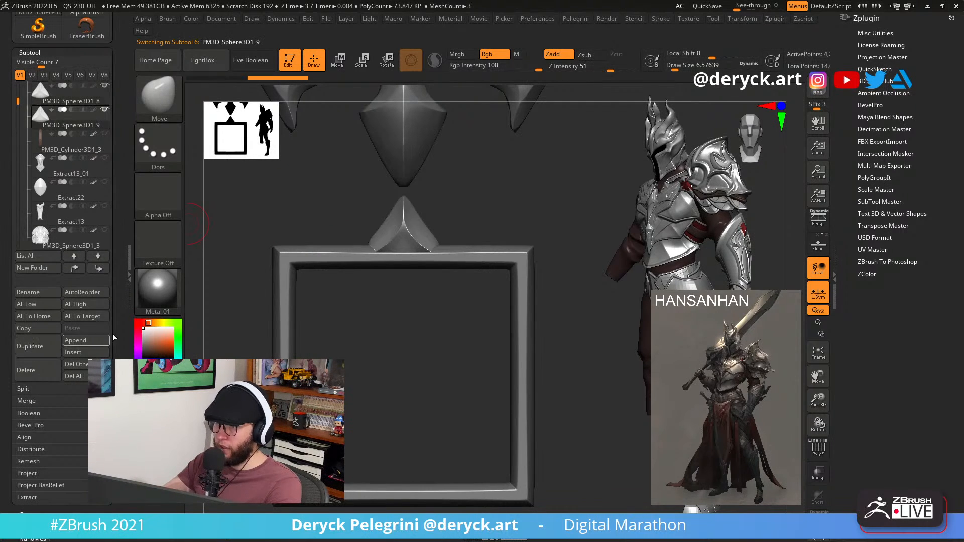
key(w)
drag(345, 240, 220, 241)
mouse_move(244, 282)
alt+mouse_down()
mouse_move(296, 244)
mouse_move(285, 222)
mouse_move(295, 210)
mouse_move(313, 217)
alt+mouse_up()
key(q)
alt+drag(277, 266, 305, 262)
Isolate the center detail, slice off its rounded underside with the Knife brush, and mirror and weld it.
alt+click(392, 221)
alt+drag(421, 284, 436, 285)
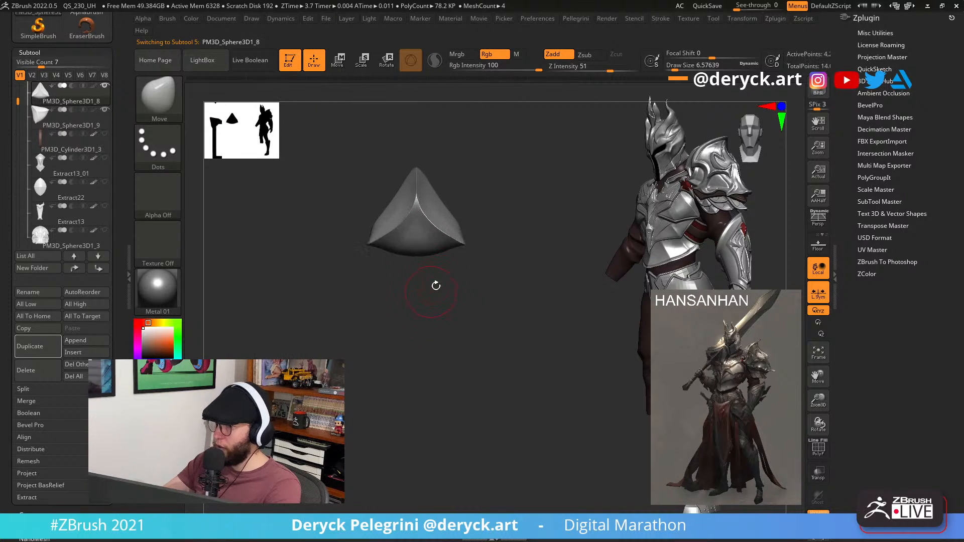
key(alt+s)
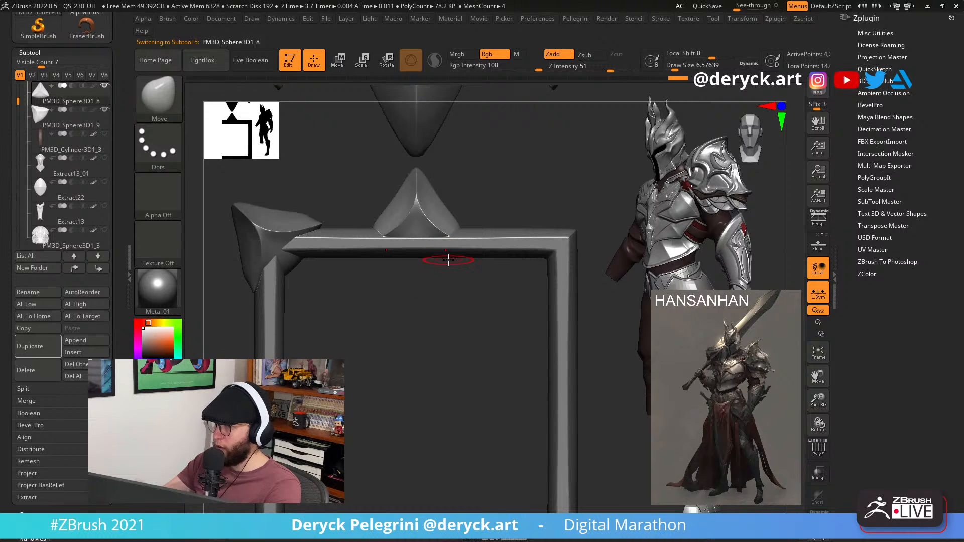
key(alt+s)
mouse_move(483, 267)
ctrl+shift+mouse_down()
mouse_move(428, 239)
mouse_move(309, 266)
ctrl+shift+mouse_up()
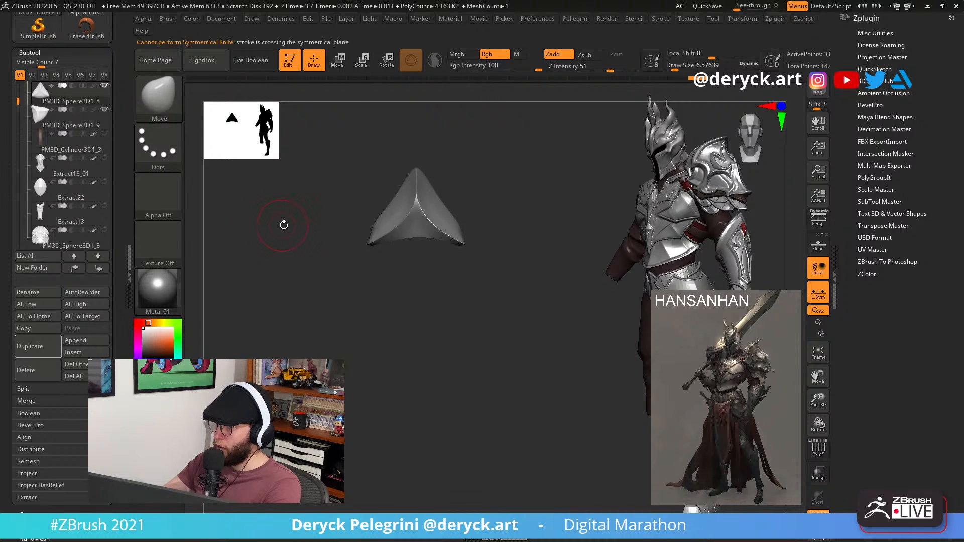
key(space)
click(263, 164)
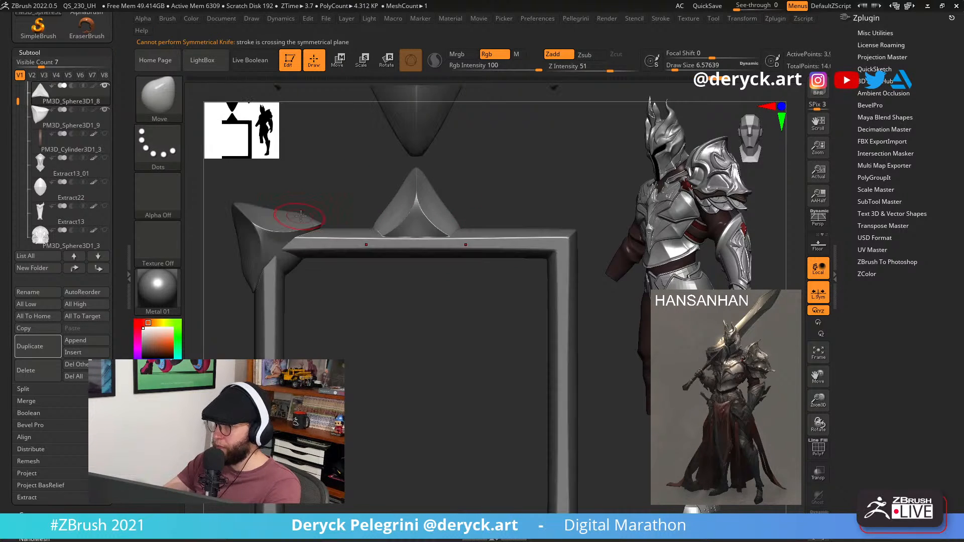
alt+drag(316, 185, 214, 197)
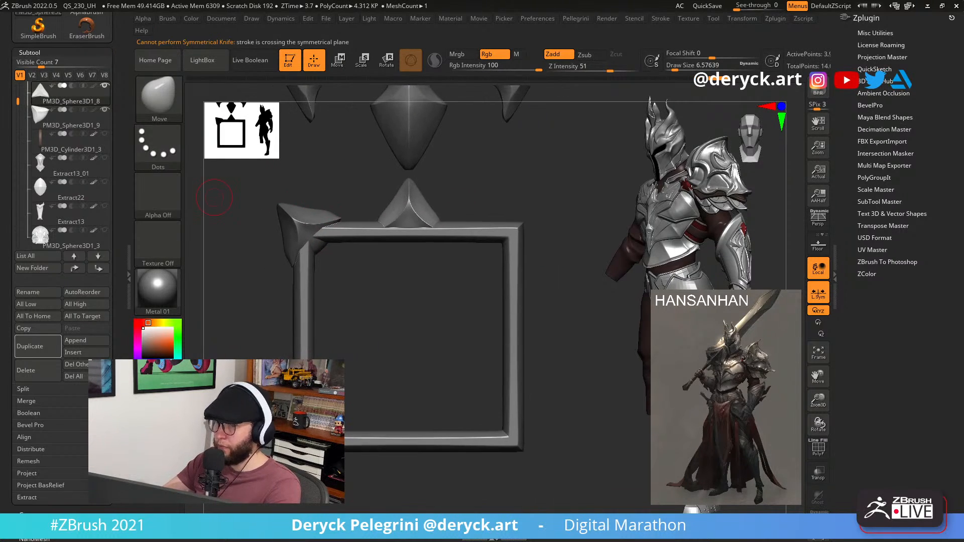
Duplicate the trimmed center detail and place the copy, rotated diagonally outward, over the frame's upper-right corner.
click(38, 347)
key(w)
mouse_move(349, 215)
mouse_down()
mouse_move(442, 214)
mouse_move(346, 215)
mouse_move(428, 214)
mouse_up()
alt+drag(334, 194, 259, 197)
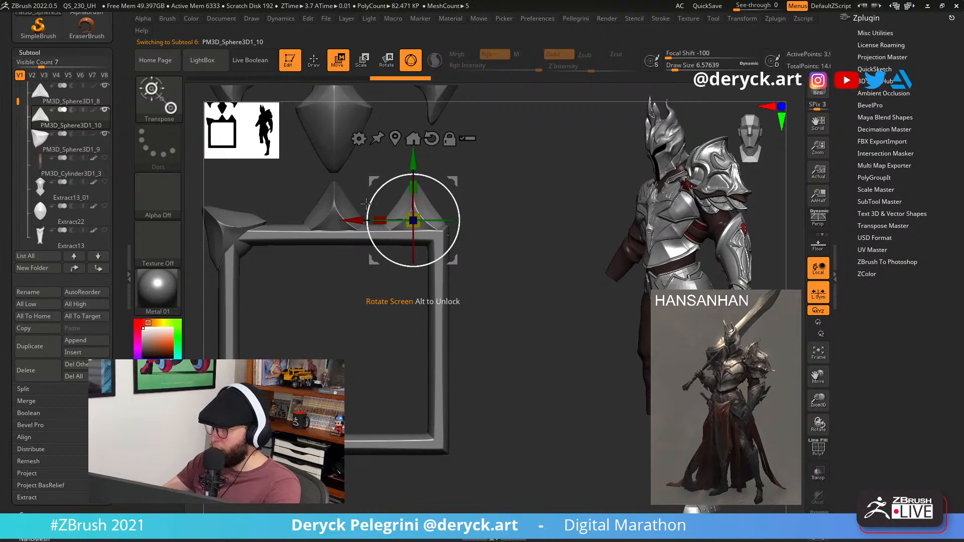
shift+drag(367, 204, 389, 206)
key(q)
drag(492, 283, 430, 271)
key(w)
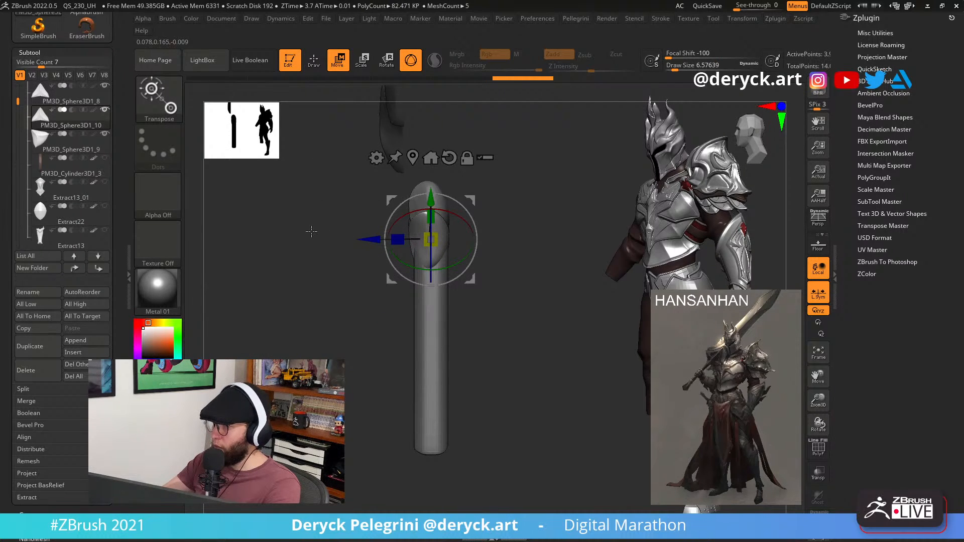
mouse_move(306, 233)
mouse_down()
mouse_move(253, 230)
mouse_move(379, 211)
mouse_up()
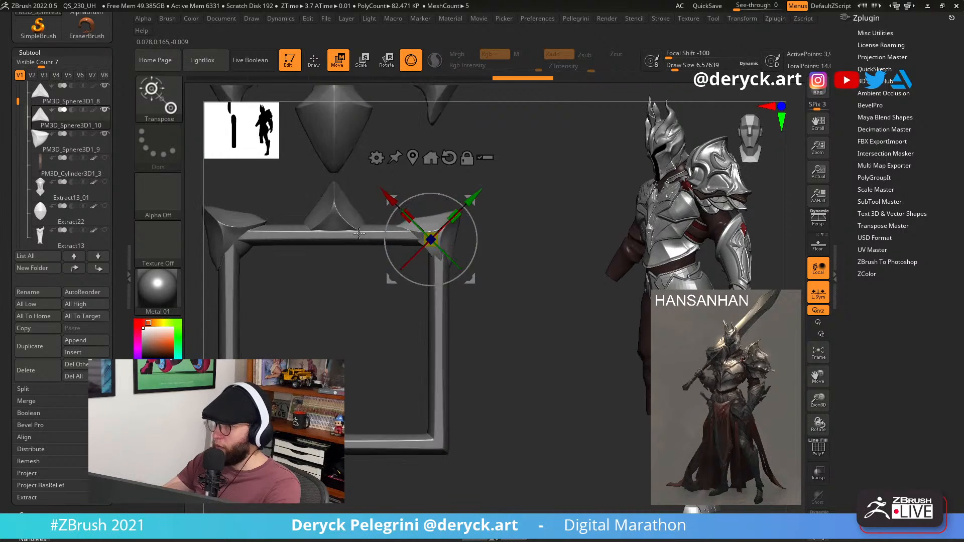
key(q)
alt+drag(409, 180, 409, 207)
Try to turn the center detail sideways and mirror and weld it across its depth.
alt+click(389, 226)
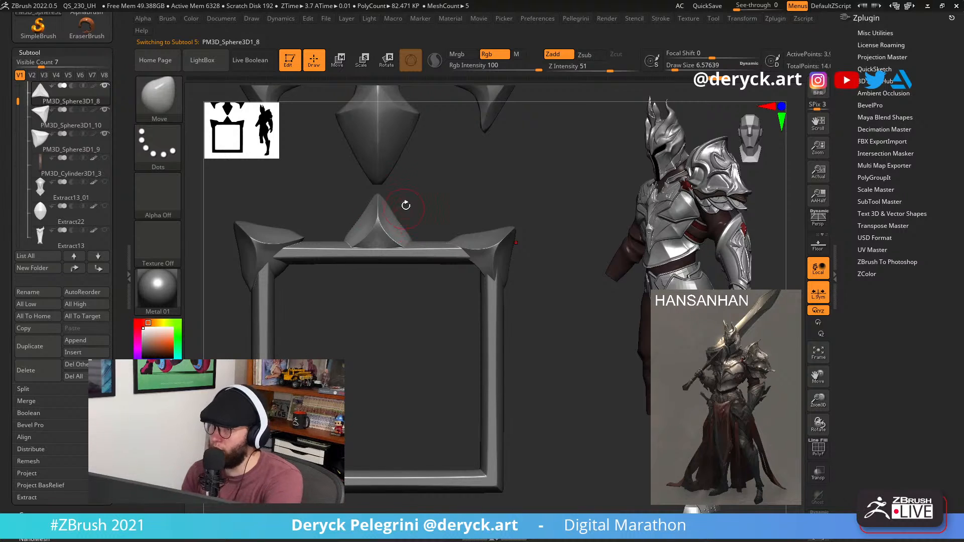
mouse_move(426, 222)
mouse_down()
mouse_move(359, 215)
mouse_move(430, 211)
mouse_move(387, 234)
mouse_move(326, 232)
mouse_up()
key(w)
key(ctrl+z)
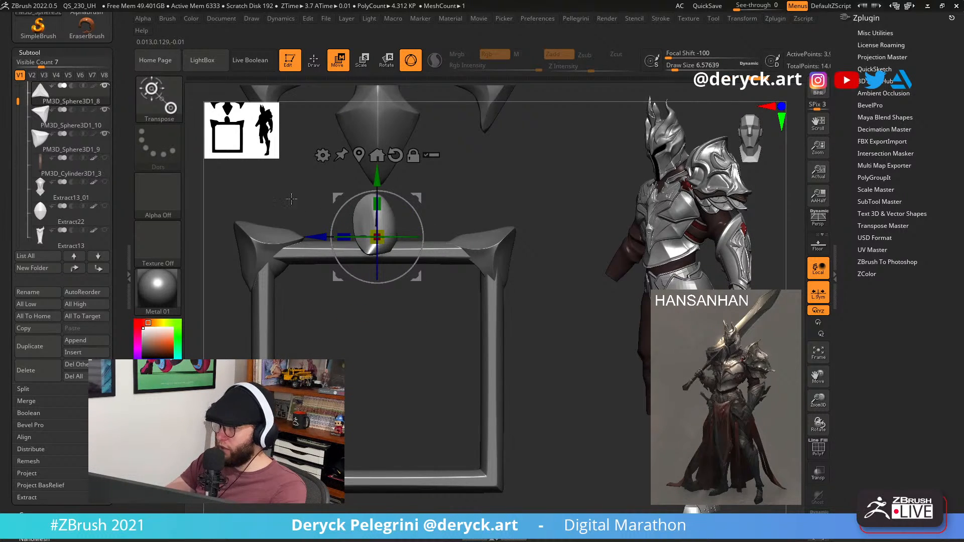
key(space)
click(251, 176)
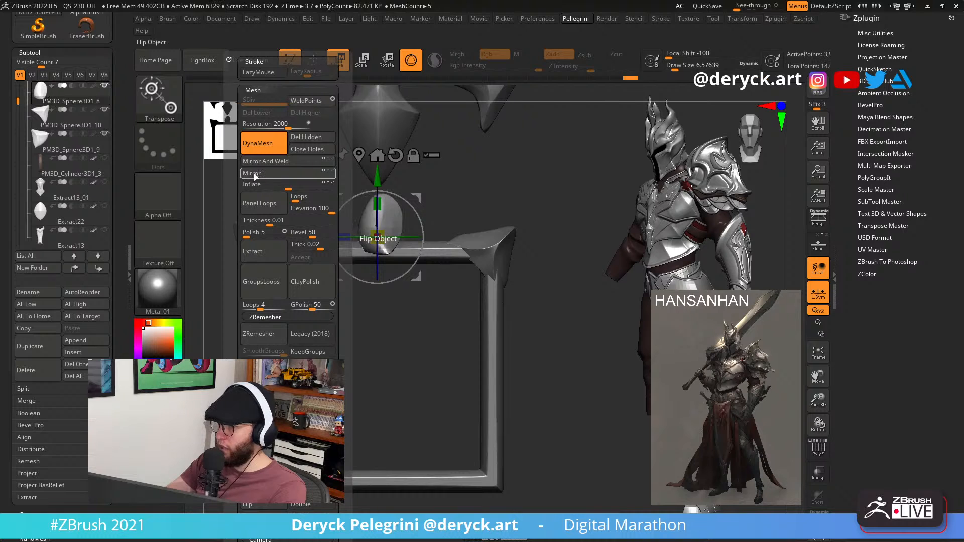
click(251, 175)
click(277, 166)
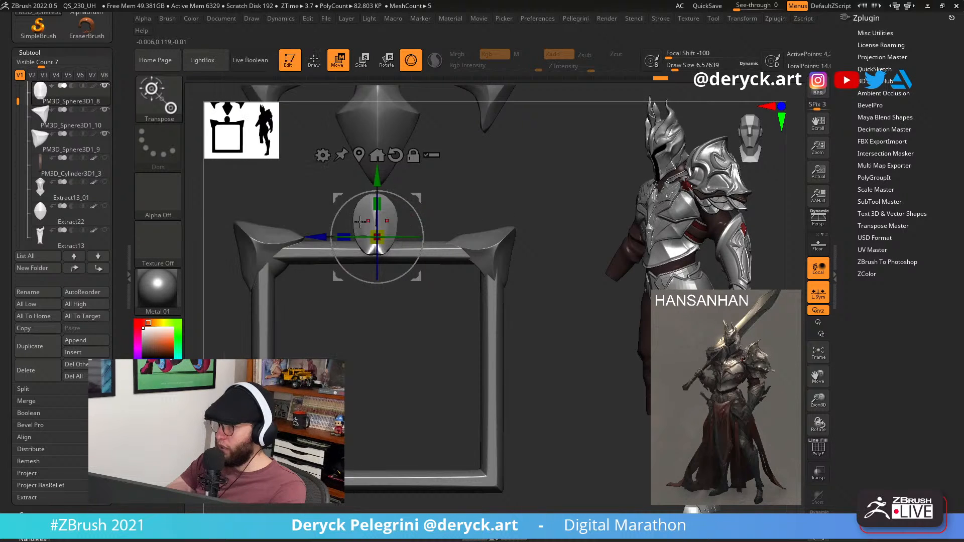
key(ctrl+z)
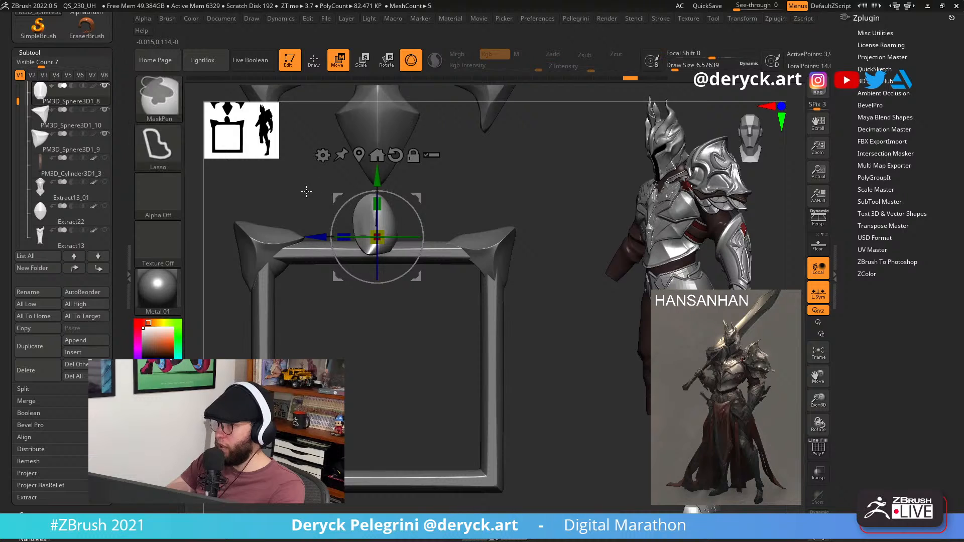
key(q)
Isolate the center detail in side view and slice off its back half with a vertical Knife cut.
drag(306, 193, 271, 191)
key(shift+s)
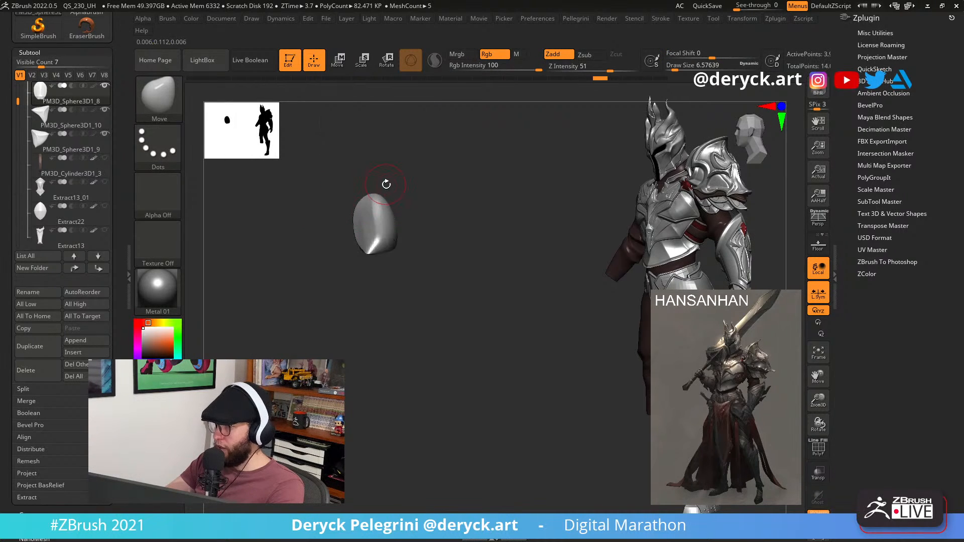
mouse_move(370, 132)
ctrl+shift+mouse_down()
mouse_move(372, 326)
mouse_move(340, 329)
mouse_move(371, 331)
ctrl+shift+mouse_up()
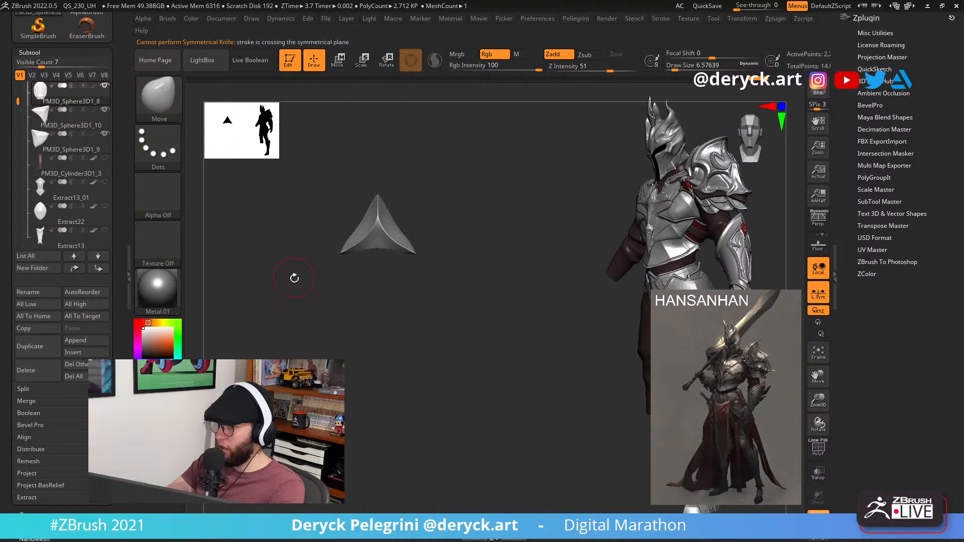
drag(294, 278, 344, 284)
key(shift+s)
mouse_move(307, 239)
mouse_down()
mouse_move(300, 290)
mouse_move(319, 208)
mouse_up()
Try to align the gizmo with the center detail's cut face and turn the detail sideways.
key(space)
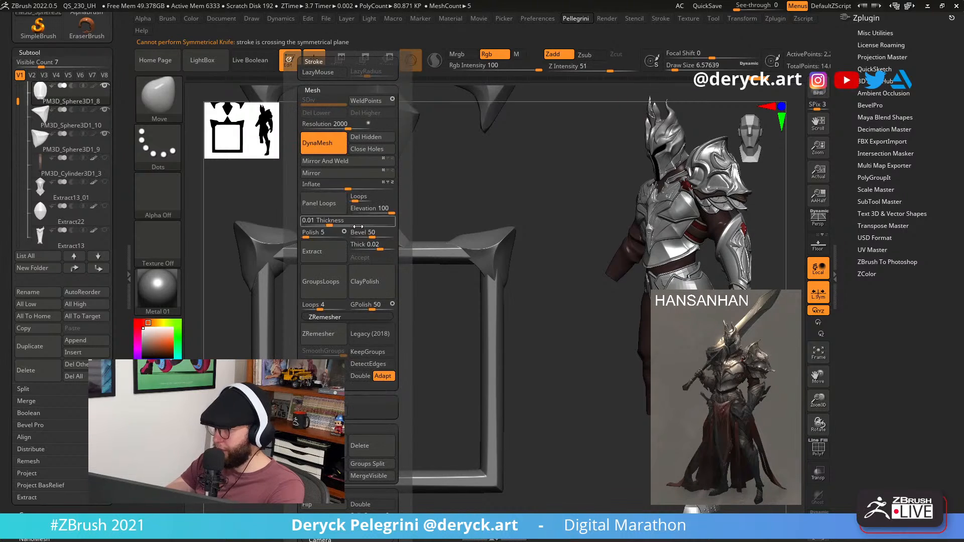
key(e)
shift+drag(439, 230, 400, 232)
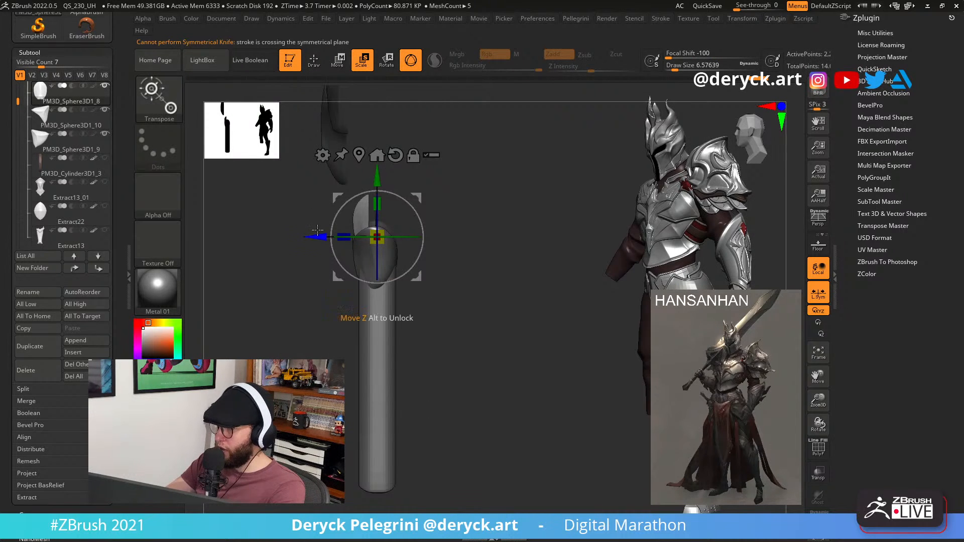
click(357, 155)
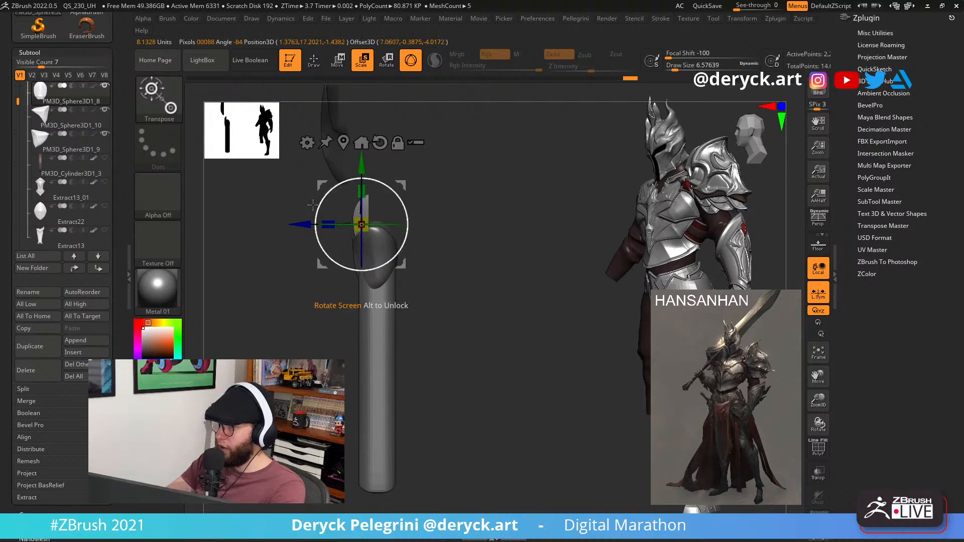
alt+drag(369, 156, 401, 218)
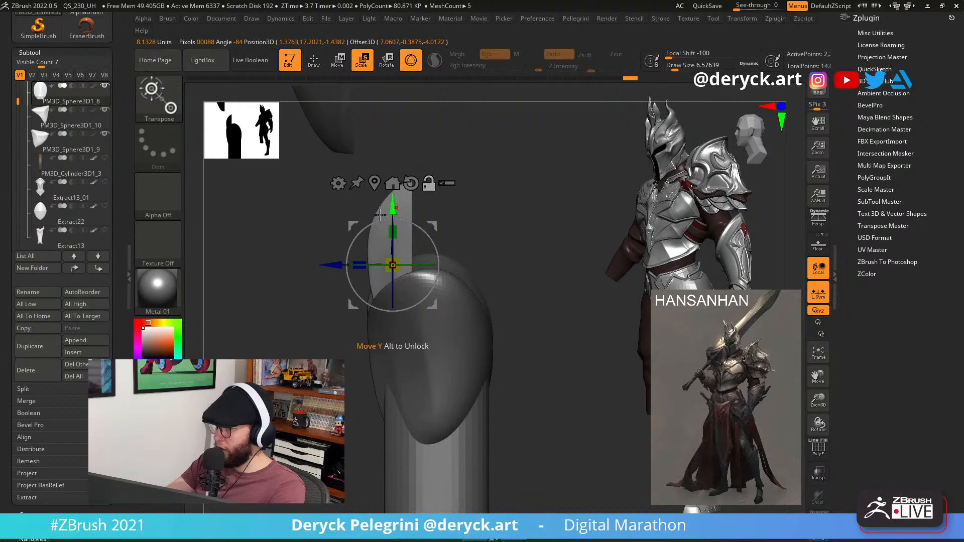
drag(327, 265, 344, 265)
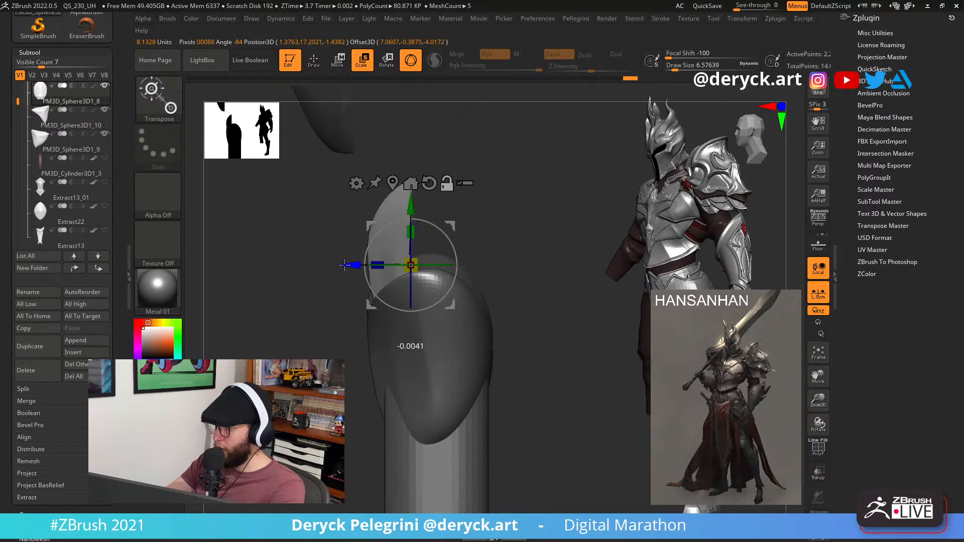
shift+drag(479, 205, 527, 207)
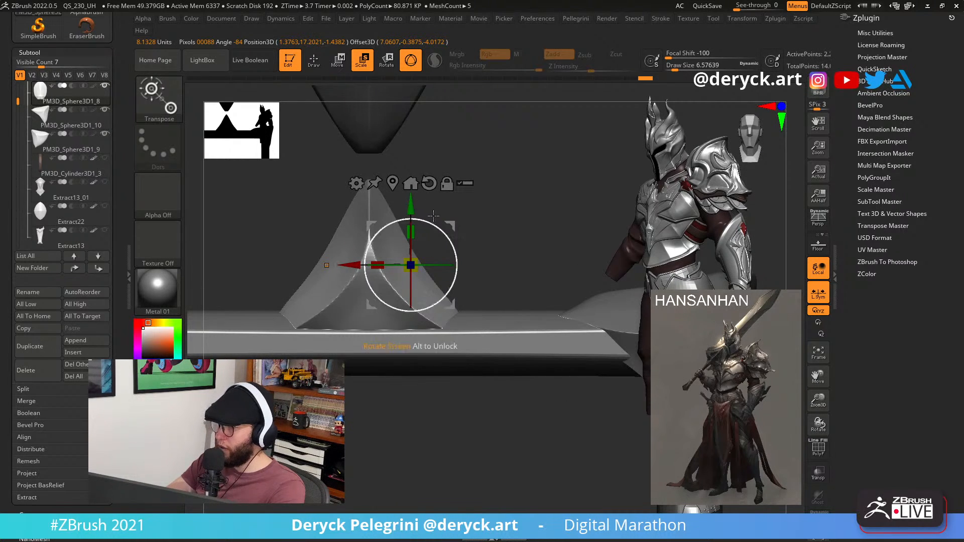
click(393, 185)
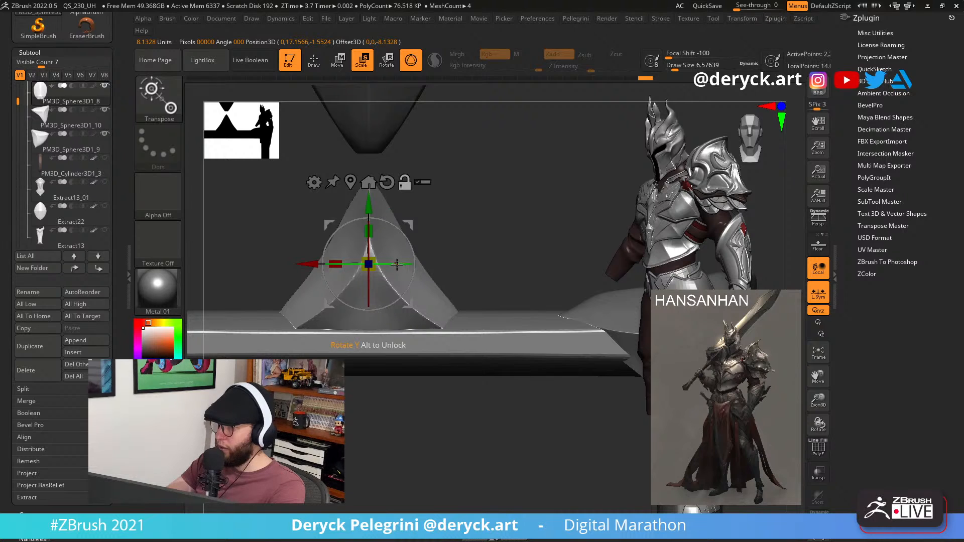
drag(397, 264, 304, 261)
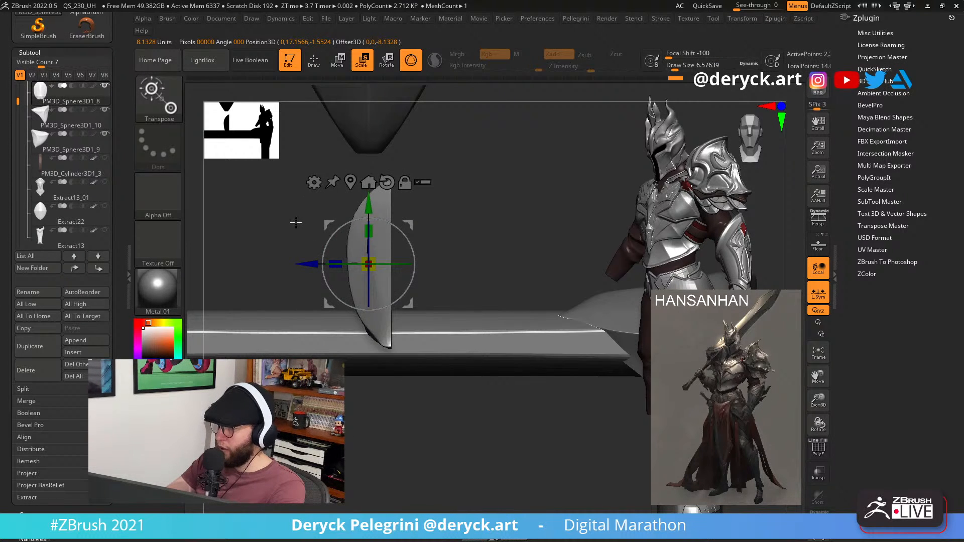
key(ctrl+z)
Move the gizmo pivot onto the half detail's flat cut face in side view and rotate the detail 90 degrees sideways.
shift+drag(296, 223, 329, 257)
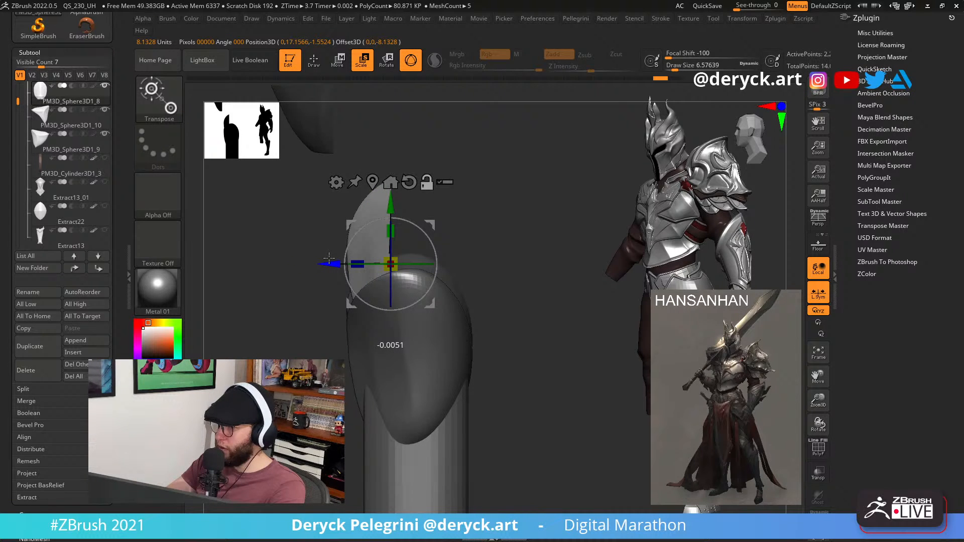
shift+drag(465, 206, 495, 208)
drag(402, 264, 341, 261)
Try to mirror and weld the sideways half detail, both as it stands and flipped.
key(space)
click(254, 164)
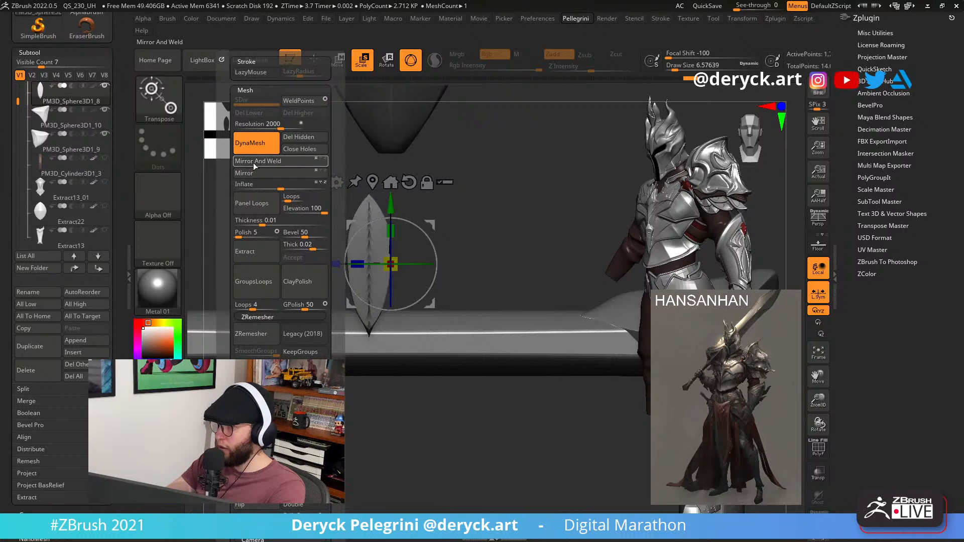
key(ctrl+z)
click(251, 177)
click(250, 165)
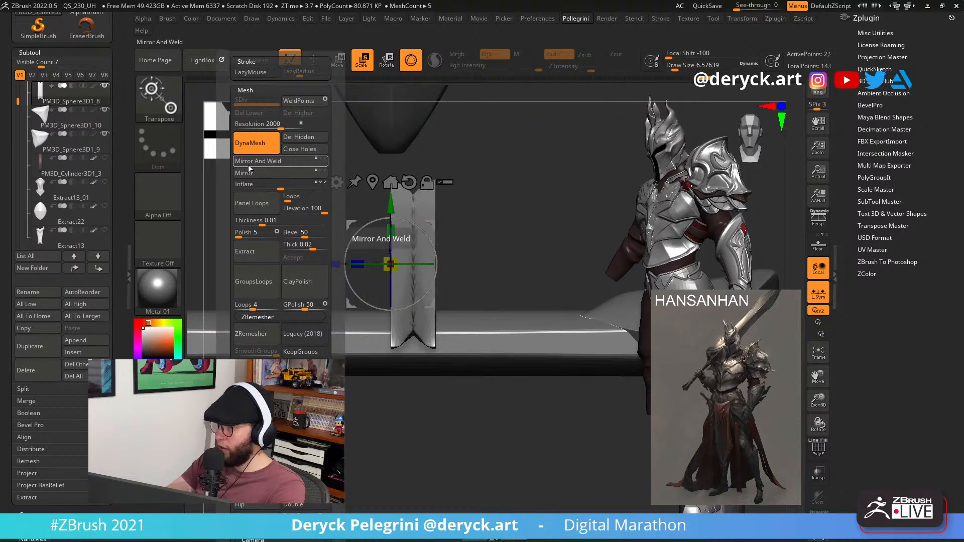
key(ctrl+z)
click(253, 177)
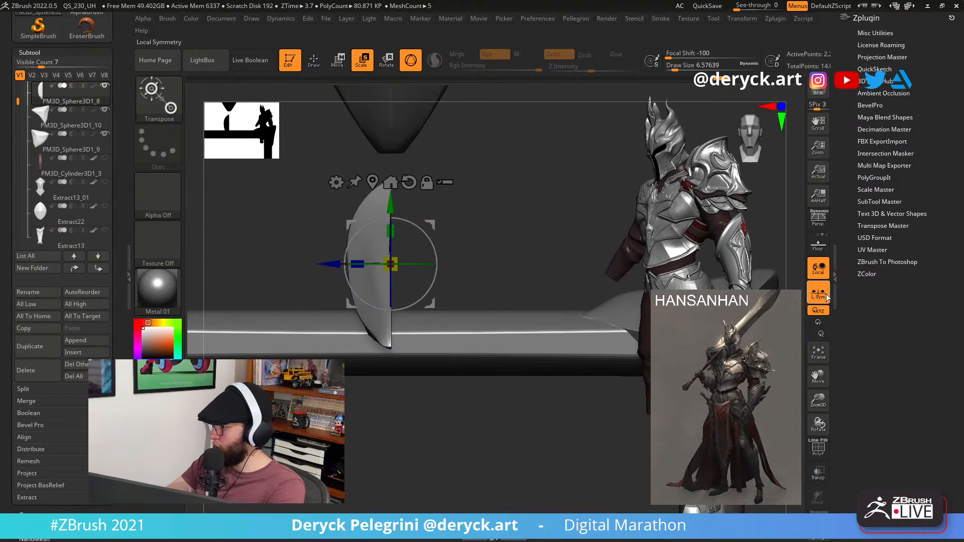
Mirror and weld the half detail with local symmetry off, and rotate the completed detail back to face the front.
key(space)
click(211, 162)
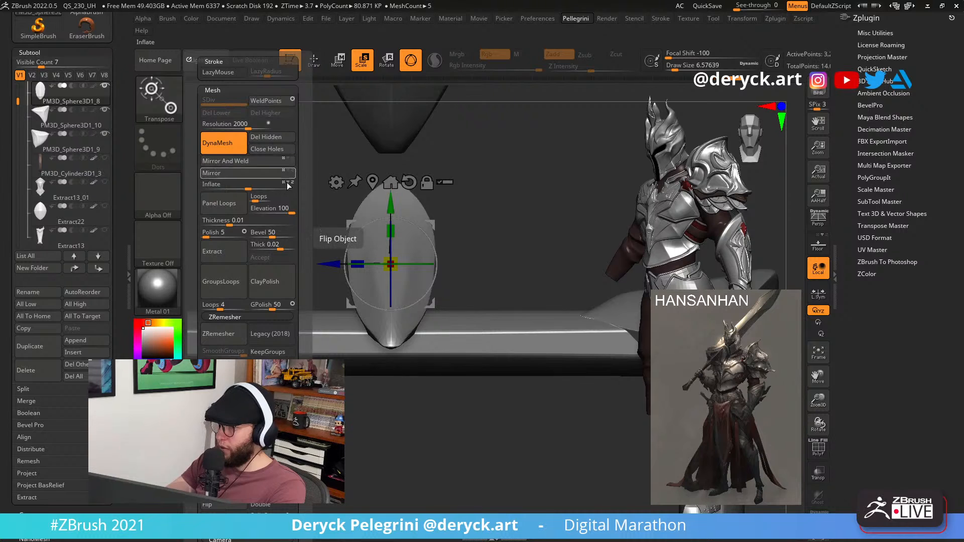
ctrl+right_drag(256, 213, 258, 205)
mouse_move(258, 205)
right_down()
mouse_move(282, 219)
mouse_move(348, 217)
mouse_move(268, 216)
right_up()
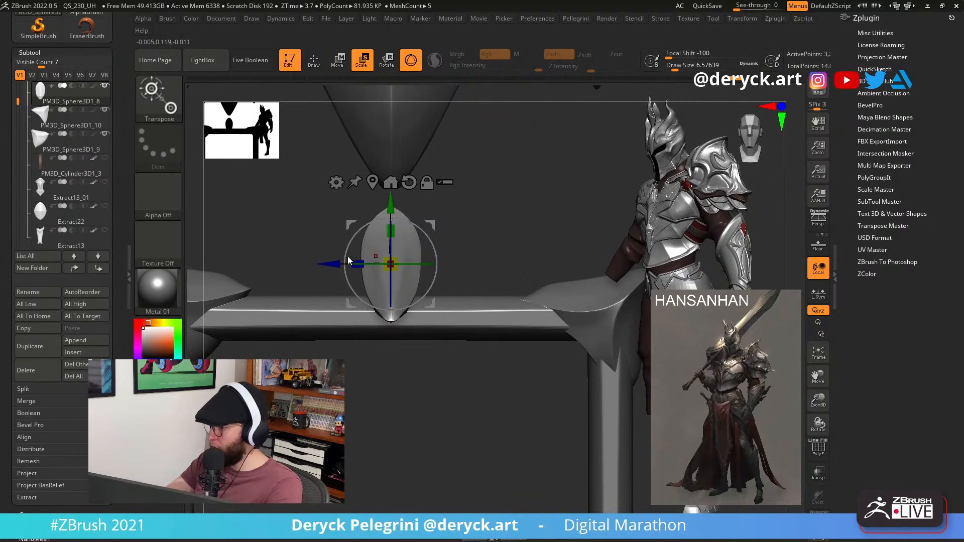
drag(371, 264, 444, 262)
Center the detail over the top bar's thickness and scale it up in depth by about 1.22.
right_drag(482, 251, 427, 247)
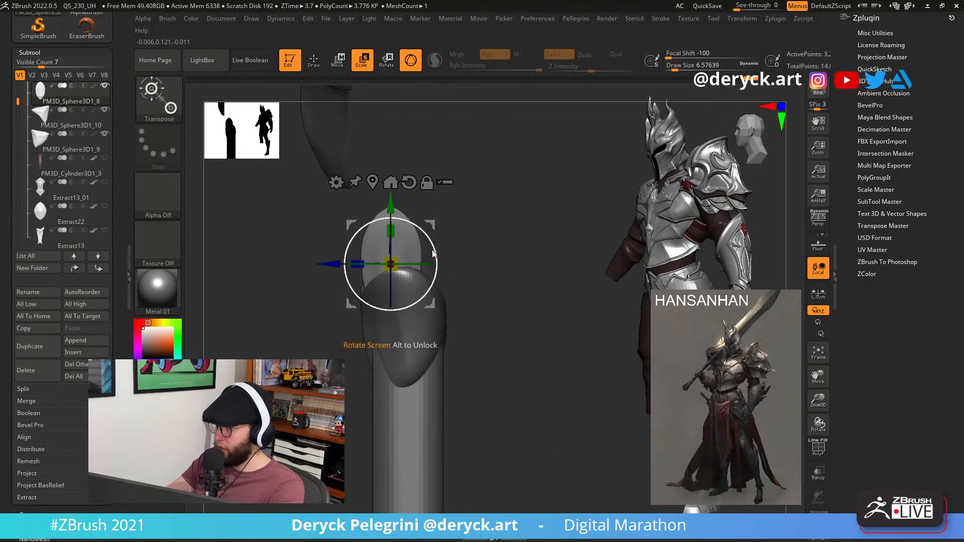
right_drag(288, 264, 280, 299)
drag(325, 267, 373, 267)
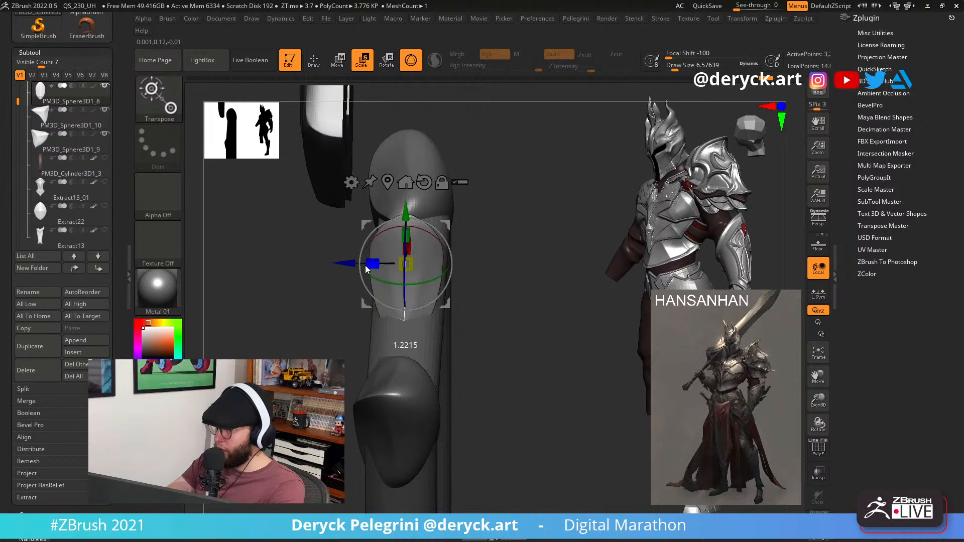
mouse_move(365, 268)
right_down()
mouse_move(305, 295)
mouse_move(339, 276)
mouse_move(320, 251)
mouse_move(312, 264)
mouse_move(325, 278)
mouse_move(303, 257)
mouse_move(252, 259)
mouse_move(301, 239)
right_up()
Mirror and weld the square frame across its depth by rotating it 90 degrees sideways and back.
key(q)
alt+click(365, 292)
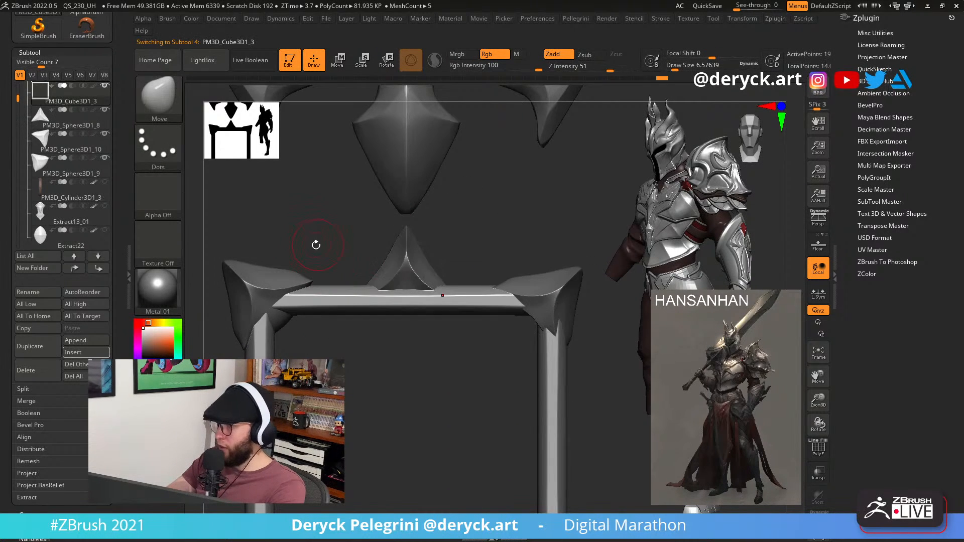
key(e)
alt+right_drag(480, 401, 436, 326)
shift+drag(382, 370, 310, 370)
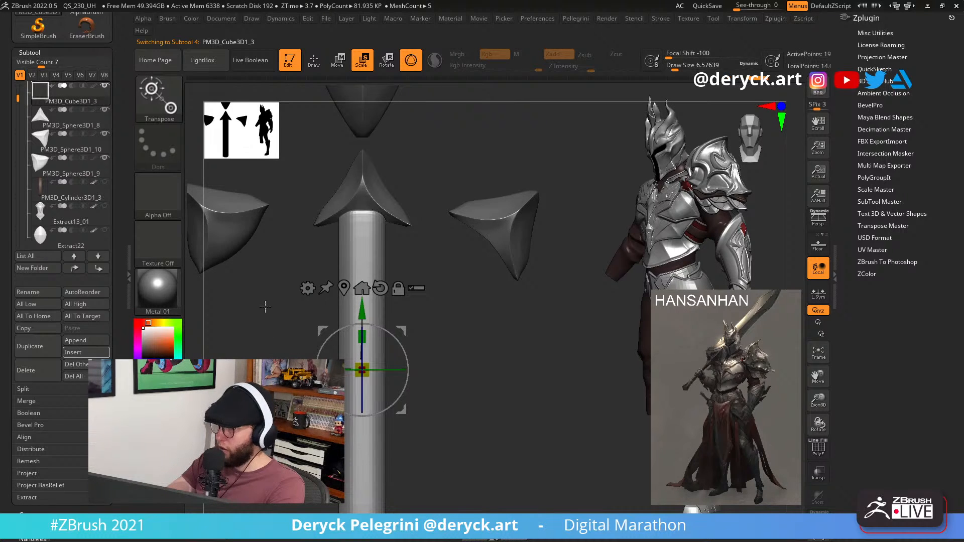
key(space)
click(253, 167)
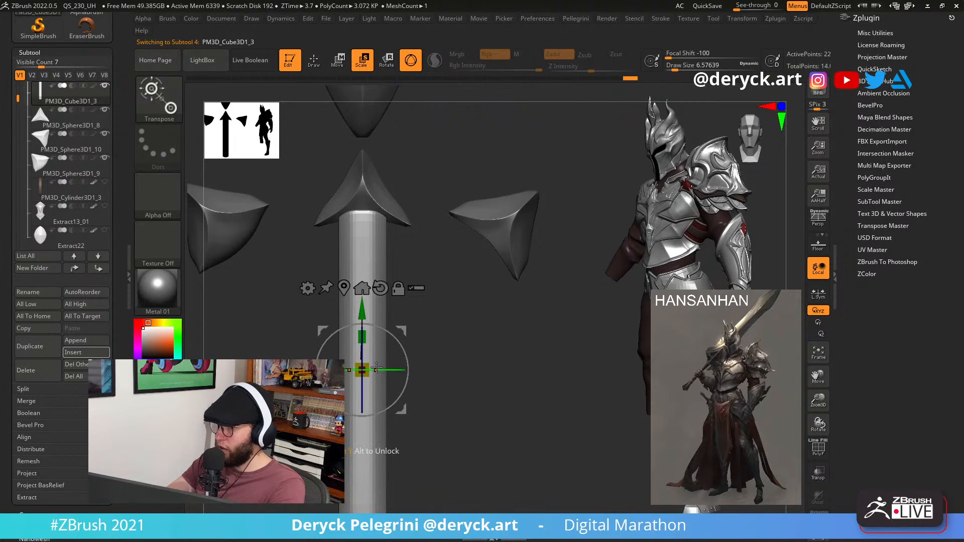
shift+drag(376, 369, 452, 360)
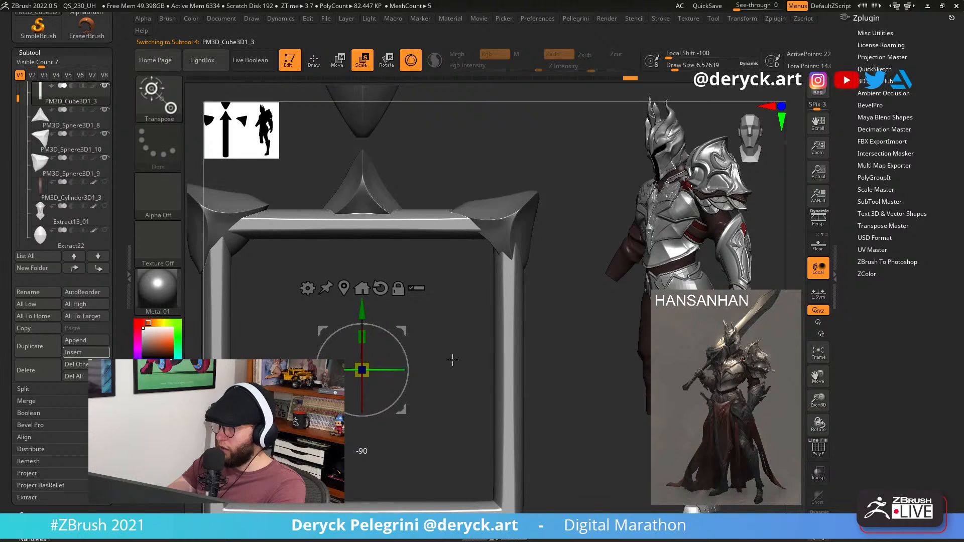
Deepen the center detail by a factor of about 1.28, stretch it slightly taller, and enlarge it uniformly by about 1.16.
drag(407, 296, 404, 219)
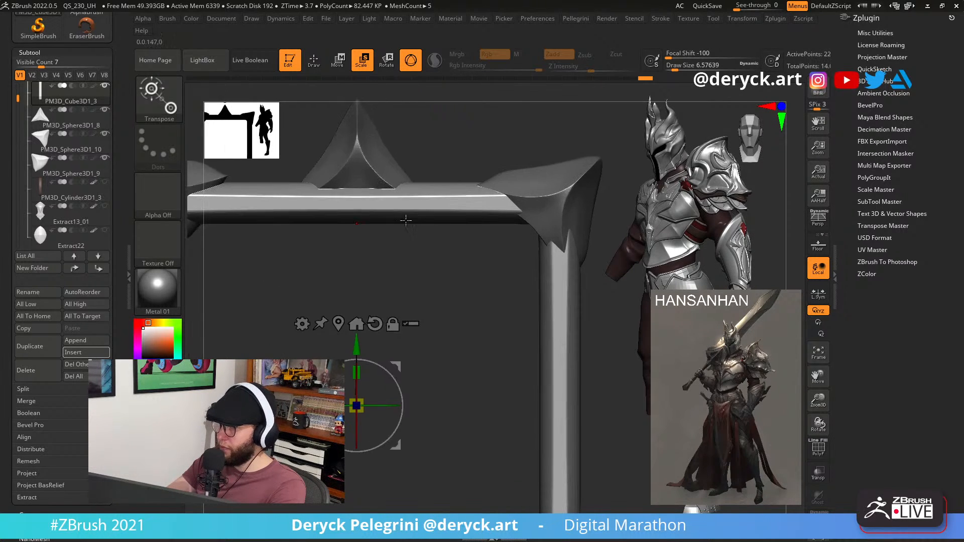
alt+click(381, 170)
alt+drag(436, 161, 442, 226)
key(q)
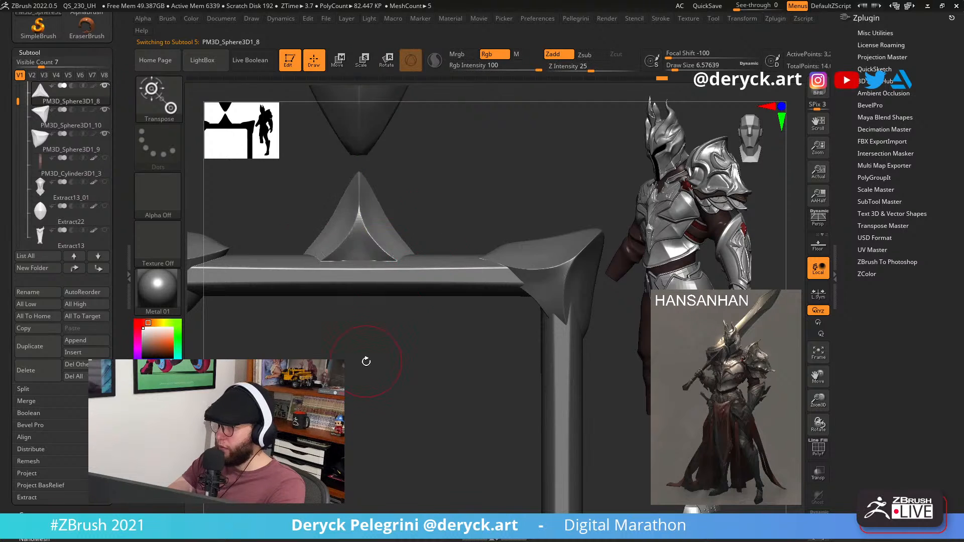
mouse_move(366, 361)
mouse_down()
mouse_move(306, 370)
mouse_move(296, 402)
mouse_move(351, 384)
mouse_move(387, 390)
mouse_move(377, 424)
mouse_up()
key(r)
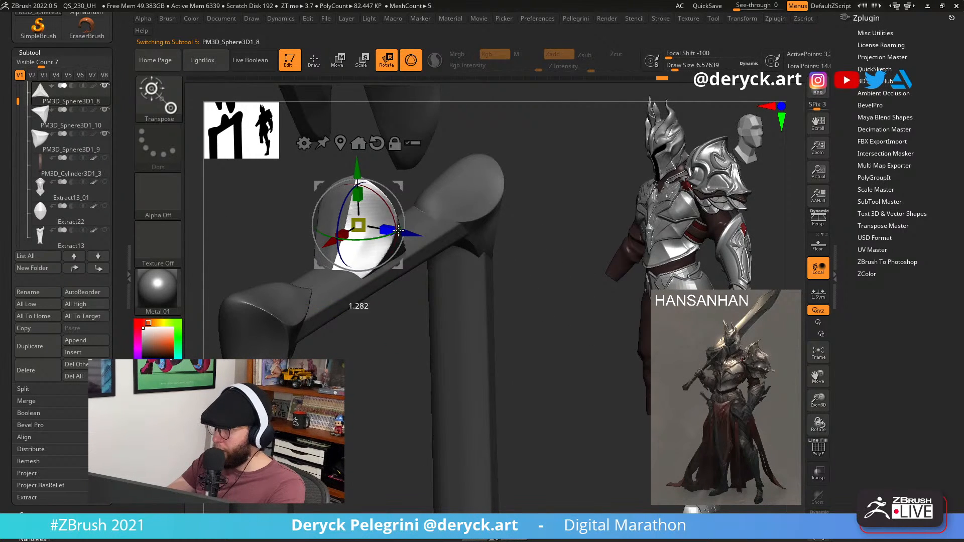
drag(398, 230, 395, 230)
shift+drag(392, 350, 343, 349)
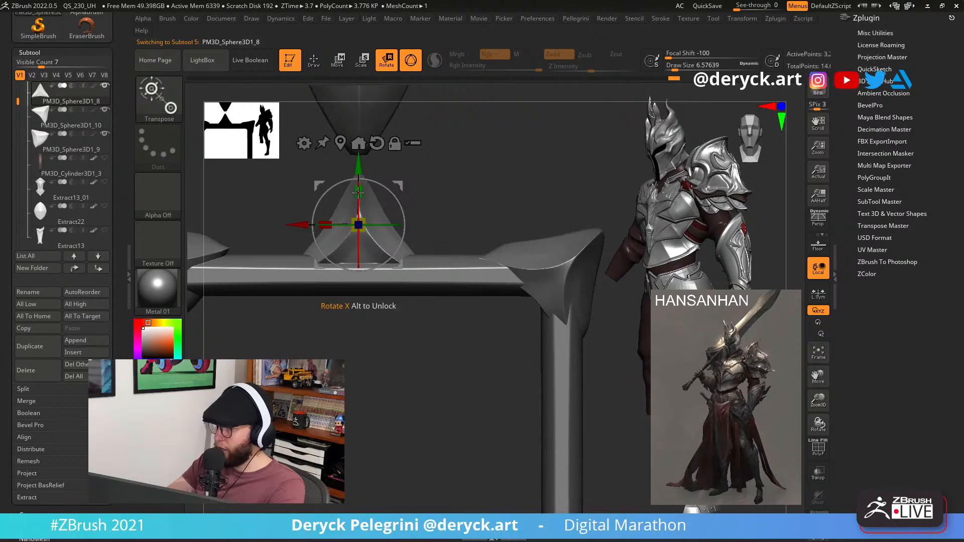
drag(360, 191, 361, 187)
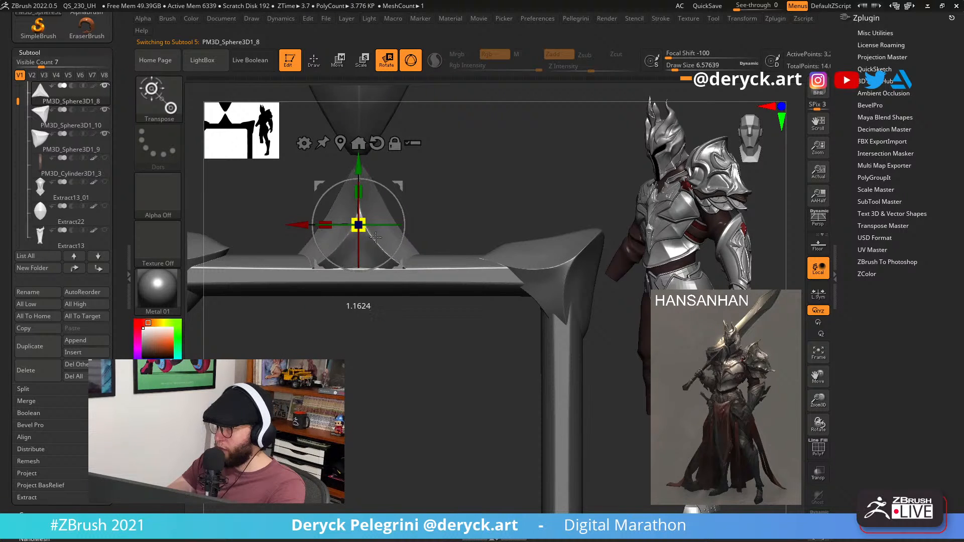
drag(374, 236, 376, 237)
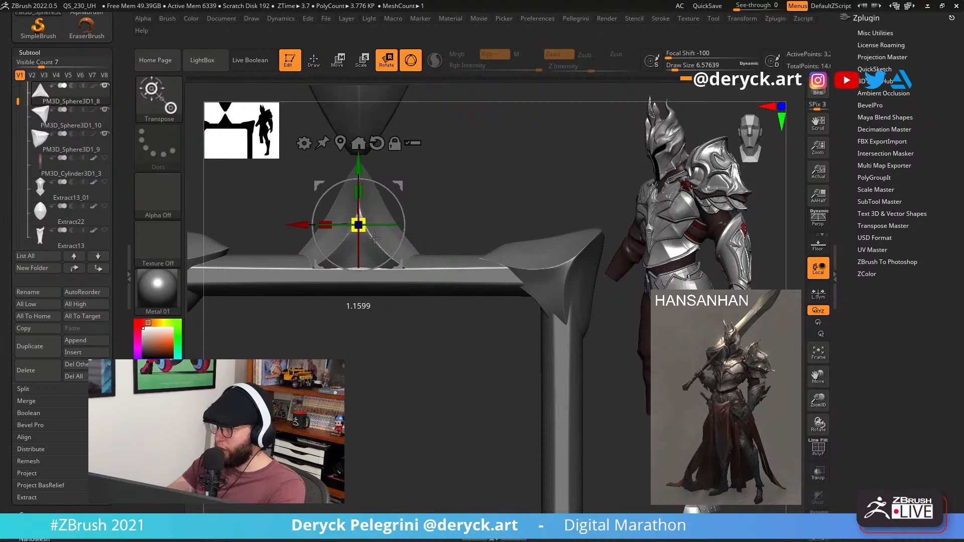
Reshape the center detail's side profile with the Move brush, adjusting how its front surface meets the top bar.
key(q)
key(r)
mouse_move(370, 362)
alt+mouse_down()
mouse_move(369, 335)
mouse_move(336, 359)
mouse_move(270, 295)
mouse_move(288, 322)
alt+mouse_up()
key(q)
key(w)
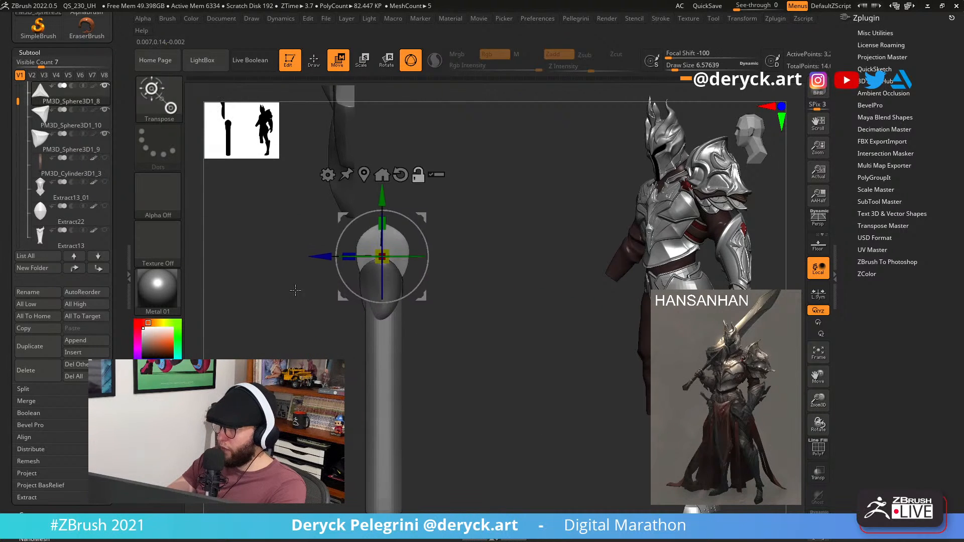
key(q)
key(bracketright)
drag(335, 249, 407, 260)
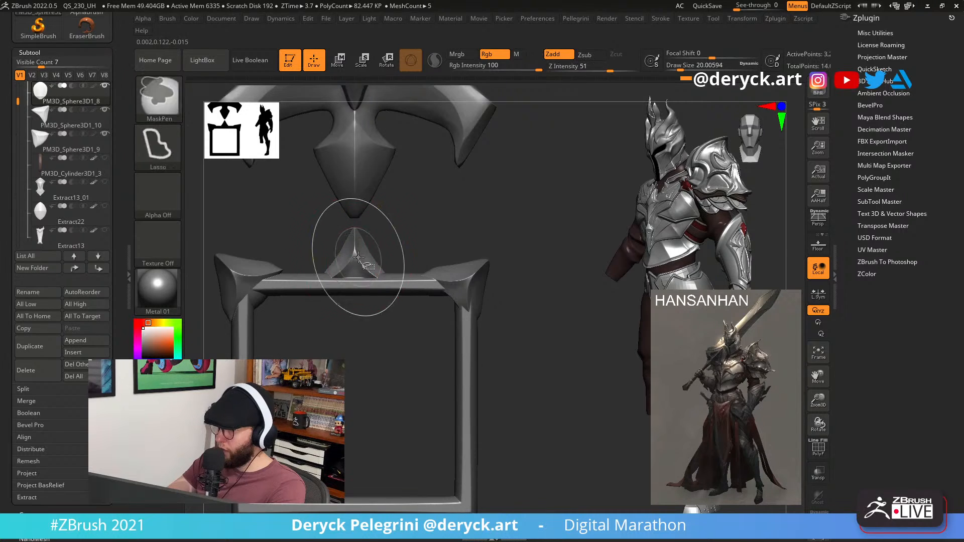
drag(326, 193, 356, 248)
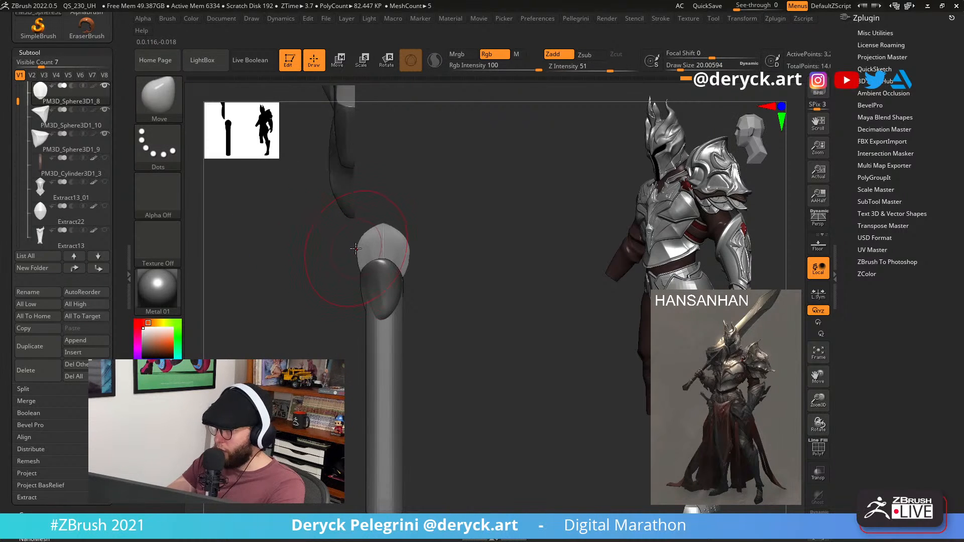
key(bracketleft)
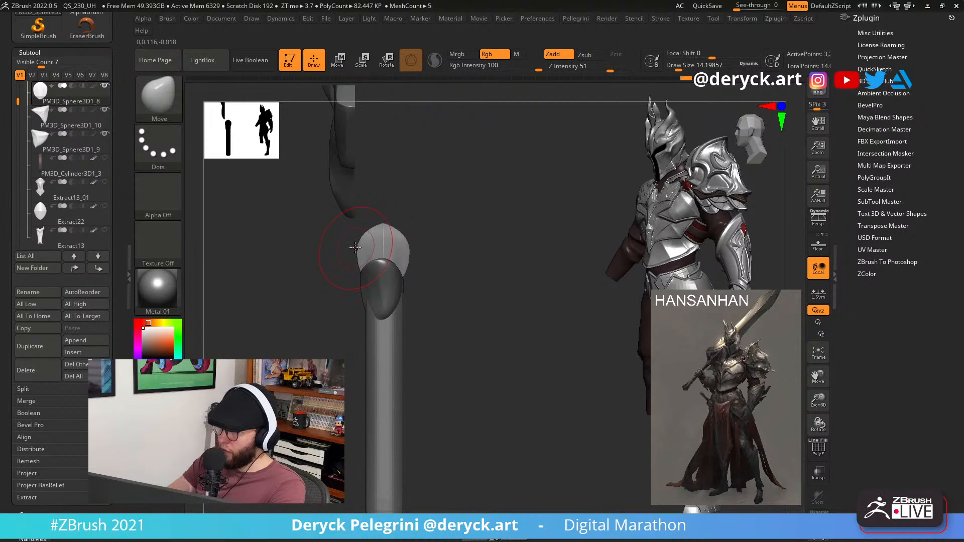
mouse_move(361, 247)
mouse_down()
mouse_move(402, 250)
mouse_move(270, 237)
mouse_move(297, 250)
mouse_move(257, 246)
mouse_move(362, 271)
mouse_up()
Reduce the Move brush size to about 4.3 and refine the front contour of the center detail.
key(s)
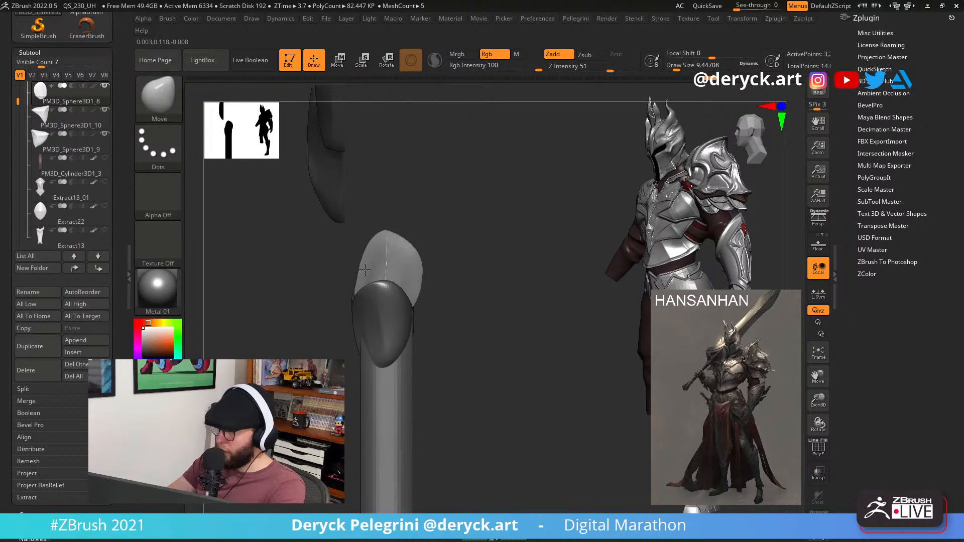
key(s)
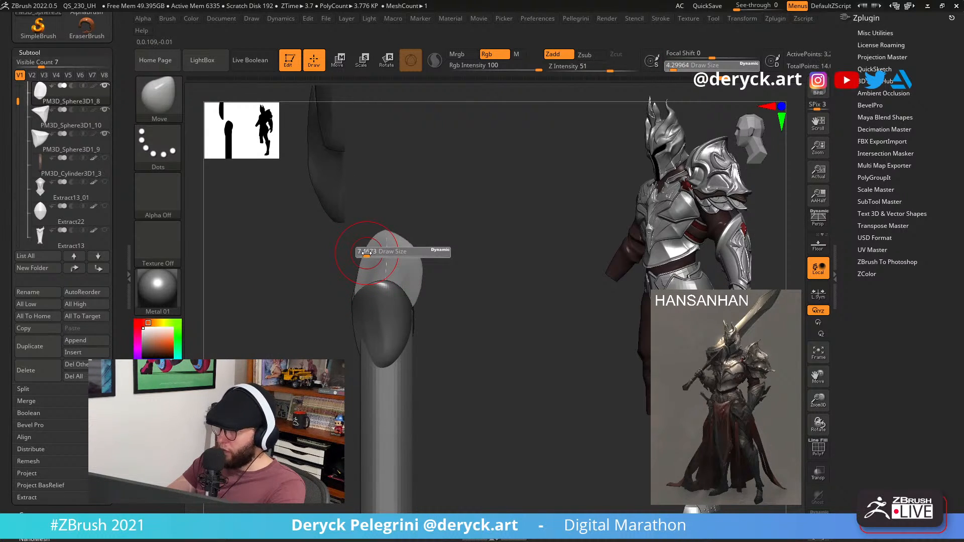
mouse_move(367, 253)
mouse_down()
mouse_move(359, 255)
mouse_move(380, 261)
mouse_move(324, 258)
mouse_up()
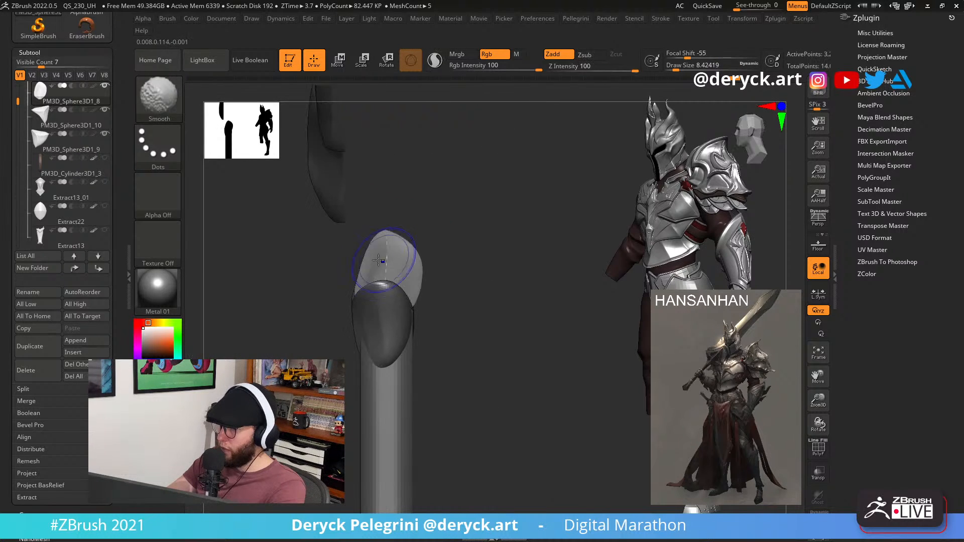
Isolate the reshaped center detail and cut away its back half with a vertical Knife stroke in side view.
ctrl+shift+click(392, 196)
ctrl+shift+drag(385, 170, 384, 391)
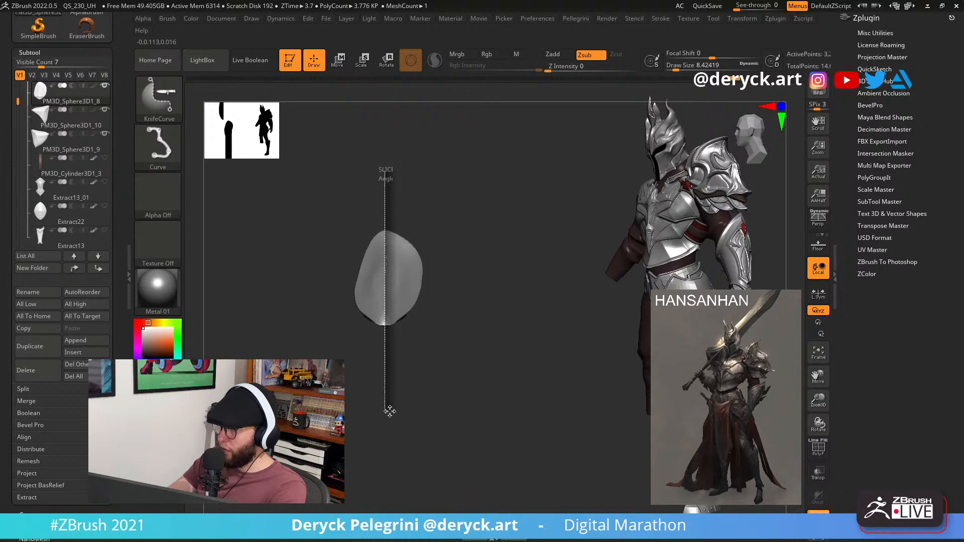
ctrl+shift+drag(390, 411, 390, 412)
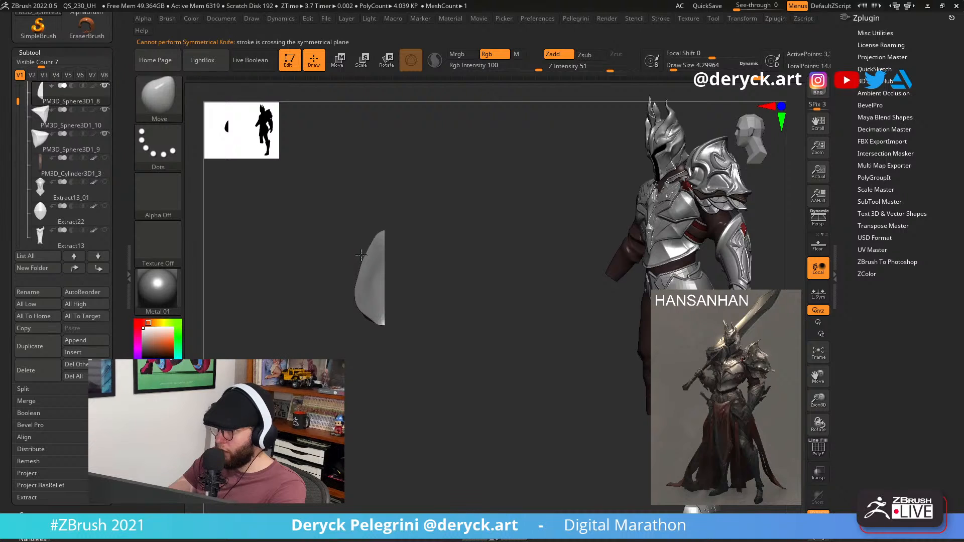
Try to remesh the halved center detail with DynaMesh at a resolution of 3240.
drag(319, 258, 298, 254)
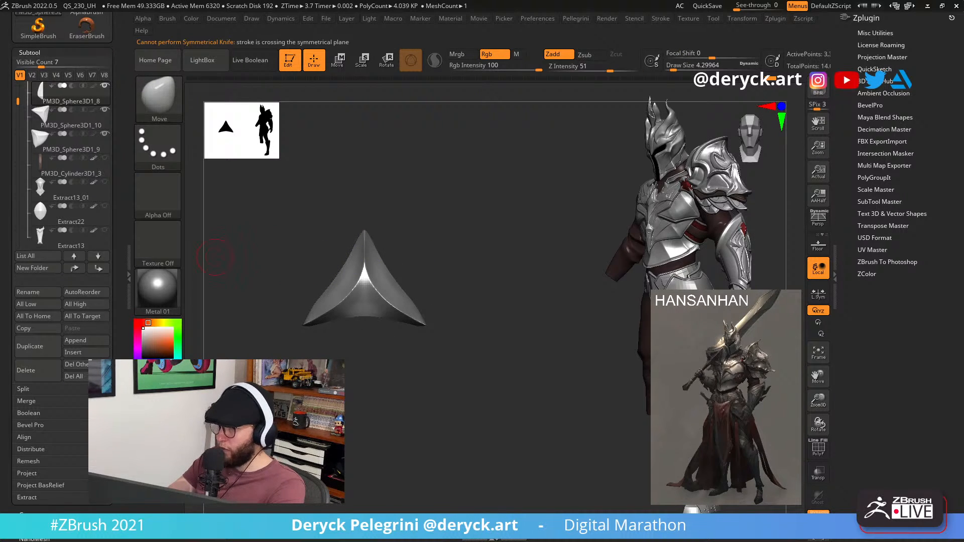
click(28, 52)
click(33, 64)
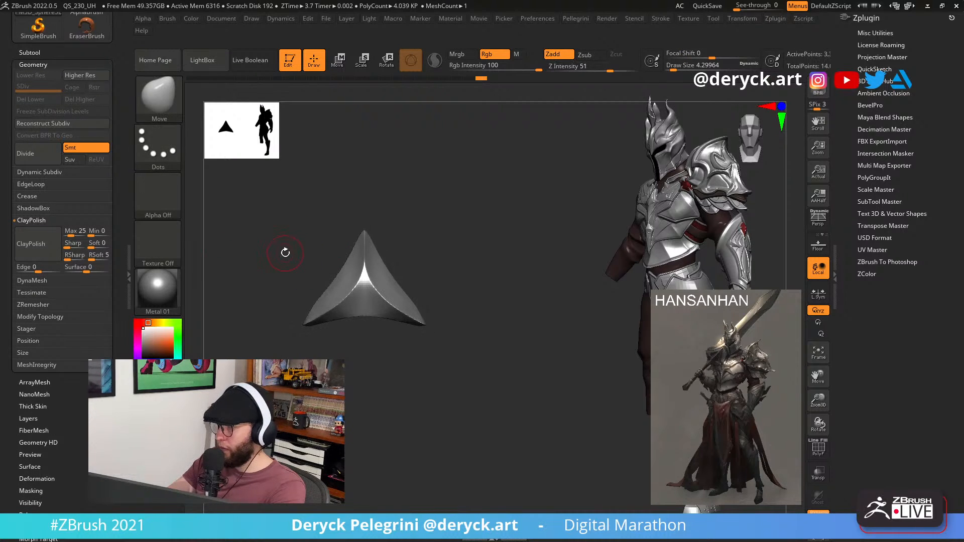
key(space)
drag(269, 130, 291, 126)
ctrl+drag(271, 186, 310, 226)
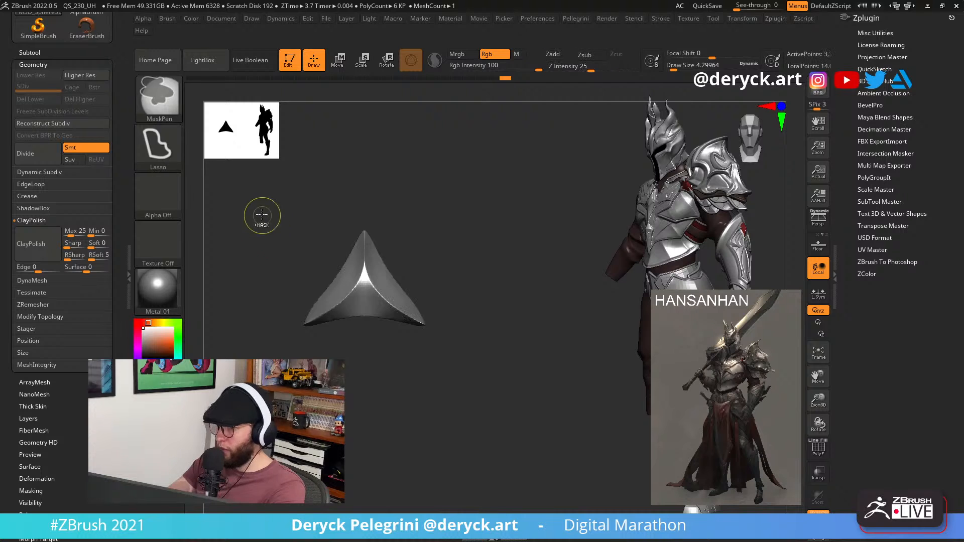
key(space)
key(ctrl+z)
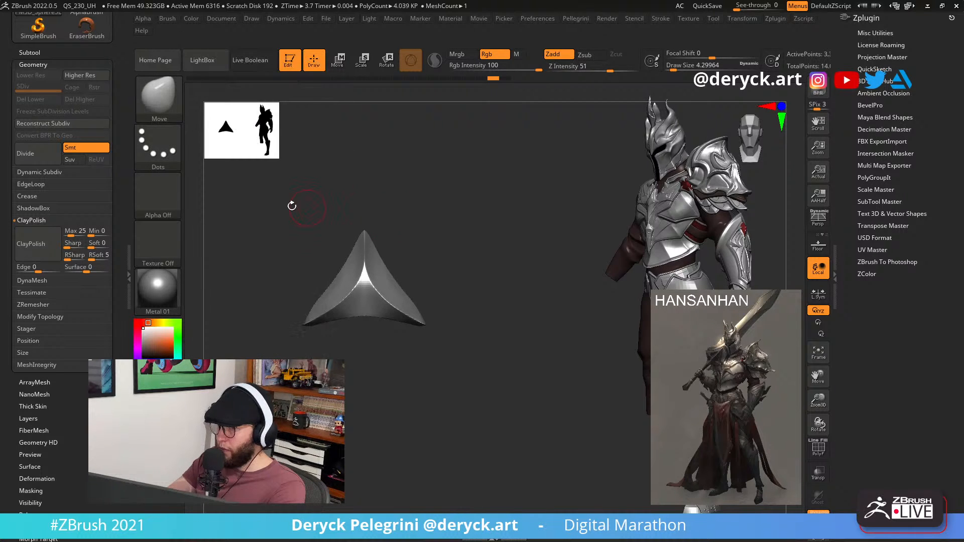
Lower the DynaMesh resolution to 648, remesh the halved center detail, and bring the surrounding buckle parts back into view.
key(space)
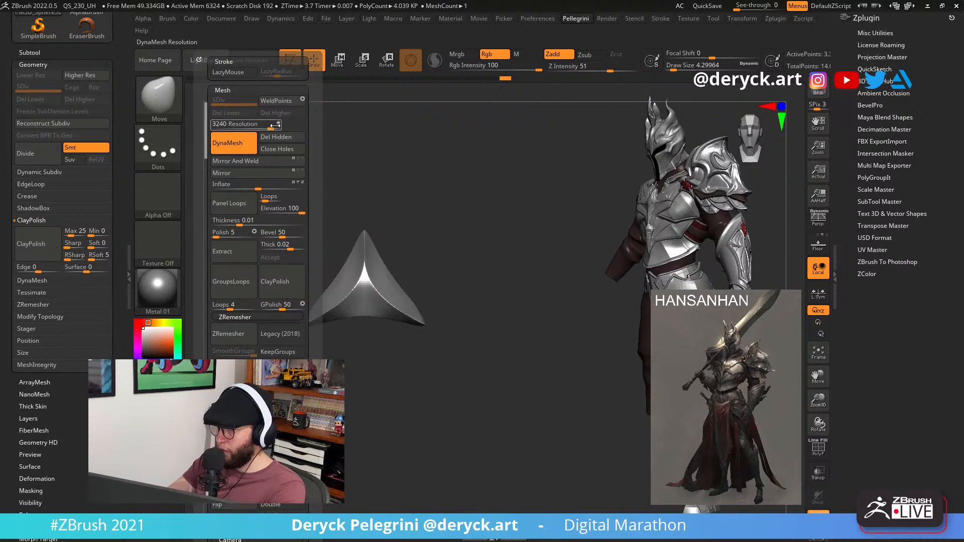
drag(269, 126, 232, 126)
ctrl+drag(290, 177, 327, 215)
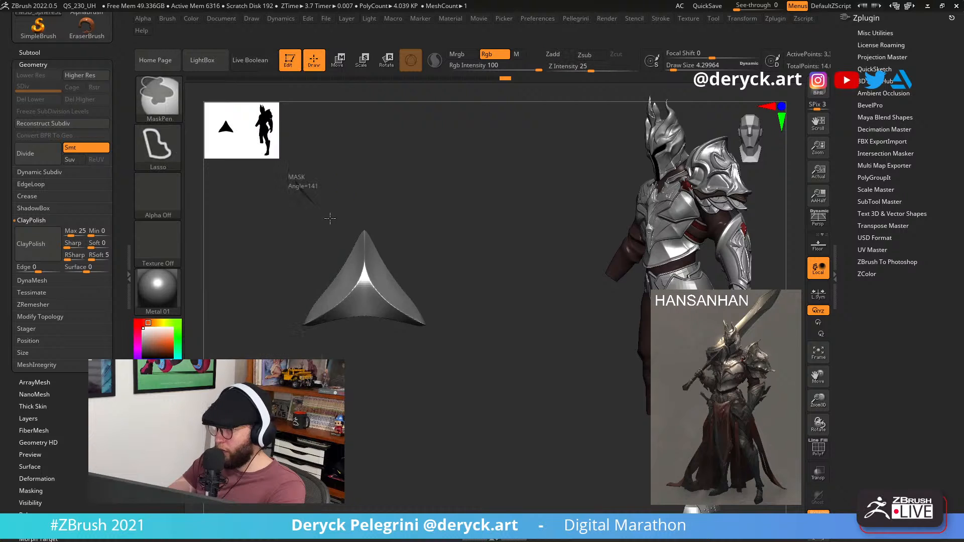
key(shift+f)
key(shift+f)
mouse_move(280, 240)
mouse_down()
mouse_move(233, 239)
mouse_move(291, 240)
mouse_up()
click(283, 235)
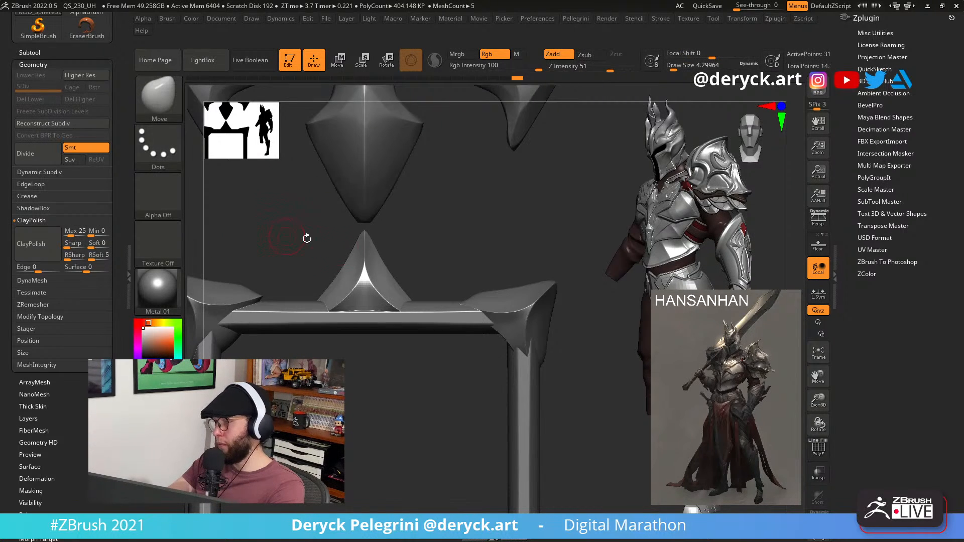
Mirror and weld the center detail front to back by rotating it 90 degrees about Y and returning it to its original orientation.
key(e)
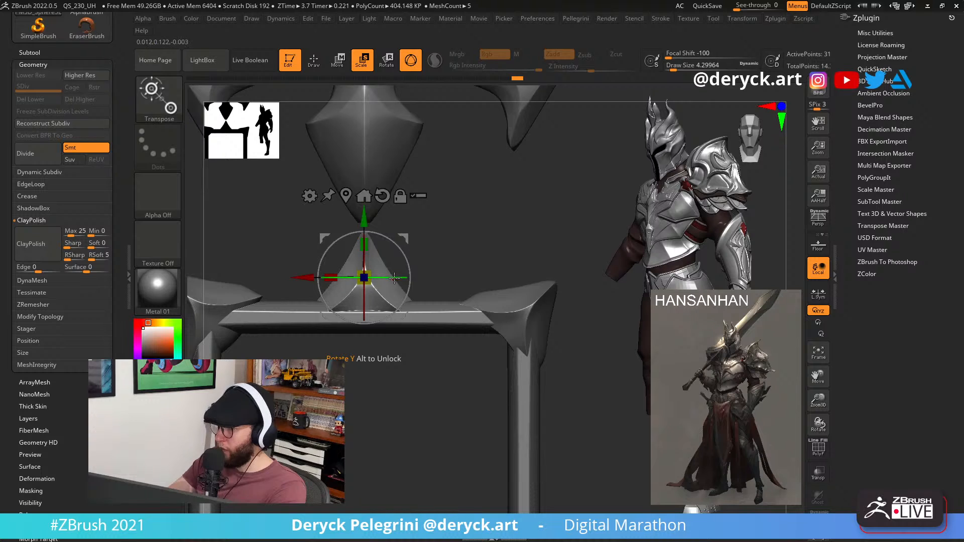
drag(394, 277, 351, 301)
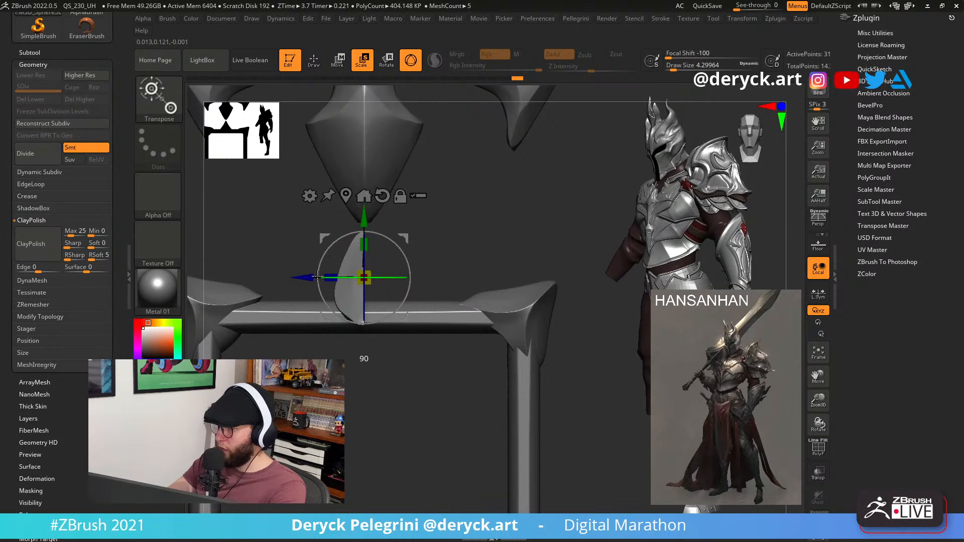
key(space)
click(287, 161)
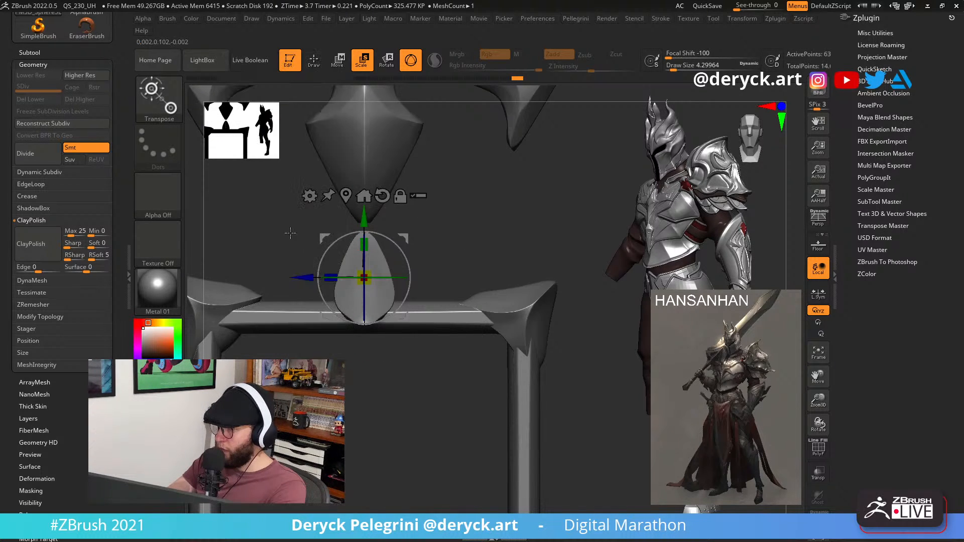
drag(313, 265, 412, 277)
key(q)
ctrl+right_drag(445, 243, 411, 239)
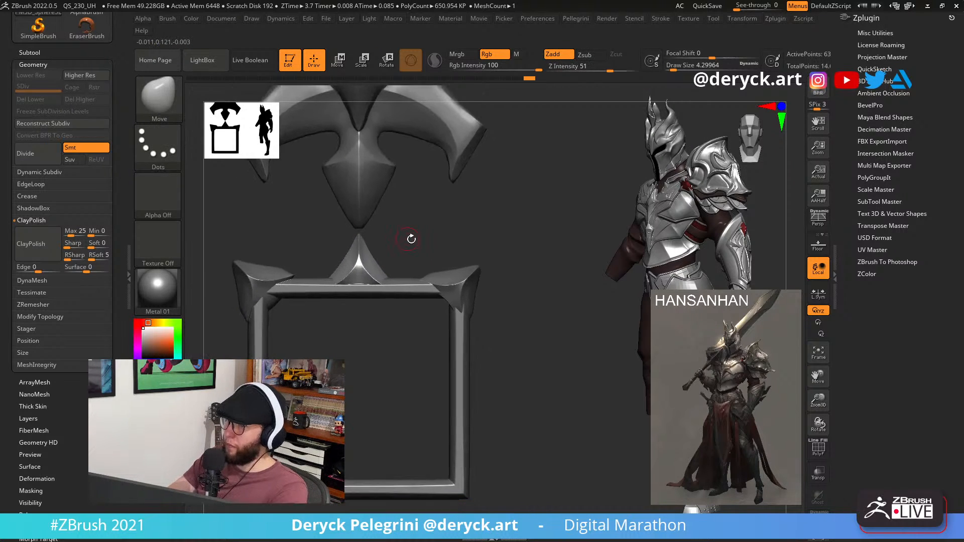
Delete the two top corner pieces, PM3D_Sphere3D1_10 and PM3D_Sphere3D1_9, and make the center detail the active subtool.
click(28, 52)
click(41, 119)
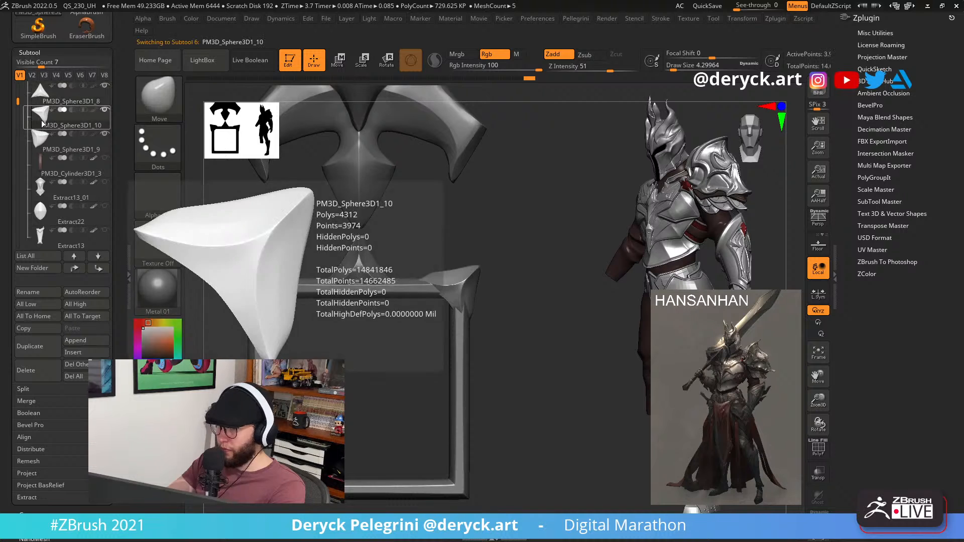
click(37, 377)
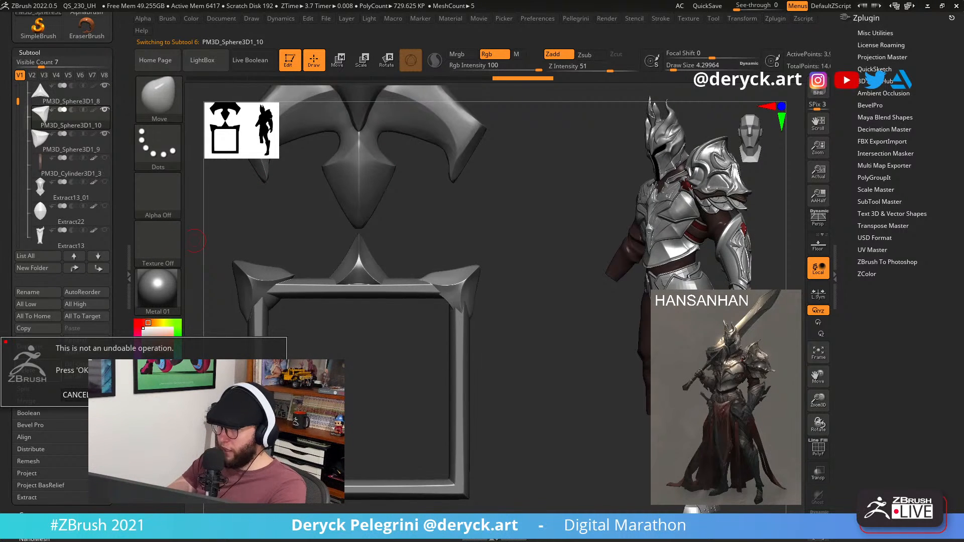
click(170, 395)
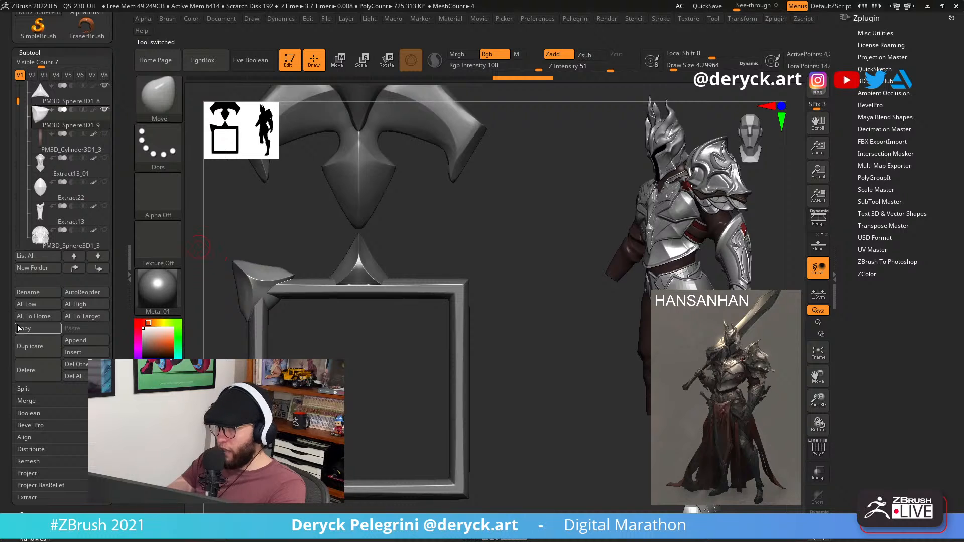
click(30, 370)
click(170, 395)
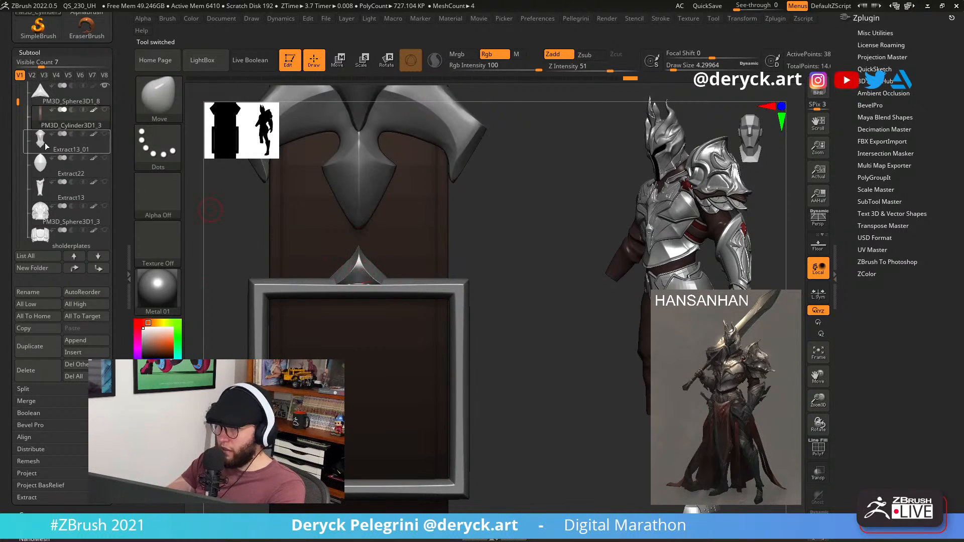
alt+click(365, 268)
alt+drag(275, 241, 234, 234)
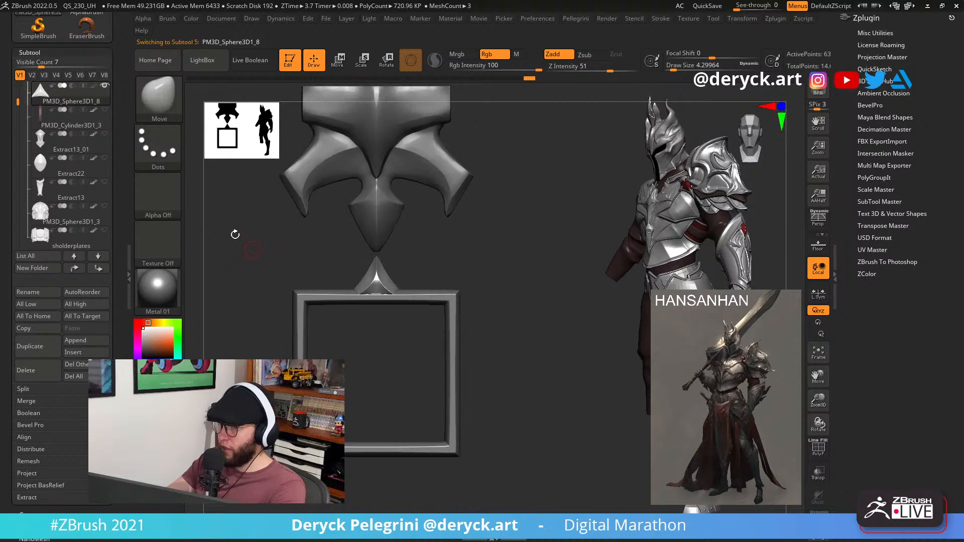
Inspect the center detail's seam from the side and undo its last rotation and front-to-back mirroring.
drag(4, 69, 6, 225)
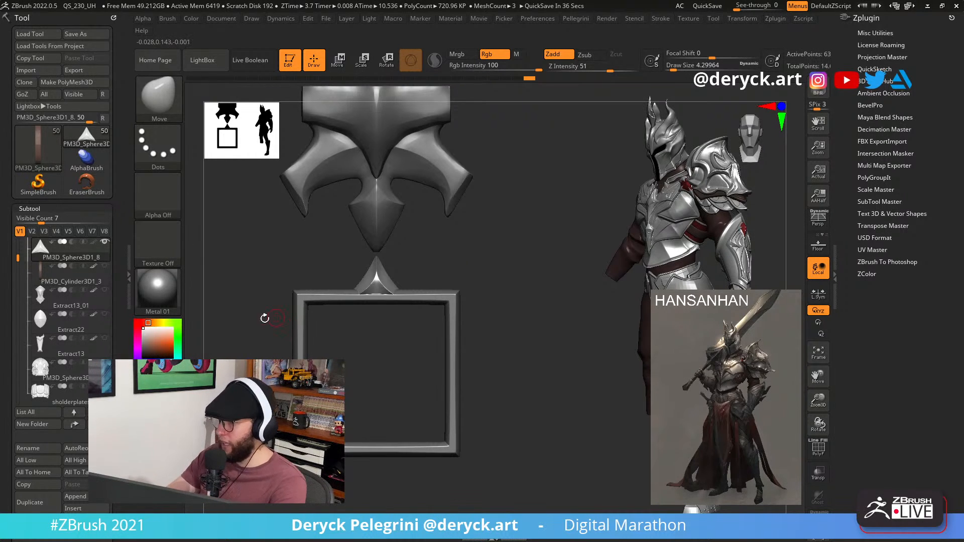
key(shift)
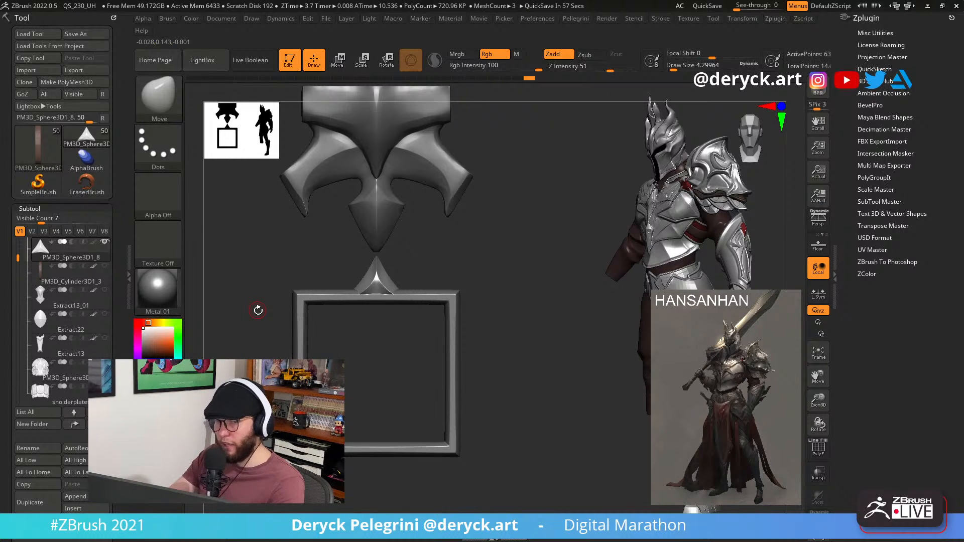
alt+drag(236, 313, 359, 383)
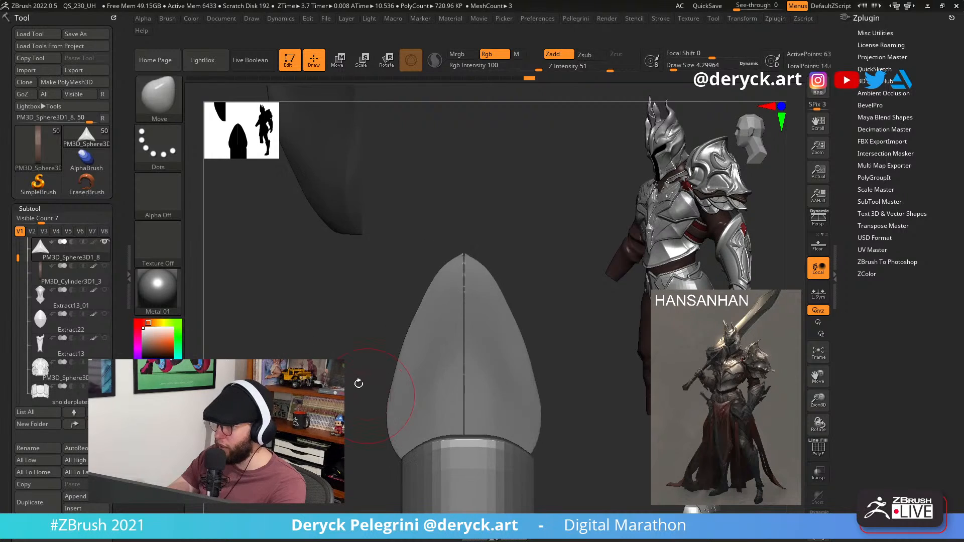
alt+drag(322, 345, 262, 301)
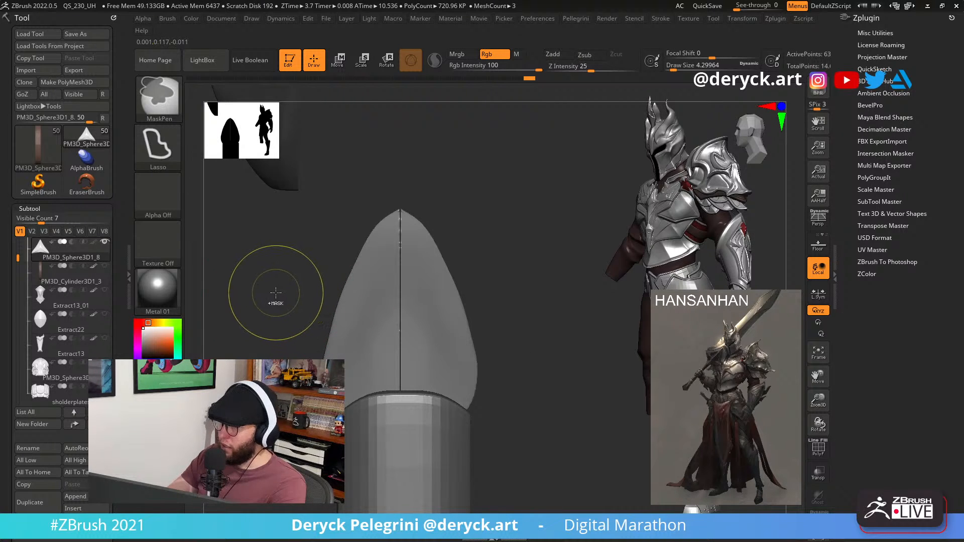
key(ctrl+z)
drag(265, 291, 336, 297)
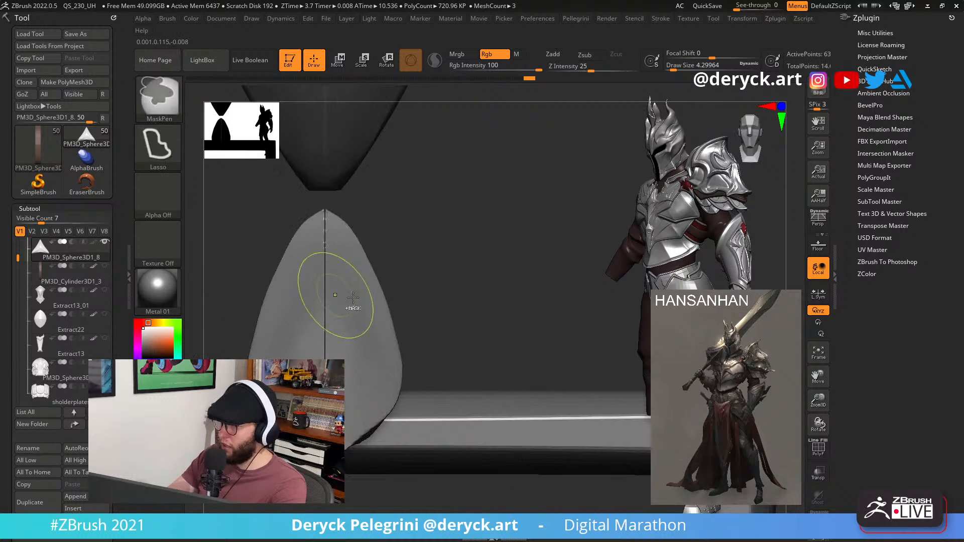
key(ctrl+z)
Nudge the rotated half of the center detail slightly along its depth axis and mirror and weld it again to close the seam.
drag(405, 305, 407, 289)
key(w)
drag(275, 326, 277, 327)
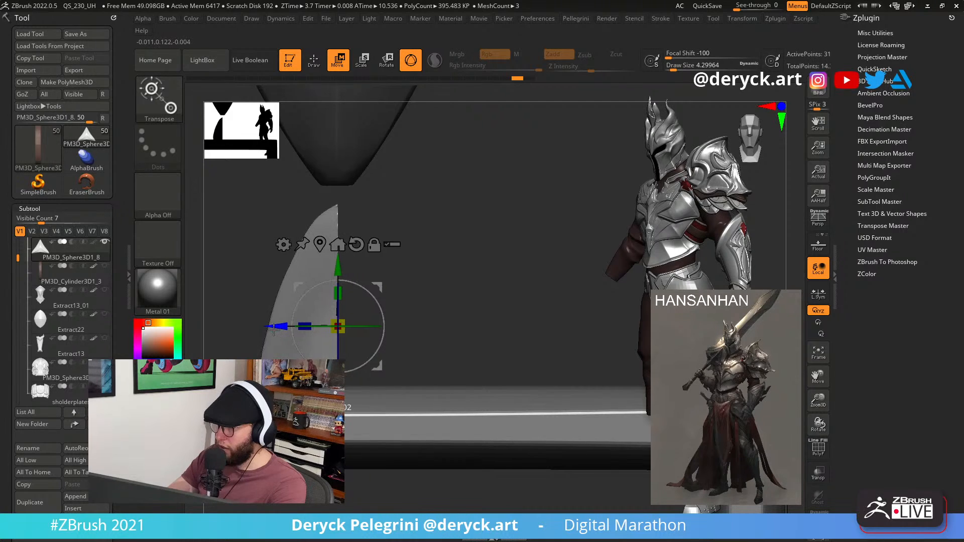
key(space)
click(221, 161)
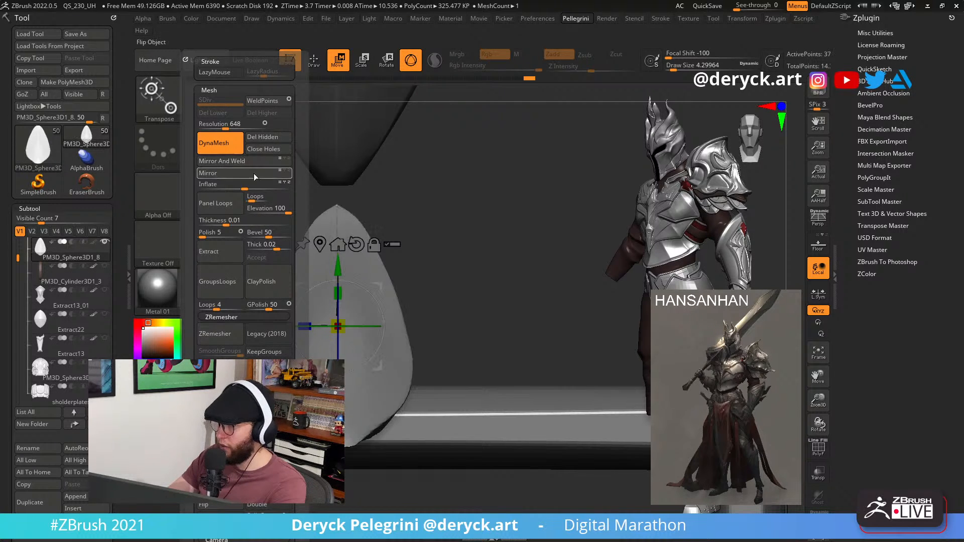
key(q)
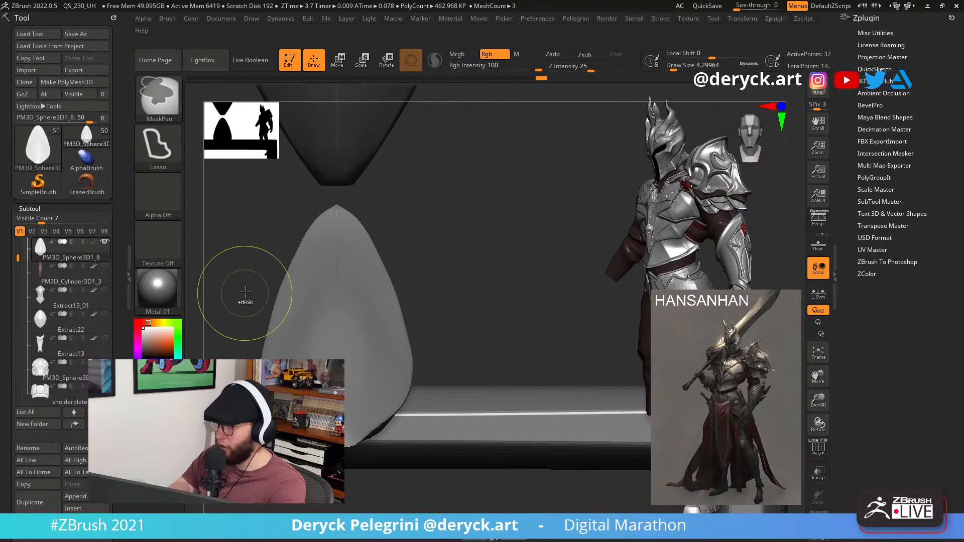
Try to trim the sides of the center detail into a straight, pointed taper.
key(b)
key(m)
key(v)
mouse_move(243, 291)
mouse_down()
mouse_move(204, 277)
mouse_move(243, 266)
mouse_move(236, 282)
mouse_move(325, 287)
mouse_move(357, 239)
mouse_up()
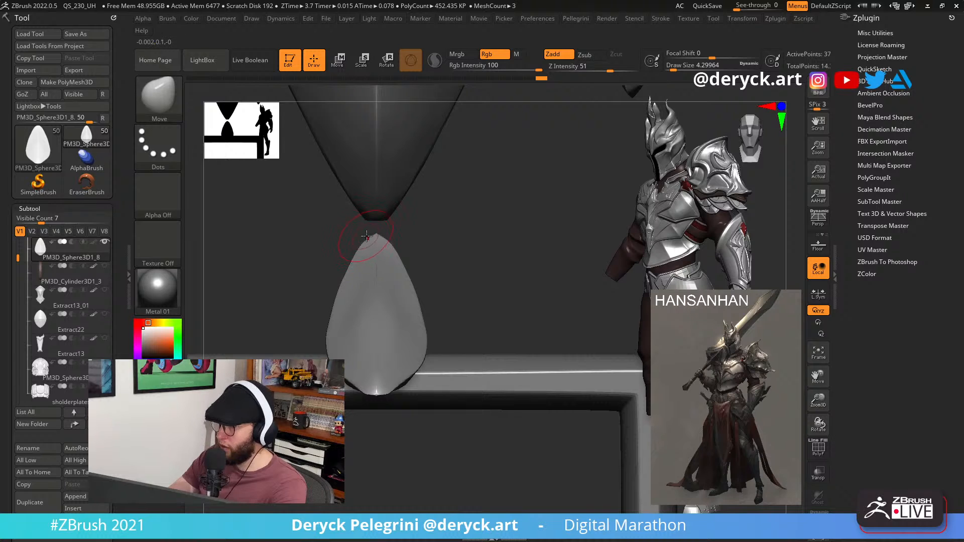
key(ctrl+shift)
mouse_move(335, 372)
ctrl+shift+mouse_down()
mouse_move(323, 207)
mouse_move(361, 229)
mouse_move(379, 219)
ctrl+shift+mouse_up()
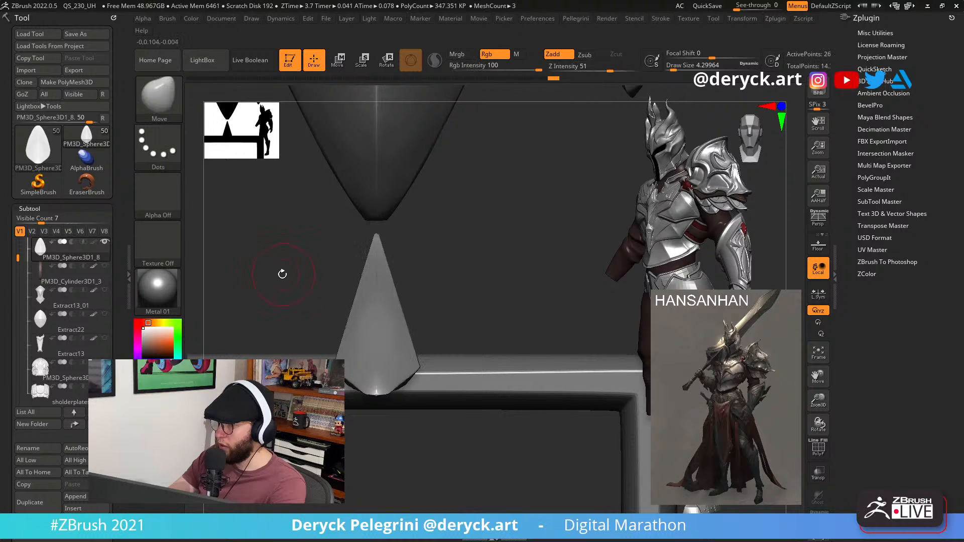
mouse_move(281, 274)
mouse_down()
mouse_move(327, 276)
mouse_move(308, 284)
mouse_move(286, 262)
mouse_move(299, 307)
mouse_move(319, 330)
mouse_up()
Enlarge the Move brush to about 11.7 and rotate the mirrored center detail back to face forward.
key(s)
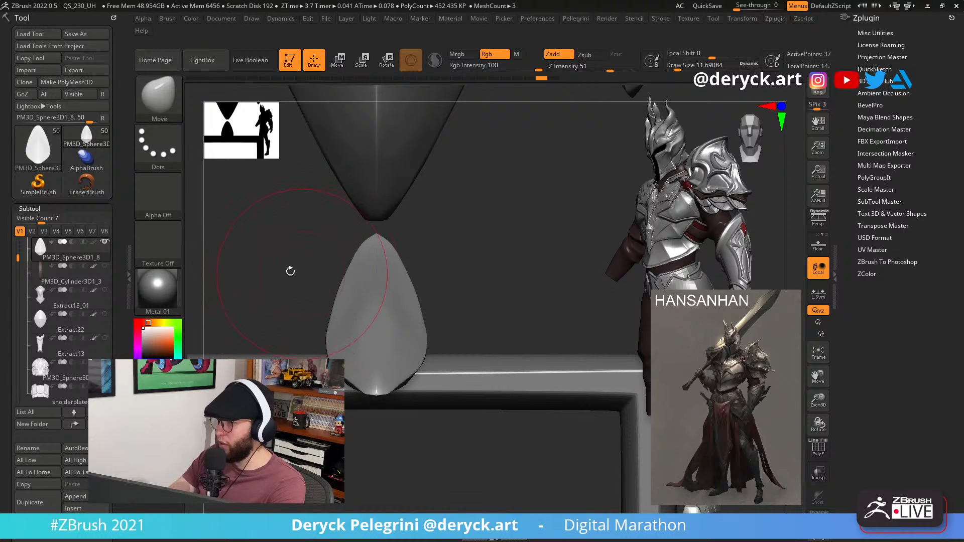
key(e)
mouse_move(394, 314)
shift+mouse_down()
mouse_move(438, 307)
mouse_move(315, 318)
mouse_move(292, 291)
shift+mouse_up()
key(q)
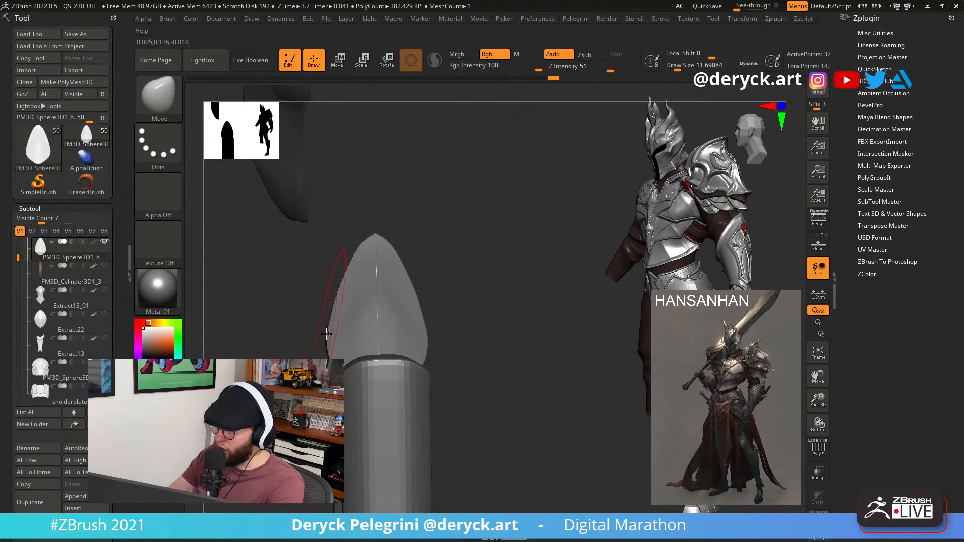
Reduce the Move brush size to about 5 and refine the lower front contour of the center detail in side view.
drag(296, 326, 352, 309)
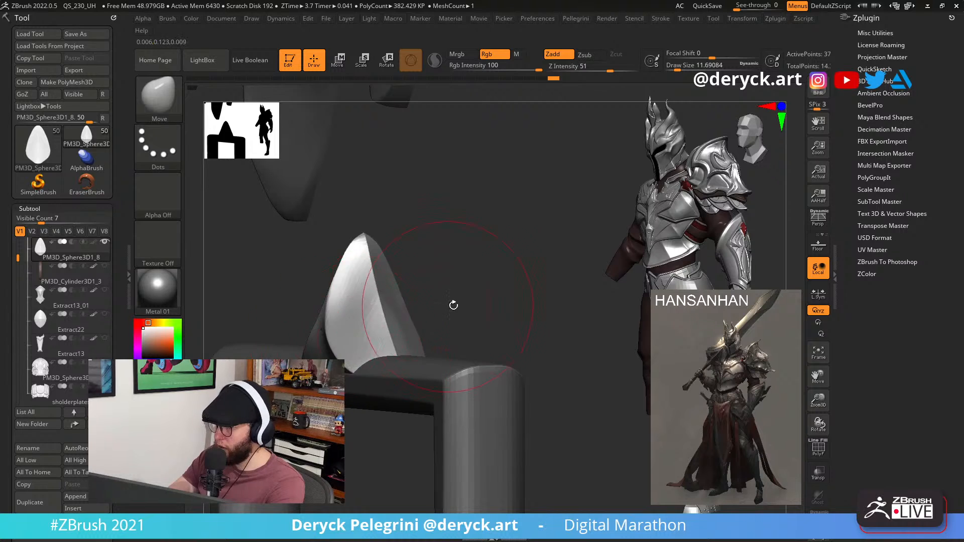
drag(452, 303, 394, 311)
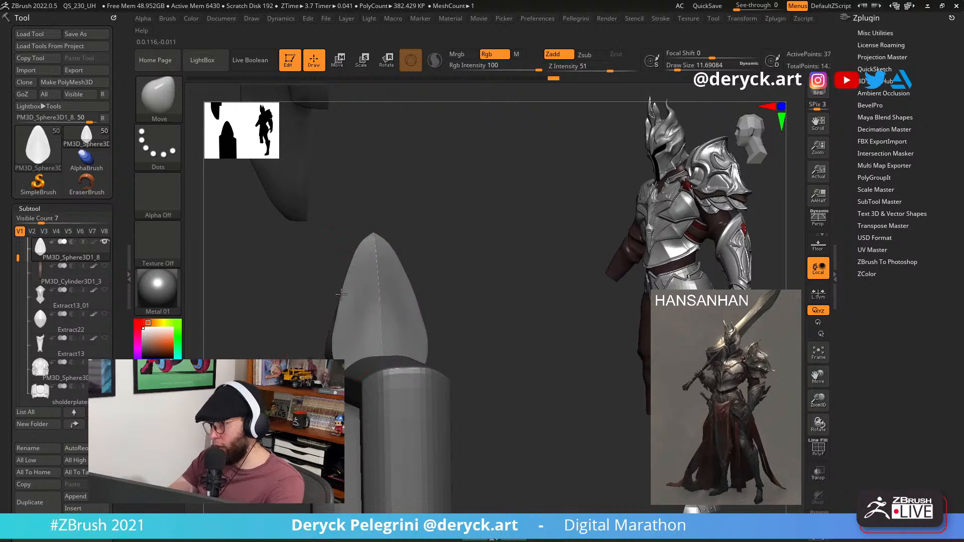
key(bracketleft)
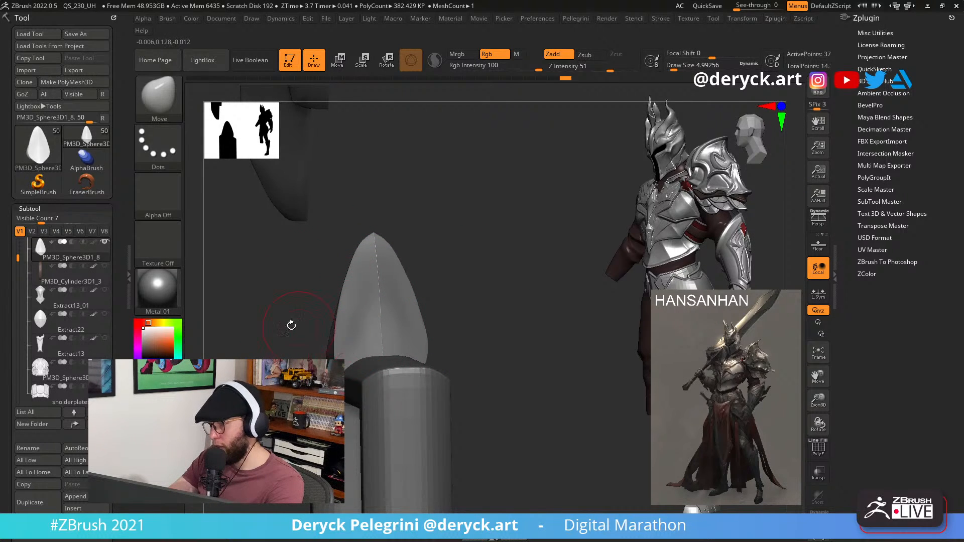
shift+drag(290, 325, 307, 331)
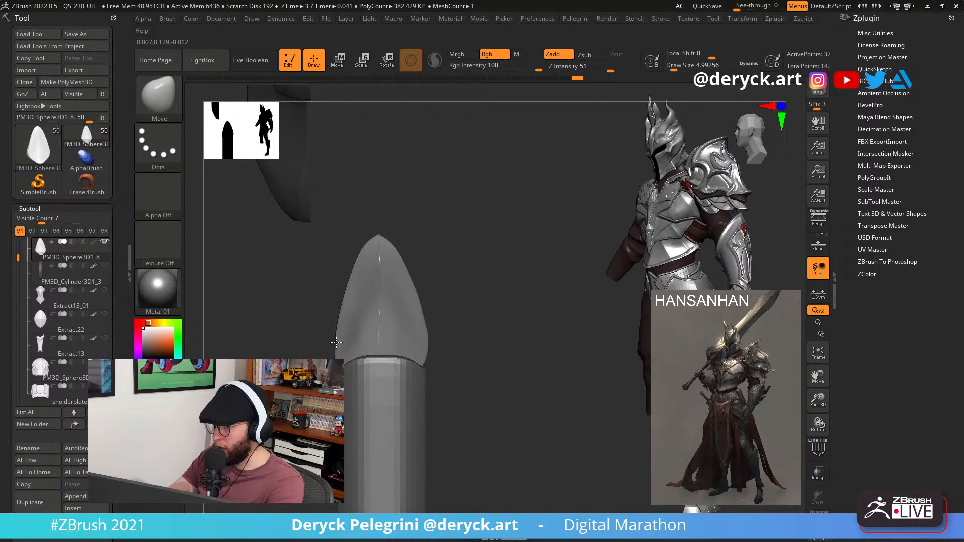
drag(319, 340, 336, 324)
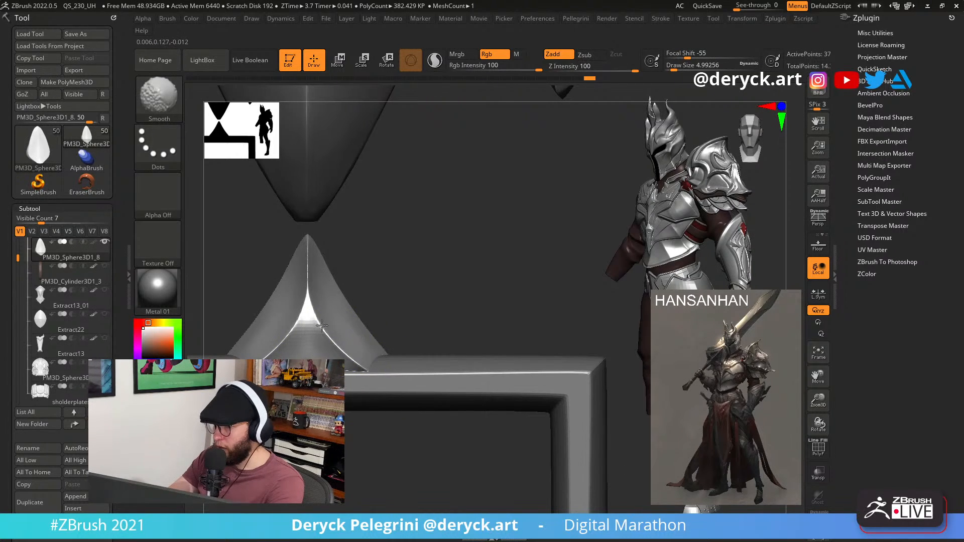
shift+drag(430, 303, 246, 301)
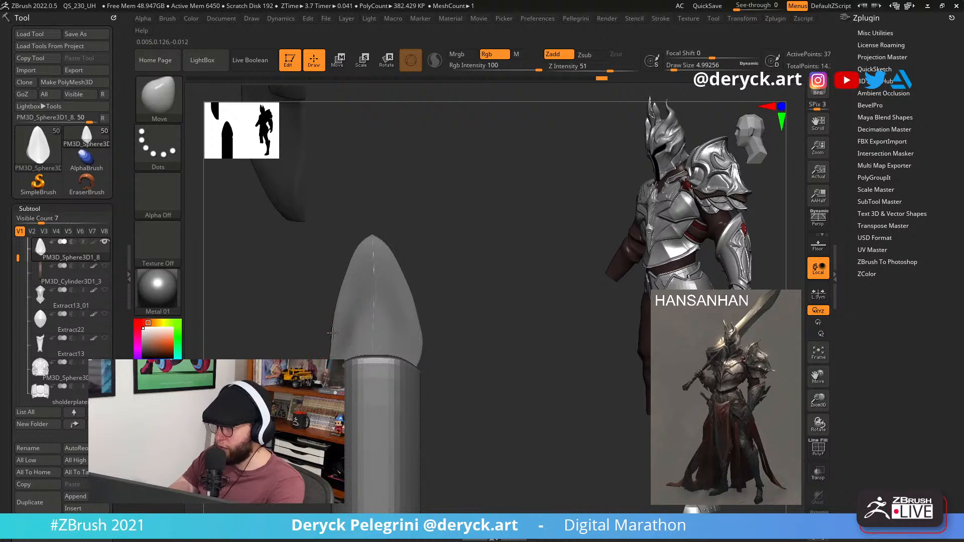
mouse_move(311, 358)
mouse_down()
mouse_move(341, 361)
mouse_move(327, 354)
mouse_up()
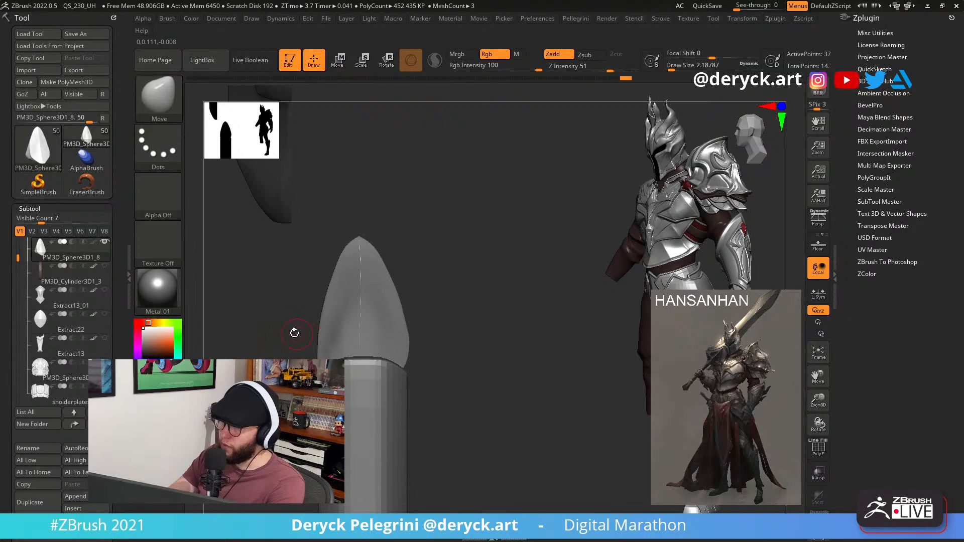
Rotate the center detail 90° sideways, mirror and weld it, and turn it back to face forward.
drag(294, 333, 307, 279)
key(e)
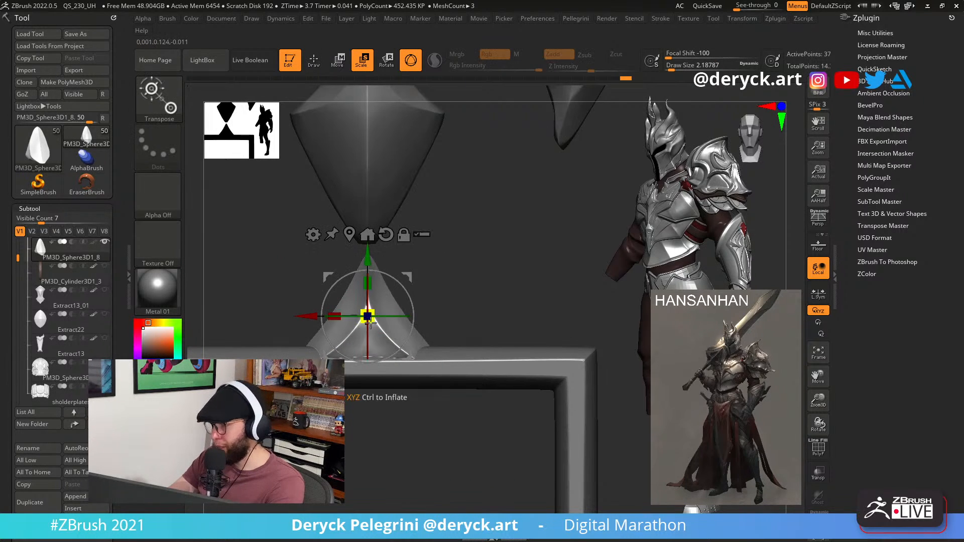
drag(367, 271, 318, 312)
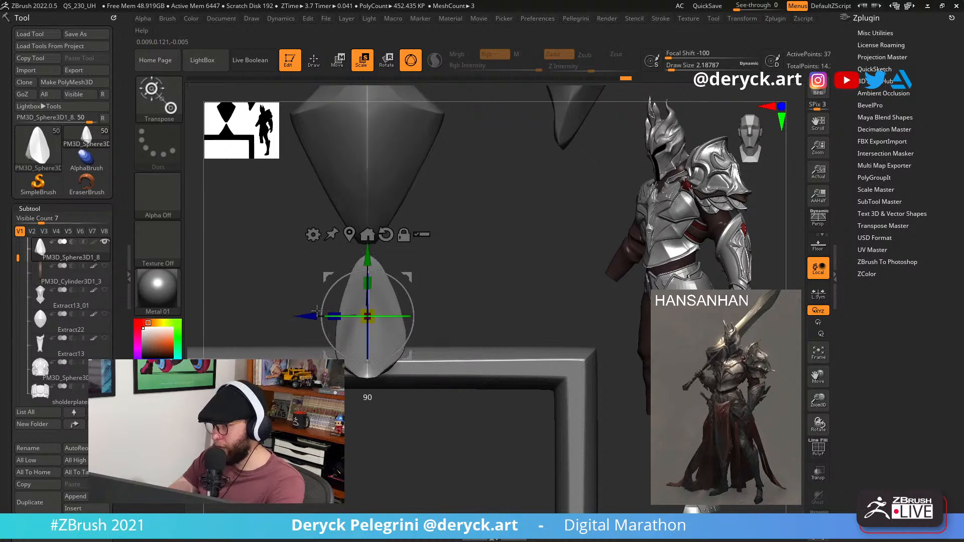
key(space)
click(244, 162)
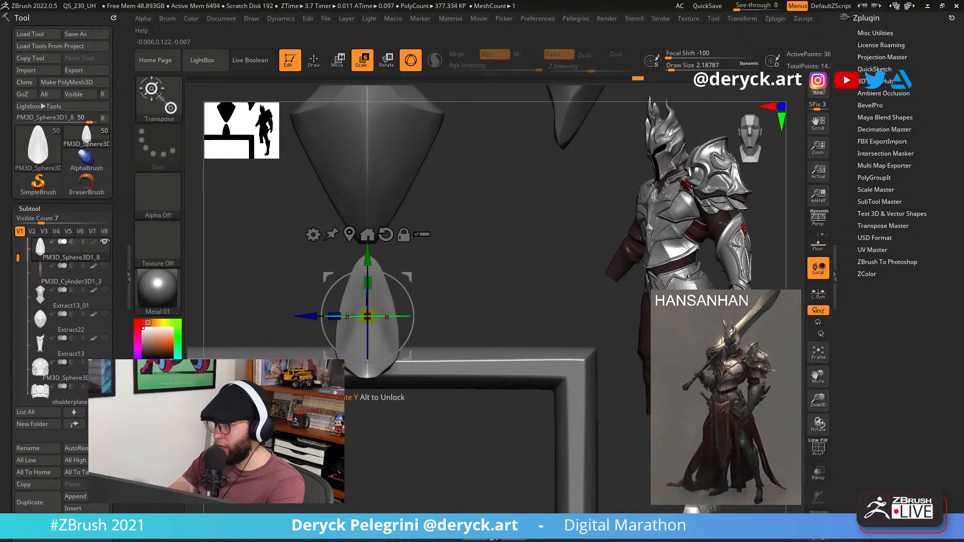
shift+drag(346, 317, 405, 318)
Duplicate the center detail and place the copy, turned diagonally, on the frame's upper right corner.
mouse_move(238, 284)
alt+mouse_down()
mouse_move(230, 278)
mouse_move(245, 242)
mouse_move(261, 262)
mouse_move(331, 269)
mouse_move(370, 266)
mouse_move(397, 233)
mouse_move(403, 258)
alt+mouse_up()
key(ctrl+shift+d)
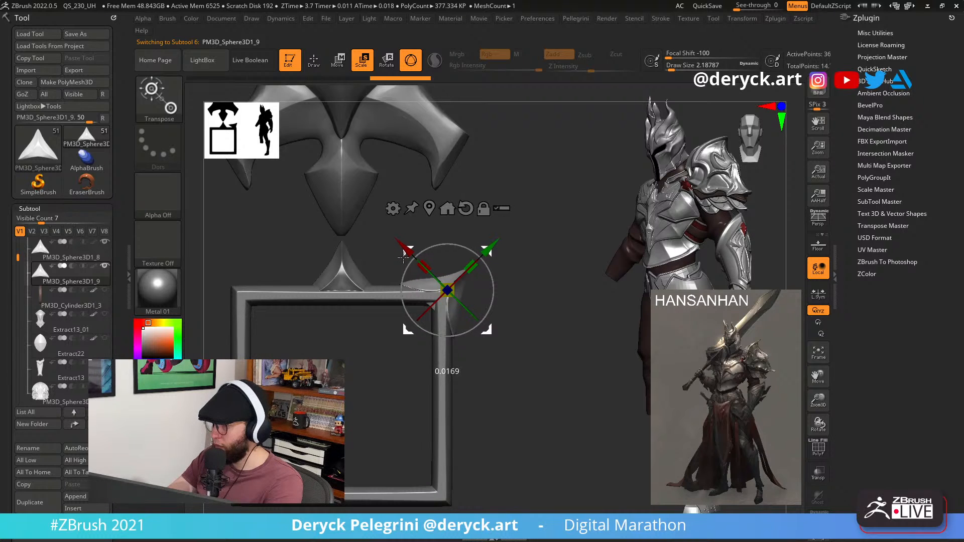
key(q)
mouse_move(506, 356)
mouse_down()
mouse_move(288, 317)
mouse_move(293, 344)
mouse_move(347, 352)
mouse_move(296, 328)
mouse_move(410, 325)
mouse_up()
key(w)
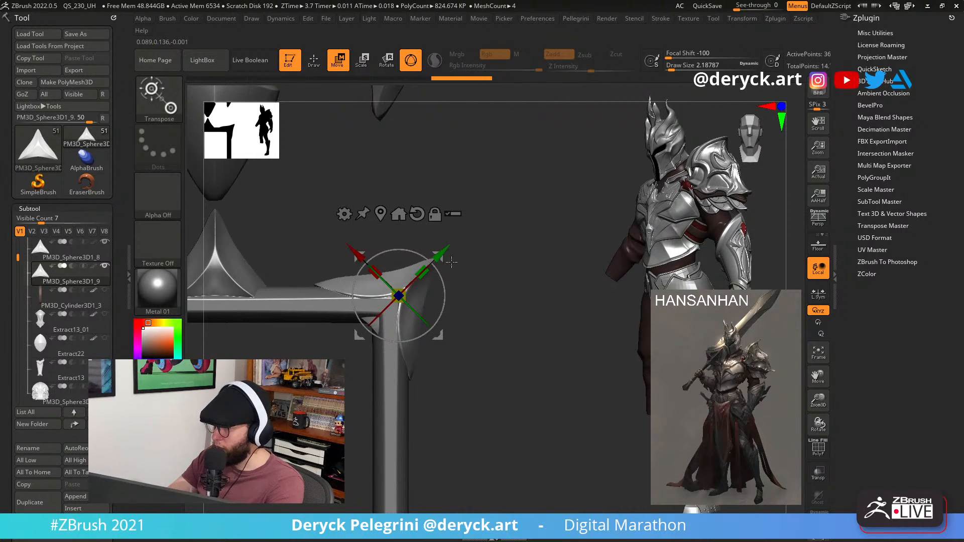
key(q)
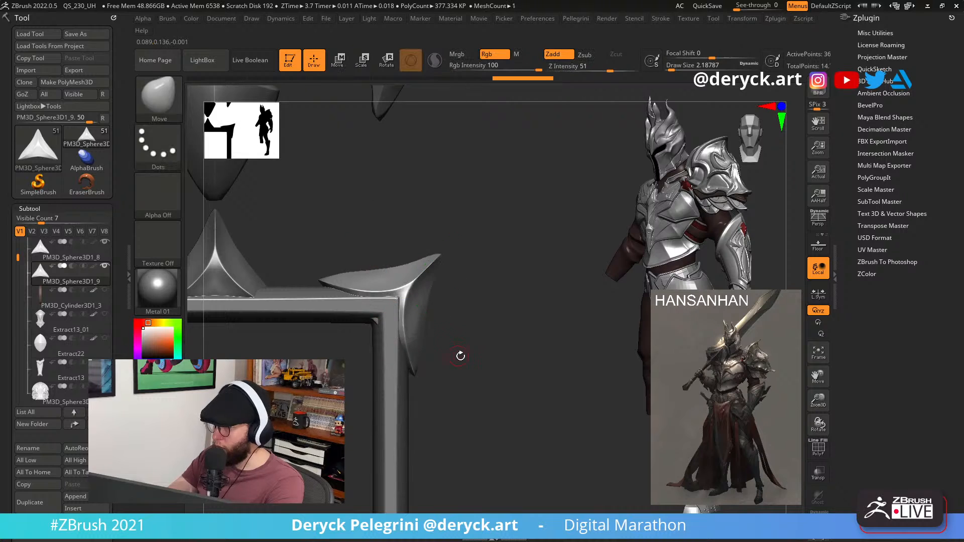
drag(460, 347, 473, 319)
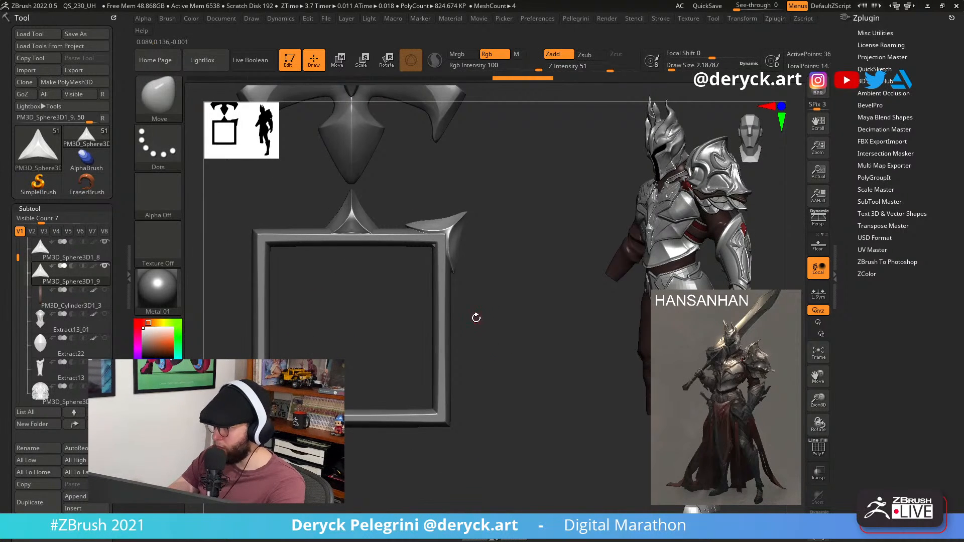
Isolate the center detail and slice its underside into an arched edge with the KnifeCurve brush.
drag(300, 301, 319, 238)
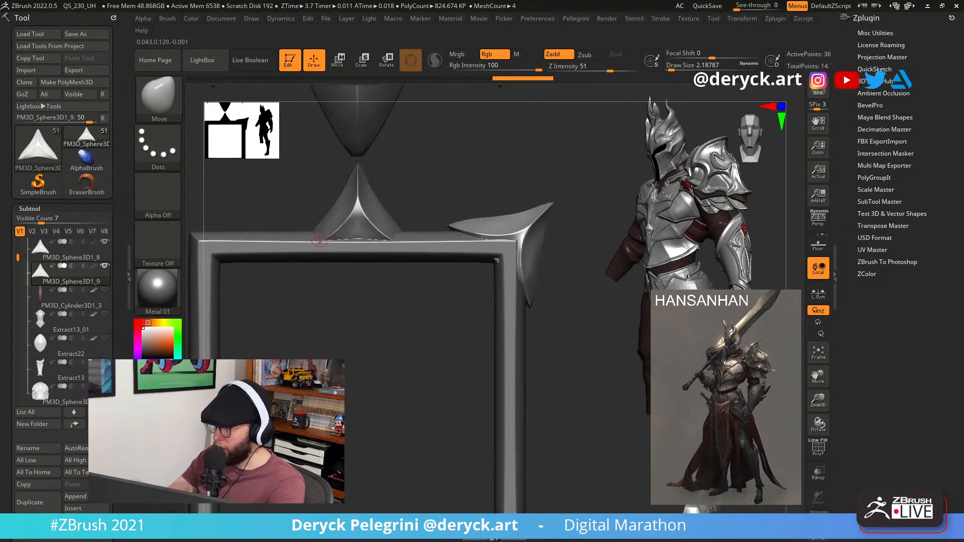
ctrl+shift+click(356, 230)
key(ctrl+shift)
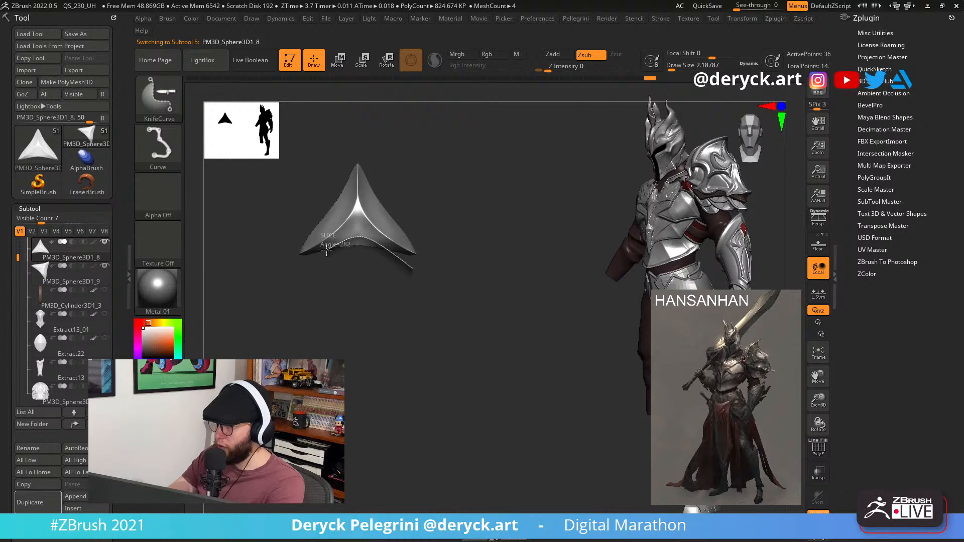
ctrl+shift+drag(326, 251, 305, 261)
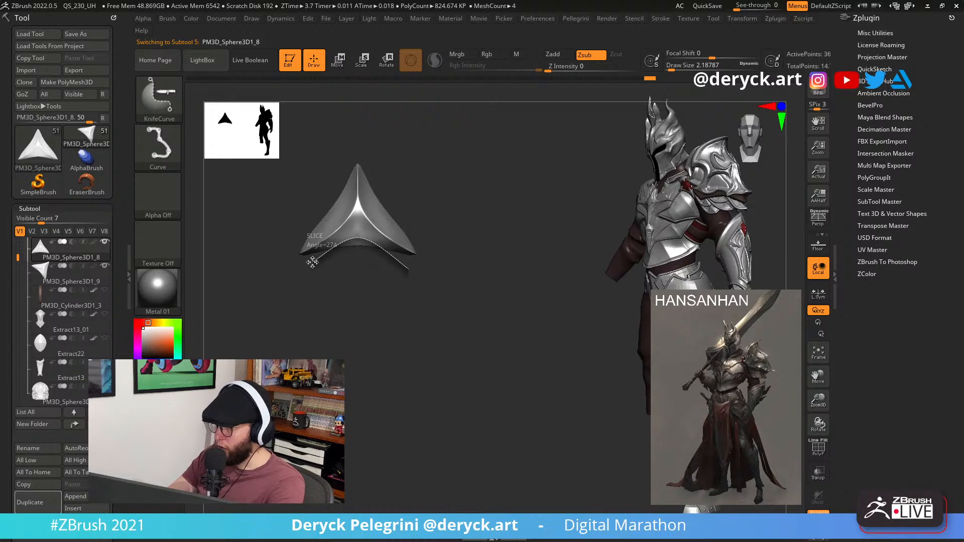
ctrl+shift+drag(312, 261, 310, 263)
Remesh the trimmed center detail with DynaMesh and mirror and weld it to make both sides symmetrical.
key(1)
click(256, 175)
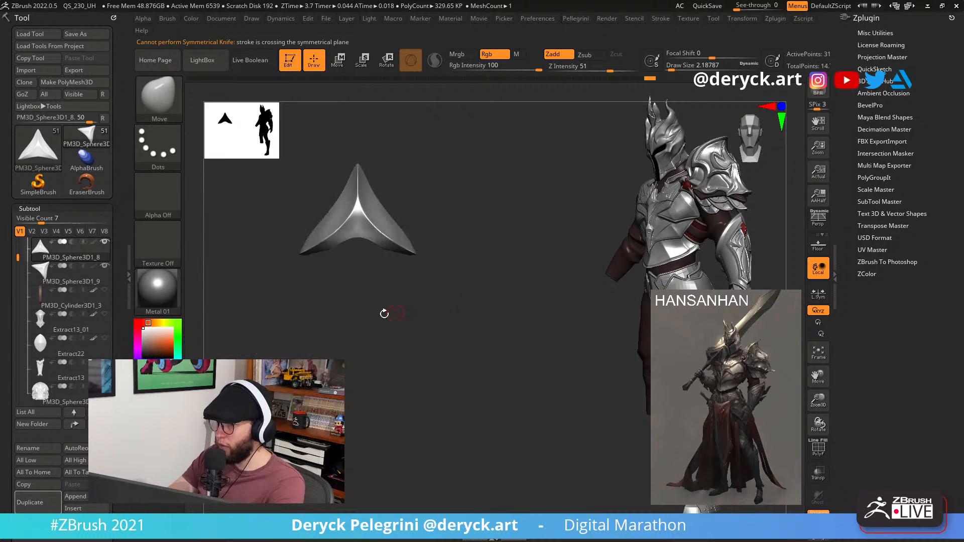
key(ctrl+shift)
key(1)
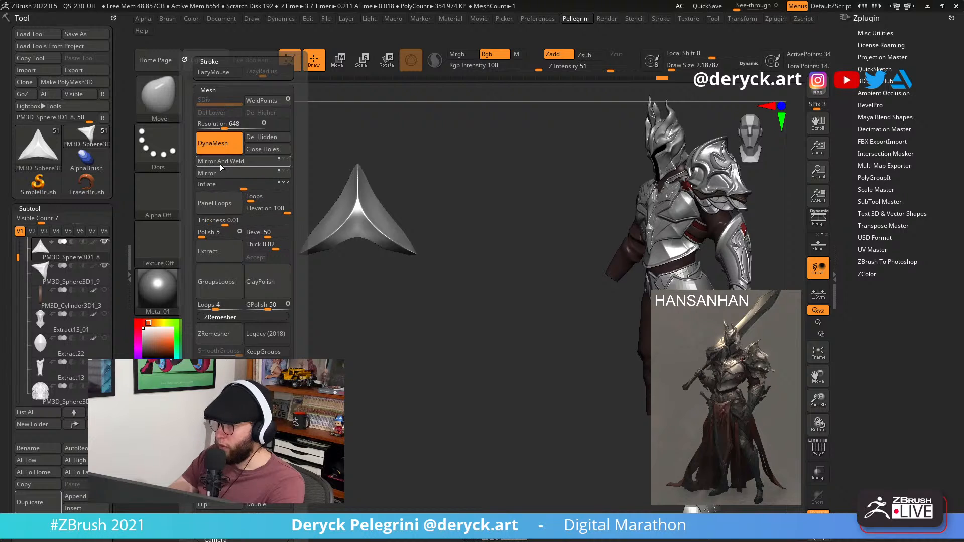
click(241, 163)
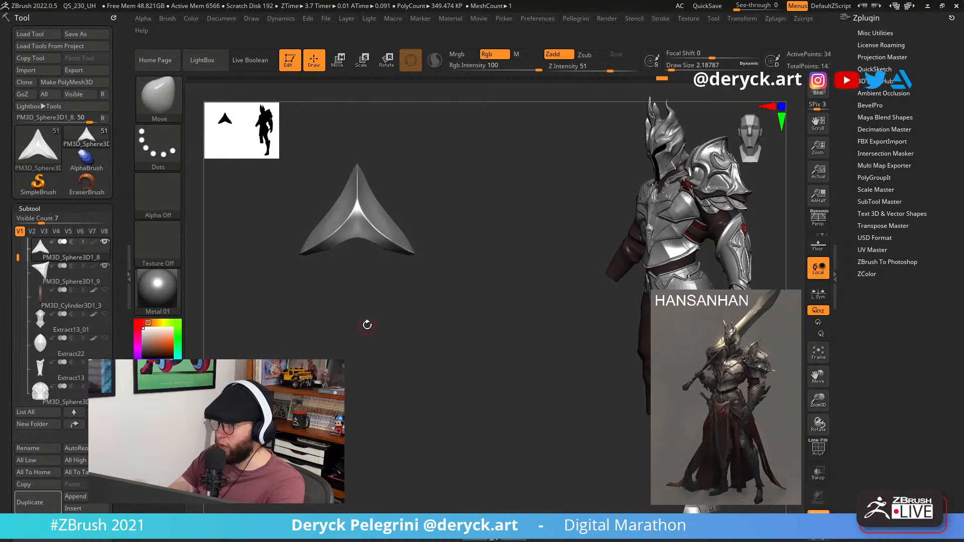
key(1)
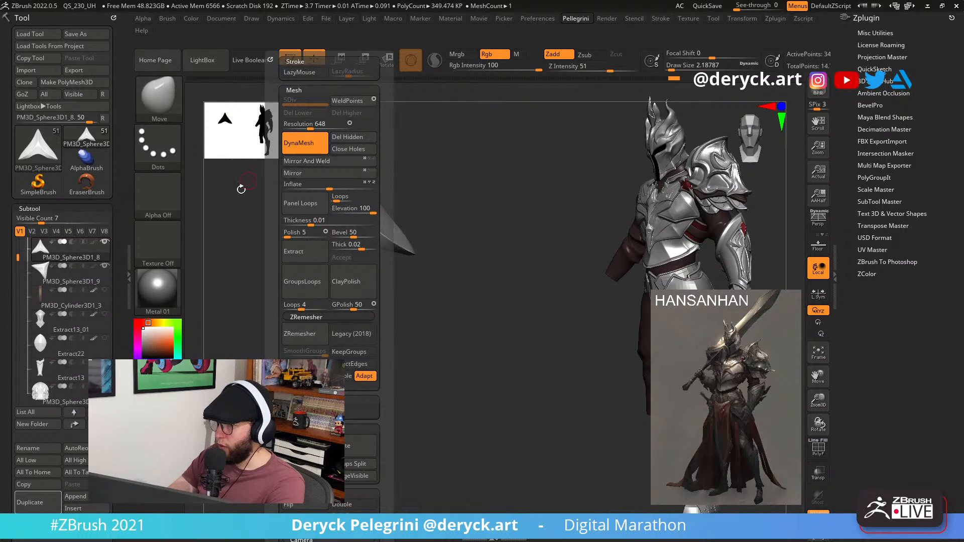
key(ctrl)
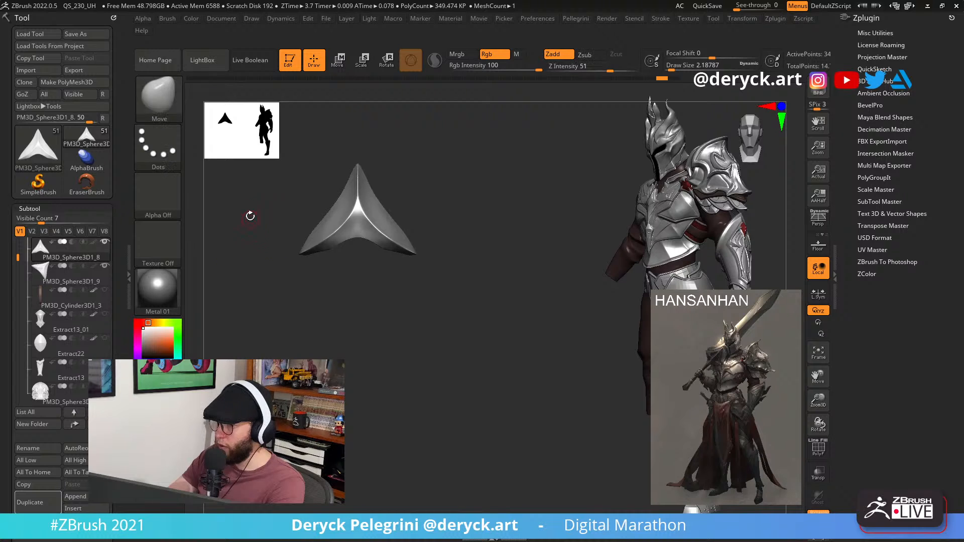
key(1)
click(295, 185)
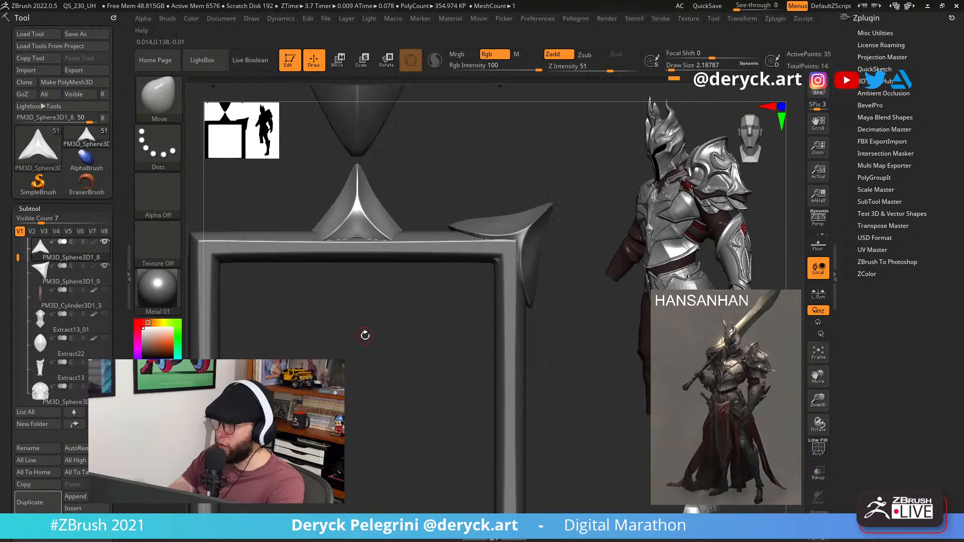
Duplicate the trimmed center detail, move the copy onto the frame's upper right corner, and rotate it diagonally outward.
ctrl+right_drag(385, 242, 320, 312)
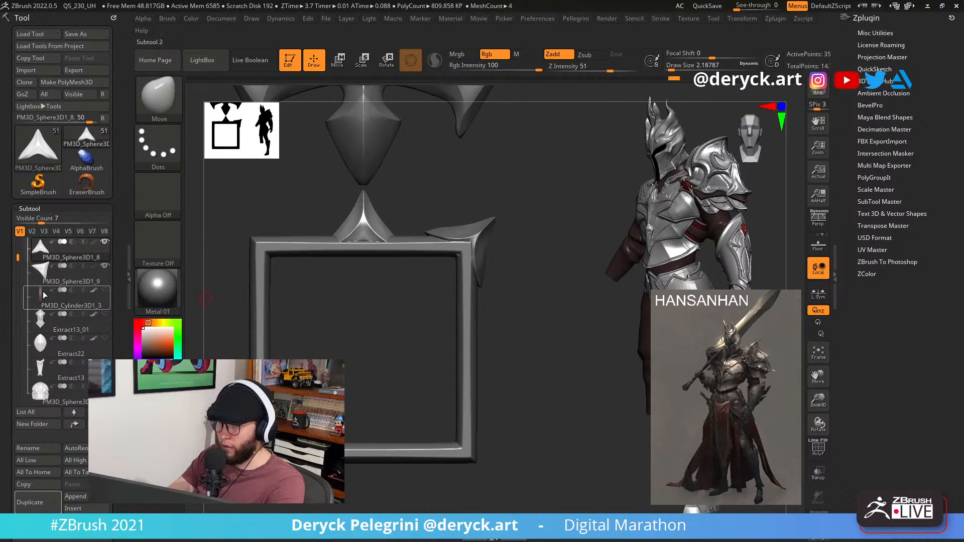
click(29, 502)
key(w)
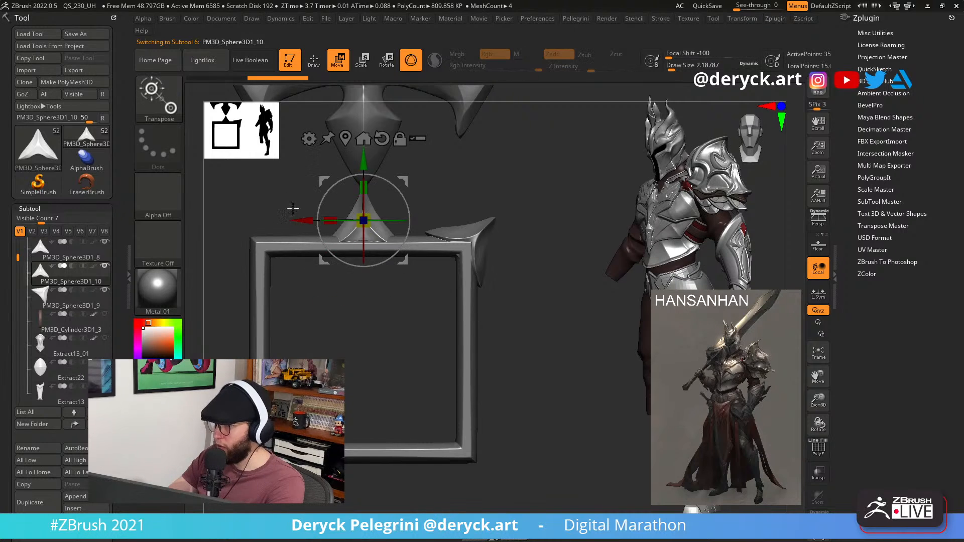
drag(304, 220, 401, 220)
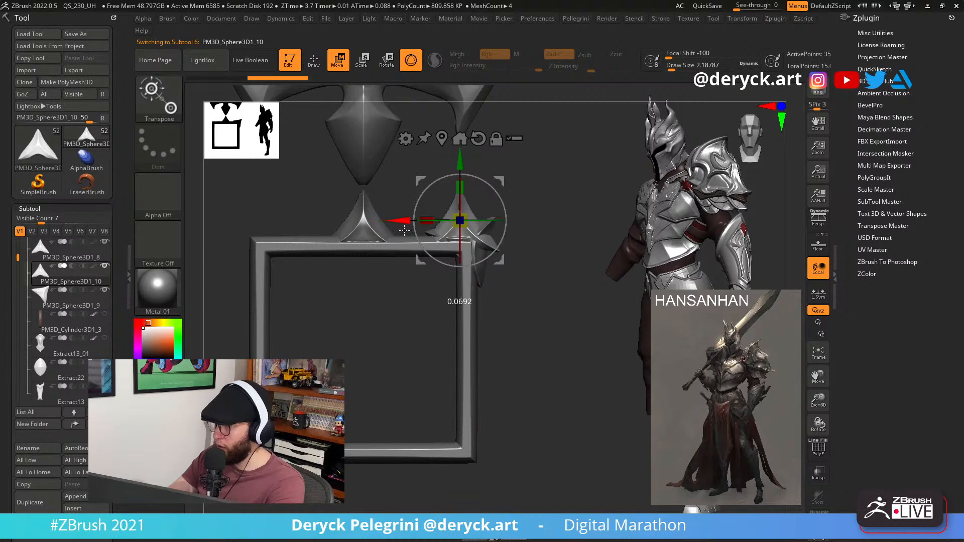
alt+right_drag(404, 233, 327, 248)
shift+drag(425, 215, 431, 253)
drag(354, 213, 351, 219)
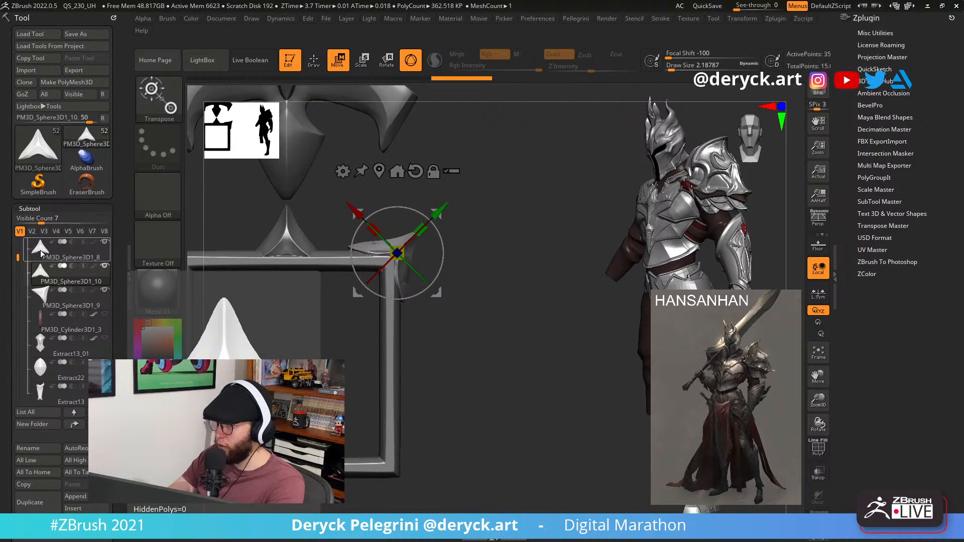
Compare the two overlapping corner pieces and delete the older copy, PM3D_Sphere3D1_9.
click(41, 250)
mouse_move(75, 288)
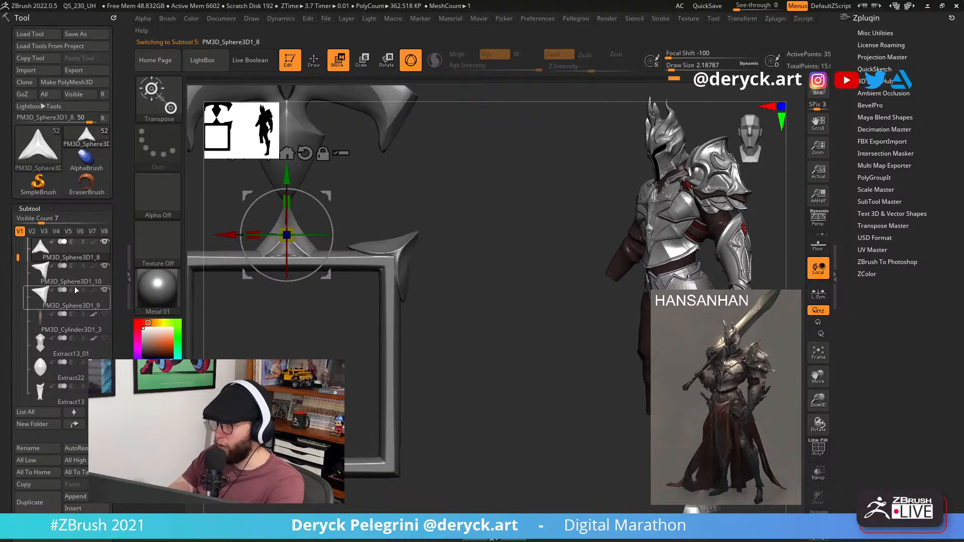
click(41, 303)
mouse_move(47, 277)
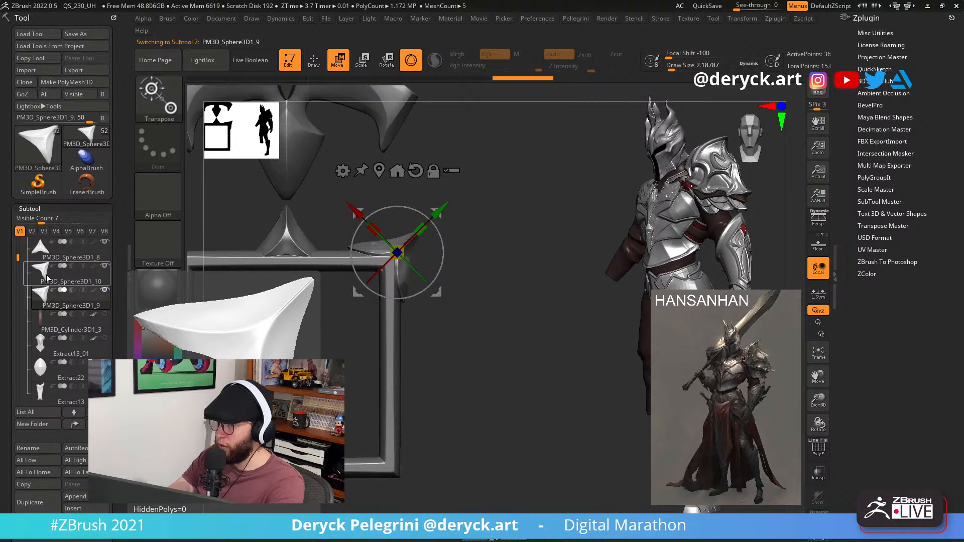
click(46, 278)
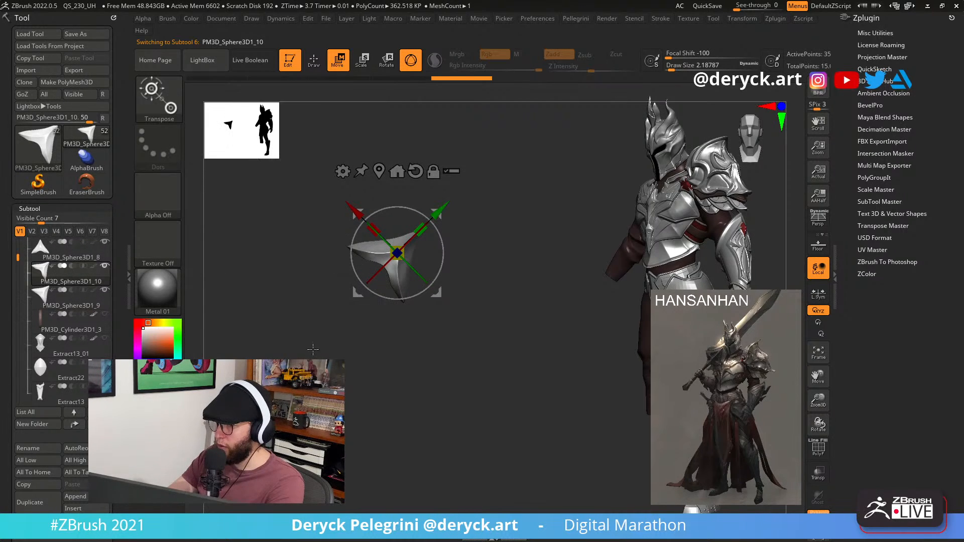
click(50, 300)
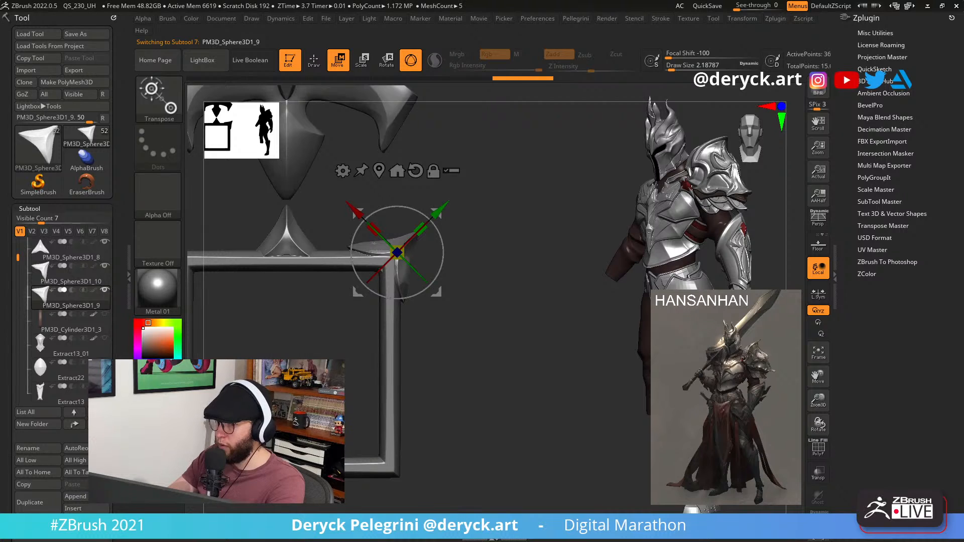
key(Return)
Select the remaining corner detail and nudge it slightly to fit the frame's upper right corner.
mouse_move(460, 329)
alt+mouse_down()
mouse_move(481, 328)
mouse_move(475, 337)
alt+mouse_up()
alt+click(423, 252)
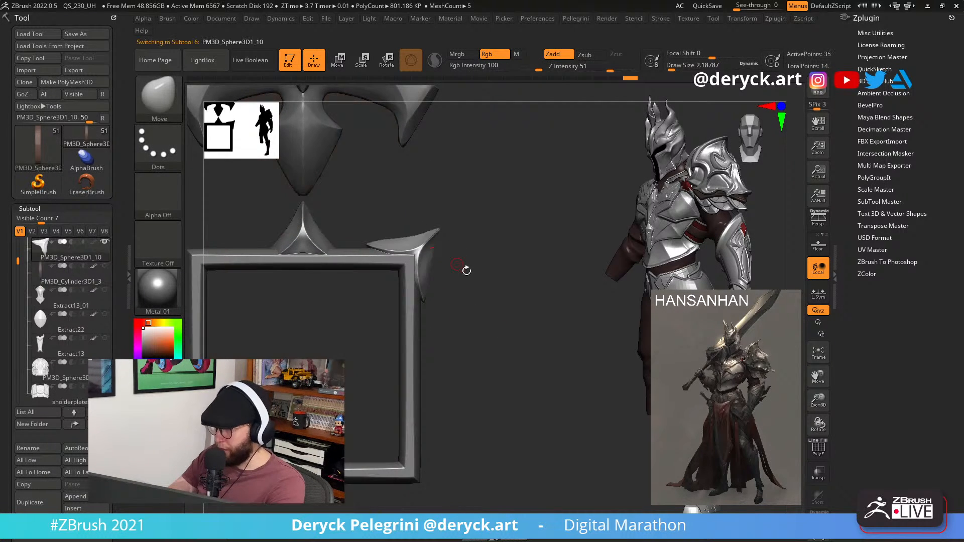
alt+drag(468, 294, 477, 315)
key(w)
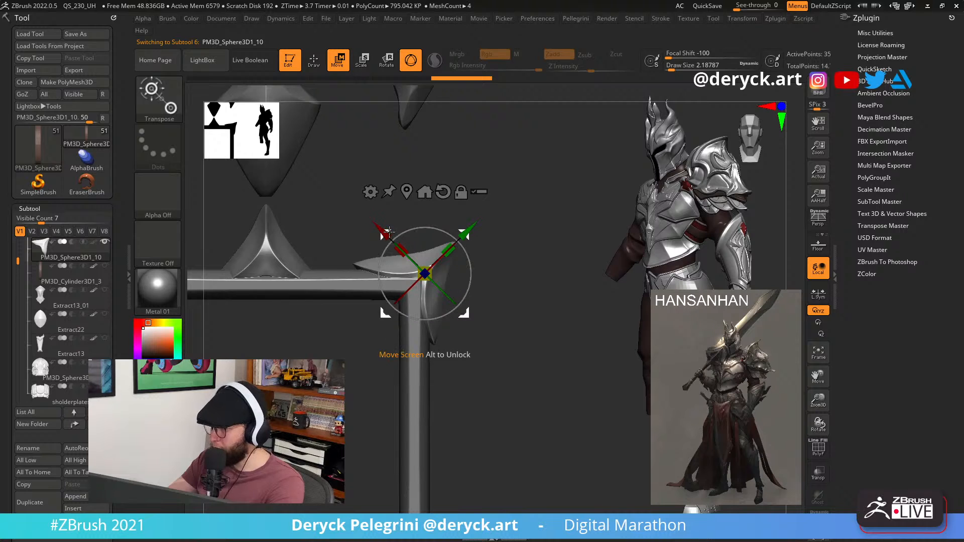
drag(389, 231, 388, 231)
key(q)
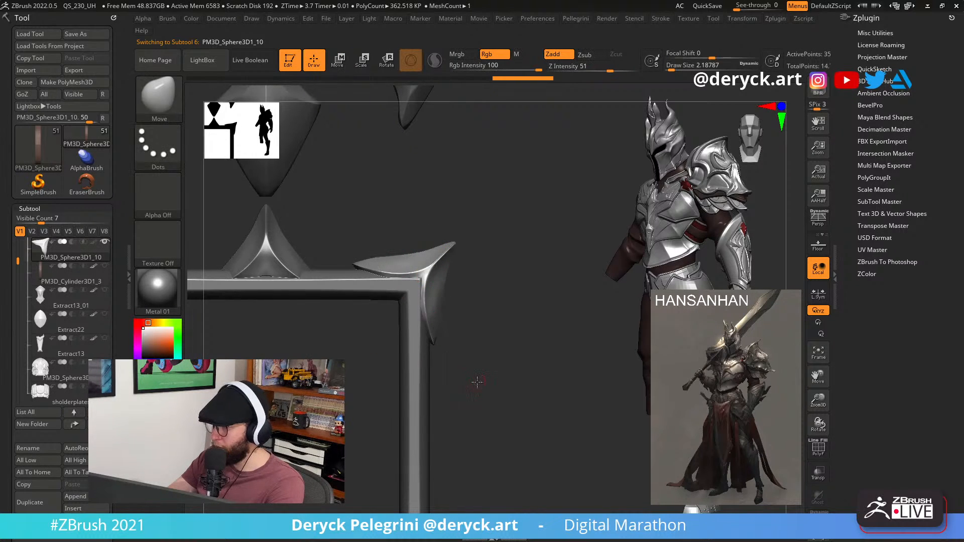
alt+drag(477, 383, 464, 328)
key(w)
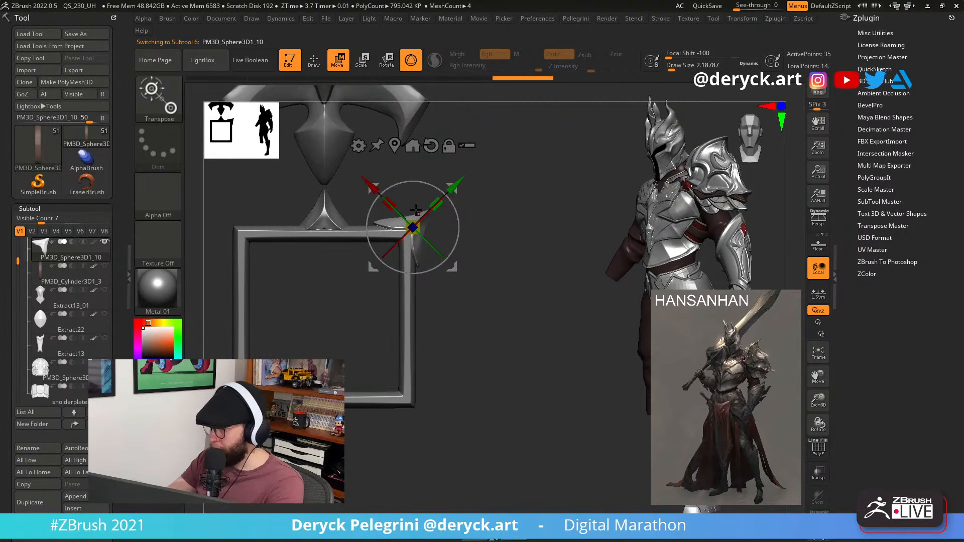
ctrl+drag(372, 185, 373, 223)
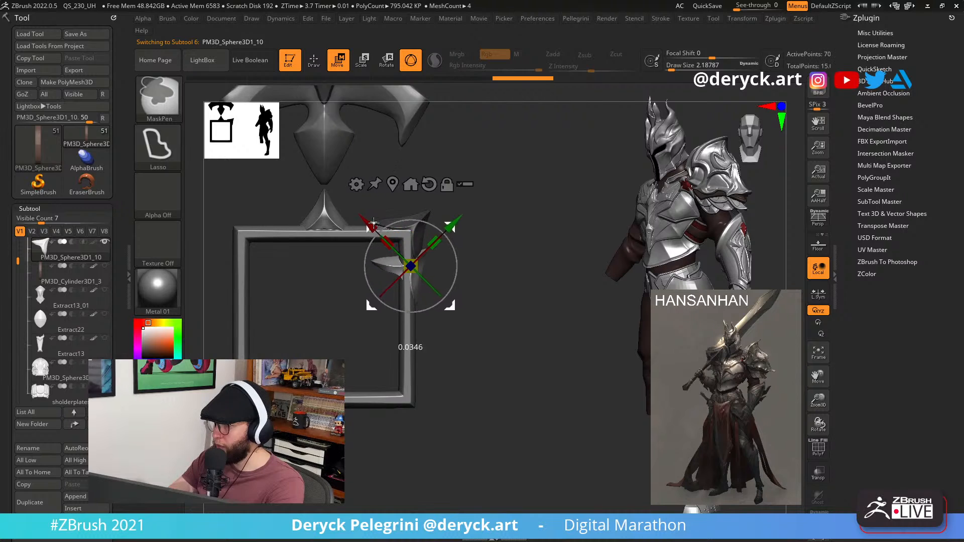
key(ctrl+z)
Mirror and weld the corner detail to add a matching one on the frame's upper left corner.
key(q)
key(a)
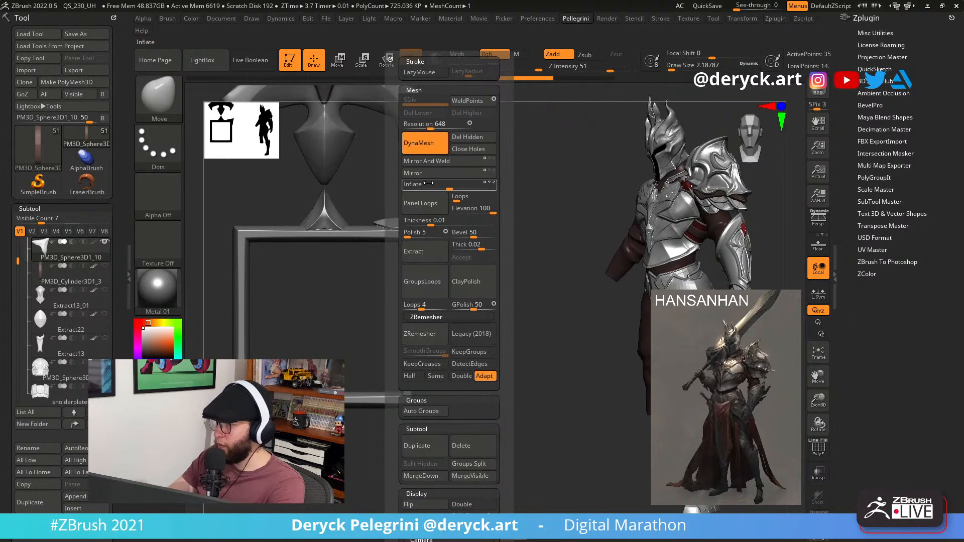
click(418, 162)
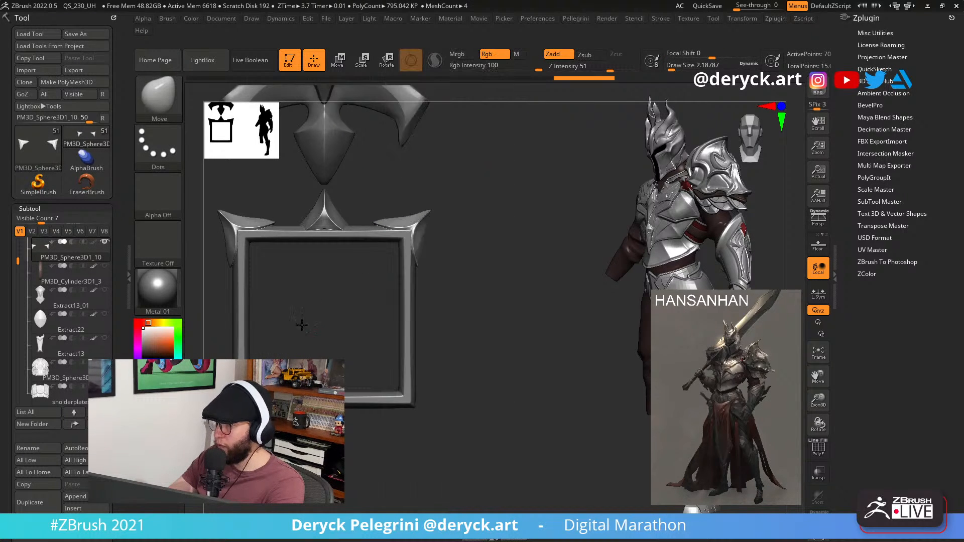
alt+drag(301, 326, 343, 324)
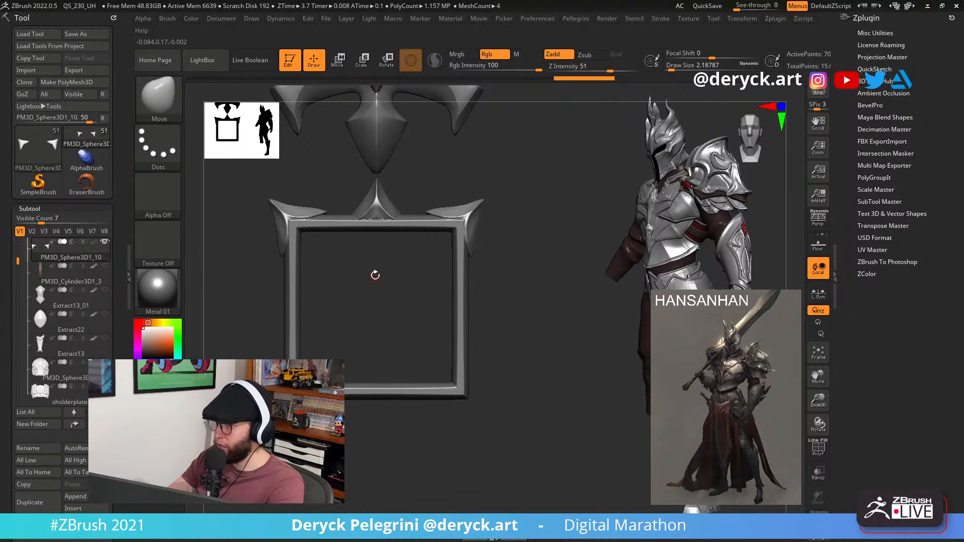
key(w)
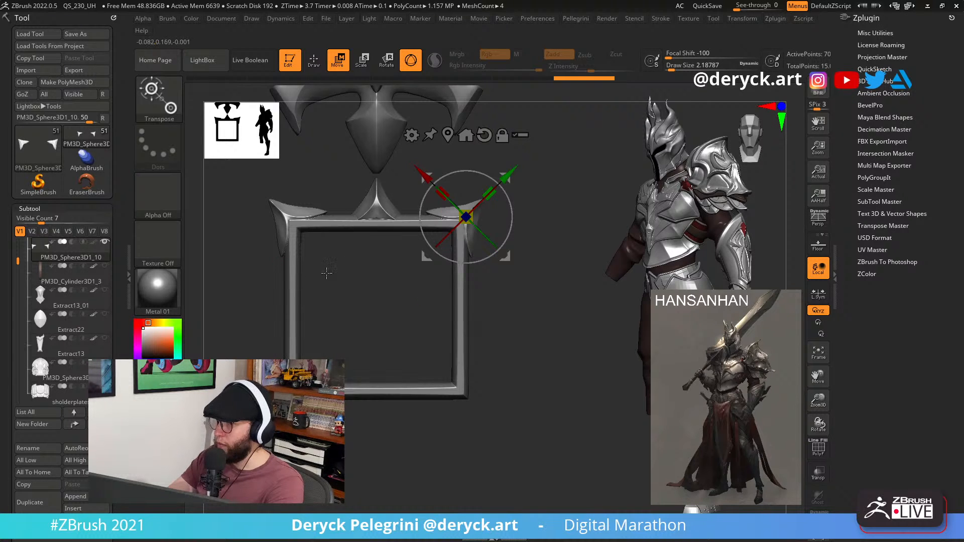
click(289, 334)
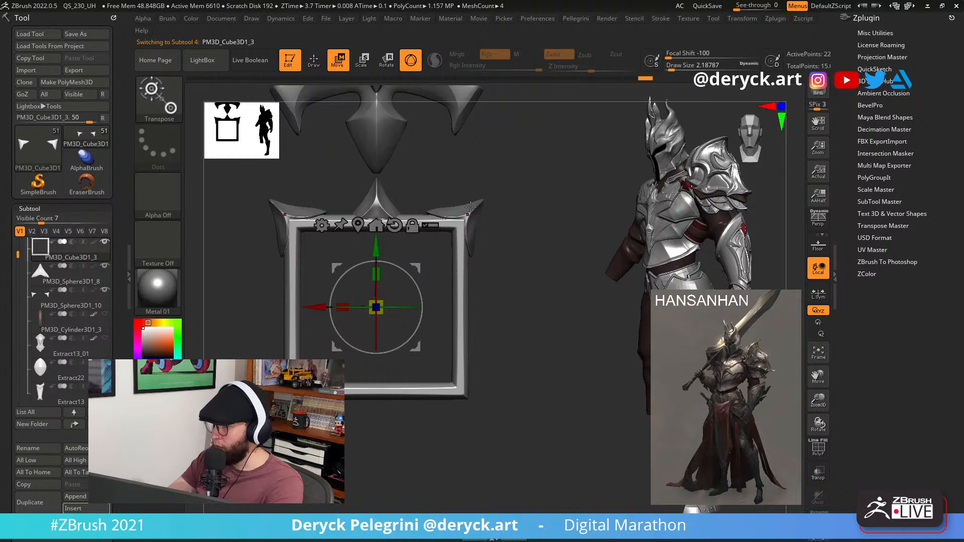
click(475, 206)
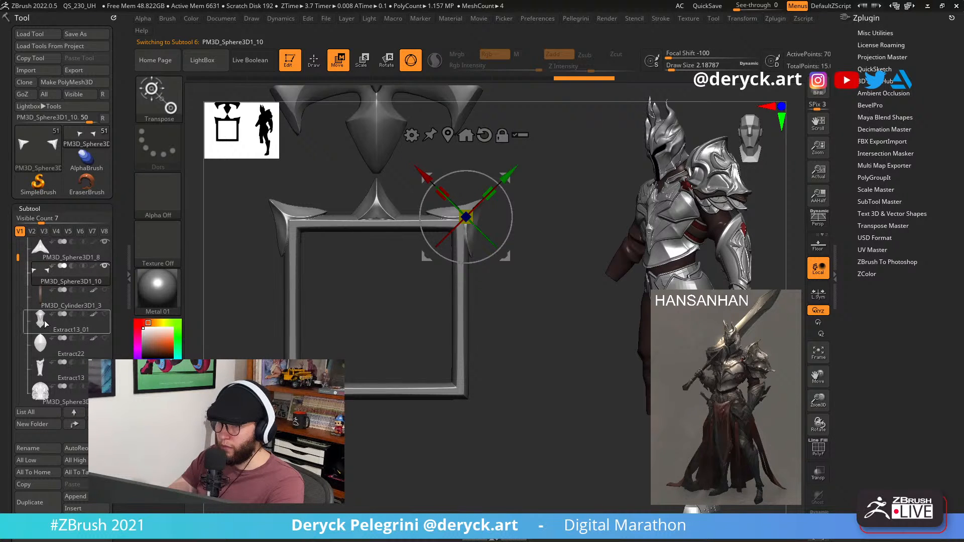
Duplicate the square frame PM3D_Cube3D1_3 and check the copy's polygroups.
drag(18, 259, 17, 251)
click(41, 280)
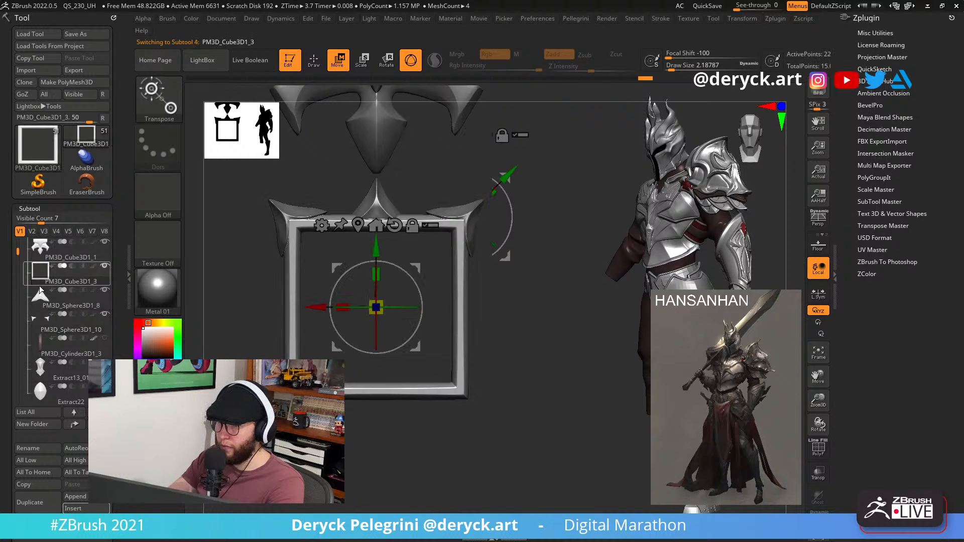
drag(7, 339, 4, 306)
click(39, 420)
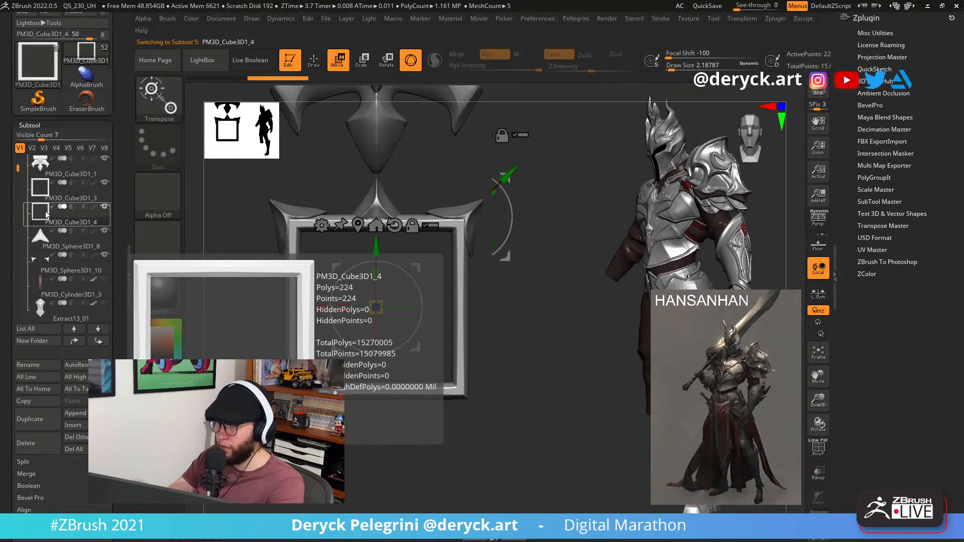
key(shift+f)
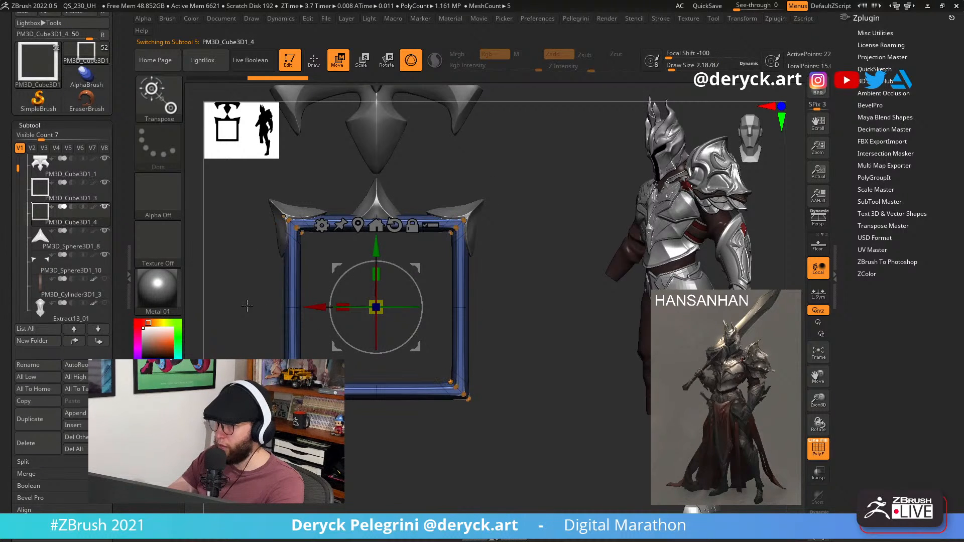
key(ctrl+w)
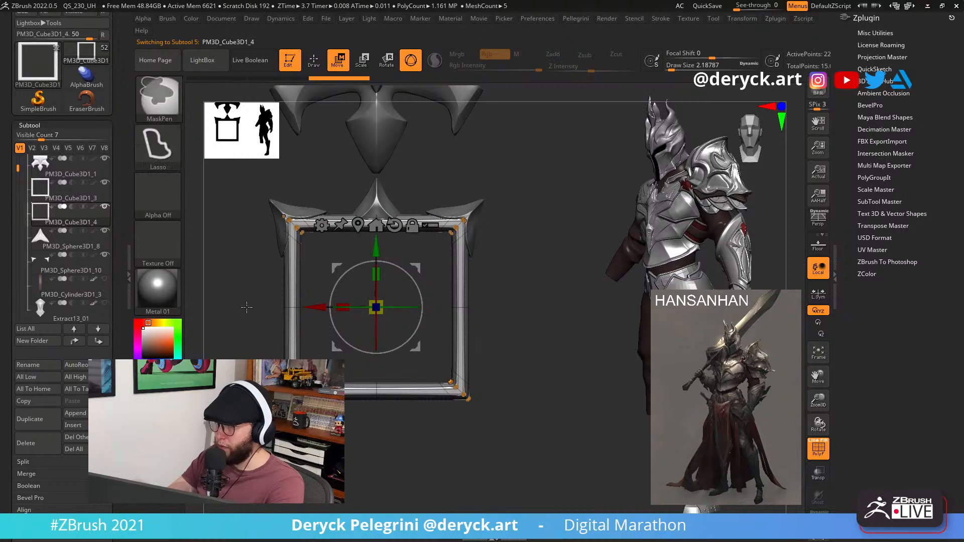
key(shift+f)
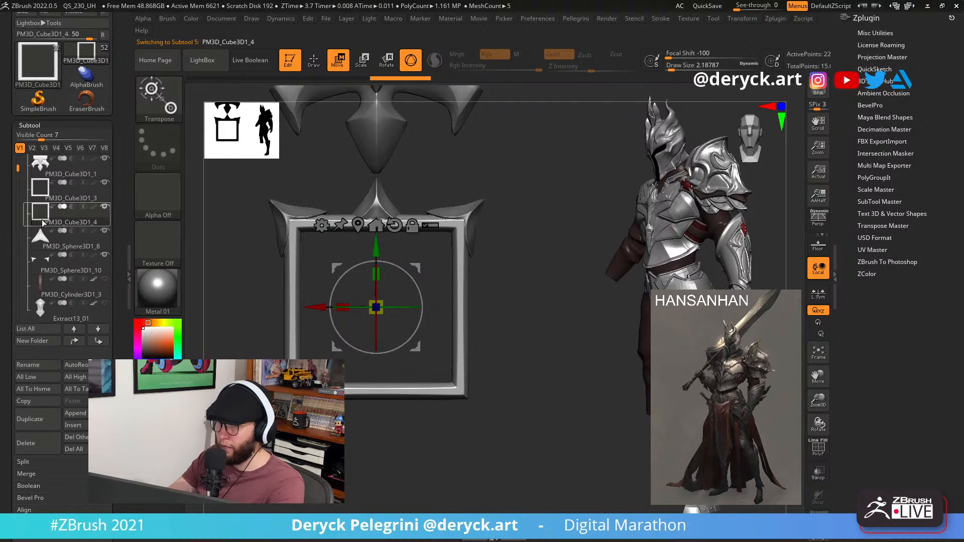
Place the frame copy below the corner details in the subtool order and merge PM3D_Sphere3D1_10 down with it.
click(98, 341)
click(99, 342)
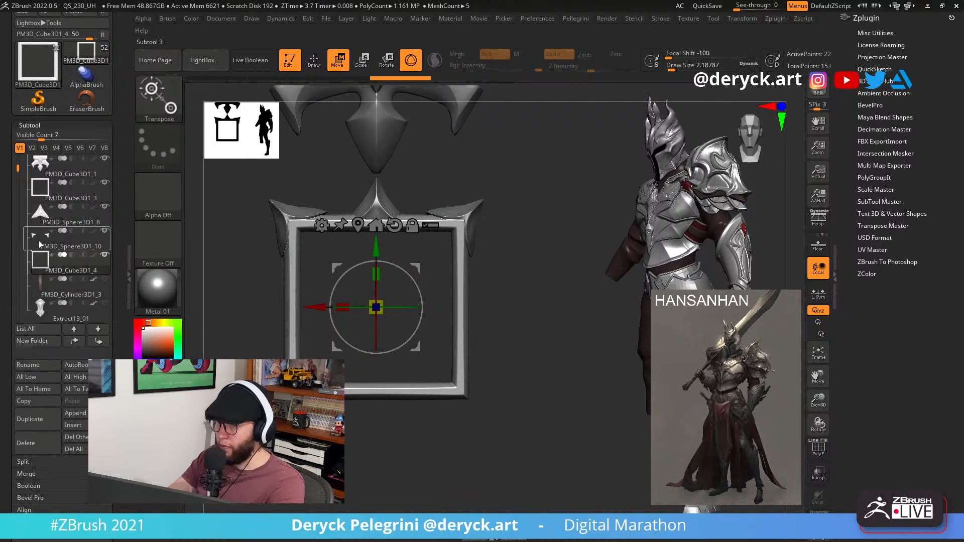
click(38, 240)
click(26, 474)
click(30, 485)
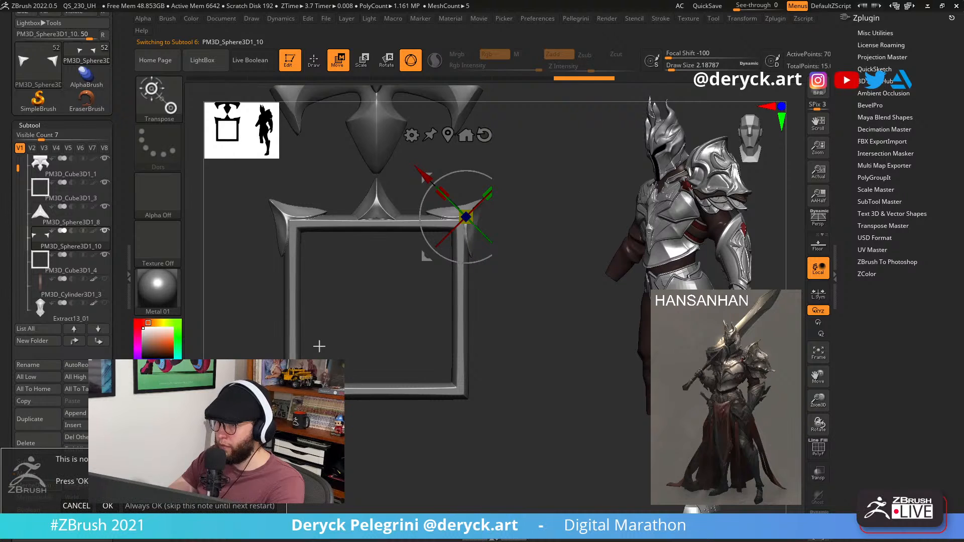
click(108, 506)
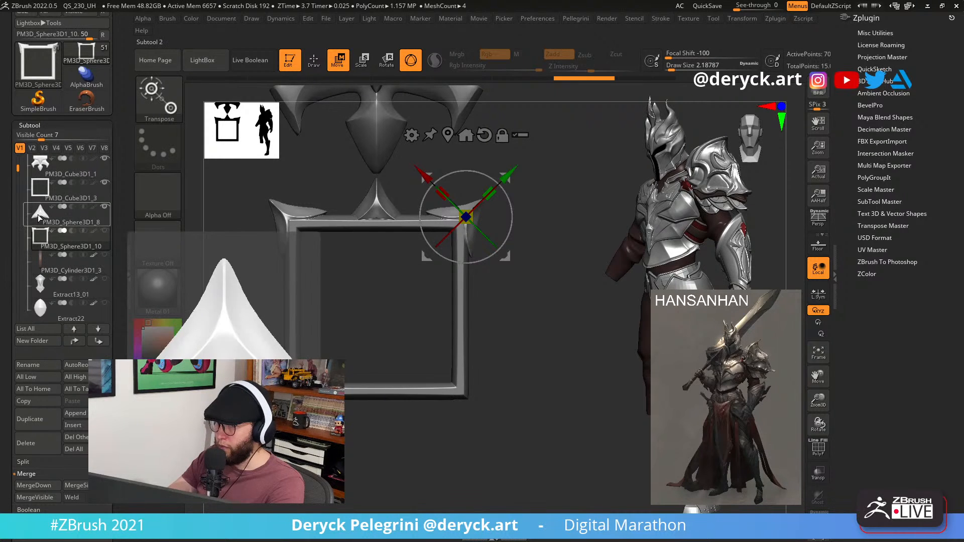
Isolate the merged piece, undo the merge with the frame, and reset and center the gizmo between the two corner details.
mouse_move(46, 238)
key(ctrl+shift+z)
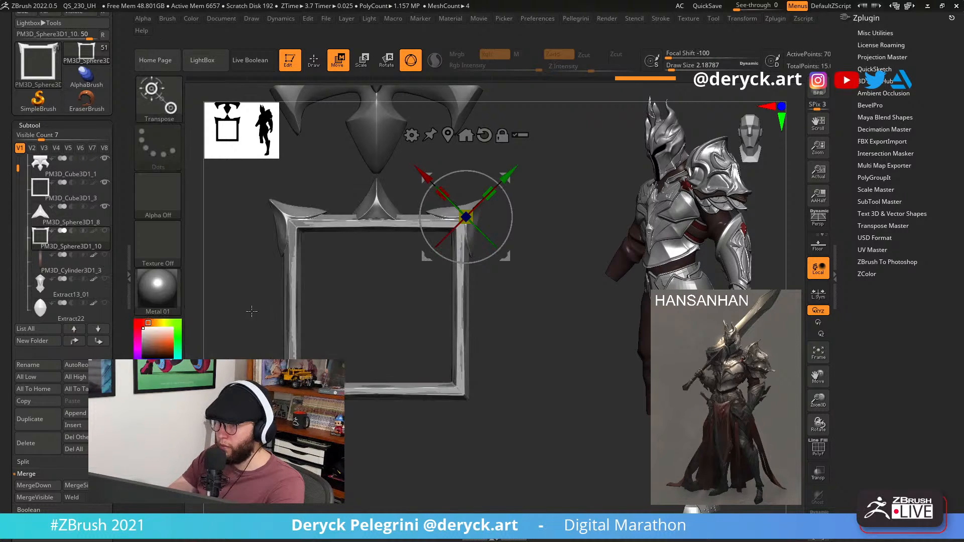
drag(244, 309, 243, 310)
key(ctrl+z)
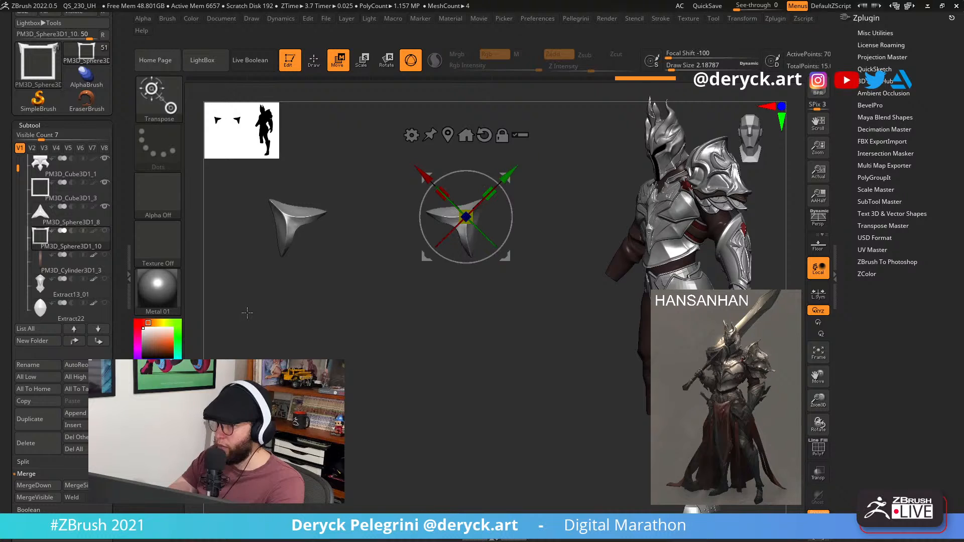
key(w)
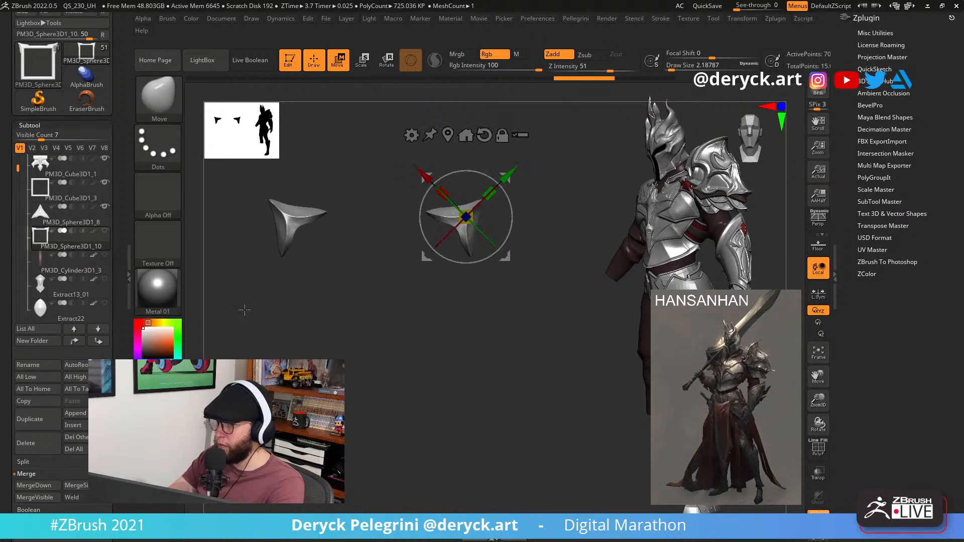
alt+click(482, 136)
alt+click(466, 136)
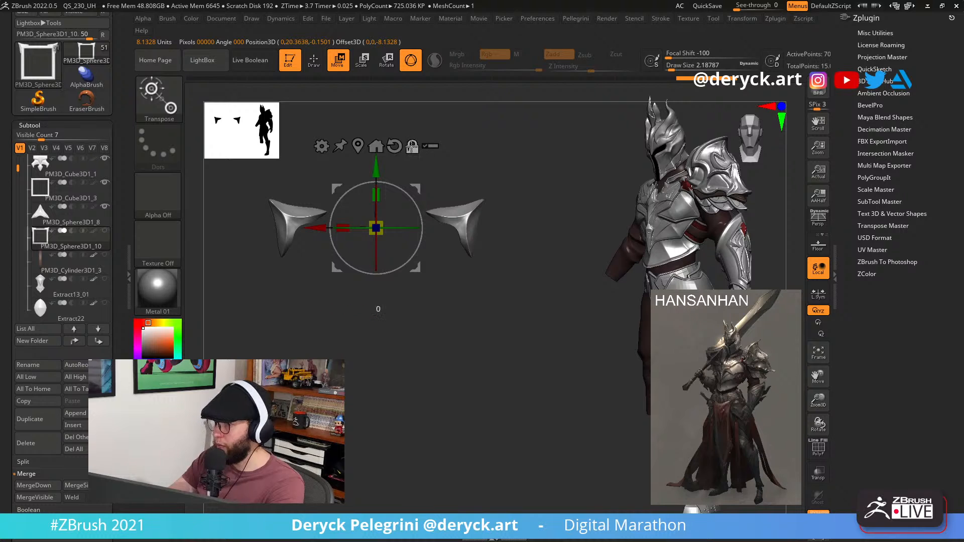
key(ctrl+shift+z)
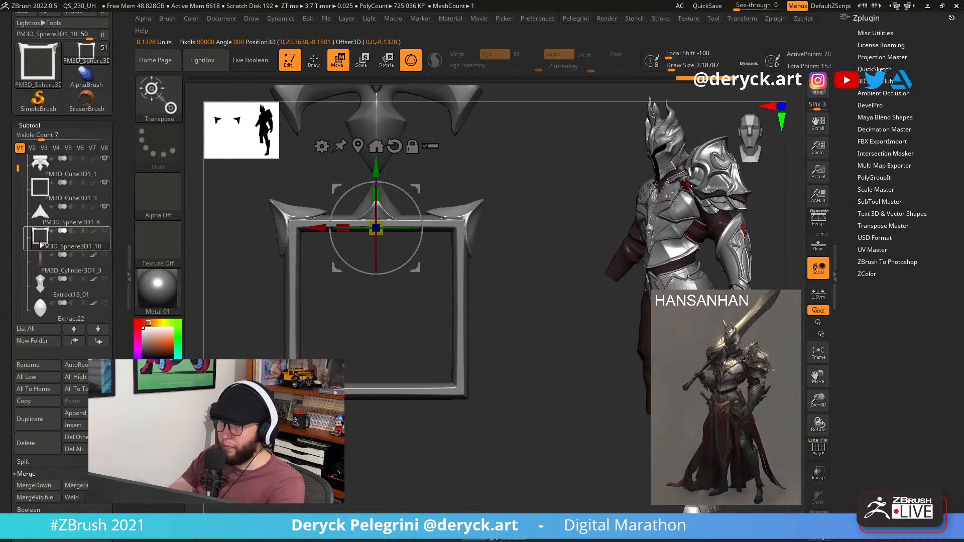
Duplicate the square frame again, place the copy directly above the corner details, unhide them, and merge the copy down with them.
click(40, 191)
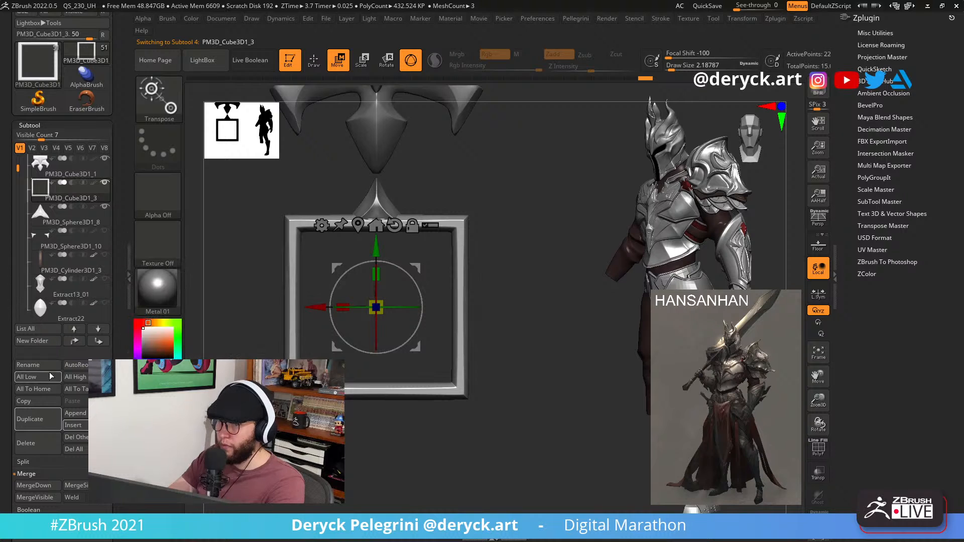
click(31, 423)
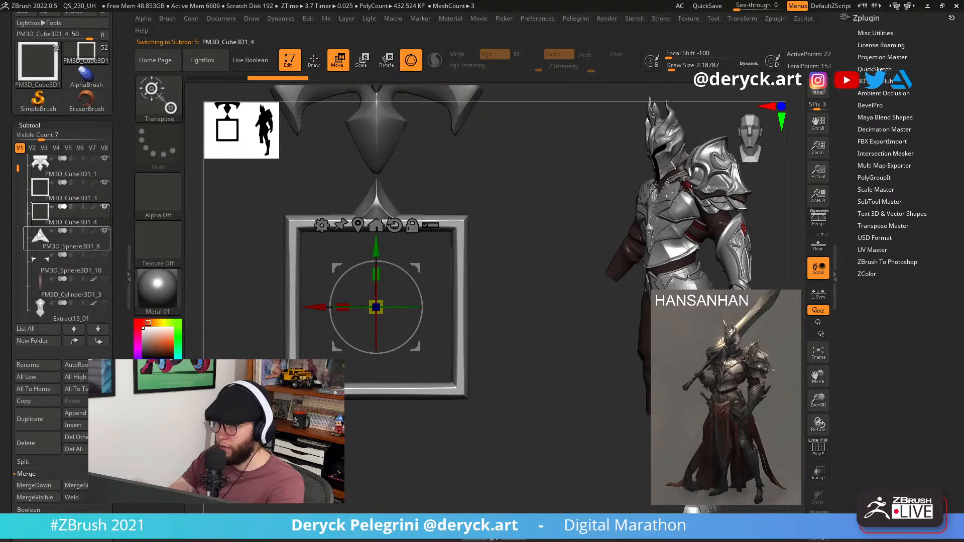
click(99, 341)
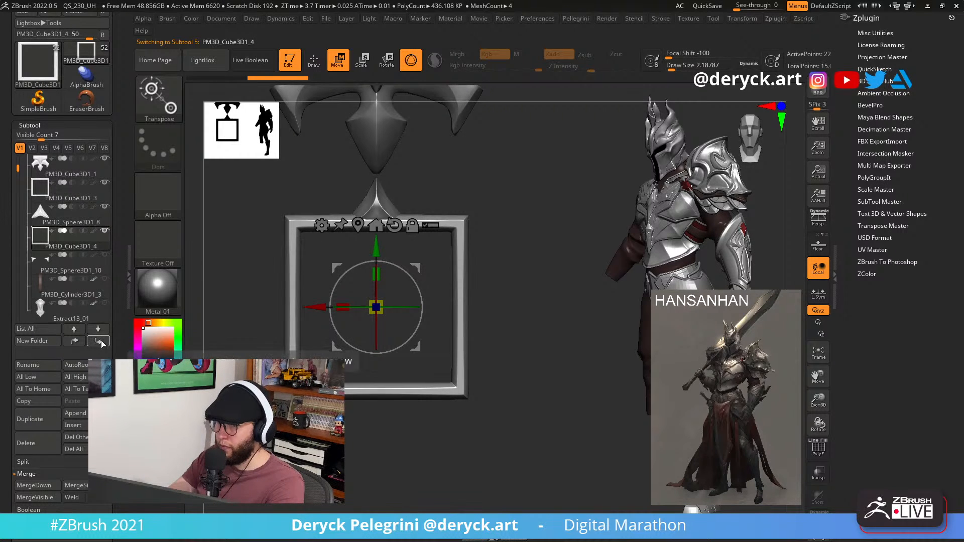
click(104, 255)
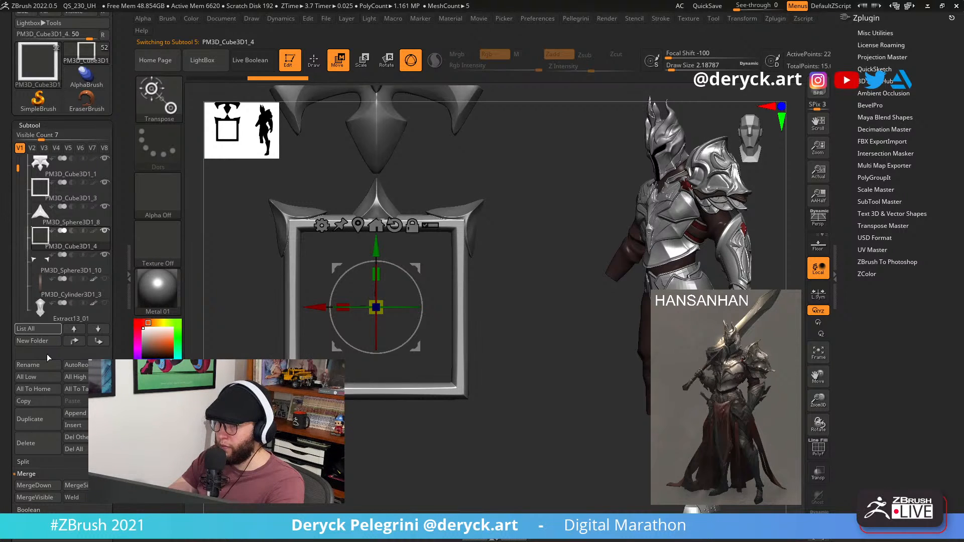
click(34, 486)
click(108, 508)
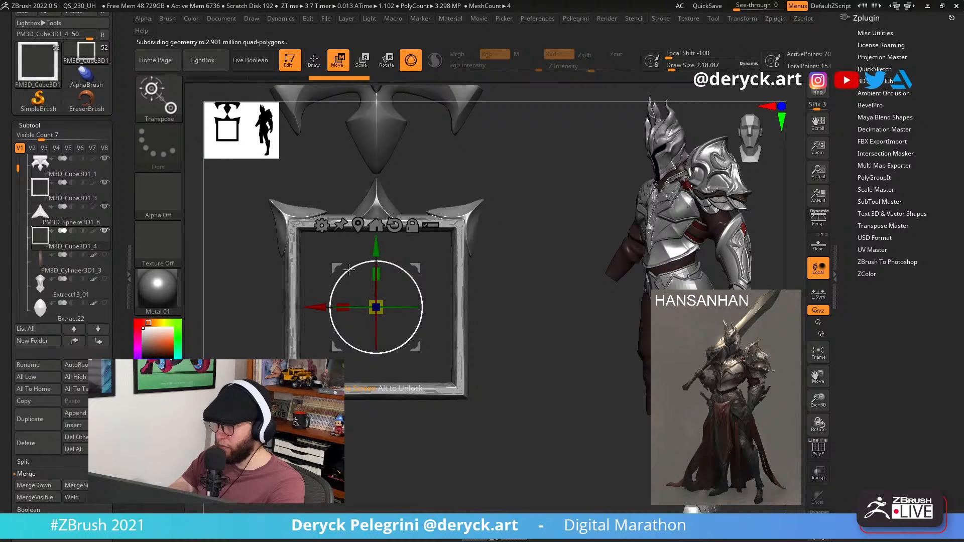
Revert the accidental subdivision on the merged frame and isolate the piece with its polygroups displayed.
key(q)
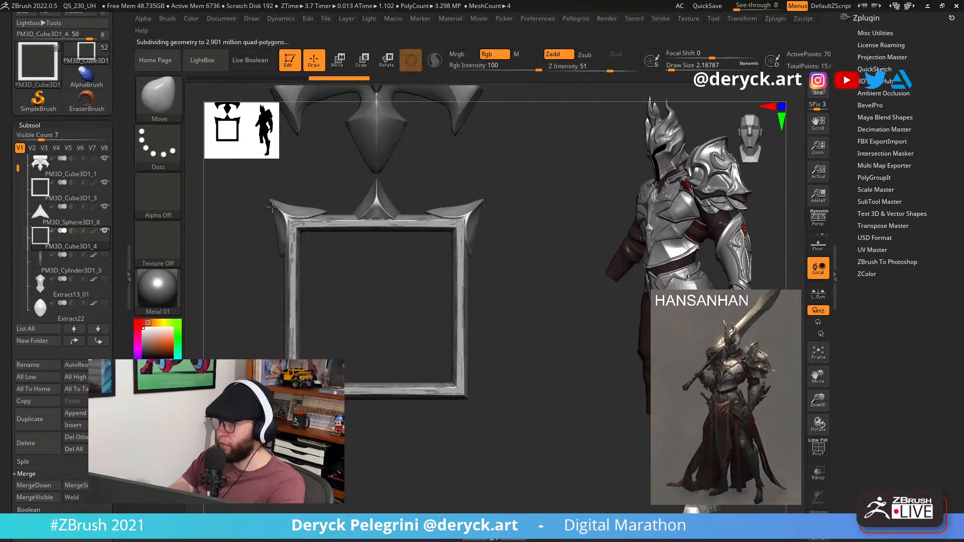
key(shift+f)
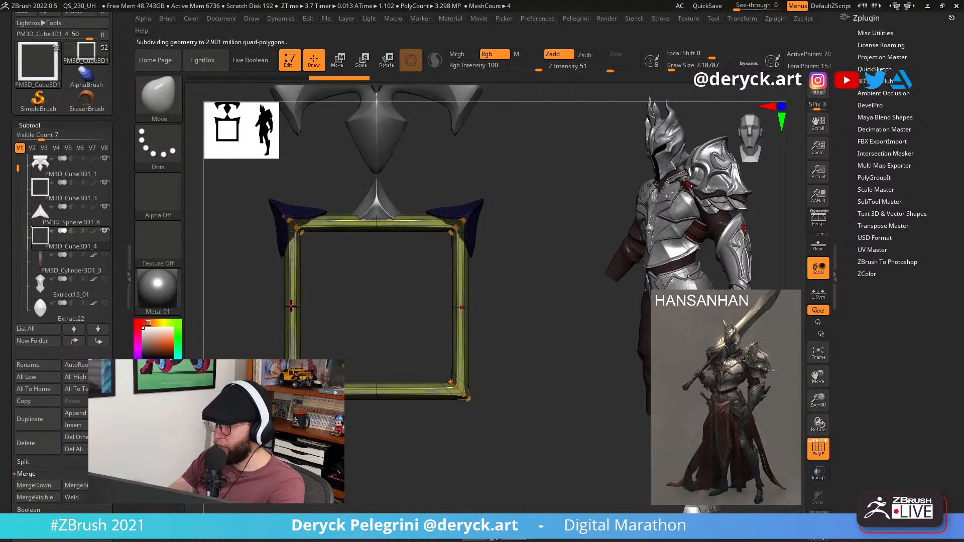
key(shift+d)
key(alt+s)
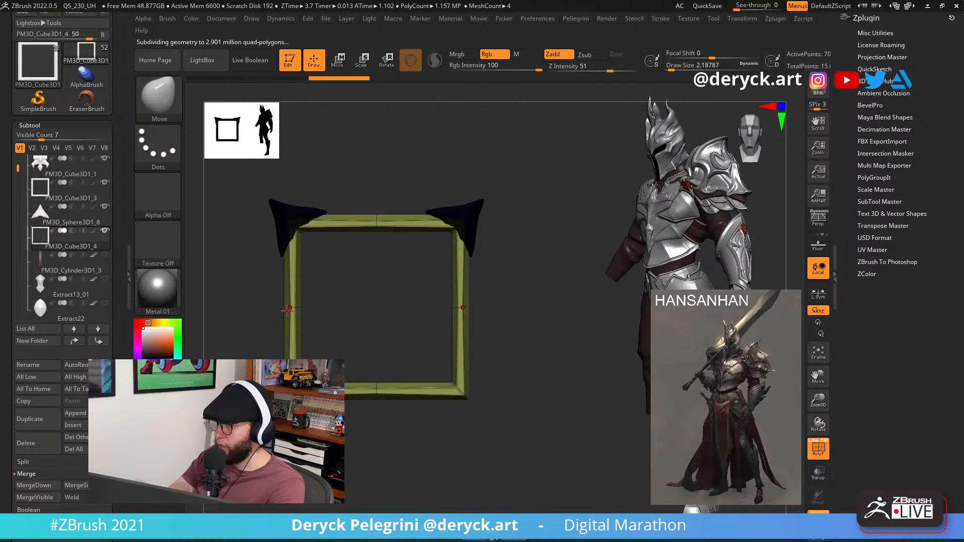
Check that the frame bars and corner details are separate polygroups, restoring full visibility and clearing the mask.
ctrl+shift+click(294, 311)
ctrl+click(253, 298)
ctrl+shift+click(251, 299)
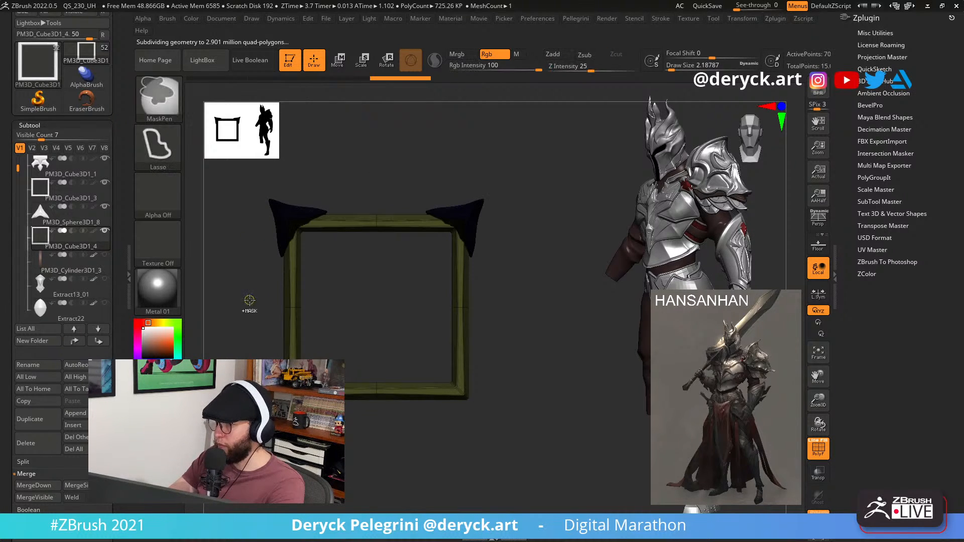
ctrl+click(246, 300)
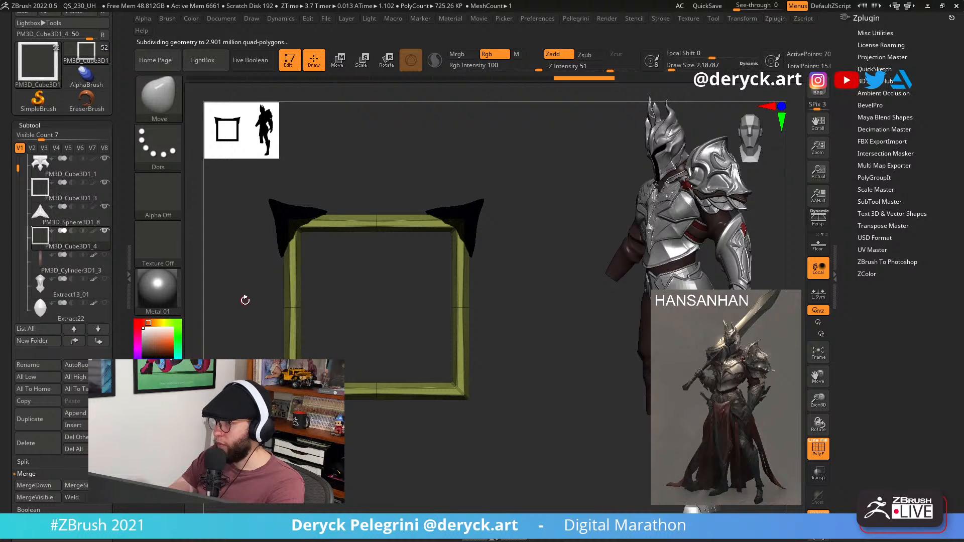
key(shift+f)
Duplicate the merged frame and rotate the copy upside down so its corner details sit on the frame's lower corners.
key(w)
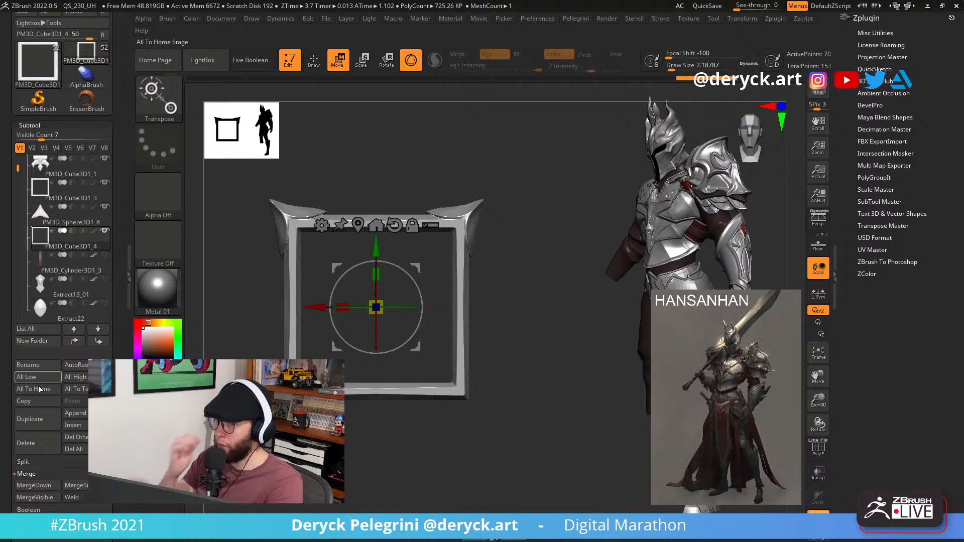
click(35, 422)
mouse_move(405, 343)
mouse_down()
mouse_move(389, 351)
mouse_move(403, 350)
mouse_up()
key(q)
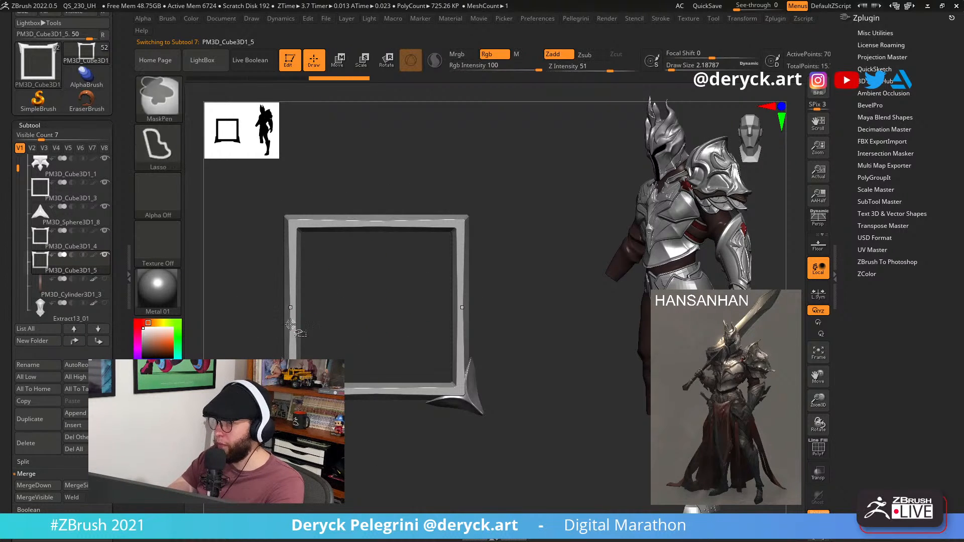
Switch to the SelectRect brush, hide the bars of the rotated copy, and delete the hidden geometry to keep only its corner details.
ctrl+shift+click(290, 324)
click(158, 98)
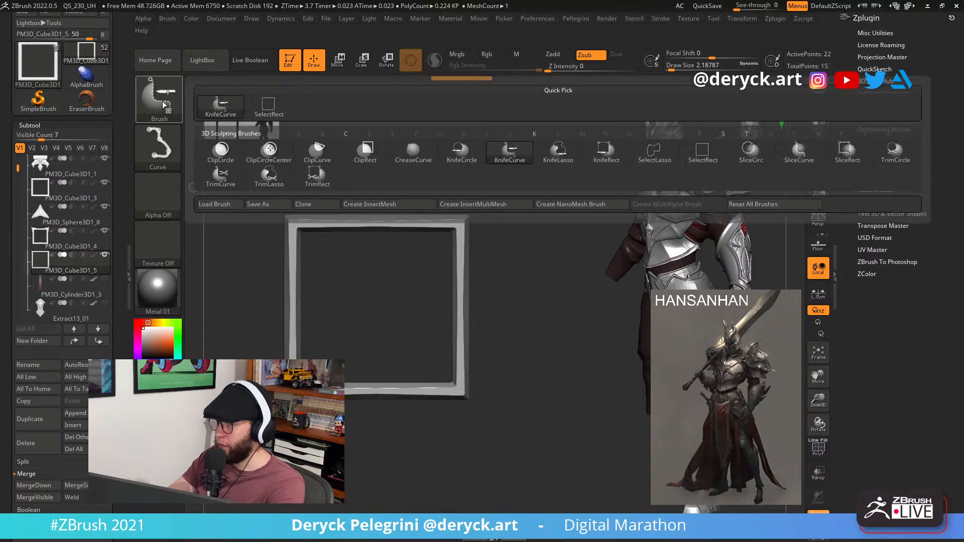
click(269, 107)
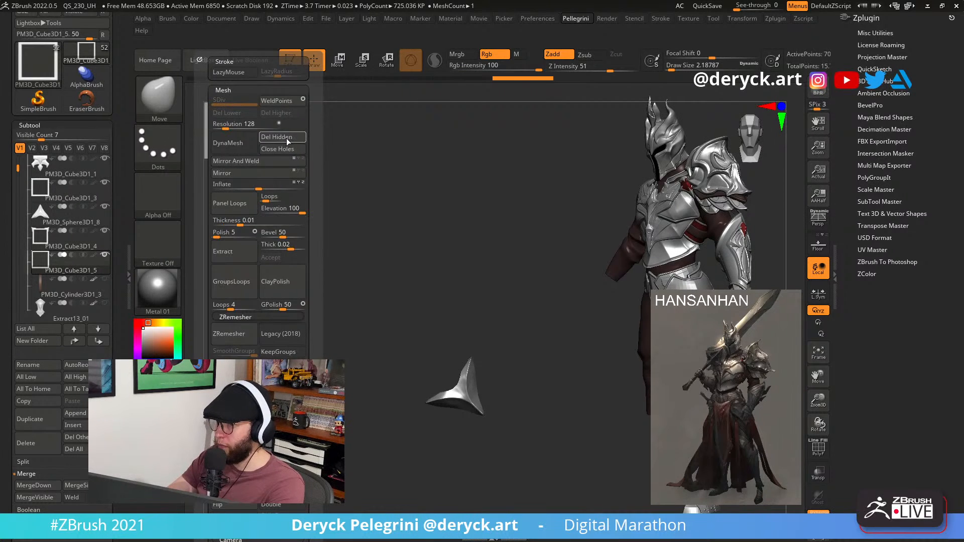
click(287, 142)
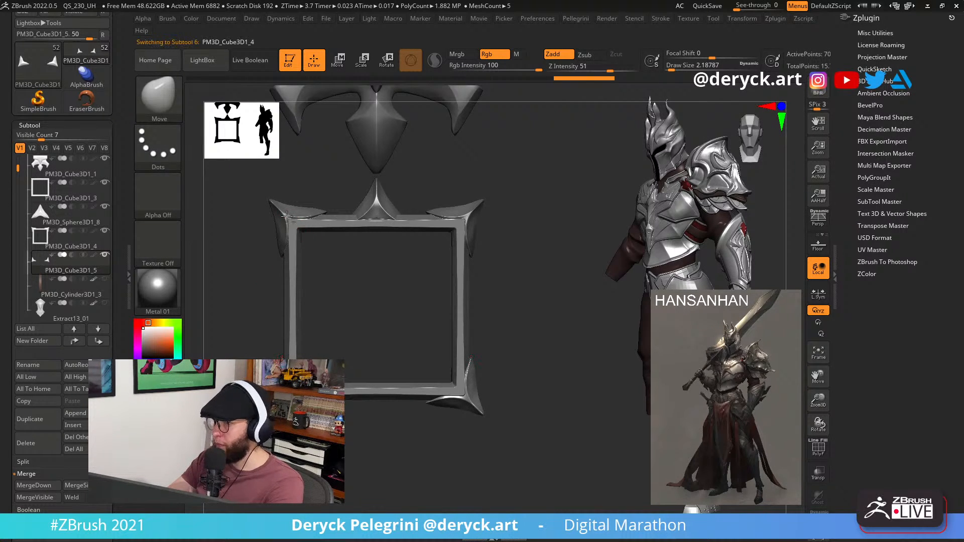
Strip the frame bars from the merged piece PM3D_Cube3D1_4, keeping only its upper corner details.
alt+click(287, 216)
key(shift+s)
ctrl+shift+click(294, 288)
mouse_move(234, 273)
ctrl+shift+mouse_down()
mouse_move(230, 264)
mouse_move(229, 303)
mouse_move(269, 277)
mouse_move(407, 288)
mouse_move(239, 290)
ctrl+shift+mouse_up()
ctrl+shift+click(409, 276)
Merge the upper corner details PM3D_Cube3D1_4 down with the lower corner details PM3D_Cube3D1_5.
alt+click(377, 211)
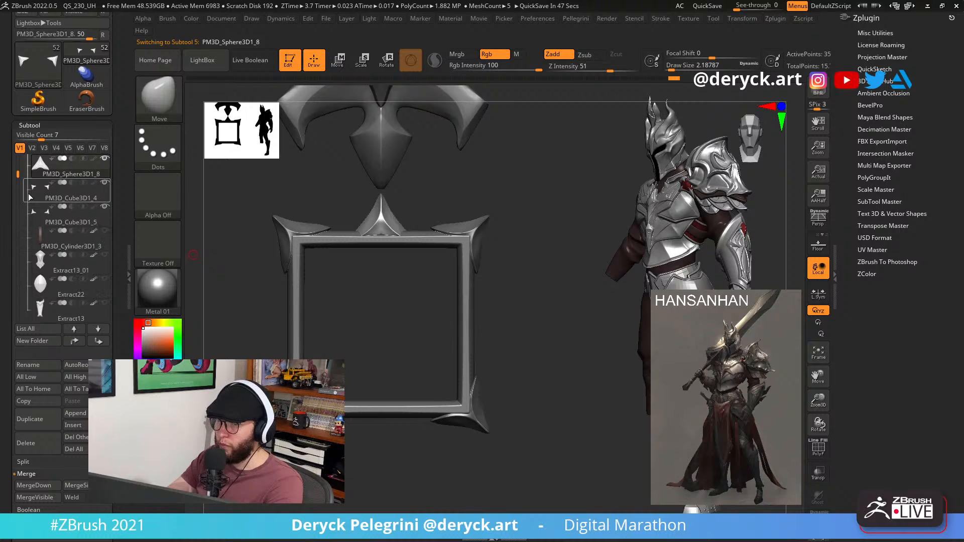
click(65, 193)
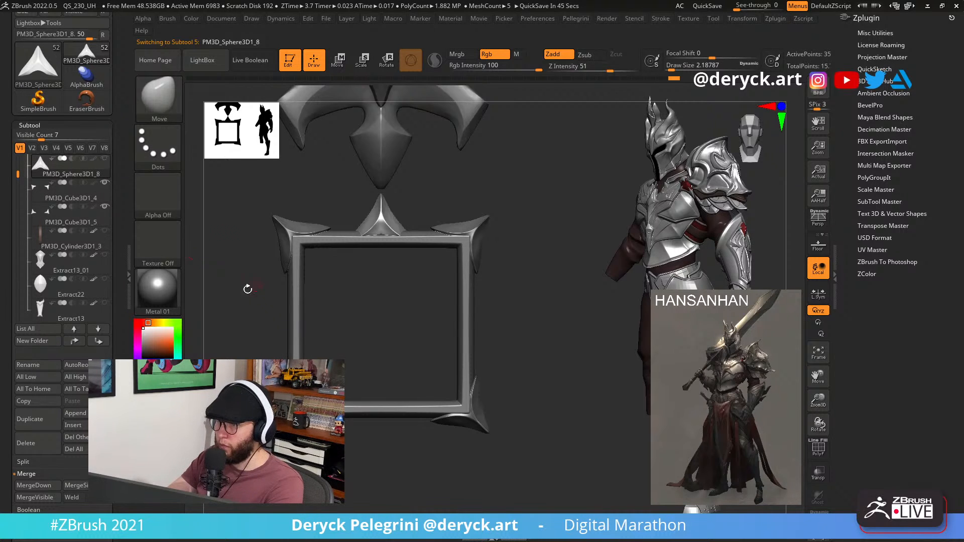
click(33, 485)
click(109, 508)
Unhide the strap PM3D_Cylinder3D1_3 behind the buckle frame.
alt+drag(252, 332, 234, 342)
mouse_move(234, 342)
mouse_down()
mouse_move(243, 333)
mouse_move(217, 333)
mouse_move(260, 333)
mouse_move(246, 329)
mouse_move(243, 300)
mouse_move(237, 333)
mouse_move(225, 324)
mouse_move(240, 287)
mouse_move(238, 325)
mouse_move(241, 305)
mouse_up()
click(105, 207)
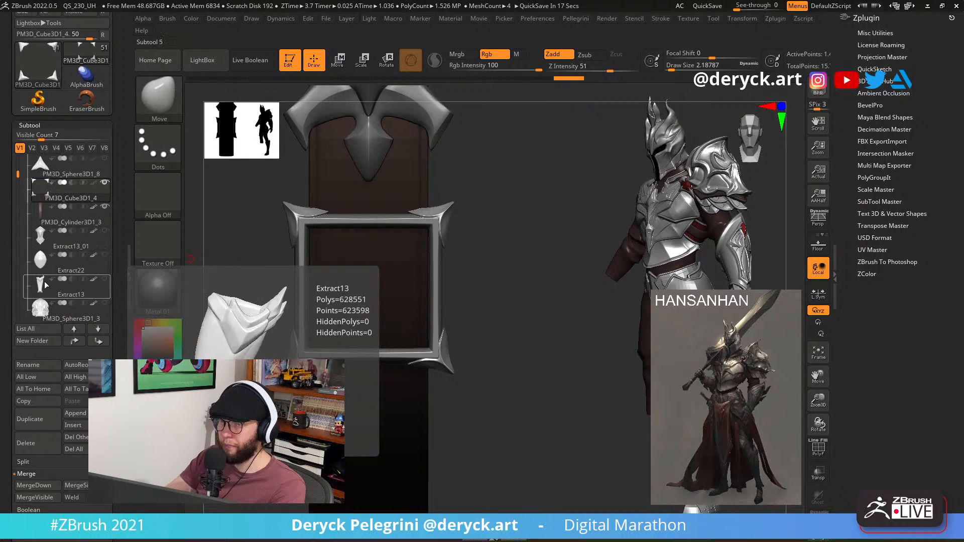
Make the square buckle frame PM3D_Cube3D1_3 the active subtool and insert a Cylinder3D subtool after it.
drag(16, 172, 17, 167)
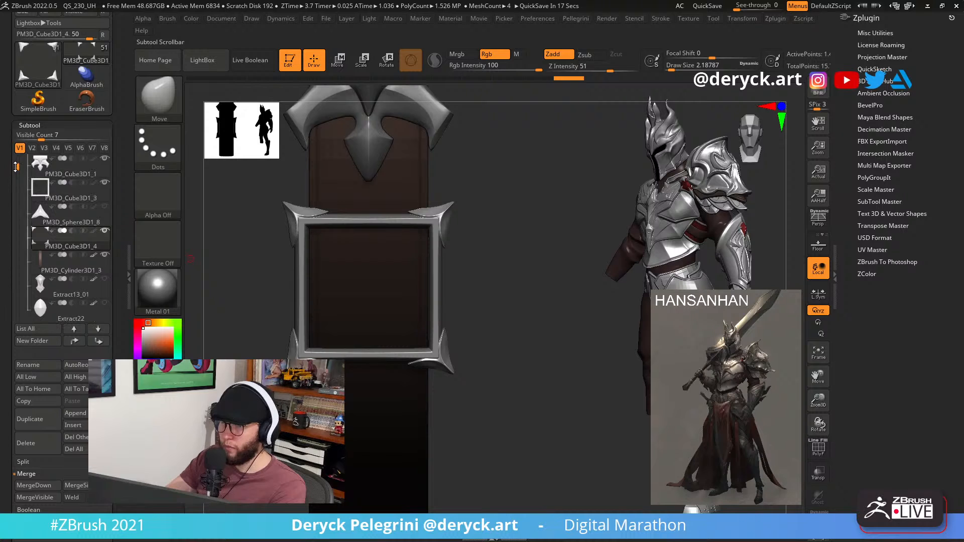
click(50, 190)
shift+drag(256, 284, 248, 276)
key(ctrl+shift)
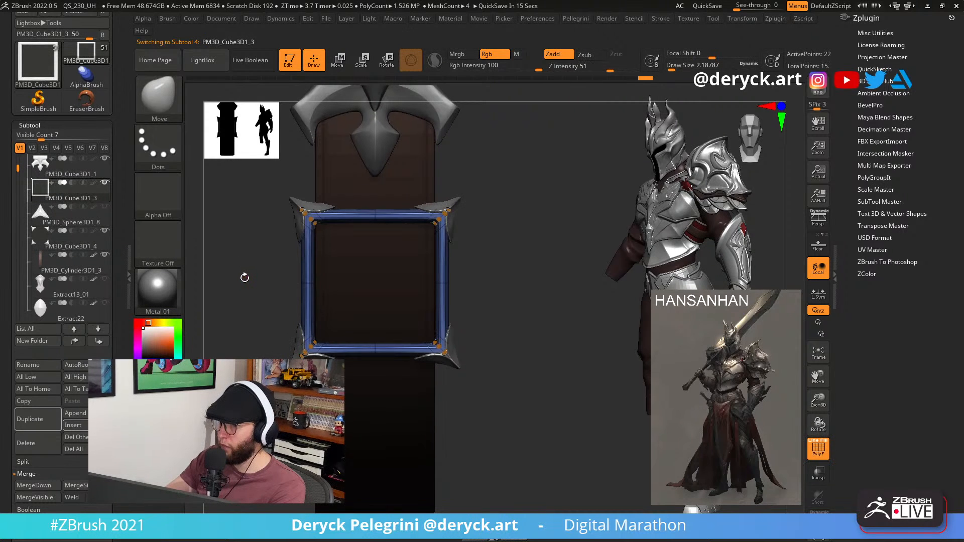
click(80, 429)
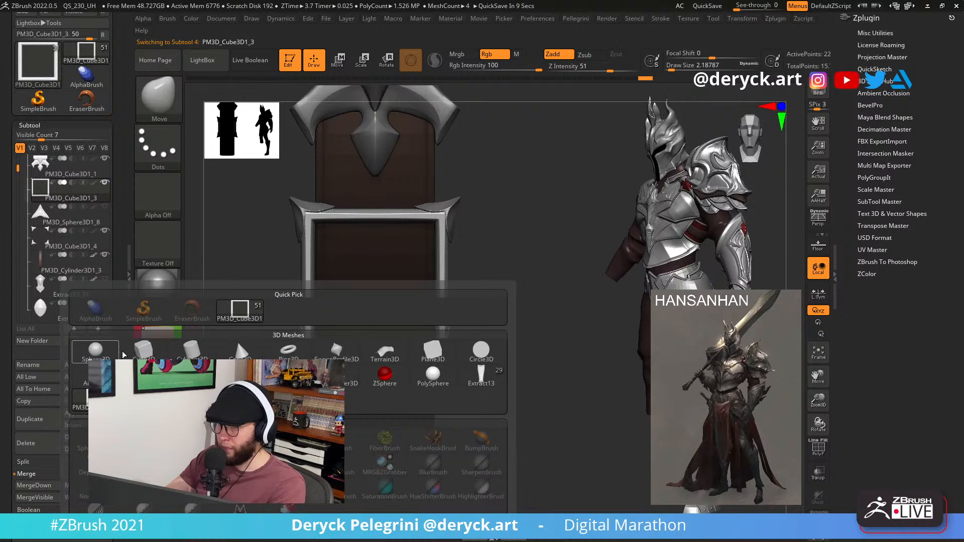
click(192, 350)
Scale the inserted cylinder down uniformly until it is only slightly wider than the strap.
key(e)
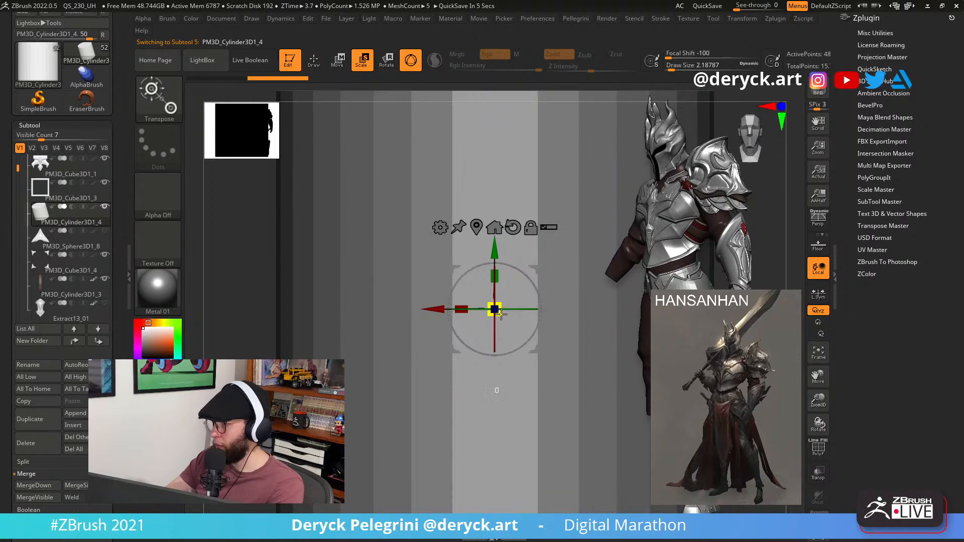
drag(494, 308, 314, 195)
alt+drag(358, 237, 286, 371)
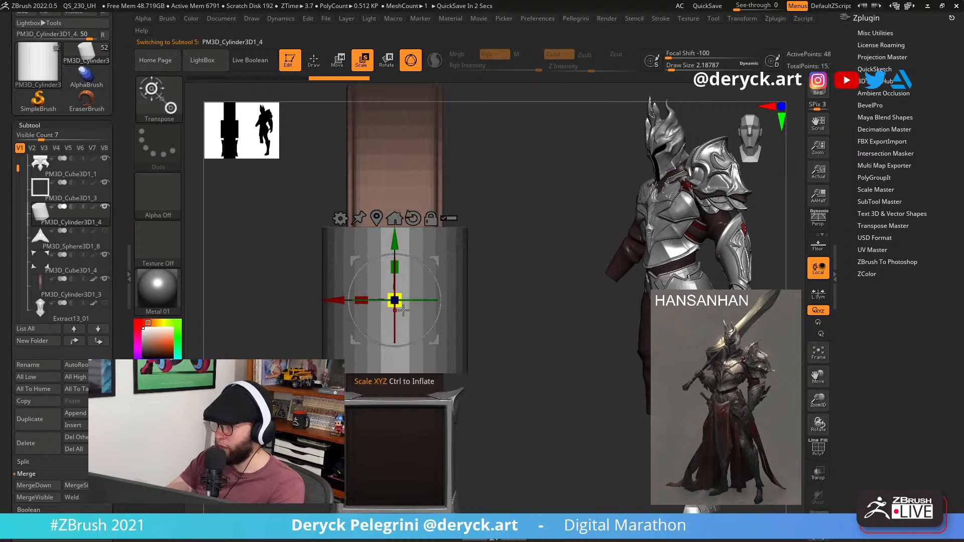
drag(396, 302, 259, 298)
alt+drag(259, 297, 246, 252)
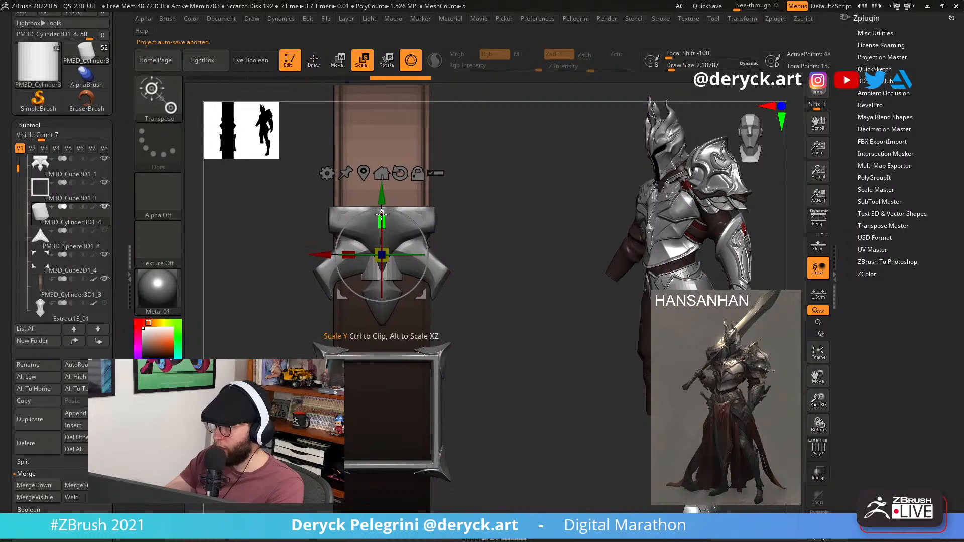
Shrink the cylinder further, turn it on its side and place it at the middle of the buckle's upper bar.
drag(382, 196, 382, 306)
alt+drag(260, 337, 337, 351)
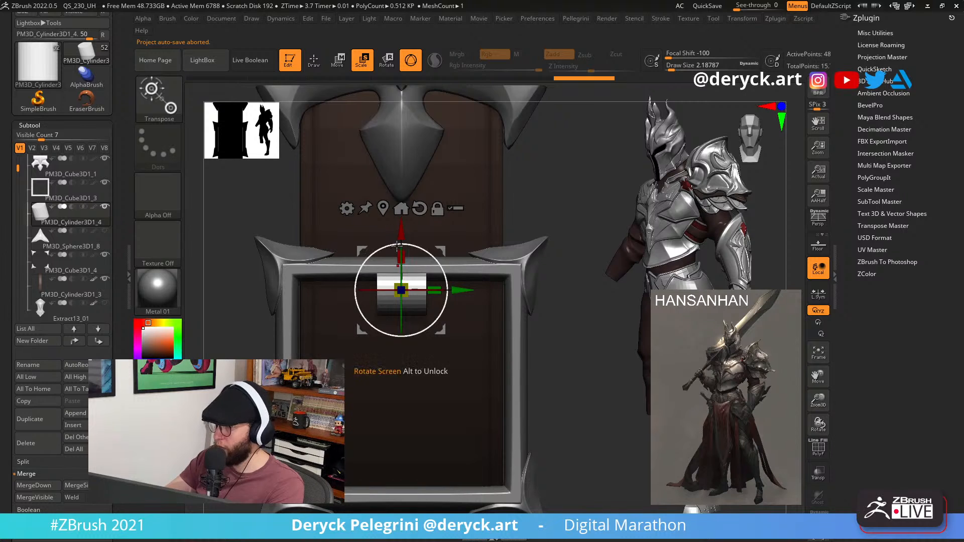
drag(393, 235, 393, 216)
drag(224, 264, 204, 241)
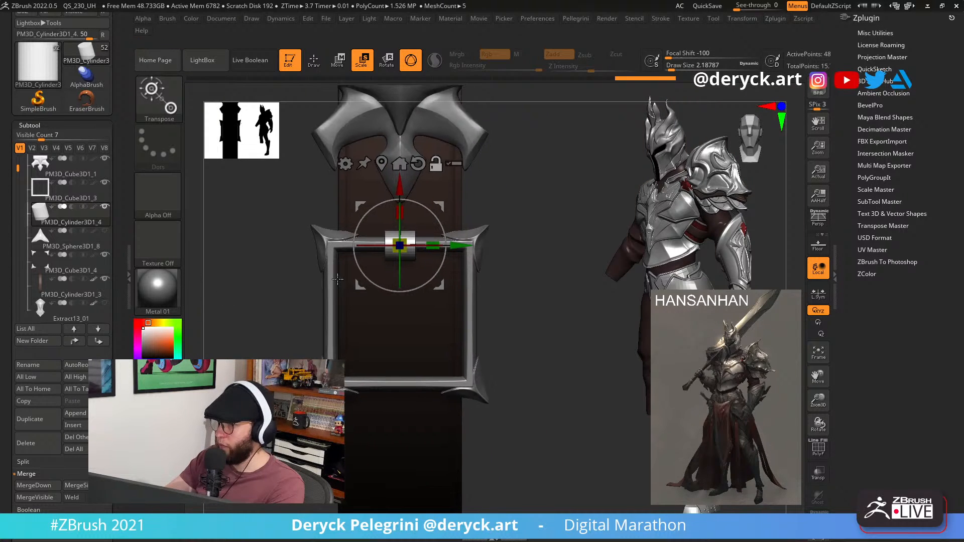
Move the small cylinder down to the middle of the buckle's lower bar and align its depth so it wraps around the bar.
drag(393, 190, 393, 328)
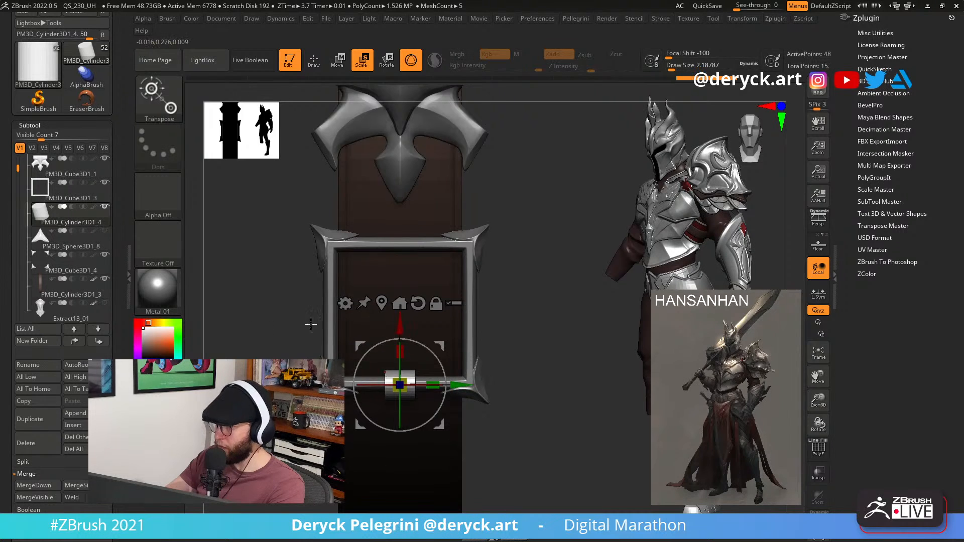
alt+drag(232, 356, 350, 332)
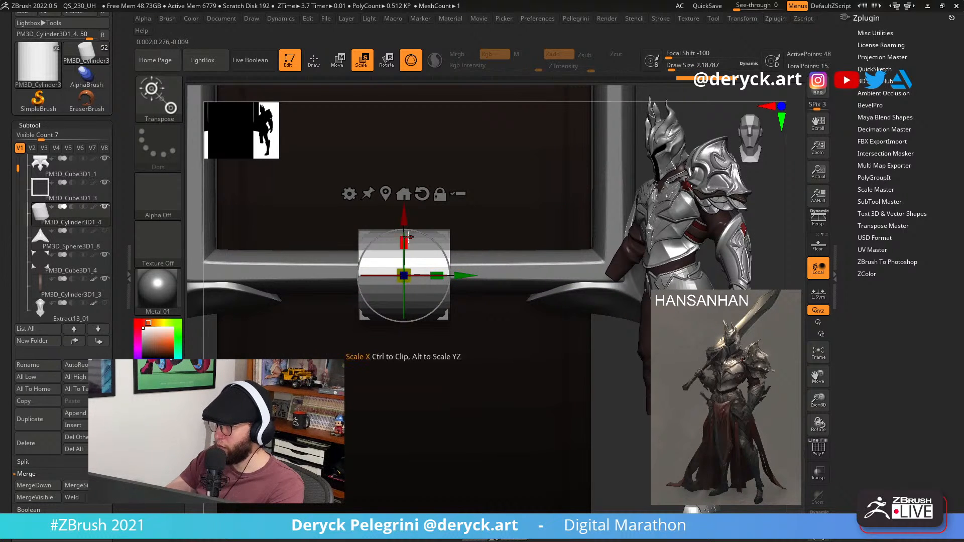
drag(626, 476, 454, 355)
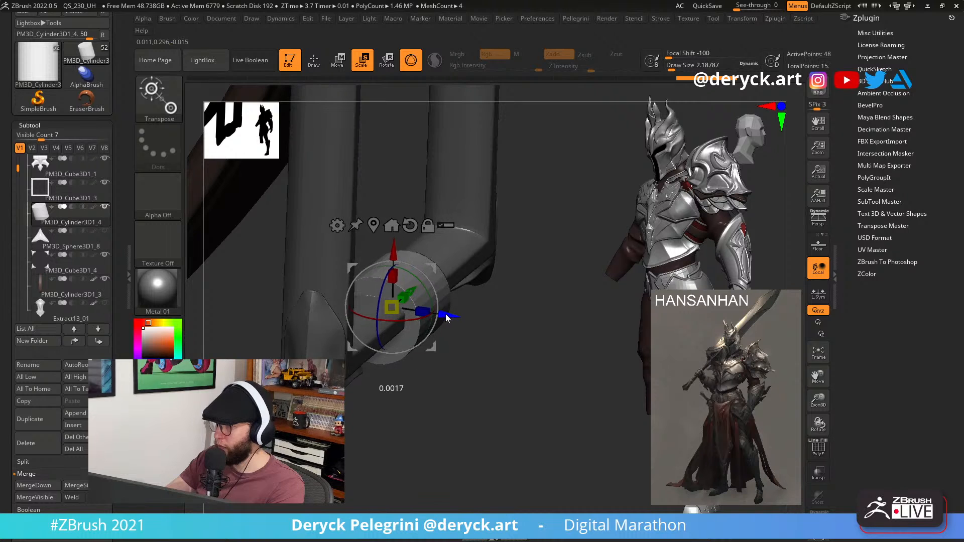
drag(442, 320, 394, 318)
drag(468, 350, 394, 359)
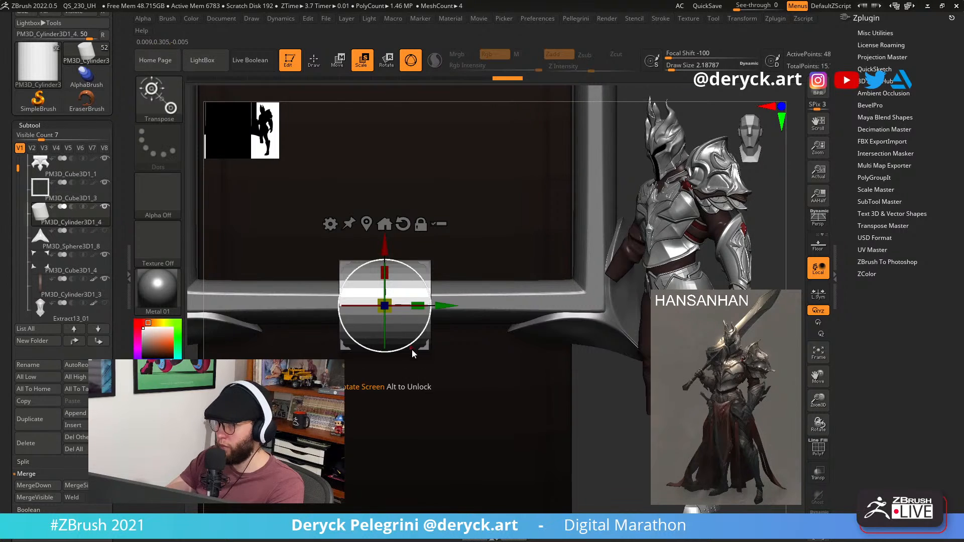
Isolate the cylinder and delete its surplus edge loops with ZModeler, keeping the centre loop and one near each end.
key(alt+s)
drag(460, 385, 437, 395)
mouse_move(436, 395)
alt+mouse_down()
mouse_move(426, 469)
mouse_move(443, 447)
mouse_move(430, 449)
mouse_move(431, 477)
alt+mouse_up()
key(shift+f)
key(q)
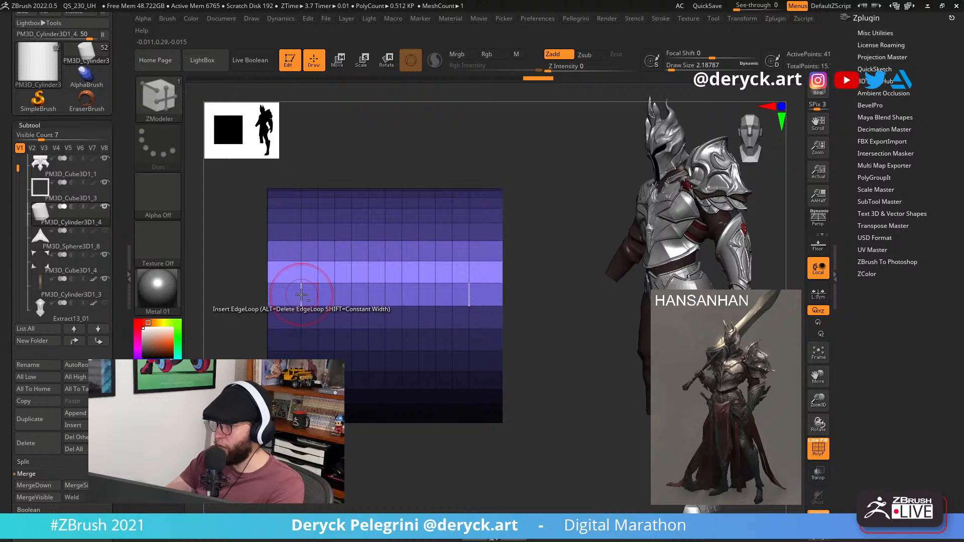
click(350, 297)
alt+click(366, 297)
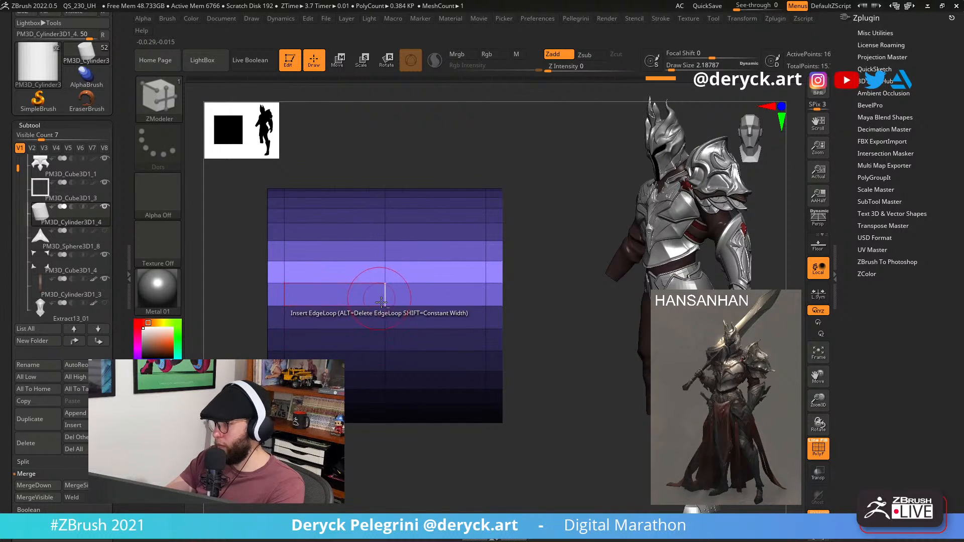
Insert a ring edge loop near the rim of the cylinder's end cap and separate the inner cap faces from the rim.
alt+drag(430, 469, 431, 443)
key(alt+s)
alt+drag(163, 350, 150, 297)
drag(201, 355, 160, 369)
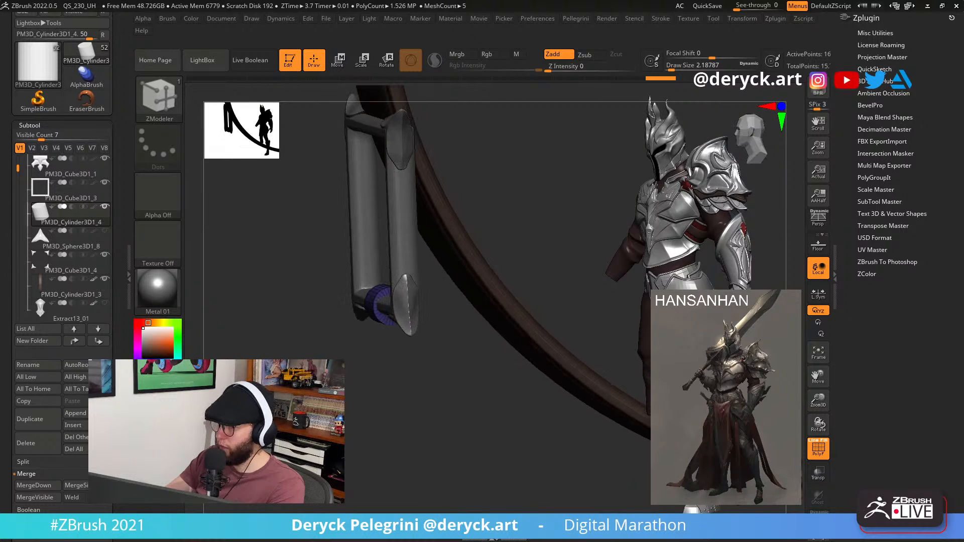
mouse_move(311, 362)
alt+mouse_down()
mouse_move(321, 397)
mouse_move(344, 367)
mouse_move(289, 362)
alt+mouse_up()
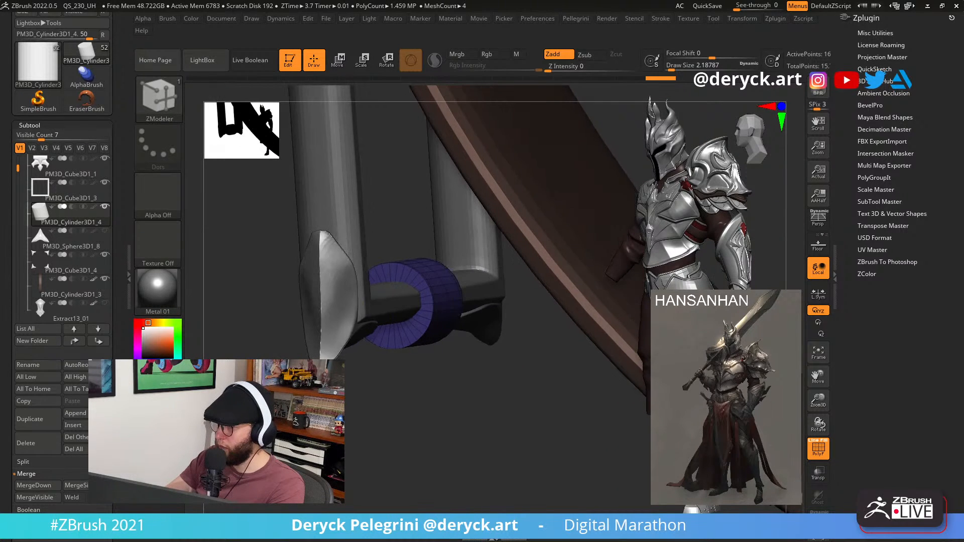
key(w)
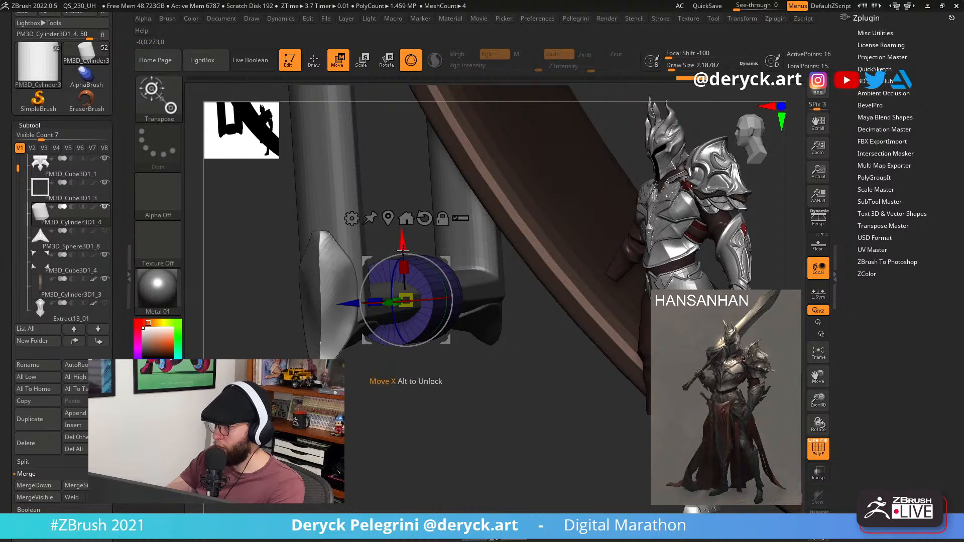
key(q)
mouse_move(420, 419)
mouse_down()
mouse_move(481, 409)
mouse_move(409, 402)
mouse_move(364, 433)
mouse_up()
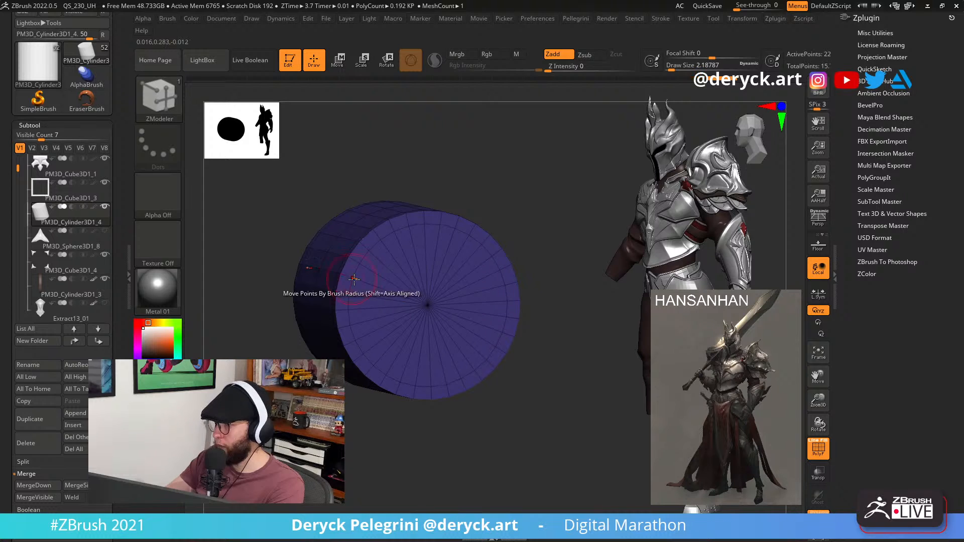
shift+drag(278, 261, 363, 287)
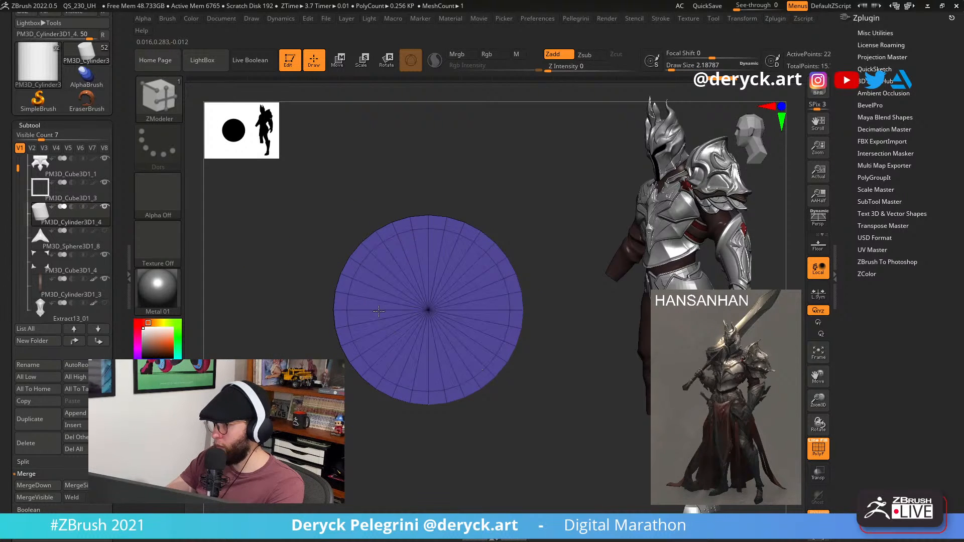
drag(251, 300, 342, 327)
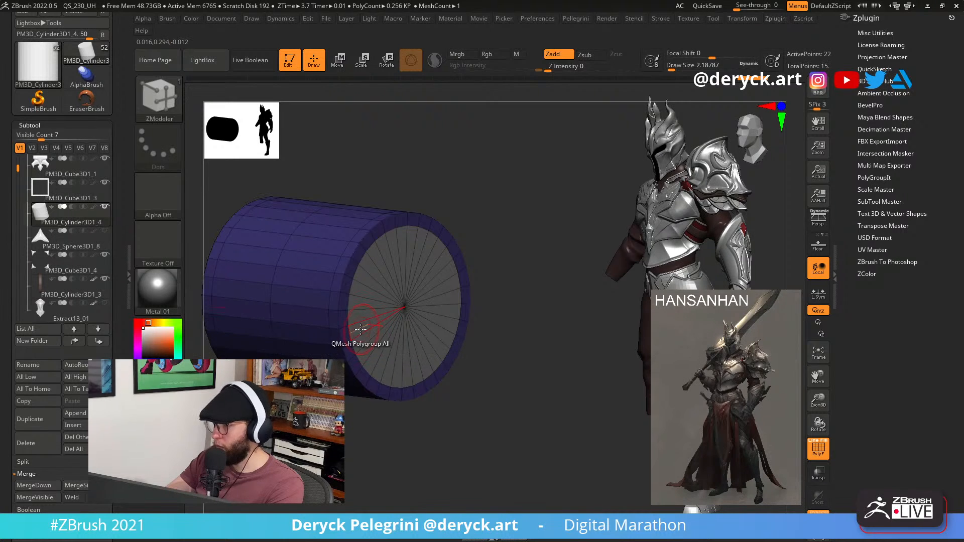
Hollow the cylinder into an open-ended tube around the lower bar by removing its inner core.
key(ctrl+z)
key(ctrl+z)
key(ctrl+z)
key(ctrl+z)
key(ctrl+z)
key(ctrl+z)
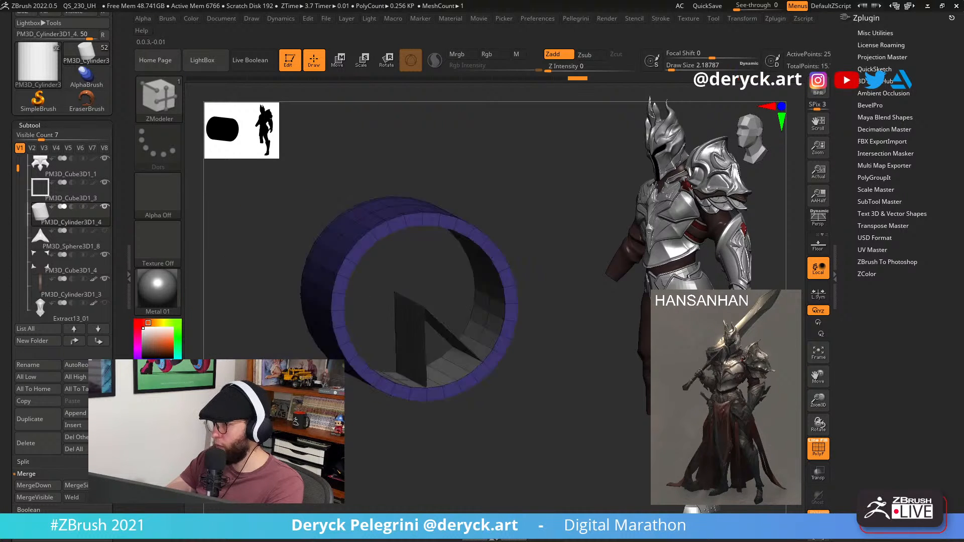
shift+drag(386, 439, 508, 427)
drag(334, 350, 312, 384)
key(alt+s)
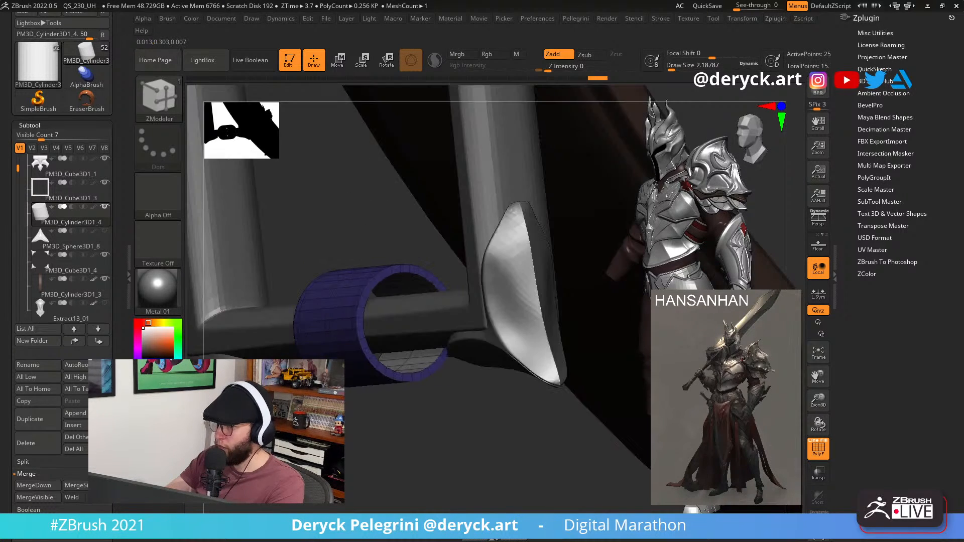
drag(412, 426, 369, 425)
key(alt+s)
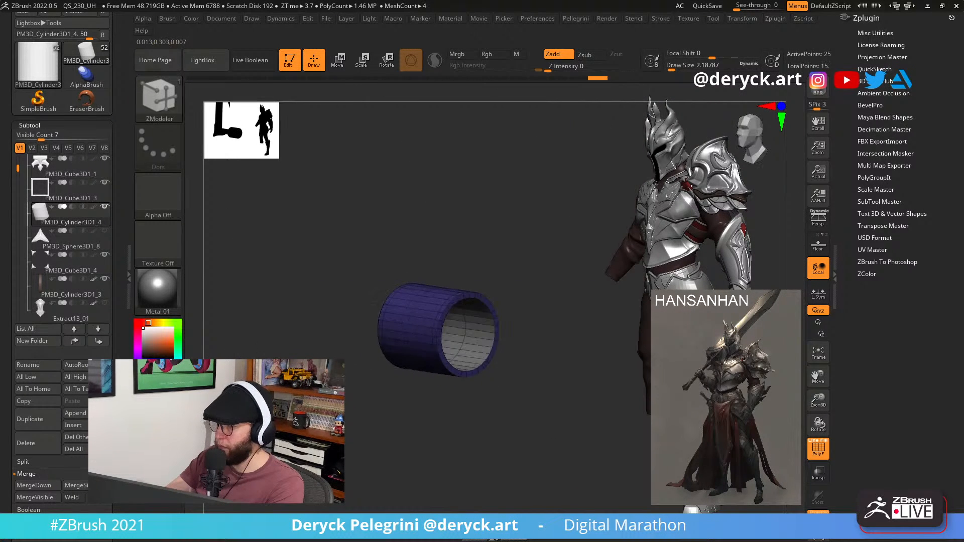
Try to bevel the tube's rim edges with the ZModeler Bevel action targeting EdgeLoop Complete.
alt+drag(374, 301, 362, 341)
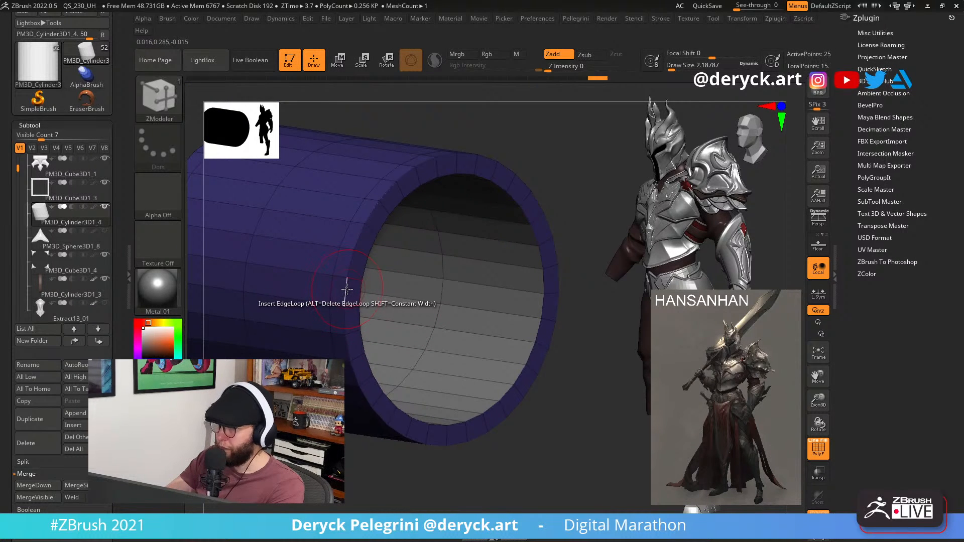
key(space)
click(222, 226)
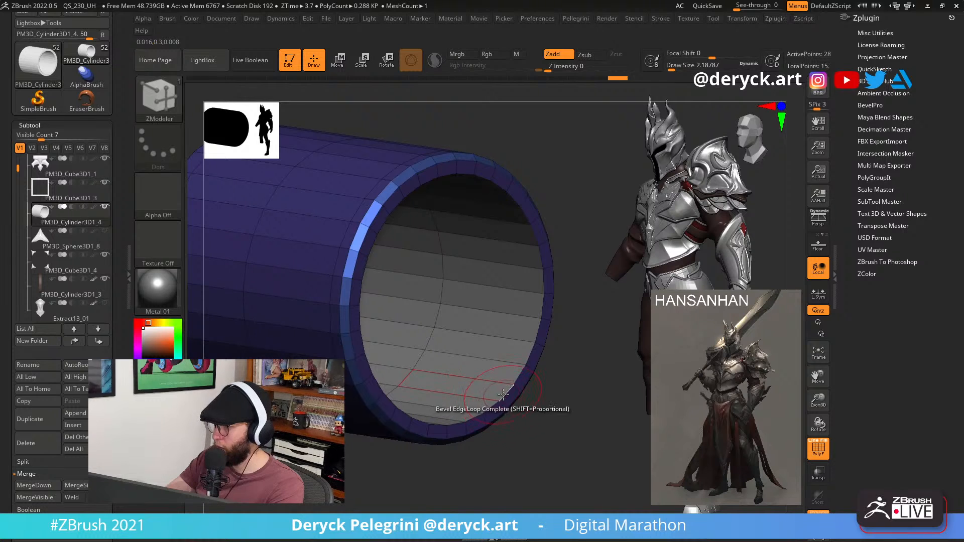
drag(503, 395, 506, 408)
alt+drag(511, 461, 353, 357)
key(alt+s)
key(f)
alt+drag(353, 357, 323, 391)
key(space)
click(243, 164)
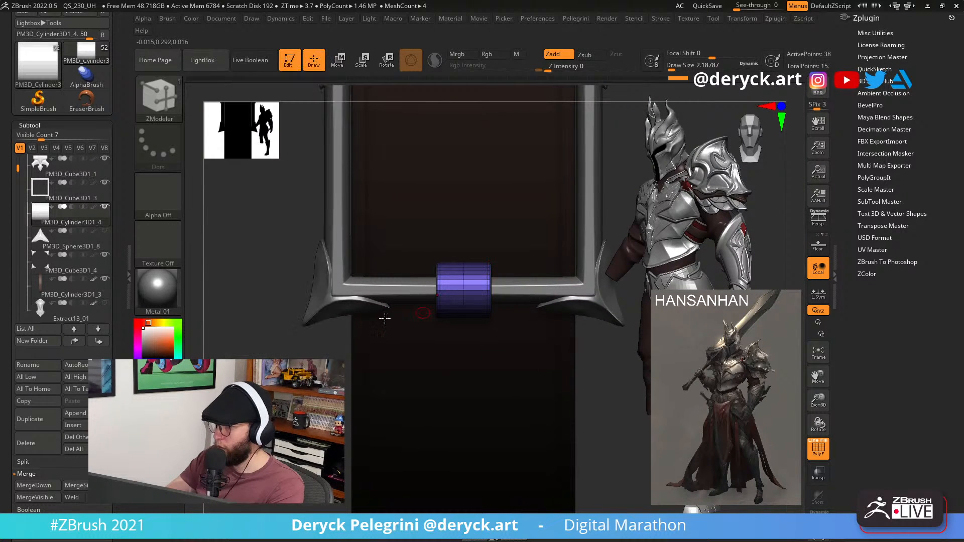
Preview the tube with dynamic subdivision and try inserting supporting edge loops around its rim.
alt+drag(266, 329, 315, 371)
key(alt+s)
drag(421, 354, 497, 527)
key(d)
key(shift+d)
key(space)
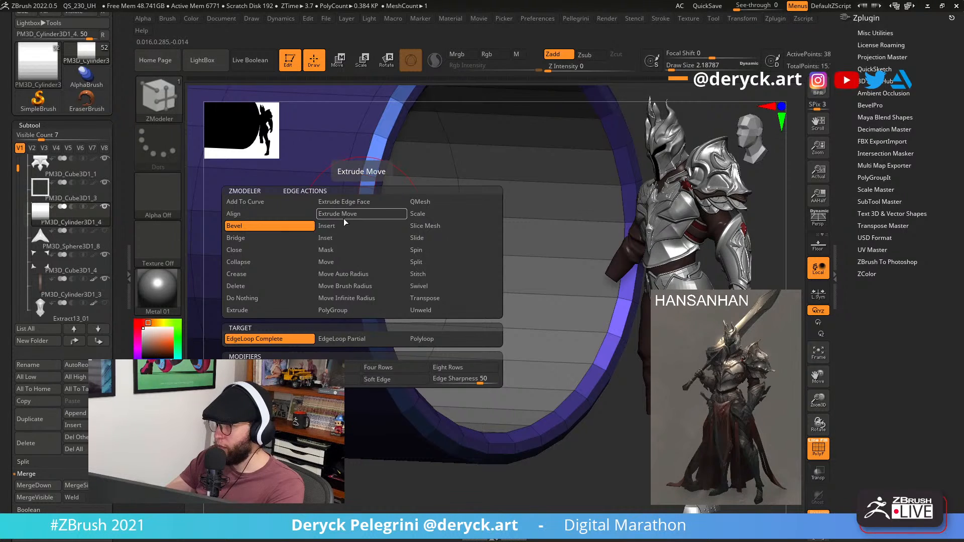
click(346, 217)
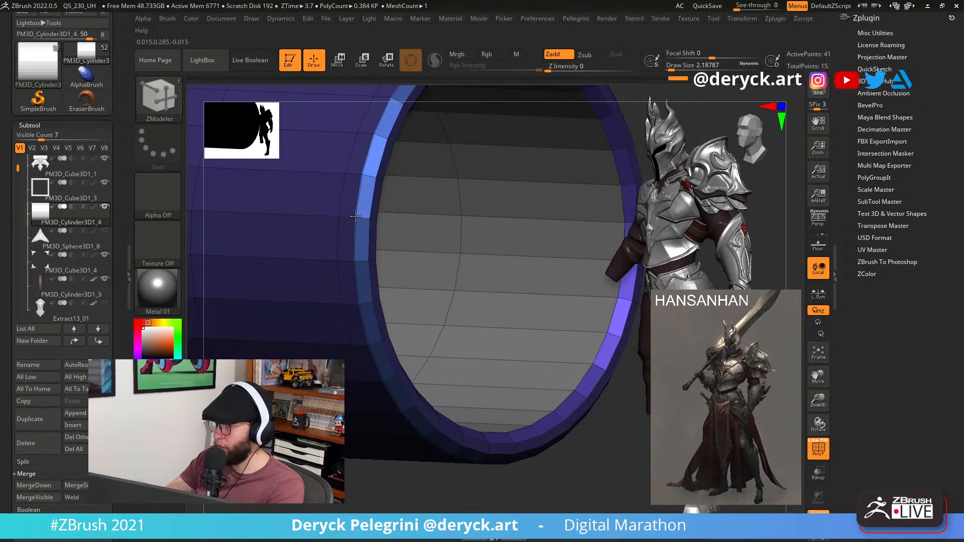
drag(365, 468, 400, 290)
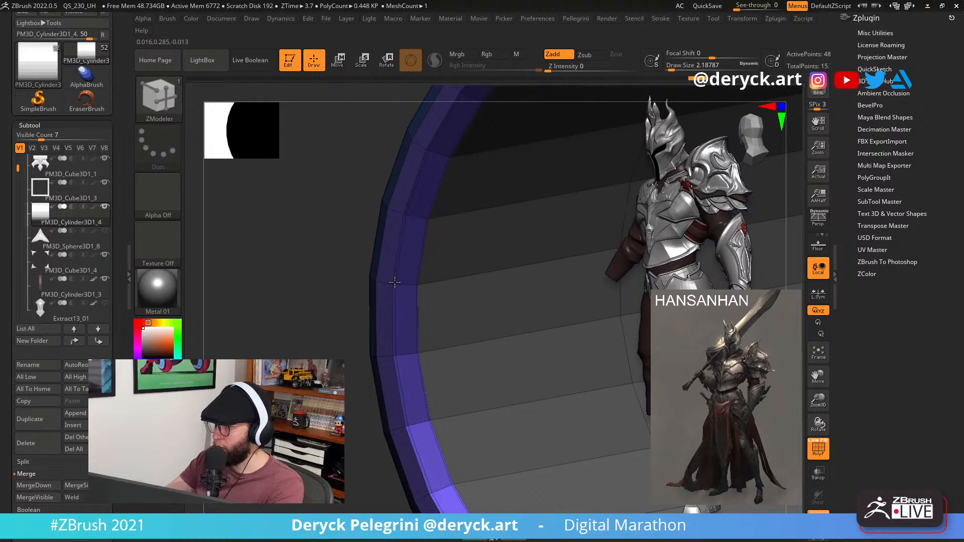
click(395, 282)
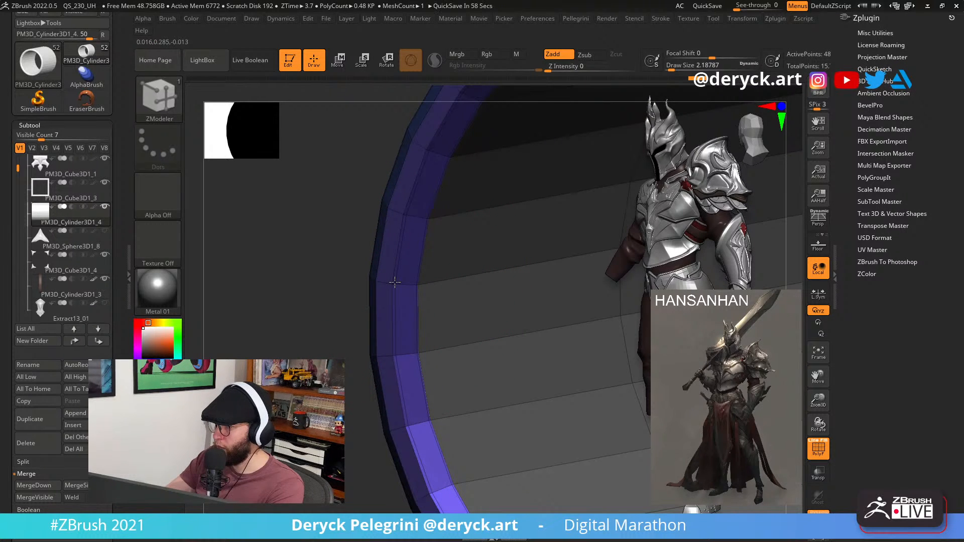
Undo the rim bevels and the supporting edge loops on the tube.
alt+drag(261, 271, 341, 262)
key(ctrl+z)
key(ctrl+z)
key(ctrl+z)
key(ctrl+z)
key(ctrl+z)
key(ctrl+z)
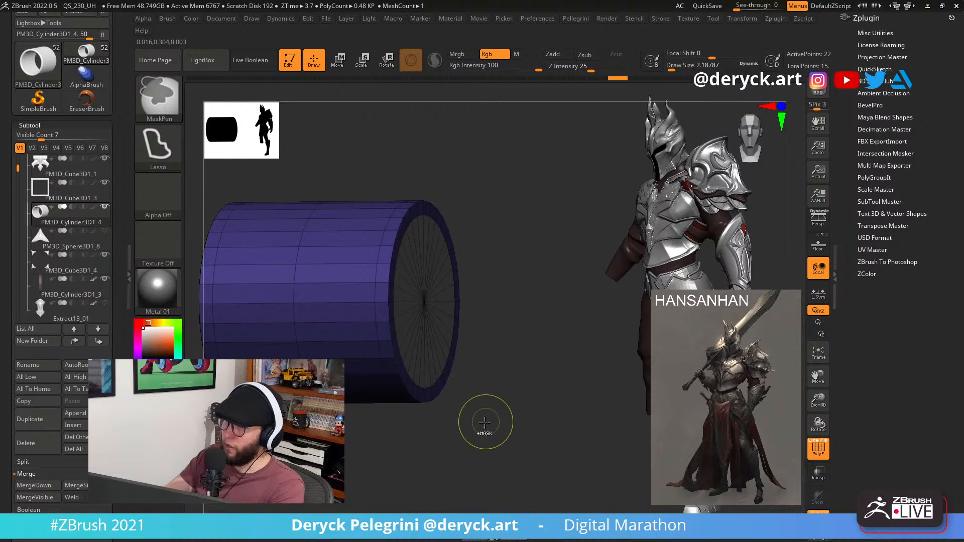
key(ctrl+z)
key(ctrl+z)
key(ctrl+z)
key(ctrl+z)
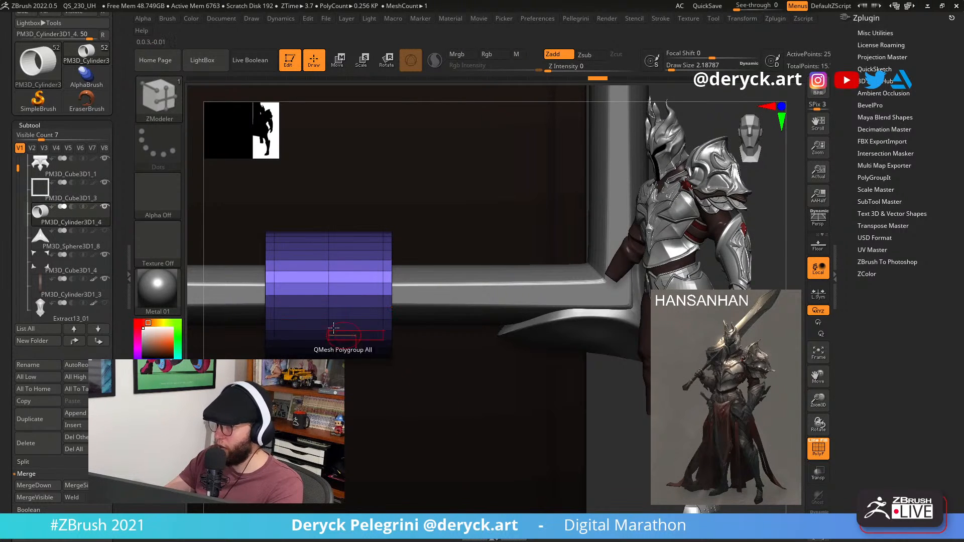
key(ctrl+z)
key(ctrl+z)
key(ctrl+z)
key(ctrl+z)
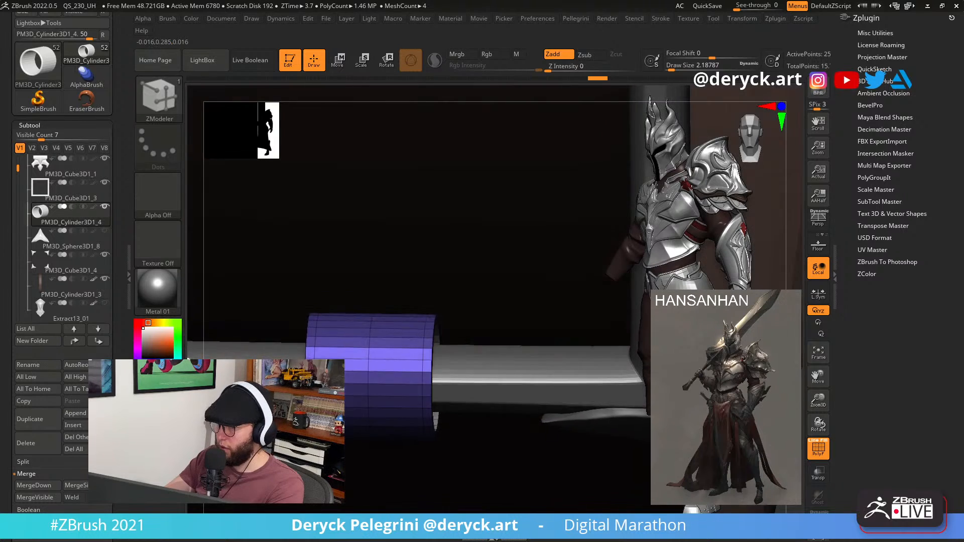
Step back and forth through the tube's edit history to restore its plain open-ended form without rim bevels.
key(ctrl+z)
key(ctrl+z)
key(ctrl+z)
key(ctrl+z)
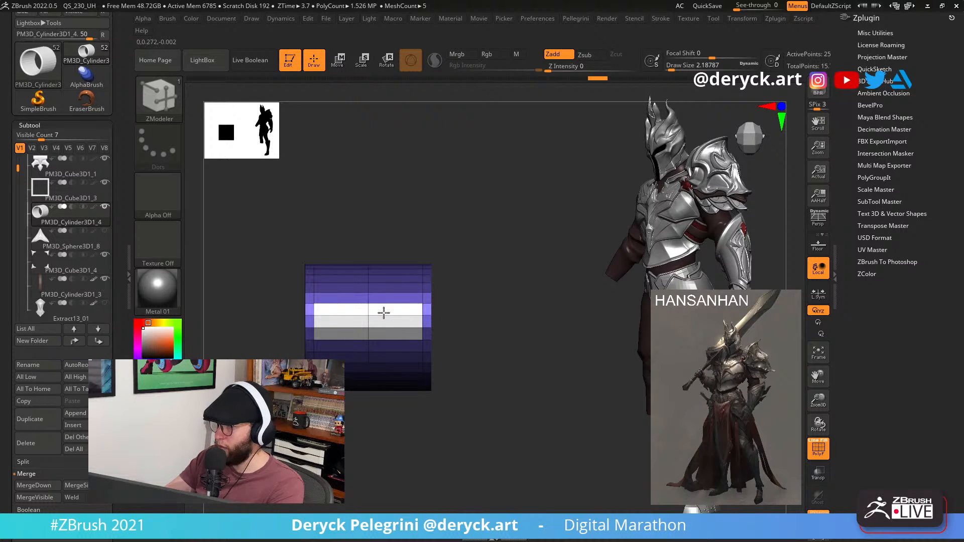
key(ctrl+shift+z)
key(ctrl+shift+z)
key(ctrl+shift+z)
key(ctrl+shift+z)
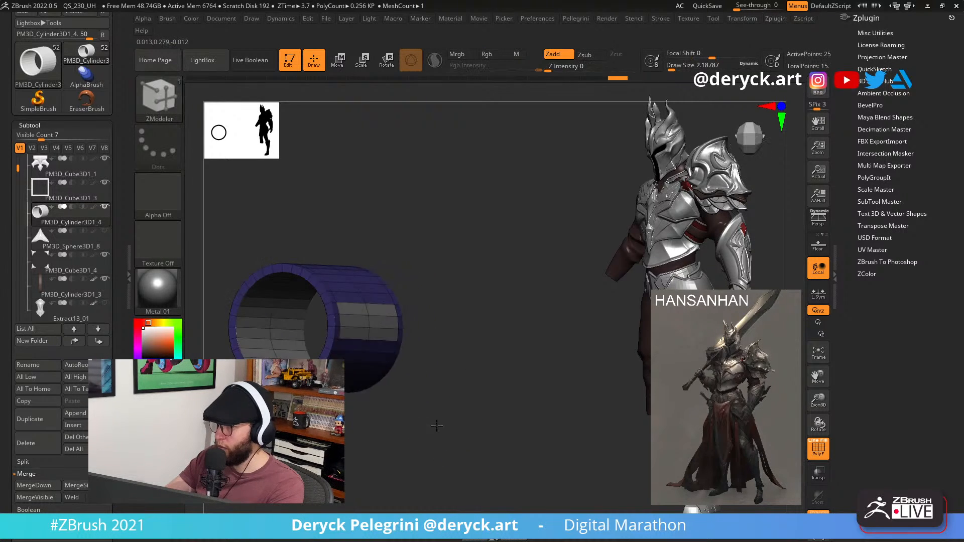
key(ctrl+shift+z)
key(ctrl+shift+z)
key(ctrl+shift+z)
key(ctrl+shift+z)
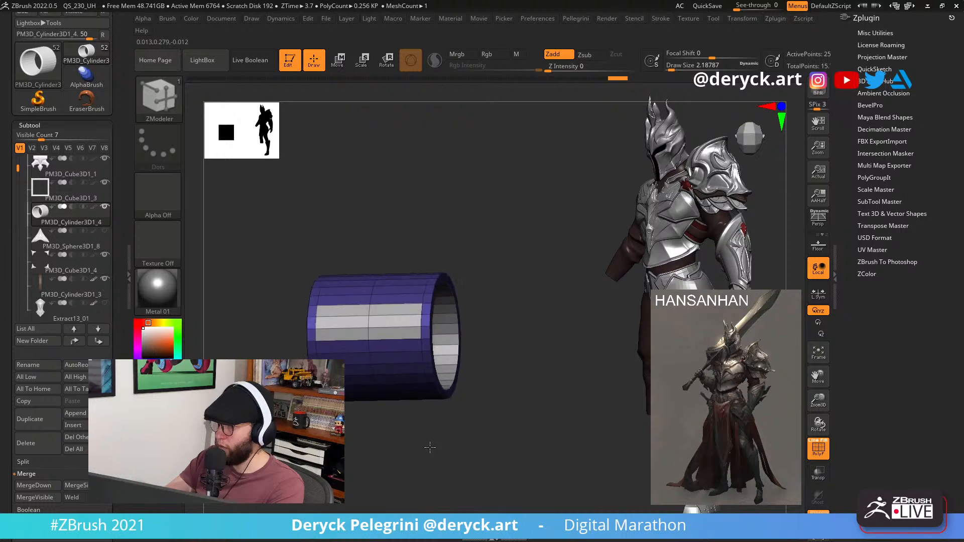
Try to extrude a band of the tube's outer faces into an arm with the ZModeler Extrude action.
drag(430, 446, 405, 365)
key(space)
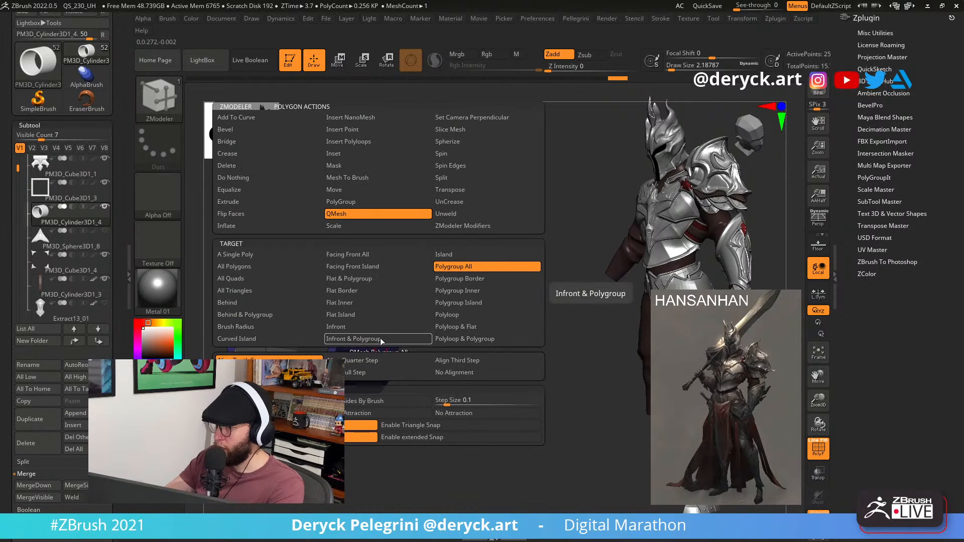
click(251, 201)
drag(414, 321, 548, 286)
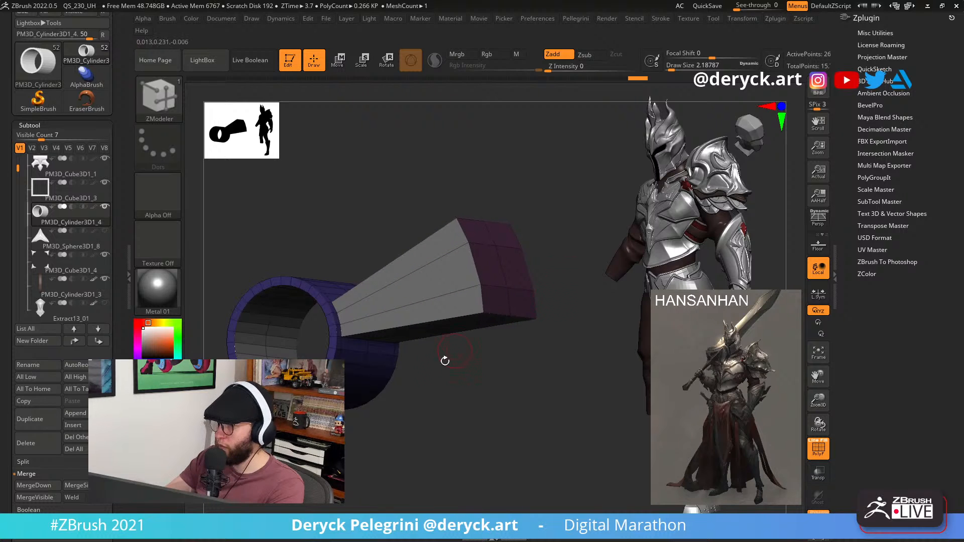
mouse_move(445, 361)
mouse_down()
mouse_move(365, 432)
mouse_move(421, 410)
mouse_up()
alt+drag(312, 346, 297, 350)
key(ctrl)
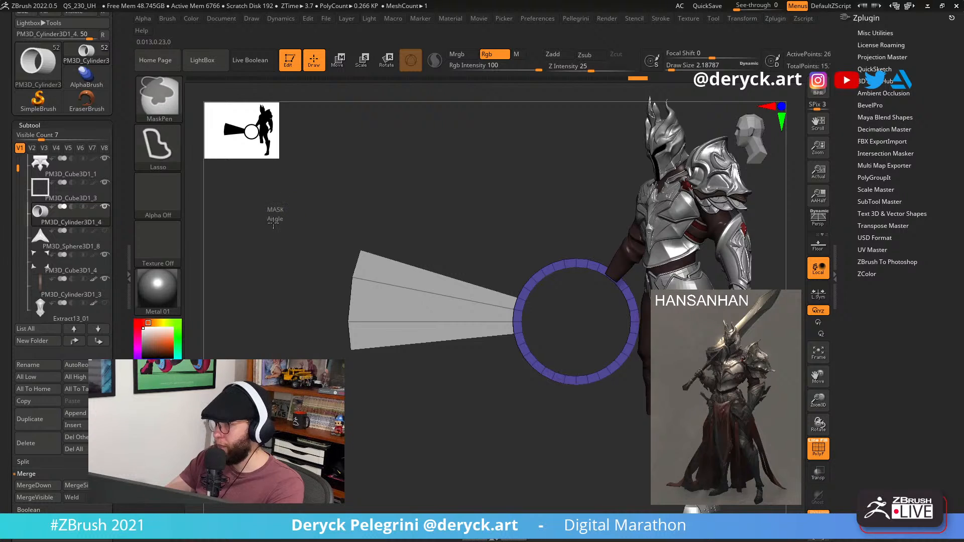
mouse_move(273, 224)
mouse_down()
mouse_move(286, 299)
mouse_move(286, 290)
mouse_move(219, 315)
mouse_up()
key(ctrl+z)
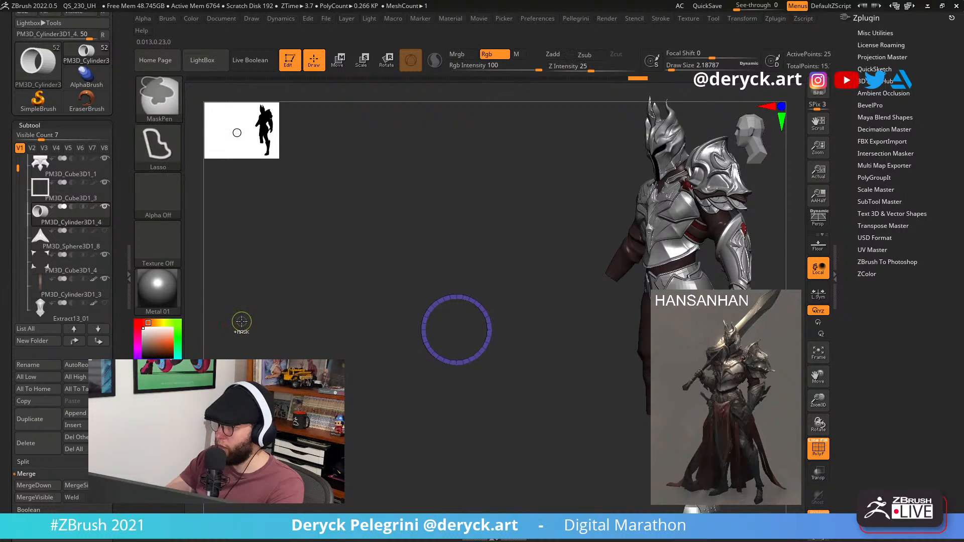
Extrude a four-row band of the tube's outer faces outward into a flared arm.
mouse_move(289, 337)
alt+mouse_down()
mouse_move(360, 458)
mouse_move(397, 452)
mouse_move(362, 454)
alt+mouse_up()
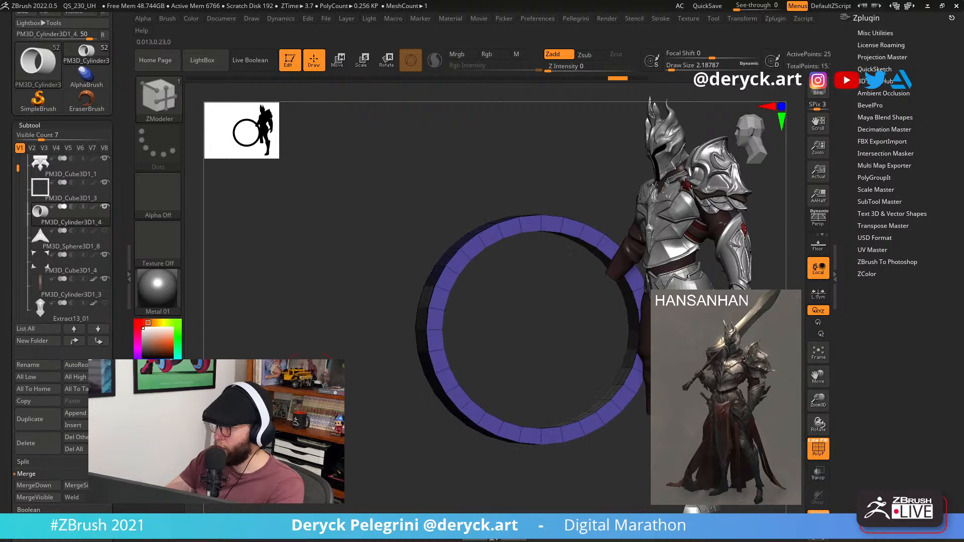
drag(309, 377, 438, 363)
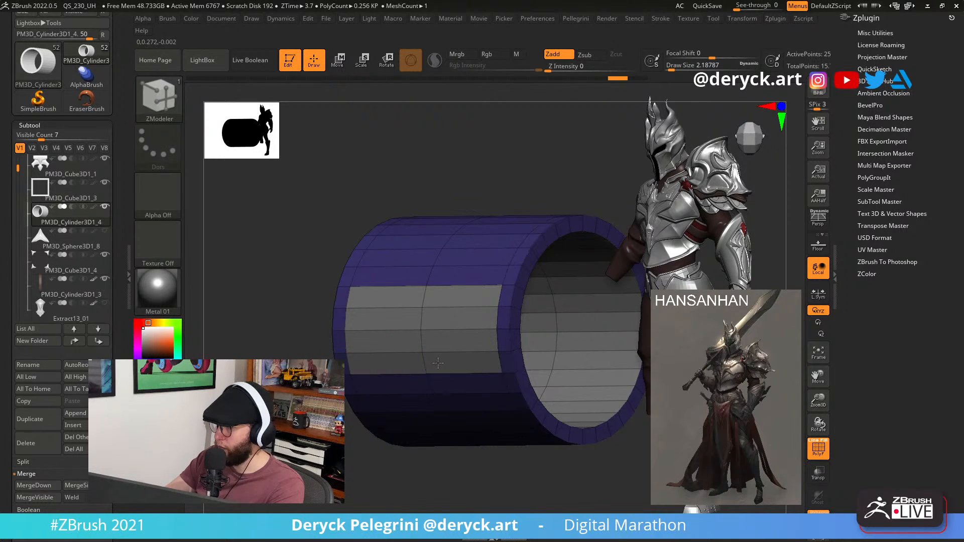
drag(314, 352, 232, 340)
key(shift+alt+s)
drag(301, 369, 448, 382)
key(alt+shift+s)
mouse_move(409, 357)
mouse_down()
mouse_move(497, 426)
mouse_move(415, 452)
mouse_move(364, 443)
mouse_move(437, 261)
mouse_move(344, 237)
mouse_up()
Scale the arm's outer end down in height so its upper and lower sides run nearly parallel, and clear the mask.
key(ctrl)
key(w)
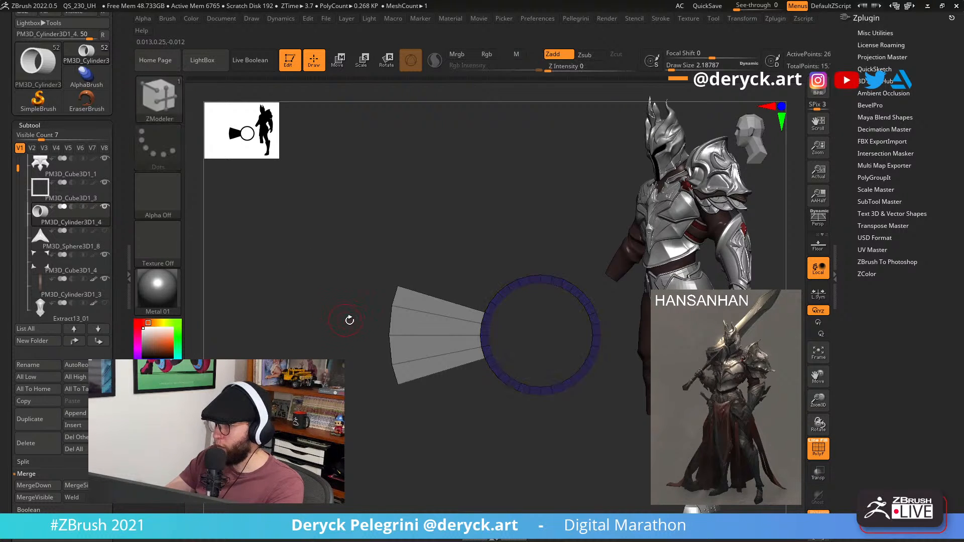
click(538, 254)
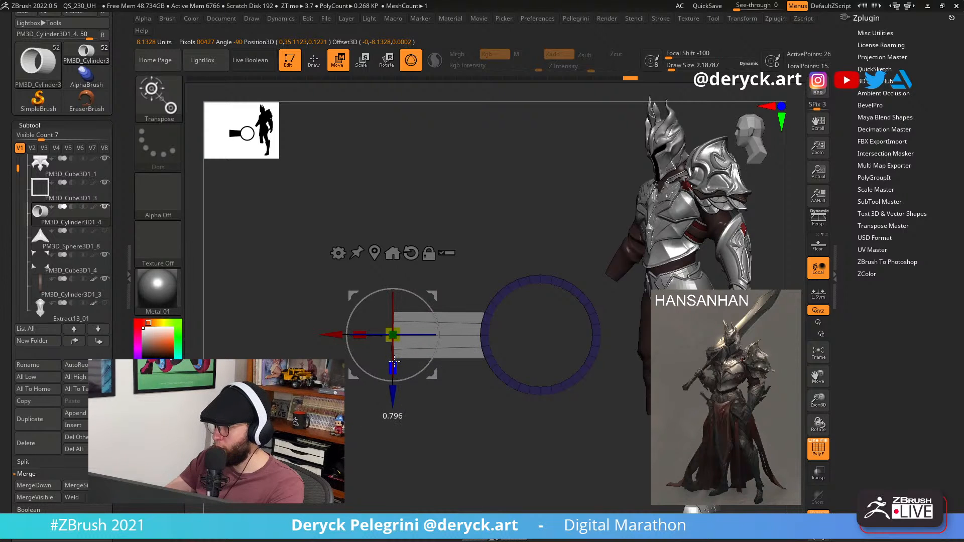
drag(394, 361, 363, 339)
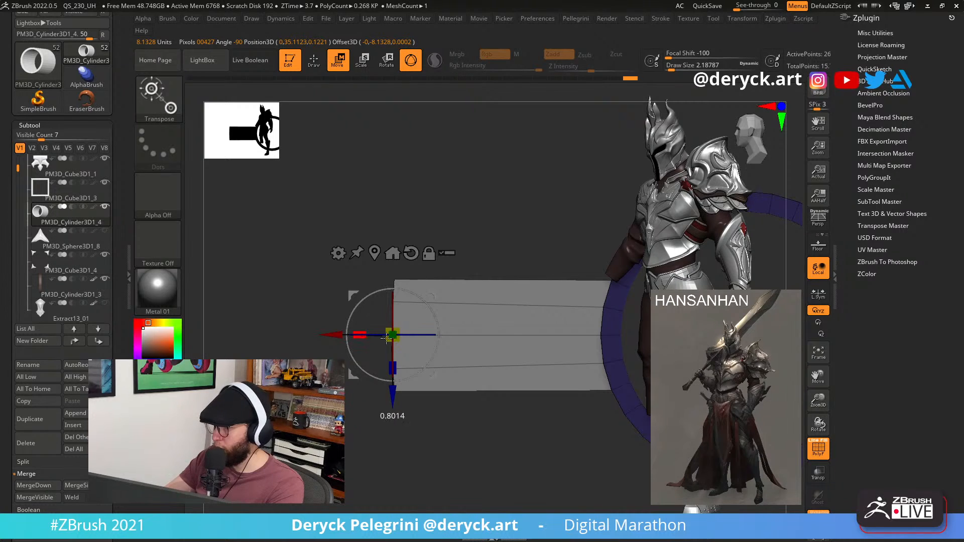
key(q)
ctrl+click(355, 298)
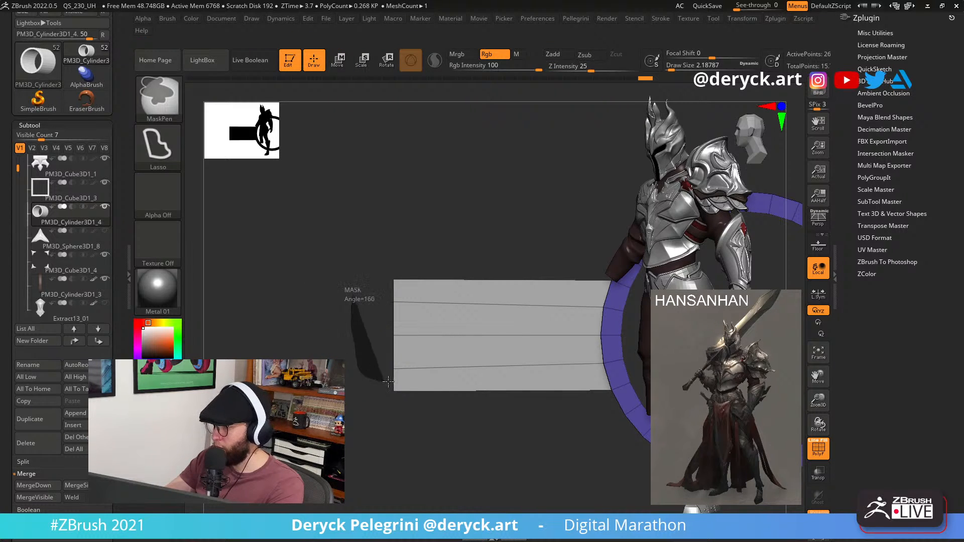
ctrl+drag(423, 318, 361, 293)
ctrl+click(359, 295)
key(f)
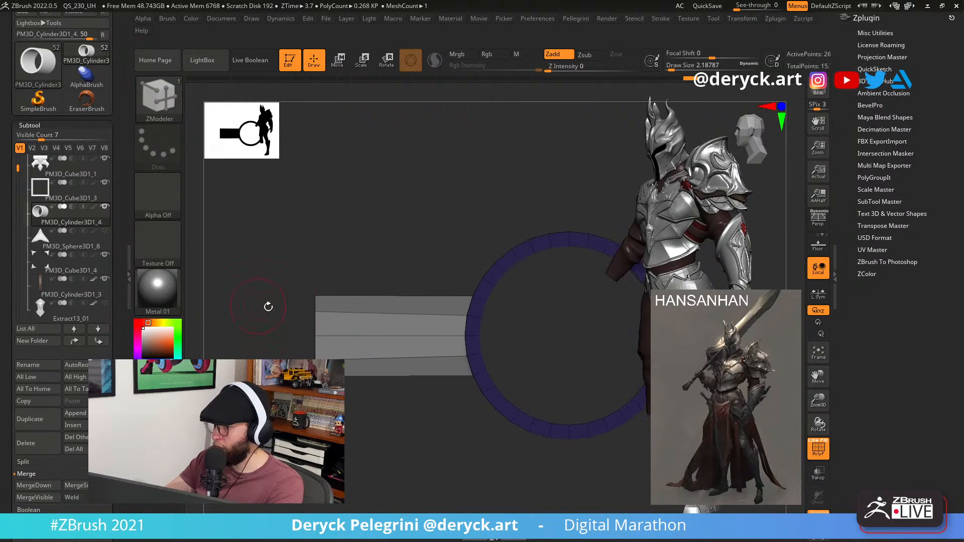
Mask off the tube and lengthen the arm across the buckle opening until its end passes the opposite bar.
key(w)
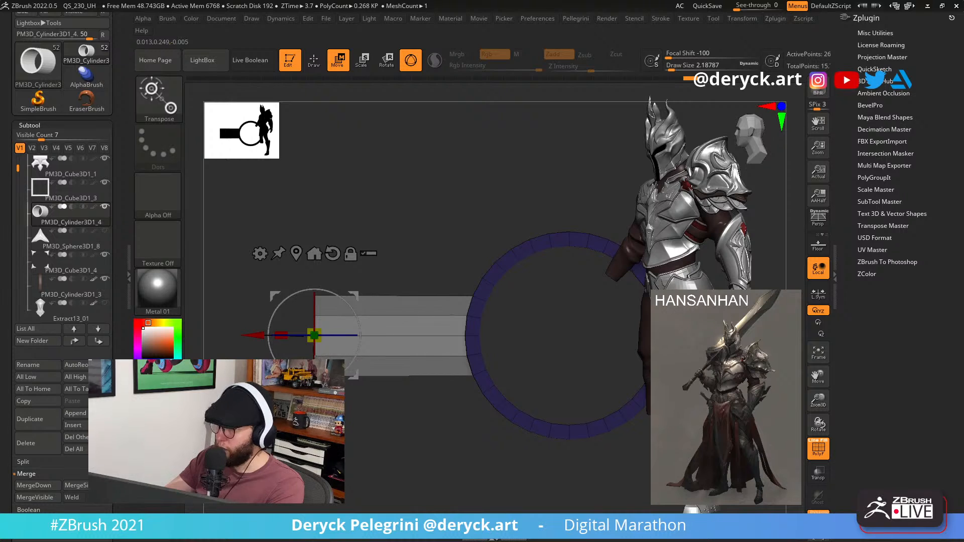
key(q)
ctrl+click(275, 302)
mouse_move(274, 321)
alt+mouse_down()
mouse_move(279, 295)
mouse_move(318, 302)
alt+mouse_up()
key(alt+s)
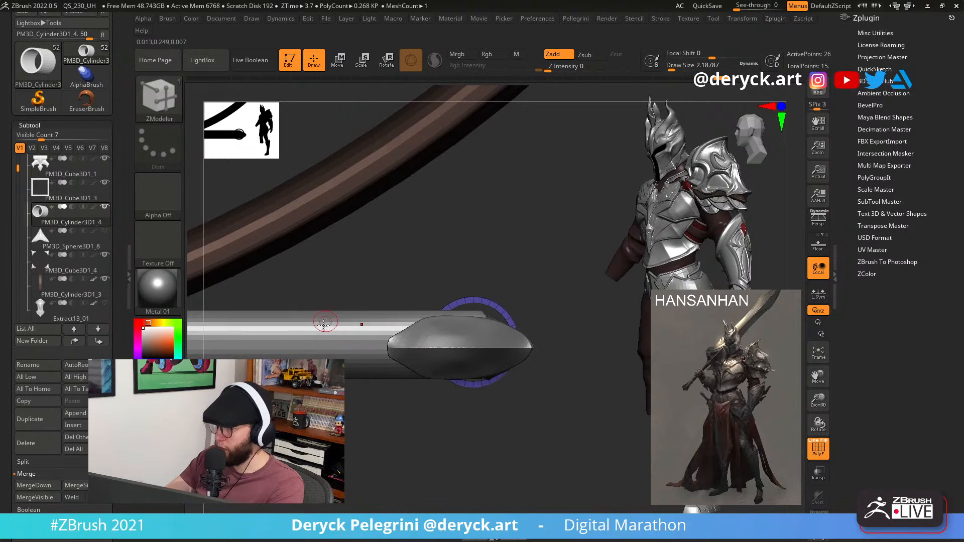
mouse_move(353, 427)
alt+mouse_down()
mouse_move(352, 439)
mouse_move(415, 432)
mouse_move(431, 387)
mouse_move(400, 324)
mouse_move(434, 478)
alt+mouse_up()
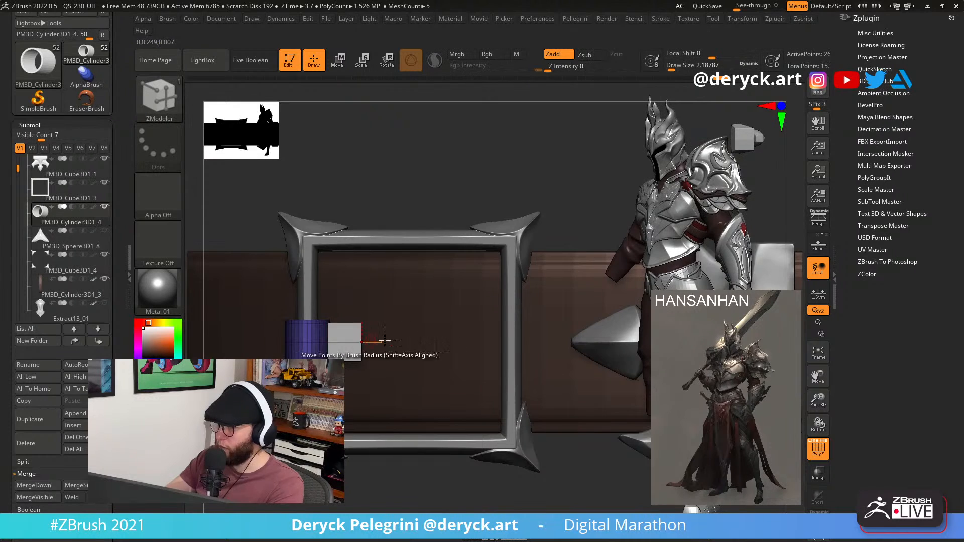
key(alt+s)
ctrl+drag(348, 307, 356, 387)
key(w)
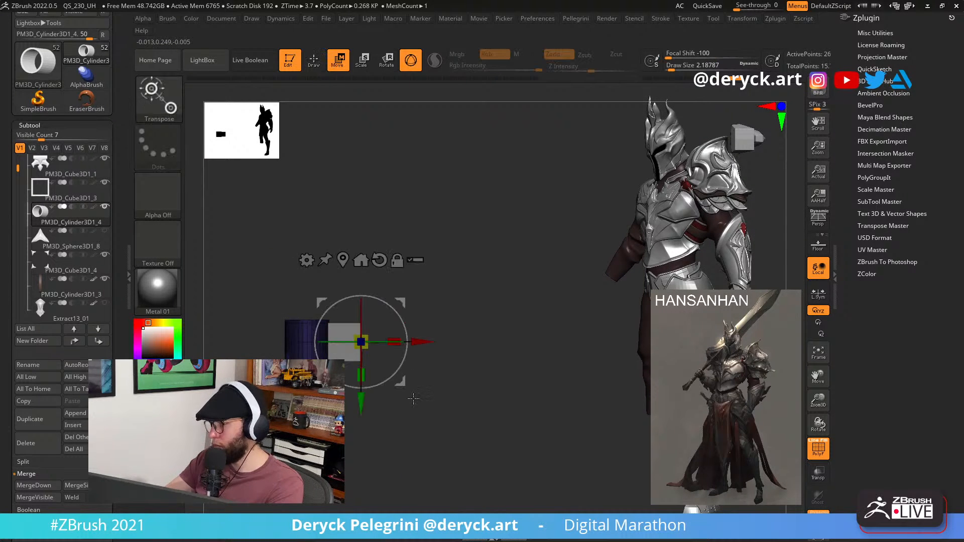
key(alt+s)
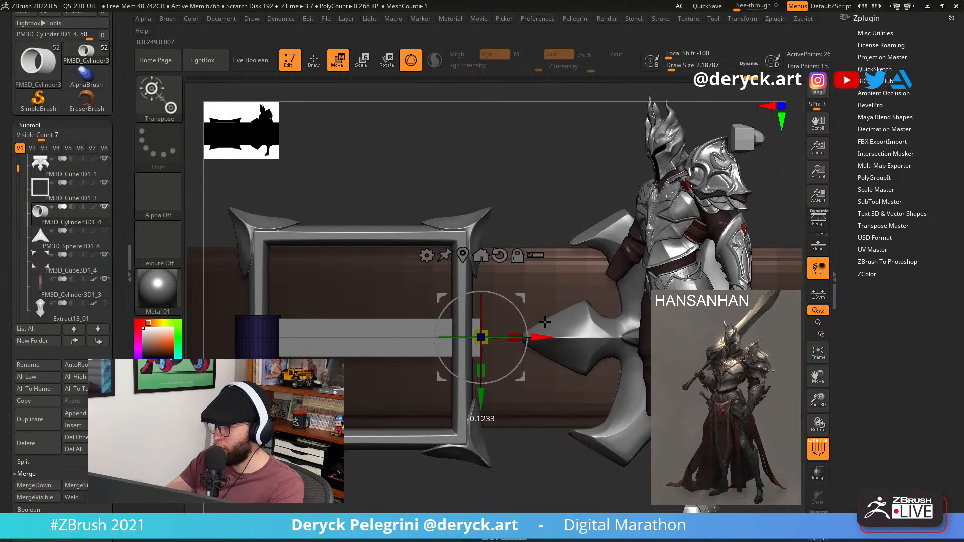
Examine how the lengthened arm sits against the buckle frame from the side, and isolate the sleeve part.
drag(438, 478, 391, 310)
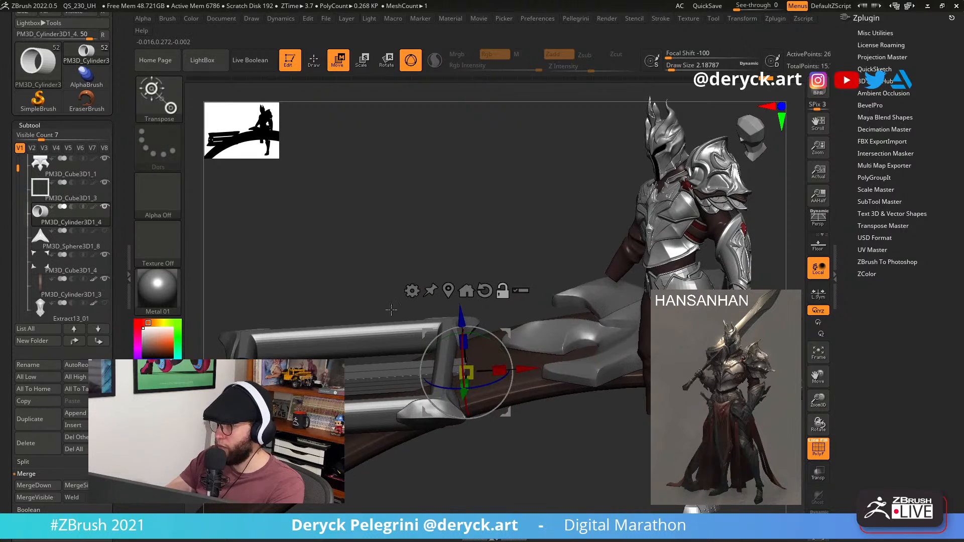
shift+drag(332, 286, 321, 316)
click(311, 279)
drag(294, 284, 317, 275)
mouse_move(281, 401)
alt+mouse_down()
mouse_move(251, 466)
mouse_move(419, 454)
mouse_move(468, 419)
mouse_move(430, 437)
mouse_move(552, 424)
alt+mouse_up()
key(q)
key(w)
key(q)
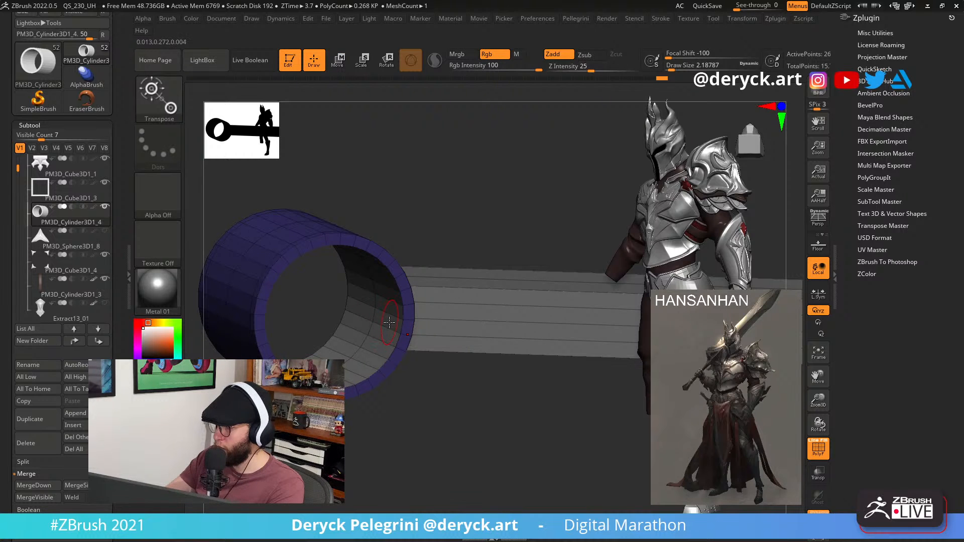
Try the ZModeler QMesh action on the faces inside the tube.
key(b)
key(z)
key(m)
key(space)
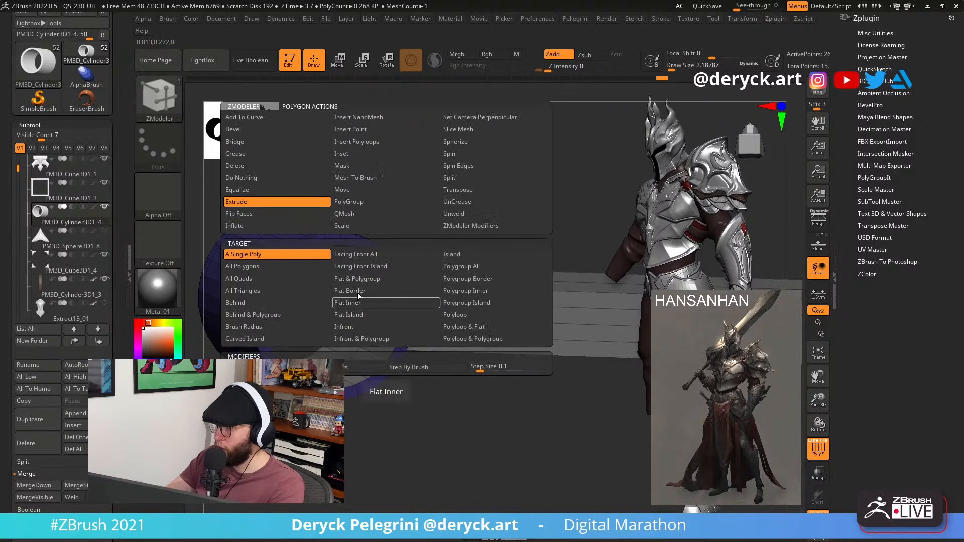
click(341, 214)
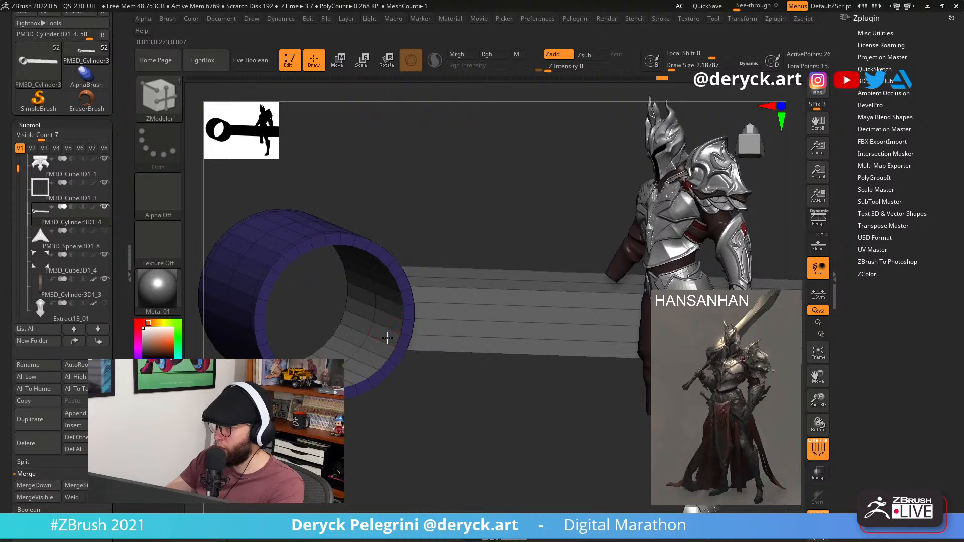
mouse_move(387, 338)
mouse_down()
mouse_move(416, 400)
mouse_move(415, 436)
mouse_move(402, 405)
mouse_move(291, 396)
mouse_up()
key(ctrl+z)
Assign the arm its own polygroup and show the surrounding buckle parts again.
mouse_move(432, 392)
shift+mouse_down()
mouse_move(450, 302)
mouse_move(338, 404)
mouse_move(304, 395)
mouse_move(332, 402)
mouse_move(312, 415)
mouse_move(557, 405)
shift+mouse_up()
key(ctrl+w)
ctrl+shift+click(361, 417)
shift+drag(378, 405, 318, 423)
key(alt+s)
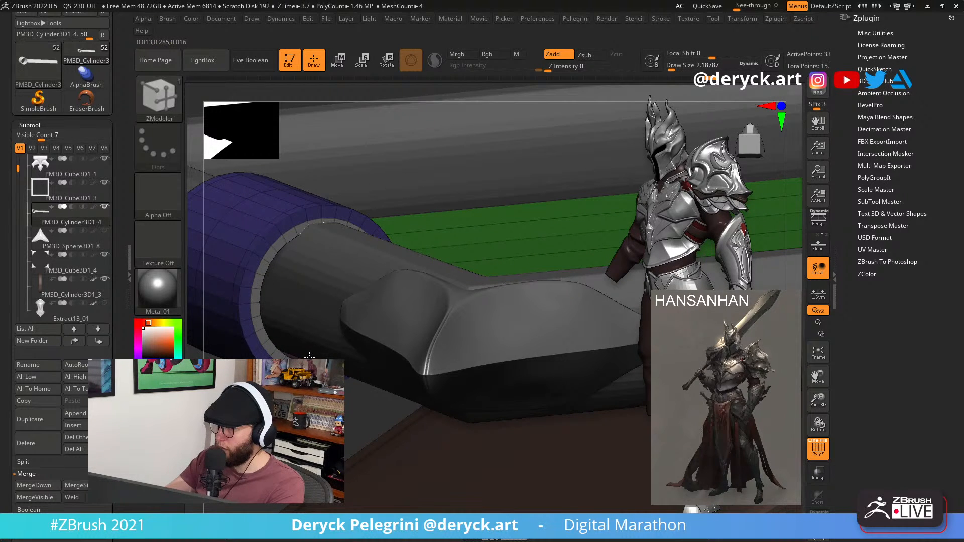
Set up the move gizmo at the arm's far end to position it against the buckle frame.
mouse_move(318, 423)
alt+mouse_down()
mouse_move(312, 402)
mouse_move(635, 411)
alt+mouse_up()
key(w)
drag(431, 381, 321, 369)
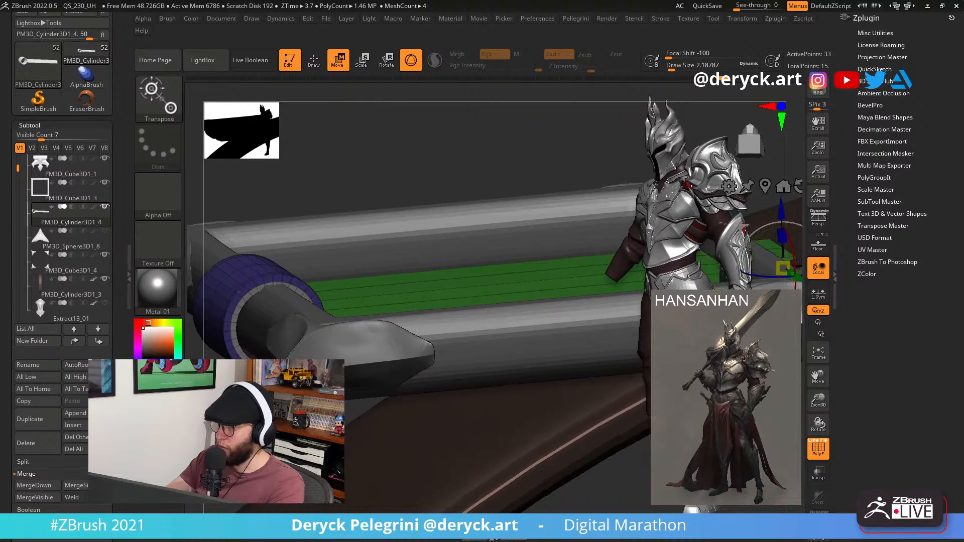
Centre the transform gizmo on the buckle prong and shift the prong slightly in height to line up with the square frame.
key(f)
alt+drag(426, 188, 461, 467)
click(449, 243)
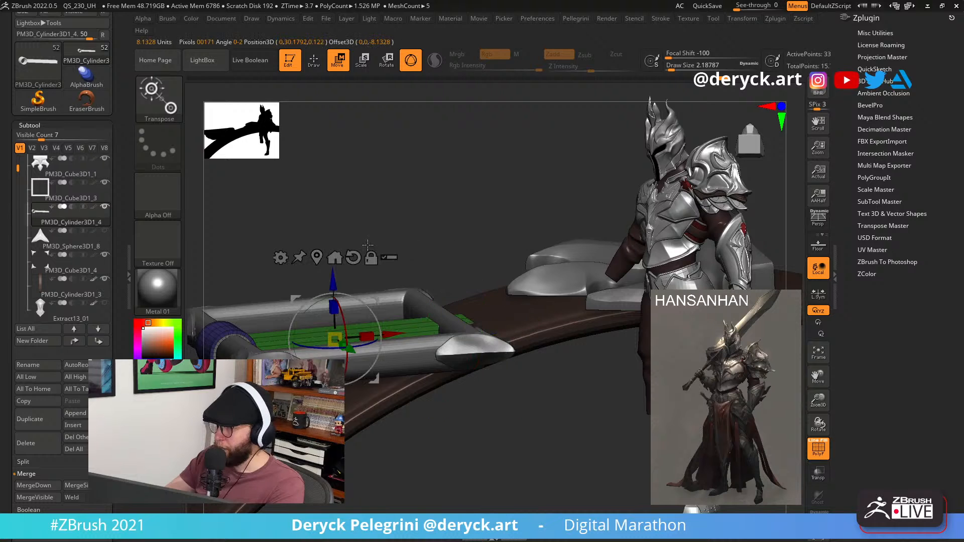
alt+drag(348, 218, 462, 218)
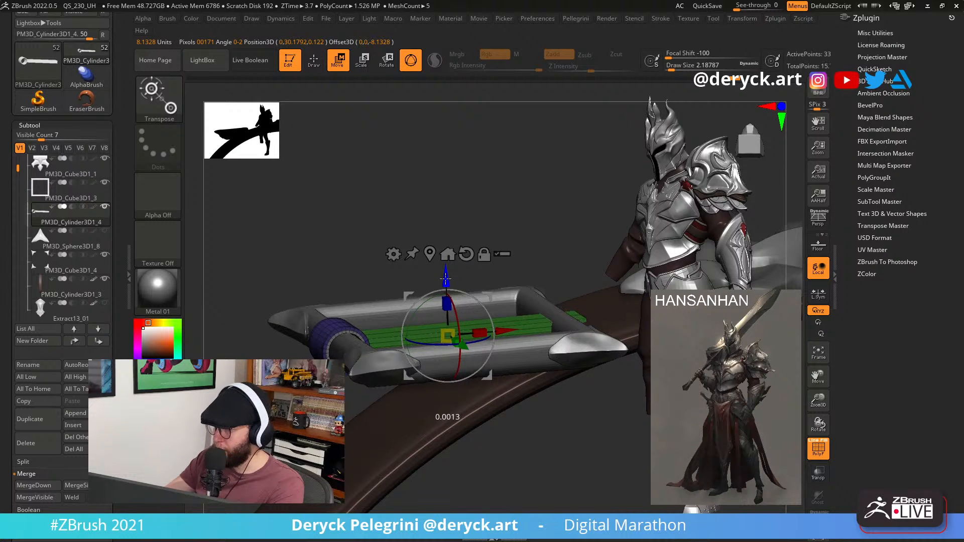
Isolate the buckle prong with Solo and show its polyframe.
key(q)
mouse_move(273, 247)
mouse_down()
mouse_move(252, 270)
mouse_move(264, 298)
mouse_move(278, 285)
mouse_up()
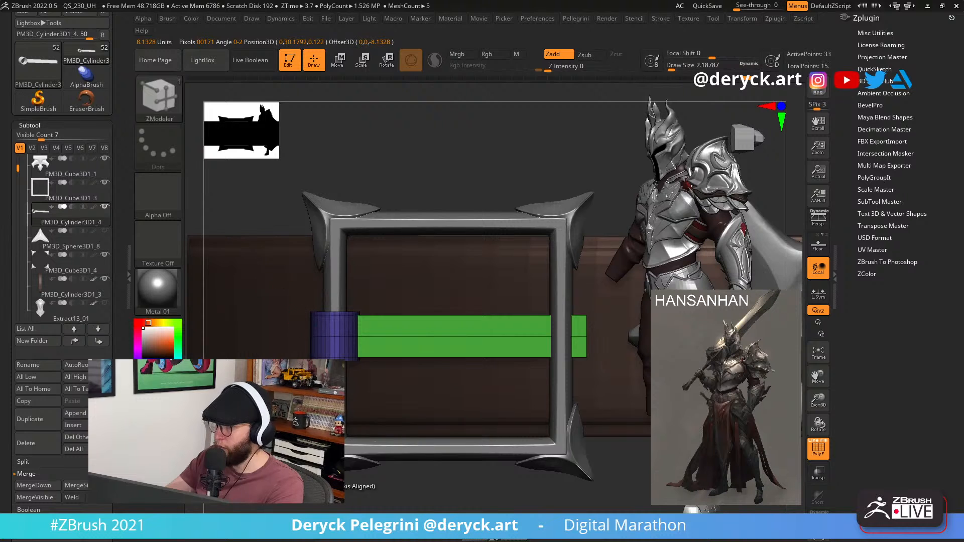
mouse_move(302, 477)
alt+mouse_down()
mouse_move(316, 464)
mouse_move(241, 455)
alt+mouse_up()
mouse_move(343, 492)
alt+mouse_down()
mouse_move(391, 475)
mouse_move(439, 484)
mouse_move(403, 475)
mouse_move(387, 457)
mouse_move(407, 440)
mouse_move(377, 412)
mouse_move(401, 401)
alt+mouse_up()
key(alt+s)
key(shift+f)
key(shift+f)
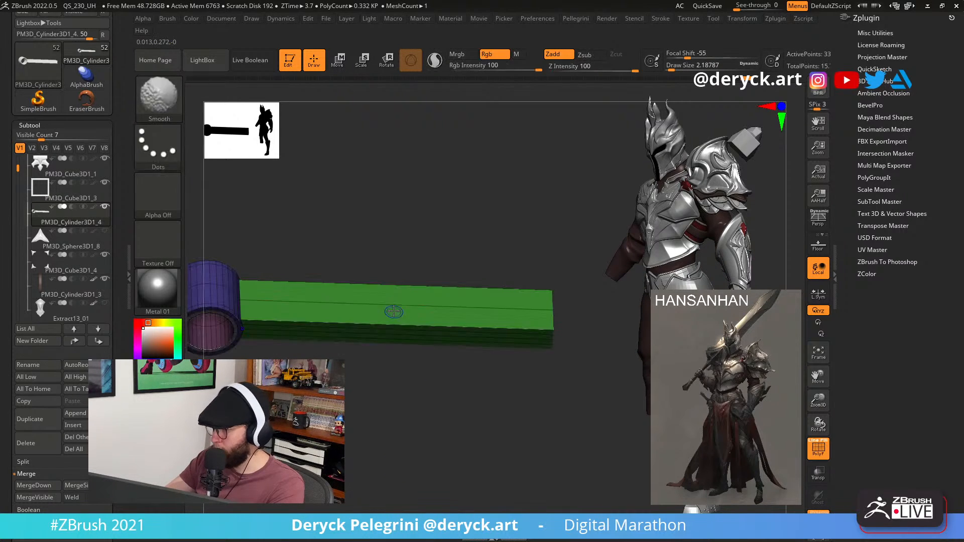
Use ZModeler to insert multiple edge loops that divide the prong's flat bar lengthwise into four sections.
key(b)
key(z)
key(m)
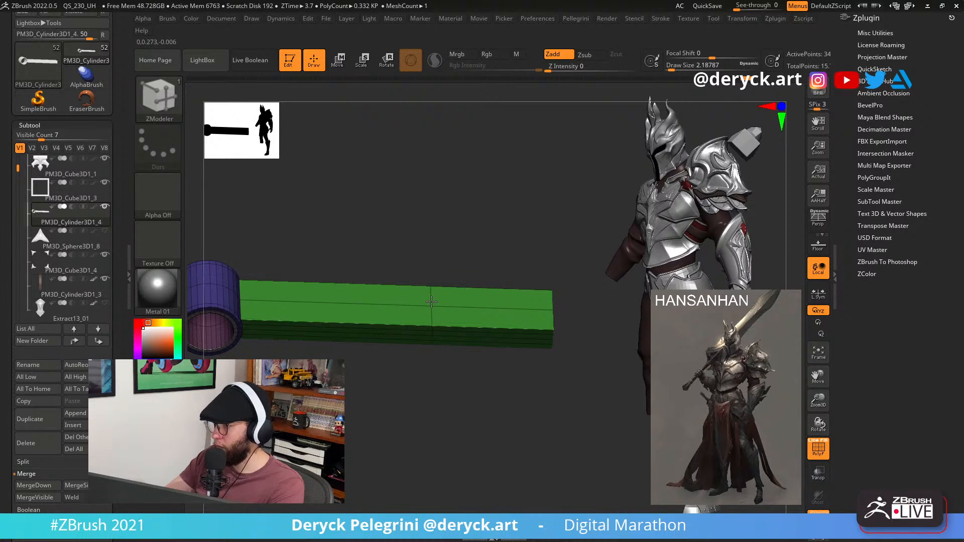
alt+drag(427, 369, 340, 380)
key(ctrl+z)
key(space)
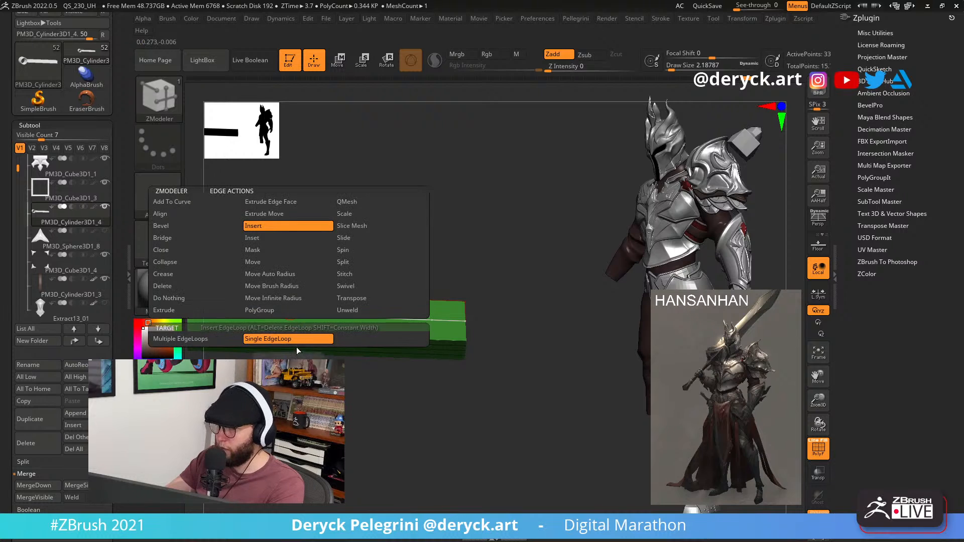
click(200, 341)
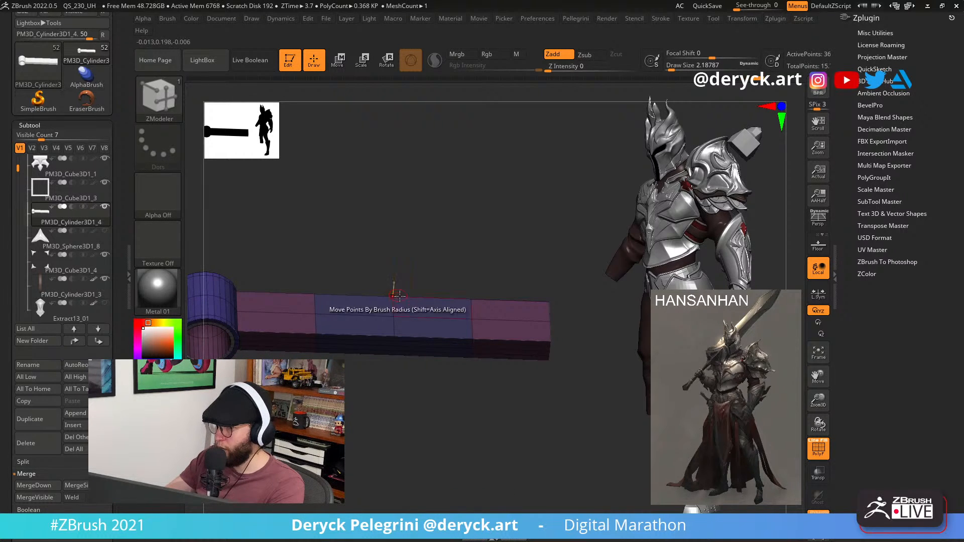
Mask the prong's hinge side and raise the two end sections so the bar bends up over the buckle frame.
drag(382, 442, 363, 424)
key(alt+s)
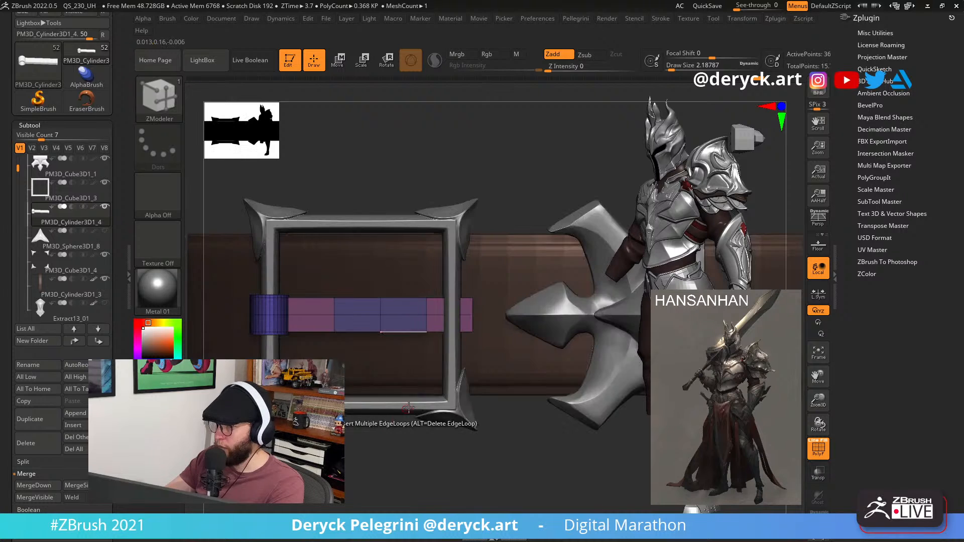
key(shift+f)
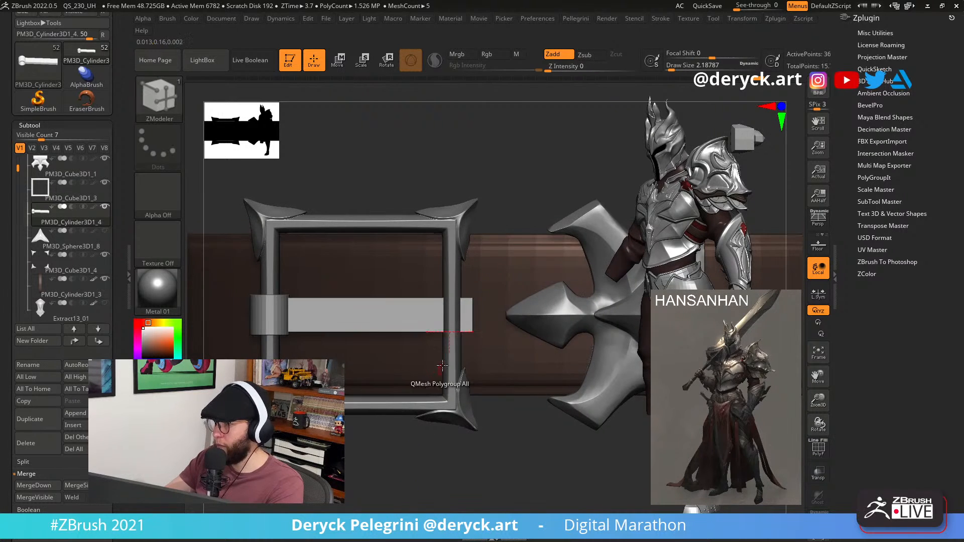
key(alt+s)
drag(428, 448, 435, 392)
key(shift+f)
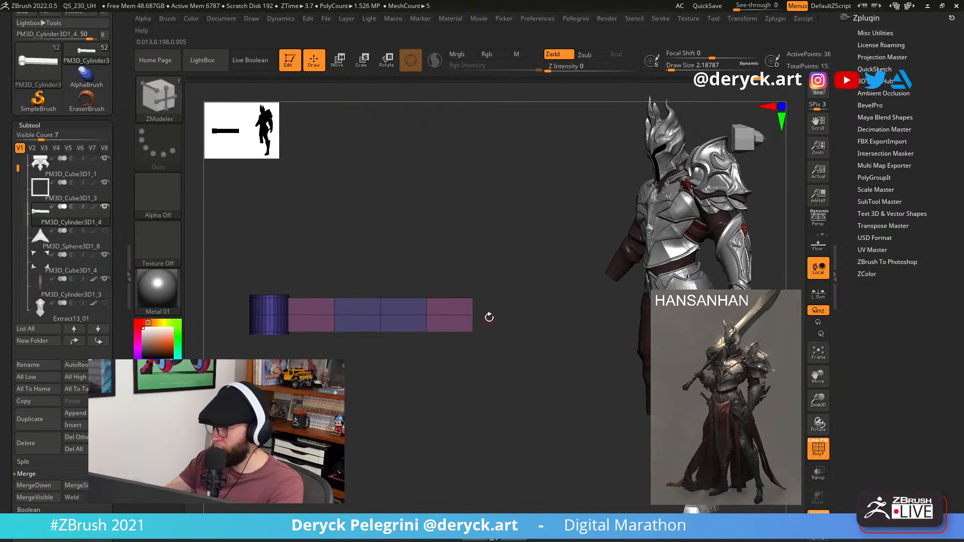
key(ctrl)
ctrl+drag(432, 267, 436, 266)
ctrl+click(449, 404)
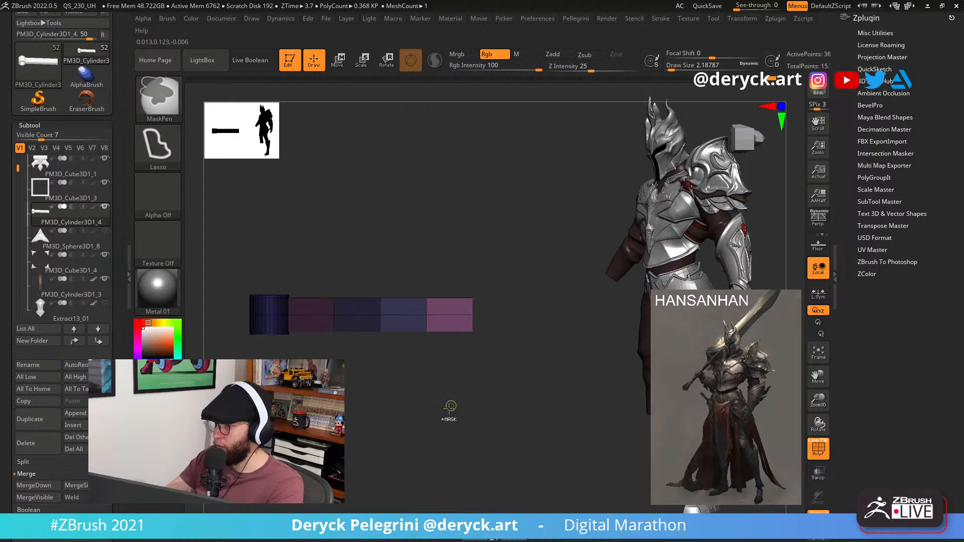
key(w)
shift+drag(409, 453, 409, 383)
key(alt+s)
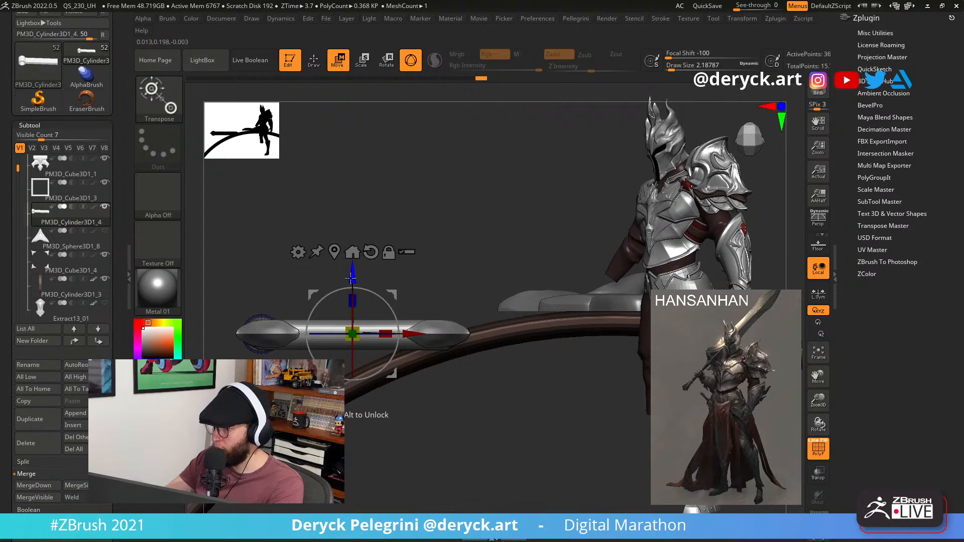
drag(353, 279, 298, 286)
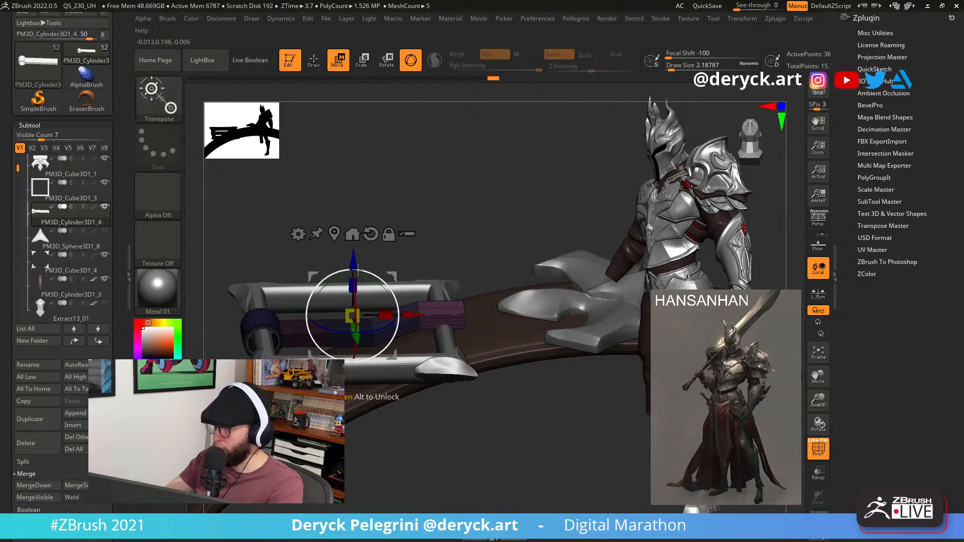
mouse_move(358, 268)
mouse_down()
mouse_move(303, 234)
mouse_move(344, 356)
mouse_up()
Mask everything except the prong's end edge and scale its width down to taper the tip, then clear the mask.
key(q)
mouse_move(358, 427)
alt+mouse_down()
mouse_move(359, 451)
mouse_move(372, 428)
alt+mouse_up()
key(ctrl+shift+s)
ctrl+drag(436, 303, 404, 376)
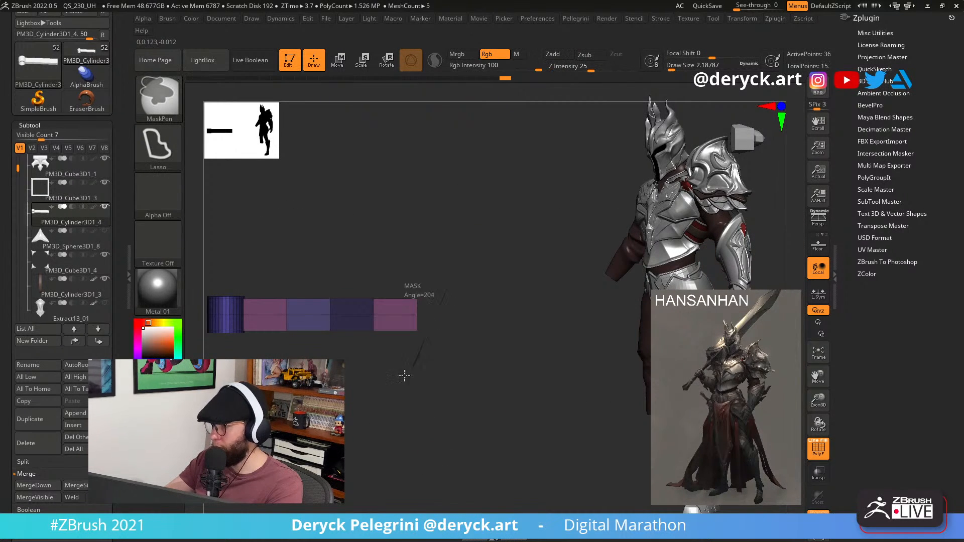
ctrl+drag(394, 300, 395, 301)
key(w)
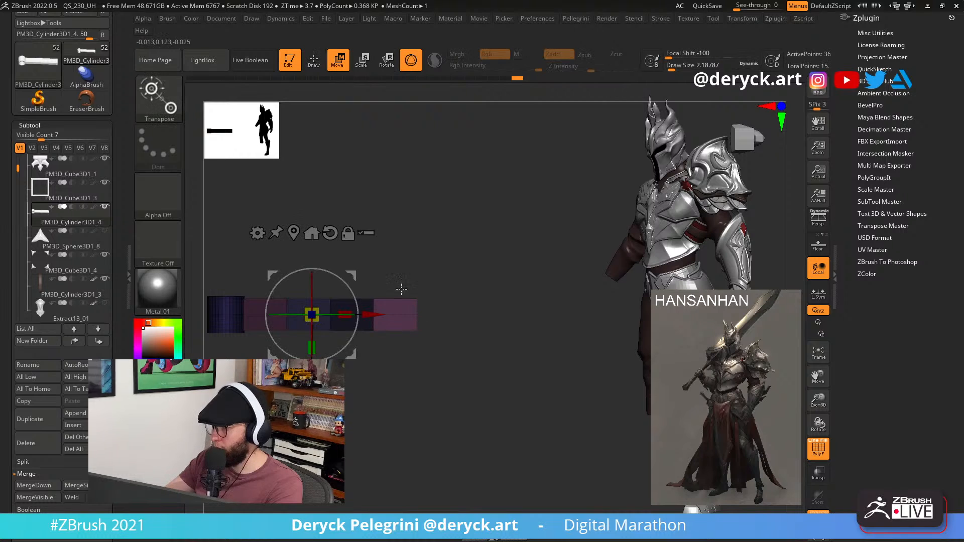
click(294, 231)
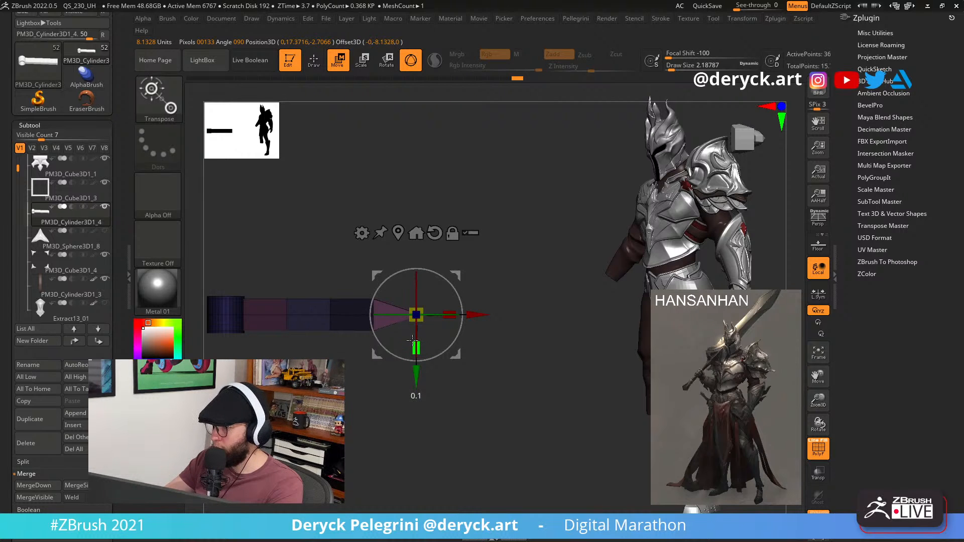
drag(416, 344, 415, 343)
key(q)
ctrl+drag(357, 396, 357, 412)
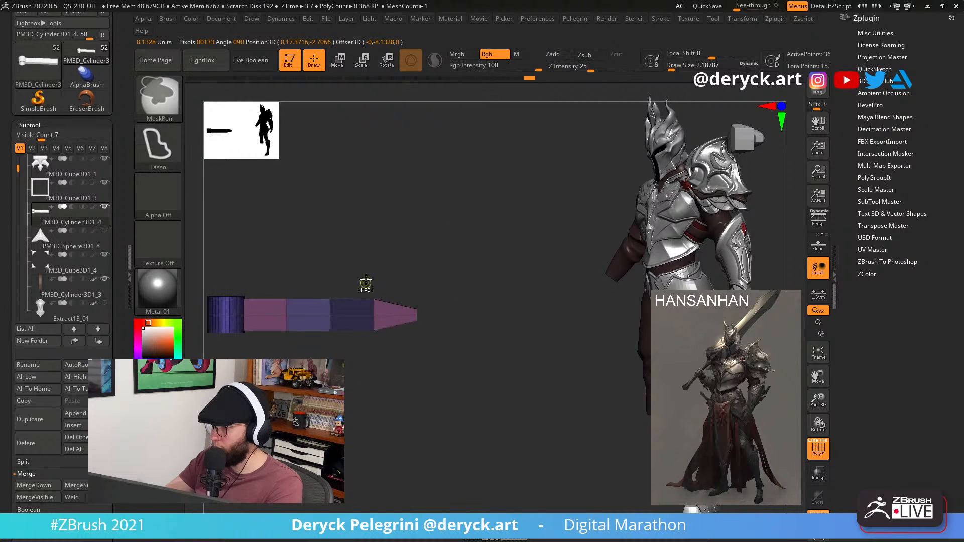
Isolate the edge loop before the tip section with a mask and narrow its width slightly, then clear the mask.
ctrl+drag(384, 298, 362, 300)
key(w)
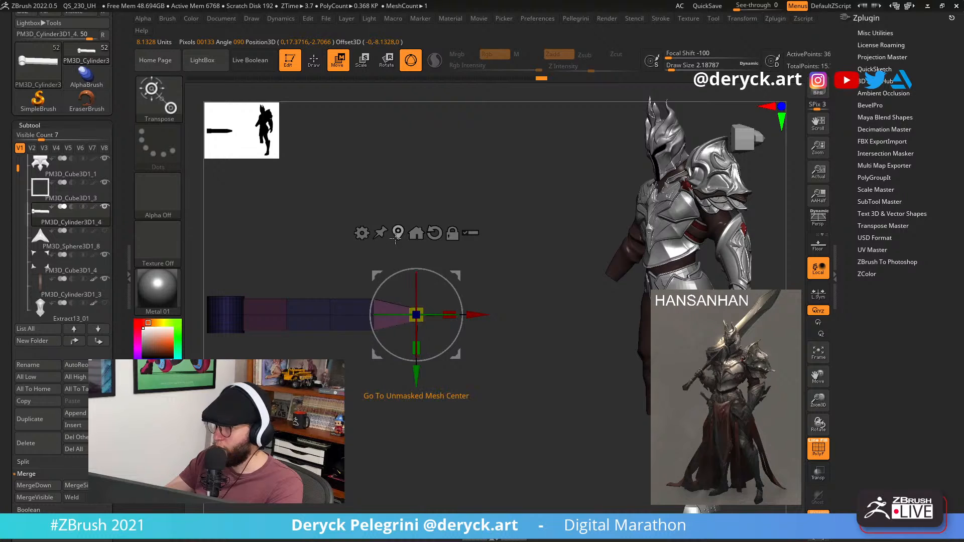
click(396, 234)
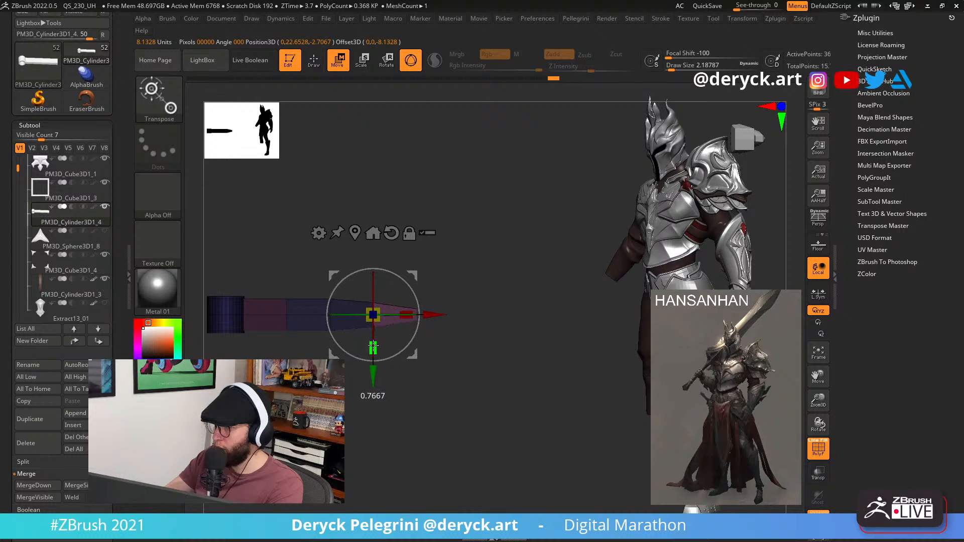
drag(373, 347, 373, 345)
key(q)
mouse_move(373, 394)
ctrl+mouse_down()
mouse_move(374, 410)
mouse_move(409, 402)
mouse_move(410, 422)
ctrl+mouse_up()
Narrow the prong's middle edge loop with an inverted mask so the bar pinches slightly halfway, then clear the mask.
mouse_move(390, 271)
ctrl+mouse_down()
mouse_move(427, 320)
mouse_move(421, 292)
ctrl+mouse_up()
ctrl+click(355, 269)
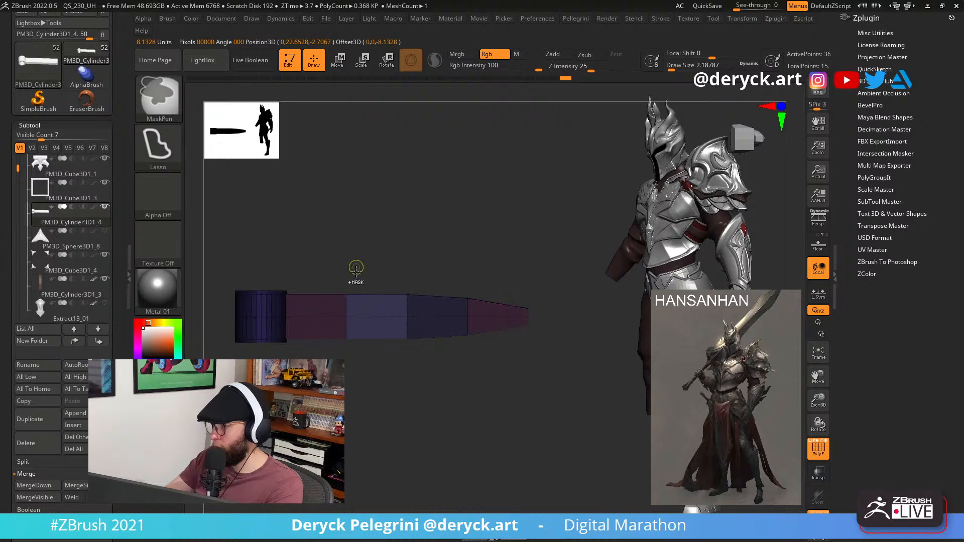
key(w)
click(449, 232)
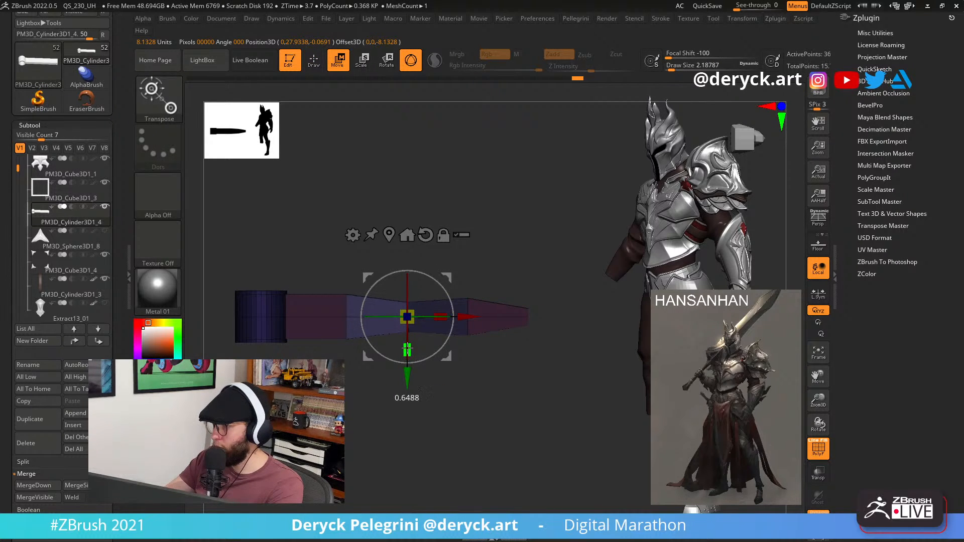
drag(407, 350, 407, 349)
key(q)
ctrl+drag(408, 387, 411, 404)
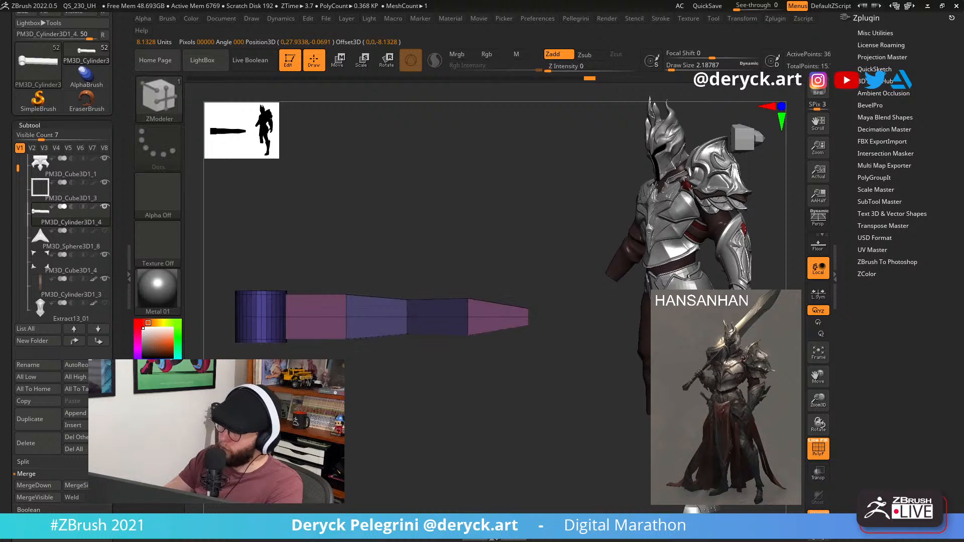
From the side view, mask all but the prong's end edge and reduce the tip's thickness, then clear the mask.
key(alt+shift+s)
mouse_move(357, 486)
mouse_down()
mouse_move(351, 399)
mouse_move(317, 427)
mouse_move(334, 405)
mouse_move(374, 462)
mouse_move(475, 456)
mouse_move(432, 378)
mouse_move(334, 331)
mouse_move(447, 388)
mouse_up()
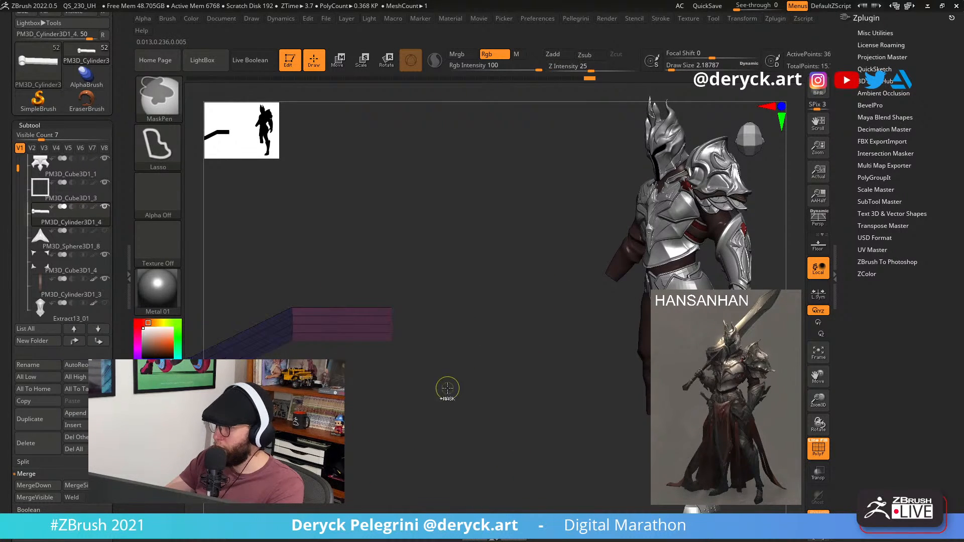
key(w)
mouse_move(286, 259)
alt+mouse_down()
mouse_move(381, 258)
mouse_move(297, 248)
alt+mouse_up()
click(268, 290)
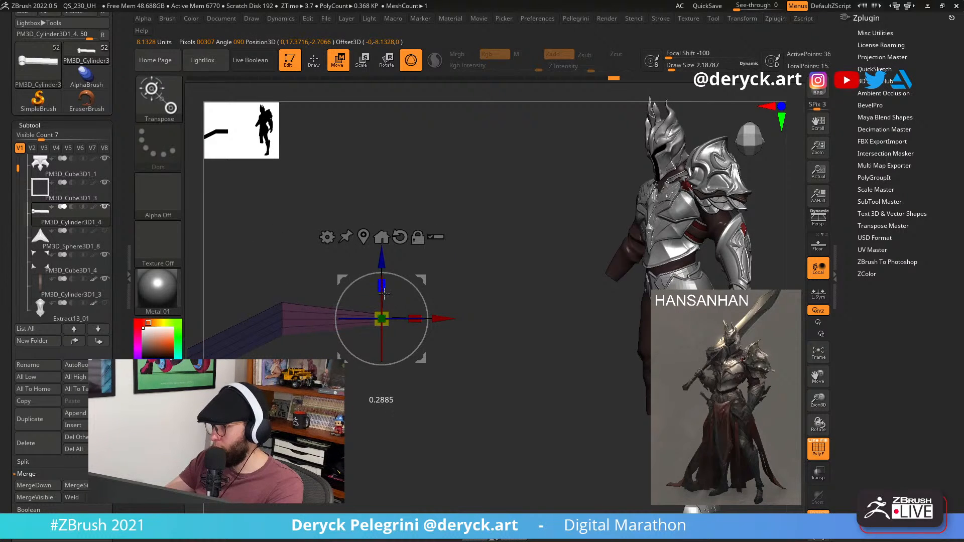
key(q)
ctrl+drag(379, 374, 383, 394)
alt+drag(261, 301, 325, 311)
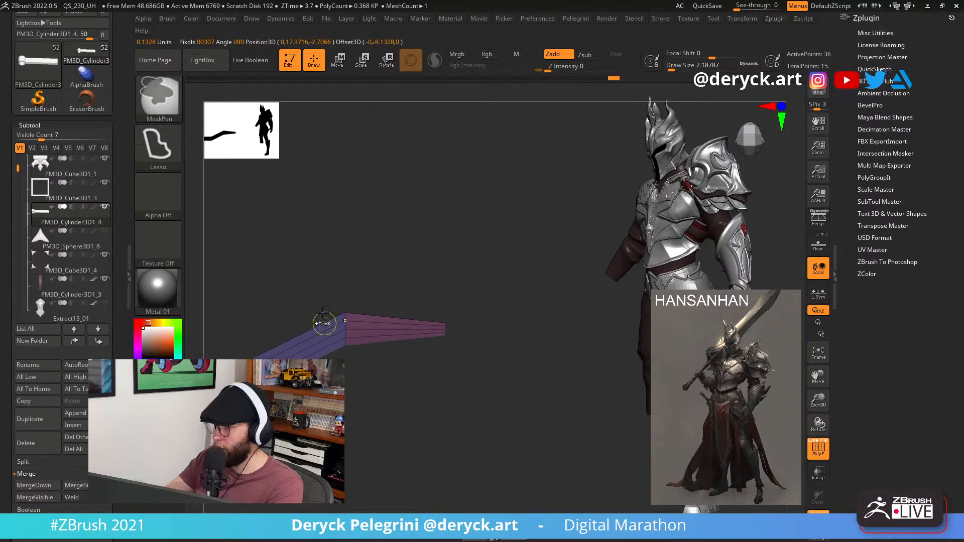
ctrl+drag(378, 370, 305, 281)
key(w)
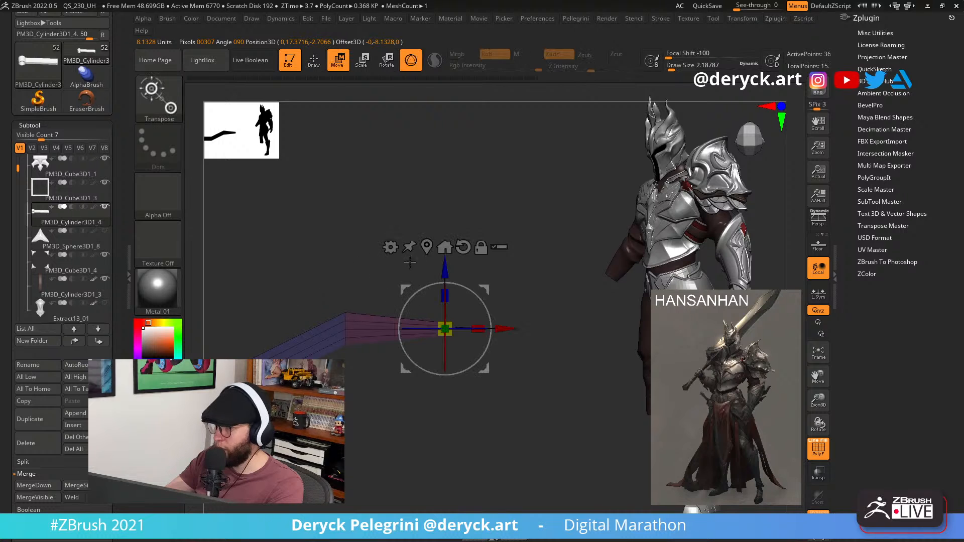
key(q)
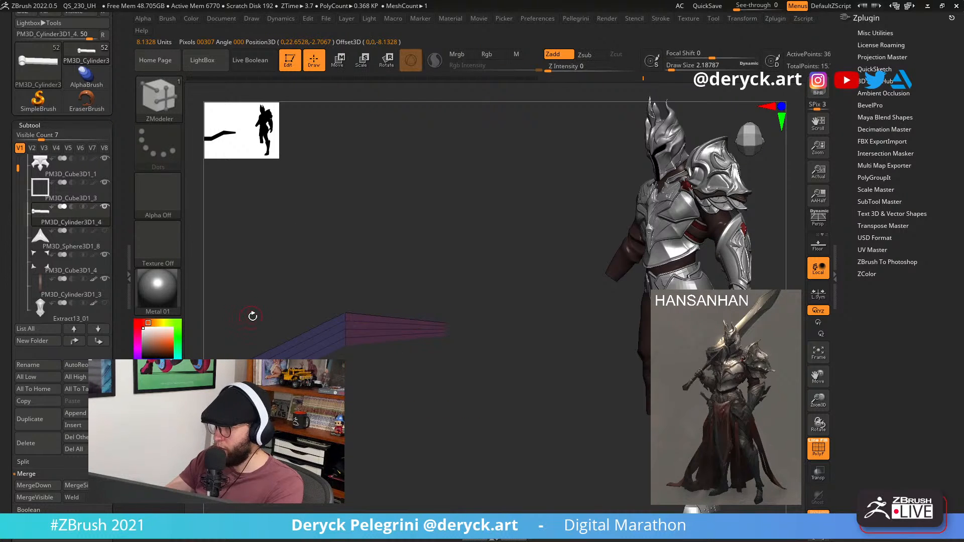
mouse_move(353, 298)
mouse_down()
mouse_move(323, 338)
mouse_move(308, 323)
mouse_move(314, 312)
mouse_move(345, 420)
mouse_up()
key(w)
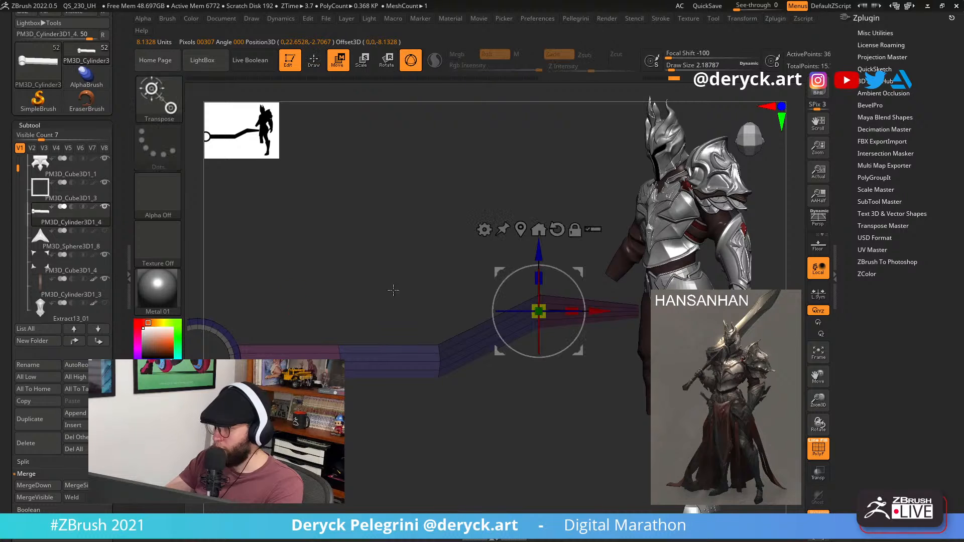
click(339, 360)
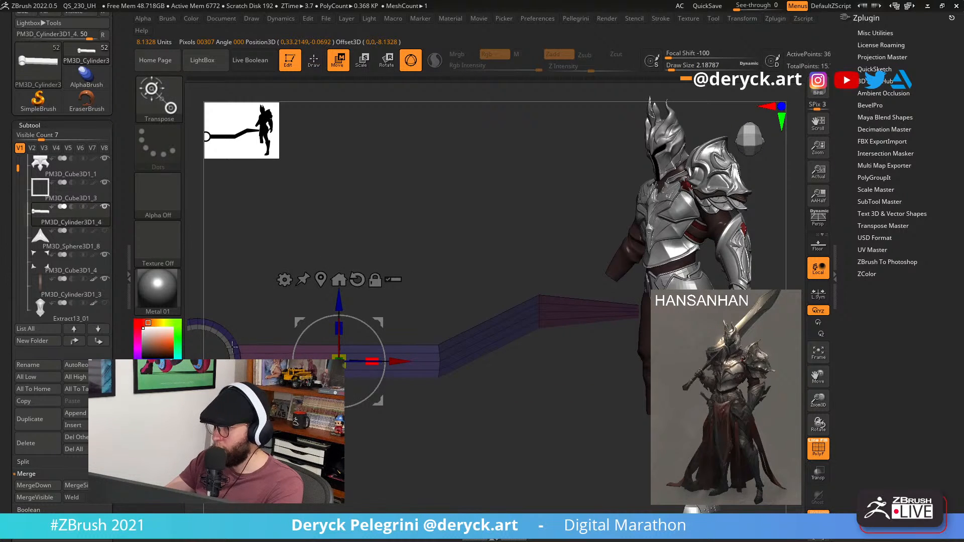
key(q)
key(ctrl+z)
key(ctrl+z)
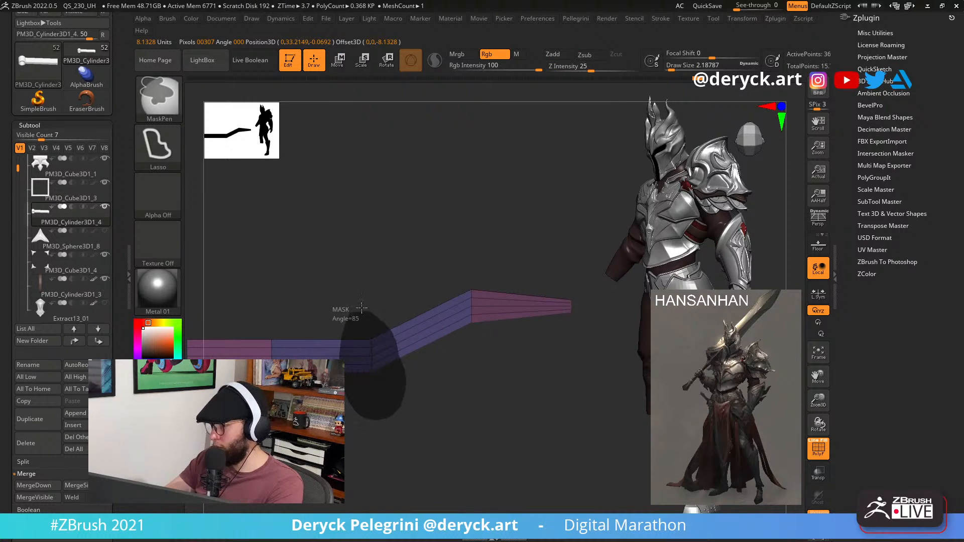
key(w)
click(384, 338)
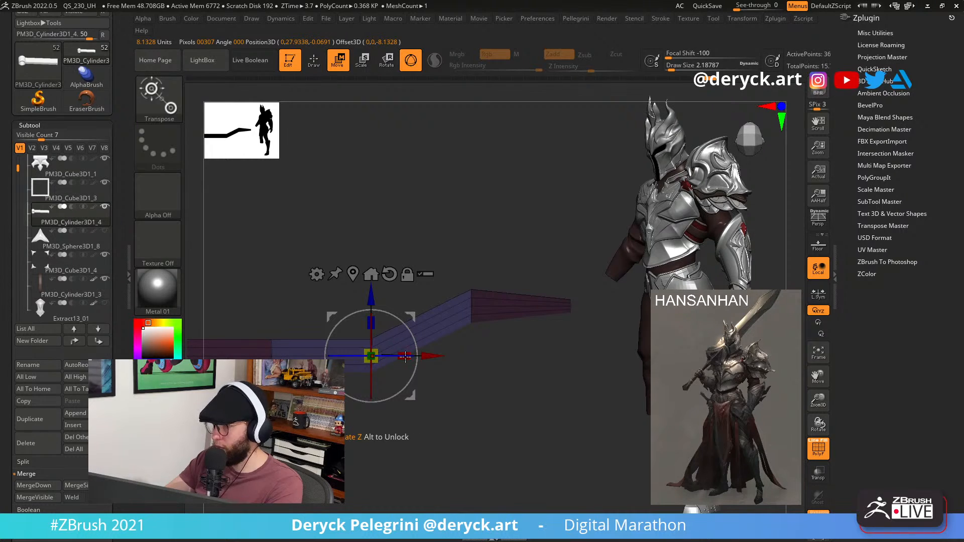
key(q)
mouse_move(269, 333)
mouse_down()
mouse_move(334, 282)
mouse_move(319, 297)
mouse_up()
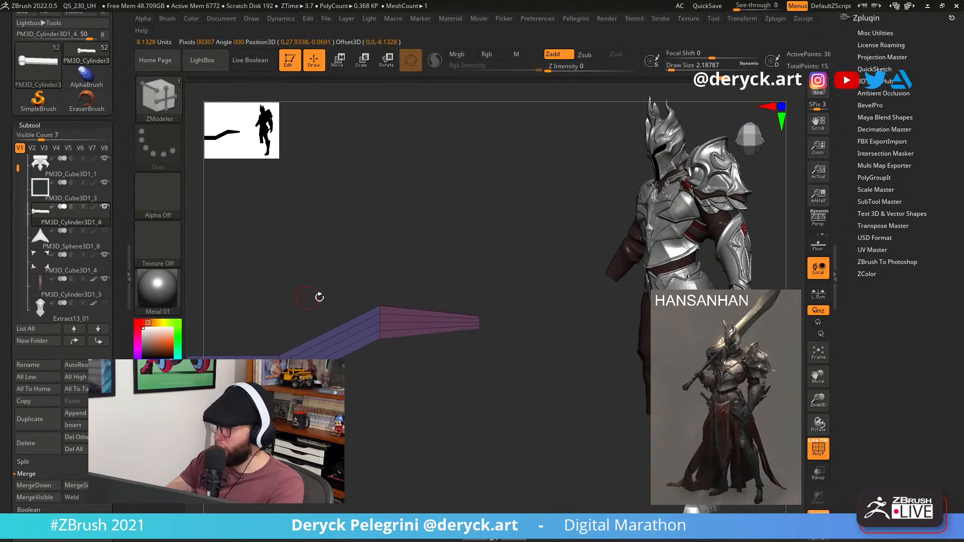
Mask around the prong's upper bend and scale that edge loop down to thin it.
key(ctrl)
ctrl+drag(405, 293, 402, 291)
key(w)
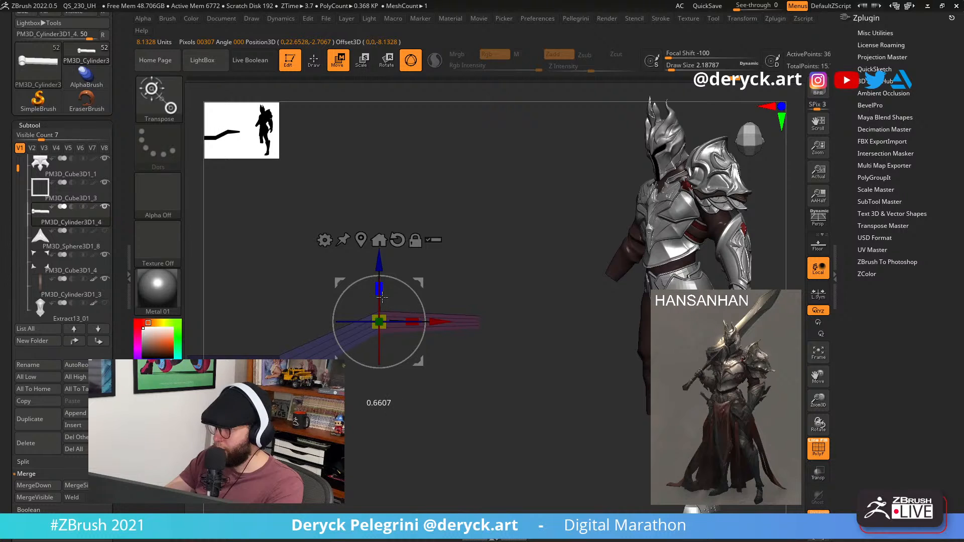
key(q)
Mask everything except the prong's lower bend and thin that edge loop slightly in the side view.
mouse_move(295, 294)
mouse_down()
mouse_move(286, 300)
mouse_move(383, 402)
mouse_move(394, 351)
mouse_up()
key(ctrl)
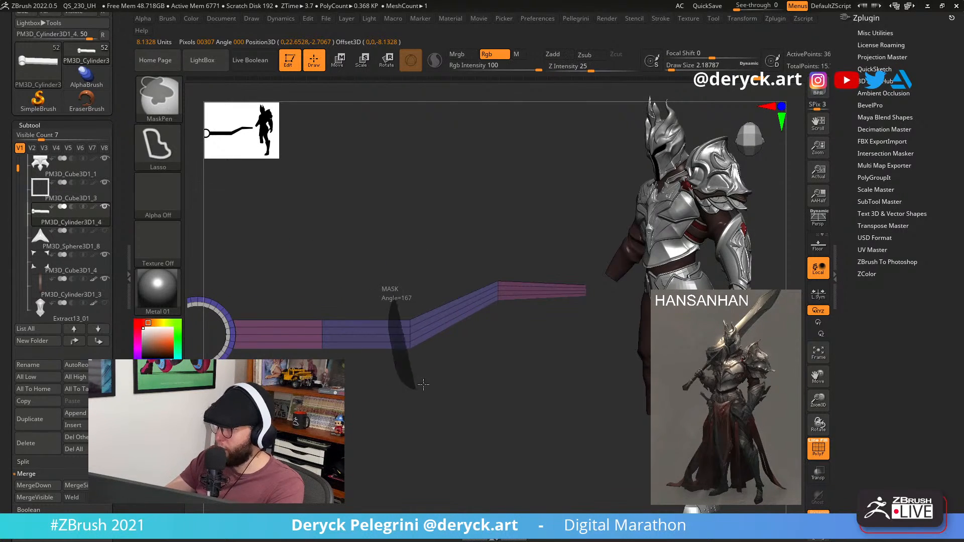
key(w)
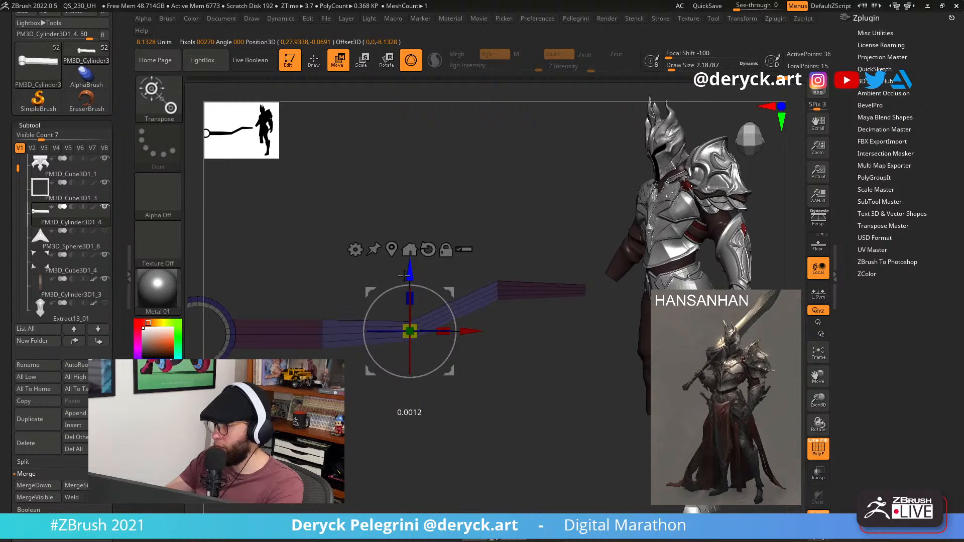
key(q)
Examine the smoothed prong against the square frame and belt from the front and at an angle.
drag(334, 273, 341, 329)
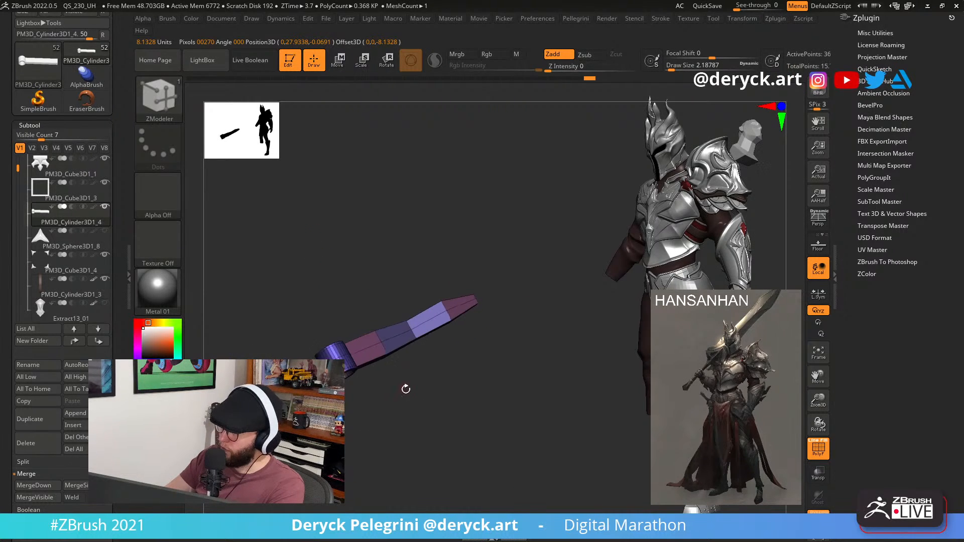
shift+drag(406, 389, 410, 433)
drag(364, 474, 365, 457)
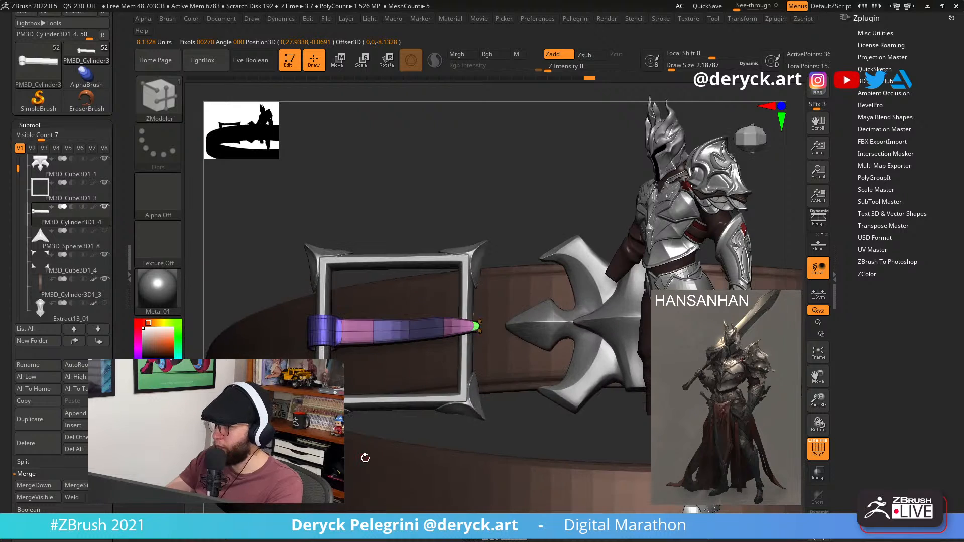
shift+drag(431, 430, 442, 430)
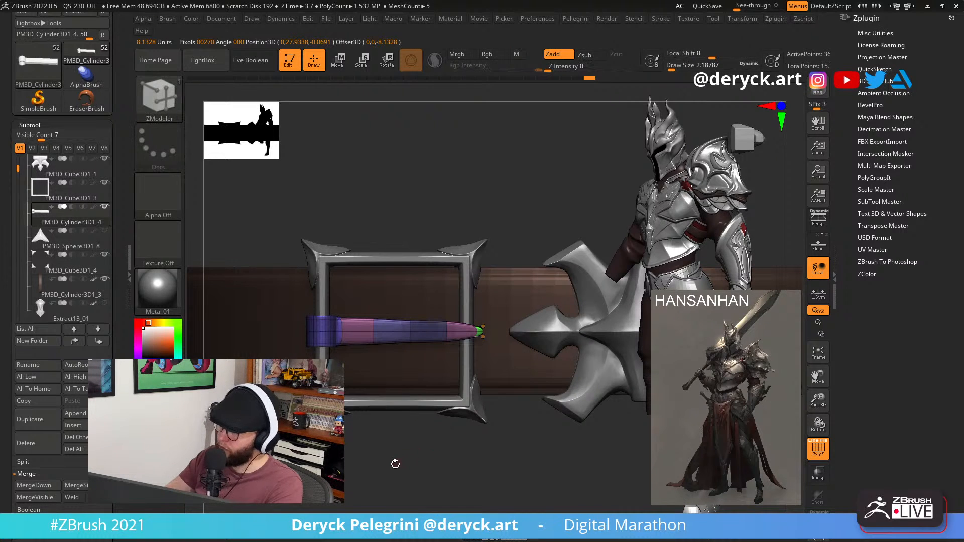
drag(397, 471, 329, 268)
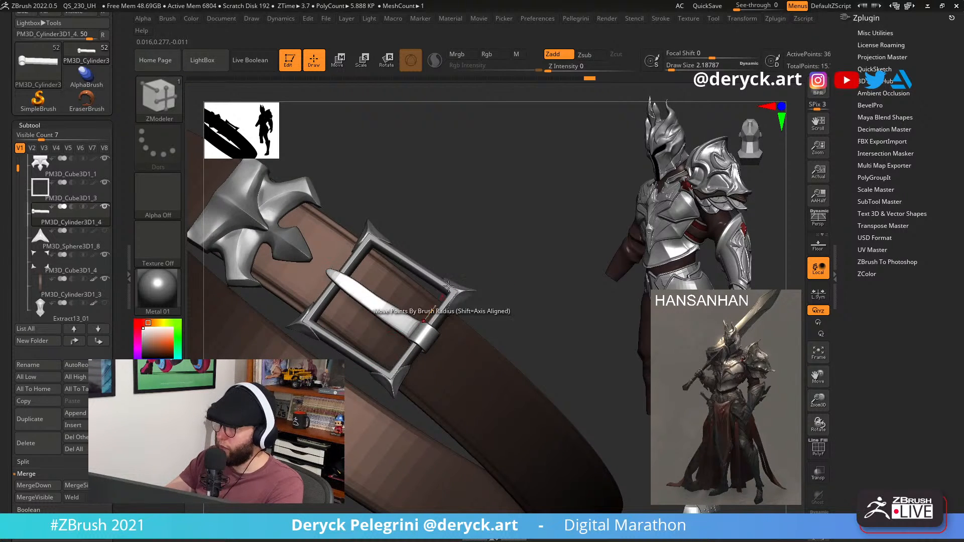
shift+right_drag(449, 286, 458, 289)
key(shift+d)
Isolate the prong and insert supporting edge loops next to its upper and lower bends to sharpen them.
ctrl+right_drag(390, 387, 390, 474)
key(shift+f)
key(alt+s)
ctrl+right_drag(366, 368, 417, 517)
key(ctrl+z)
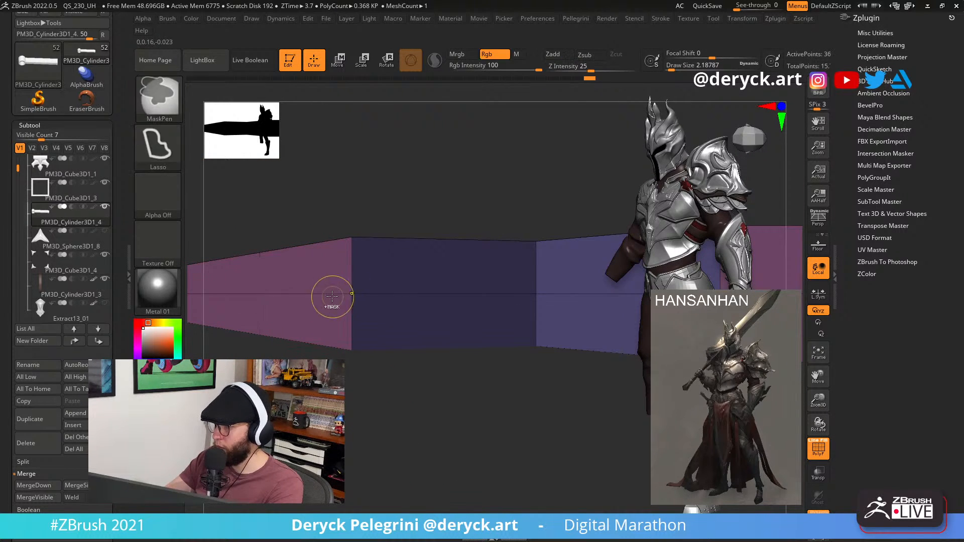
key(space)
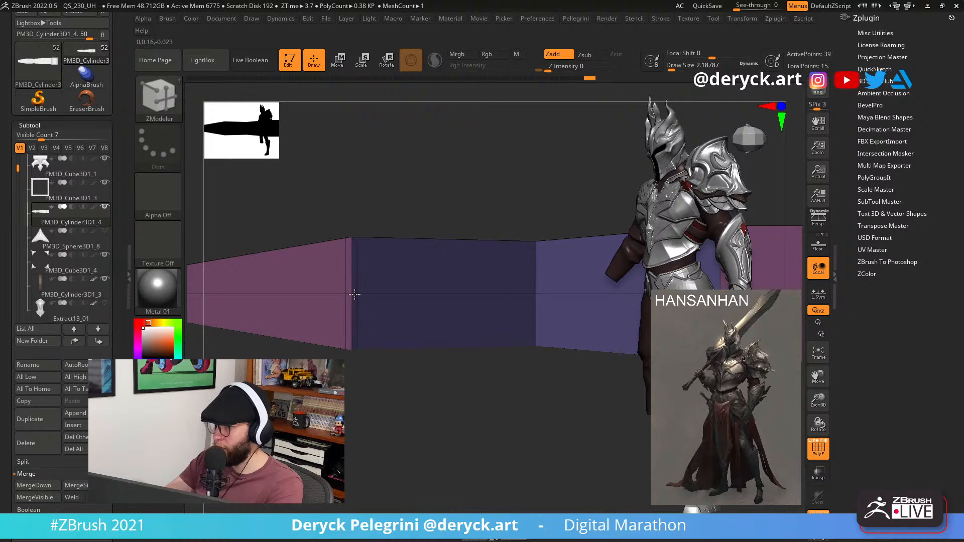
key(d)
ctrl+right_drag(387, 417, 357, 389)
key(shift+d)
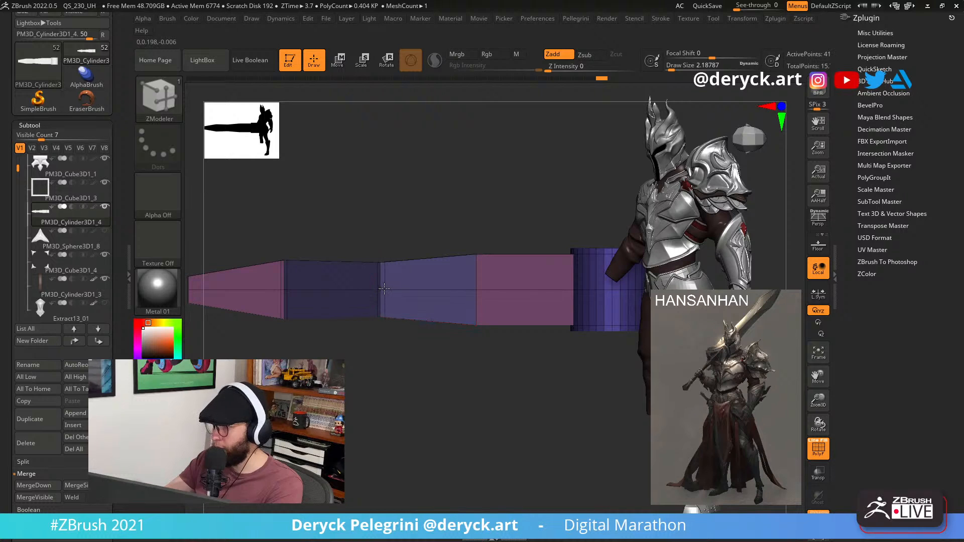
key(d)
ctrl+right_drag(375, 396, 291, 362)
Inspect the sharpened bends in the smooth preview, both isolated and in place over the buckle frame.
key(shift+f)
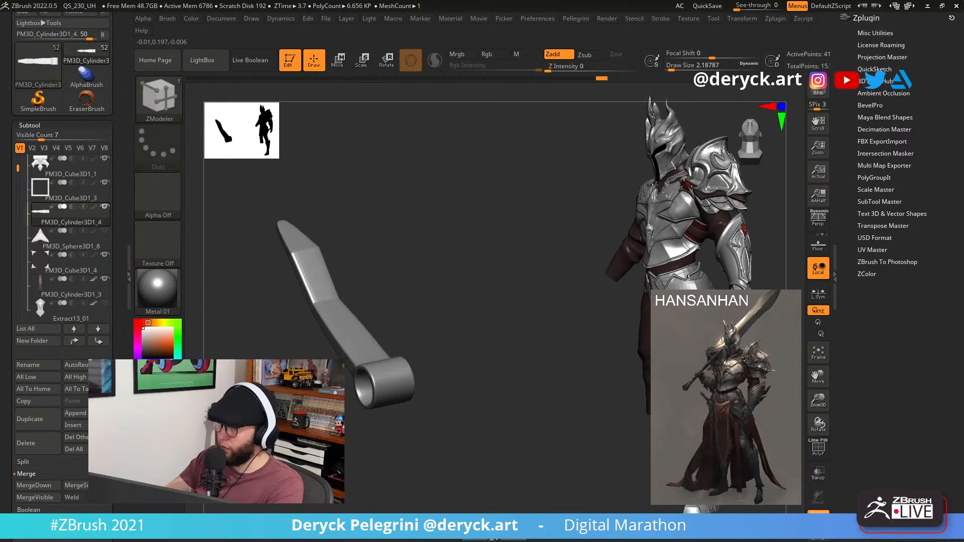
right_drag(232, 302, 284, 290)
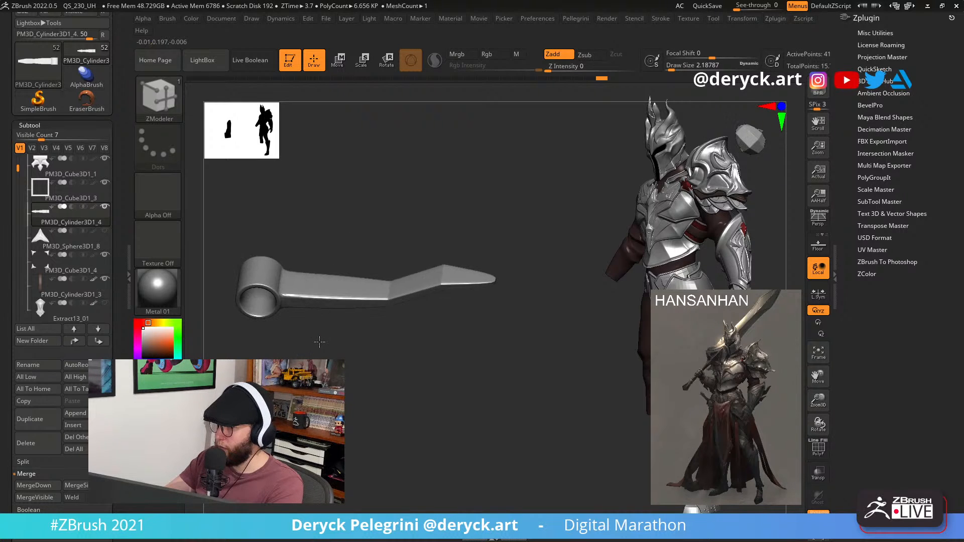
ctrl+right_drag(322, 336, 311, 318)
key(alt+s)
shift+right_drag(491, 375, 494, 402)
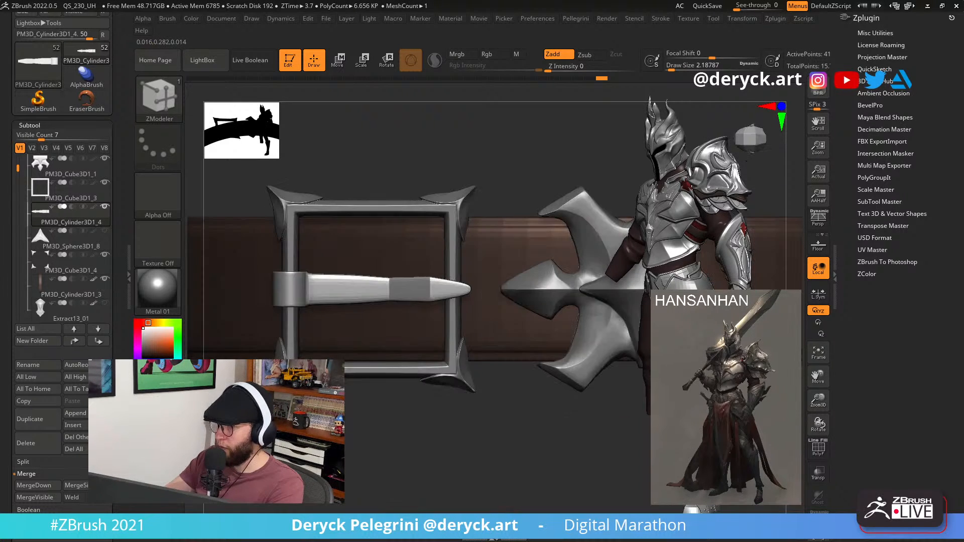
right_drag(359, 419, 321, 419)
key(shift+f)
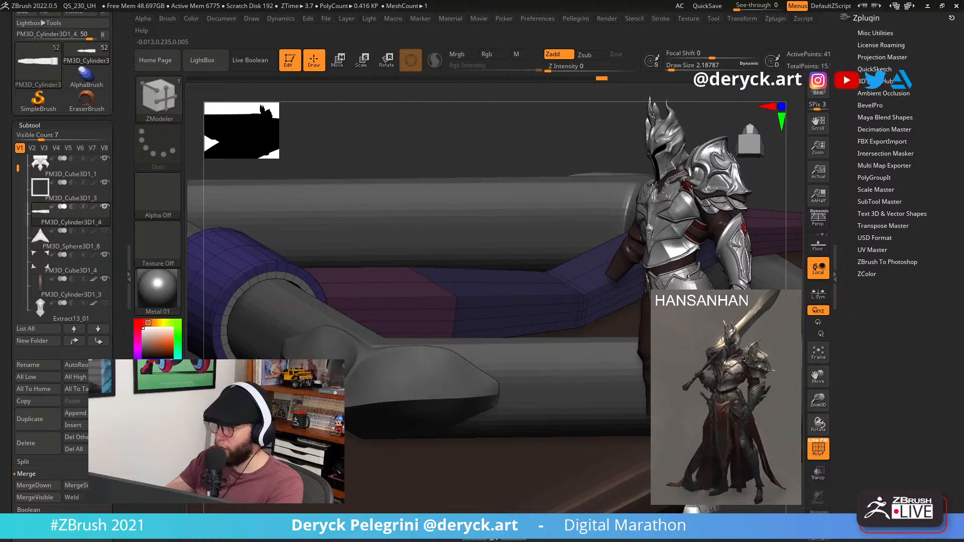
right_drag(402, 351, 351, 412)
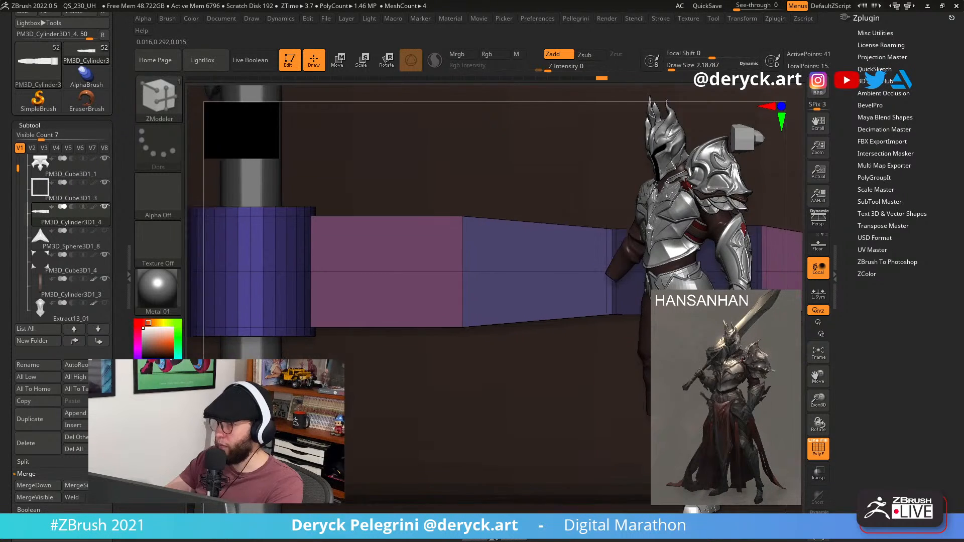
ctrl+right_drag(354, 492, 193, 442)
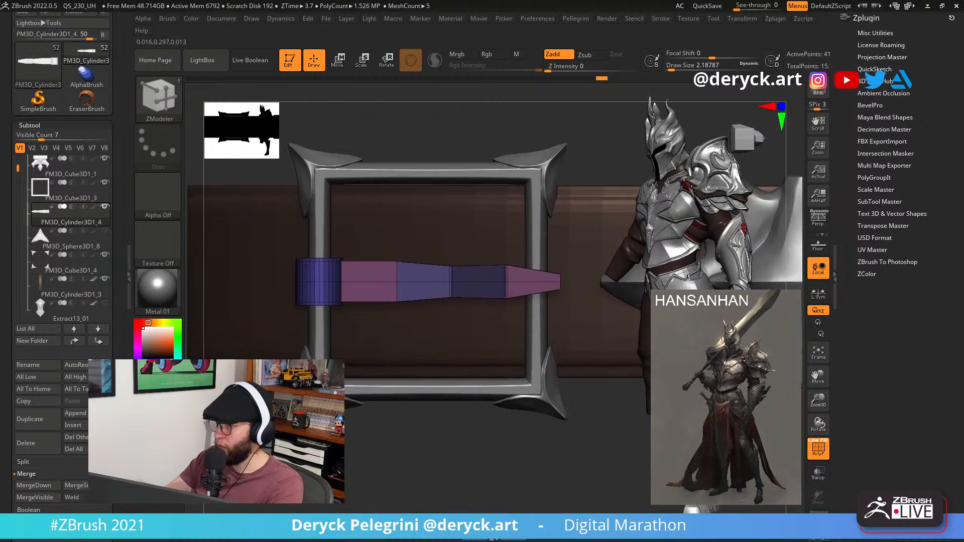
alt+right_drag(481, 422, 427, 425)
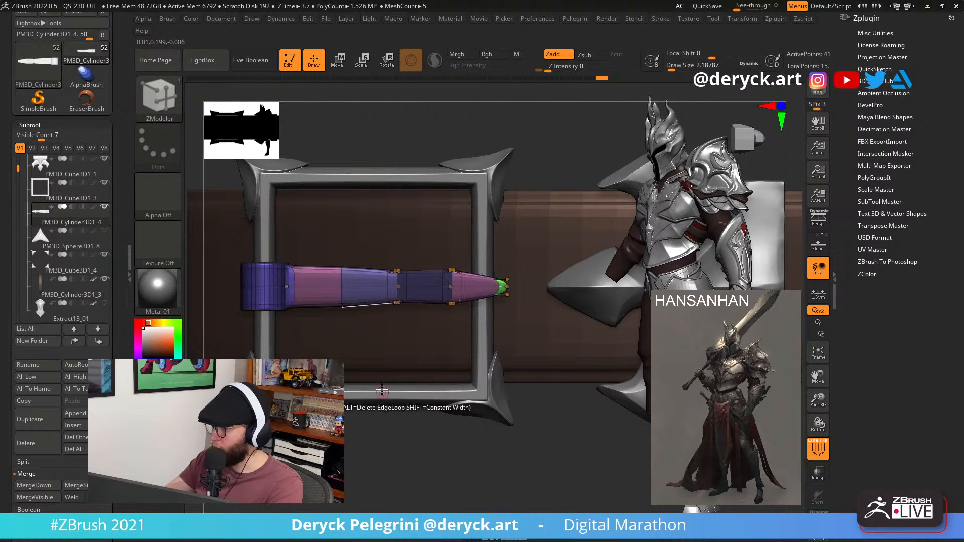
key(shift+f)
key(d)
right_drag(370, 450, 363, 359)
key(alt+s)
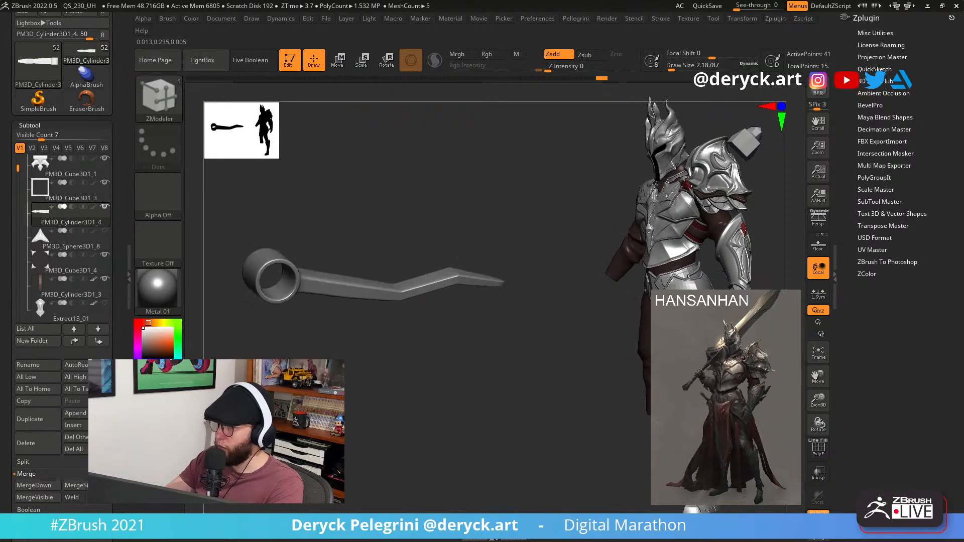
Insert supporting edge loops around the barrel beside the prong's base and across the bar next to the barrel.
right_drag(421, 401, 467, 504)
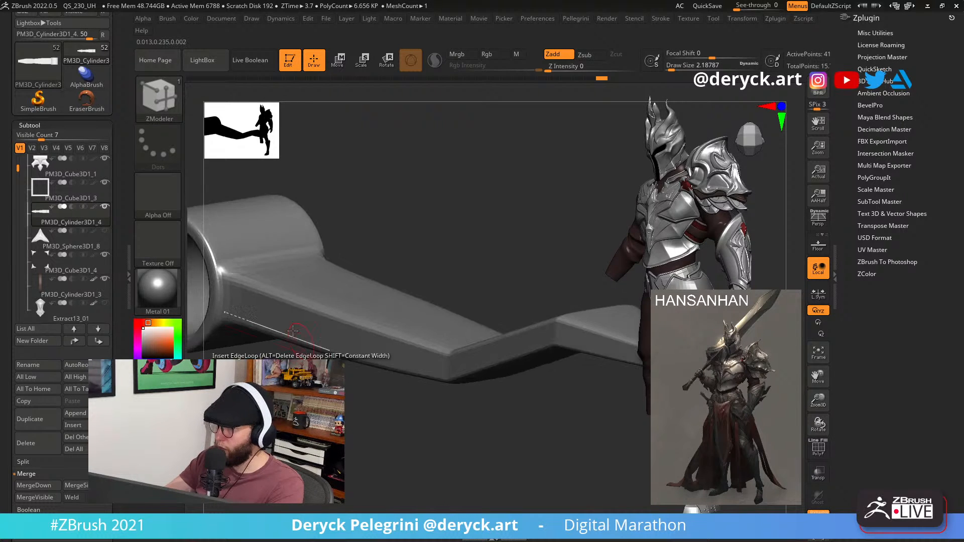
alt+right_drag(299, 405, 524, 470)
right_drag(525, 470, 361, 494)
right_drag(352, 452, 326, 450)
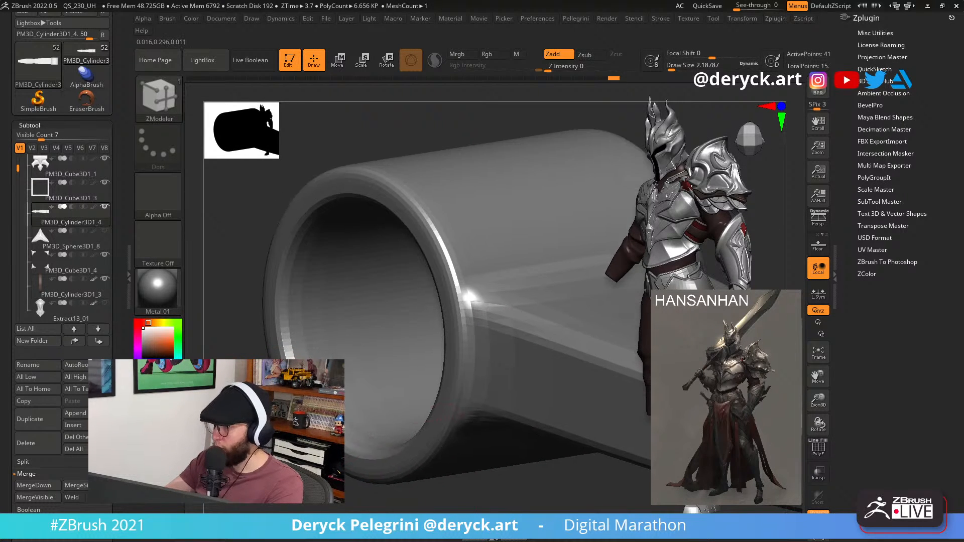
key(shift+d)
right_drag(296, 412, 256, 412)
key(shift+f)
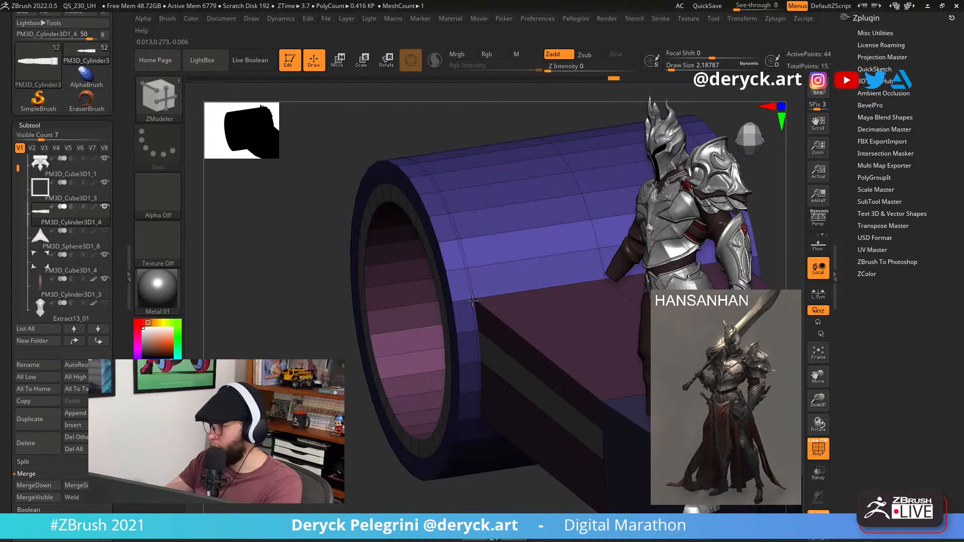
right_drag(281, 302, 327, 301)
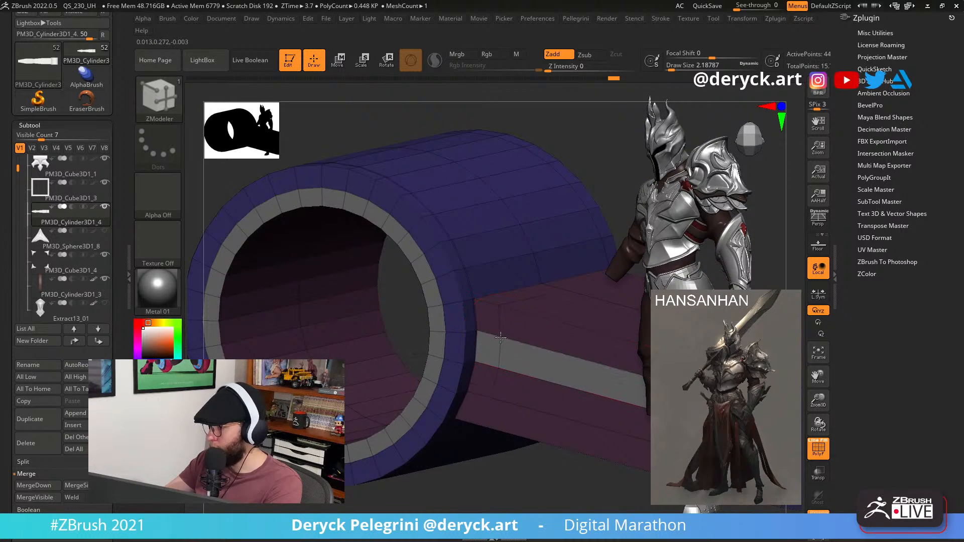
key(shift+d)
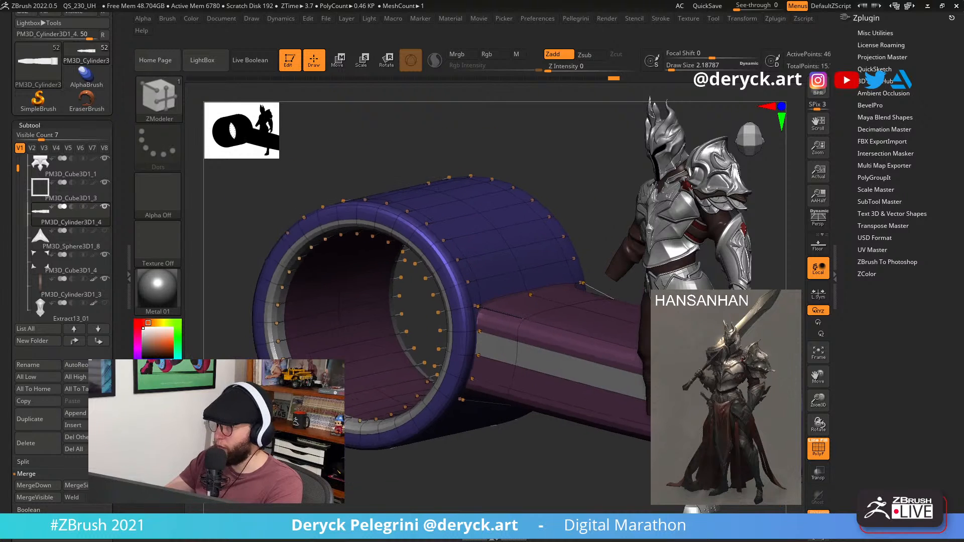
Set the ZModeler edge action to Bevel and bevel the barrel's outer rim edge loop.
key(shift+f)
key(shift+d)
right_drag(484, 296, 439, 296)
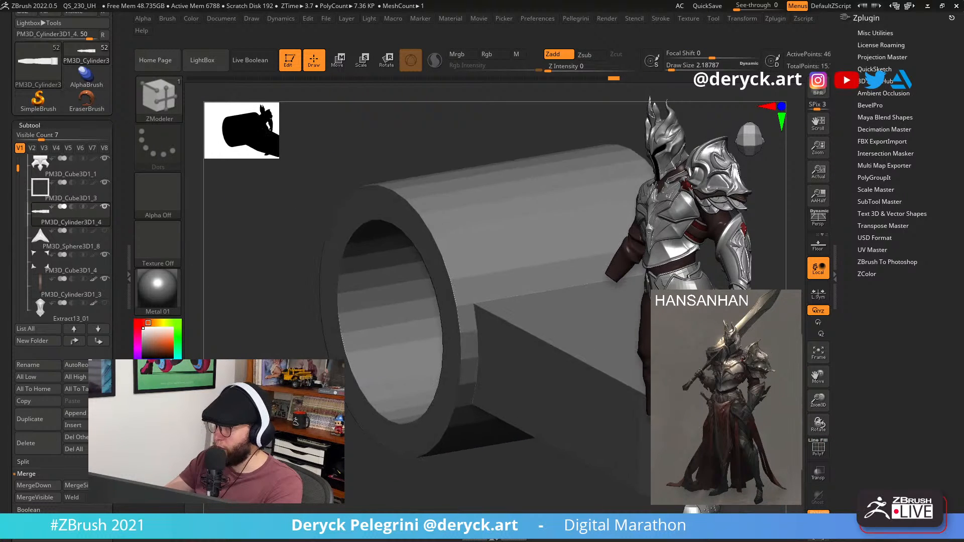
key(shift+f)
key(space)
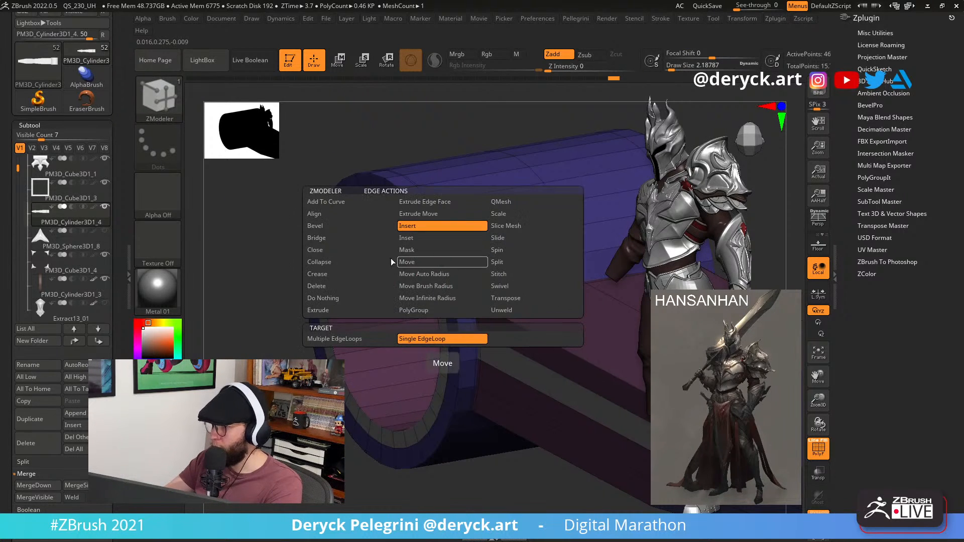
click(322, 224)
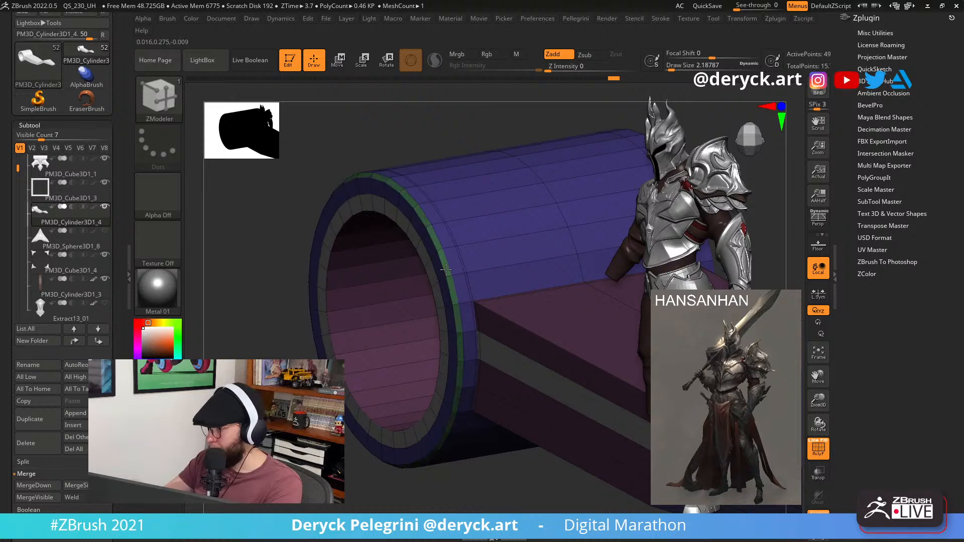
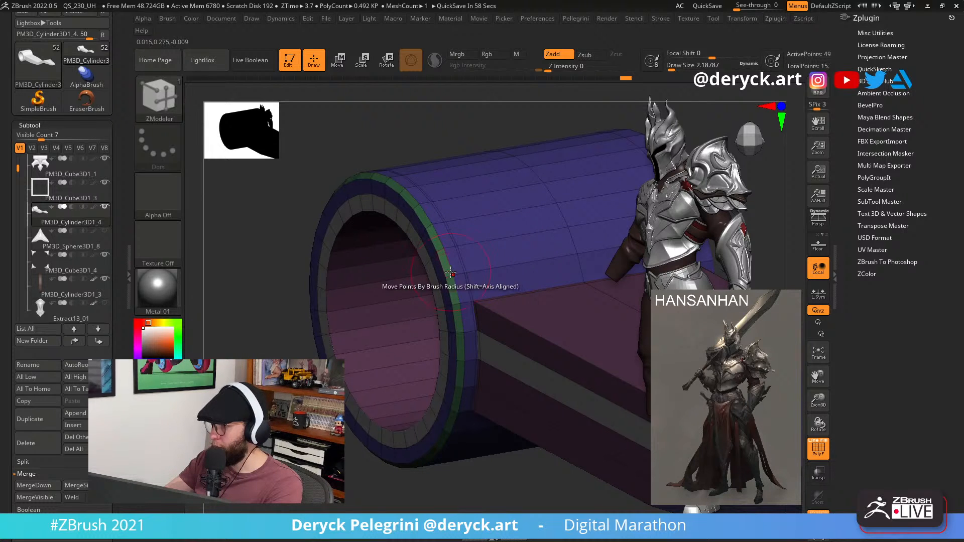
Switch the edge action to Insert, add supporting edge loops beside the barrel rim's bevel, and check the smoothed result.
ctrl+right_drag(234, 275, 261, 312)
key(space)
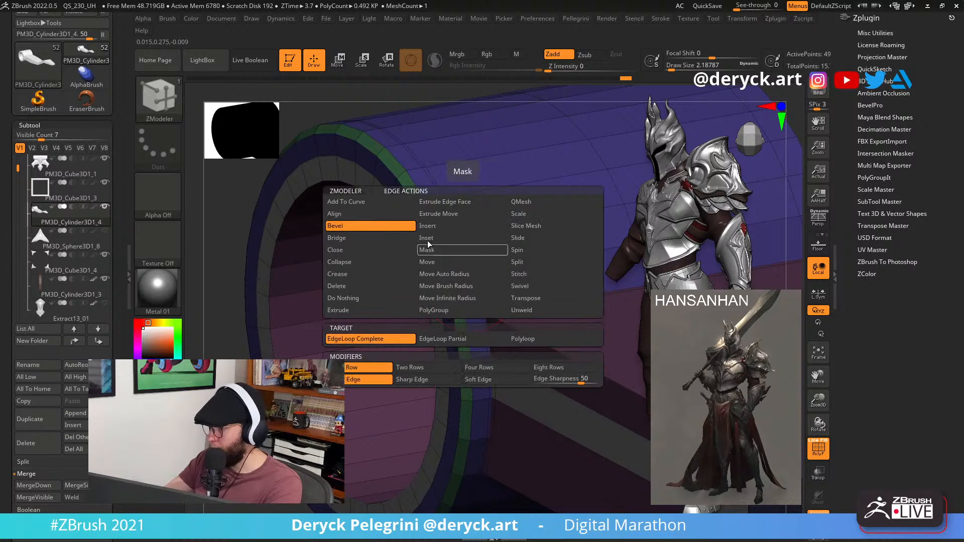
click(477, 227)
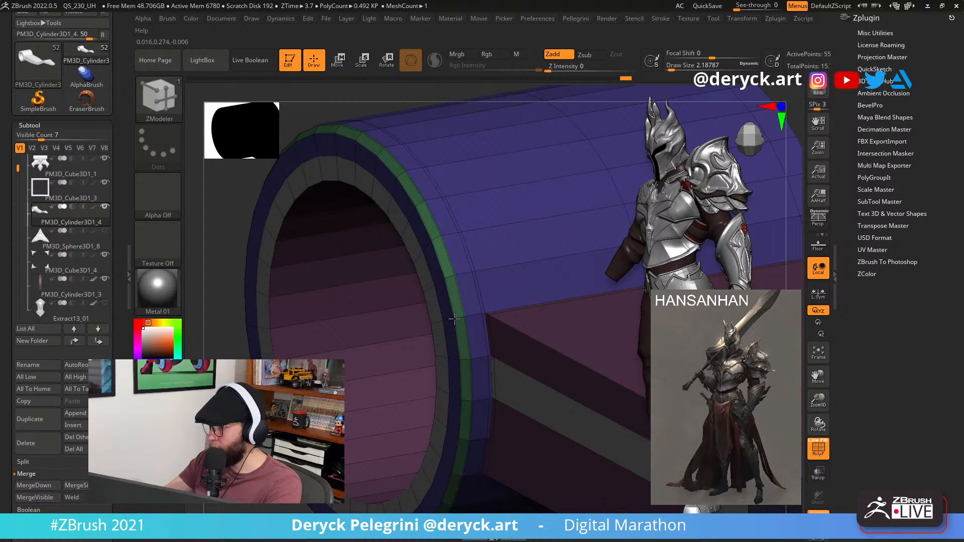
click(455, 318)
key(d)
key(shift+f)
ctrl+right_drag(230, 401, 266, 327)
key(shift+d)
key(shift+f)
Try to insert a lengthwise edge loop along the bar's upper face near its side edge.
mouse_move(400, 385)
alt+right_down()
mouse_move(352, 392)
mouse_move(360, 396)
mouse_move(345, 384)
mouse_move(347, 438)
alt+right_up()
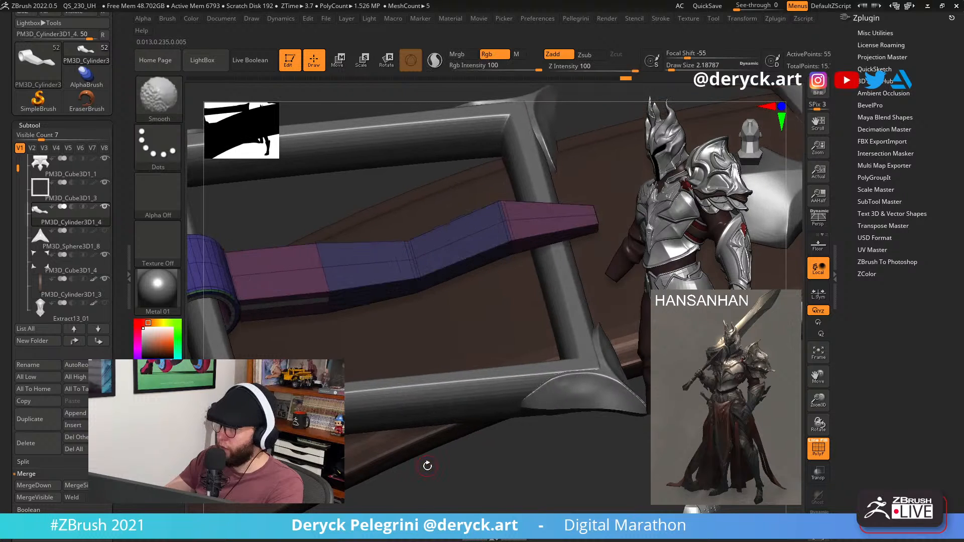
mouse_move(409, 463)
right_down()
mouse_move(355, 437)
mouse_move(405, 388)
right_up()
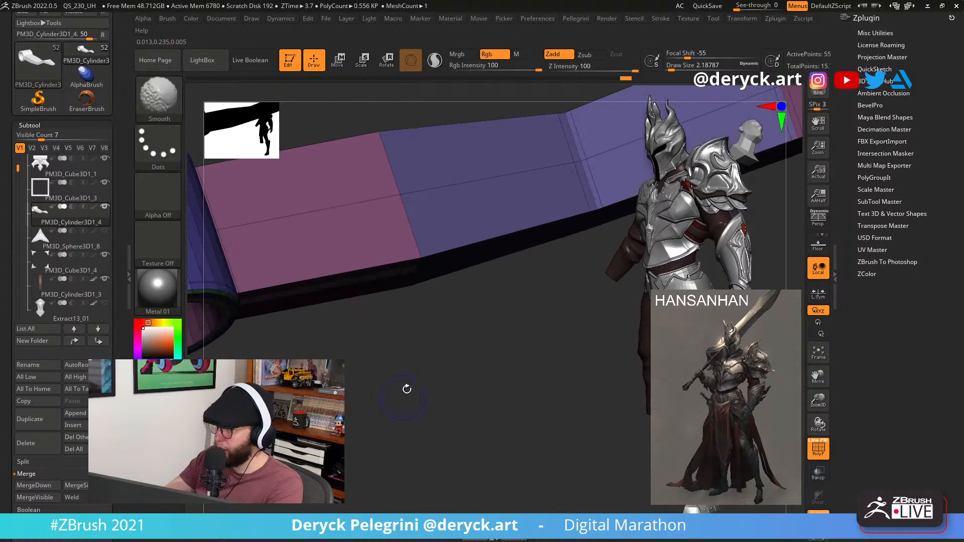
key(shift+f)
right_drag(432, 336, 415, 329)
key(shift+f)
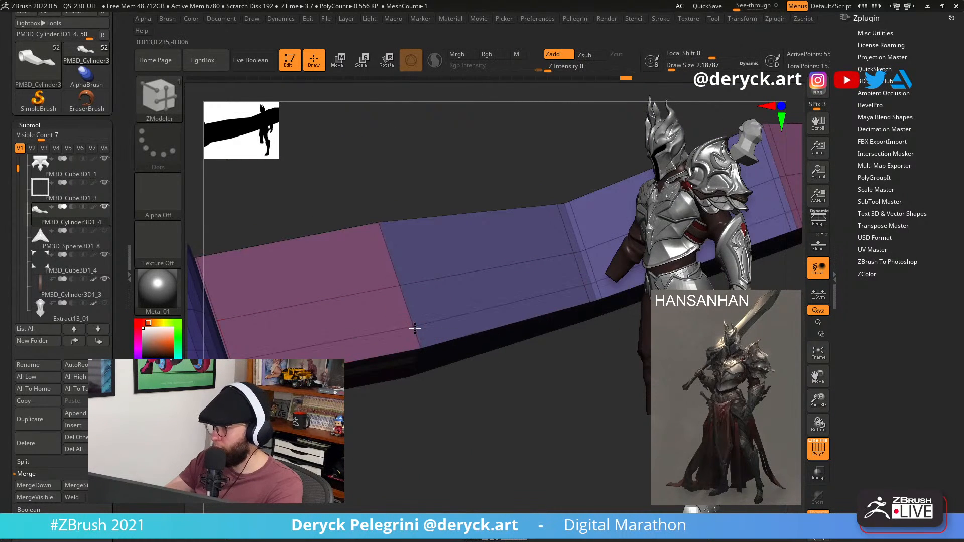
key(ctrl+z)
right_drag(421, 409, 418, 384)
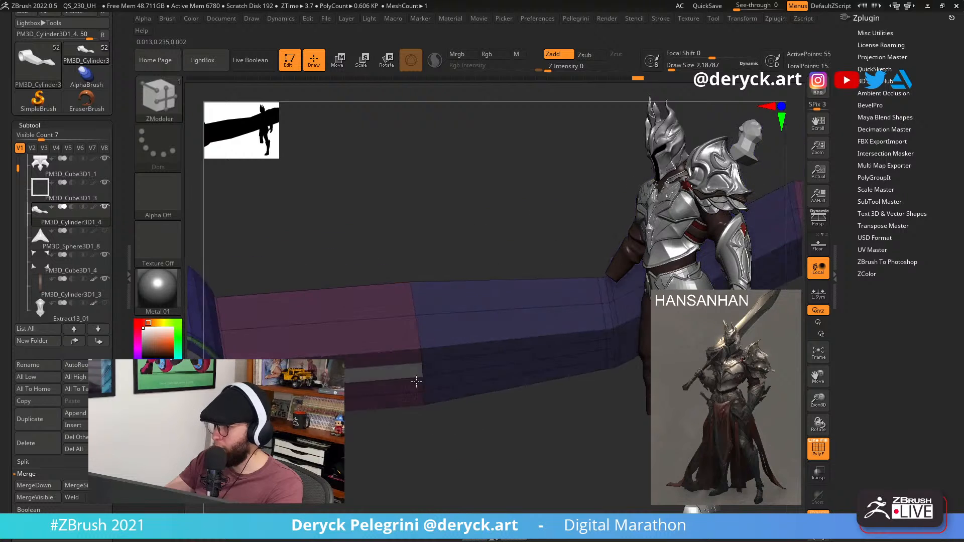
Mirror and weld the prong for matching sides, and turn off its smoothed preview.
mouse_move(338, 262)
right_down()
mouse_move(299, 315)
mouse_move(262, 194)
mouse_move(316, 230)
mouse_move(262, 266)
mouse_move(281, 243)
mouse_move(273, 221)
mouse_move(279, 299)
mouse_move(288, 196)
mouse_move(279, 271)
right_up()
alt+right_drag(323, 359, 300, 283)
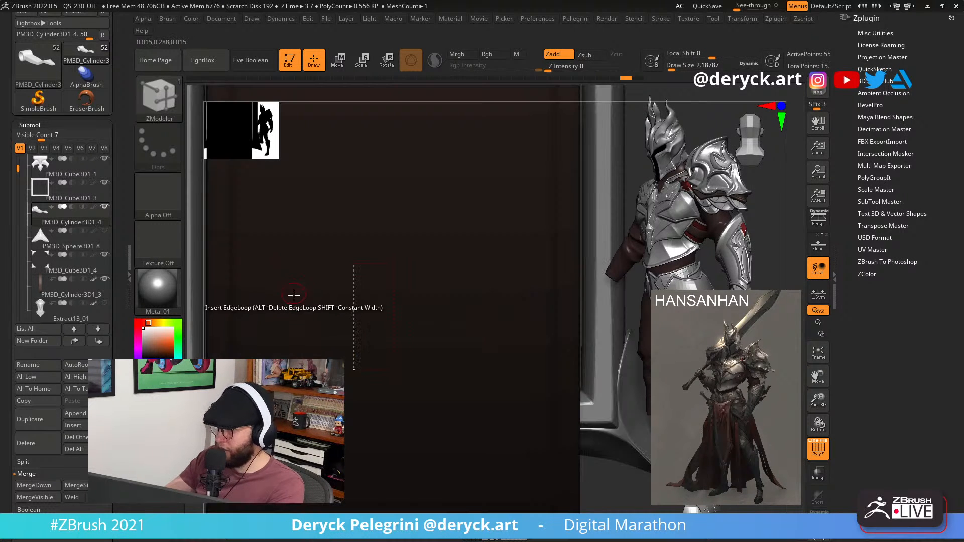
right_drag(192, 357, 293, 339)
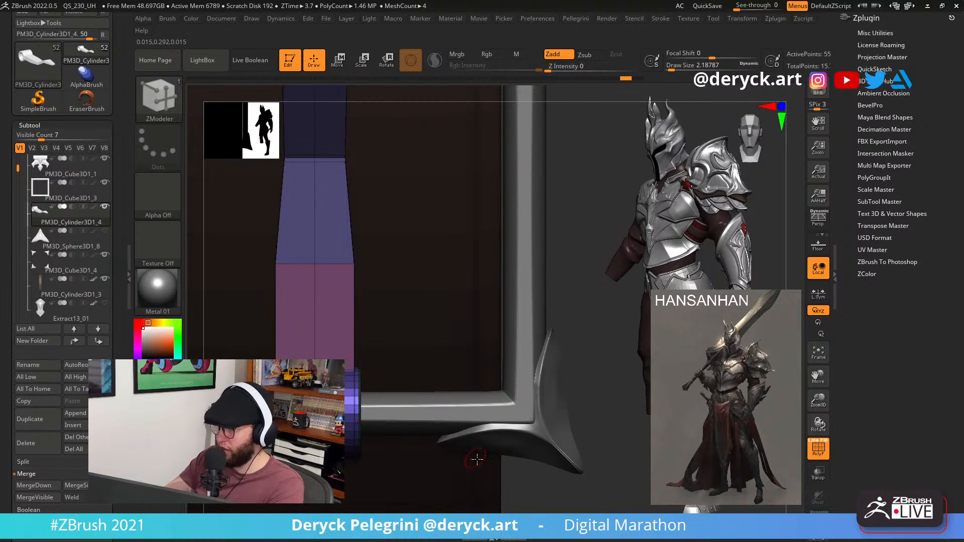
alt+right_drag(552, 475, 589, 437)
key(space)
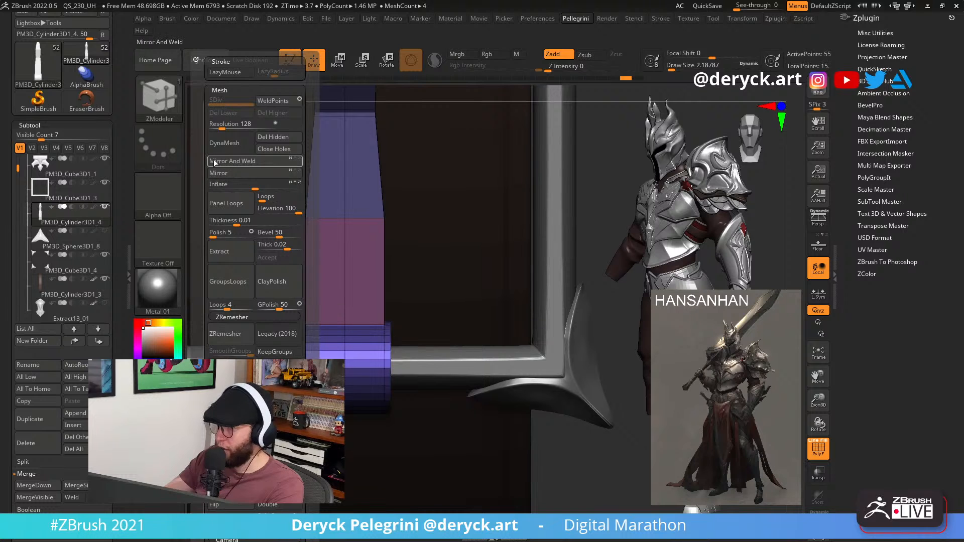
click(214, 161)
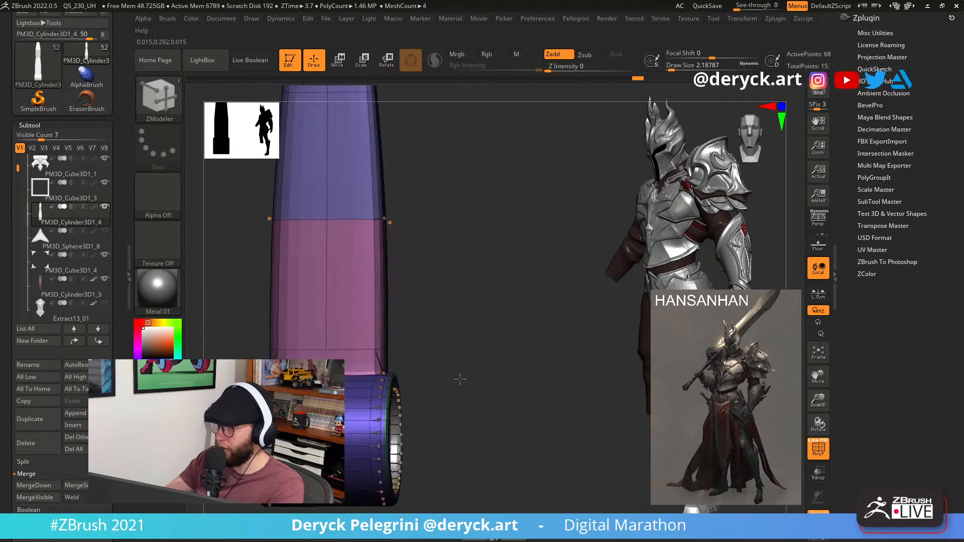
key(shift+d)
mouse_move(460, 379)
ctrl+right_down()
mouse_move(484, 394)
mouse_move(451, 385)
ctrl+right_up()
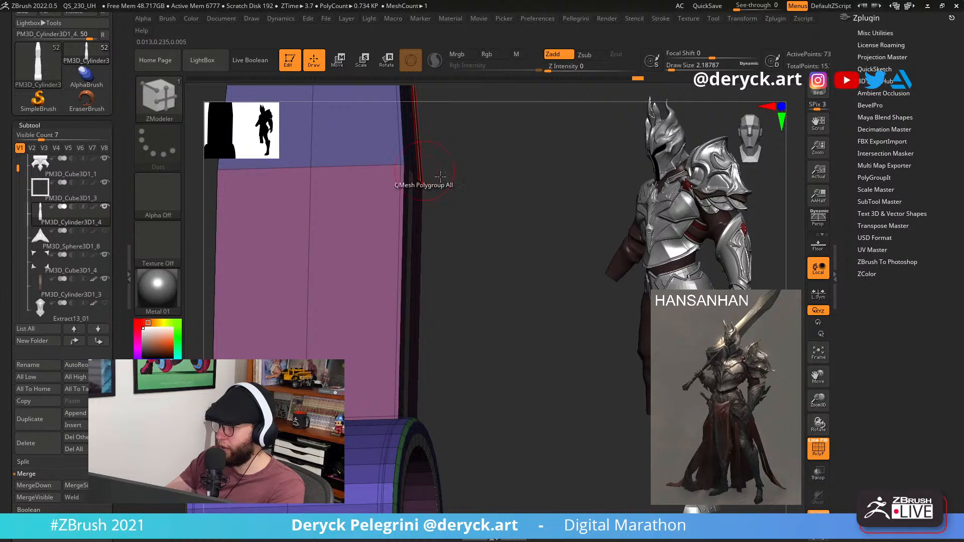
Insert lengthwise supporting edge loops near the bar's side edges and check the smoothed prong inside the buckle without the wireframe.
shift+right_drag(441, 177, 386, 234)
key(ctrl+z)
key(d)
right_drag(335, 269, 276, 308)
key(shift+f)
key(alt+s)
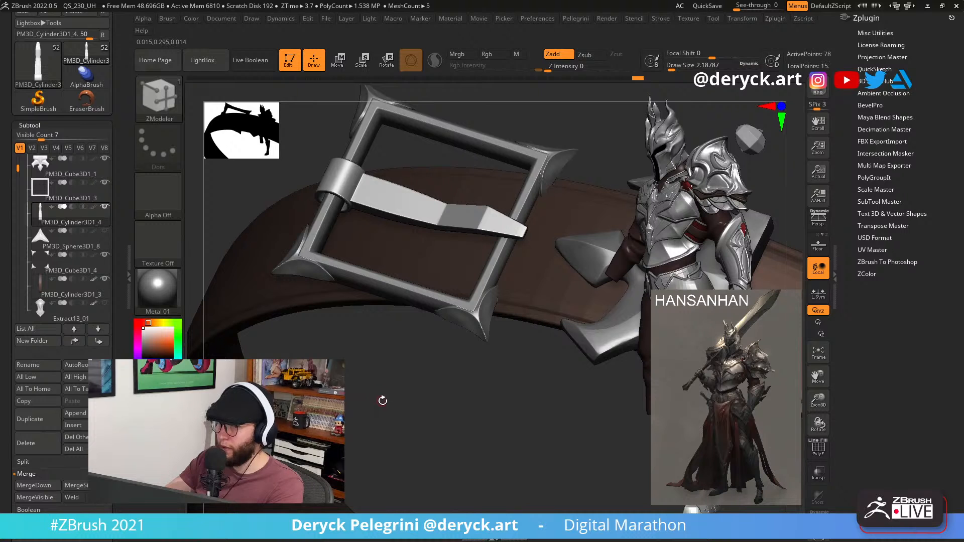
right_drag(382, 401, 258, 311)
key(alt+s)
Try to mask part of the prong and shift the unmasked part vertically with the Move gizmo, and clear the mask.
key(shift+f)
mouse_move(465, 324)
alt+right_down()
mouse_move(408, 346)
mouse_move(412, 362)
alt+right_up()
mouse_move(504, 244)
ctrl+mouse_down()
mouse_move(378, 230)
mouse_move(397, 229)
ctrl+mouse_up()
ctrl+click(463, 326)
key(w)
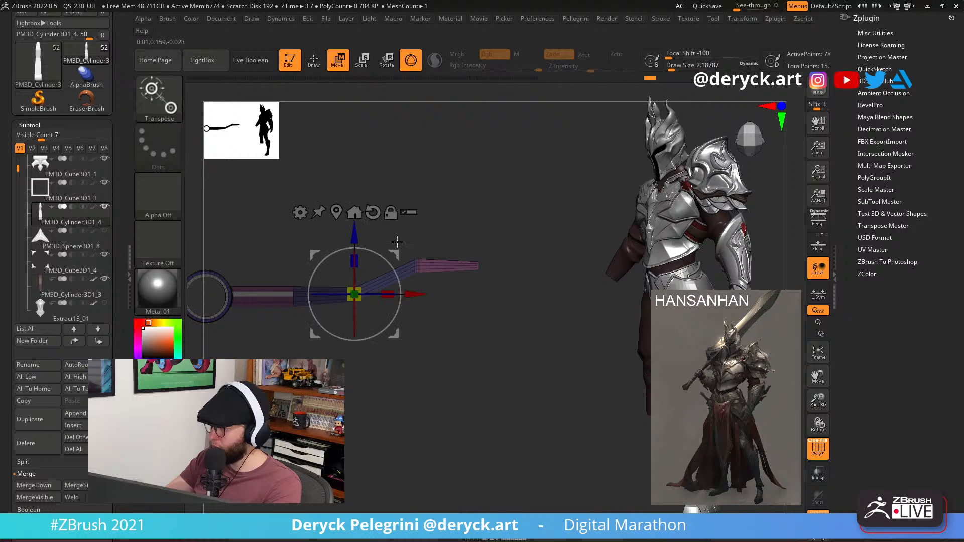
key(alt+s)
right_drag(338, 218, 354, 231)
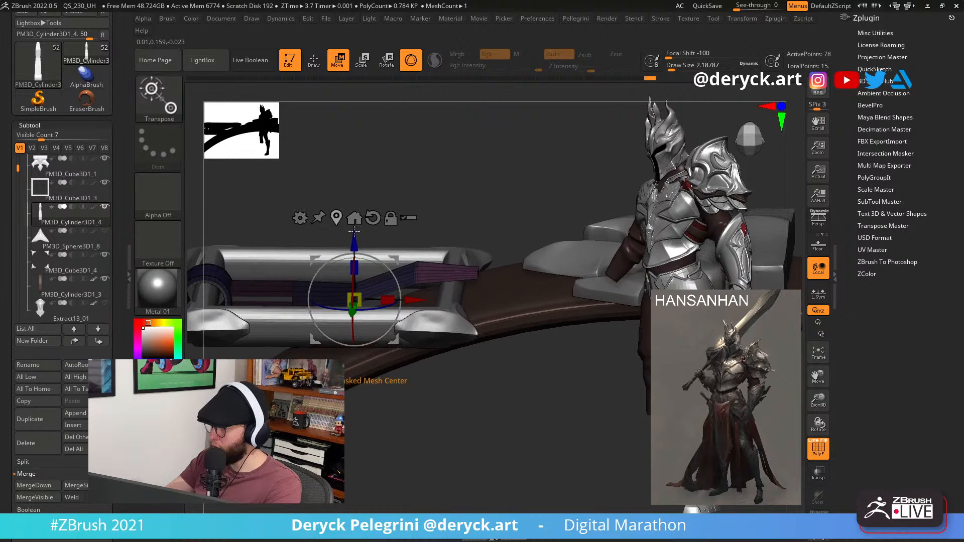
drag(354, 244, 349, 243)
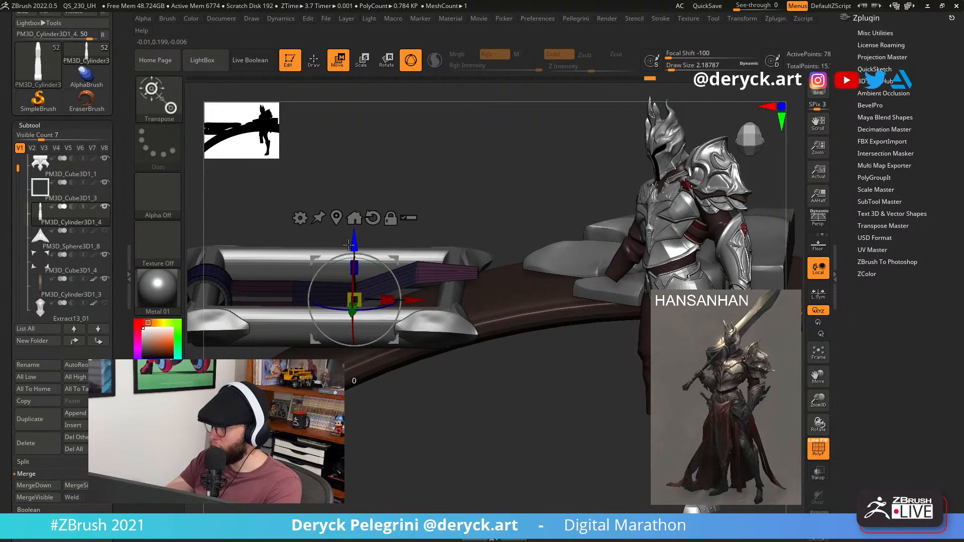
key(q)
ctrl+drag(330, 193, 347, 204)
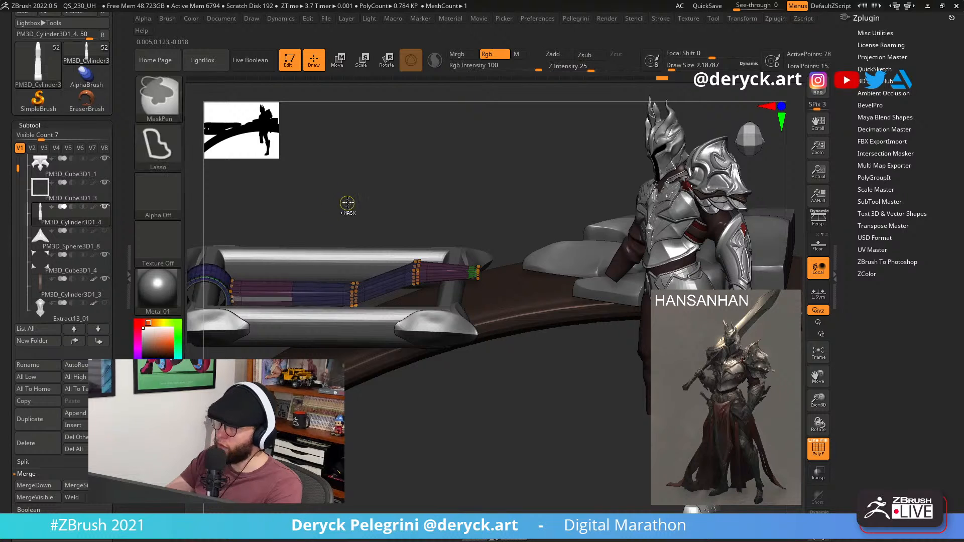
Insert a supporting edge loop across the bar close to the prong's tip.
right_drag(347, 206, 364, 230)
key(alt+s)
right_drag(485, 380, 281, 452)
key(shift+f)
key(shift+d)
key(shift+f)
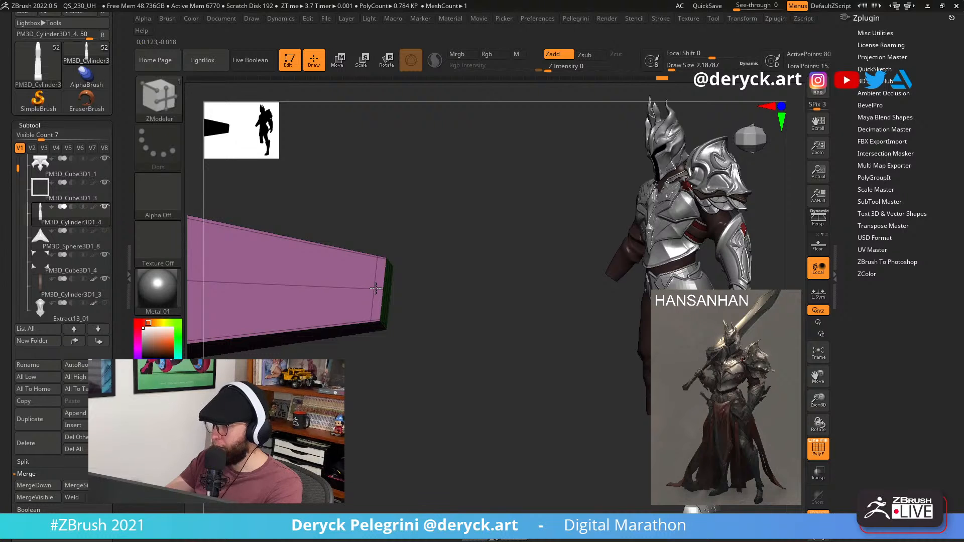
Examine the smoothed prong without wireframe, both on its own and fitted in the buckle around the barrel.
key(shift+f)
ctrl+right_drag(402, 411, 362, 331)
key(d)
key(alt+s)
right_drag(307, 226, 346, 250)
key(alt+s)
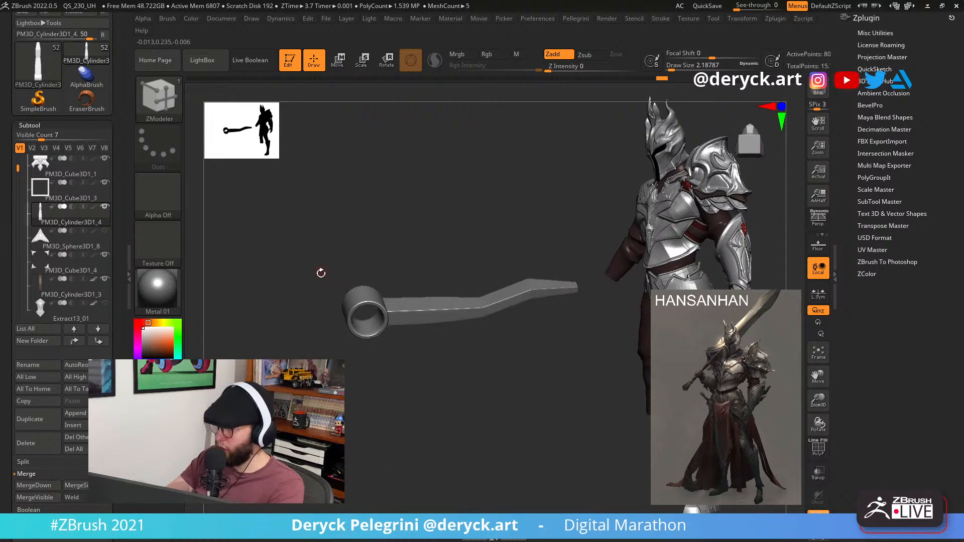
key(alt+s)
mouse_move(260, 286)
right_down()
mouse_move(281, 328)
mouse_move(266, 301)
right_up()
mouse_move(266, 301)
ctrl+right_down()
mouse_move(345, 440)
mouse_move(258, 338)
ctrl+right_up()
key(ctrl)
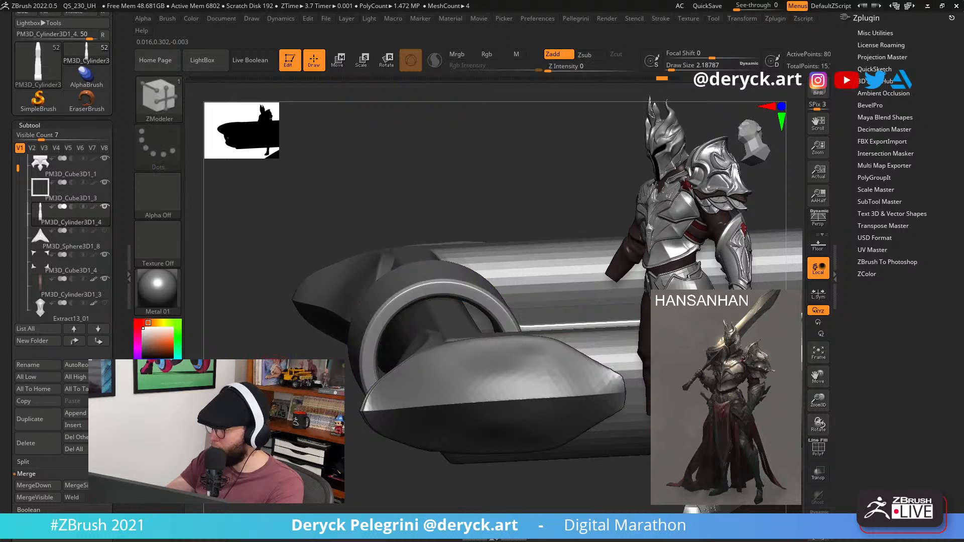
right_drag(258, 338, 292, 341)
drag(223, 278, 201, 322)
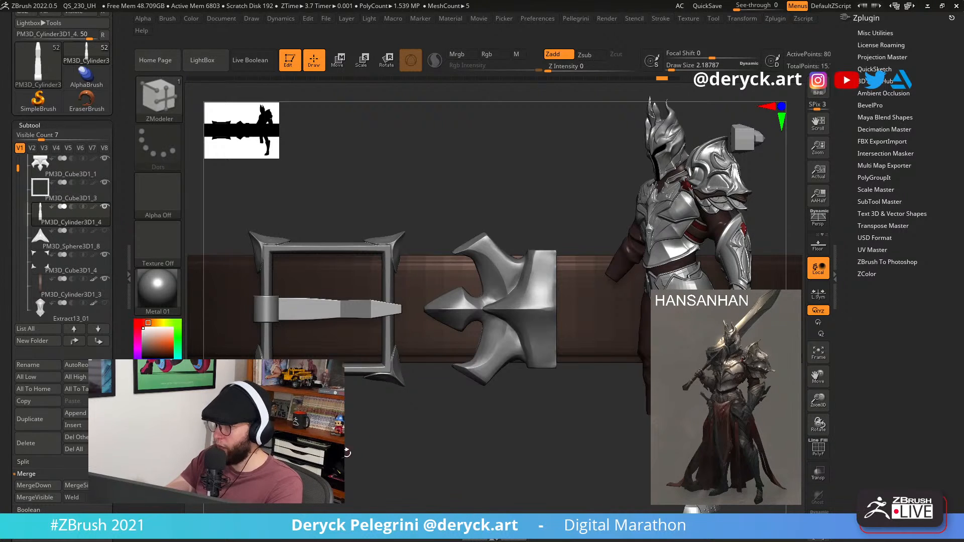
Remove the lengthwise centre edge loop from the prong's bar and duplicate the prong subtool.
drag(346, 452, 356, 513)
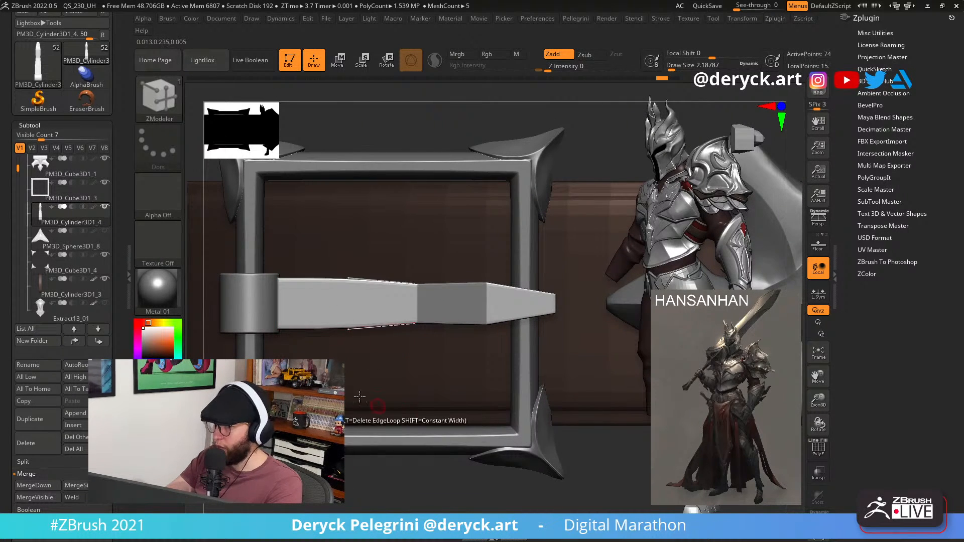
key(shift+f)
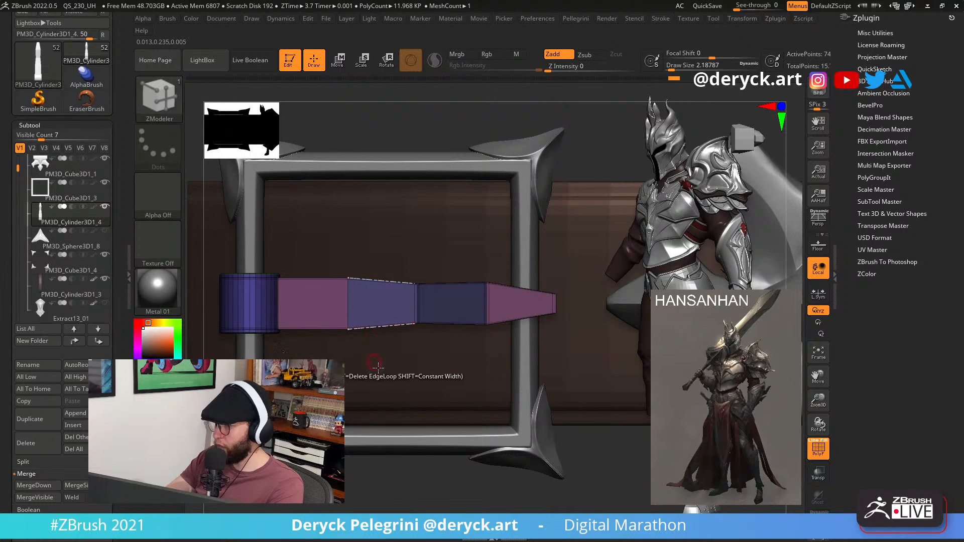
alt+drag(397, 494, 389, 487)
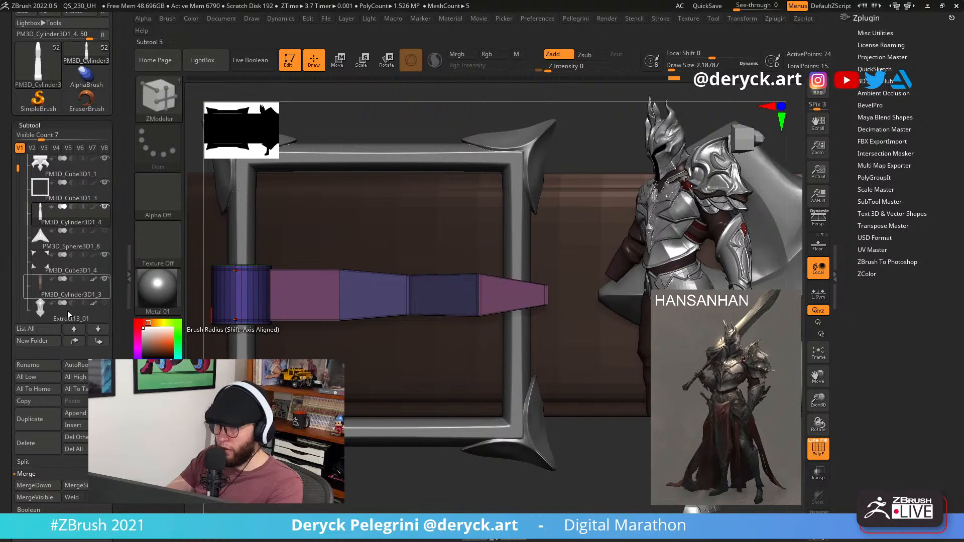
click(29, 427)
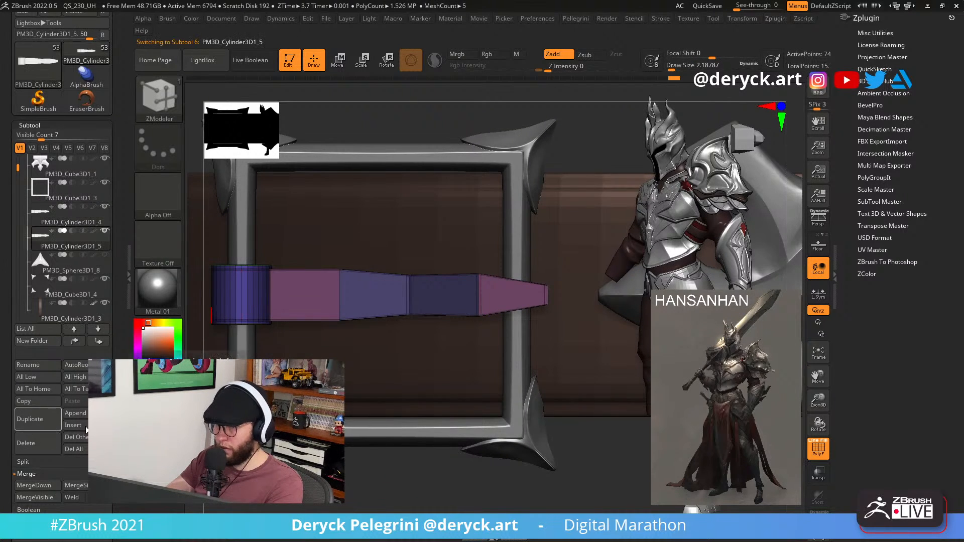
Isolate the duplicated prong and assign the whole copy to a single polygroup.
drag(320, 292, 525, 290)
alt+drag(406, 399, 427, 397)
click(381, 408)
key(ctrl+w)
click(317, 255)
shift+drag(317, 256, 312, 228)
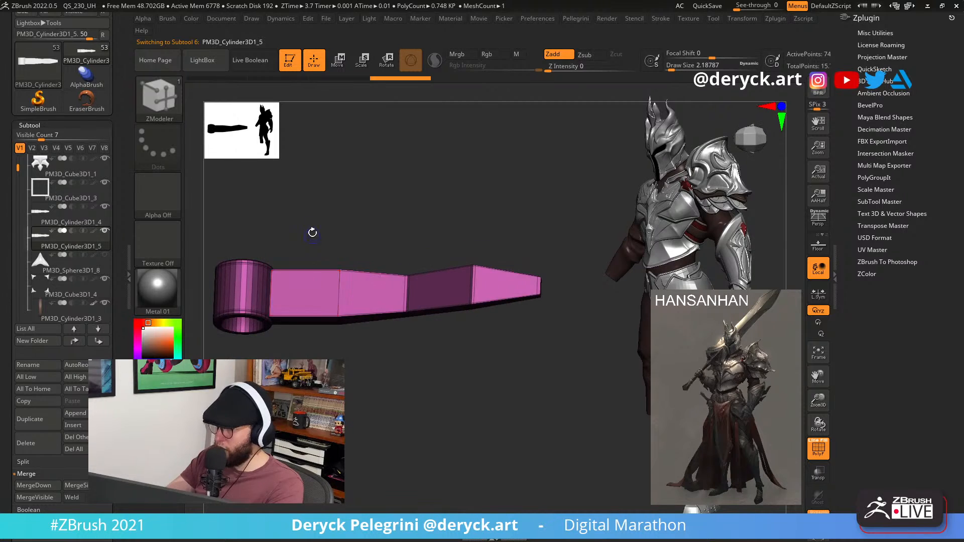
Insert a lengthwise edge loop down the middle of the copied prong's bar.
mouse_move(271, 293)
mouse_down()
mouse_move(504, 293)
mouse_move(510, 322)
mouse_up()
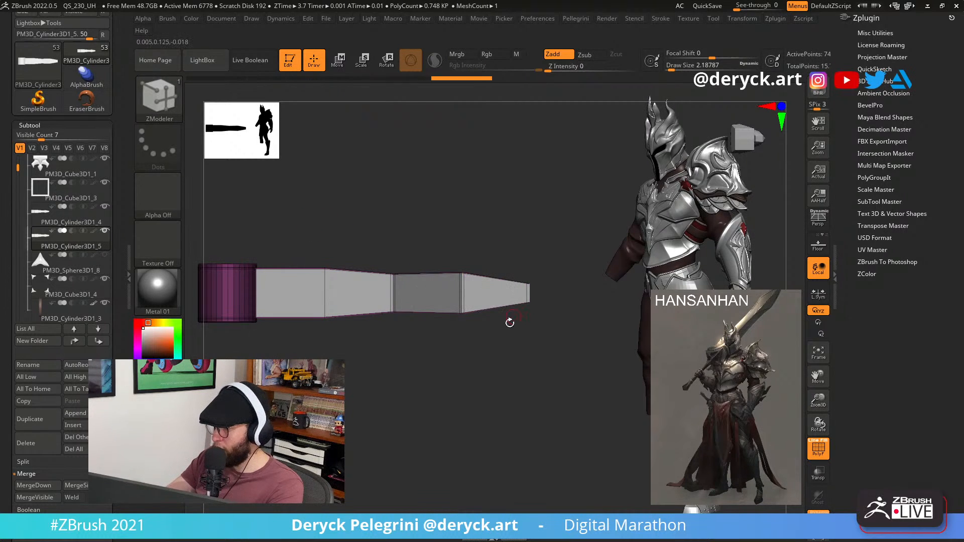
click(324, 298)
key(ctrl+z)
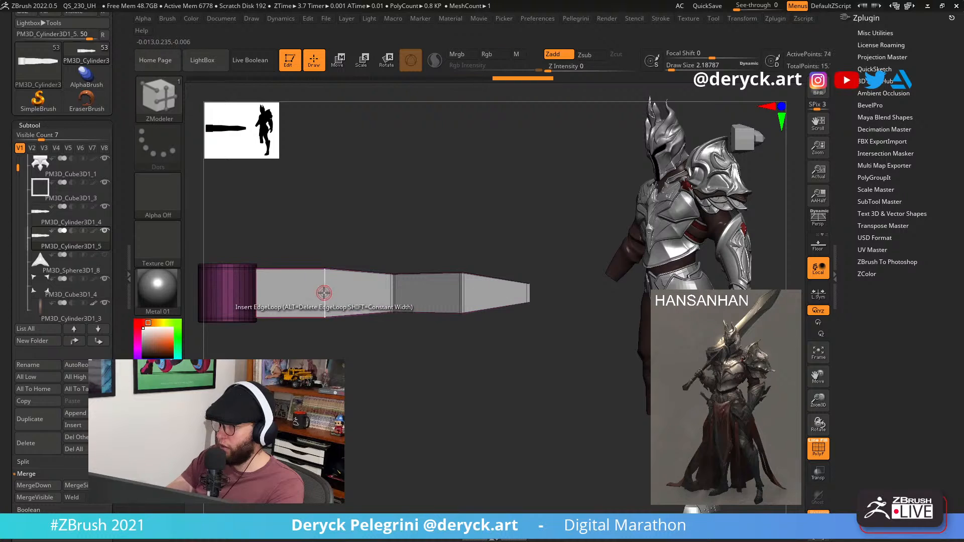
key(space)
click(278, 338)
key(ctrl+z)
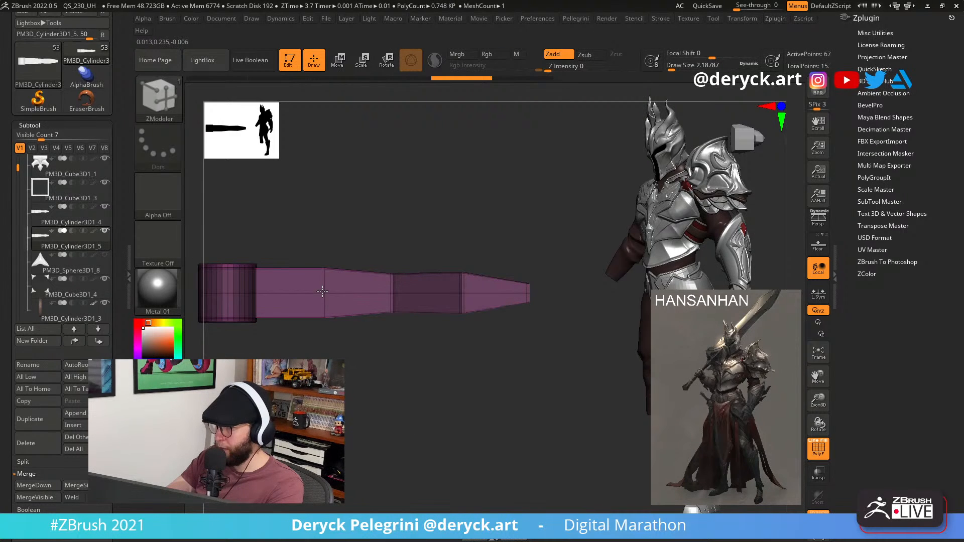
Isolate the upper faces of the copy's bar and delete the hidden geometry.
mouse_move(282, 303)
mouse_down()
mouse_move(345, 292)
mouse_move(526, 290)
mouse_up()
ctrl+shift+click(325, 291)
key(space)
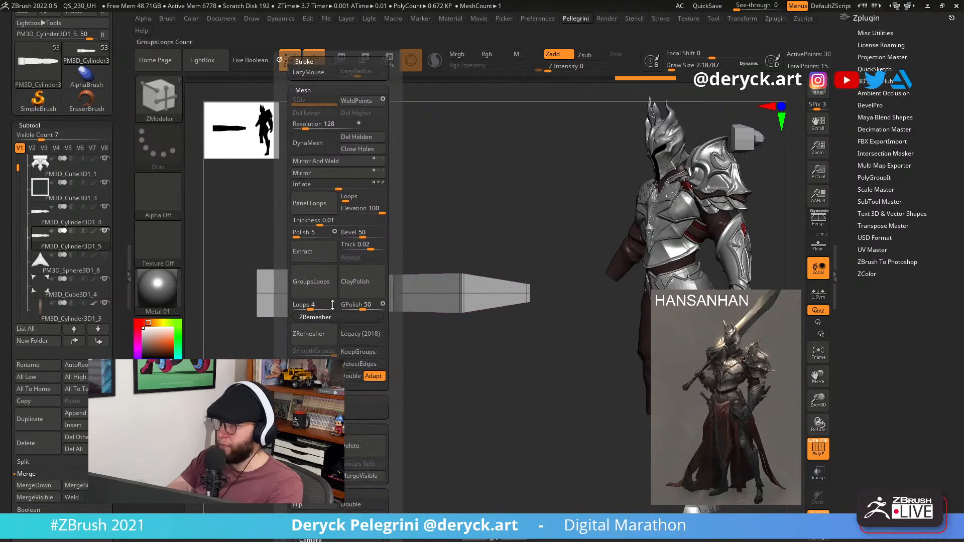
click(348, 150)
ctrl+shift+click(468, 308)
Set the ZModeler point action to Slide and slide the side points midway between the barrel and the first bend inward.
drag(355, 431, 374, 312)
alt+drag(195, 315, 238, 366)
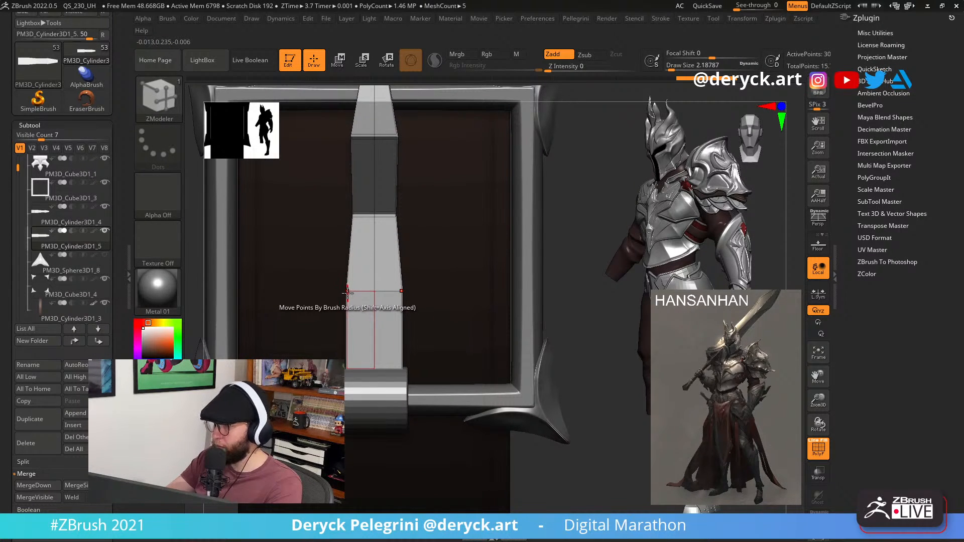
key(space)
click(395, 292)
drag(347, 291, 357, 291)
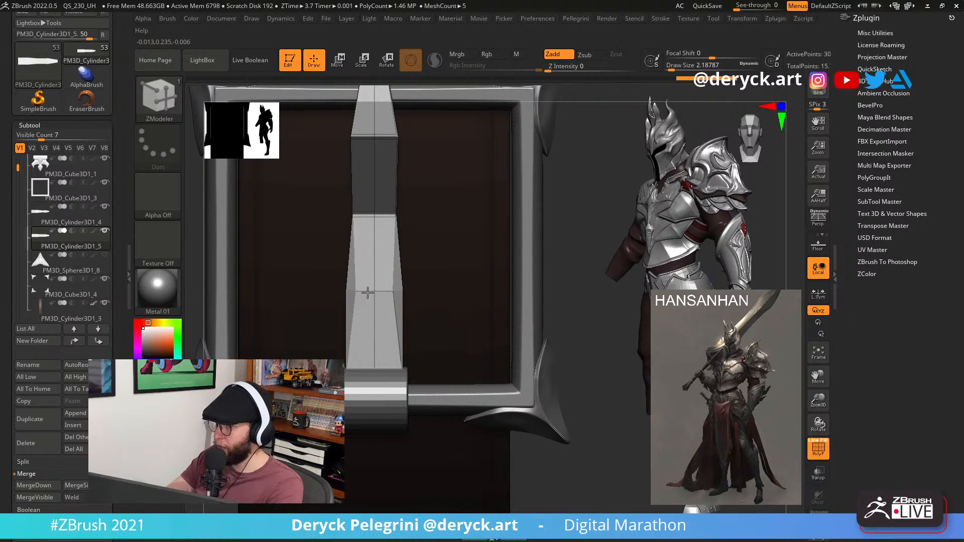
Switch the edge insertion to a single edge loop and insert one across the strip near the barrel.
key(space)
click(353, 332)
alt+click(354, 336)
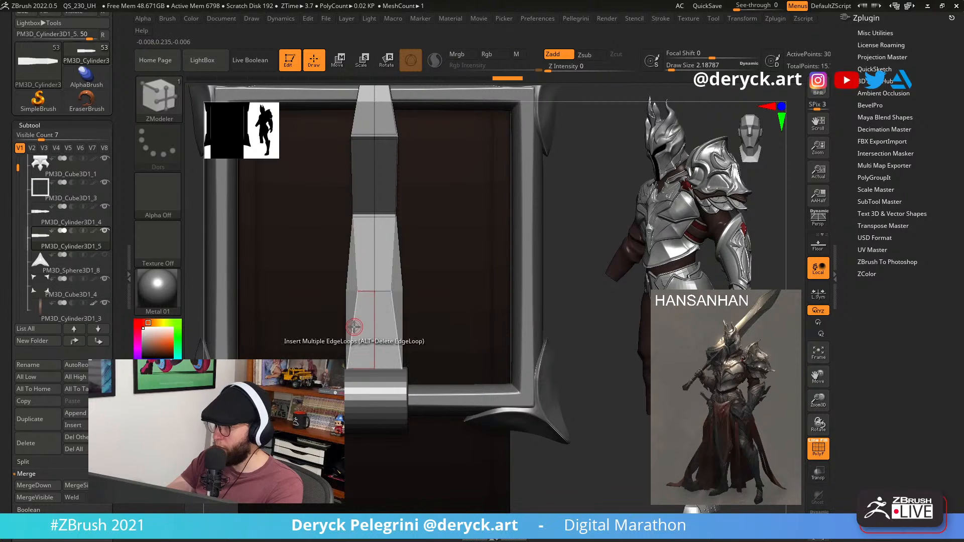
key(space)
click(330, 340)
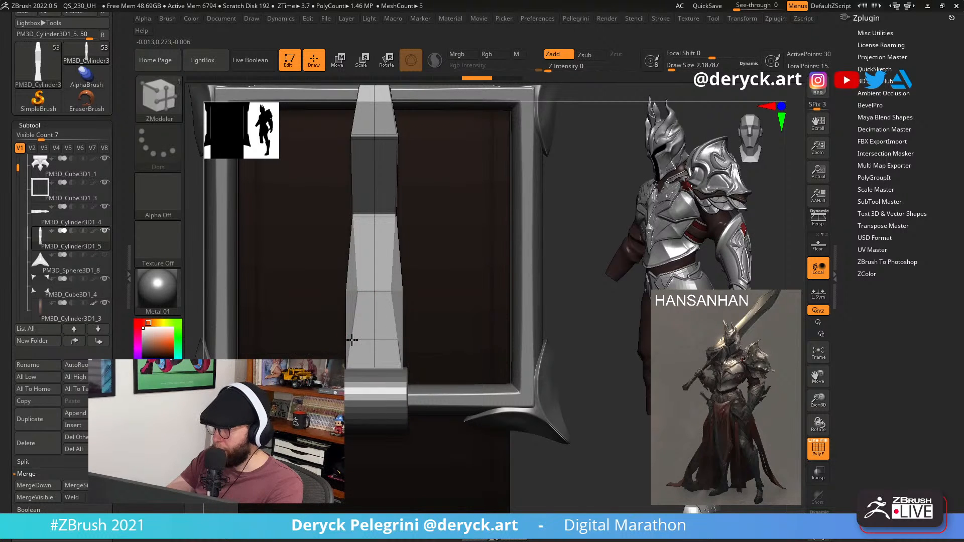
Slide the side points of the new edge loop near the barrel inward to narrow the strip.
alt+drag(272, 348, 324, 359)
key(space)
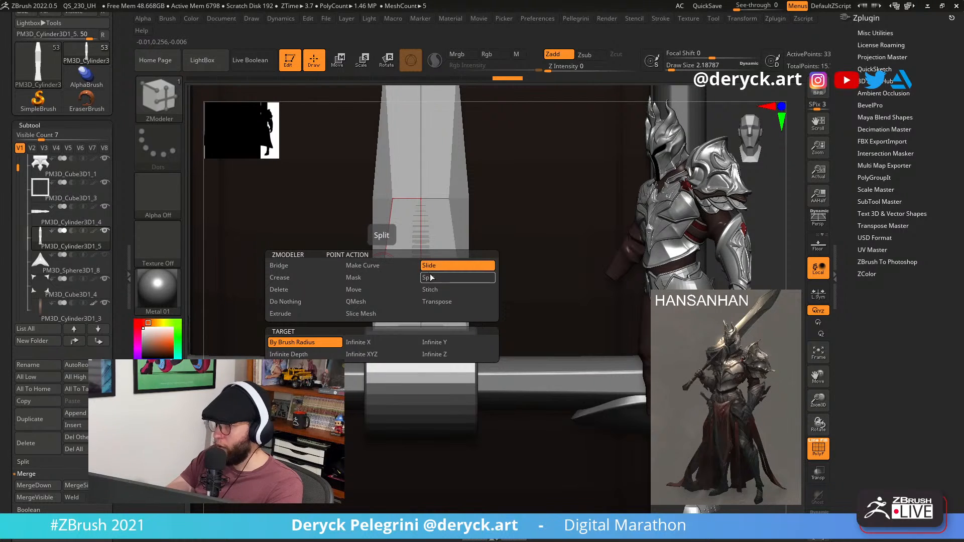
drag(381, 269, 397, 270)
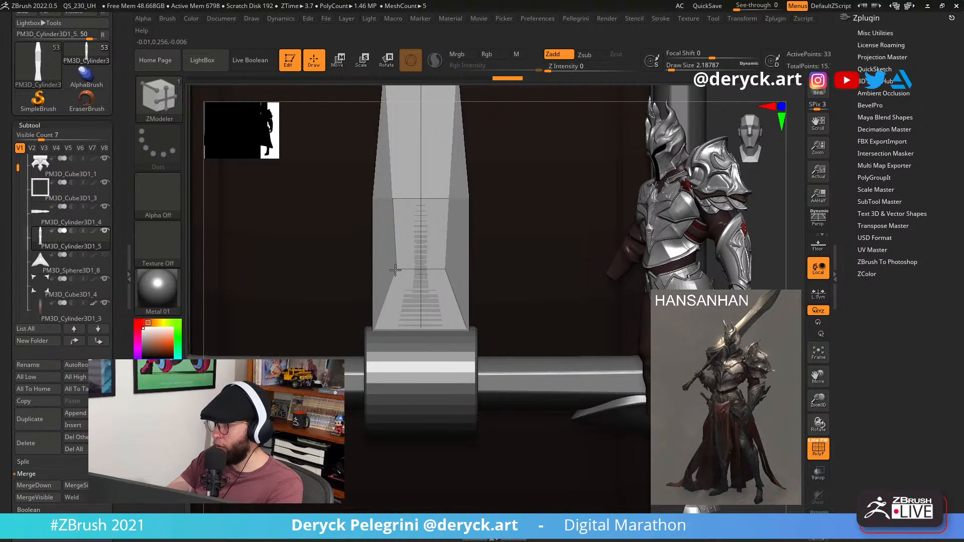
Try to slide the strip's side points at the bend nearest the barrel inward, and undo the changes.
alt+drag(632, 446, 626, 512)
alt+drag(256, 402, 216, 468)
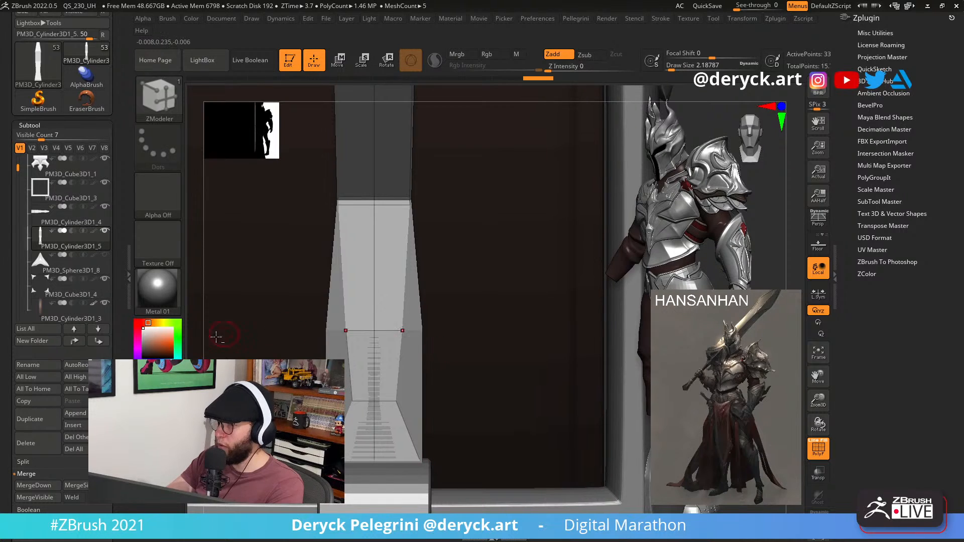
alt+drag(187, 319, 209, 306)
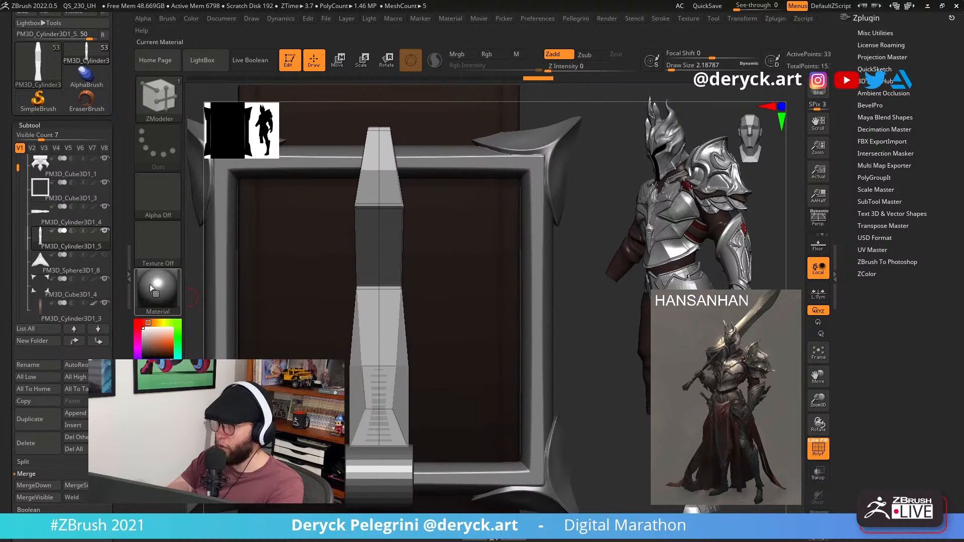
click(106, 303)
alt+drag(279, 305, 285, 331)
drag(346, 298, 375, 288)
key(ctrl+z)
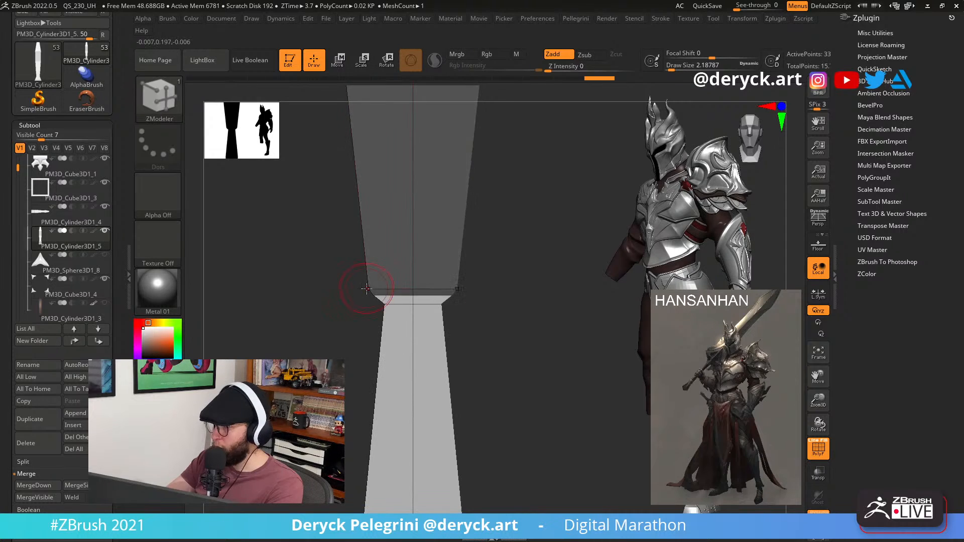
key(ctrl+z)
Delete the extra supporting edge loop at the strip's bend nearest the barrel.
alt+click(377, 304)
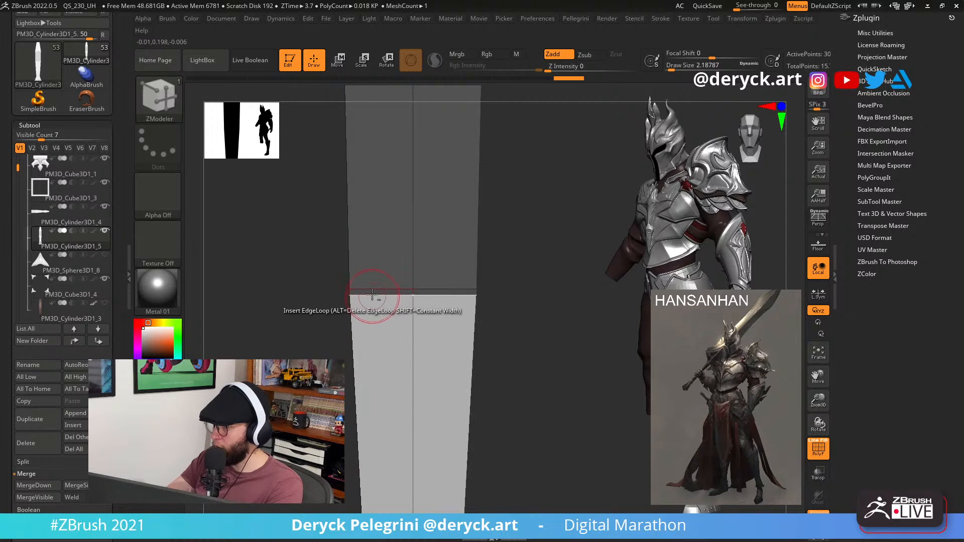
alt+click(356, 297)
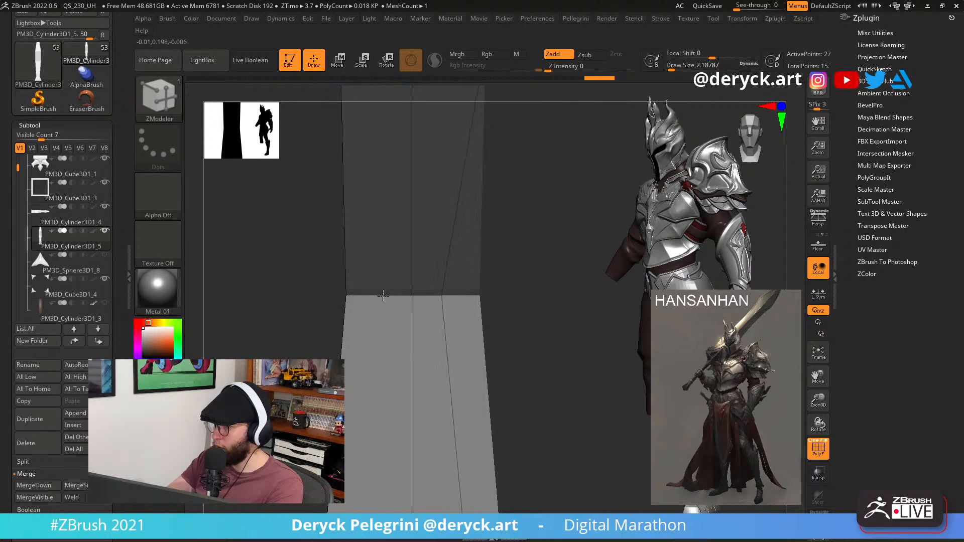
right_drag(370, 298, 305, 349)
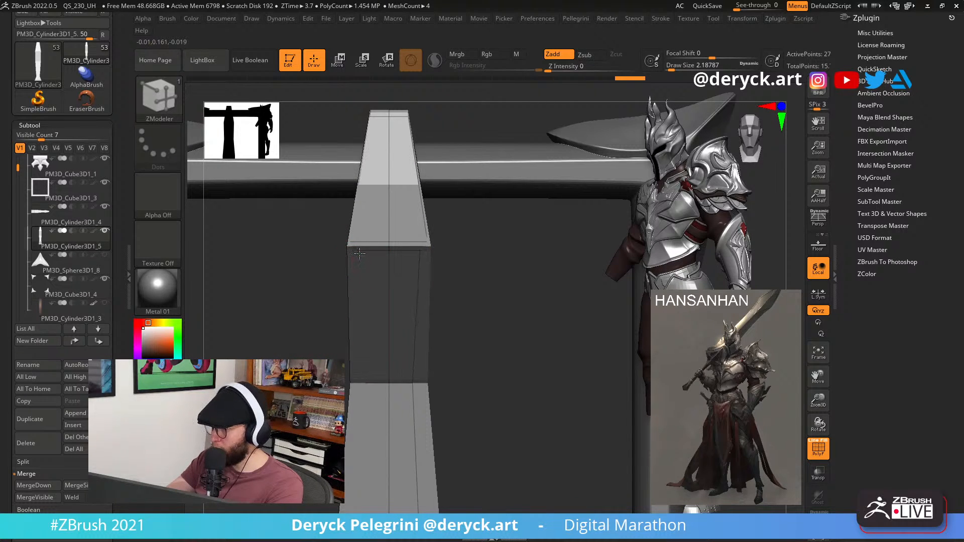
Insert an edge loop across the strip close to the barrel and slide the side points inward into a narrow waist.
right_drag(364, 254, 273, 273)
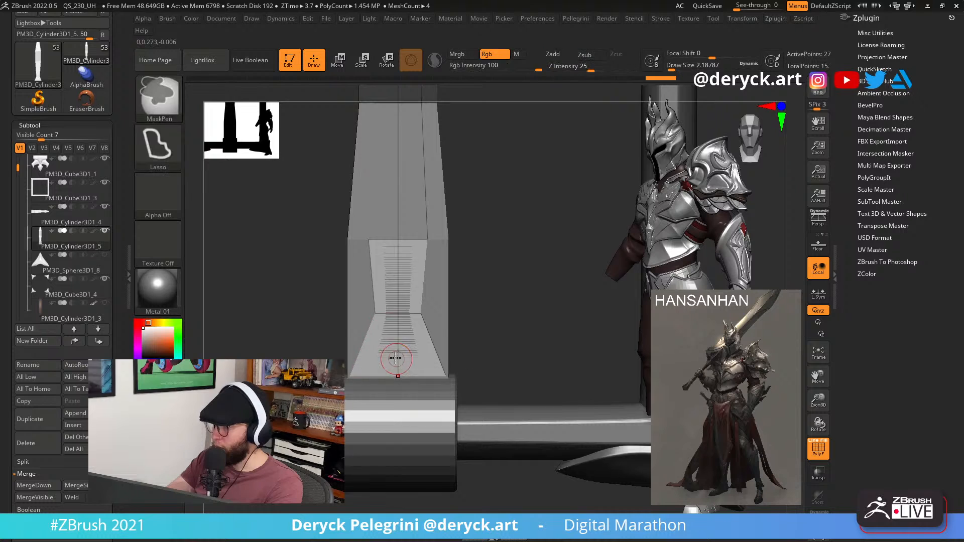
key(shift+s)
drag(394, 352, 355, 354)
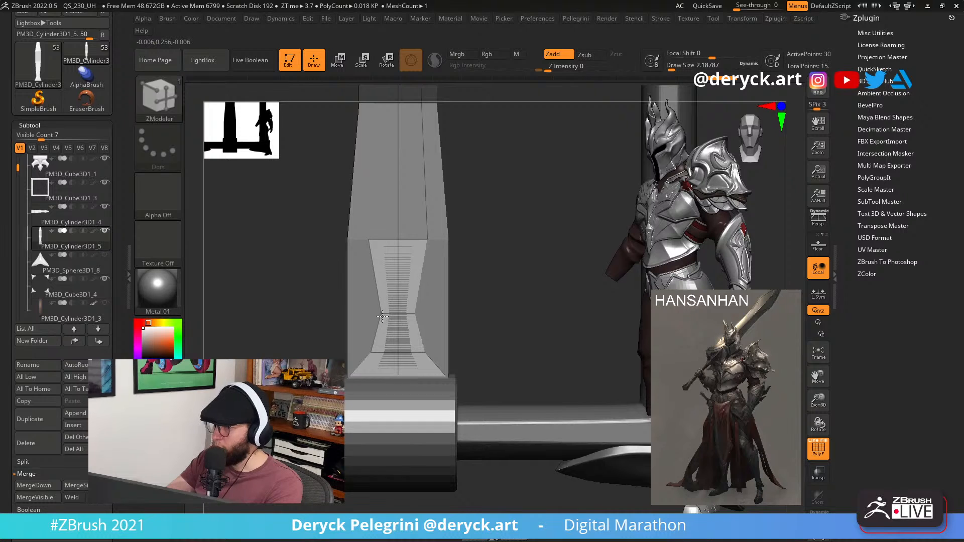
Insert an edge loop across the strip between the narrow waist and the bend nearest the barrel.
right_drag(362, 236, 345, 293)
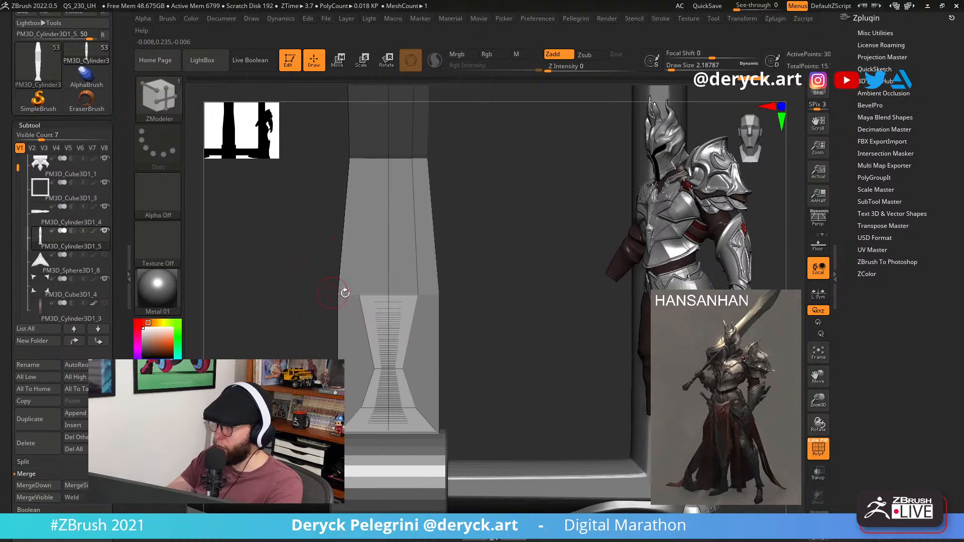
drag(365, 322, 357, 318)
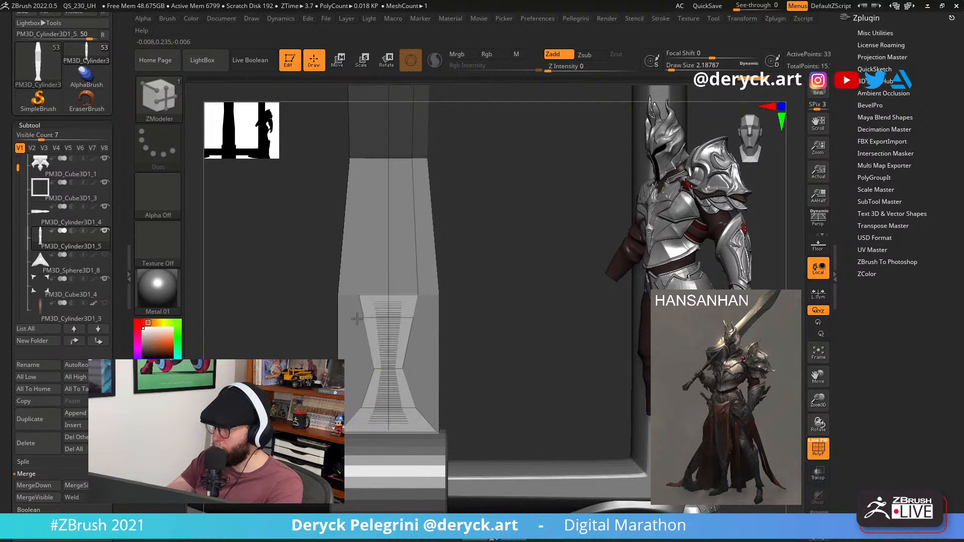
right_drag(343, 296, 349, 302)
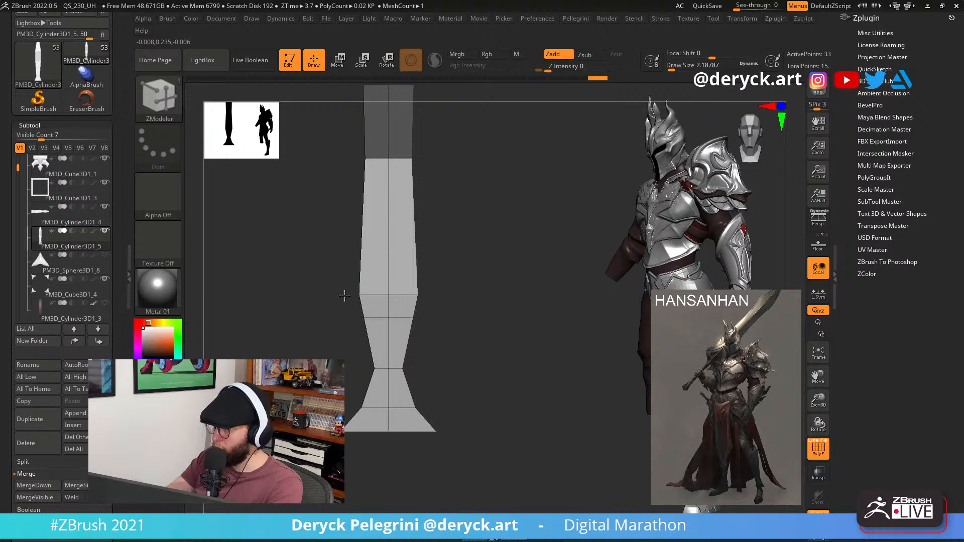
key(alt+s)
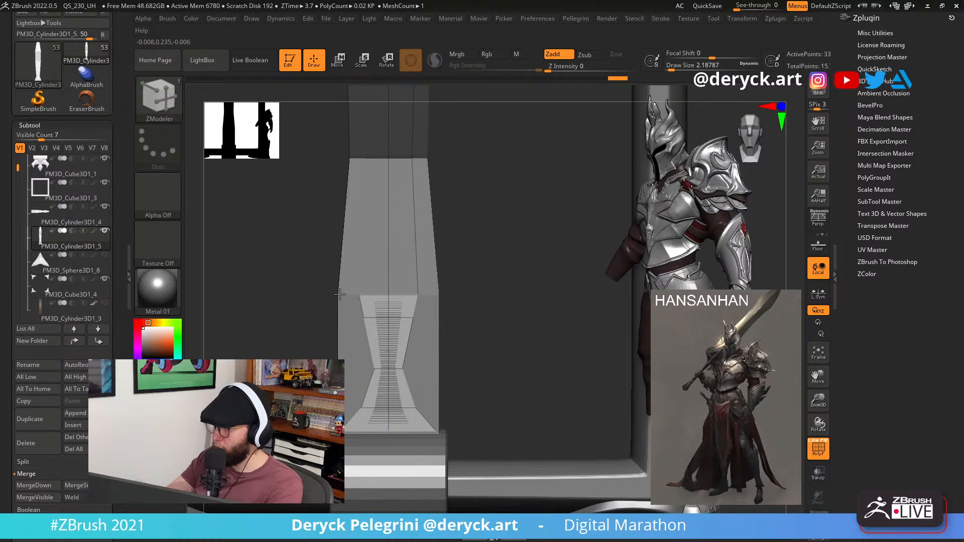
key(alt+s)
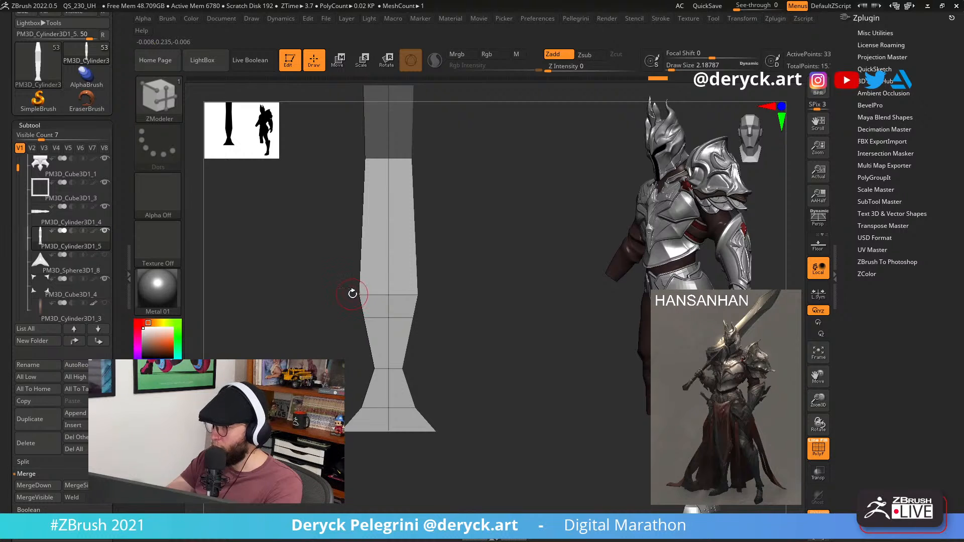
Mask everything except the points at the bend nearest the barrel, scale them wider across the strip, and clear the mask.
key(ctrl)
mouse_move(431, 298)
ctrl+mouse_down()
mouse_move(321, 283)
mouse_move(354, 298)
ctrl+mouse_up()
ctrl+click(316, 286)
key(w)
alt+click(389, 295)
key(alt+s)
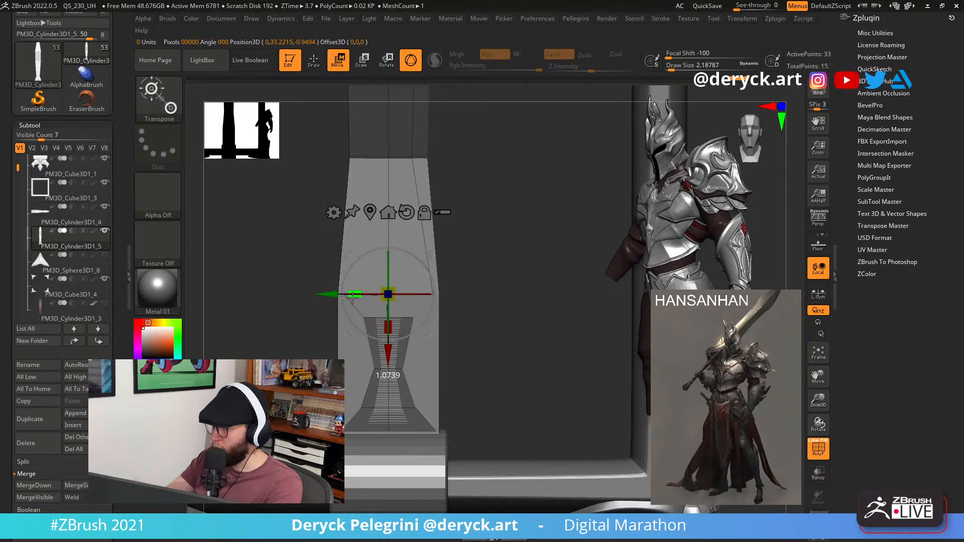
key(q)
key(alt+s)
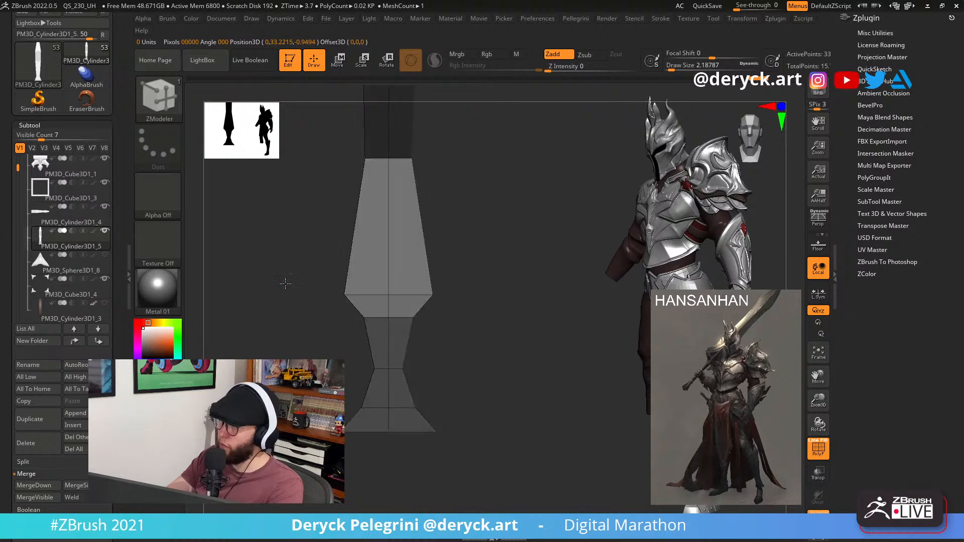
ctrl+drag(274, 267, 271, 286)
key(alt+s)
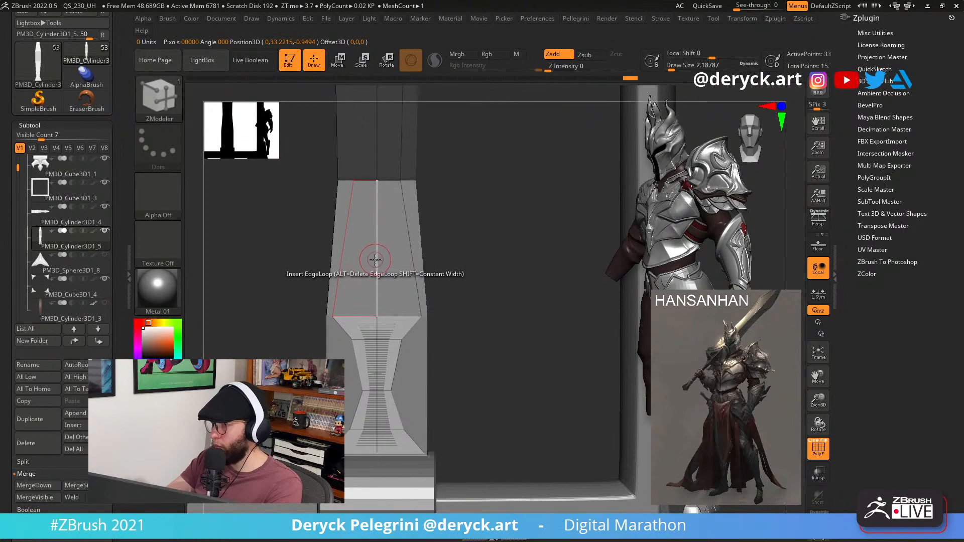
Insert an edge loop on the tip side of the widened bend and slide its side points inward.
click(376, 259)
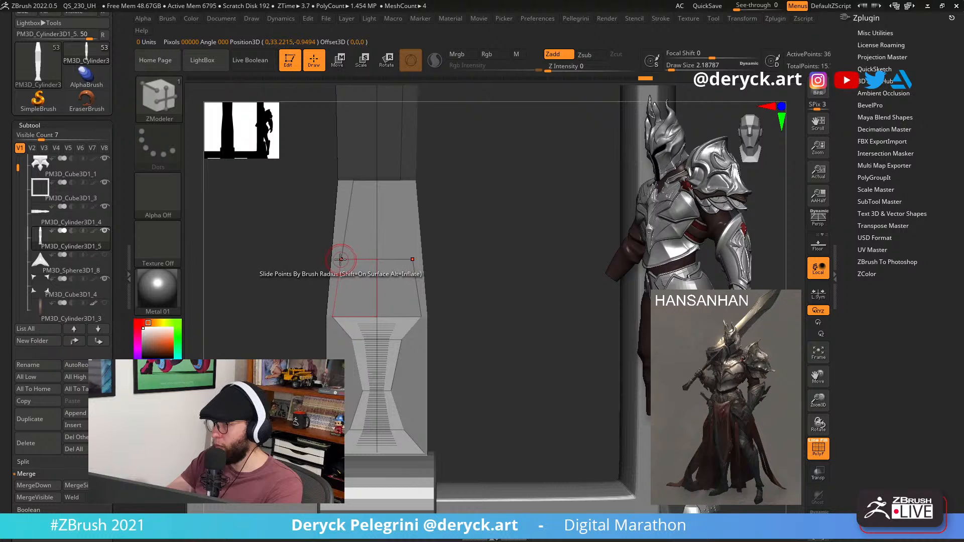
drag(341, 260, 356, 258)
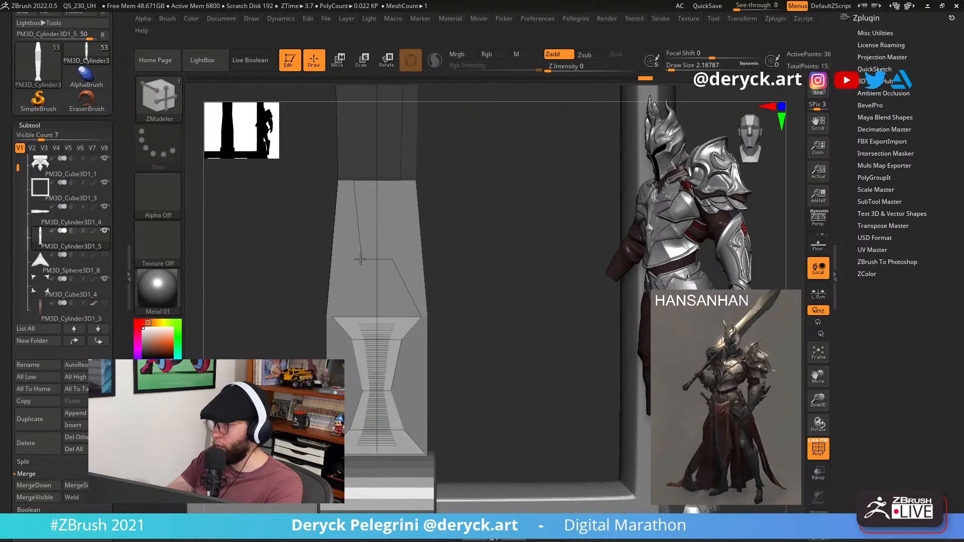
Delete the supporting edge loops at the strip's tip and its nearest bend, and narrow the strip at that bend.
alt+drag(298, 257, 193, 392)
key(alt+s)
drag(299, 339, 351, 309)
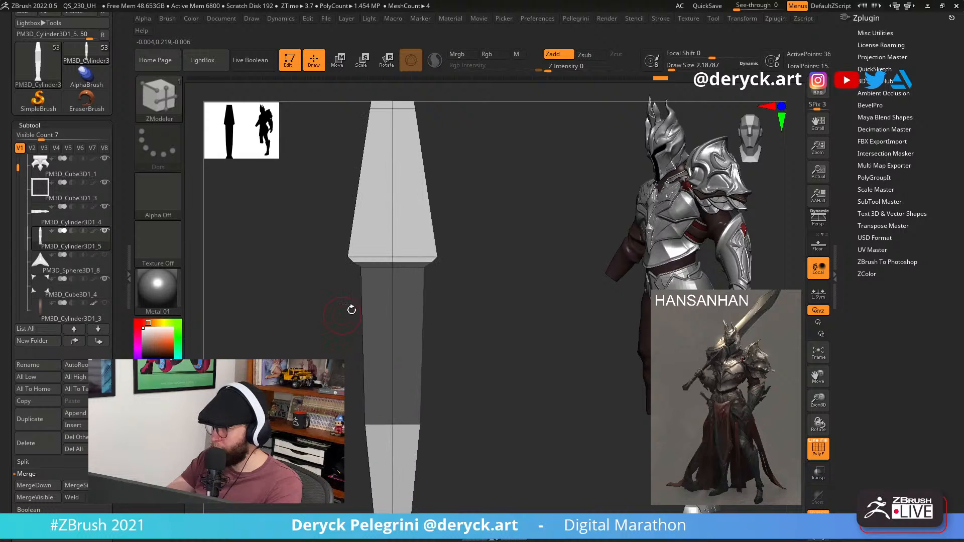
alt+click(372, 265)
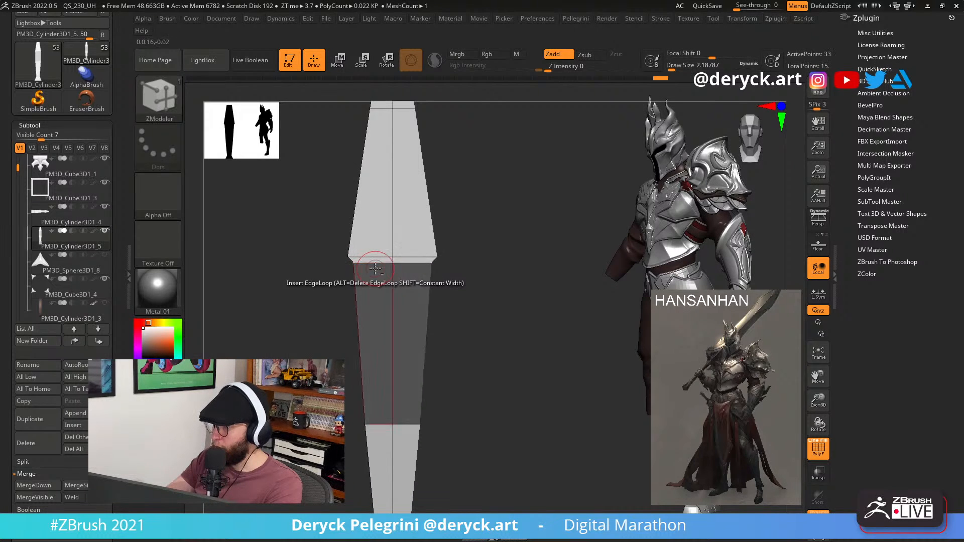
alt+drag(325, 268, 333, 316)
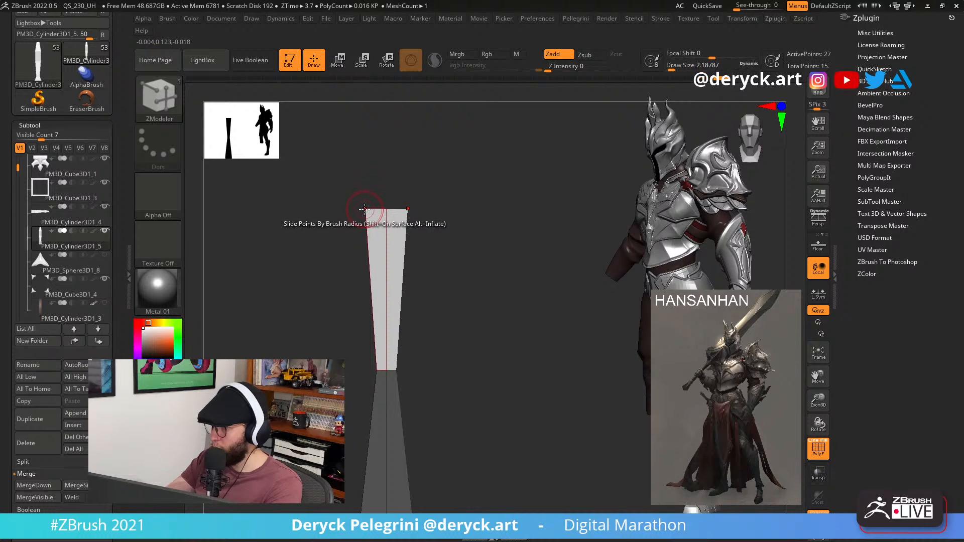
Slide the side points at the strip's tip end inward to taper it into a sharp point.
drag(364, 208, 376, 208)
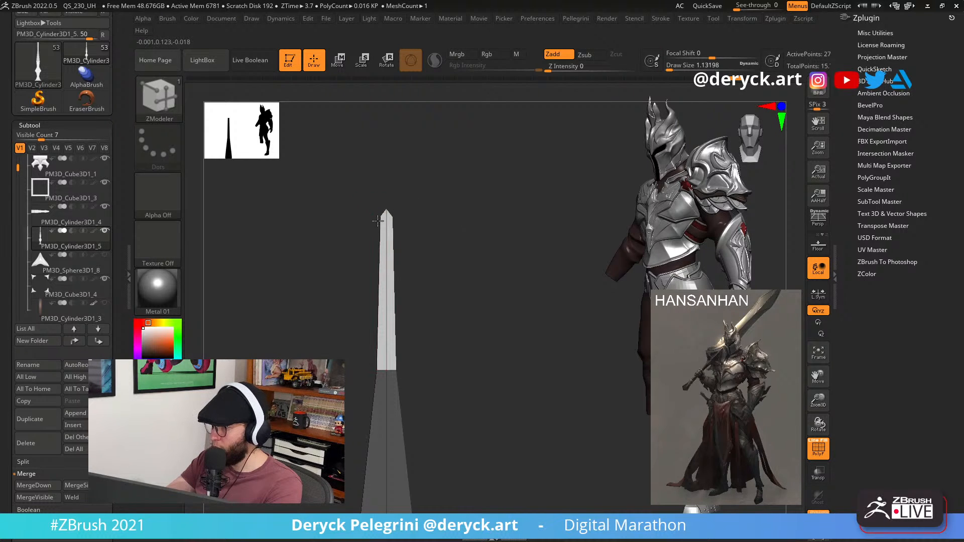
drag(376, 261, 345, 271)
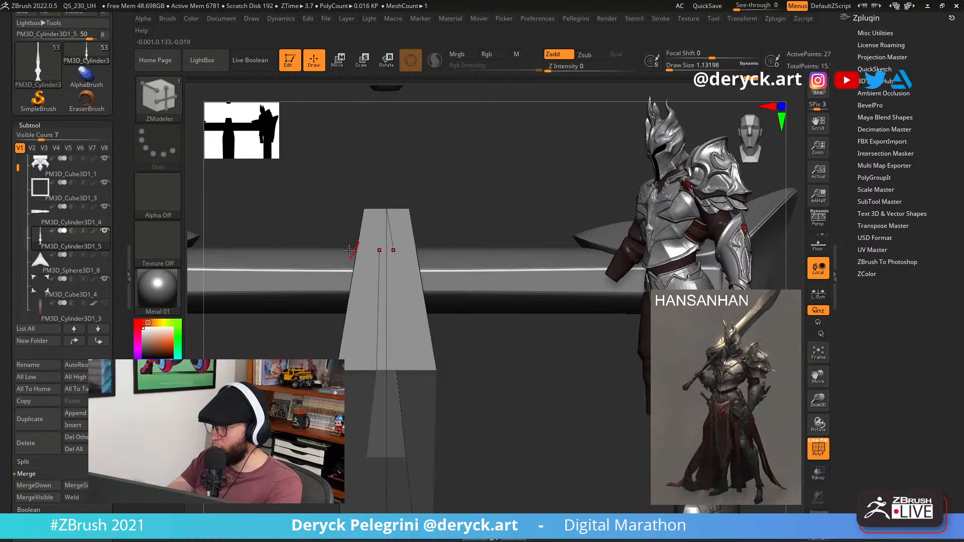
drag(307, 211, 374, 253)
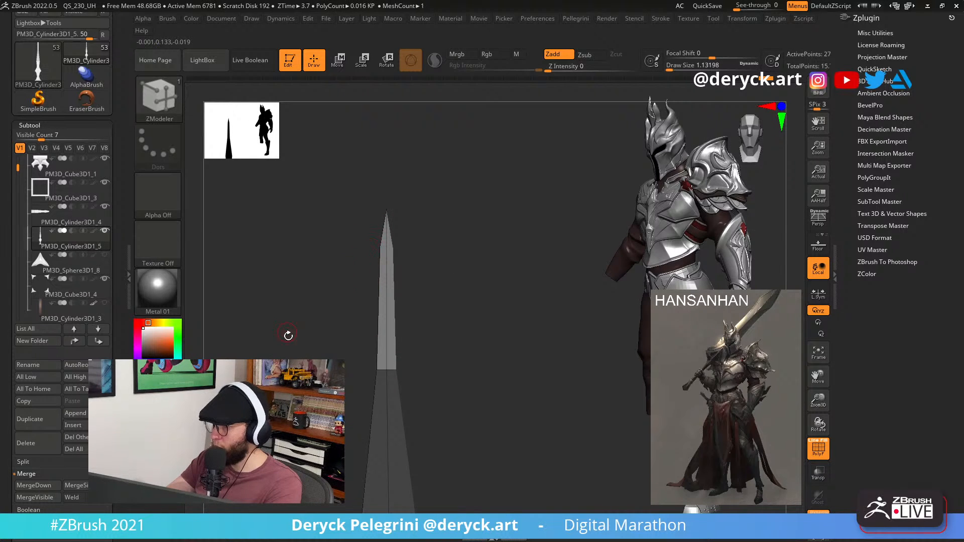
Extrude all the strip's faces slightly outward to give the inlay thickness.
drag(286, 333, 312, 254)
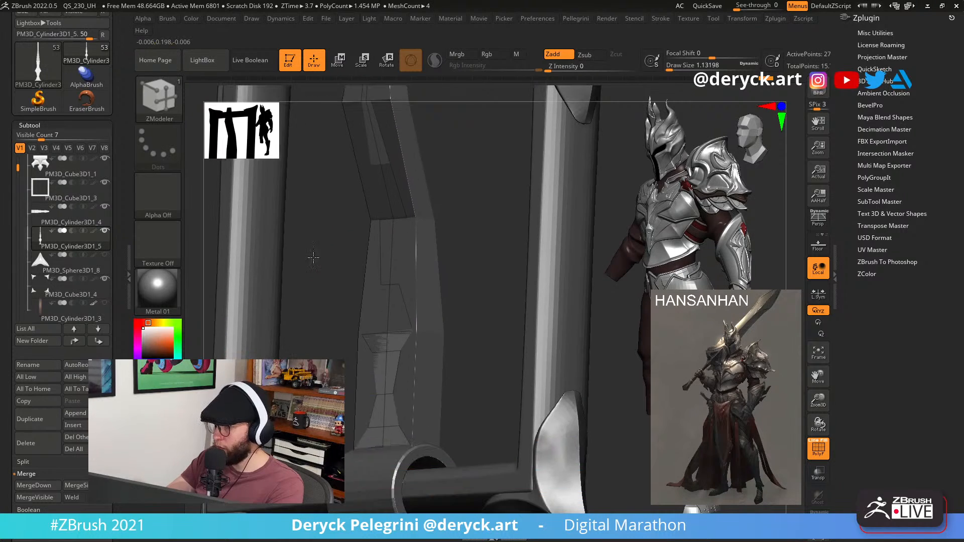
click(390, 371)
drag(390, 371, 386, 371)
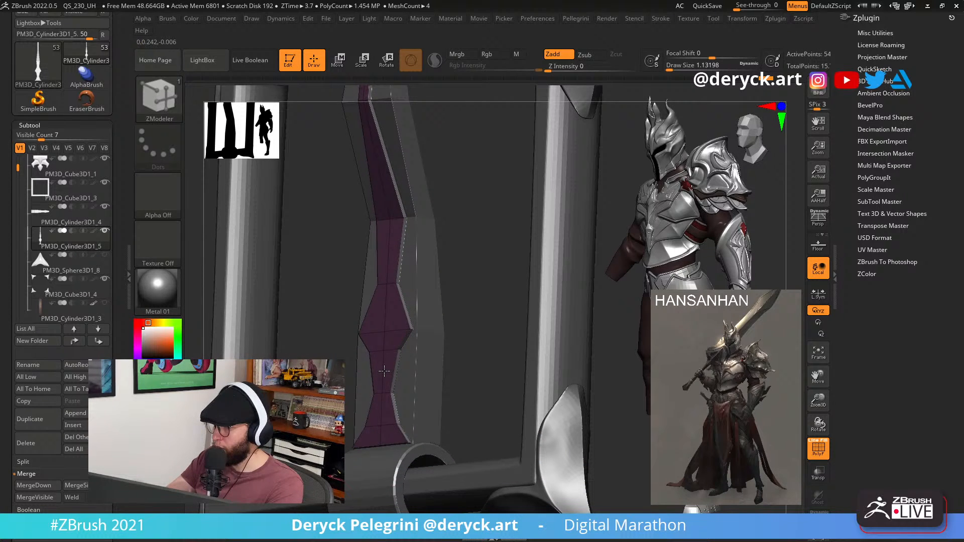
Isolate the inlay, set the edge action to Bevel with the Polyloop target, and bevel its upper border edges narrowly.
shift+drag(454, 372, 383, 363)
key(shift+f)
key(shift+s)
key(shift+f)
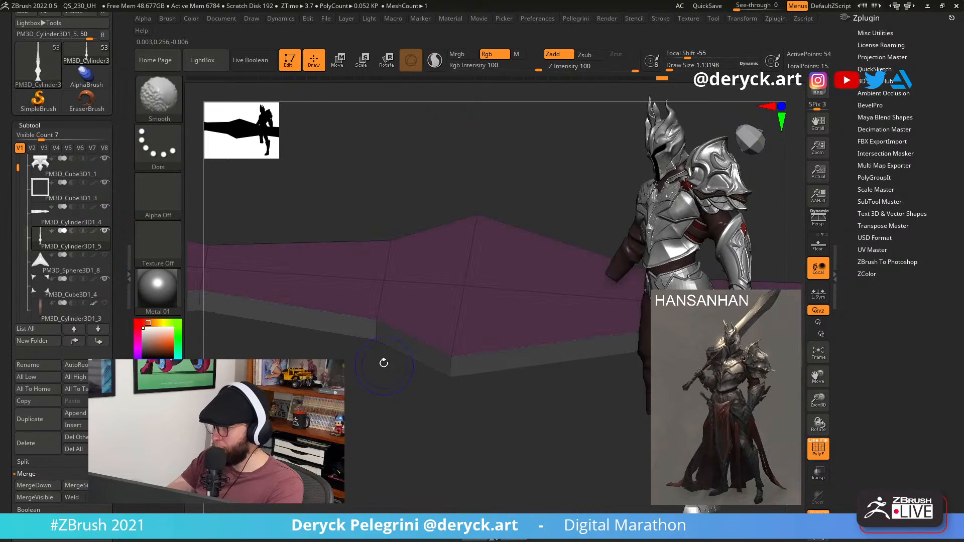
key(space)
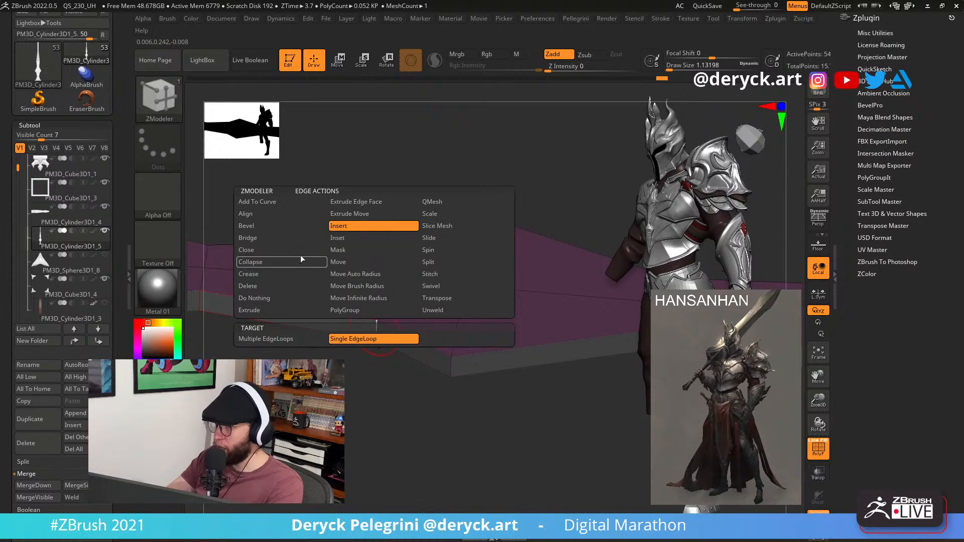
click(252, 226)
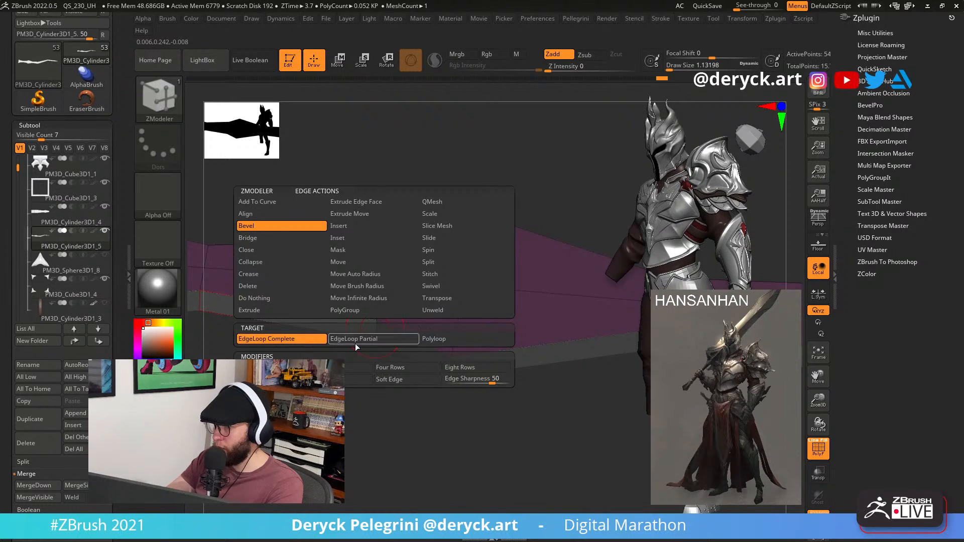
click(435, 339)
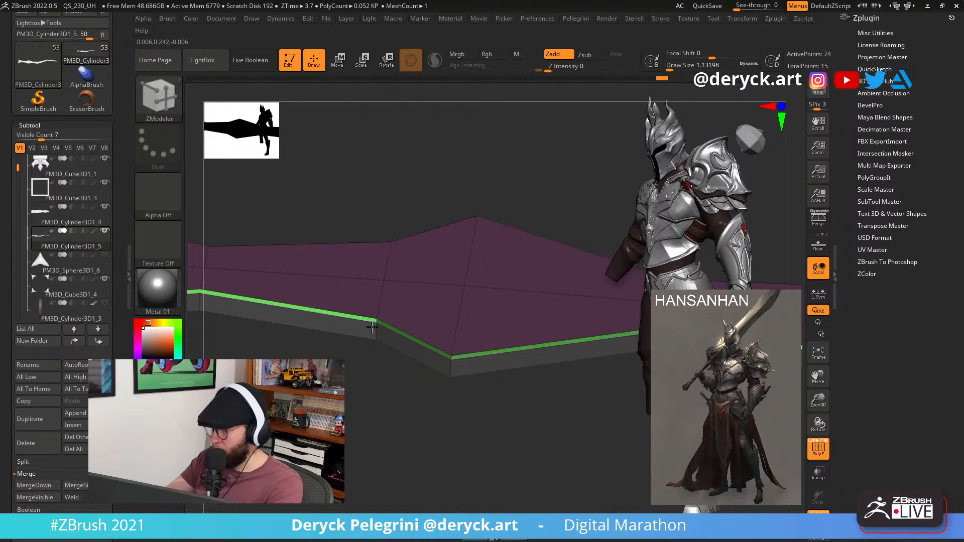
click(372, 325)
Insert a supporting edge loop close to the inlay's flared end and turn on the dynamic subdivision preview.
drag(368, 392, 503, 453)
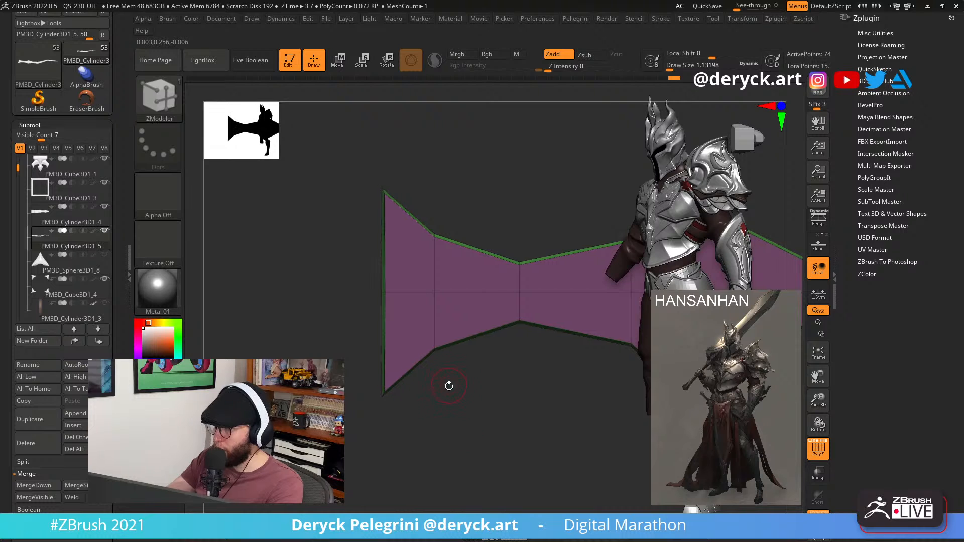
key(space)
click(401, 295)
click(401, 295)
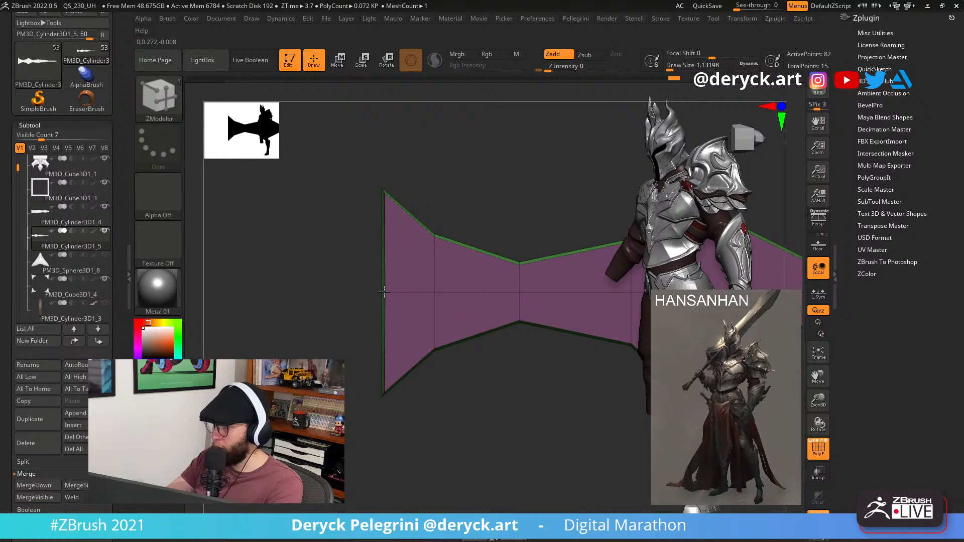
key(d)
alt+drag(332, 293, 228, 296)
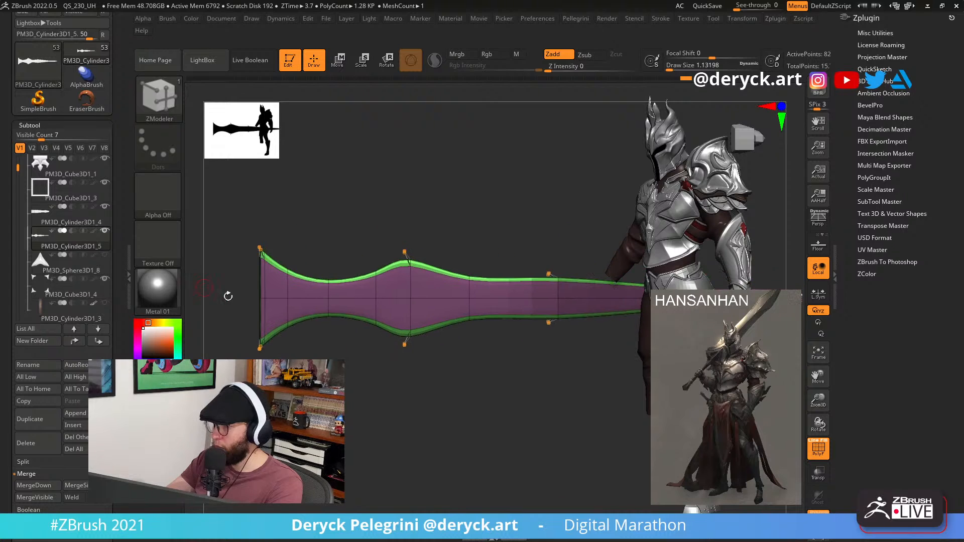
Insert supporting edge loops on both sides of the inlay's middle bend.
key(alt+s)
key(shift+f)
drag(417, 419, 362, 288)
alt+drag(407, 353, 322, 437)
drag(405, 490, 431, 487)
key(alt+s)
drag(518, 467, 358, 381)
key(shift+f)
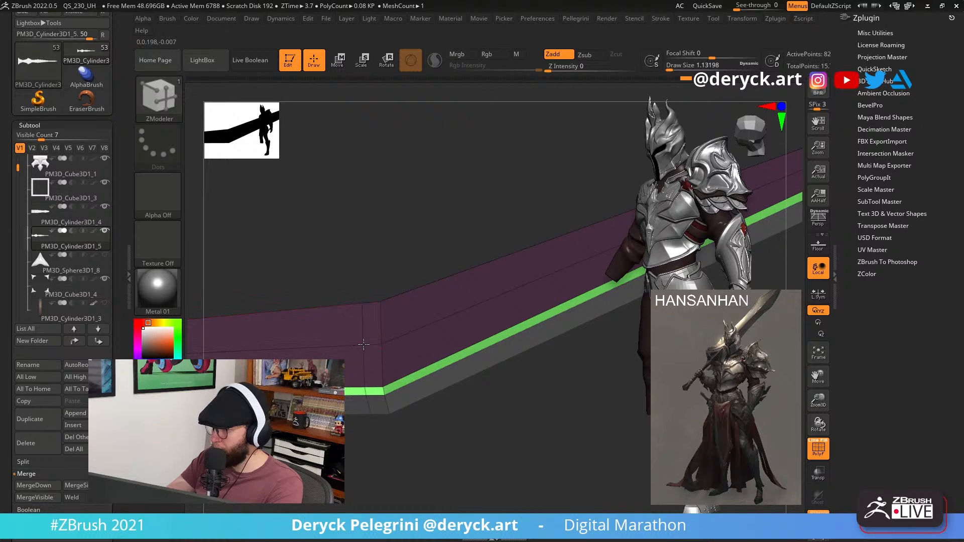
click(396, 336)
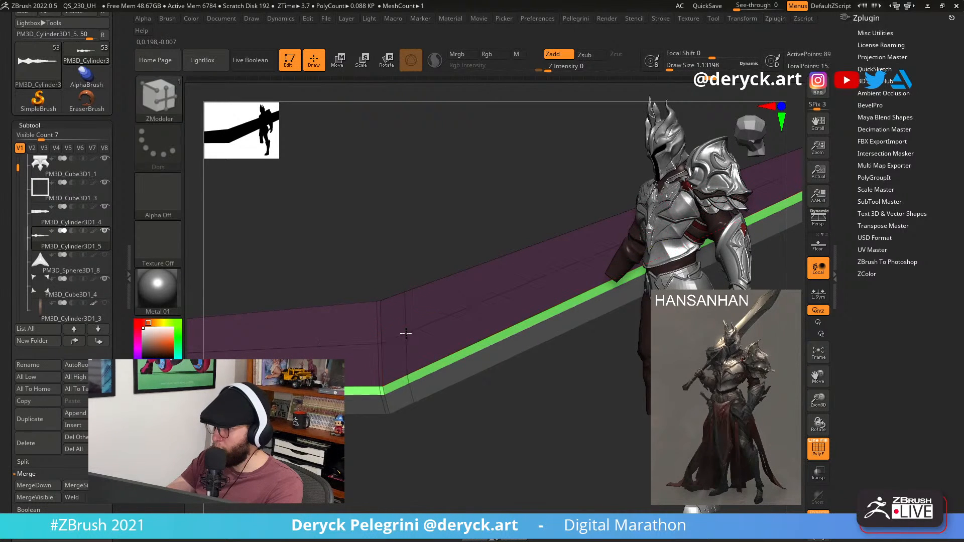
Check the smoothed middle bend against the prong and insert a lengthwise supporting edge loop along the inlay's lower side edge.
mouse_move(449, 448)
mouse_down()
mouse_move(374, 431)
mouse_move(413, 415)
mouse_move(400, 424)
mouse_move(506, 428)
mouse_up()
drag(444, 432, 429, 418)
key(shift+d)
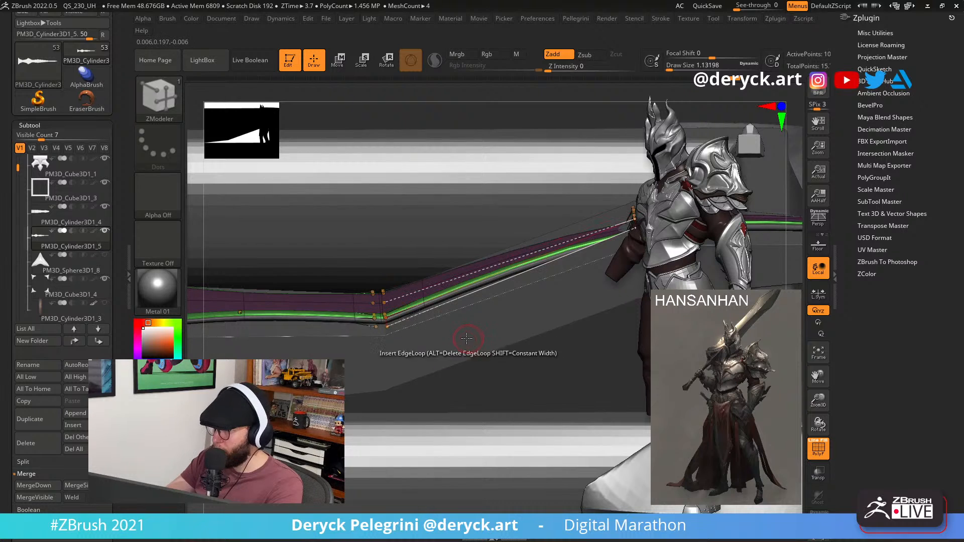
click(467, 411)
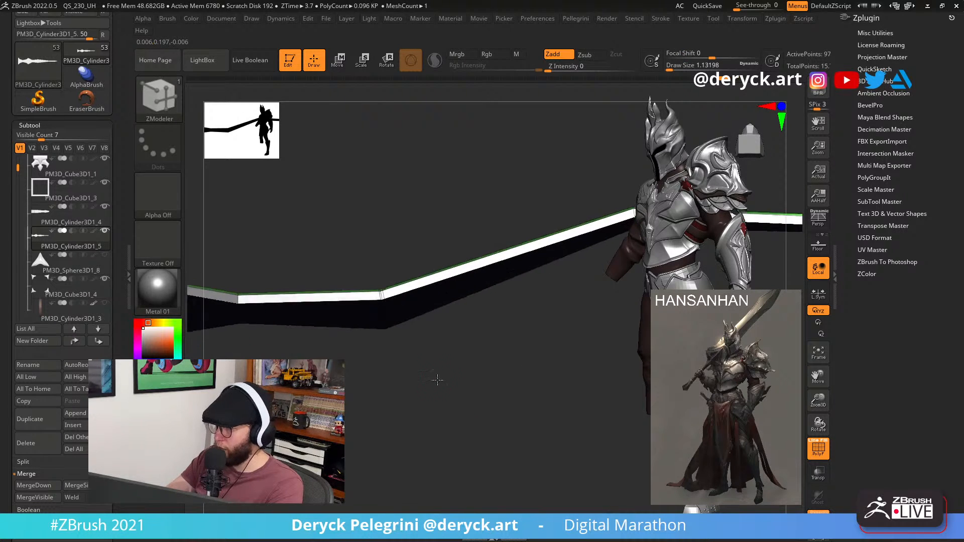
drag(437, 380, 431, 364)
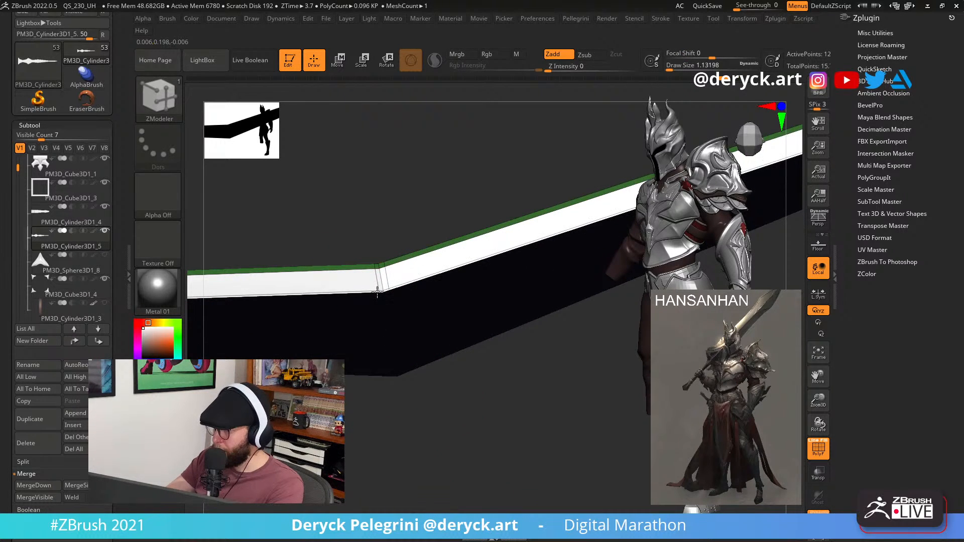
Insert supporting edge loops on both sides of the inlay's bend nearest the tip.
drag(424, 426, 378, 286)
key(shift+f)
drag(398, 351, 333, 294)
key(shift+f)
key(shift+f)
key(shift+f)
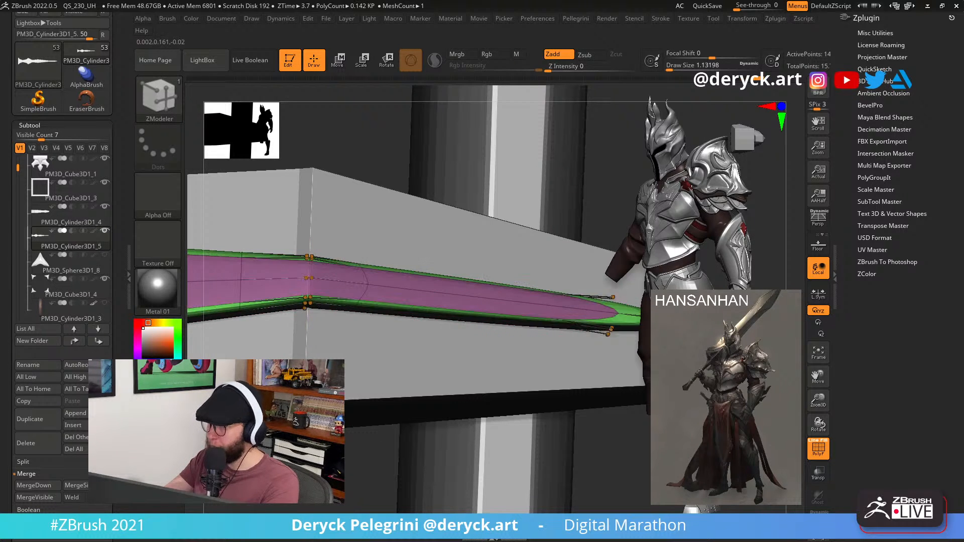
Hide the wireframe and examine how the inlay sits on the buckle prong.
drag(311, 278, 413, 464)
key(shift+f)
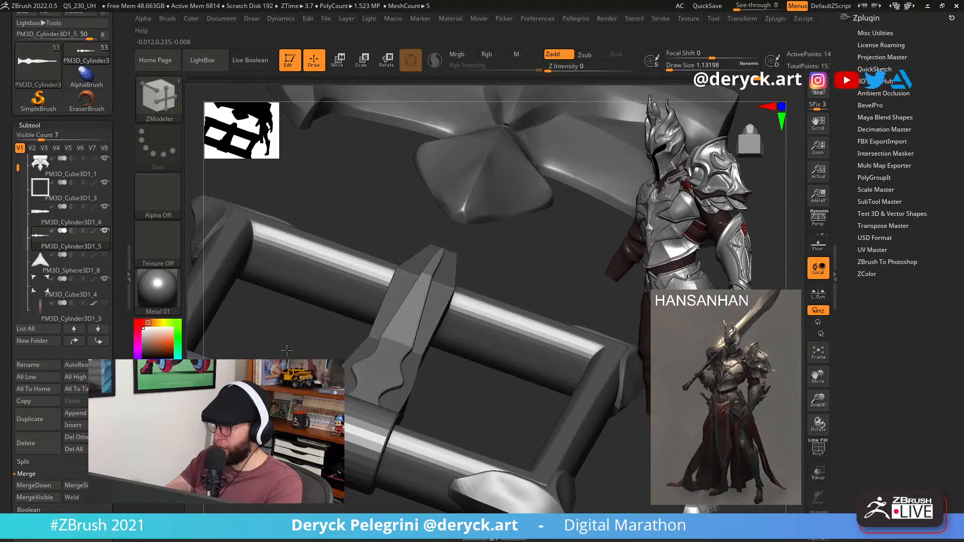
drag(286, 350, 277, 323)
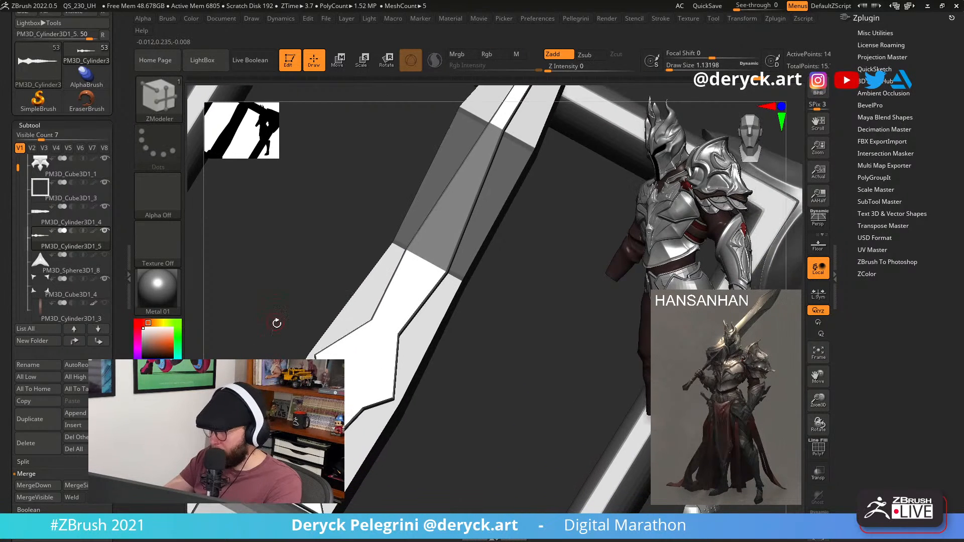
Preview the smoothed inlay and examine how it sits on the buckle prong from several angles.
key(shift+f)
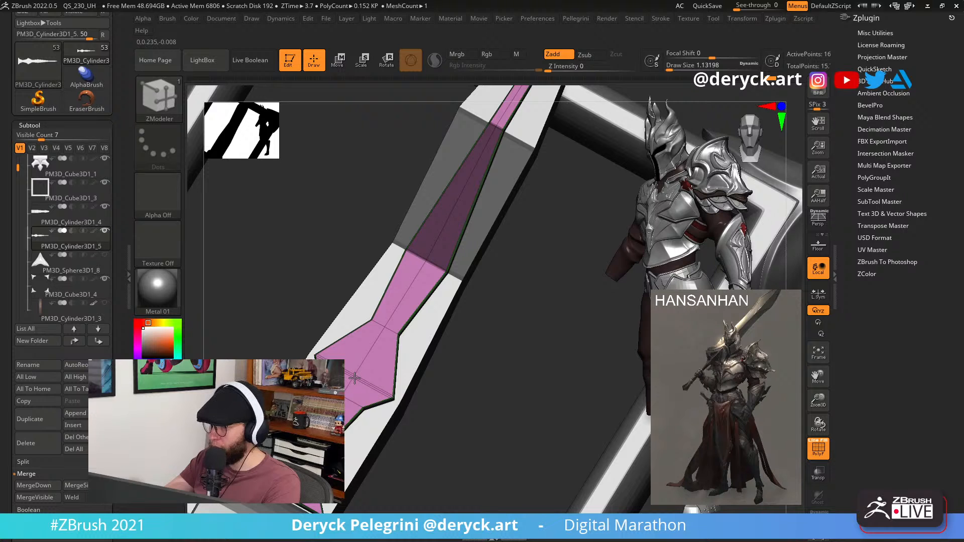
key(d)
alt+drag(239, 351, 353, 387)
key(shift+f)
alt+drag(444, 394, 349, 414)
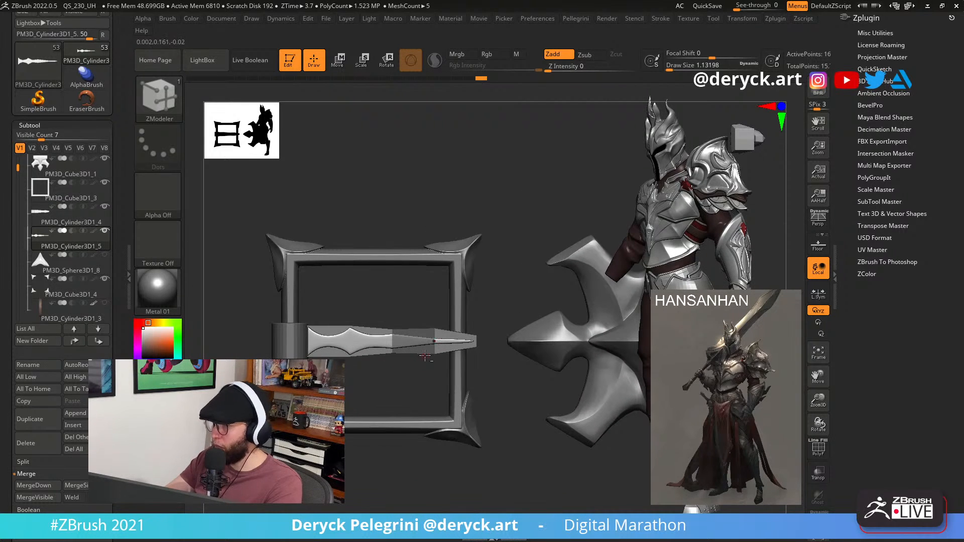
drag(399, 397, 420, 358)
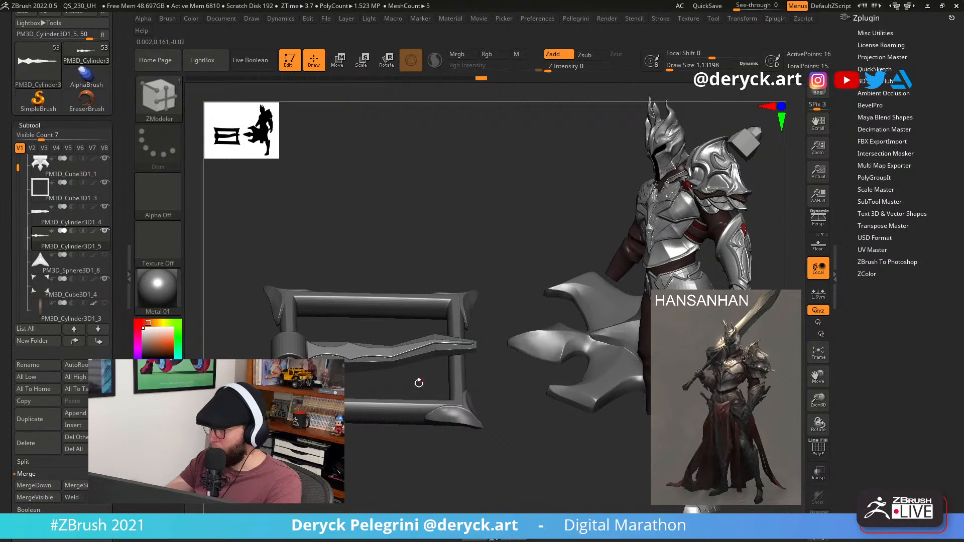
drag(395, 393, 401, 424)
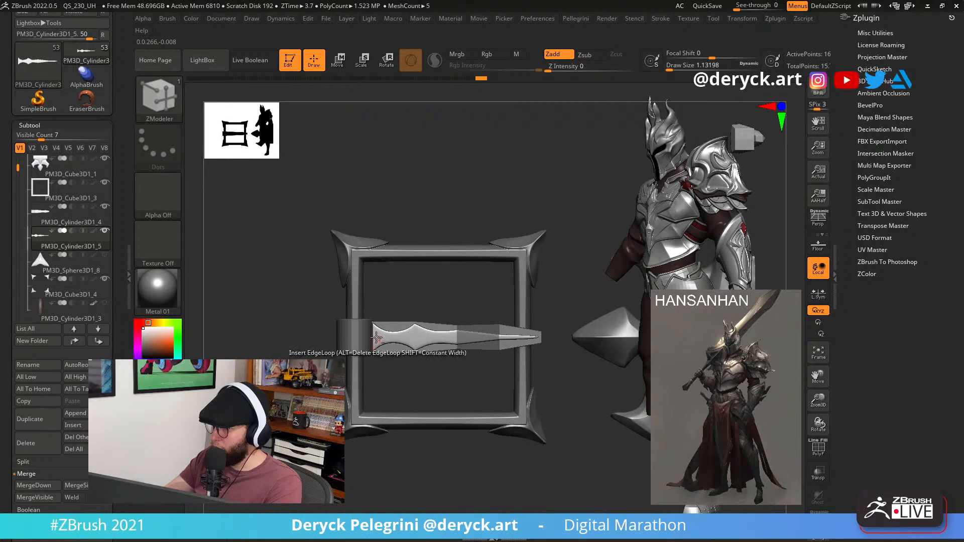
alt+drag(391, 371, 387, 417)
Isolate the inlay and change the MaskPen stroke from Lasso to DragRect.
key(shift+d)
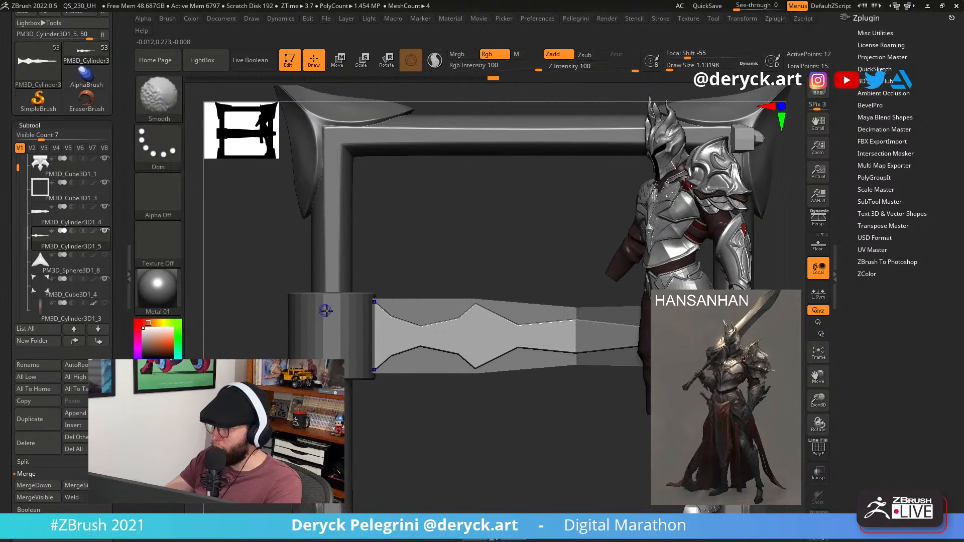
key(alt+s)
ctrl+drag(307, 292, 372, 415)
ctrl+drag(383, 377, 352, 321)
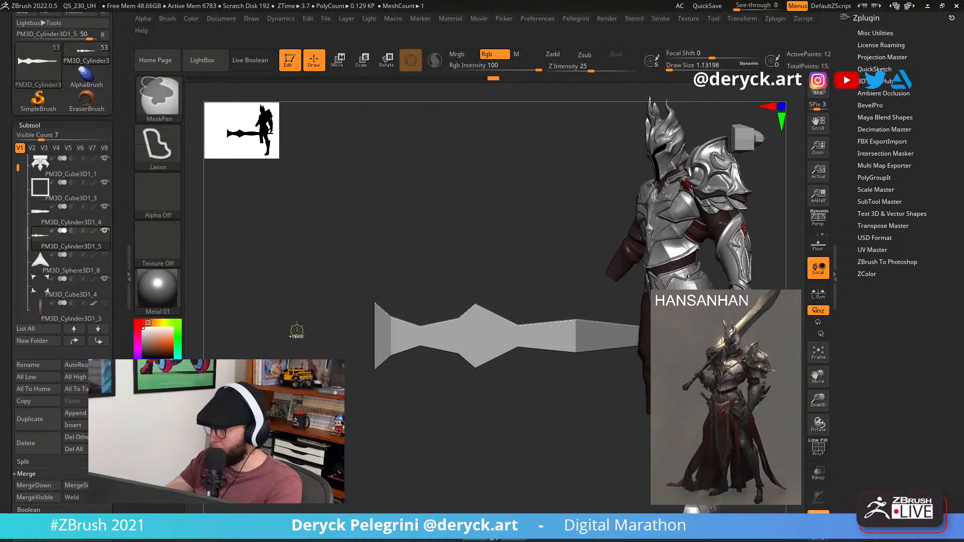
key(shift+d)
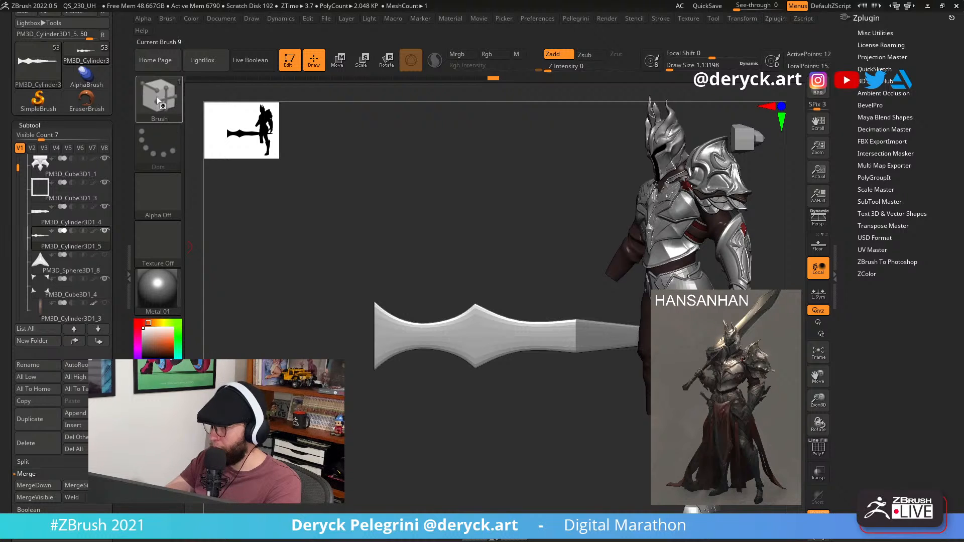
ctrl+click(152, 96)
ctrl+click(157, 147)
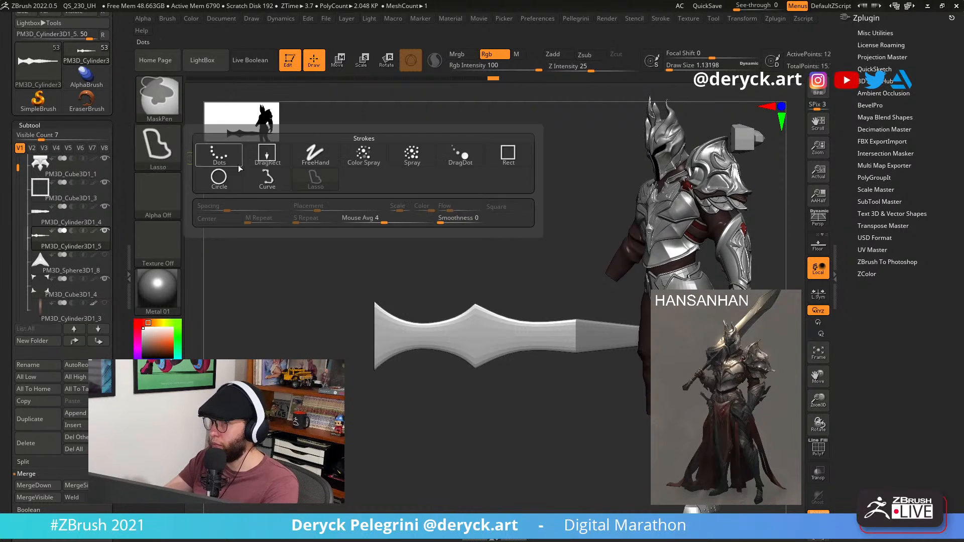
click(267, 155)
Mask one end of the inlay and shift its base end slightly towards the prong's hinge barrel.
key(shift+f)
mouse_move(312, 270)
ctrl+mouse_down()
mouse_move(369, 431)
mouse_move(383, 435)
ctrl+mouse_up()
ctrl+click(382, 431)
key(w)
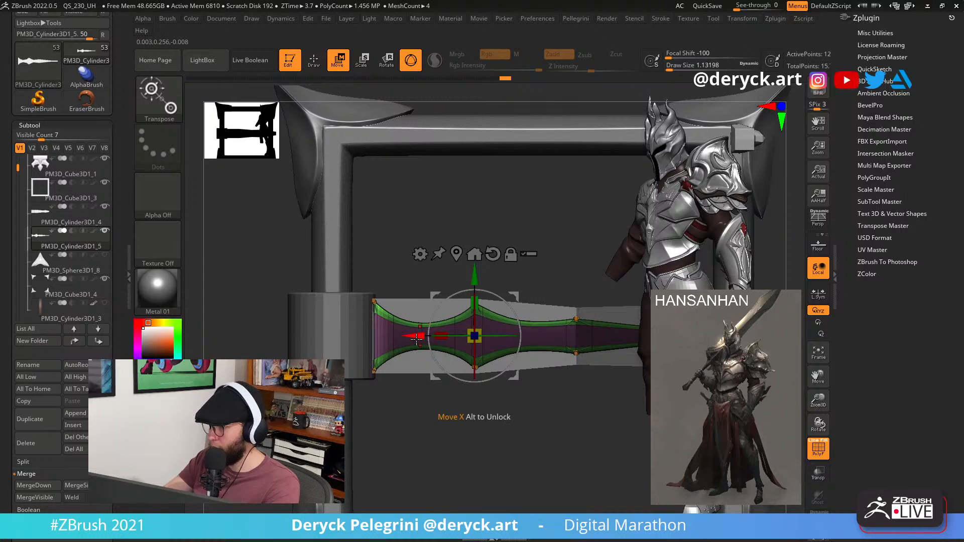
drag(417, 339, 411, 340)
key(q)
mouse_move(269, 326)
ctrl+mouse_down()
mouse_move(258, 334)
mouse_move(261, 314)
mouse_move(205, 278)
mouse_move(225, 274)
mouse_move(252, 297)
ctrl+mouse_up()
key(shift+f)
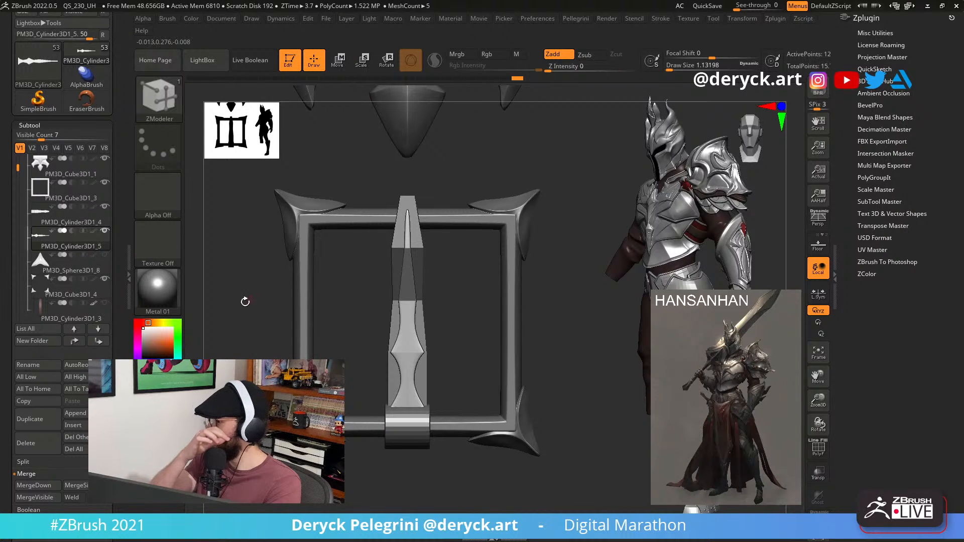
Isolate the unsmoothed inlay, switch the edge action to Insert Multiple EdgeLoops and add a lengthwise loop along its centre.
drag(343, 360, 363, 401)
key(alt+s)
key(shift+f)
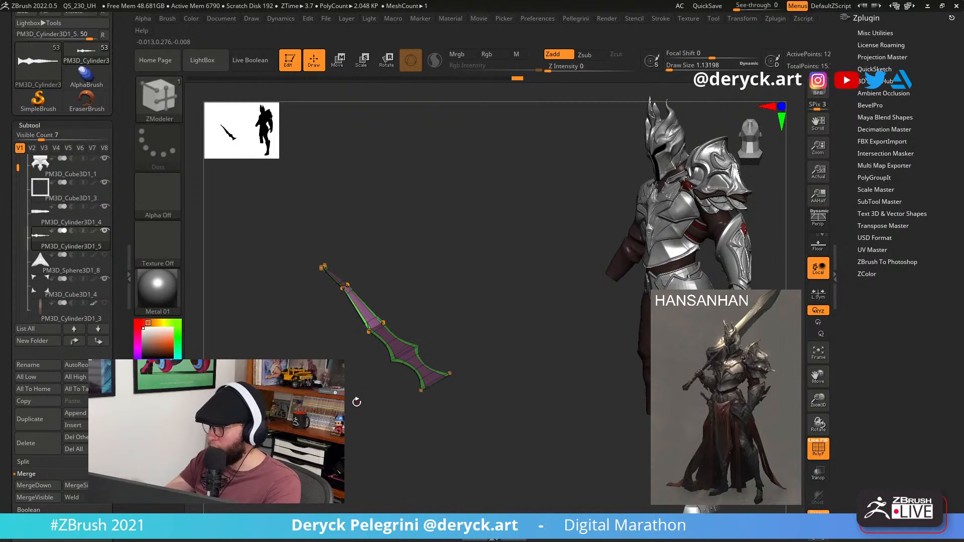
key(shift+d)
drag(362, 452, 357, 385)
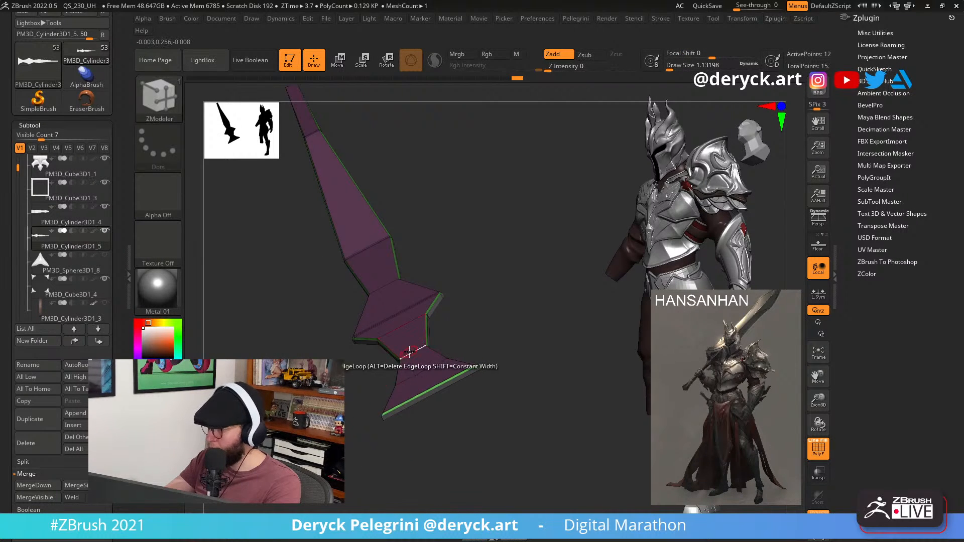
key(space)
click(366, 338)
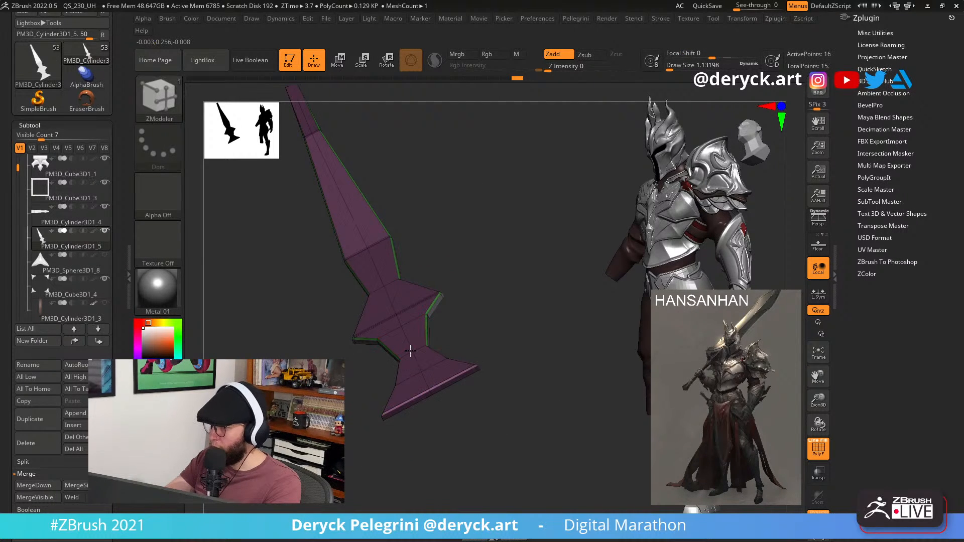
Undo the last inlay edits and check the lengthwise centre loop with the wireframe and smoothing preview.
mouse_move(351, 372)
mouse_down()
mouse_move(288, 356)
mouse_move(310, 336)
mouse_move(300, 268)
mouse_move(275, 264)
mouse_move(294, 319)
mouse_move(294, 391)
mouse_up()
key(ctrl)
key(ctrl+z)
key(ctrl+z)
key(shift+f)
key(ctrl+z)
key(ctrl+z)
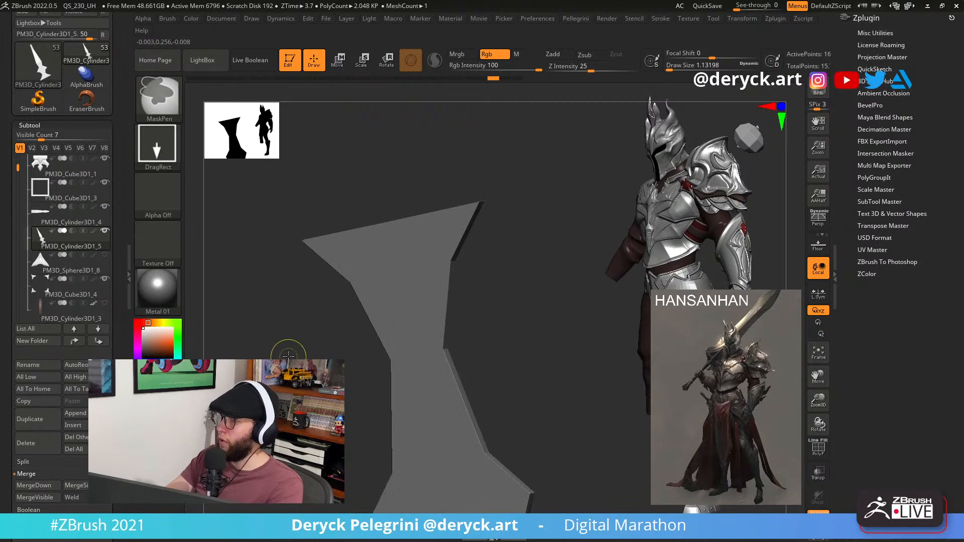
key(shift+f)
drag(286, 355, 294, 502)
key(d)
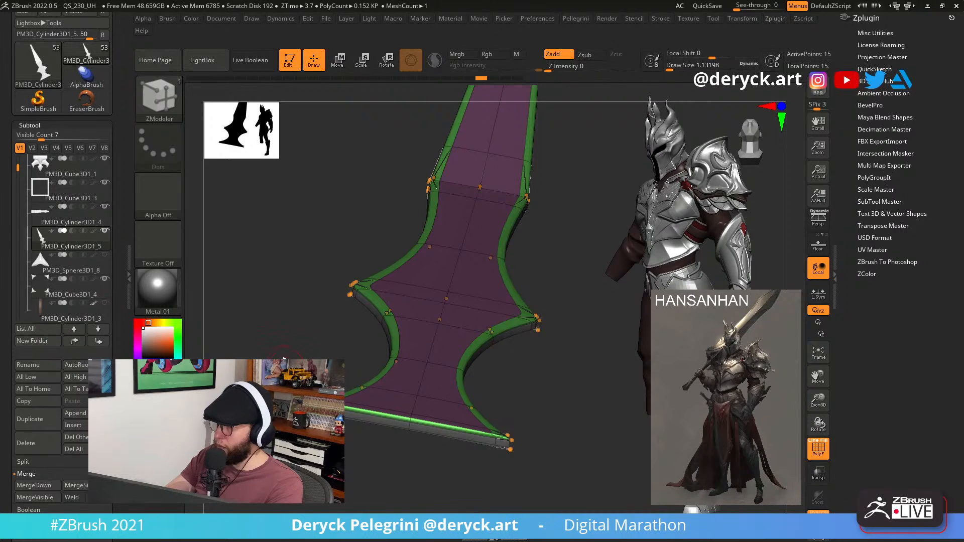
key(shift+d)
drag(276, 355, 288, 402)
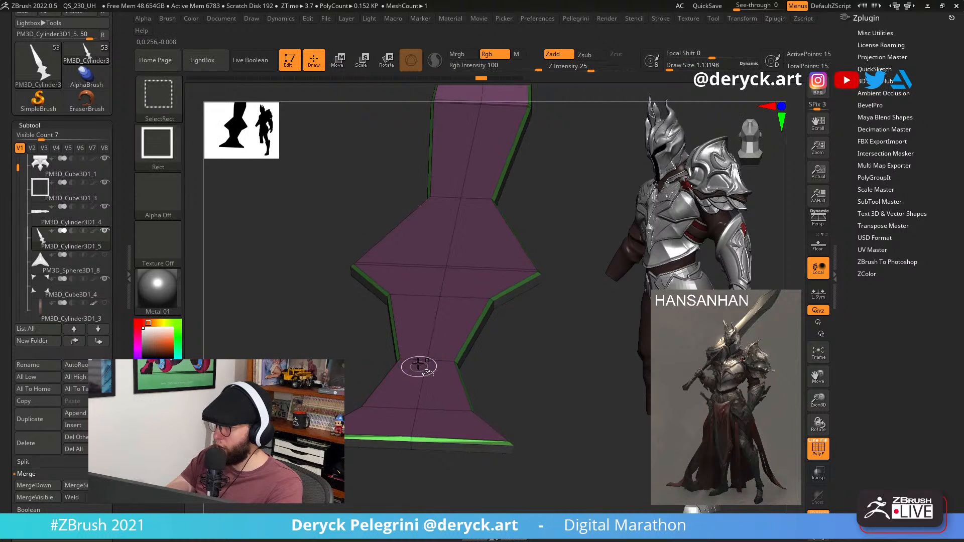
Isolate the inlay's top face, mask around its centre line, raise the line into a lengthwise ridge and restore the hidden parts.
ctrl+shift+click(419, 364)
mouse_move(356, 364)
mouse_down()
mouse_move(303, 289)
mouse_move(305, 317)
mouse_move(291, 303)
mouse_up()
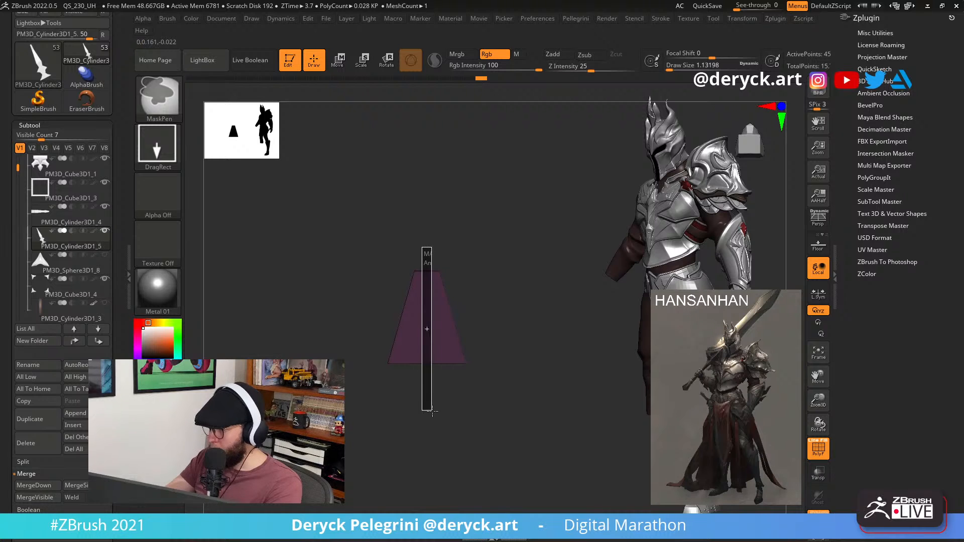
ctrl+drag(432, 416, 434, 415)
key(w)
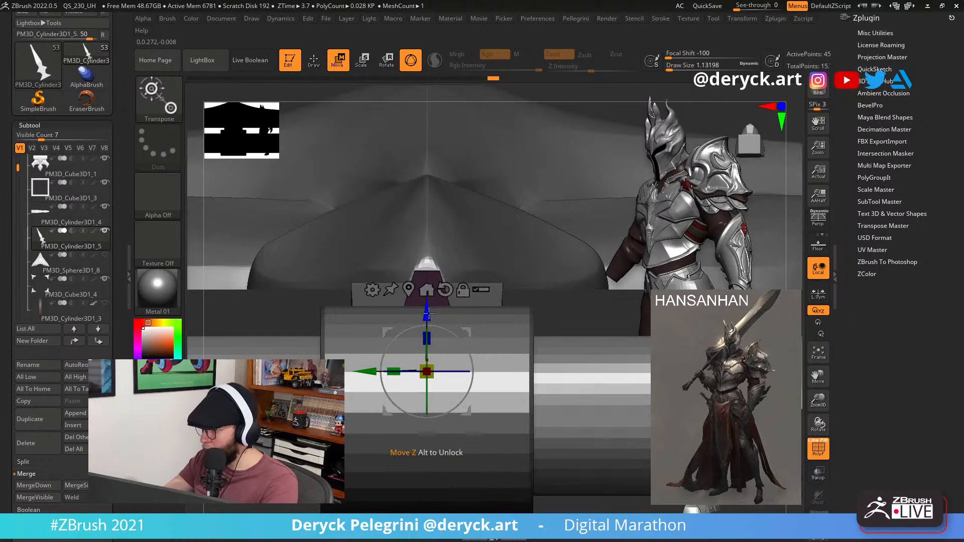
drag(461, 307, 274, 352)
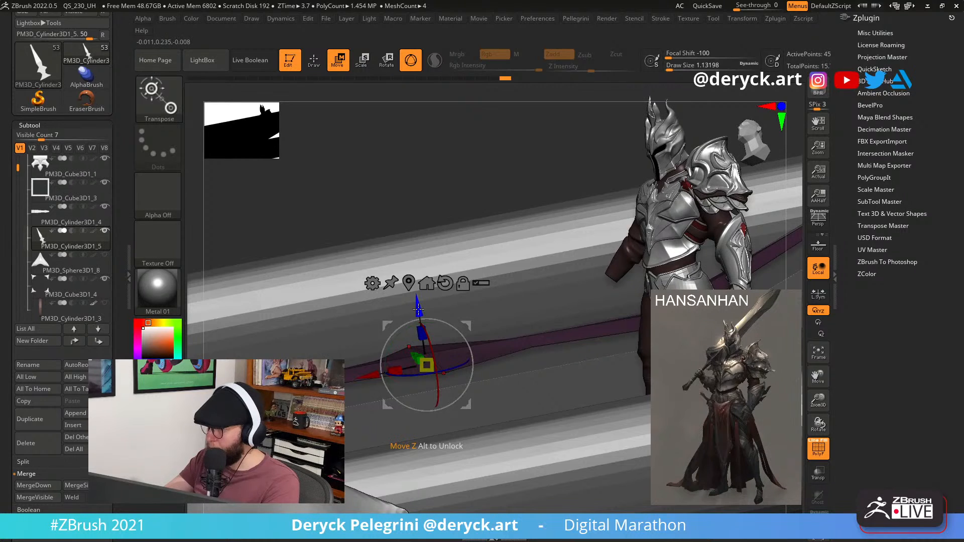
drag(418, 309, 417, 304)
mouse_move(296, 213)
ctrl+mouse_down()
mouse_move(313, 244)
mouse_move(303, 281)
mouse_move(323, 316)
ctrl+mouse_up()
ctrl+shift+click(318, 262)
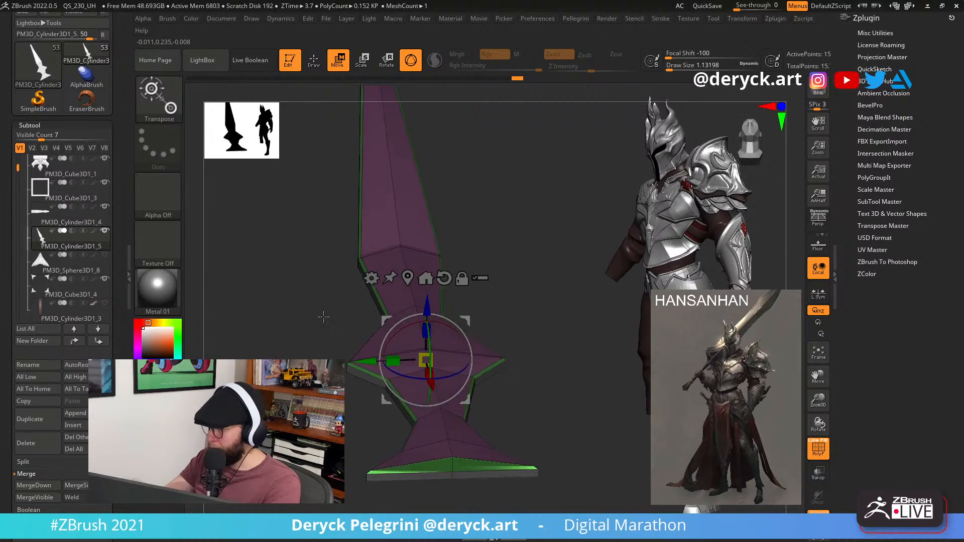
Set the ZModeler edge action back to inserting a single EdgeLoop on the ridged inlay.
key(shift+f)
key(q)
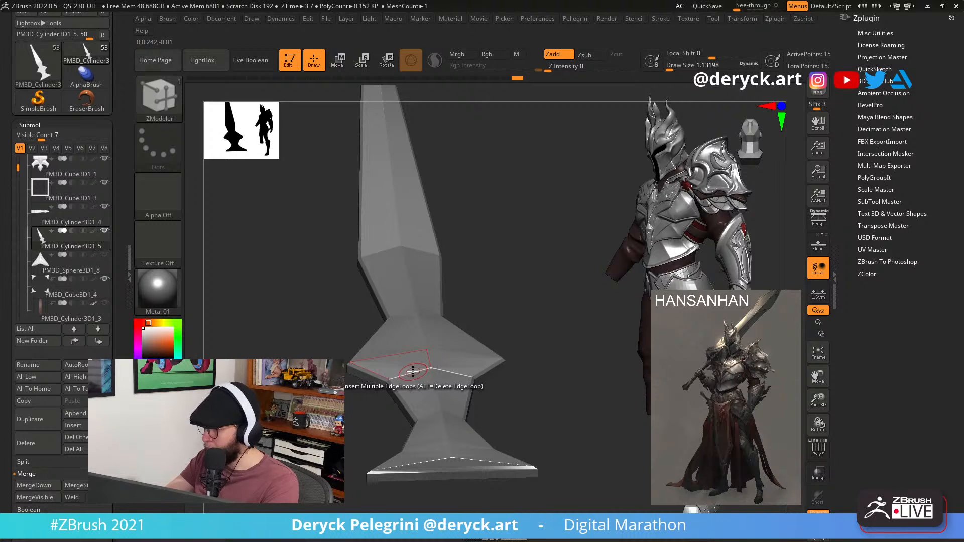
key(shift+f)
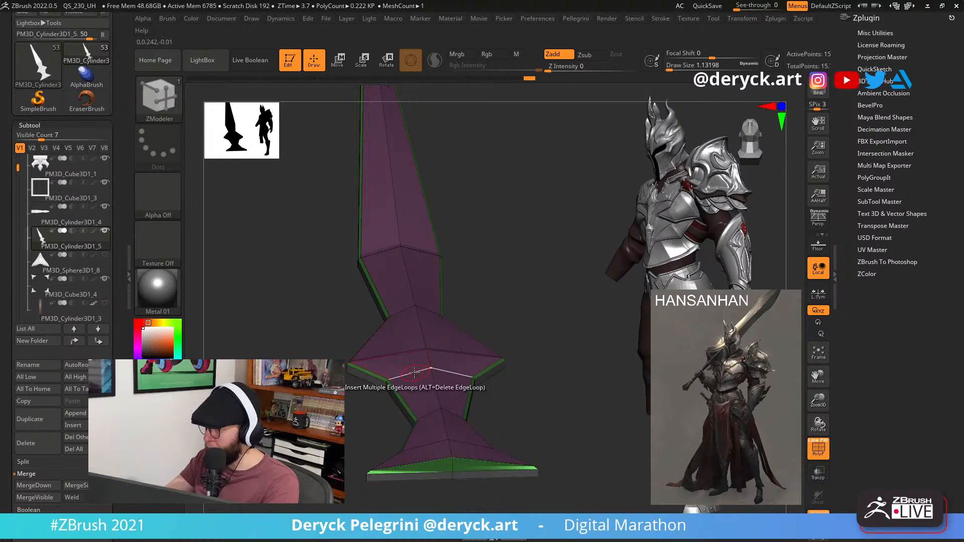
key(space)
click(382, 342)
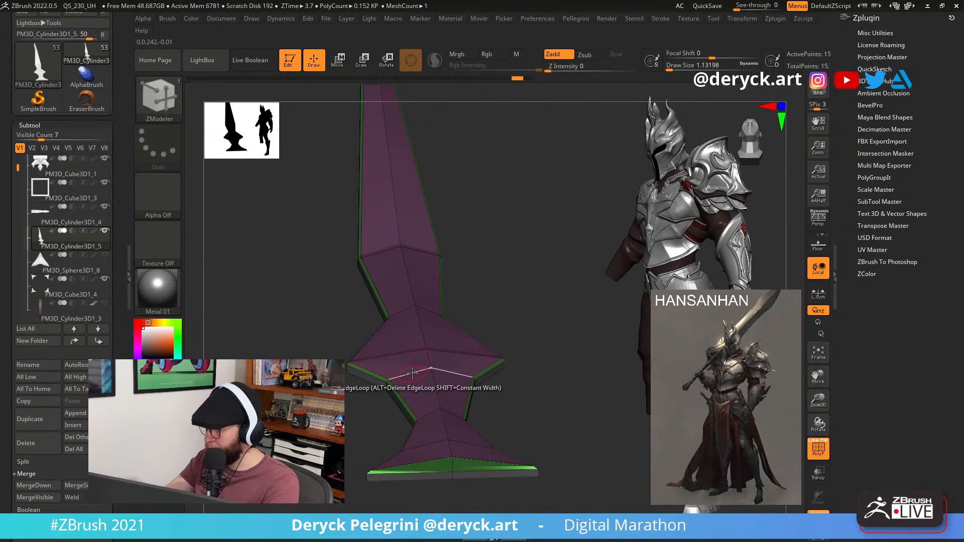
Preview the ridged inlay smoothed and examine its profile against the buckle prong from low and side angles.
key(d)
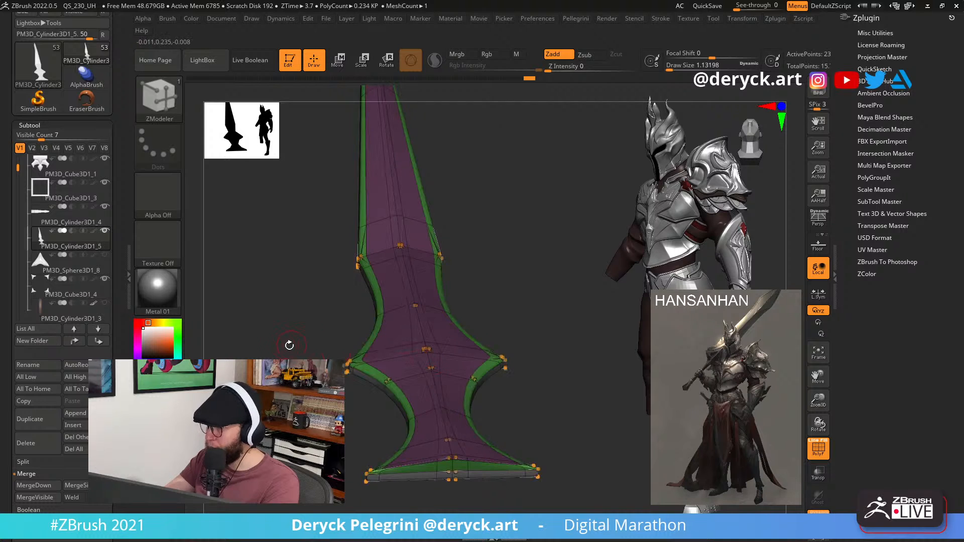
key(shift+f)
mouse_move(288, 344)
alt+mouse_down()
mouse_move(278, 327)
mouse_move(265, 334)
mouse_move(272, 321)
mouse_move(288, 338)
alt+mouse_up()
drag(346, 335, 382, 440)
drag(369, 483, 412, 404)
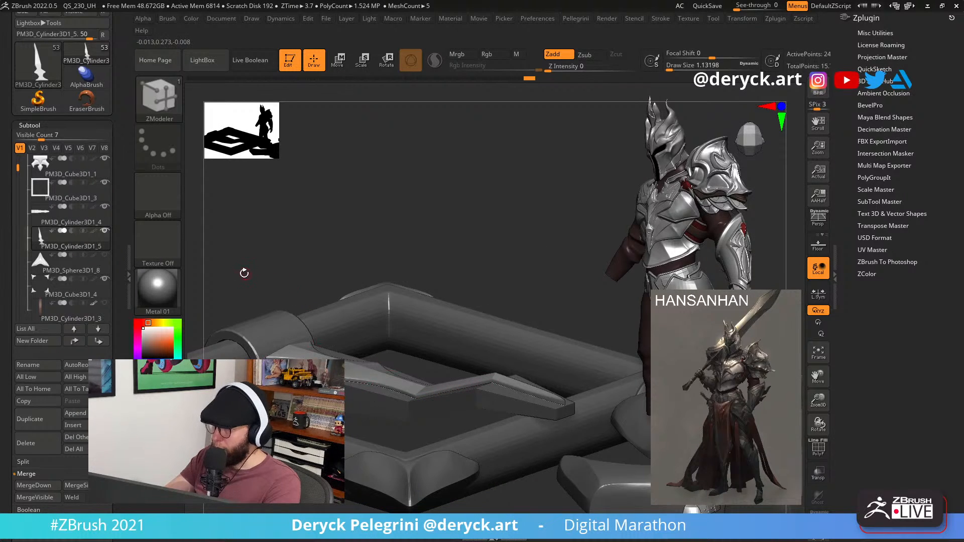
drag(244, 273, 419, 282)
Isolate the base edge of the ridged inlay with a mask and move it about 0.0044 towards the hinge barrel.
key(shift+d)
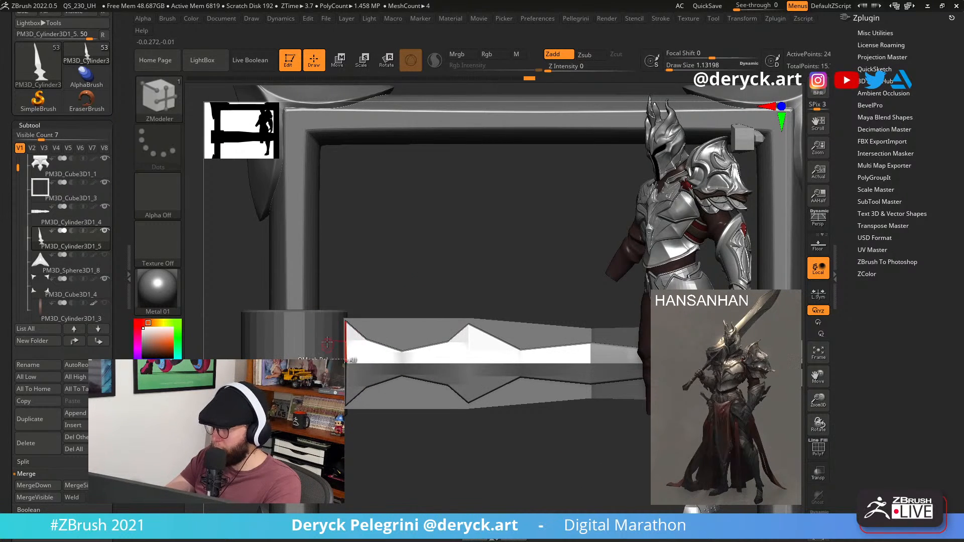
ctrl+shift+click(319, 345)
key(shift+f)
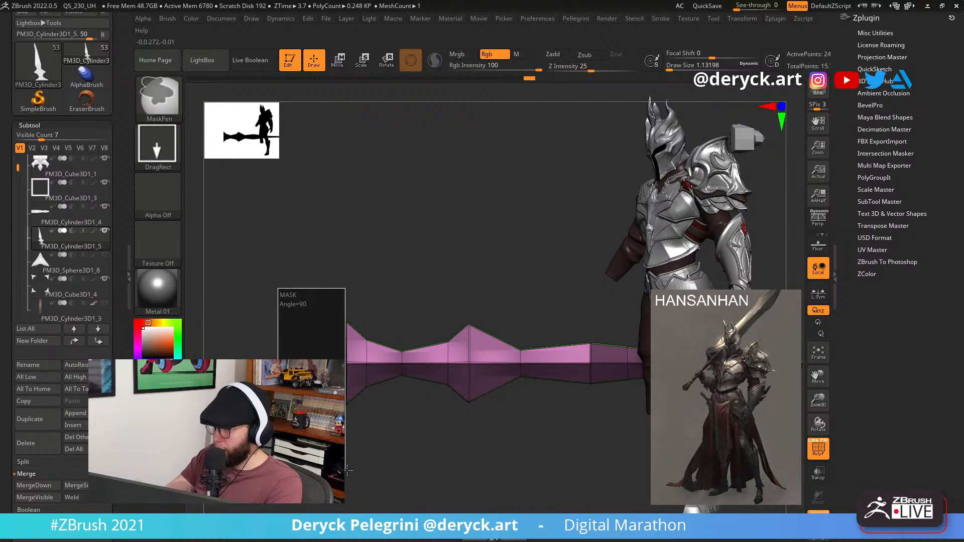
key(w)
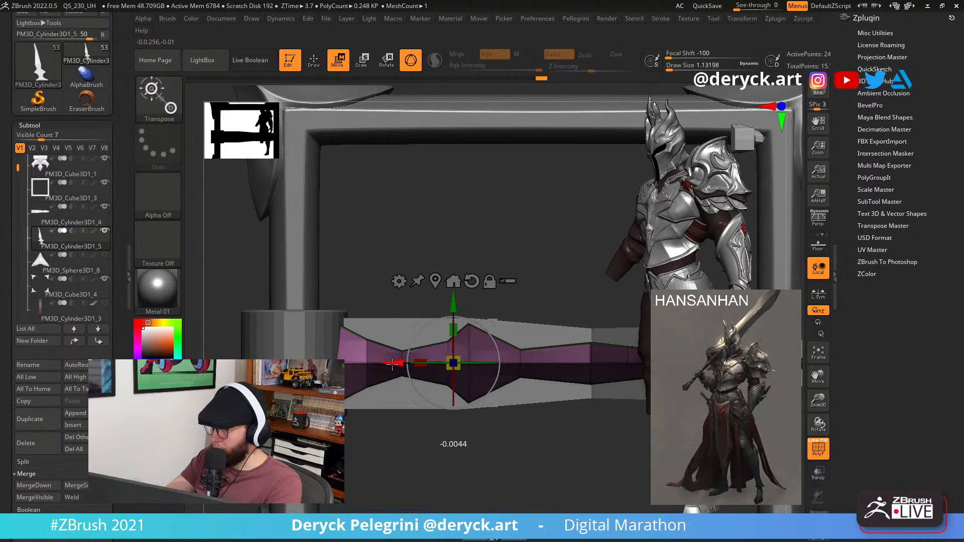
key(d)
mouse_move(387, 462)
ctrl+mouse_down()
mouse_move(400, 480)
mouse_move(382, 470)
mouse_move(396, 447)
mouse_move(354, 436)
mouse_move(374, 413)
mouse_move(412, 396)
mouse_move(367, 426)
mouse_move(432, 423)
ctrl+mouse_up()
key(shift+f)
key(q)
Select the Move brush and nudge the inlay's surface around its bends to fit the prong's profile.
key(b)
key(m)
key(v)
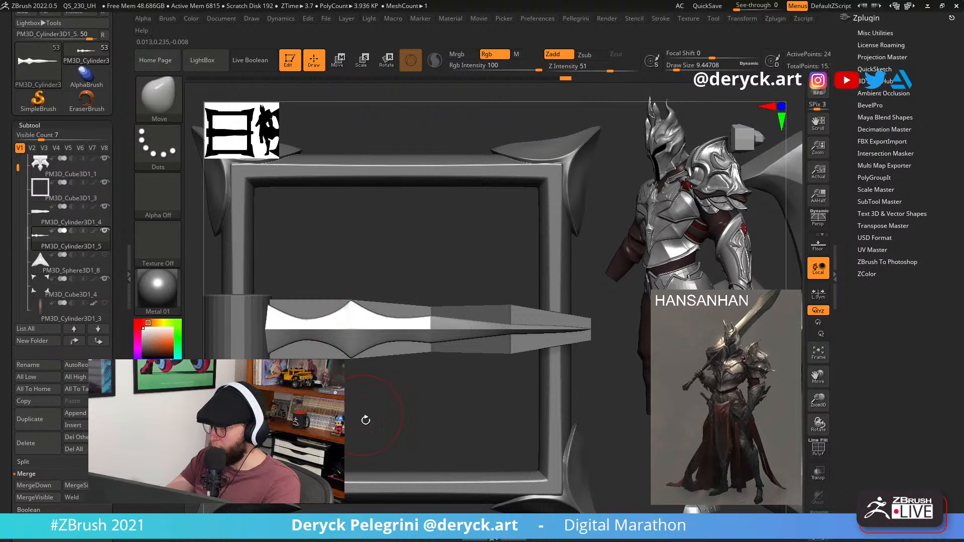
drag(366, 420, 357, 365)
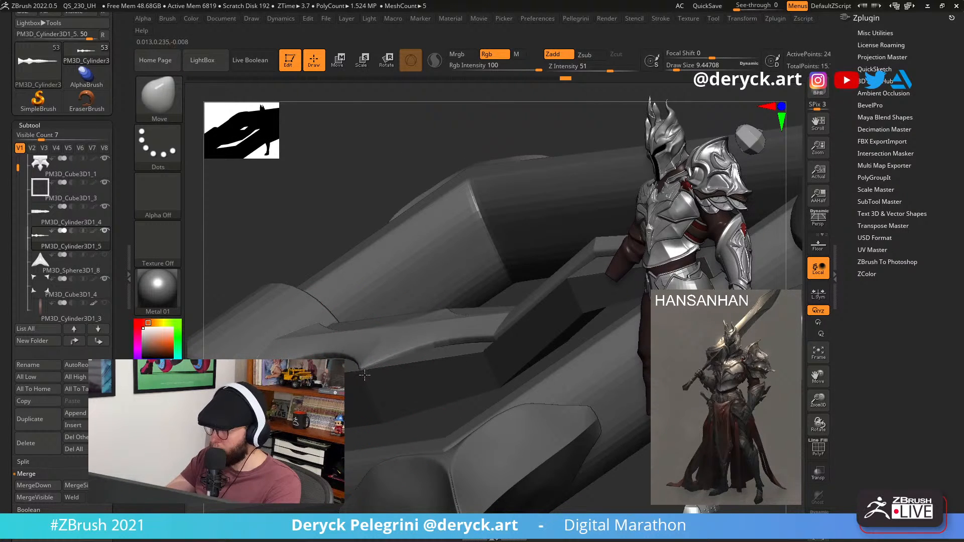
drag(346, 436, 344, 357)
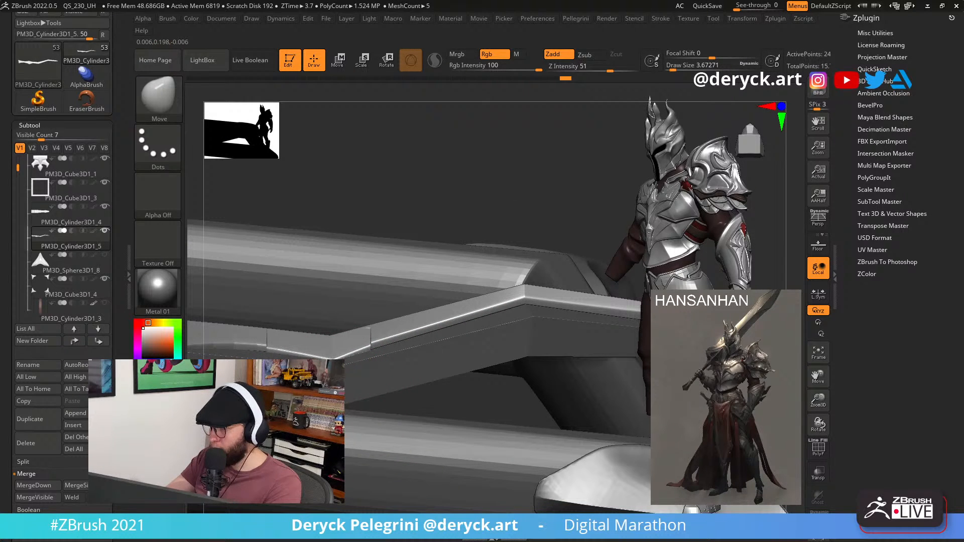
drag(361, 312, 410, 397)
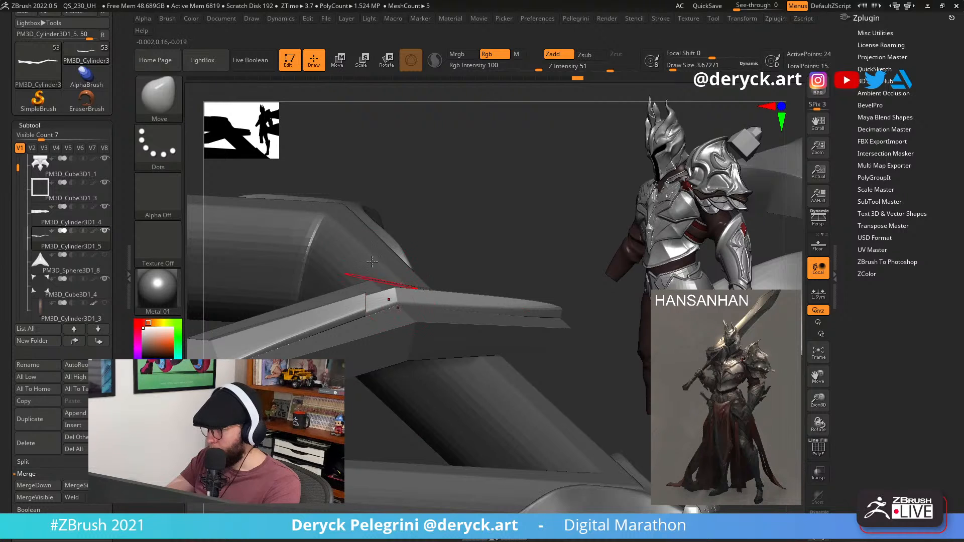
drag(372, 261, 398, 271)
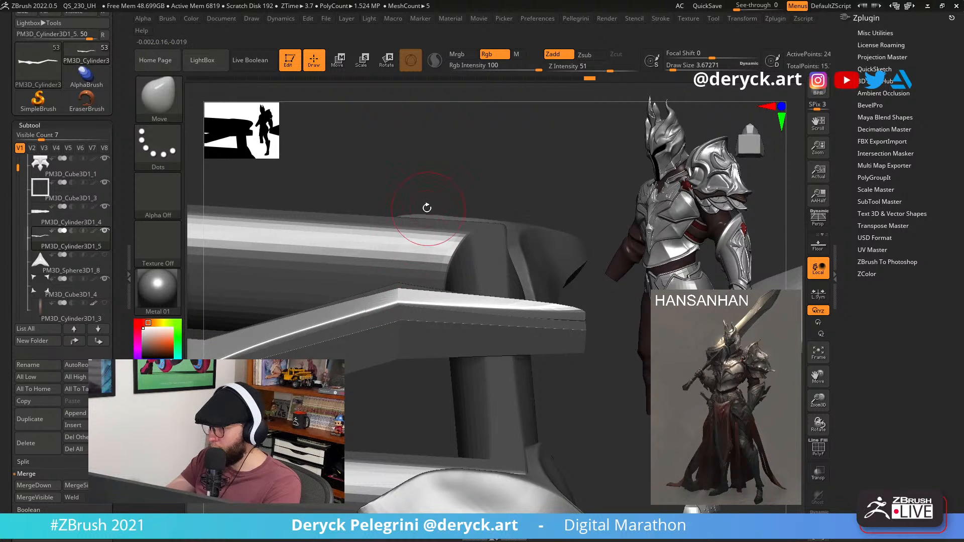
drag(426, 208, 409, 342)
drag(391, 296, 393, 297)
Delete the narrow edge loops at the inlay's base with ZModeler and insert one edge loop just below its widest point.
drag(435, 361, 460, 331)
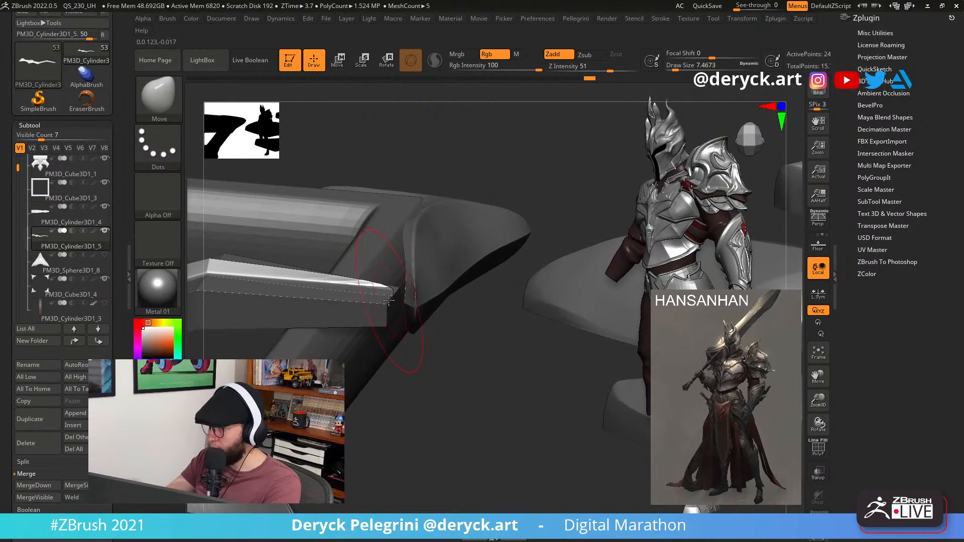
mouse_move(386, 306)
mouse_down()
mouse_move(430, 351)
mouse_move(370, 415)
mouse_move(387, 363)
mouse_move(230, 252)
mouse_move(334, 270)
mouse_move(251, 335)
mouse_move(255, 360)
mouse_move(238, 337)
mouse_move(235, 297)
mouse_move(244, 302)
mouse_move(231, 338)
mouse_move(355, 413)
mouse_move(337, 357)
mouse_move(271, 344)
mouse_move(284, 417)
mouse_move(296, 356)
mouse_up()
key(shift+d)
key(shift+f)
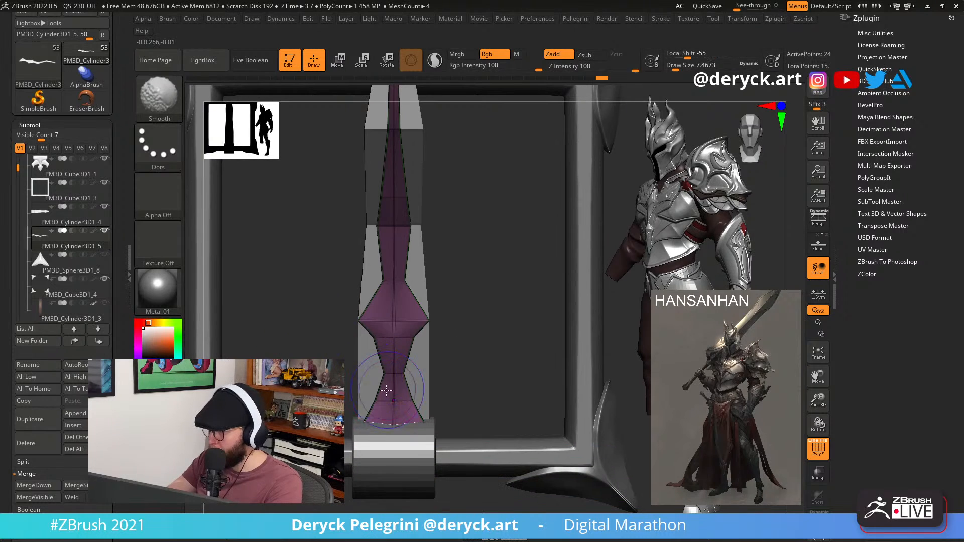
key(b)
key(z)
key(m)
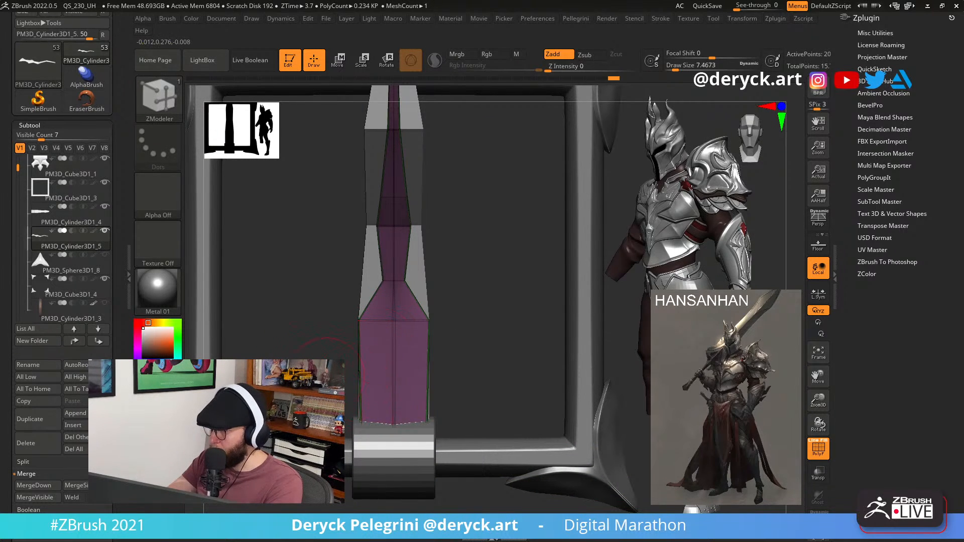
drag(306, 346, 308, 352)
key(shift+f)
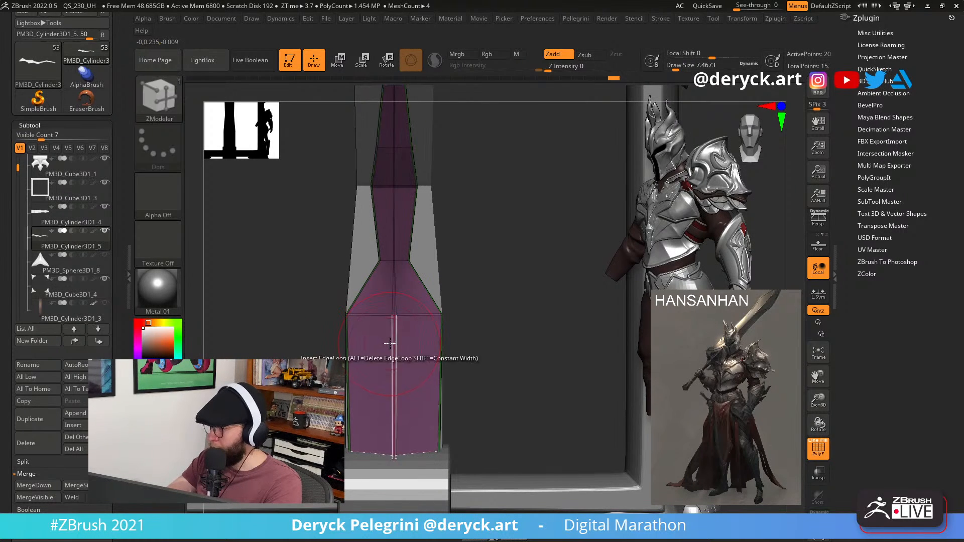
click(391, 340)
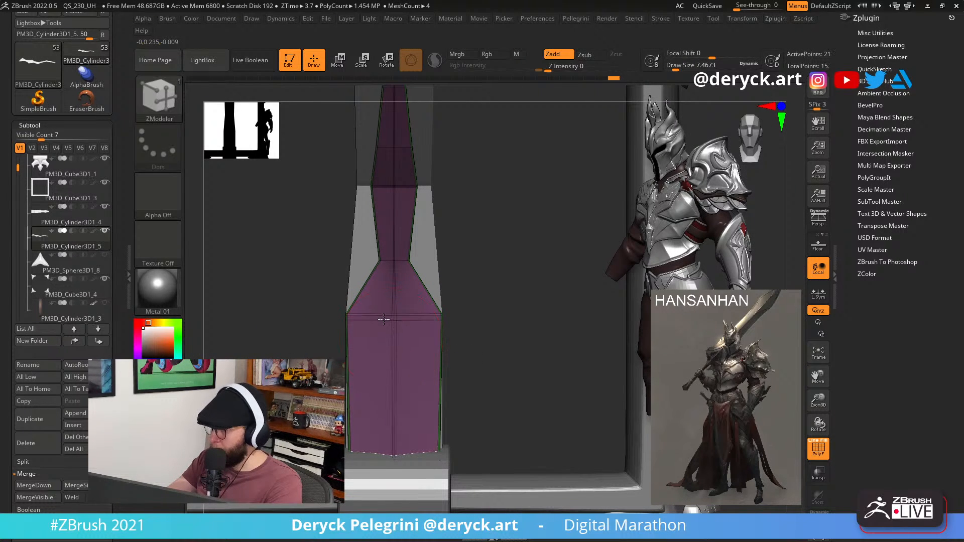
alt+drag(306, 354, 308, 327)
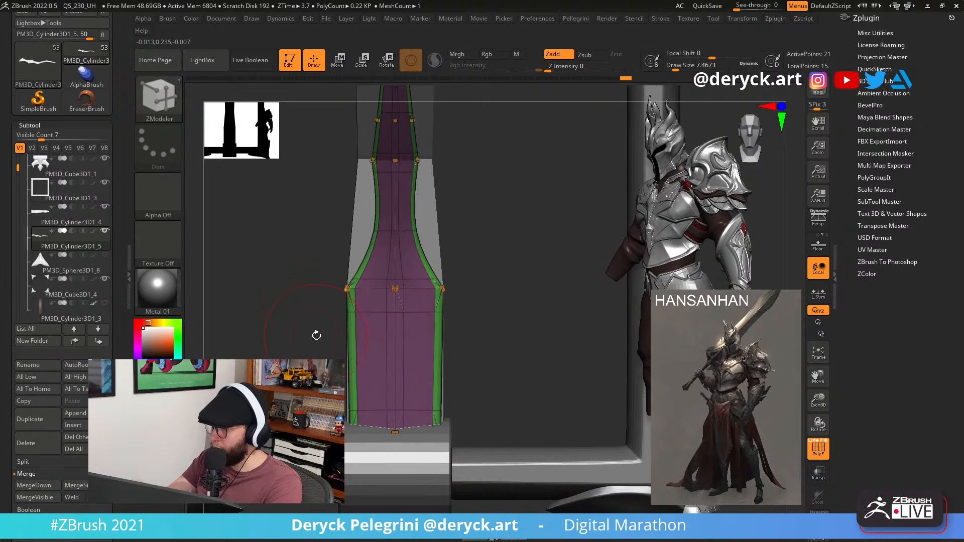
Isolate the inlay and insert an edge loop close to its base end.
key(shift+d)
key(alt+shift+s)
drag(393, 391, 392, 417)
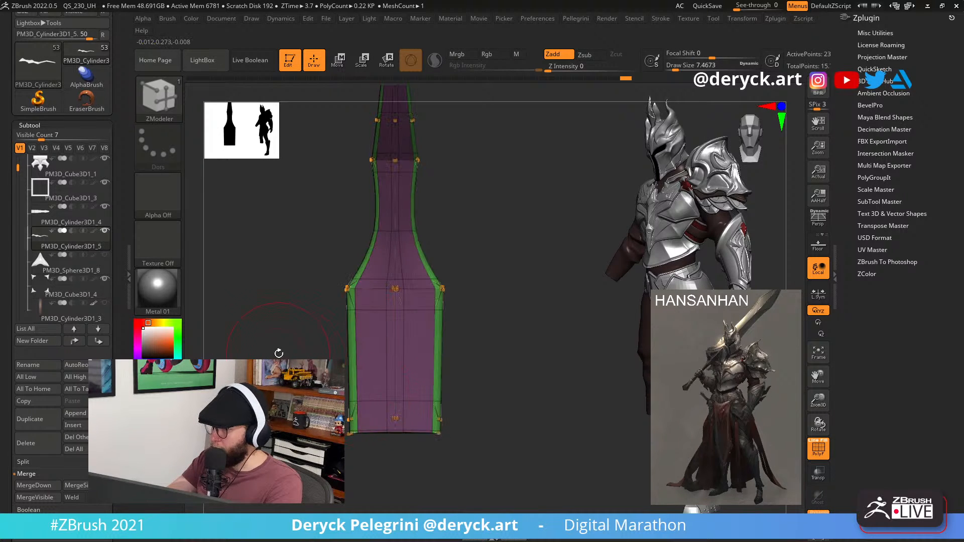
Insert supporting edge loops along the inlay's side bevel at its base corner with ZModeler.
drag(307, 340, 406, 349)
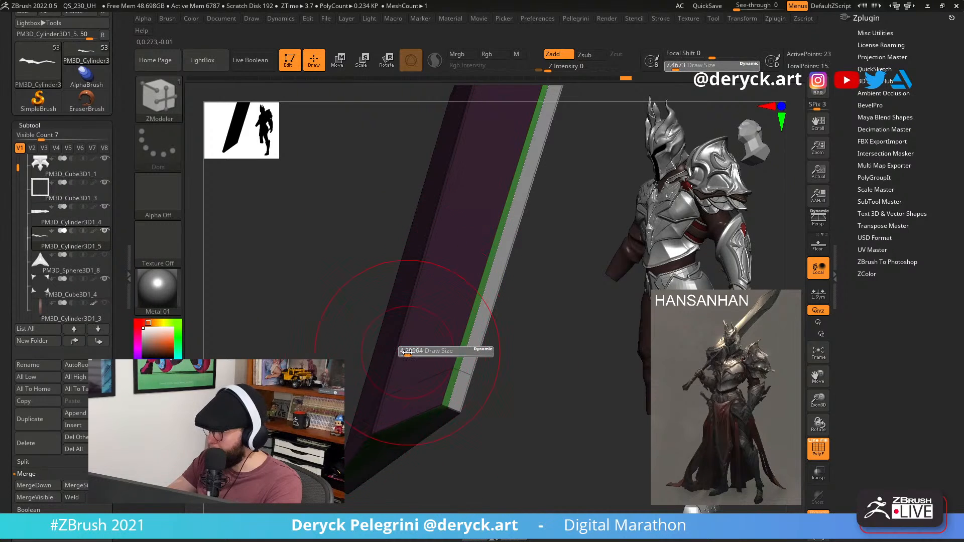
alt+drag(292, 320, 355, 393)
alt+drag(294, 316, 195, 312)
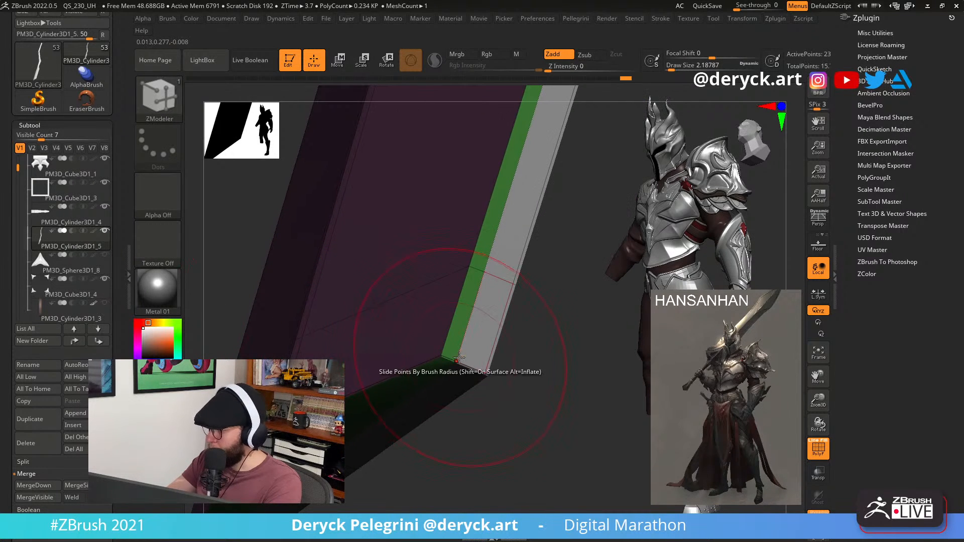
click(443, 356)
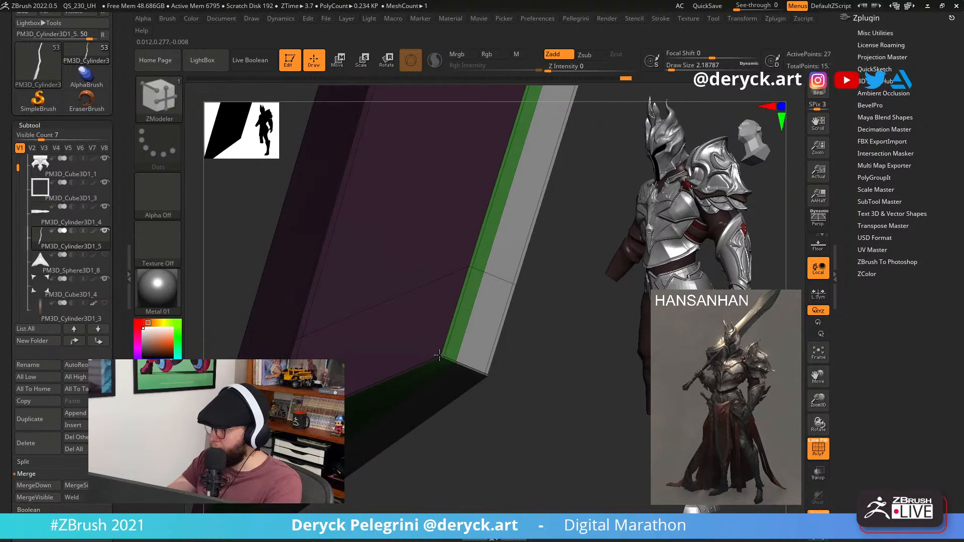
click(455, 357)
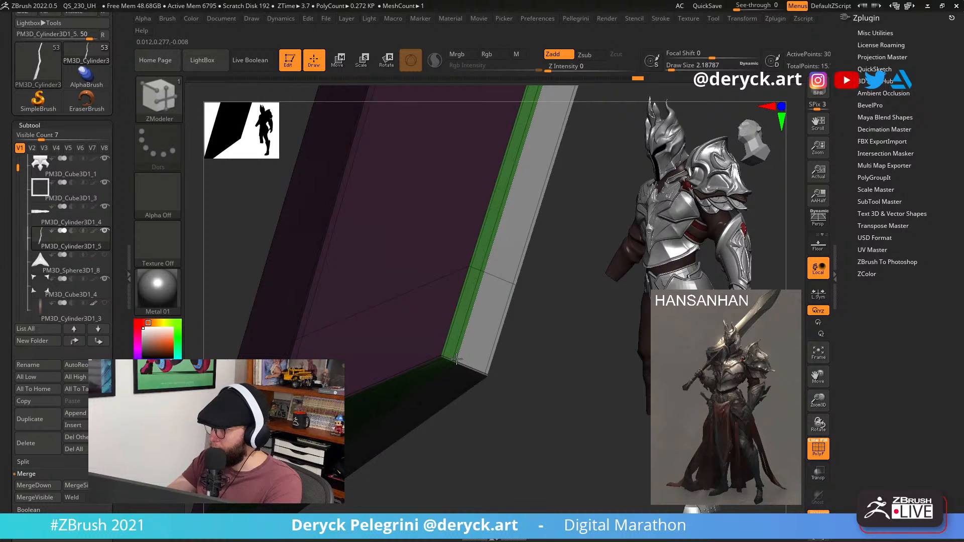
Preview the inlay smoothed without its wireframe and examine how it sits on the prong within the buckle.
drag(469, 420, 401, 344)
key(shift+f)
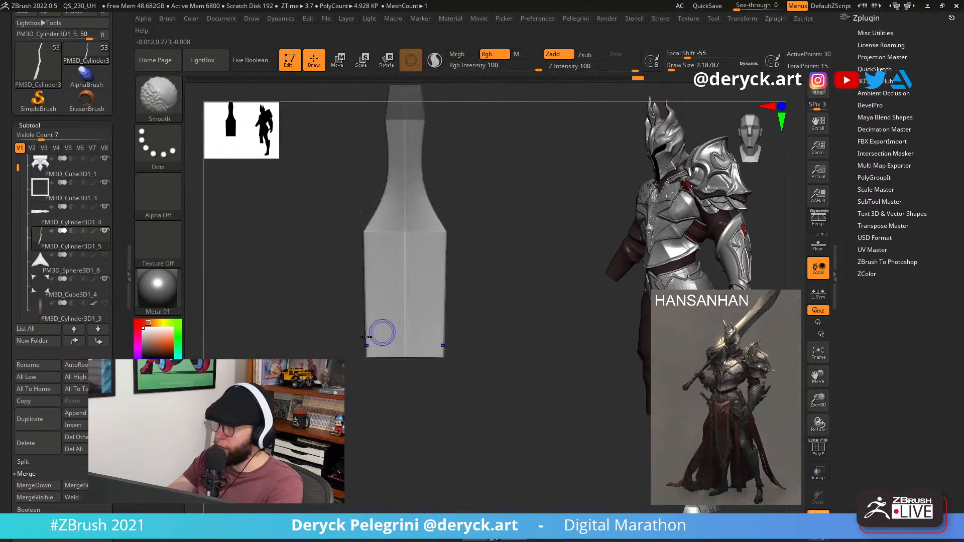
key(d)
alt+drag(321, 354, 288, 353)
key(alt+s)
alt+drag(382, 375, 142, 337)
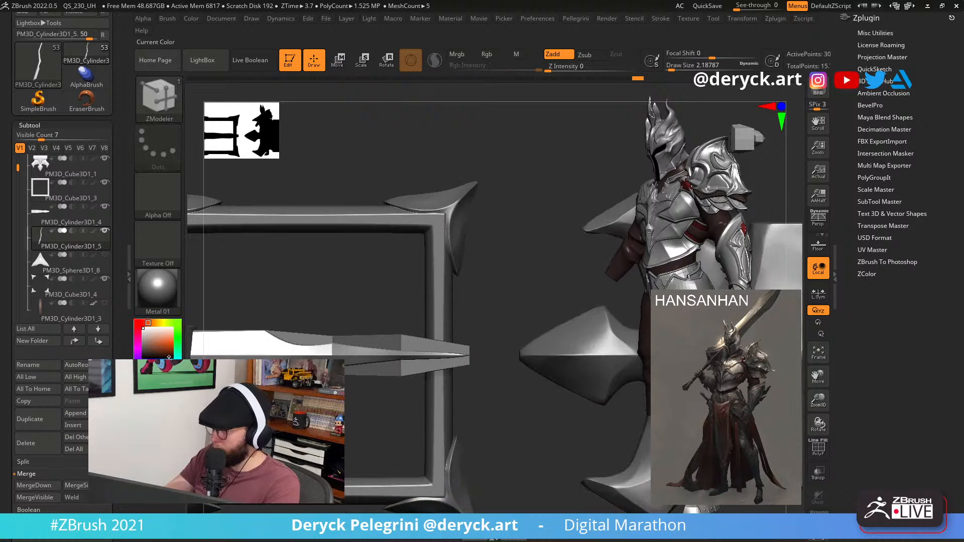
mouse_move(374, 424)
alt+mouse_down()
mouse_move(368, 411)
mouse_move(370, 427)
alt+mouse_up()
Select the buckle prong and isolate it with its polyframe shown.
alt+click(490, 338)
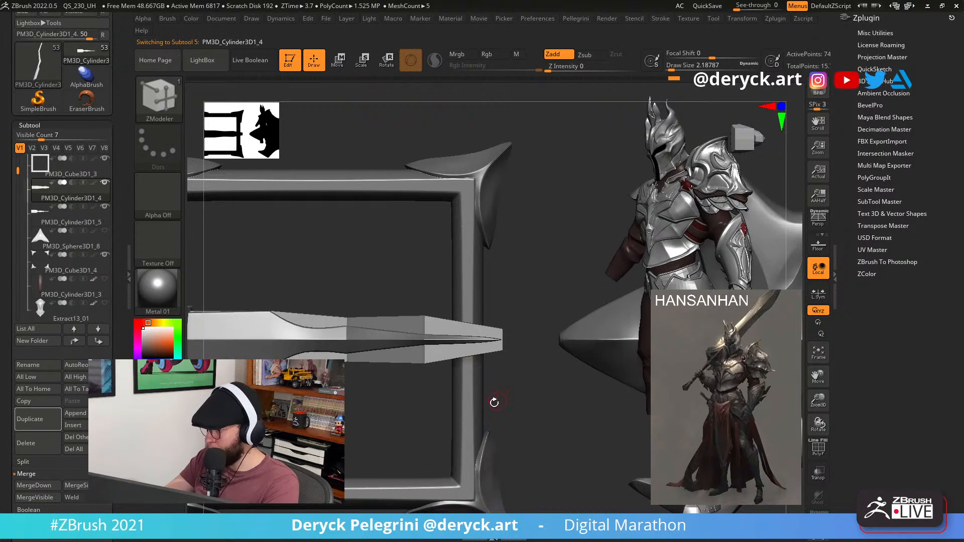
key(alt+s)
alt+drag(521, 400, 460, 424)
key(alt+s)
key(shift+f)
key(alt+s)
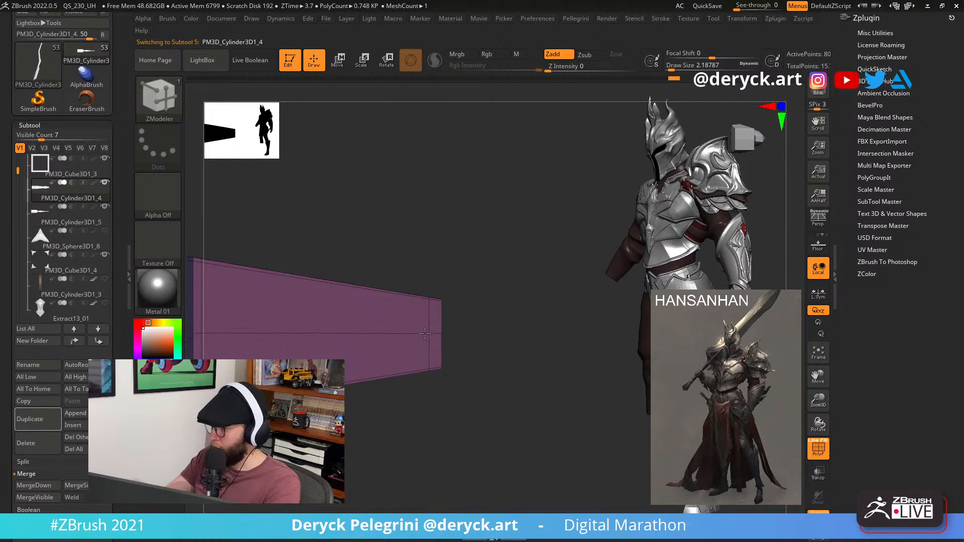
Set ZModeler's edge insertion to Multiple EdgeLoops and remove an excess edge loop from the prong.
key(space)
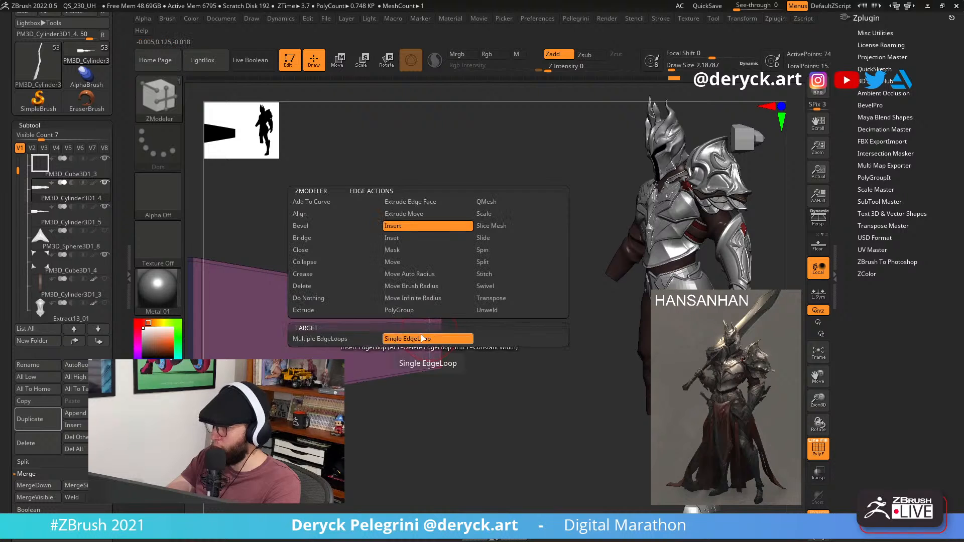
click(319, 339)
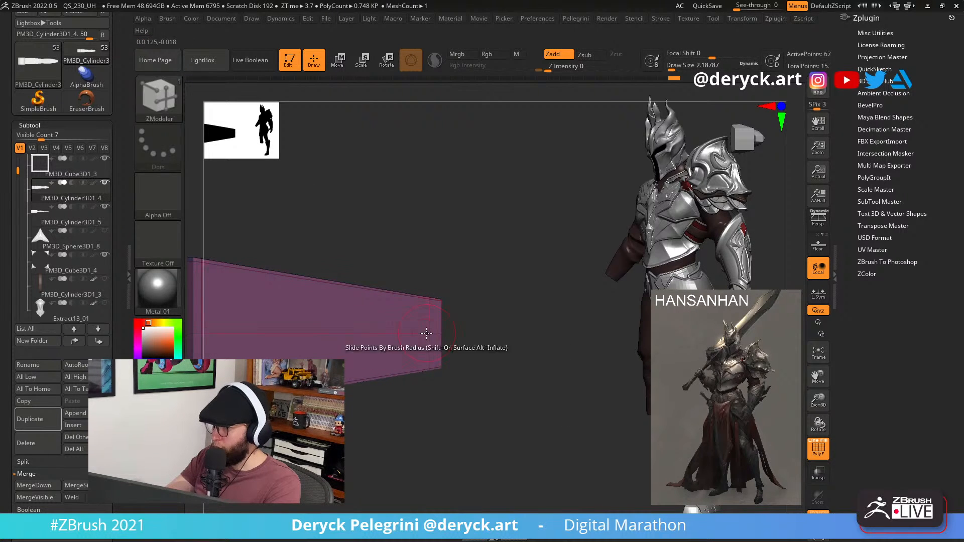
click(462, 353)
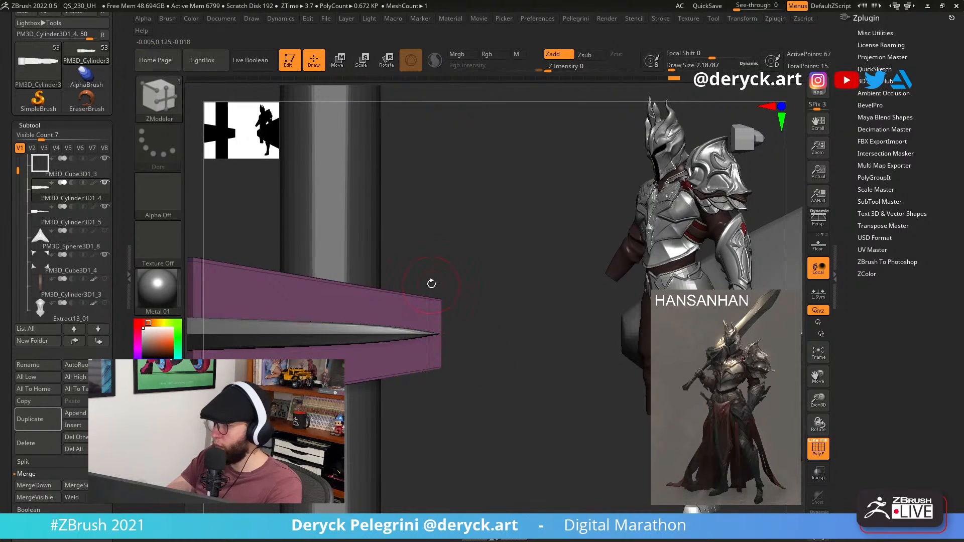
Try to mask all but the corners of the prong's blunt end and move them back into a point.
ctrl+drag(452, 307, 452, 307)
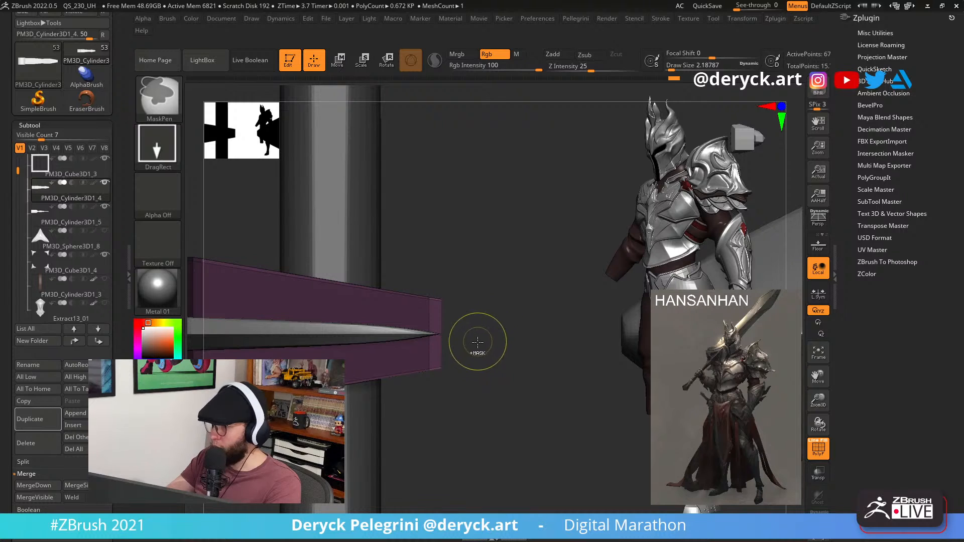
key(w)
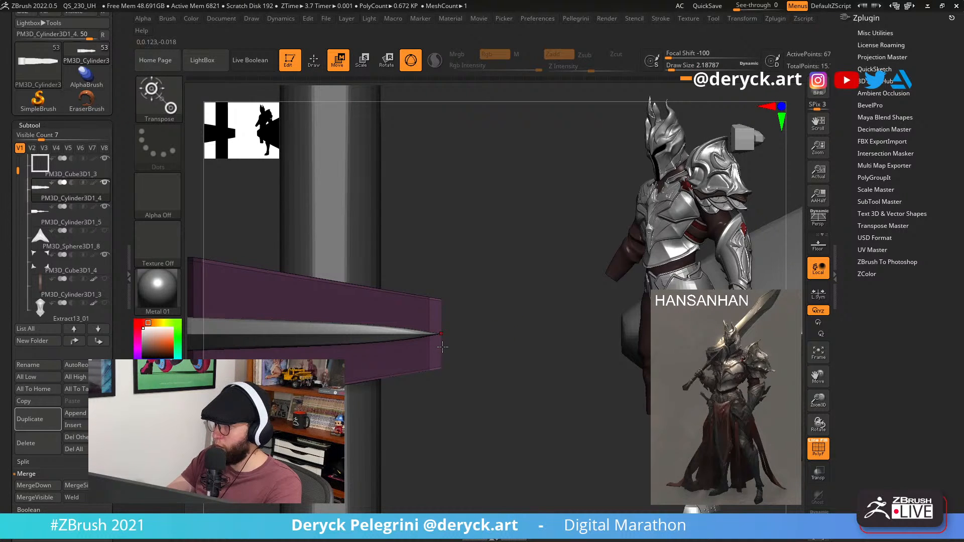
key(y)
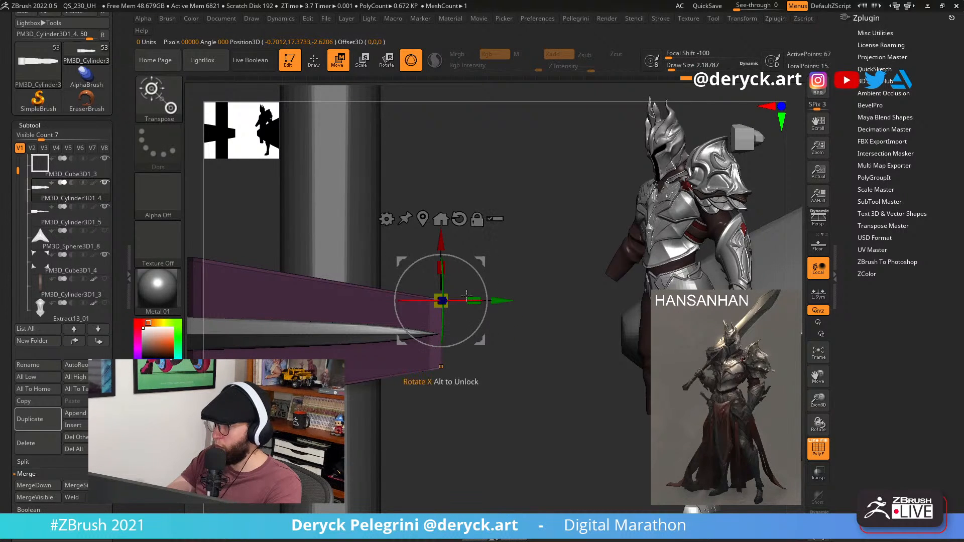
drag(499, 308, 475, 302)
drag(466, 377, 439, 335)
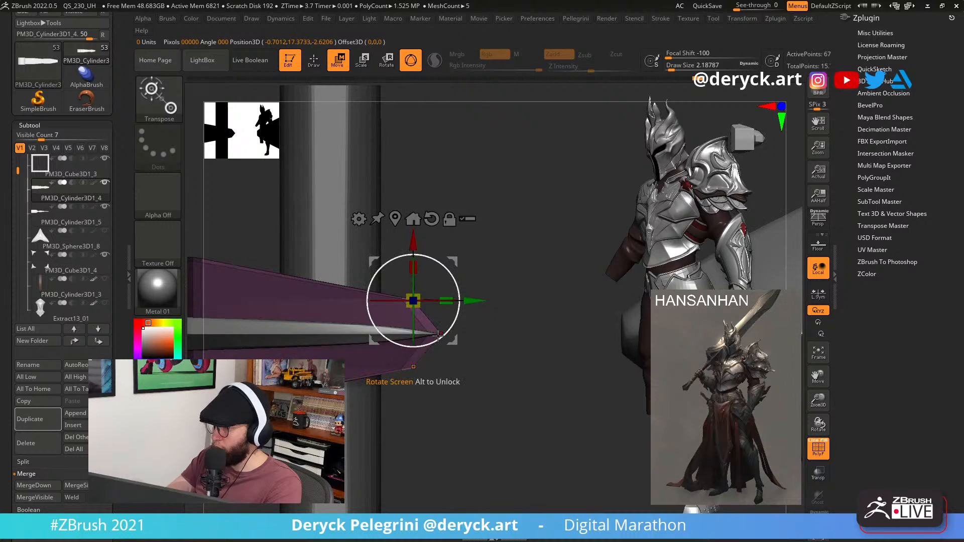
drag(476, 301, 466, 301)
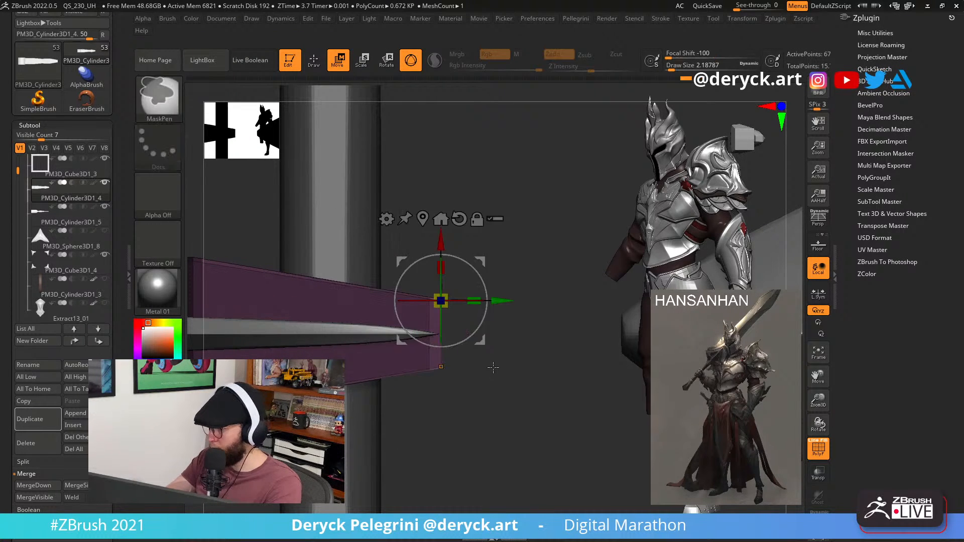
Switch back to ZModeler and delete the edge loop just behind the prong's blunt end.
key(q)
key(b)
key(z)
key(m)
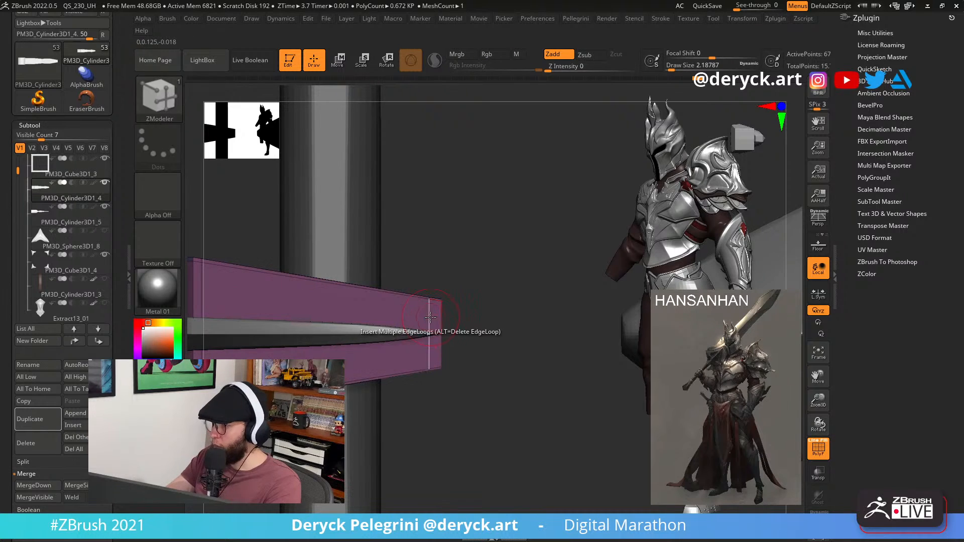
key(ctrl+z)
key(alt+s)
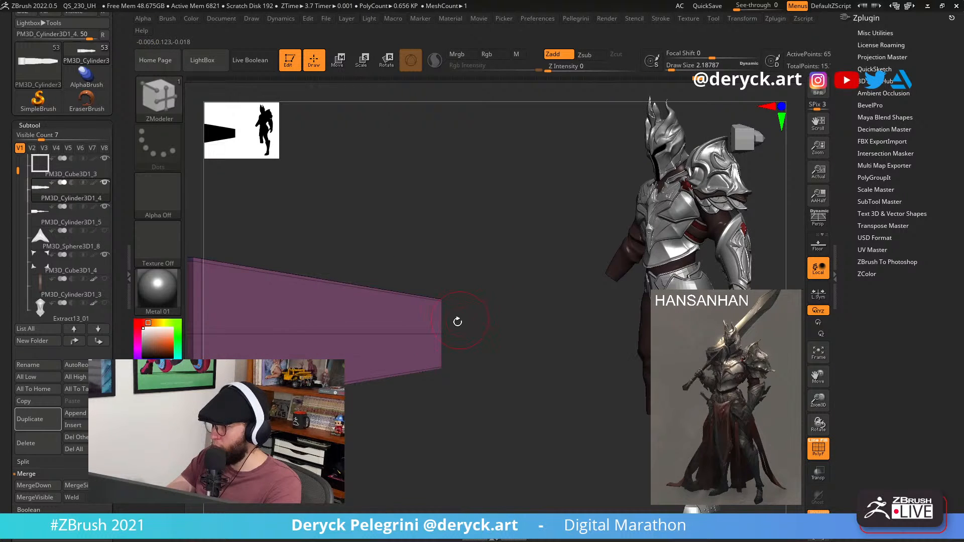
Move the unmasked corners of the prong's end back towards the hinge to form a long pointed tip.
key(alt+s)
key(alt+s)
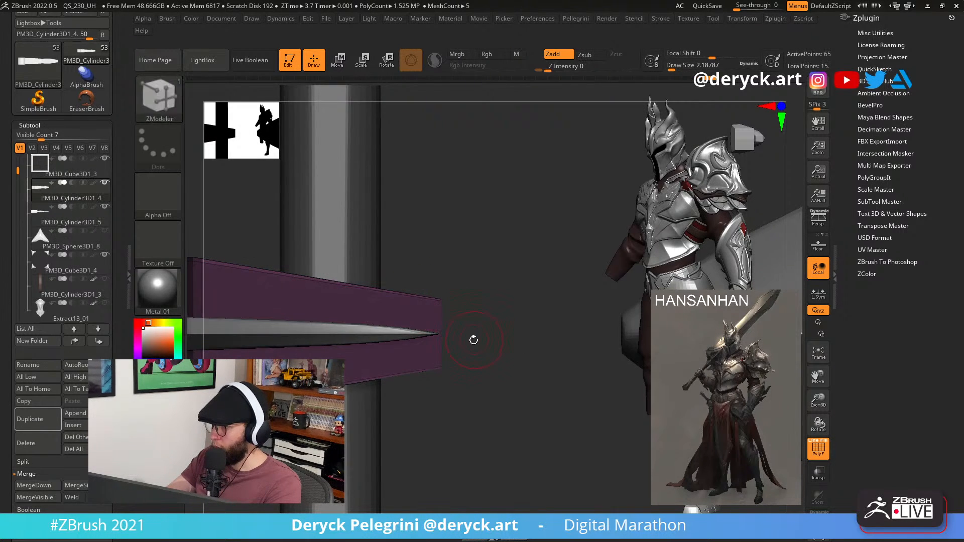
key(w)
drag(501, 301, 427, 302)
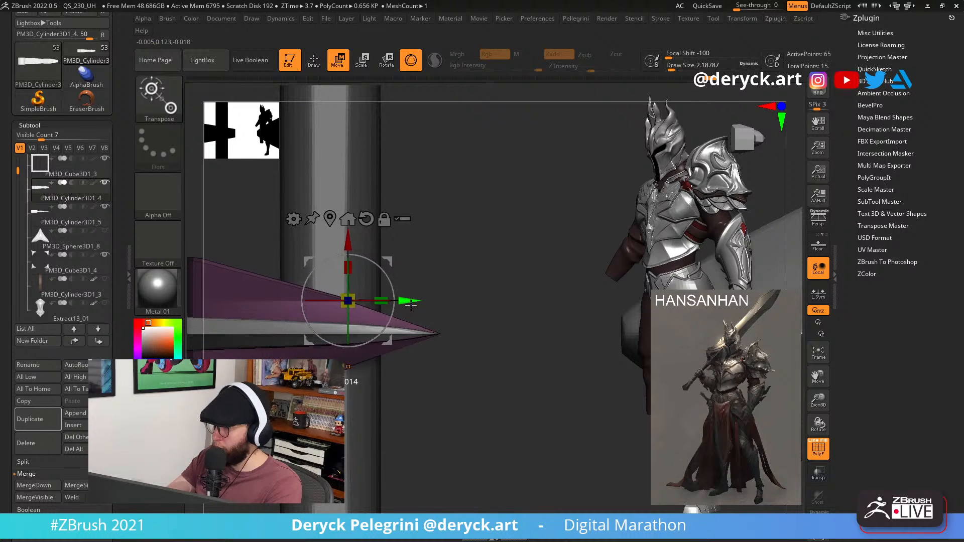
key(q)
Delete the support edge loop running along the prong's side edge and clear the mask.
mouse_move(472, 342)
mouse_down()
mouse_move(455, 343)
mouse_move(480, 351)
mouse_up()
drag(456, 412, 291, 421)
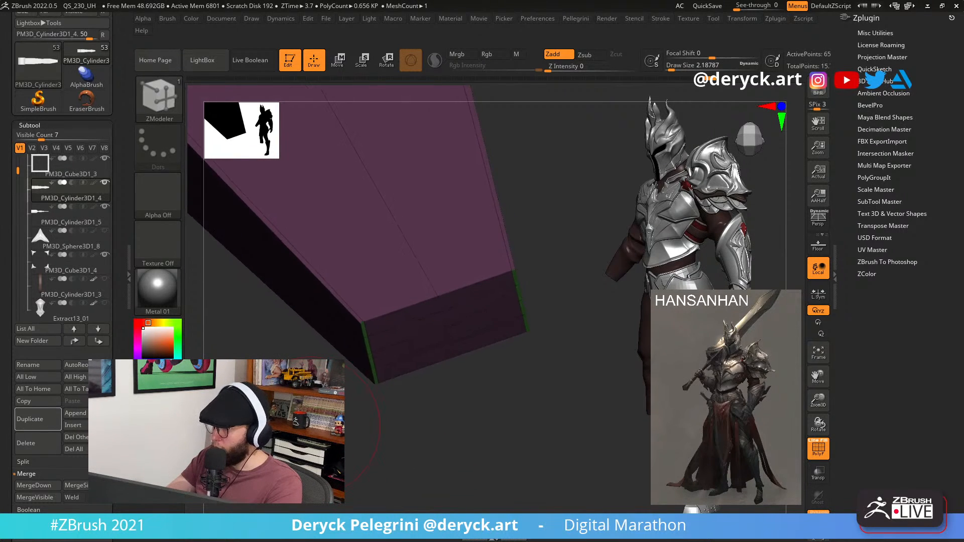
alt+click(351, 305)
drag(357, 412, 388, 278)
key(w)
alt+drag(479, 405, 468, 359)
key(q)
ctrl+drag(381, 374, 352, 397)
mouse_move(307, 396)
alt+mouse_down()
mouse_move(360, 400)
mouse_move(364, 437)
alt+mouse_up()
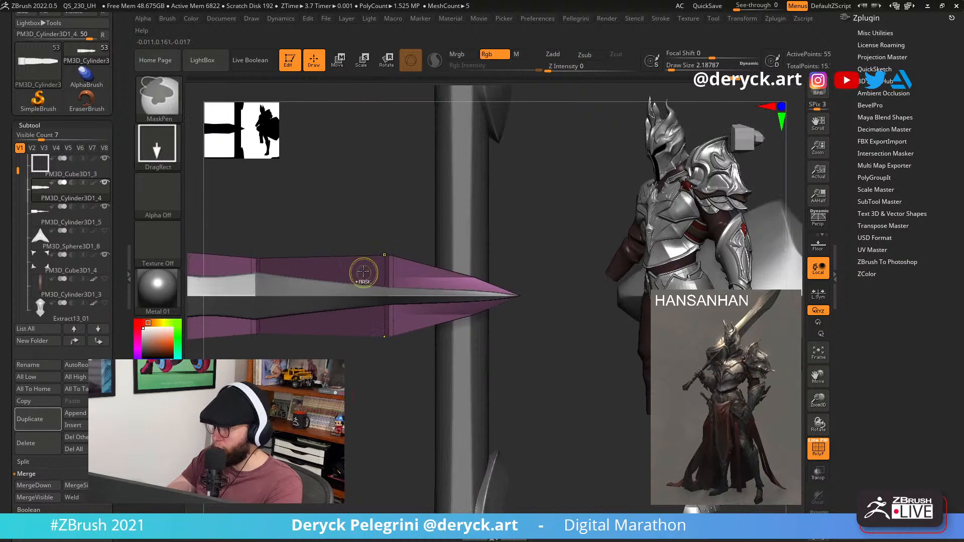
Isolate the side corners near the prong's tip with a mask and scale them narrower, clearing the mask when done.
mouse_move(368, 231)
ctrl+mouse_down()
mouse_move(361, 358)
mouse_move(397, 359)
mouse_move(390, 370)
ctrl+mouse_up()
key(w)
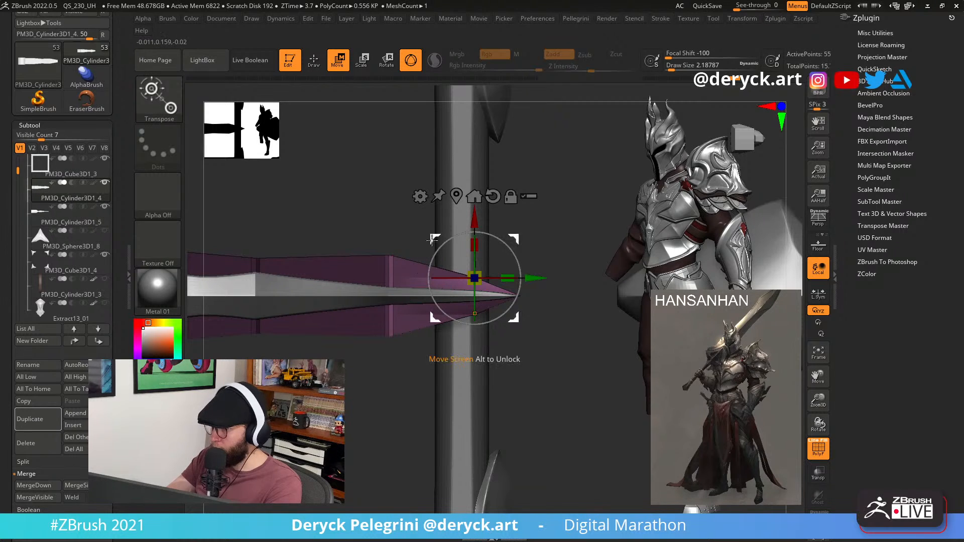
drag(469, 246, 464, 260)
key(q)
mouse_move(381, 367)
ctrl+mouse_down()
mouse_move(369, 389)
mouse_move(359, 364)
mouse_move(266, 266)
mouse_move(279, 325)
mouse_move(299, 319)
mouse_move(288, 303)
mouse_move(295, 327)
mouse_move(279, 308)
mouse_move(286, 323)
mouse_move(370, 282)
ctrl+mouse_up()
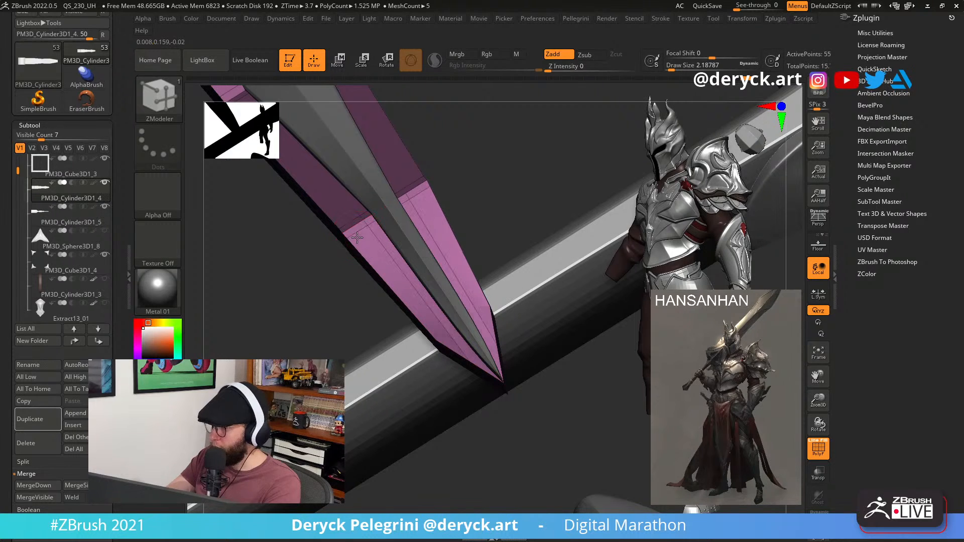
Insert a supporting edge loop along the prong's length near its outer edge and preview the sharpened tip smoothed.
key(space)
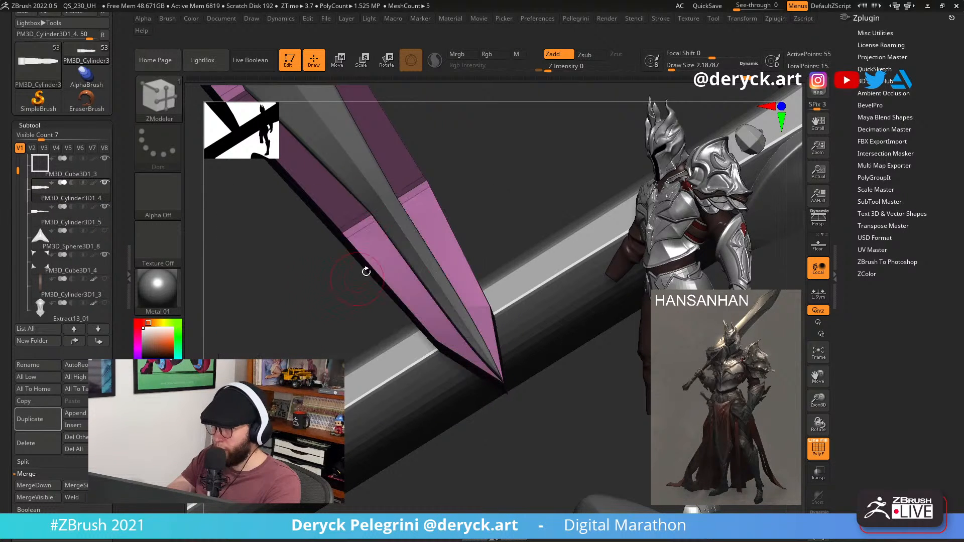
key(space)
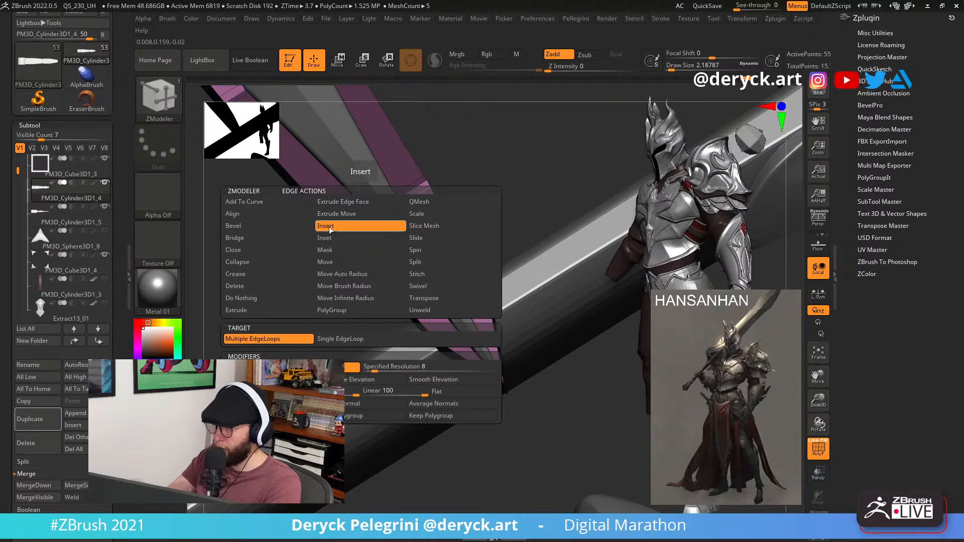
click(352, 241)
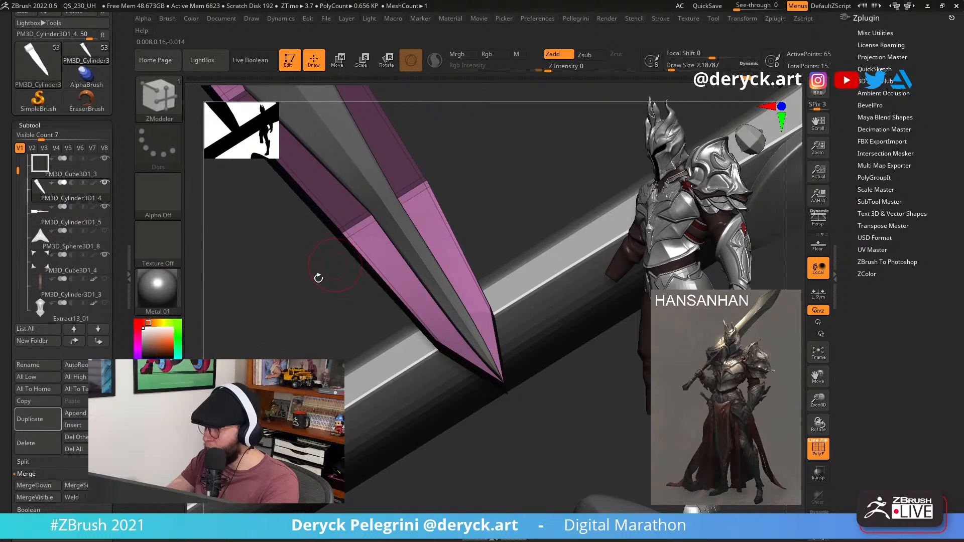
key(d)
alt+drag(288, 322, 346, 251)
key(shift+f)
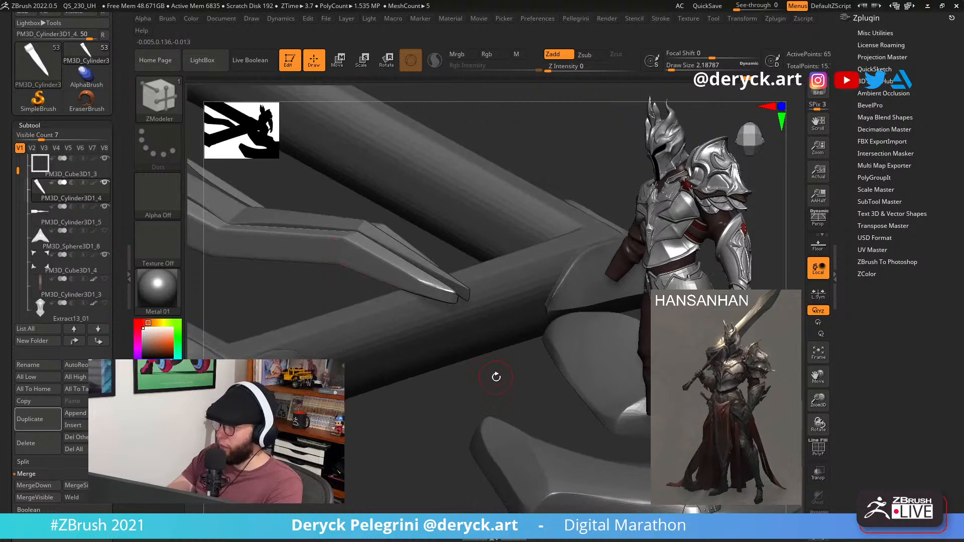
Insert supporting edge loops around the bend near the prong's tip and preview the prong smoothed.
alt+drag(496, 376, 351, 401)
key(shift+d)
drag(236, 321, 308, 319)
key(shift+f)
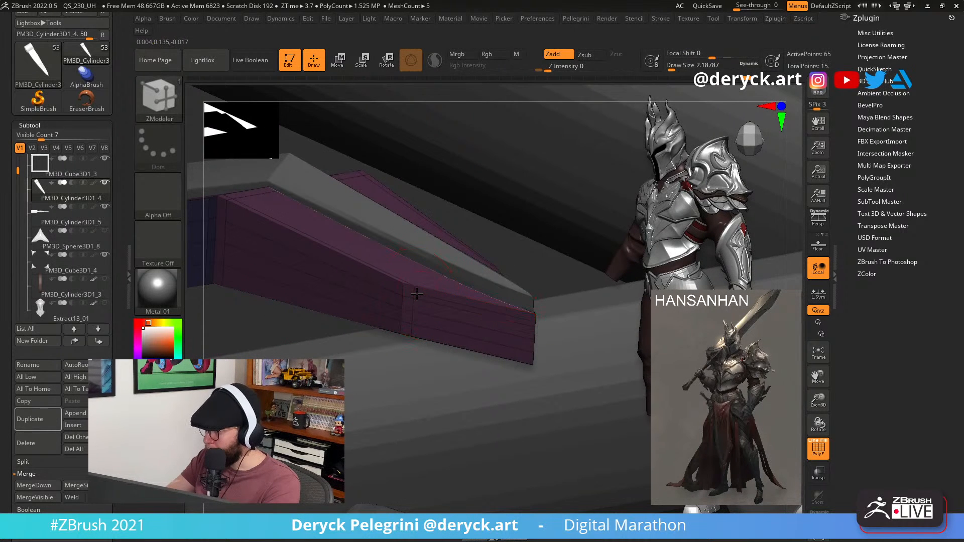
click(412, 332)
key(d)
mouse_move(247, 329)
mouse_down()
mouse_move(271, 373)
mouse_move(288, 329)
mouse_up()
key(shift+d)
key(alt+s)
click(388, 169)
key(d)
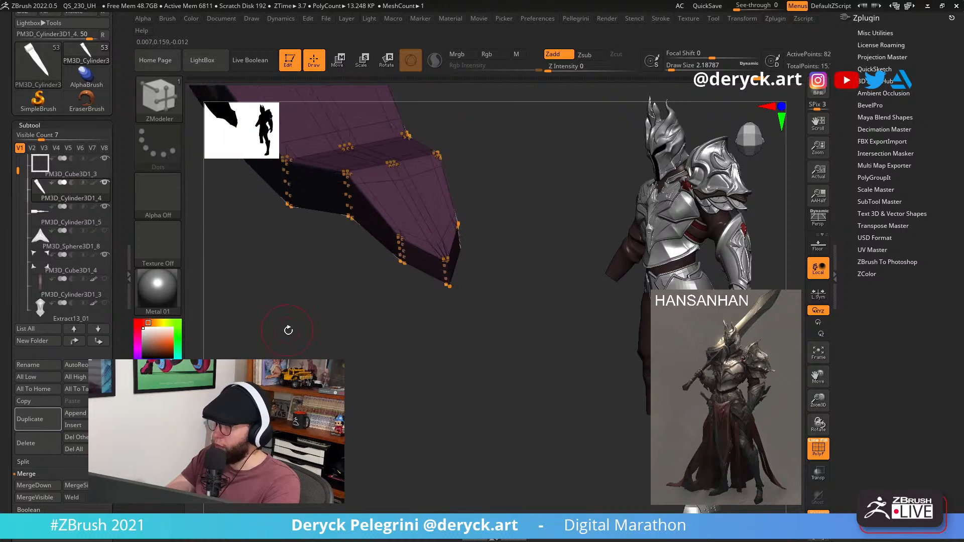
key(alt+s)
key(shift+f)
alt+drag(257, 251, 346, 251)
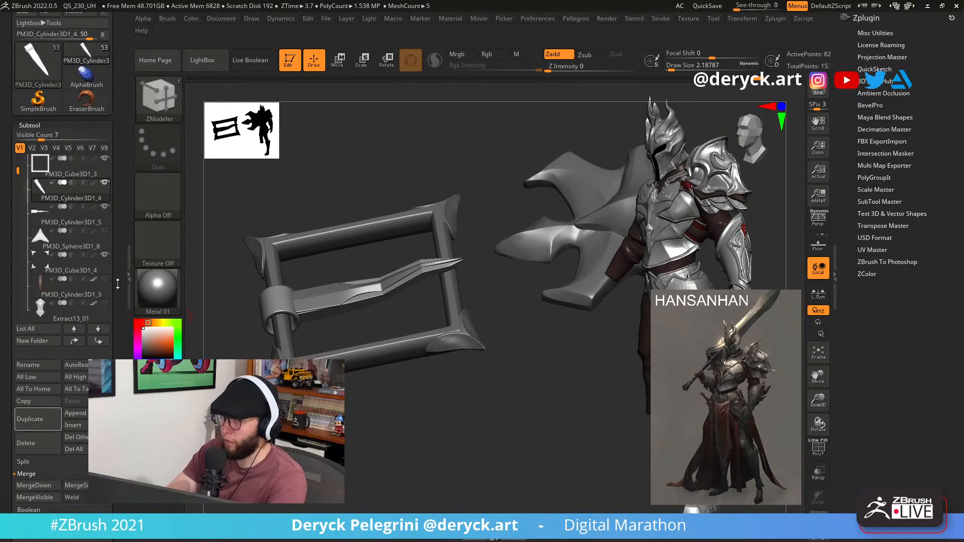
Turn on polypaint display for the buckle's parts and show the leather strap behind the buckle.
click(95, 210)
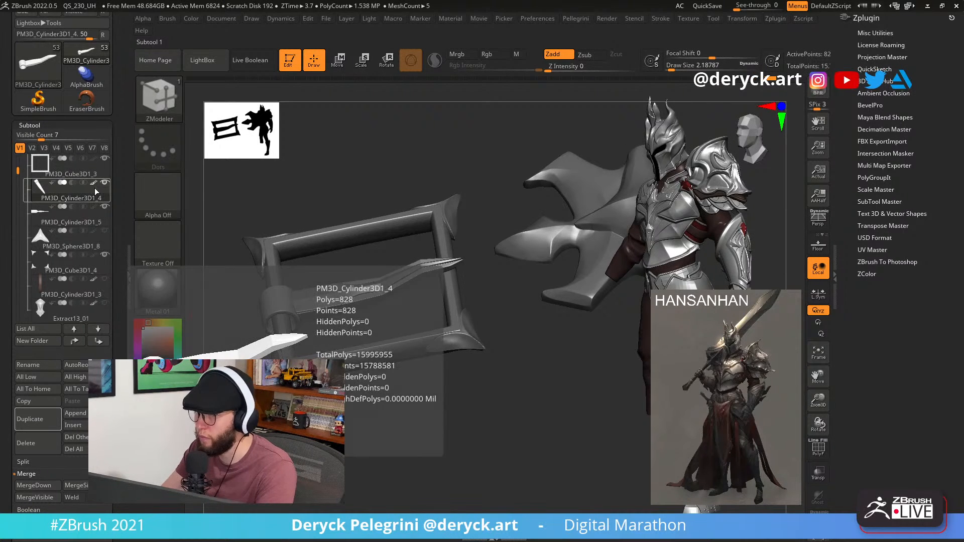
click(89, 229)
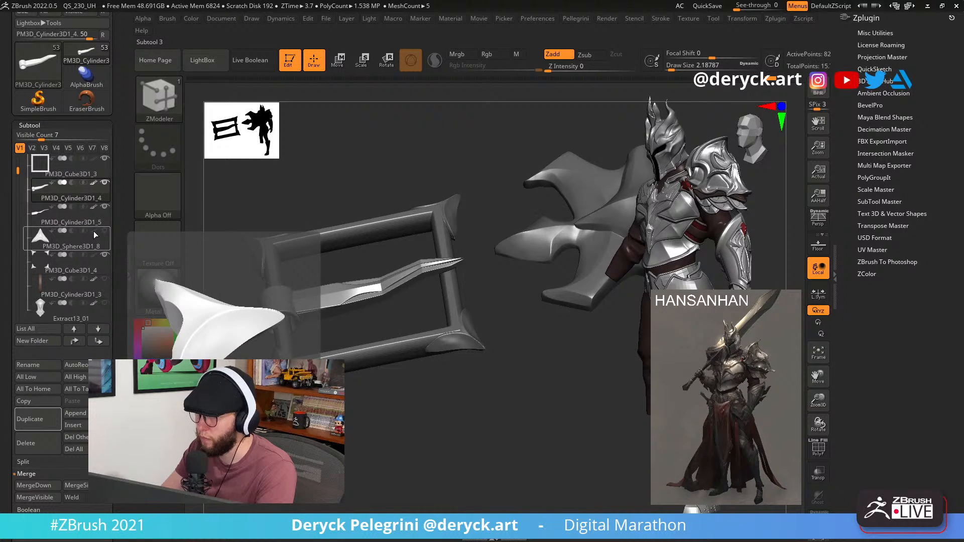
click(92, 255)
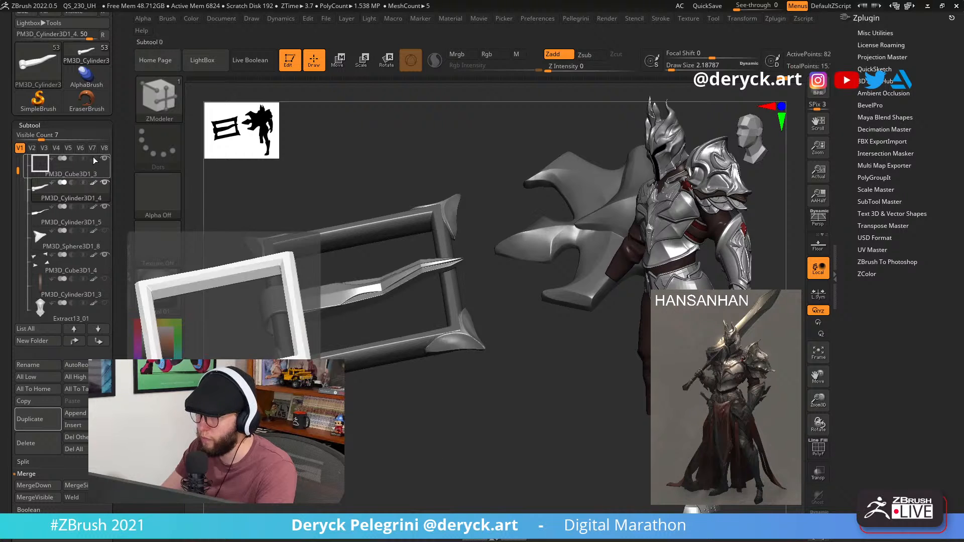
drag(277, 198, 333, 215)
drag(386, 410, 321, 422)
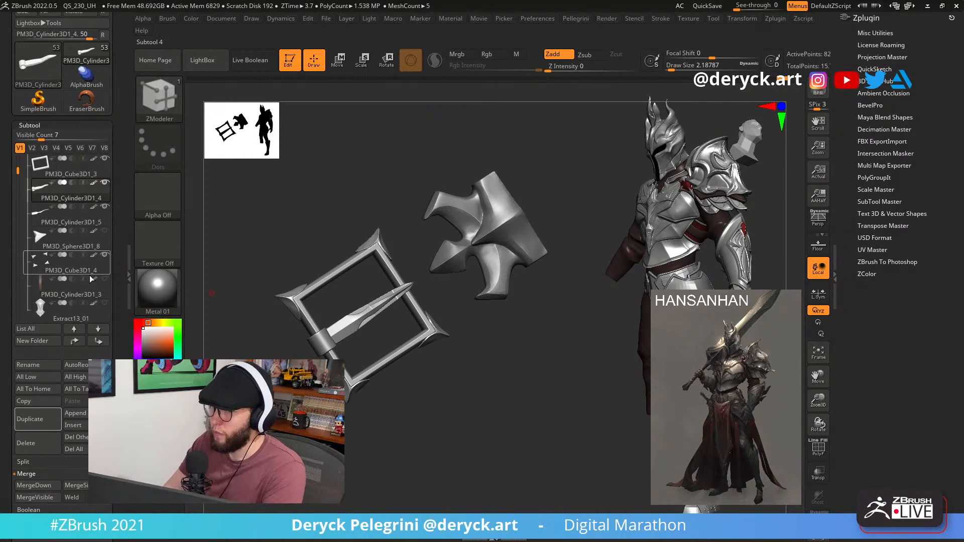
click(105, 278)
Examine the buckle and its prong against the leather strap from the front and at an angle.
drag(370, 445, 282, 355)
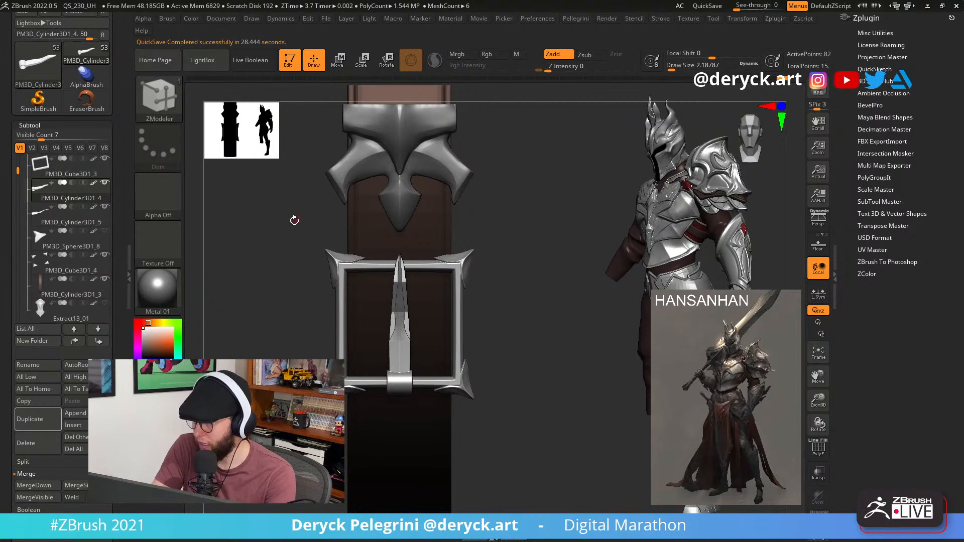
drag(289, 234, 289, 231)
drag(287, 273, 271, 251)
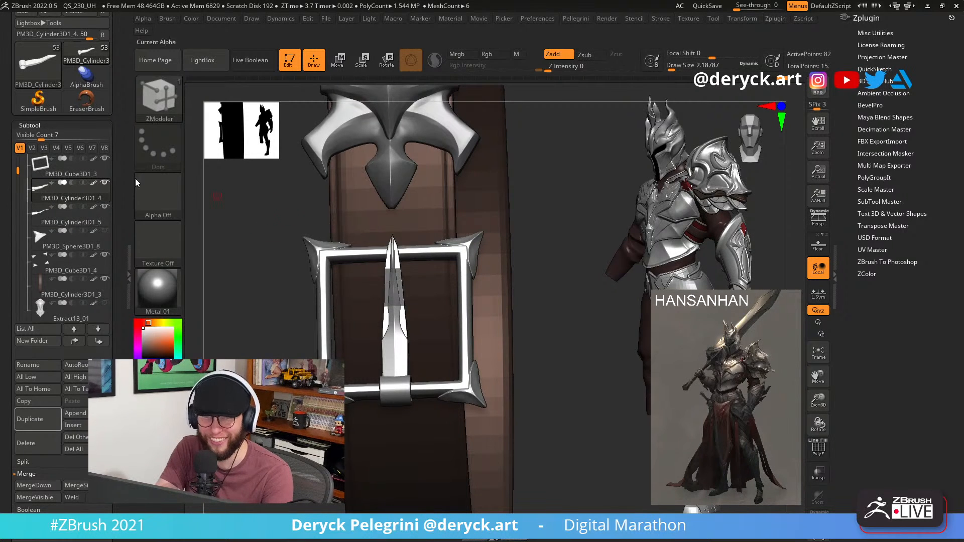
mouse_move(71, 168)
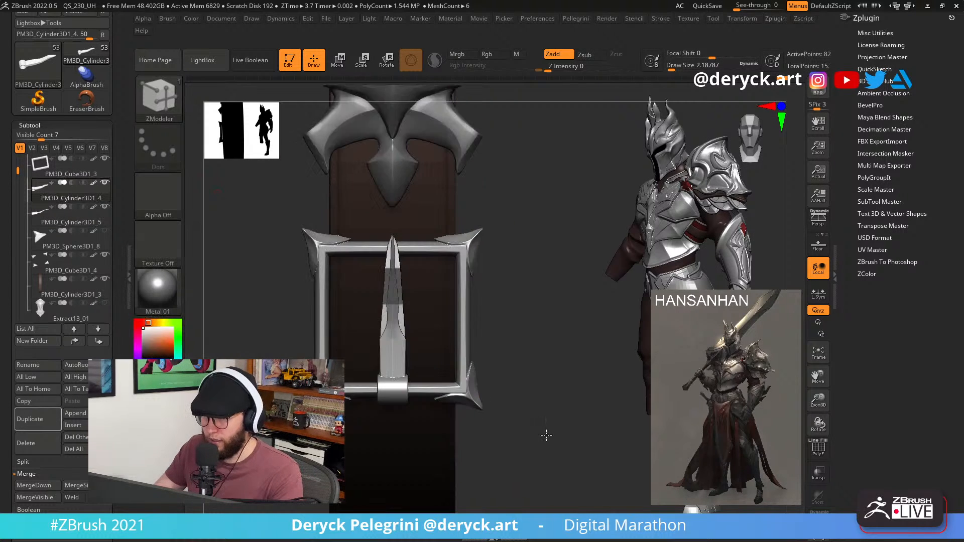
drag(533, 426, 531, 421)
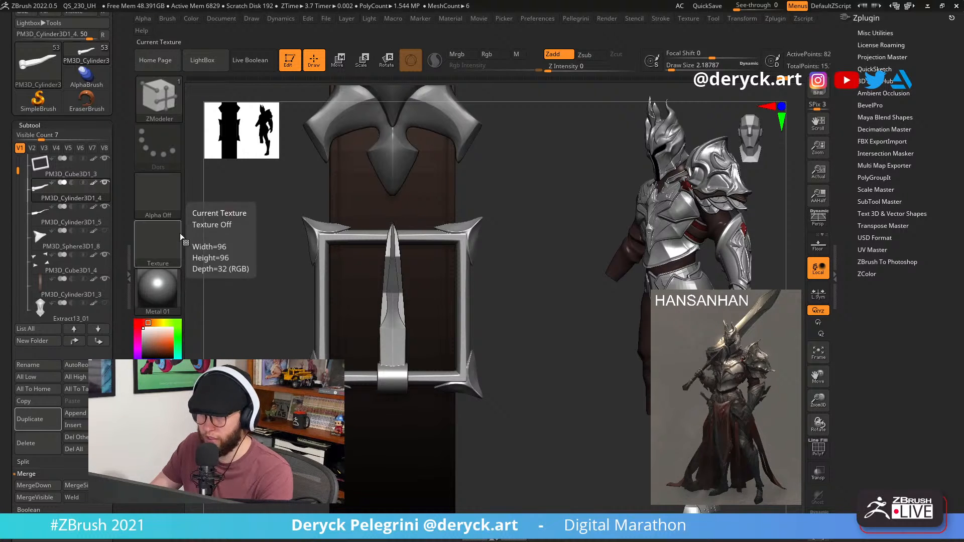
drag(554, 327, 533, 334)
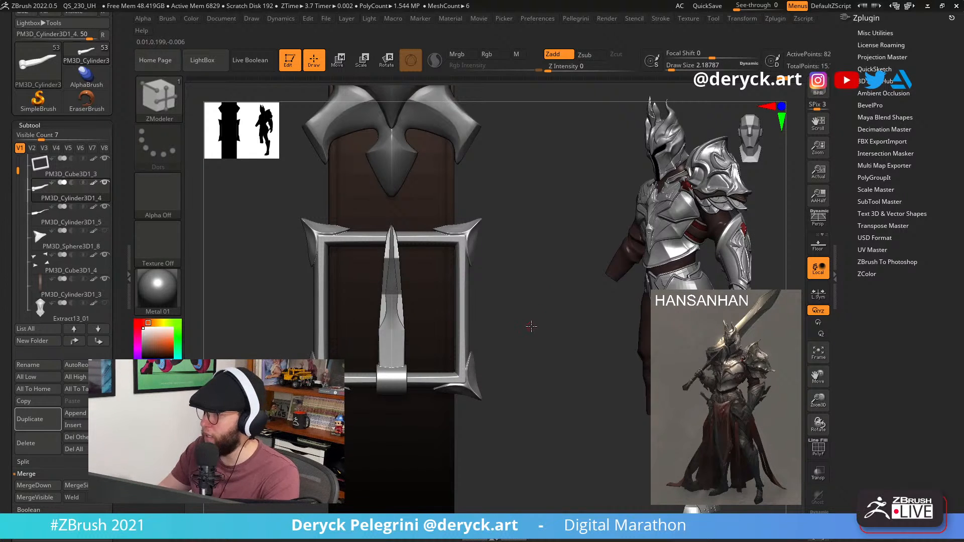
mouse_move(535, 325)
alt+mouse_down()
mouse_move(527, 376)
mouse_move(502, 355)
mouse_move(502, 282)
mouse_move(521, 336)
mouse_move(557, 346)
mouse_move(510, 347)
alt+mouse_up()
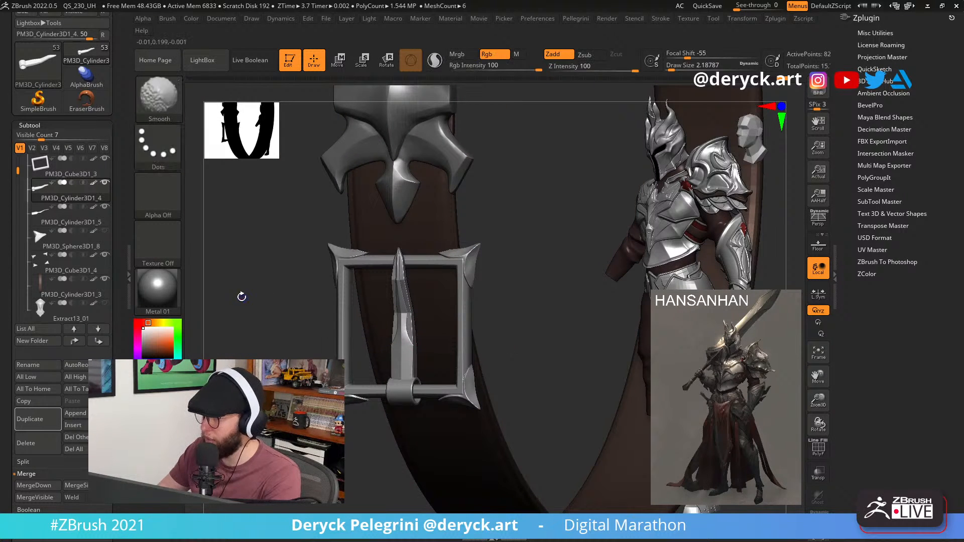
drag(241, 295, 290, 363)
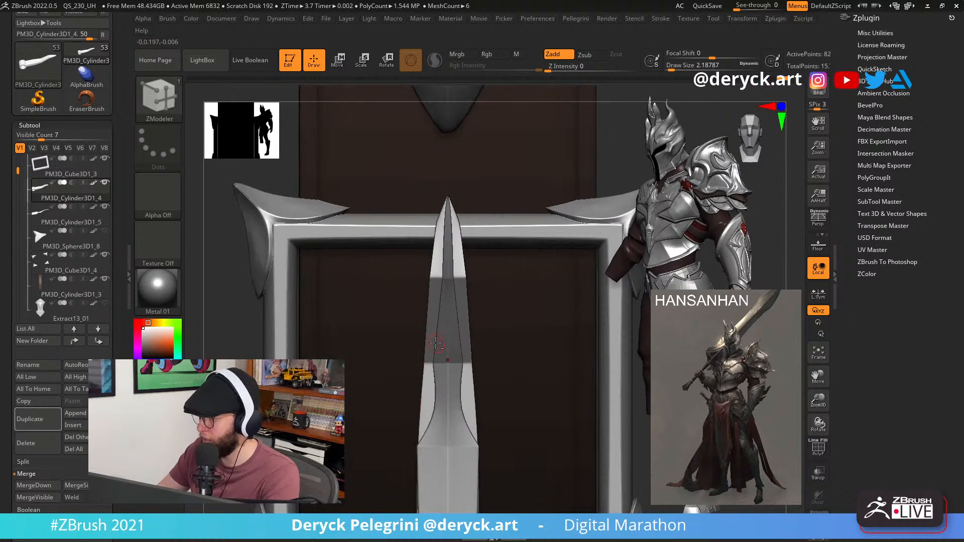
Switch to the Move brush and set its draw size to about 23.
click(177, 320)
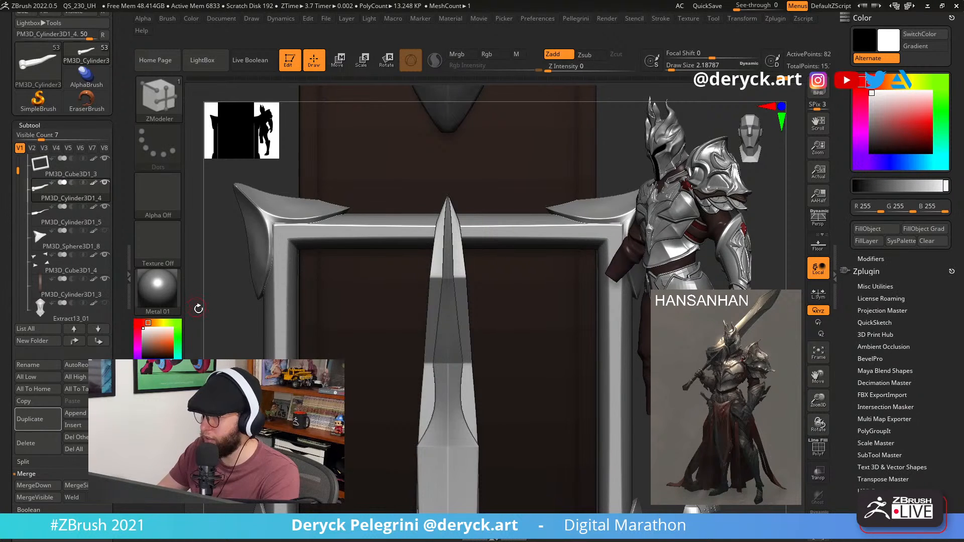
scroll(30, 30, up, 3)
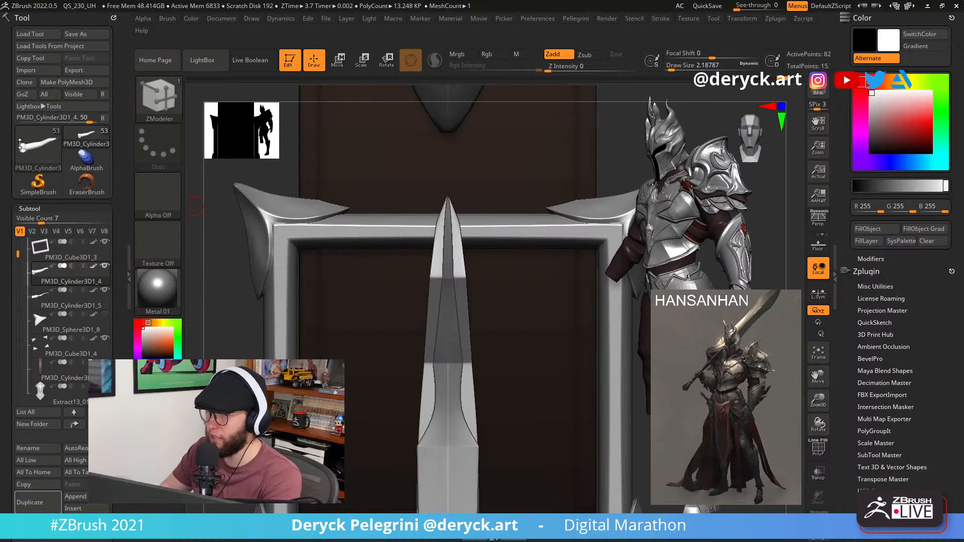
click(23, 18)
alt+drag(219, 321, 252, 317)
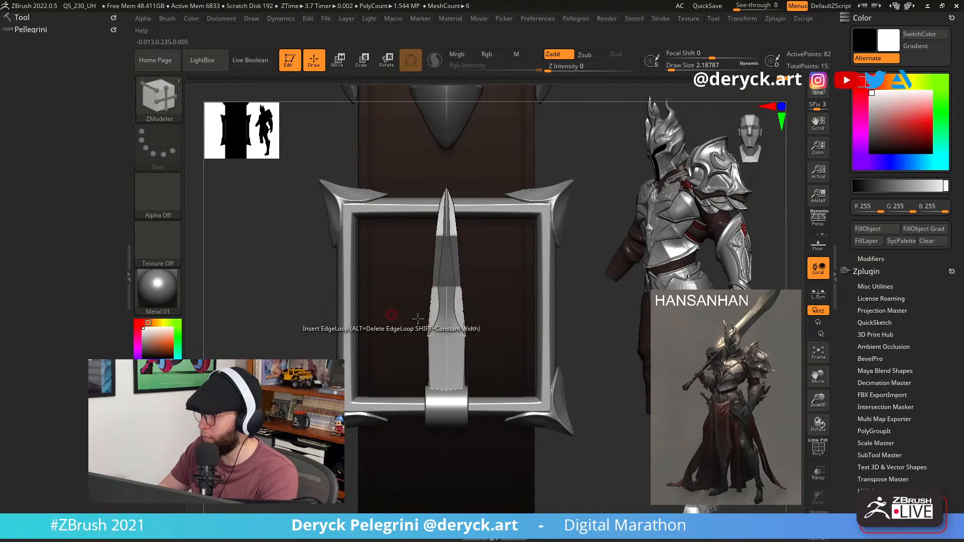
key(b)
key(m)
key(v)
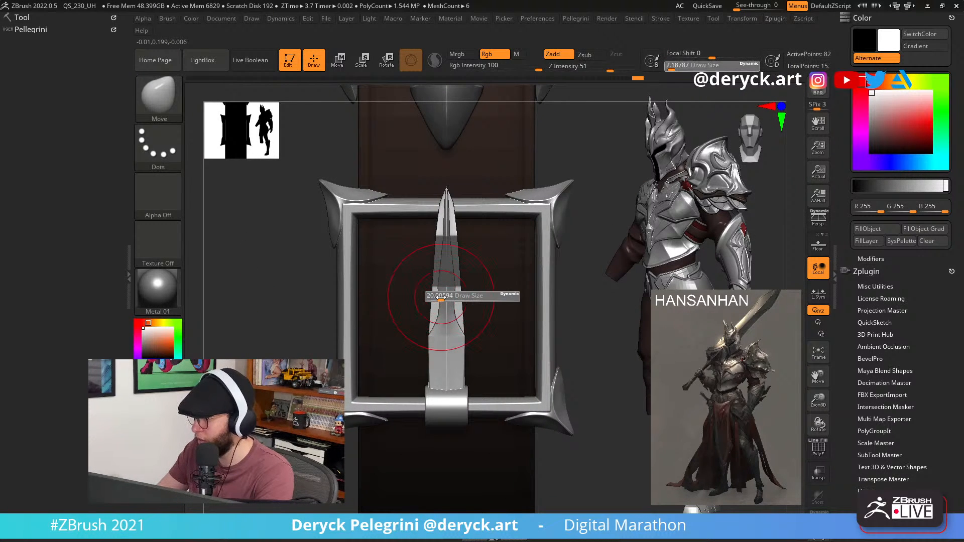
click(25, 30)
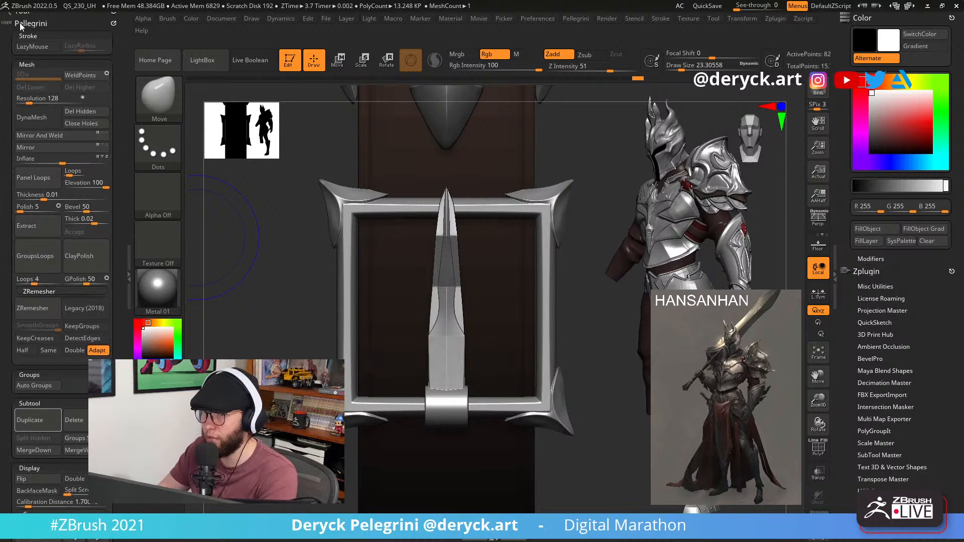
click(23, 30)
click(23, 30)
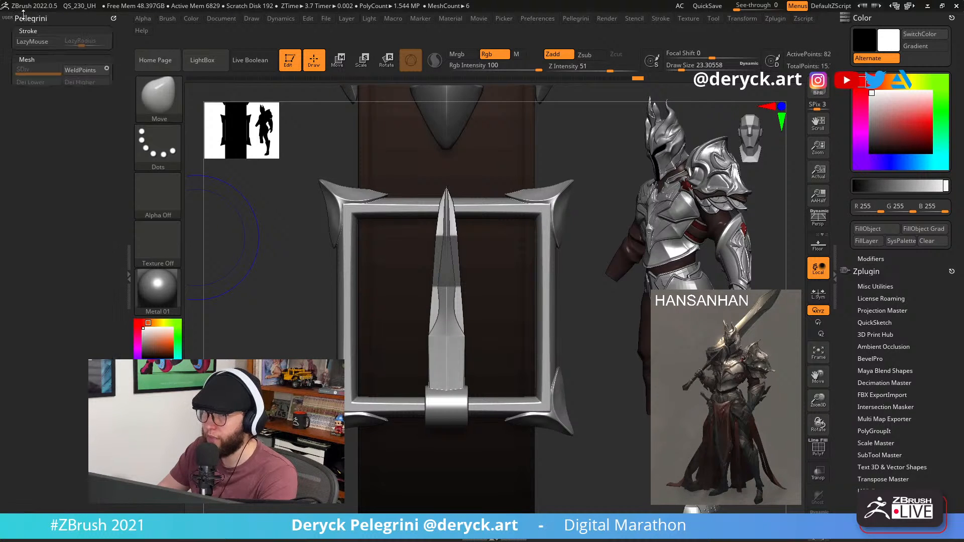
drag(7, 30, 13, 72)
Duplicate the prong and its inlay, hide the originals, and merge the two copies into one subtool.
click(22, 17)
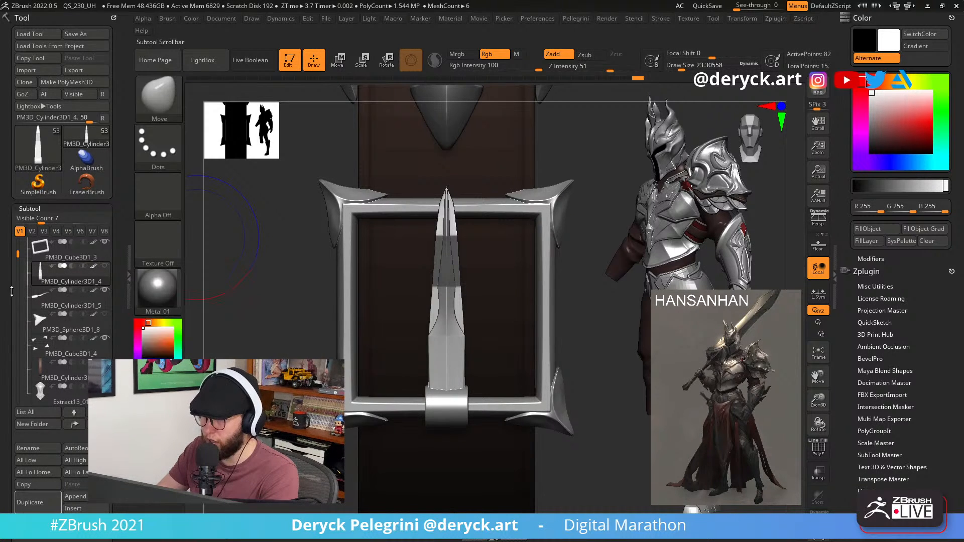
drag(11, 291, 11, 232)
click(29, 443)
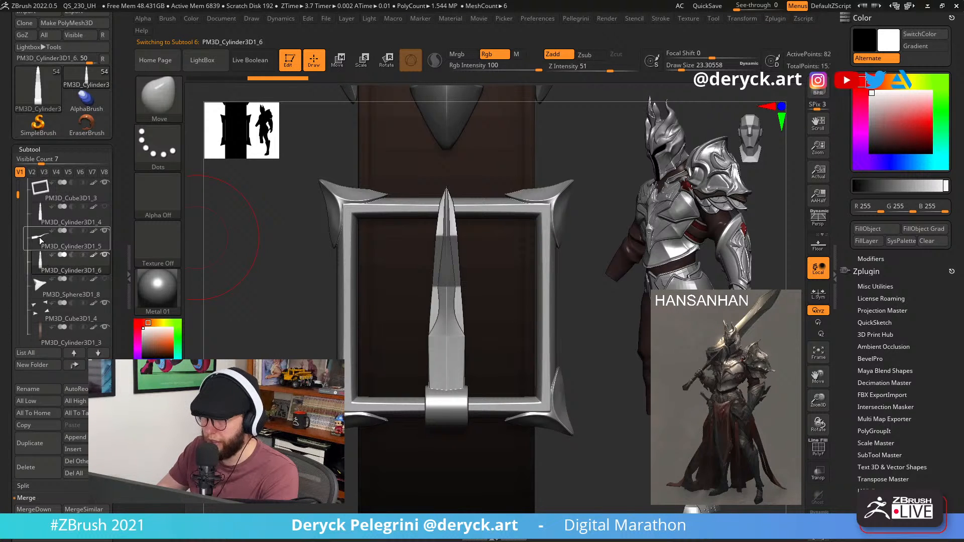
click(34, 446)
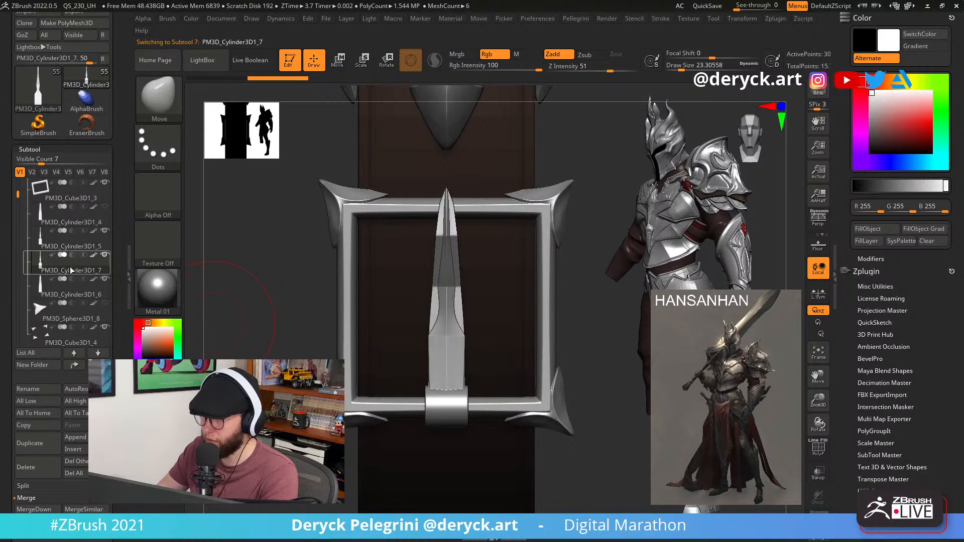
scroll(45, 251, down, 1)
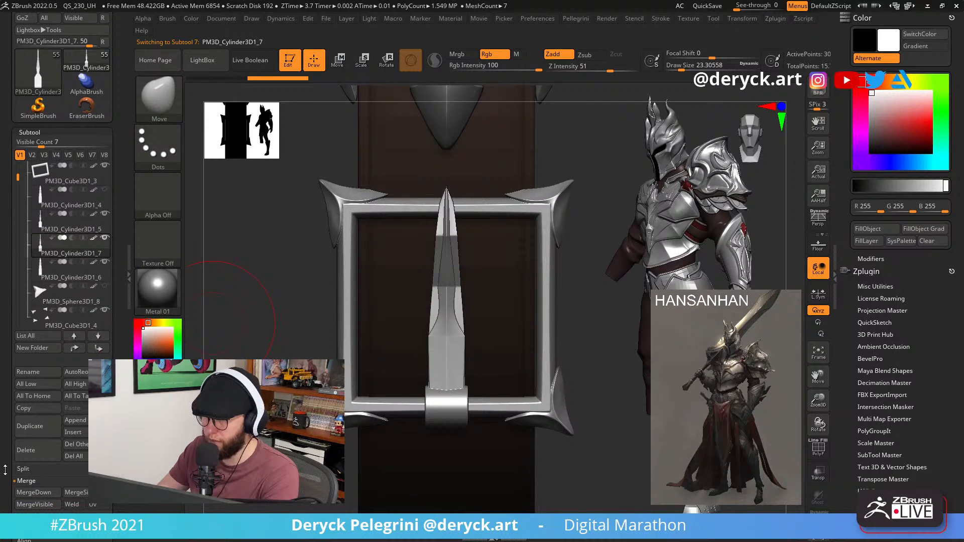
scroll(5, 470, down, 5)
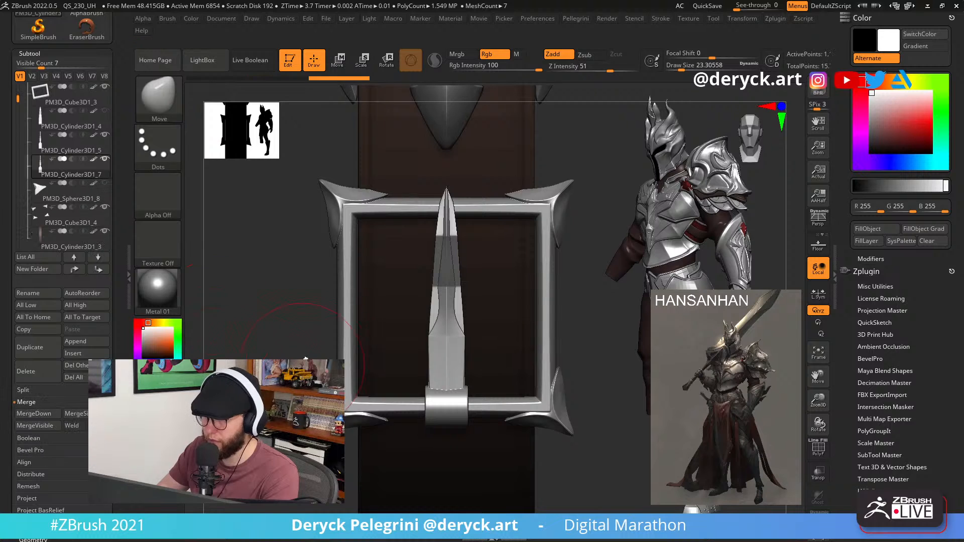
mouse_move(306, 343)
mouse_down()
mouse_move(322, 337)
mouse_move(292, 321)
mouse_move(308, 342)
mouse_move(319, 339)
mouse_move(296, 331)
mouse_move(317, 323)
mouse_move(270, 323)
mouse_move(301, 313)
mouse_move(267, 322)
mouse_move(287, 319)
mouse_move(298, 347)
mouse_up()
Try to widen the lower part of the merged prong using the Move brush at a draw size of about 15.5.
key(shift+f)
key(space)
key(shift+f)
key(alt+s)
key(s)
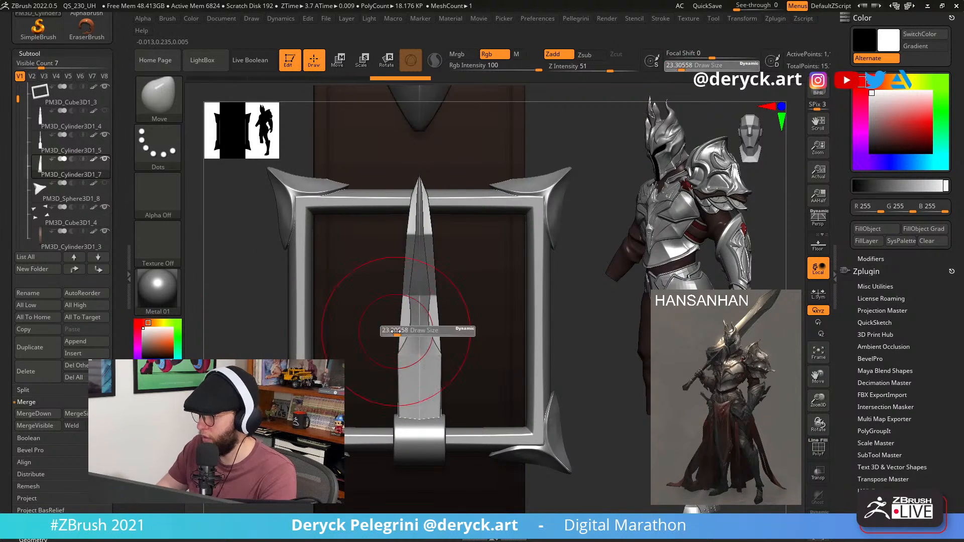
click(391, 330)
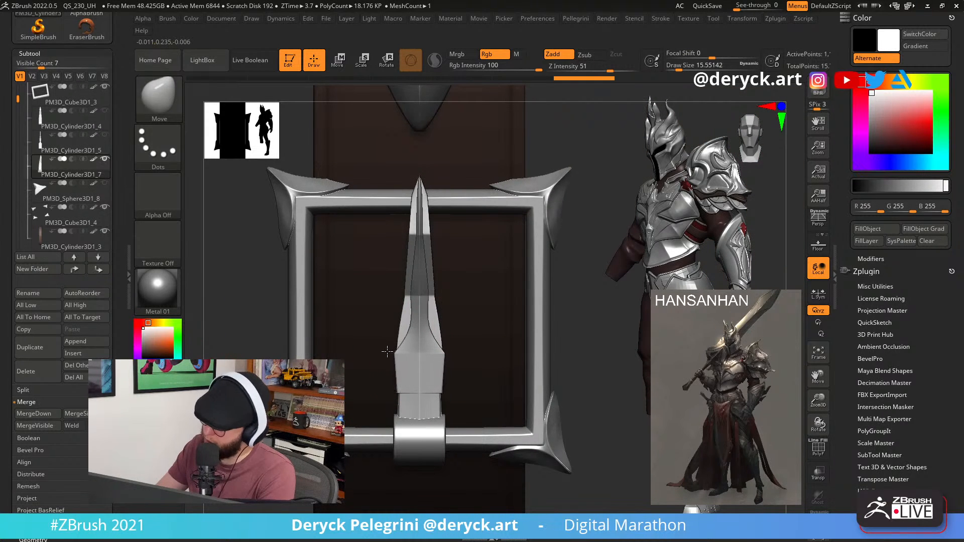
mouse_move(366, 348)
shift+mouse_down()
mouse_move(255, 337)
mouse_move(234, 321)
mouse_move(281, 372)
mouse_move(321, 353)
mouse_move(308, 358)
mouse_move(306, 331)
shift+mouse_up()
key(ctrl+z)
Try to insert a supporting edge loop across the merged prong's straight section with ZModeler.
key(alt+s)
key(shift+f)
mouse_move(301, 332)
mouse_down()
mouse_move(325, 334)
mouse_move(312, 336)
mouse_up()
alt+drag(300, 333, 309, 354)
key(shift+d)
key(b)
key(z)
key(m)
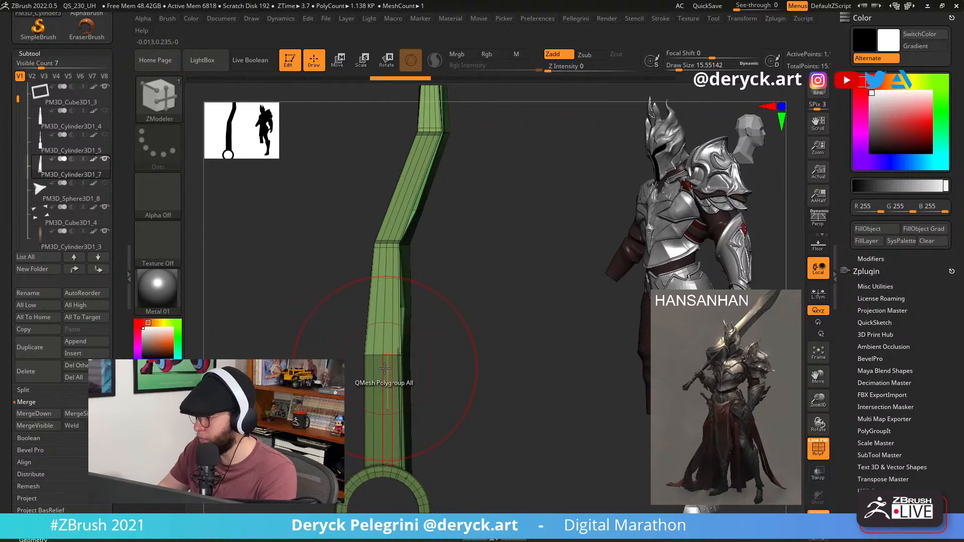
drag(382, 362, 385, 351)
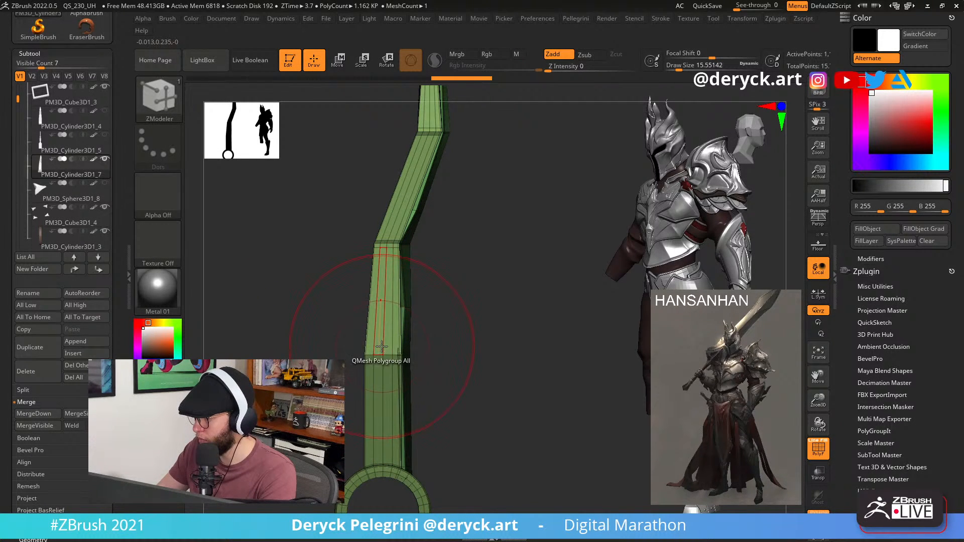
Undo the trial edge loop on the merged prong and return to a smoothed front view without wireframe.
key(ctrl+z)
key(ctrl+z)
key(ctrl+z)
key(ctrl+z)
key(ctrl+z)
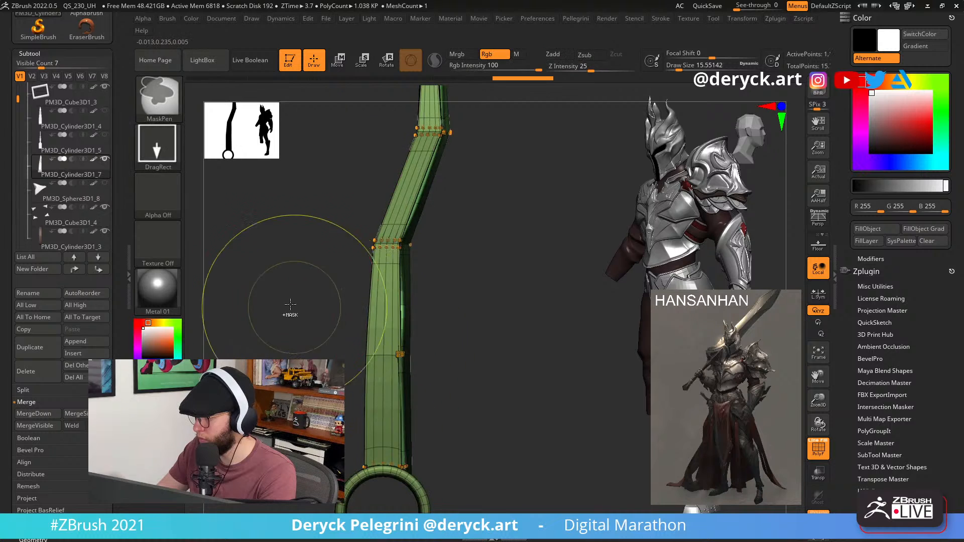
key(ctrl+z)
key(ctrl+z)
mouse_move(290, 305)
shift+mouse_down()
mouse_move(267, 302)
mouse_move(296, 282)
mouse_move(285, 304)
mouse_move(327, 319)
mouse_move(292, 316)
mouse_move(303, 316)
shift+mouse_up()
key(shift+f)
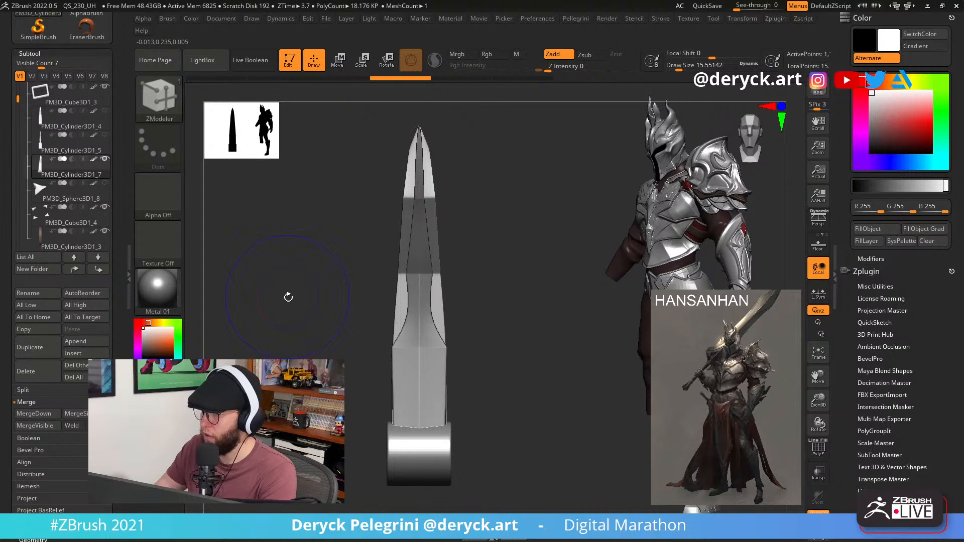
Turn off the merged prong's dynamic subdivision, divide its mesh into a dense one, and delete the lower subdivision levels.
key(shift+d)
click(30, 53)
click(32, 66)
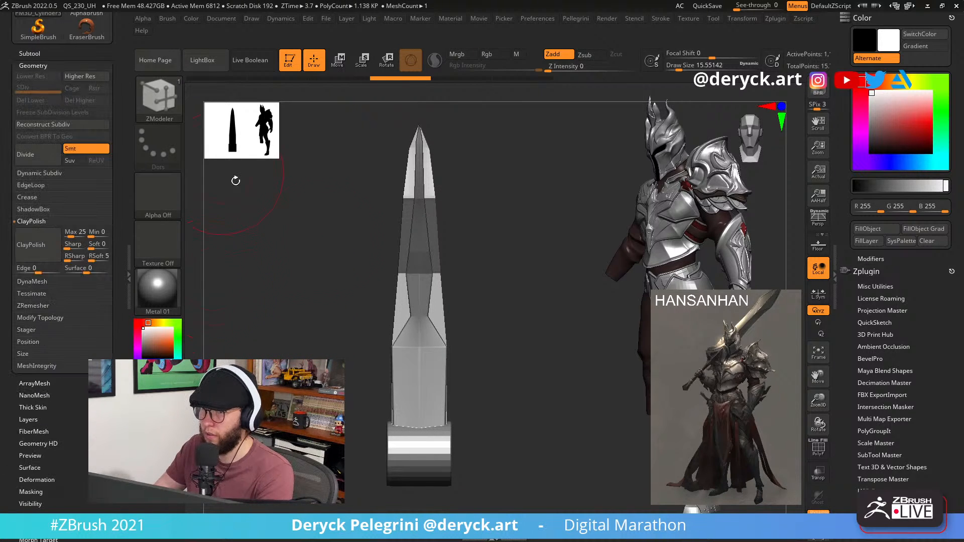
key(ctrl+d)
key(ctrl+d)
click(30, 103)
drag(344, 242, 274, 258)
Try to push the dense prong's sides outward just above the hinge with the Move brush.
key(space)
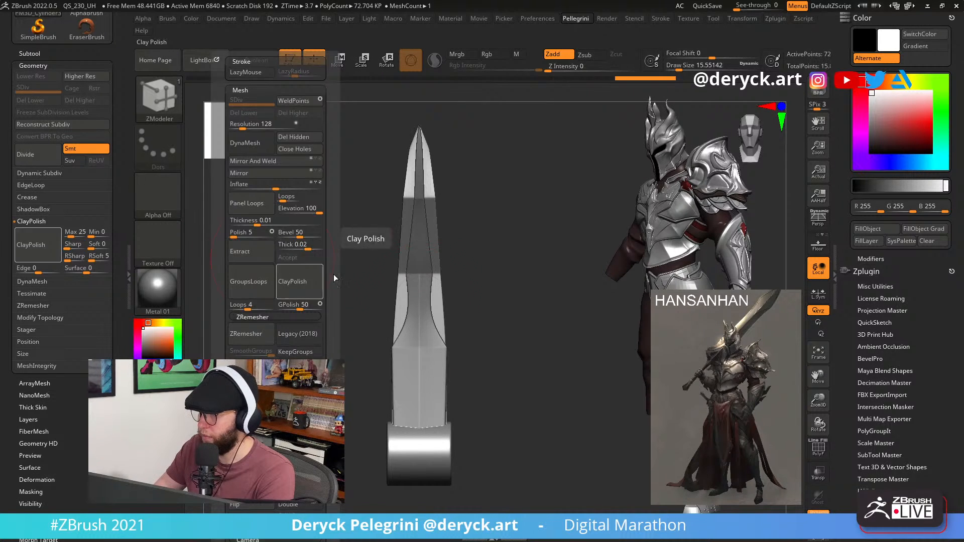
key(b)
key(m)
key(v)
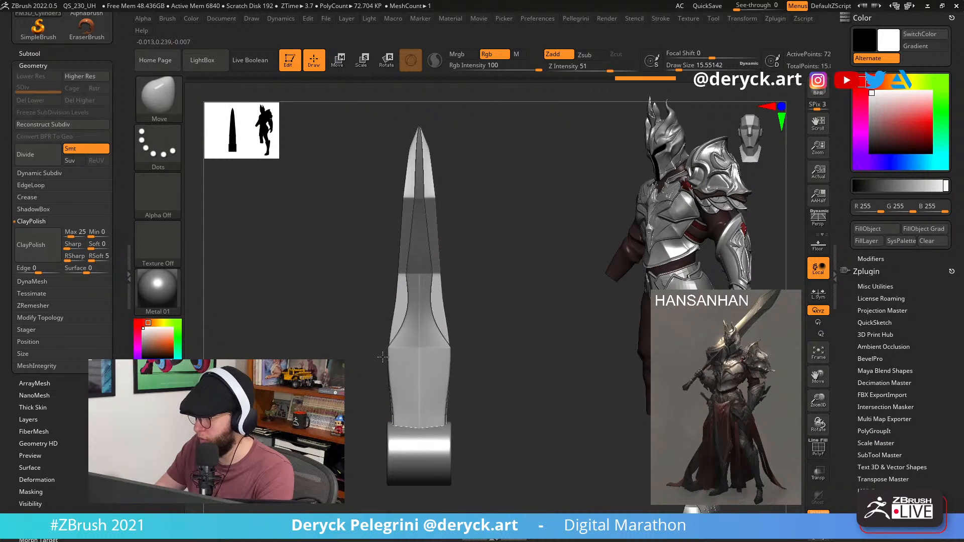
key(ctrl+z)
key(ctrl+z)
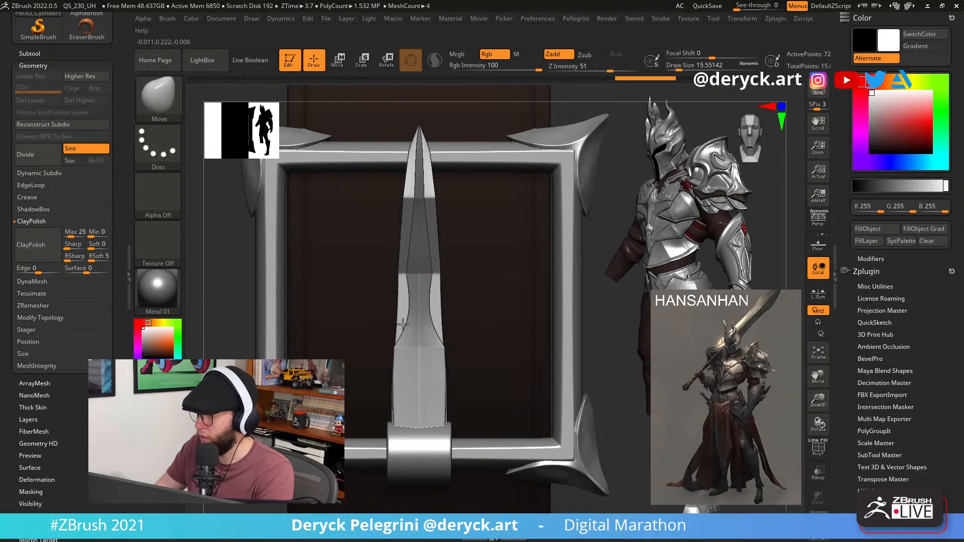
Undo the last Move stroke on the prong and try another one on its sides near the hinge.
key(ctrl+z)
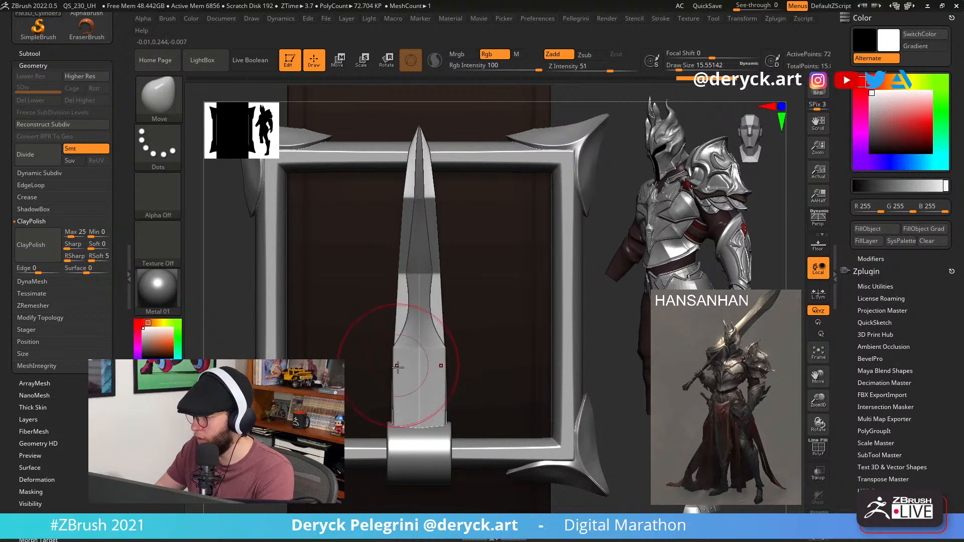
drag(398, 396, 409, 395)
key(ctrl+z)
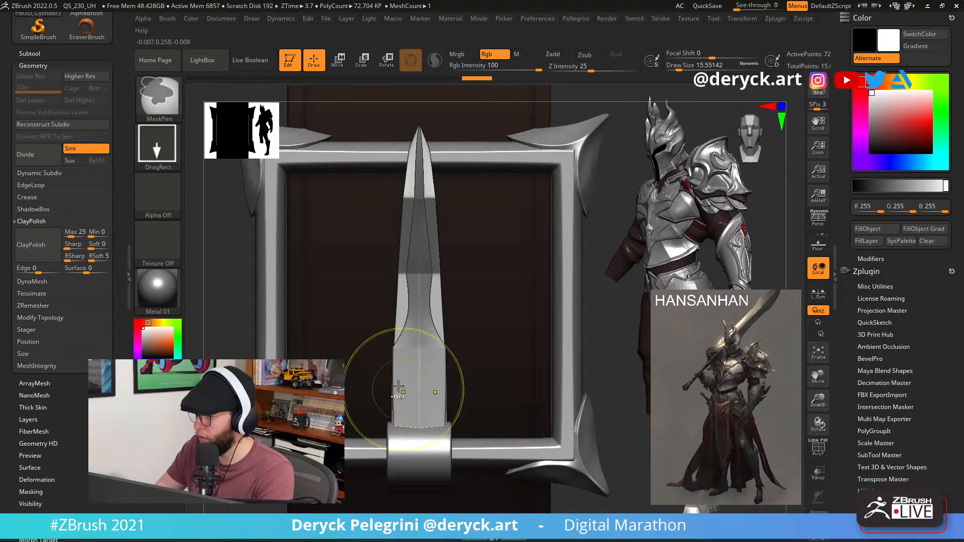
Show the prong's wireframe and isolate it to examine the mesh around its straight section and hinge.
alt+right_drag(398, 387, 403, 323)
right_drag(403, 323, 252, 317)
key(shift+f)
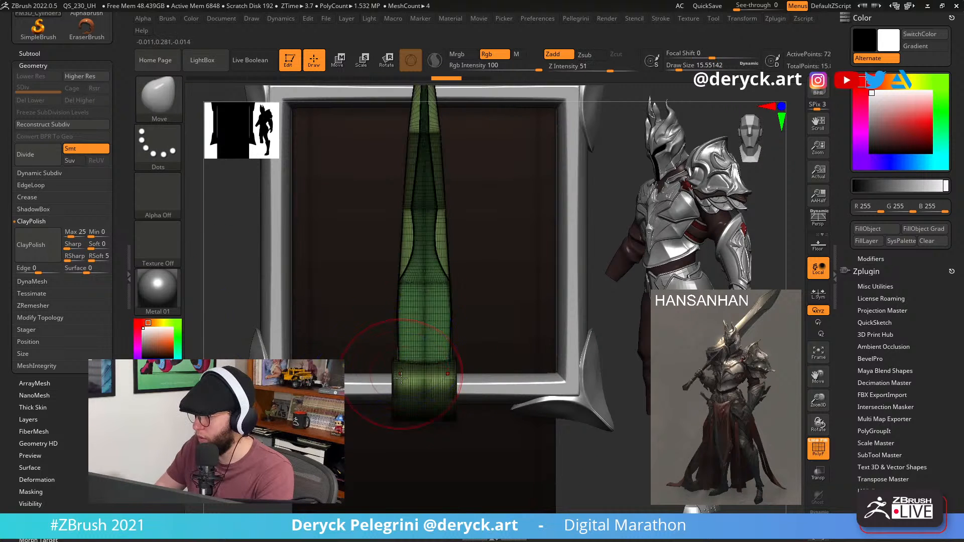
key(alt+s)
right_drag(415, 393, 515, 409)
mouse_move(514, 409)
alt+right_down()
mouse_move(525, 321)
mouse_move(488, 338)
mouse_move(293, 290)
mouse_move(311, 326)
alt+right_up()
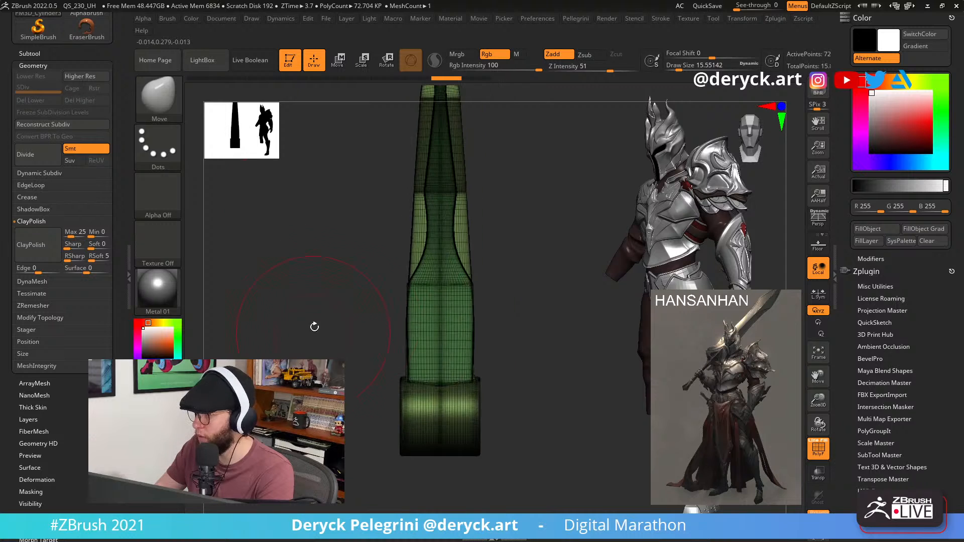
Try a Move stroke on the isolated prong's shoulder, undo it, and bring the rest of the buckle back into view.
key(alt+s)
drag(406, 318, 417, 308)
key(ctrl+z)
key(alt+s)
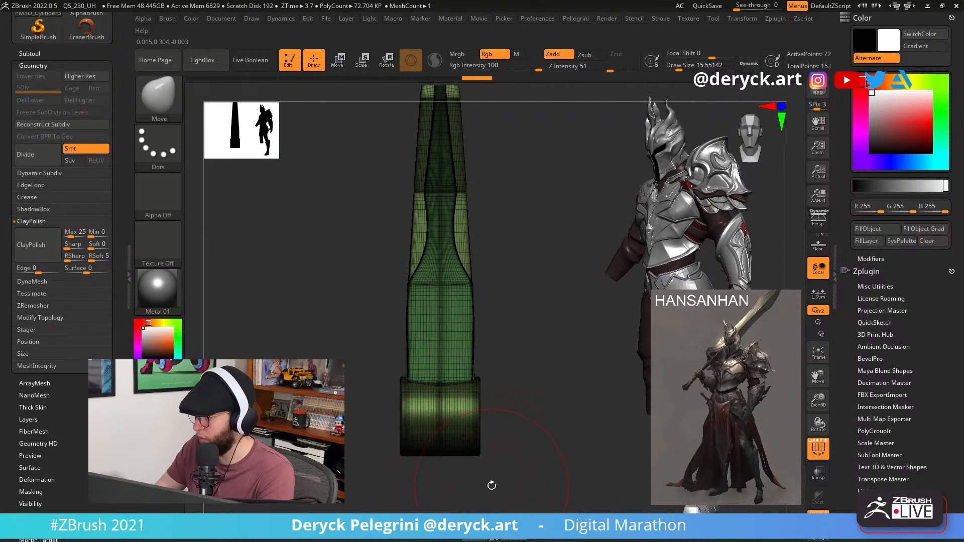
alt+right_drag(491, 485, 494, 461)
mouse_move(532, 480)
ctrl+mouse_down()
mouse_move(380, 417)
mouse_move(332, 352)
ctrl+mouse_up()
right_drag(331, 335, 409, 379)
alt+right_drag(353, 329, 340, 354)
key(alt+s)
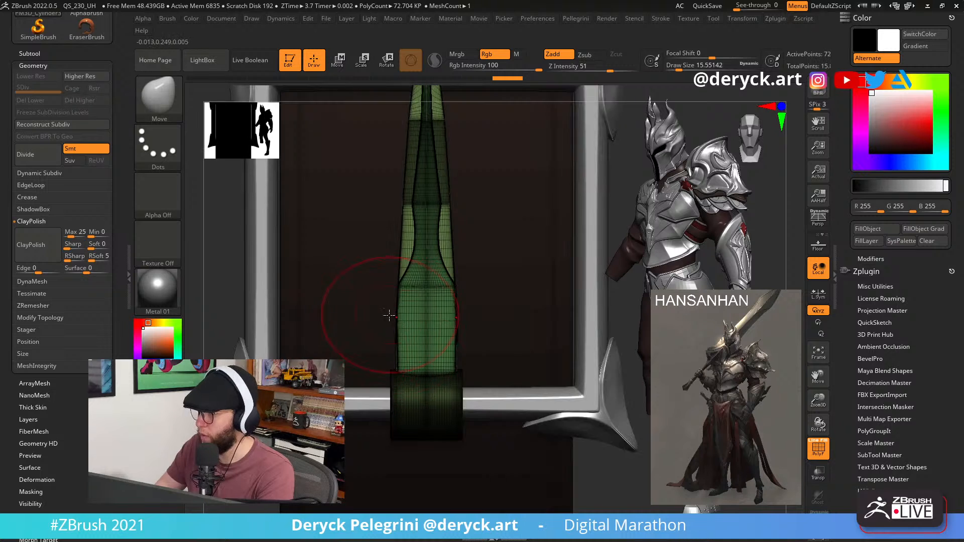
Hide the wireframe and widen the prong's straight section above the hinge using the Move brush at a draw size of about 20.
key(shift+f)
key(])
mouse_move(395, 315)
mouse_down()
mouse_move(408, 315)
mouse_move(368, 314)
mouse_move(389, 304)
mouse_move(390, 320)
mouse_up()
key(ctrl+z)
key([)
key(ctrl+z)
key(])
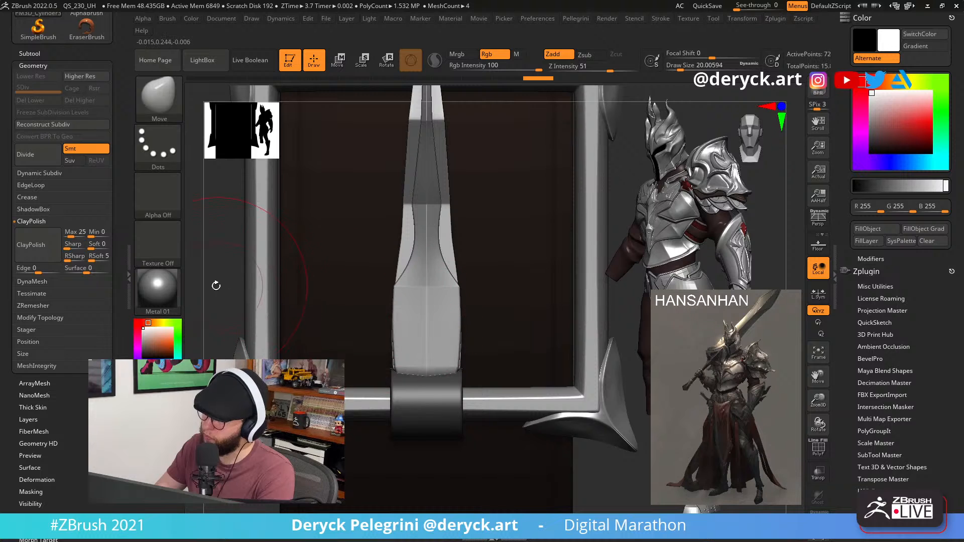
Narrow the prong's waist and upper blade symmetrically with the Move brush, keeping the base above the hinge flared.
alt+drag(216, 285, 222, 322)
mouse_move(409, 334)
mouse_down()
mouse_move(438, 336)
mouse_move(415, 352)
mouse_up()
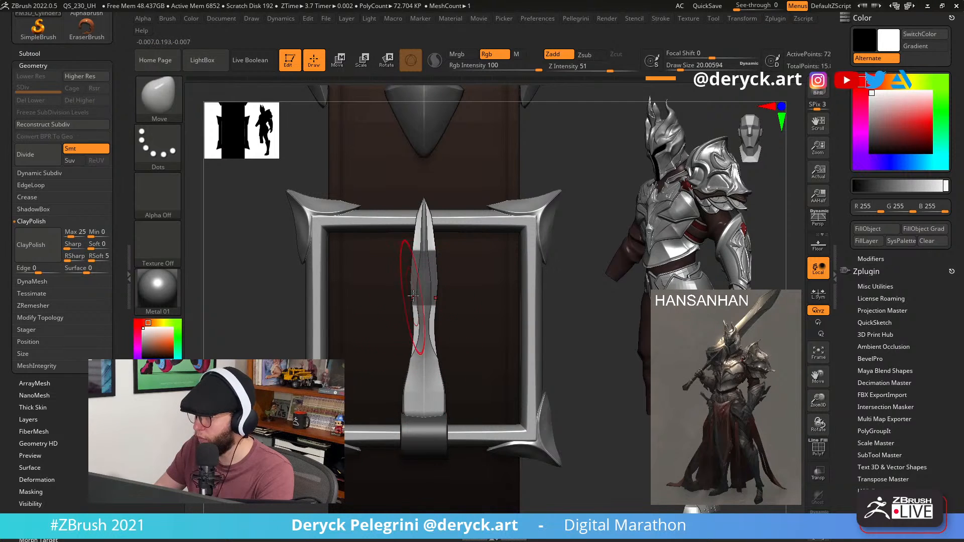
mouse_move(410, 262)
mouse_down()
mouse_move(452, 264)
mouse_move(445, 261)
mouse_up()
Push the prong's lower section towards the belt with the Move brush in side view.
mouse_move(304, 272)
mouse_down()
mouse_move(288, 287)
mouse_move(369, 313)
mouse_move(302, 302)
mouse_up()
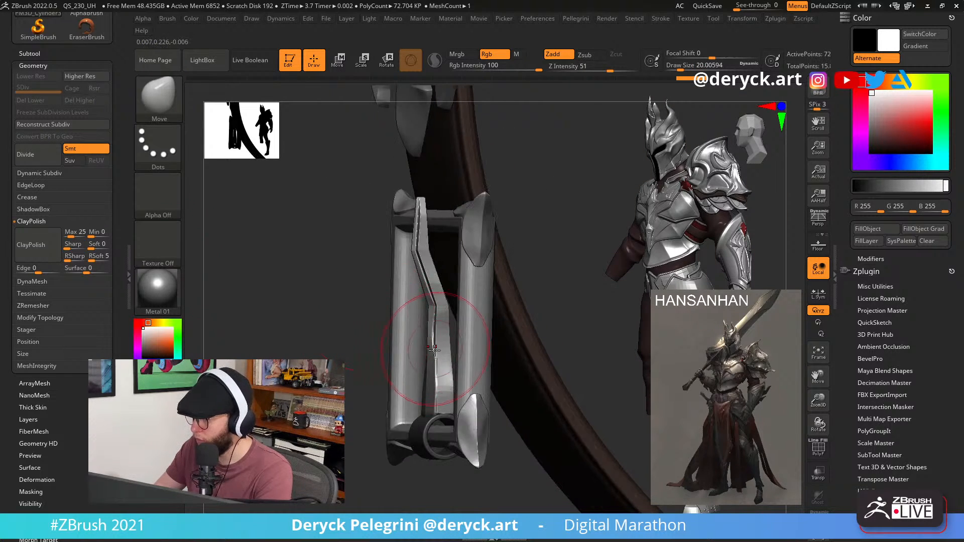
drag(435, 353, 445, 354)
mouse_move(369, 329)
mouse_down()
mouse_move(523, 329)
mouse_move(467, 326)
mouse_up()
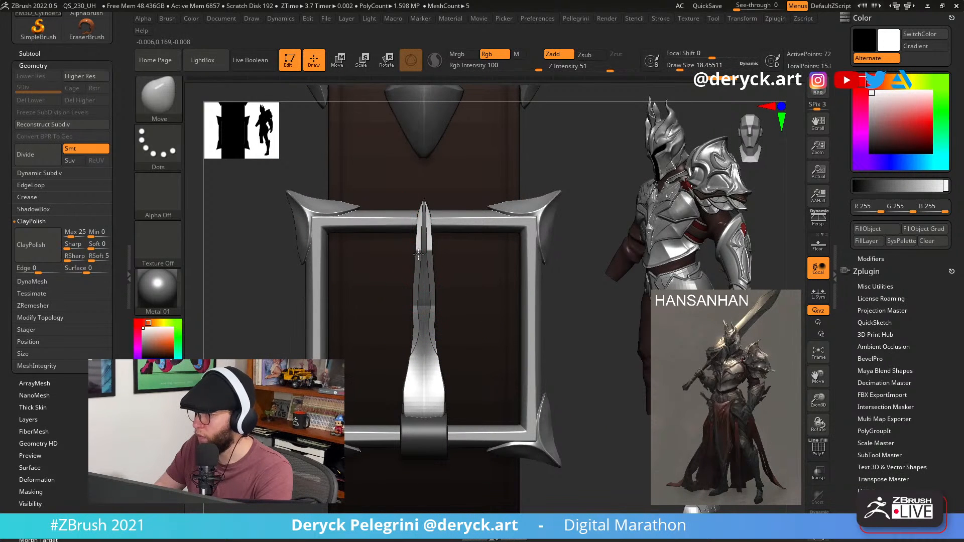
Swell the prong's base into a rounded bulge above the hinge with the Move brush at a draw size of about 11.7.
key(s)
drag(406, 357, 403, 357)
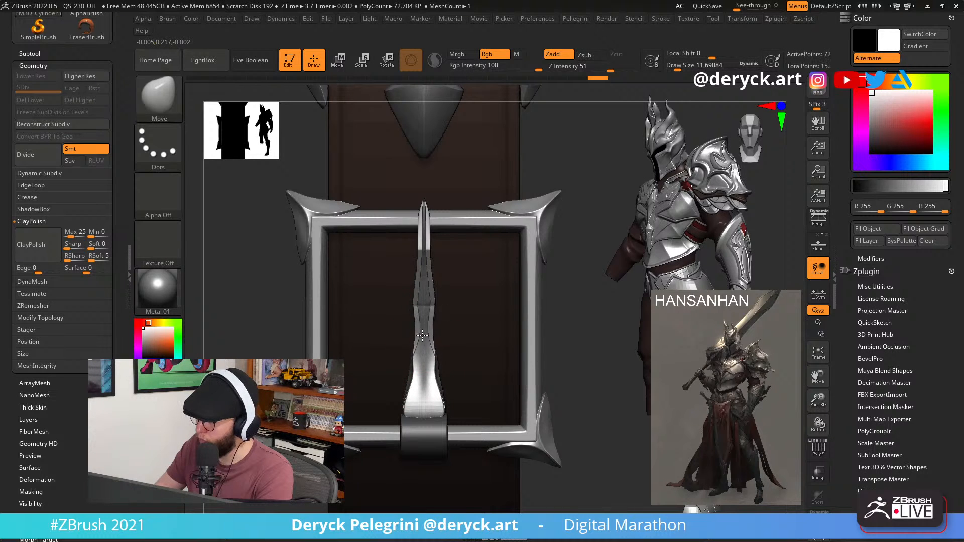
mouse_move(415, 359)
shift+mouse_down()
mouse_move(415, 386)
mouse_move(405, 368)
shift+mouse_up()
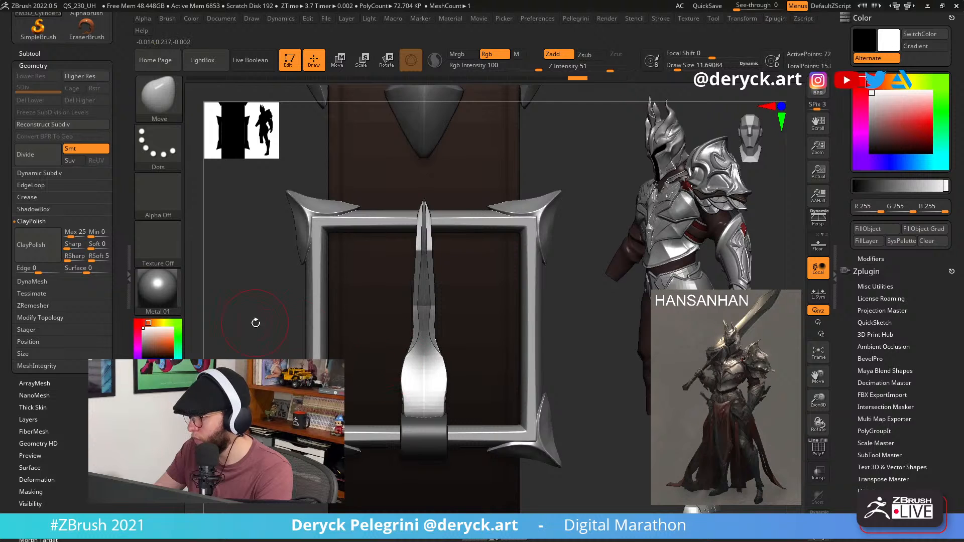
Refine the lower prong's side profile with the Move brush and smooth the transition between waist and bulge.
drag(255, 323, 434, 360)
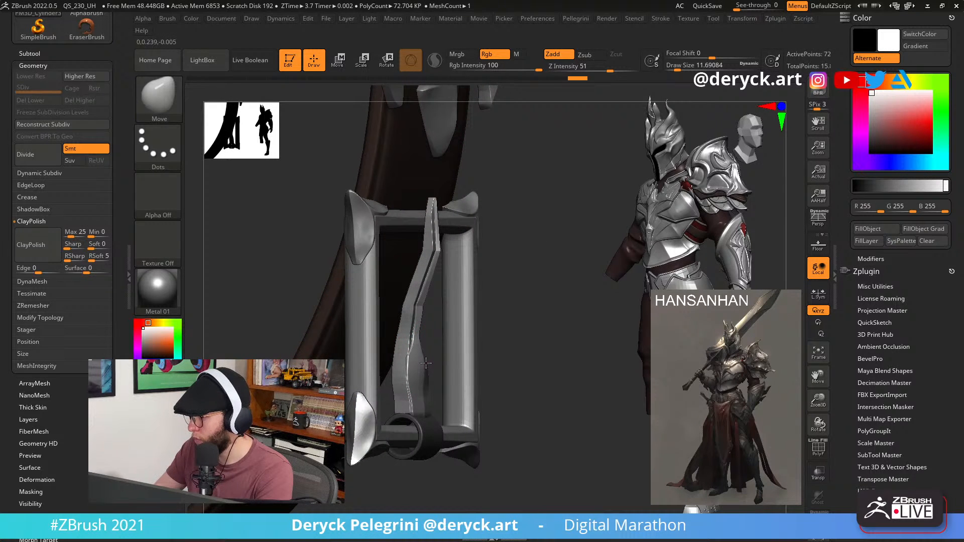
drag(522, 354, 427, 345)
mouse_move(365, 346)
mouse_down()
mouse_move(416, 353)
mouse_move(424, 344)
mouse_up()
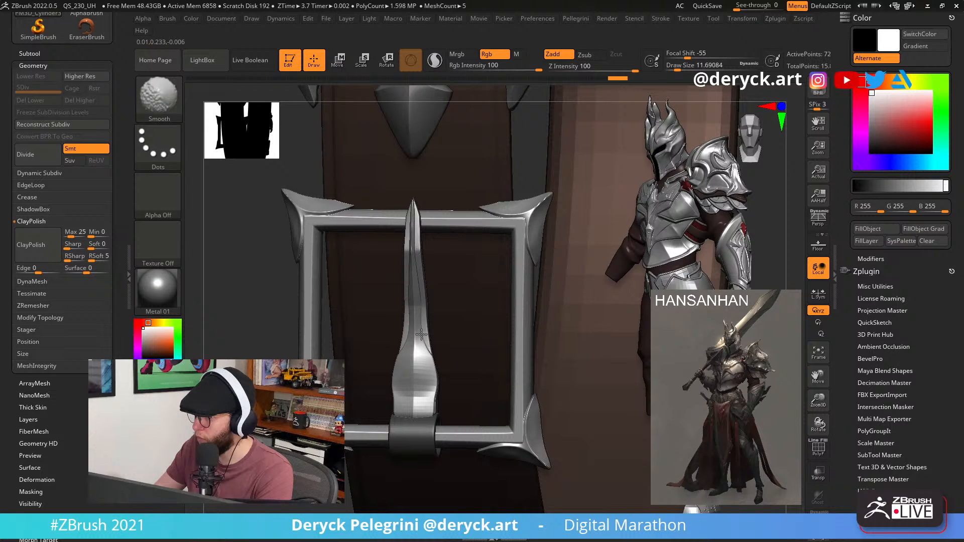
shift+drag(434, 341, 433, 346)
shift+drag(261, 296, 243, 291)
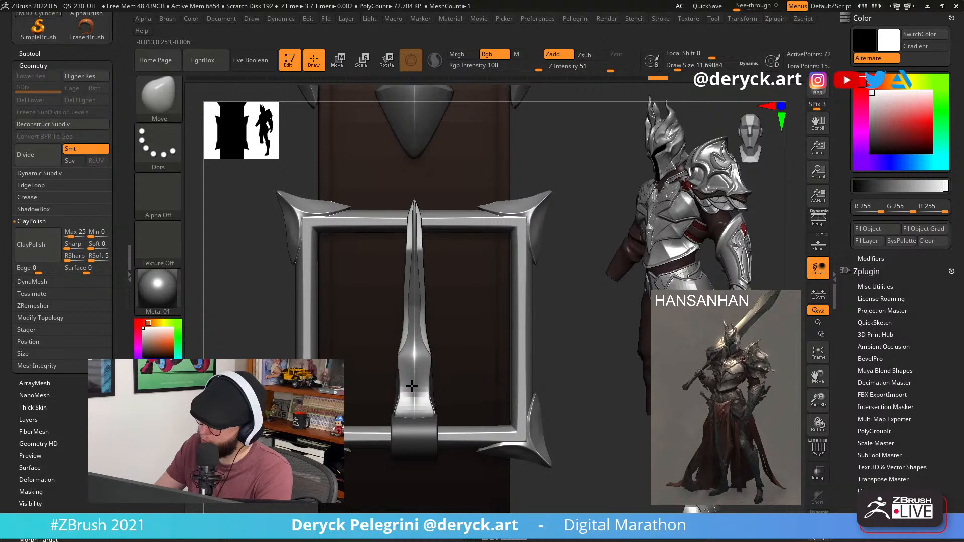
Smooth the bends along the prong's profile, from the lower section up to the tip.
drag(241, 333, 273, 333)
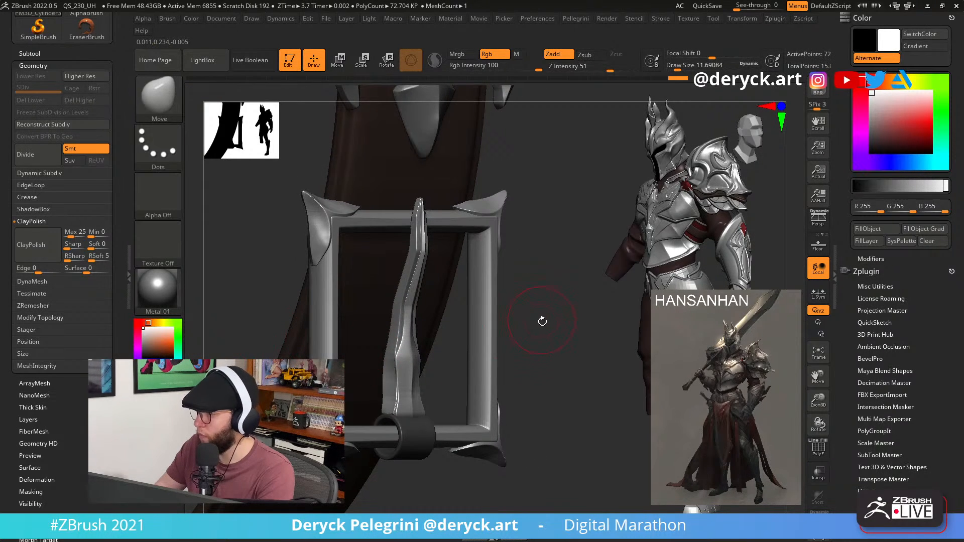
drag(542, 321, 527, 324)
shift+drag(400, 354, 401, 346)
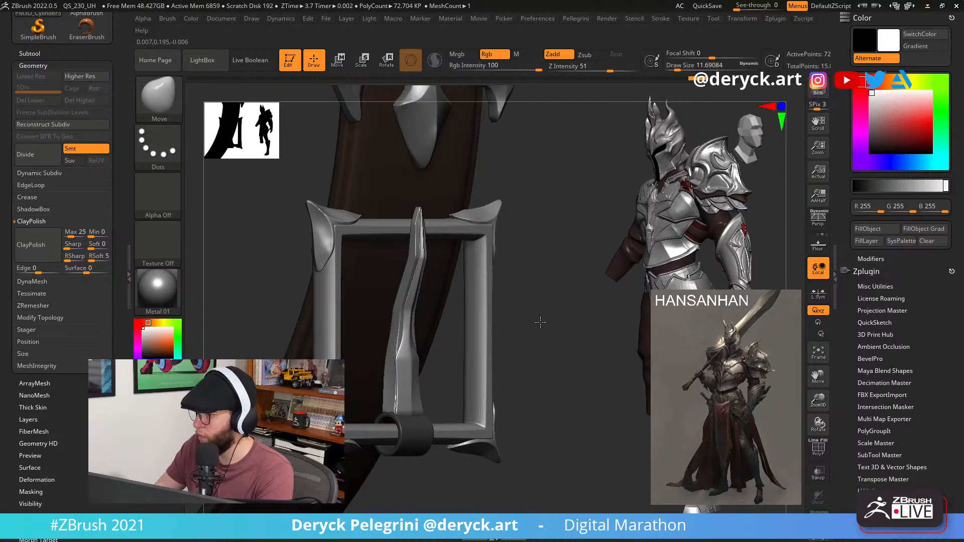
shift+drag(542, 321, 530, 318)
shift+drag(407, 256, 411, 225)
Even out the prong's lower section with the Move brush, undo the unwanted stroke, and reduce the draw size to about 6.6 in front view.
drag(262, 278, 358, 282)
mouse_move(443, 354)
mouse_down()
mouse_move(453, 338)
mouse_move(431, 318)
mouse_up()
key(ctrl+z)
key(s)
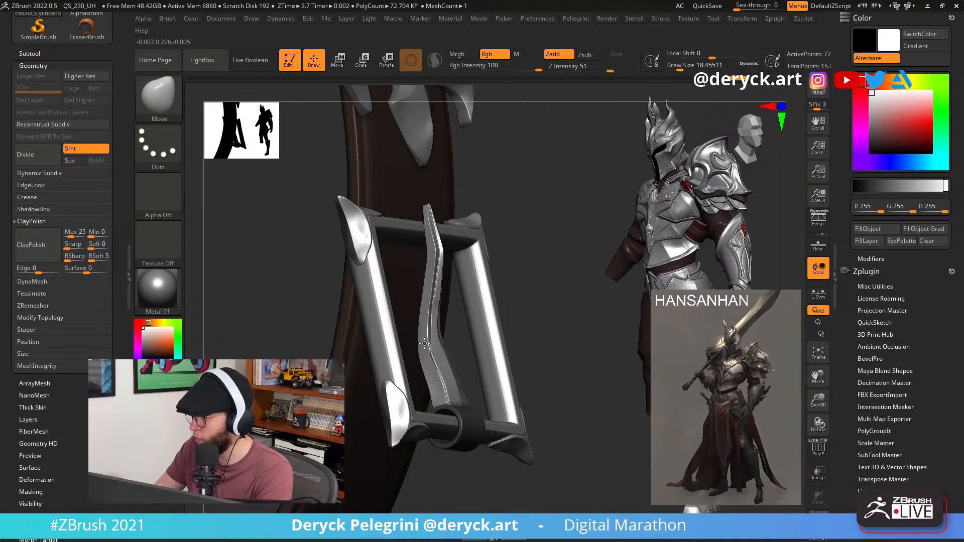
shift+drag(570, 329, 537, 332)
key(s)
drag(445, 366, 438, 366)
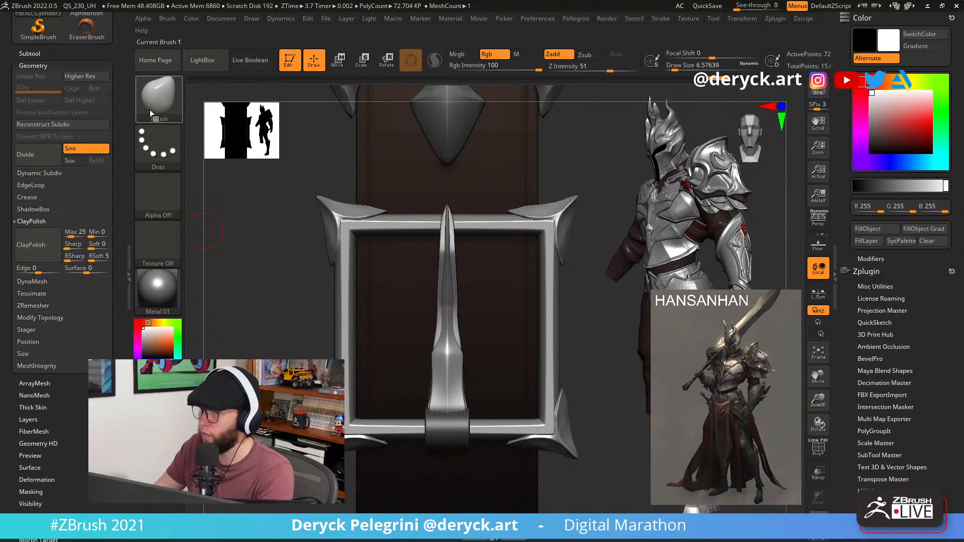
Switch to the Spiral brush and try strokes on the prong's sides beside the hinge and at the shoulder, undoing them.
click(149, 109)
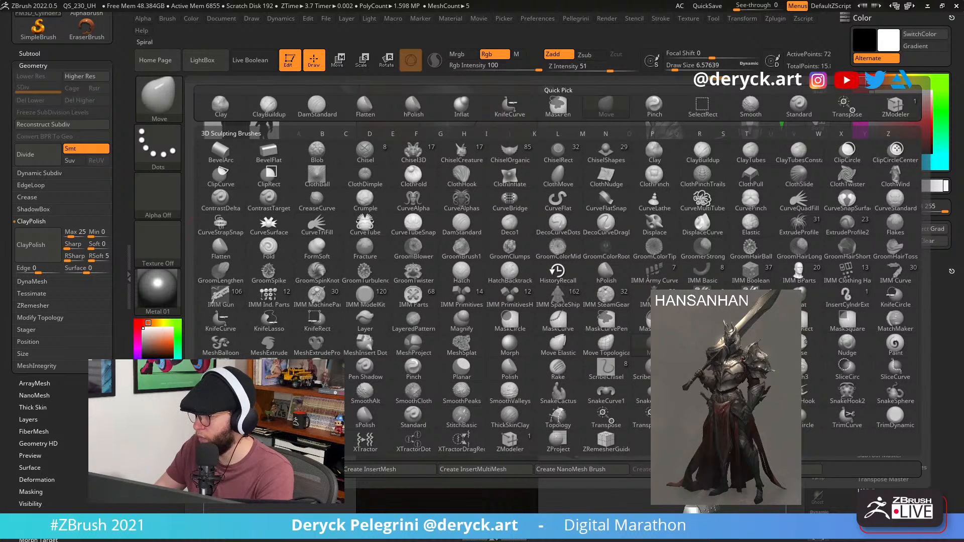
click(461, 391)
drag(461, 389, 465, 403)
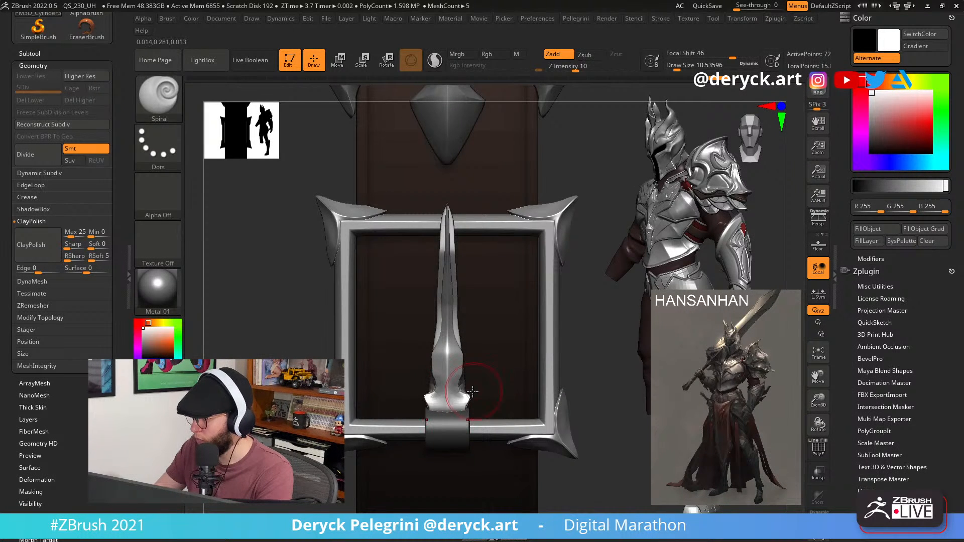
key(ctrl+z)
mouse_move(460, 367)
mouse_down()
mouse_move(461, 375)
mouse_move(463, 321)
mouse_up()
key(ctrl+z)
key(ctrl+z)
key(ctrl+z)
Twist a pair of small barbs out of the prong's shoulder with the Spiral brush and form a second, sharper pair closer to the hinge.
mouse_move(460, 359)
mouse_down()
mouse_move(465, 345)
mouse_move(484, 357)
mouse_up()
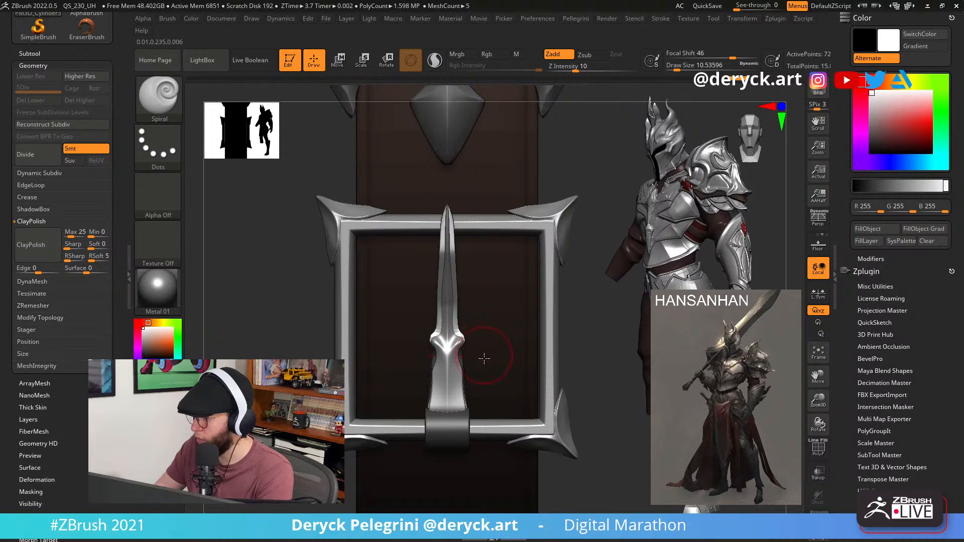
mouse_move(595, 344)
mouse_down()
mouse_move(640, 346)
mouse_move(598, 351)
mouse_up()
key(ctrl+z)
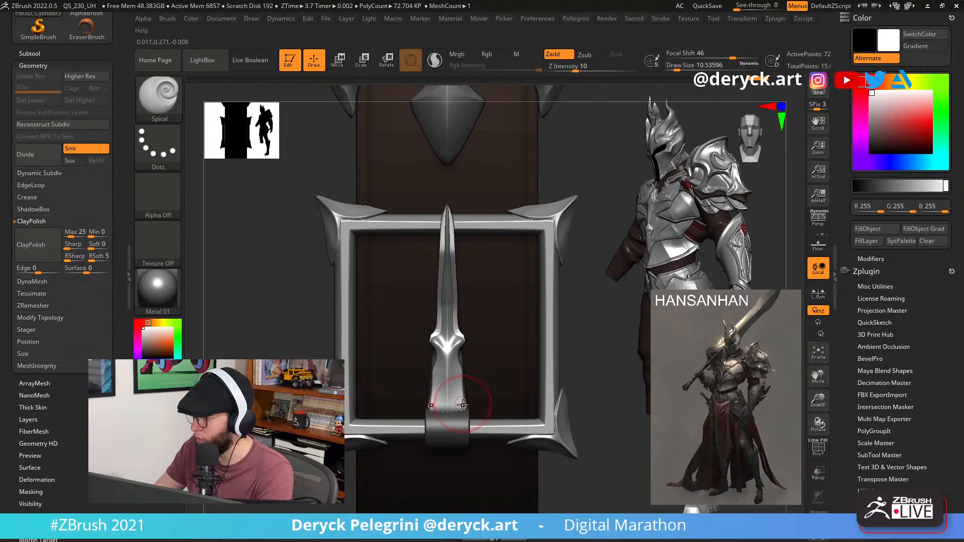
key(ctrl+z)
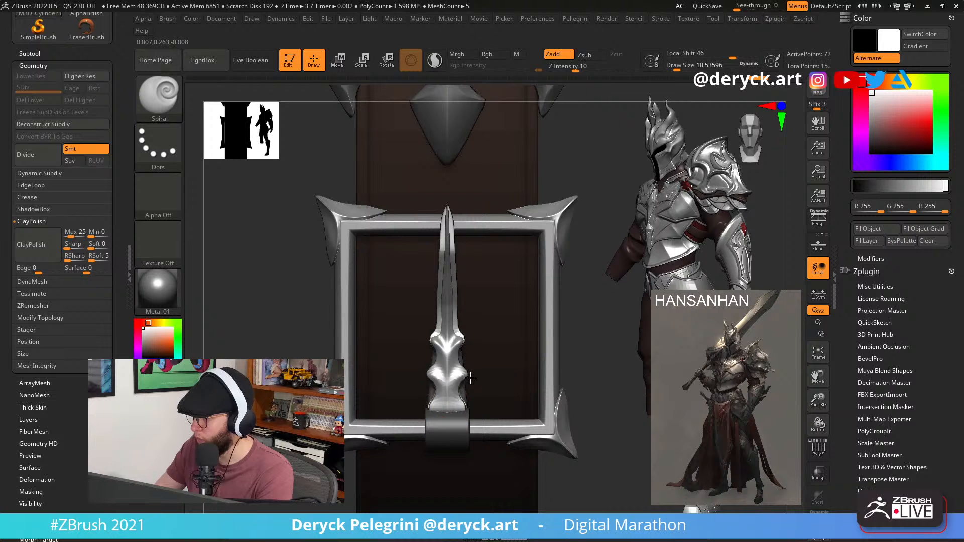
key(ctrl+z)
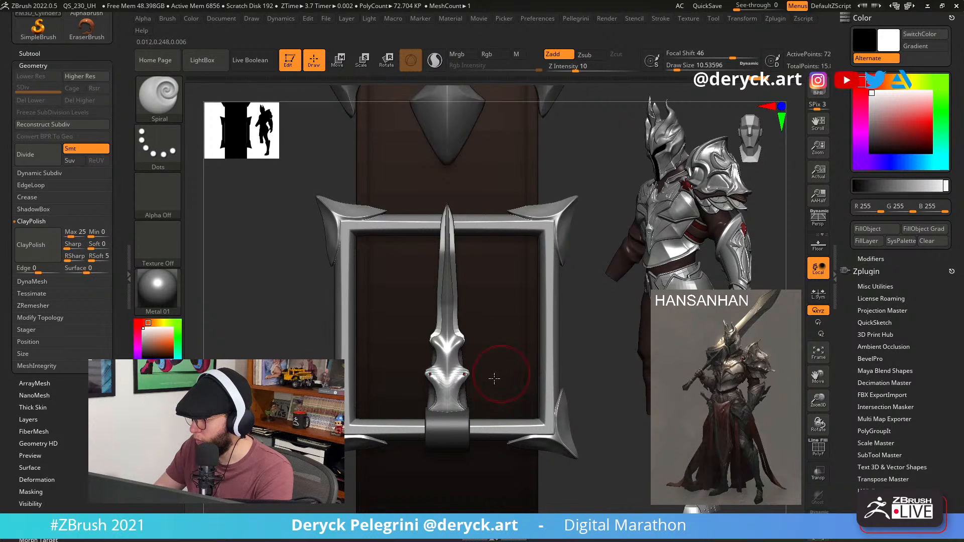
key(ctrl+z)
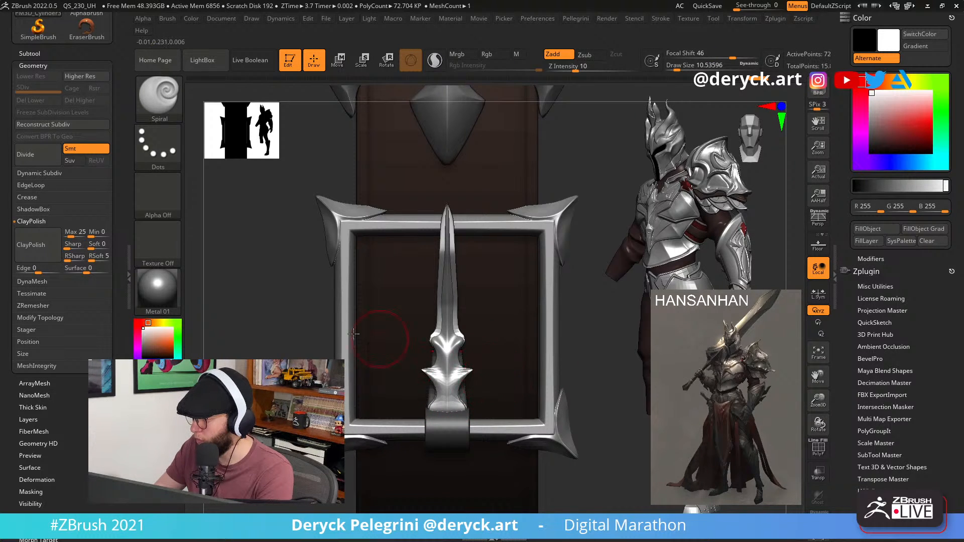
Turn the buckle sideways and try a Spiral stroke on the prong's upper blade at a draw size of about 17.
mouse_move(354, 333)
mouse_down()
mouse_move(286, 279)
mouse_move(232, 292)
mouse_move(301, 350)
mouse_up()
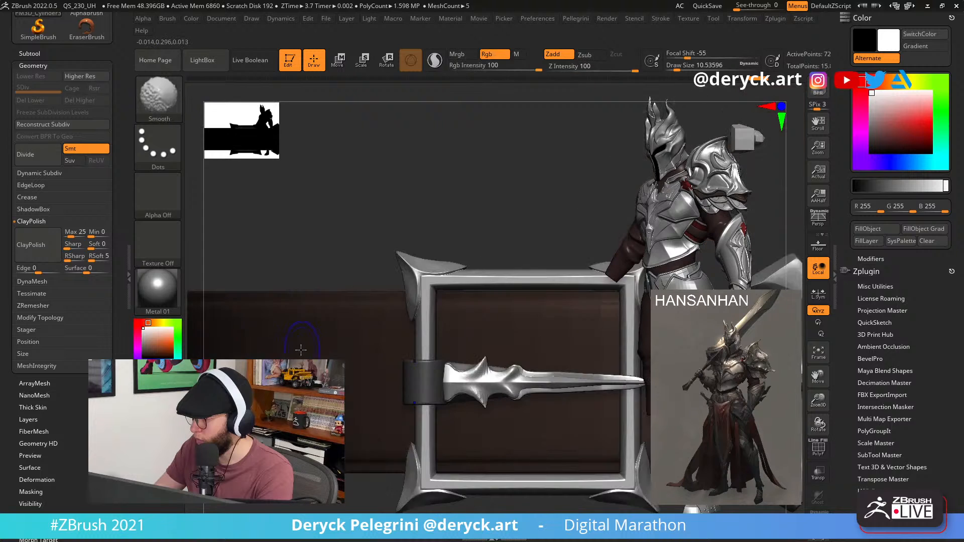
mouse_move(314, 258)
alt+mouse_down()
mouse_move(336, 261)
mouse_move(308, 224)
mouse_move(381, 244)
alt+mouse_up()
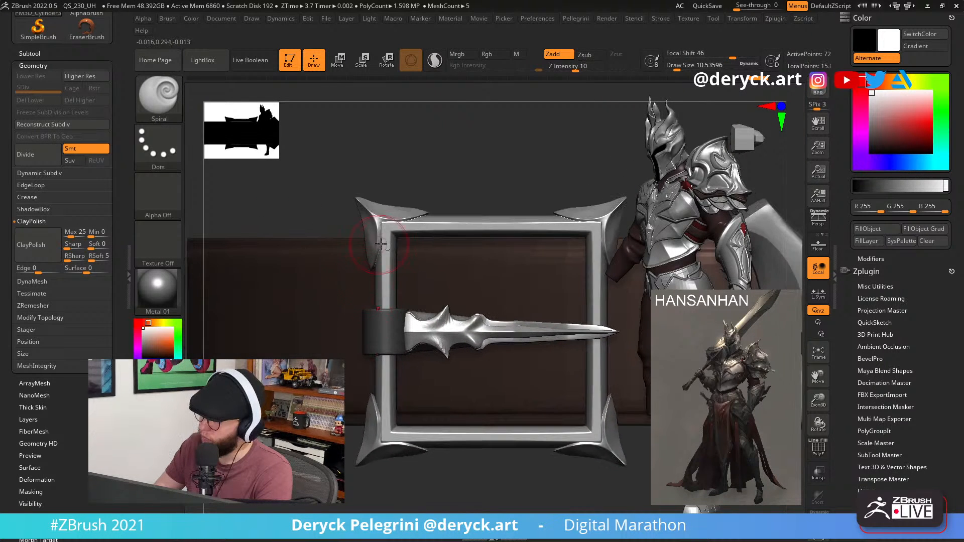
alt+drag(464, 203, 395, 198)
key(s)
mouse_move(467, 329)
mouse_down()
mouse_move(484, 331)
mouse_move(464, 329)
mouse_up()
key(ctrl+z)
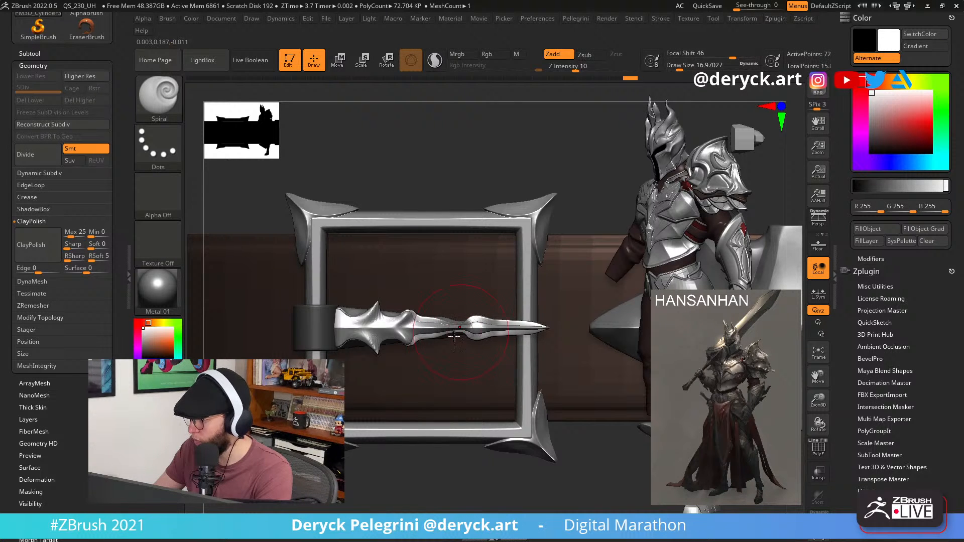
Enlarge the Spiral brush to a draw size of about 21.6 and try twisting the upper blade again, undoing the stroke.
mouse_move(431, 471)
mouse_down()
mouse_move(408, 474)
mouse_move(435, 477)
mouse_up()
ctrl+right_drag(434, 478, 436, 485)
key(ctrl+z)
key(s)
drag(442, 332, 445, 332)
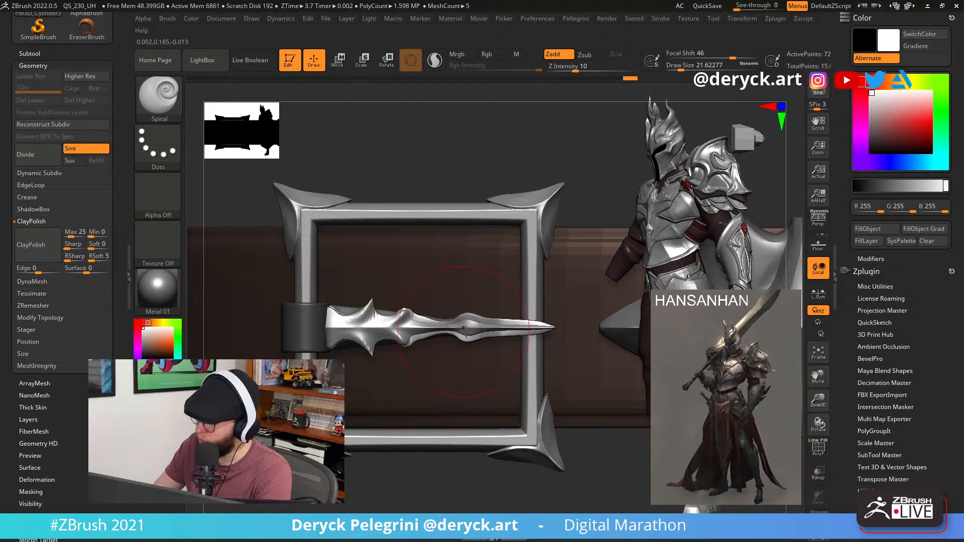
key(ctrl+z)
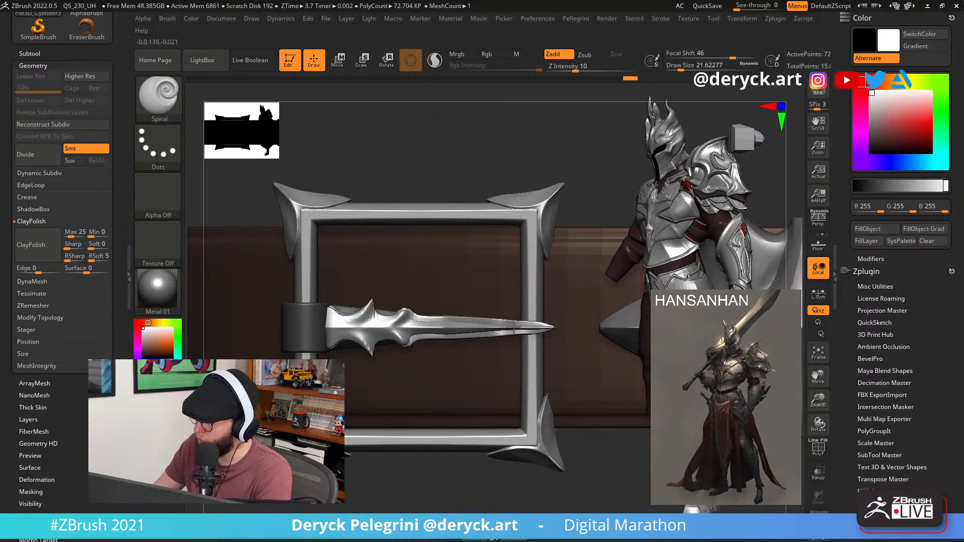
key(ctrl+z)
Try curling the prong's lower barbs and base with the Spiral brush and check the shape from the front.
mouse_move(448, 333)
mouse_down()
mouse_move(420, 344)
mouse_move(357, 340)
mouse_up()
key(ctrl+z)
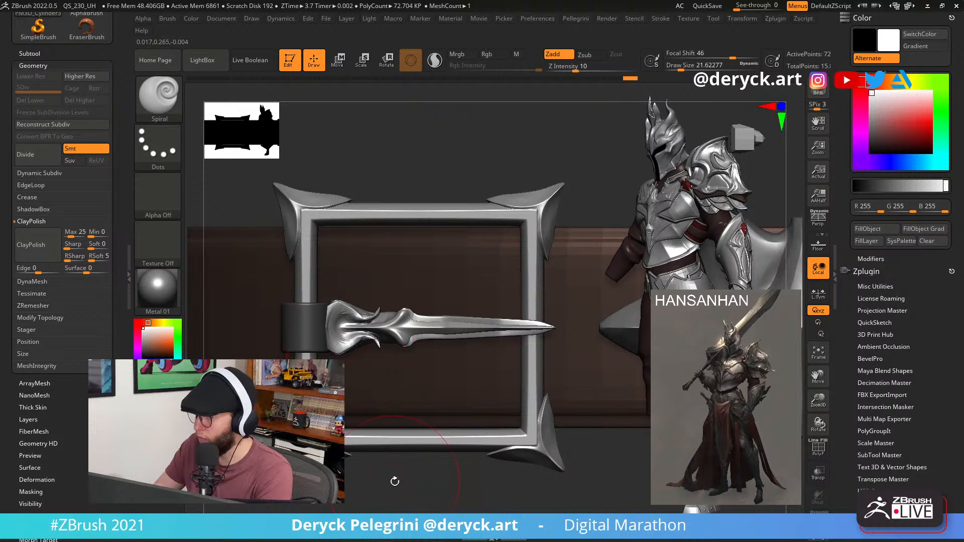
mouse_move(393, 480)
alt+mouse_down()
mouse_move(378, 447)
mouse_move(354, 254)
alt+mouse_up()
mouse_move(505, 286)
alt+mouse_down()
mouse_move(523, 318)
mouse_move(617, 336)
alt+mouse_up()
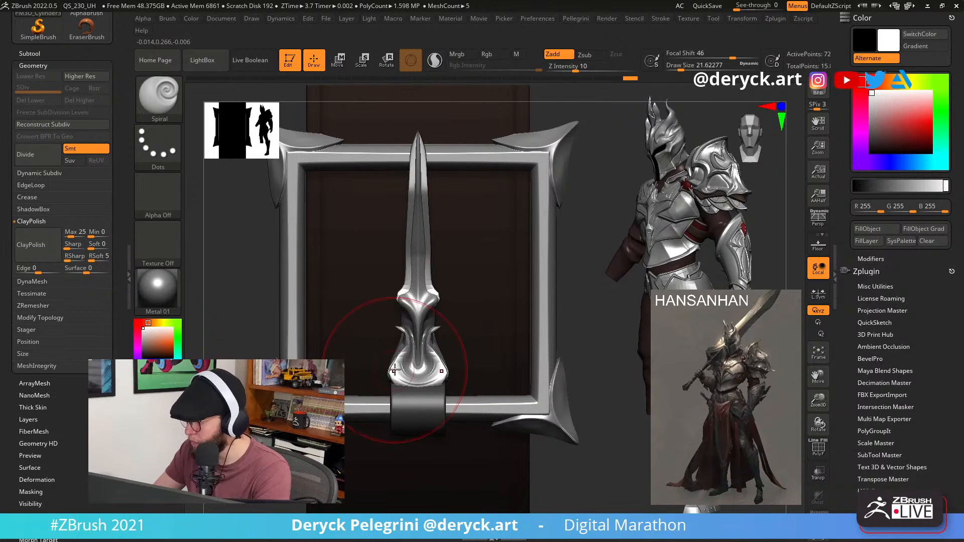
drag(257, 312, 256, 301)
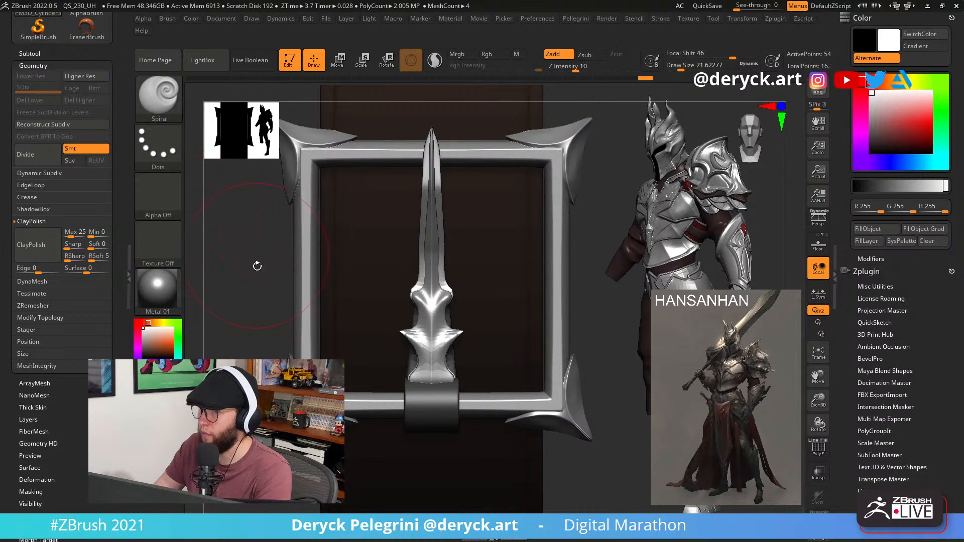
Isolate the barbed prong together with its hinge from the rest of the buckle.
mouse_move(257, 266)
mouse_down()
mouse_move(243, 279)
mouse_move(313, 291)
mouse_move(301, 289)
mouse_up()
key(alt+s)
ctrl+click(295, 303)
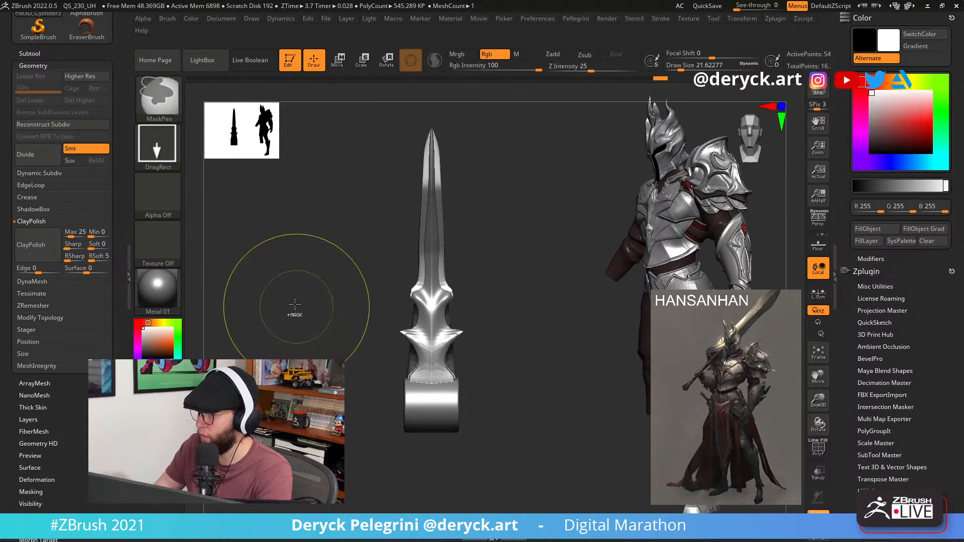
Subdivide the isolated prong to a third level and delete its lower subdivision levels.
key(ctrl+d)
click(28, 112)
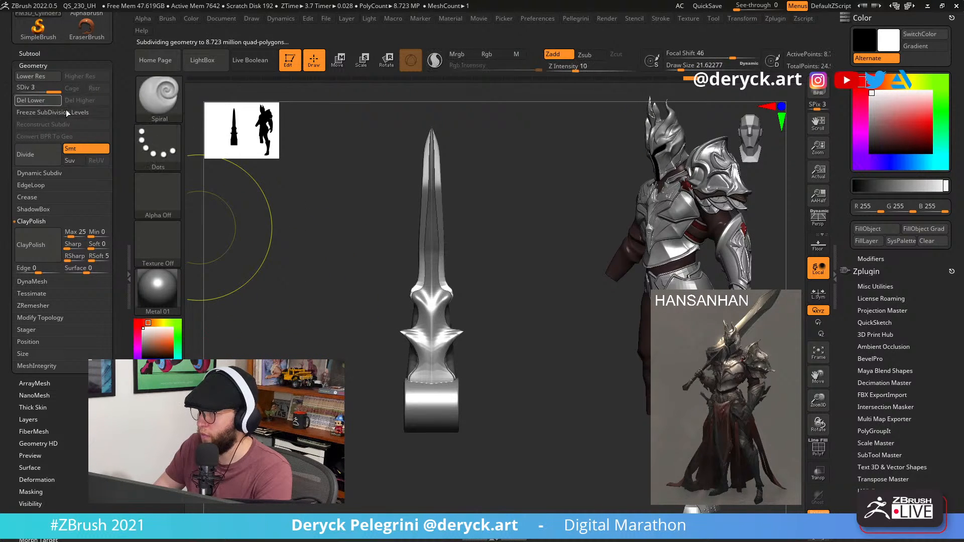
click(398, 351)
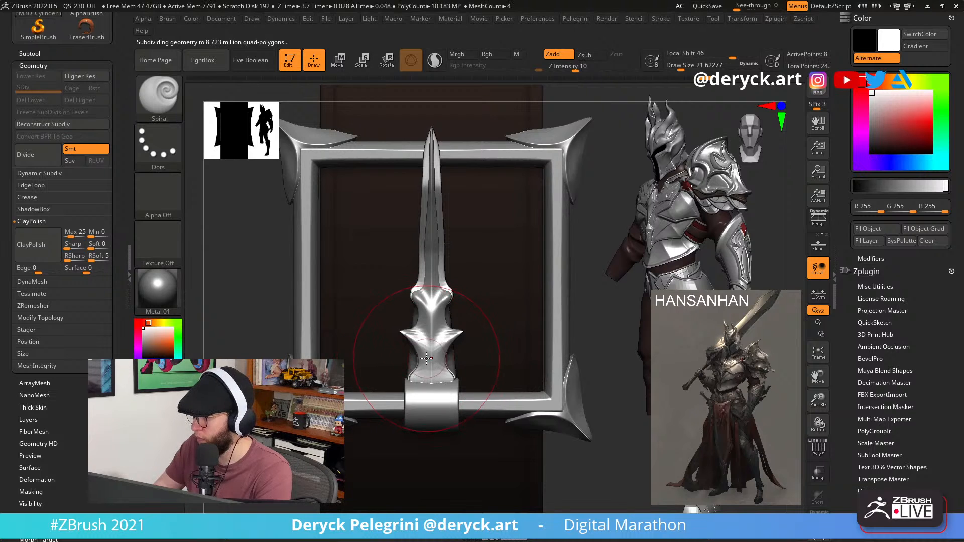
Mask the hinge cylinder and curl the prong's lower barbs and base outward with the Spiral brush at a draw size of about 14.2.
key(ctrl+shift+s)
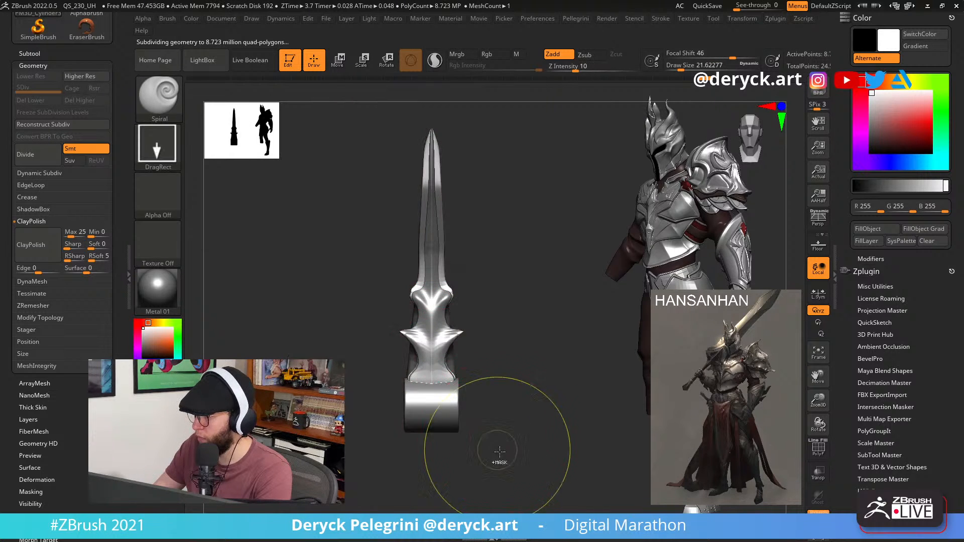
mouse_move(507, 465)
ctrl+mouse_down()
mouse_move(341, 370)
mouse_move(345, 379)
ctrl+mouse_up()
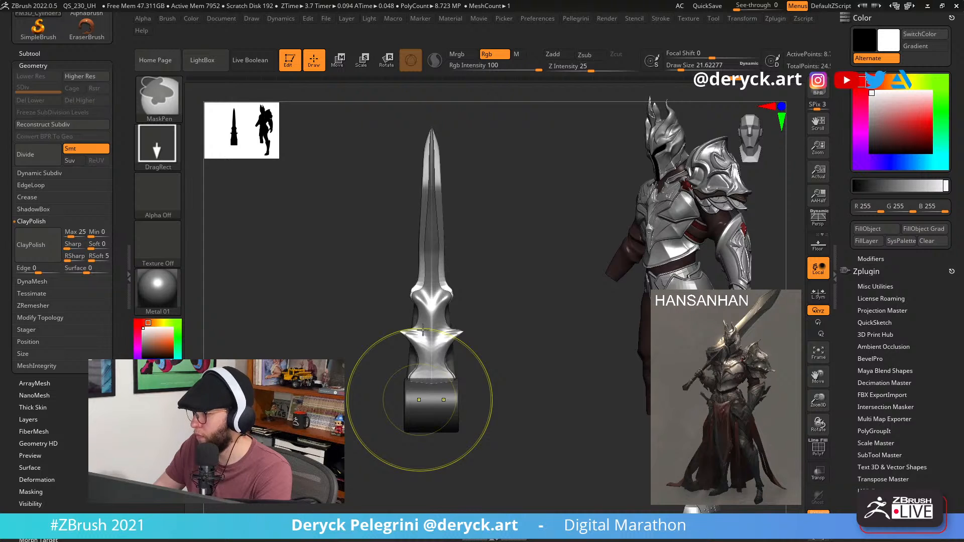
key(ctrl+shift+s)
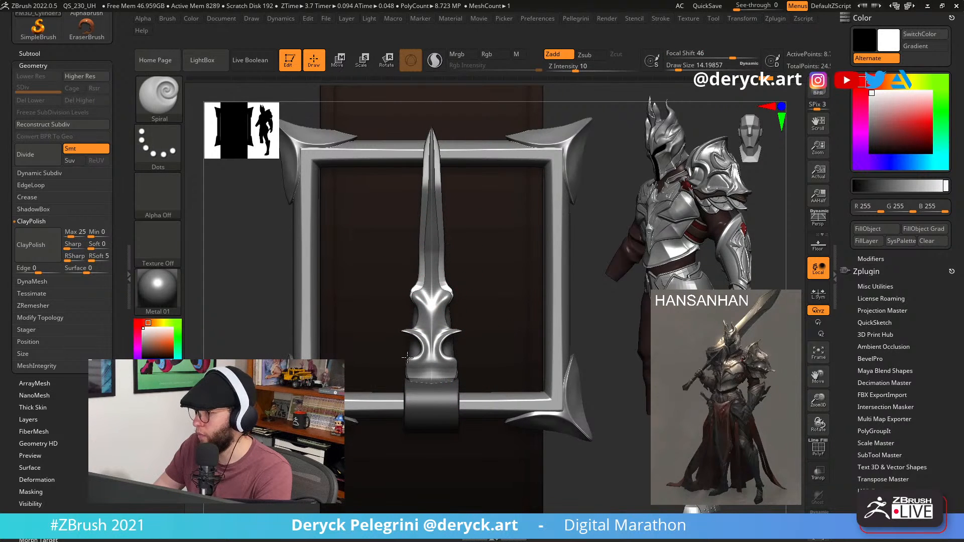
drag(407, 358, 392, 362)
drag(266, 288, 352, 306)
Switch to the Move brush over the prong's blade and reduce its draw size to about 9.4.
key(b)
key(m)
key(v)
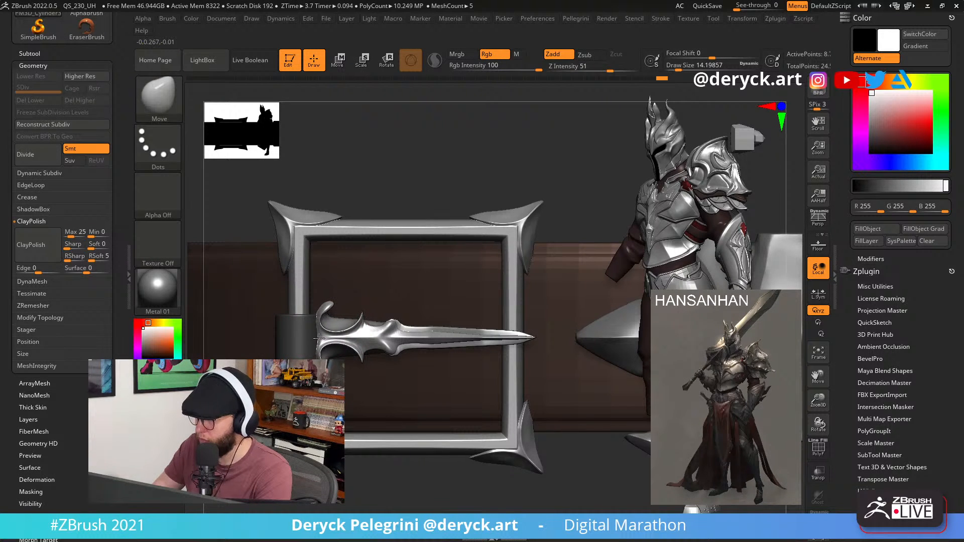
alt+click(316, 336)
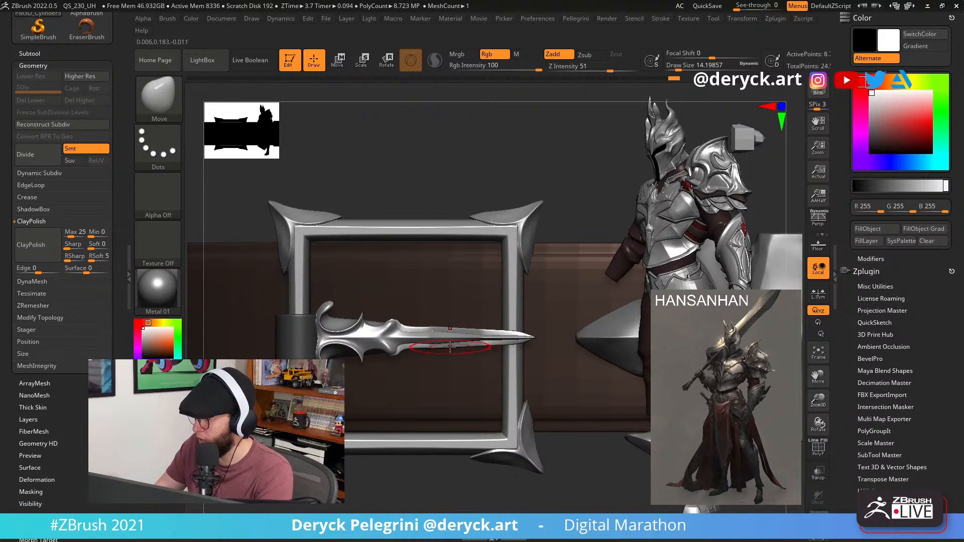
key(s)
drag(443, 346, 440, 346)
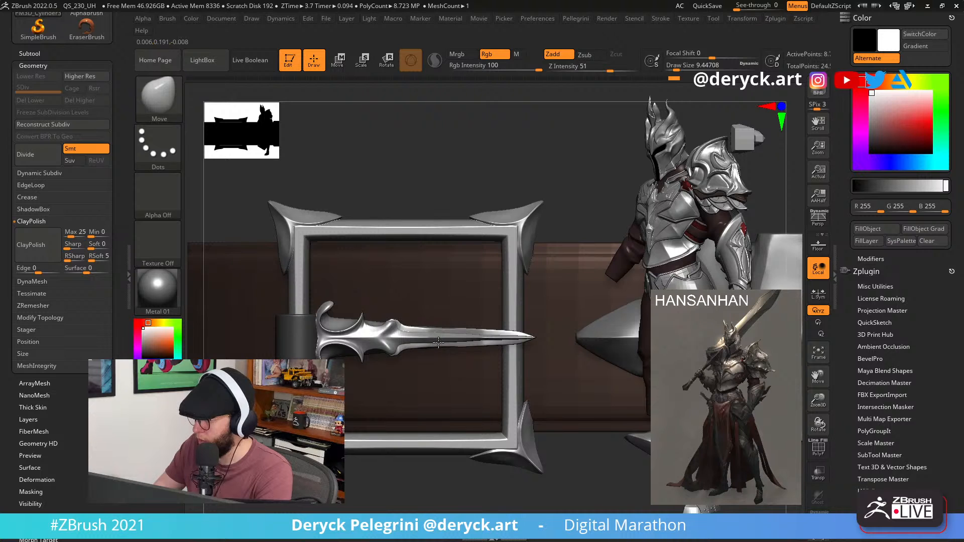
Twist the middle of the prong's blade into a flared bulge with the Spiral brush at a draw size of about 15.6.
click(153, 103)
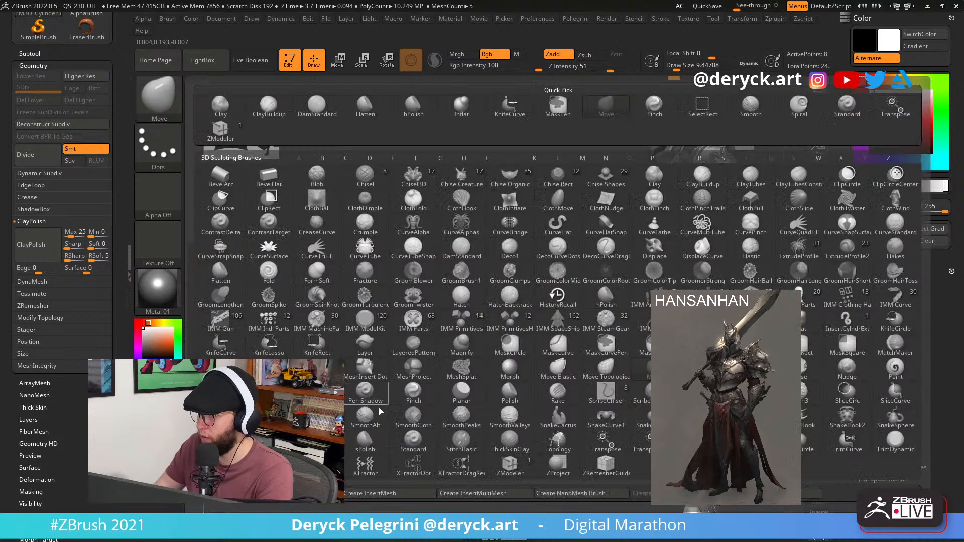
click(365, 395)
key(s)
drag(423, 343, 440, 344)
key(s)
key(ctrl)
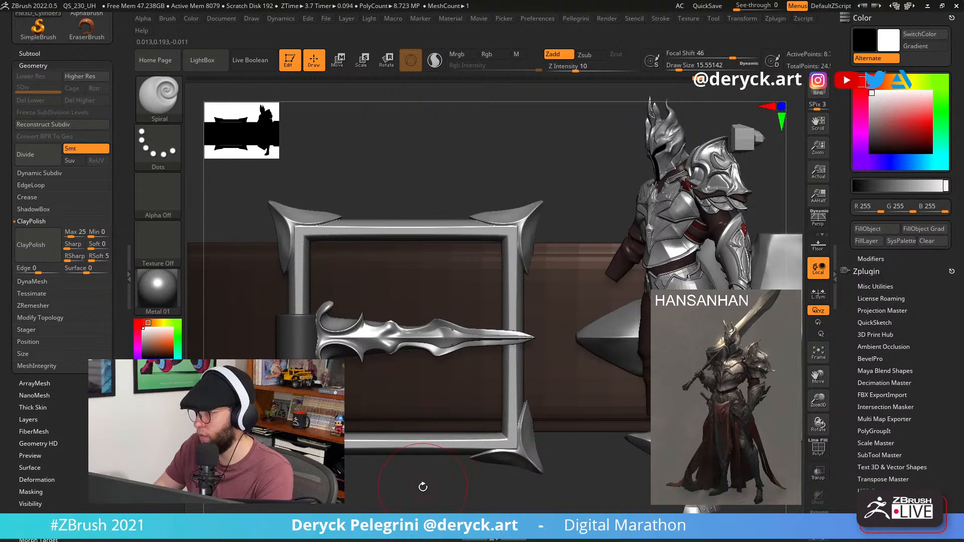
drag(423, 486, 422, 372)
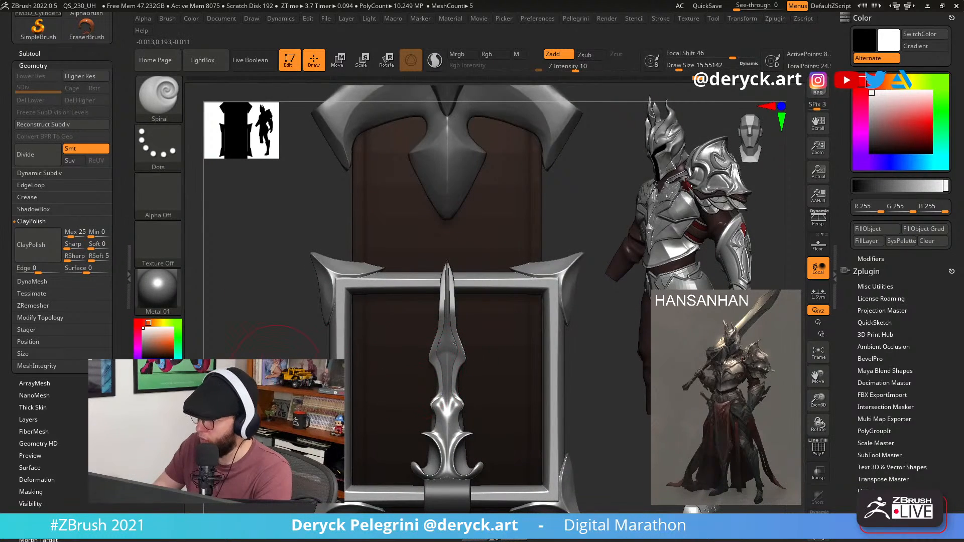
Prepare the DamStandard brush at a draw size of about 5.75 and isolate the prong around its flared blade section.
mouse_move(276, 347)
mouse_down()
mouse_move(269, 338)
mouse_move(311, 341)
mouse_move(280, 338)
mouse_move(296, 326)
mouse_move(271, 339)
mouse_up()
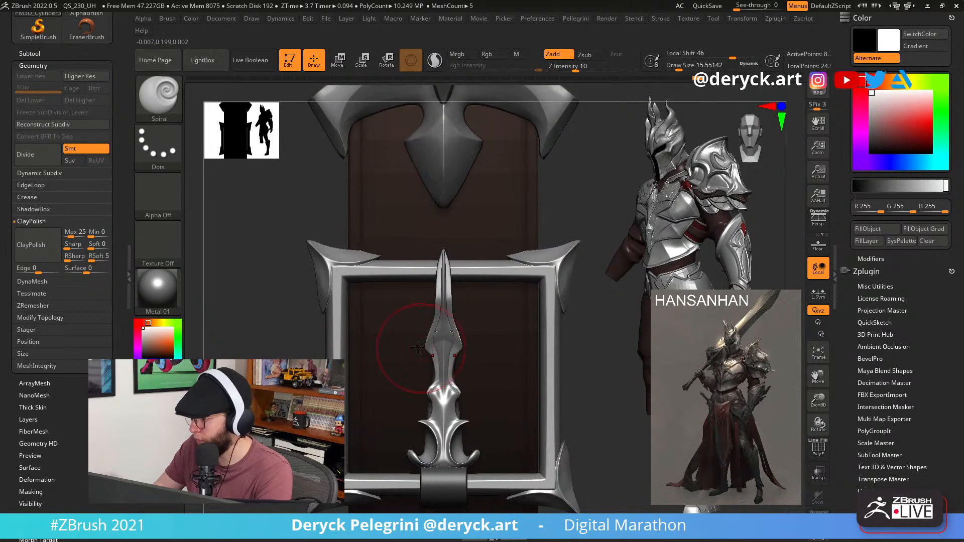
alt+drag(417, 348, 396, 362)
key(b)
key(d)
key(s)
key(s)
drag(462, 353, 457, 353)
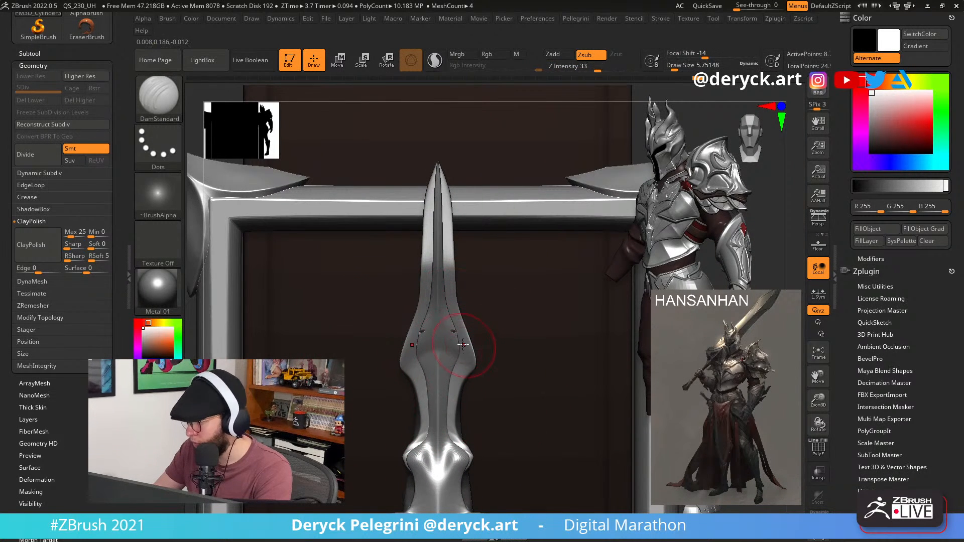
key(s)
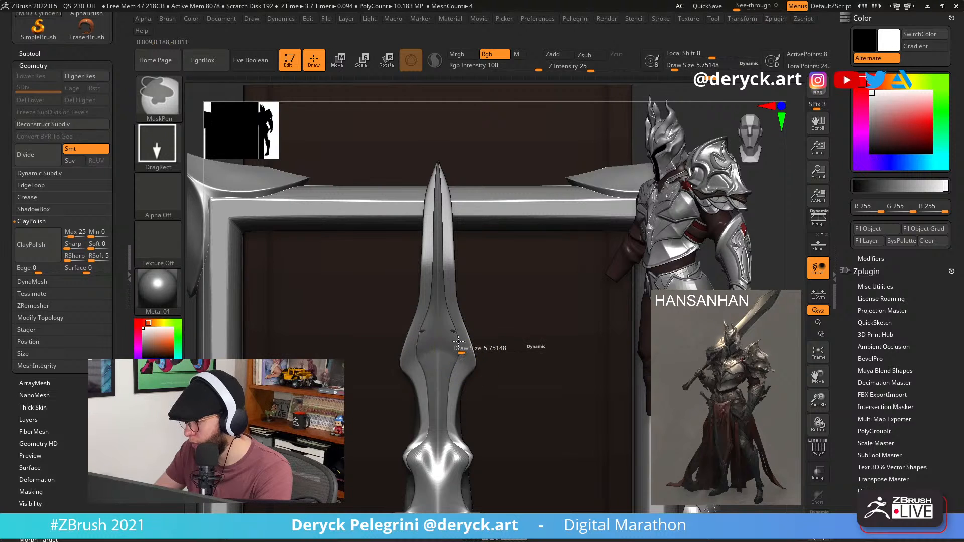
key(alt+shift+s)
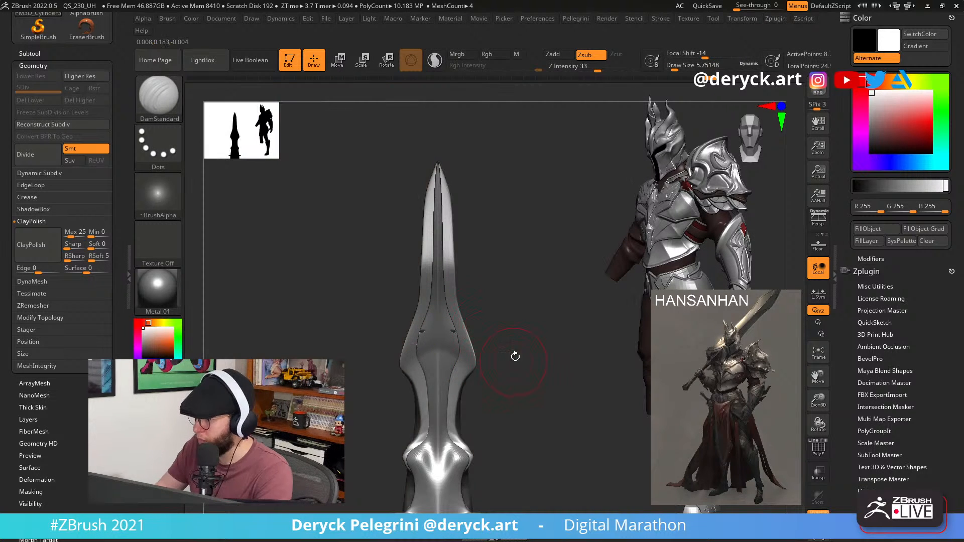
alt+drag(514, 355, 527, 320)
key(shift+f)
key(shift+f)
Try carving creases across the blade's flared shoulders with DamStandard at a draw size of about 2.2, undoing the strokes.
key(s)
drag(465, 333, 466, 330)
key(s)
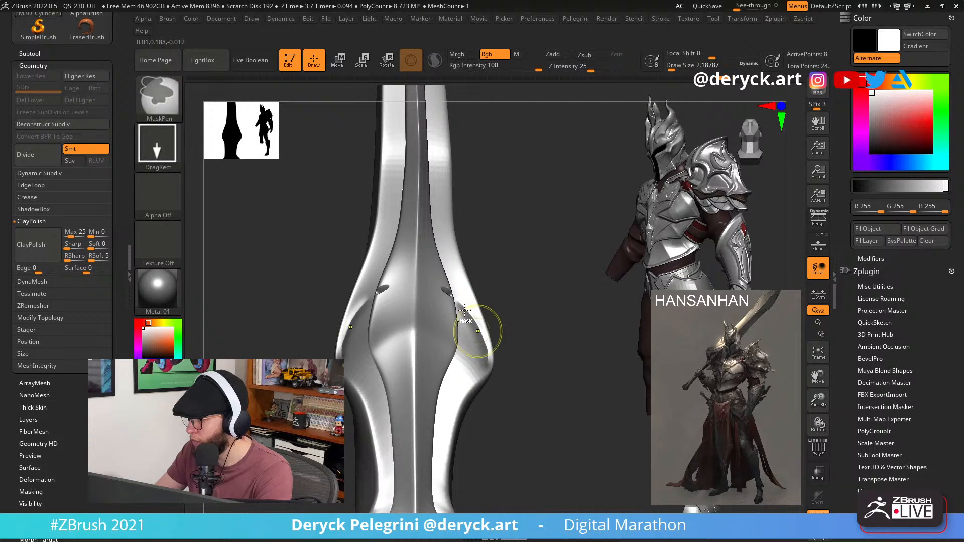
key(ctrl+z)
mouse_move(454, 293)
mouse_down()
mouse_move(488, 336)
mouse_move(492, 370)
mouse_up()
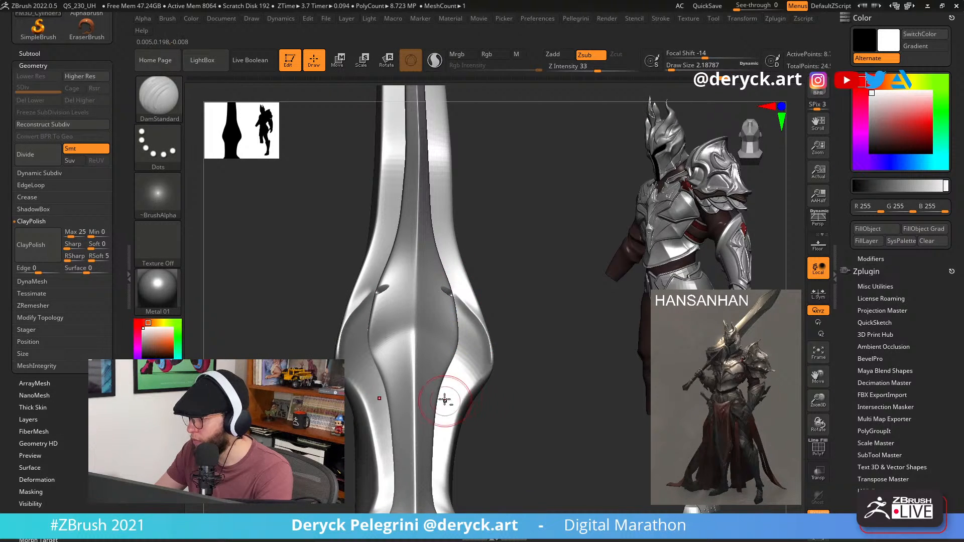
shift+drag(551, 385, 503, 380)
key(space)
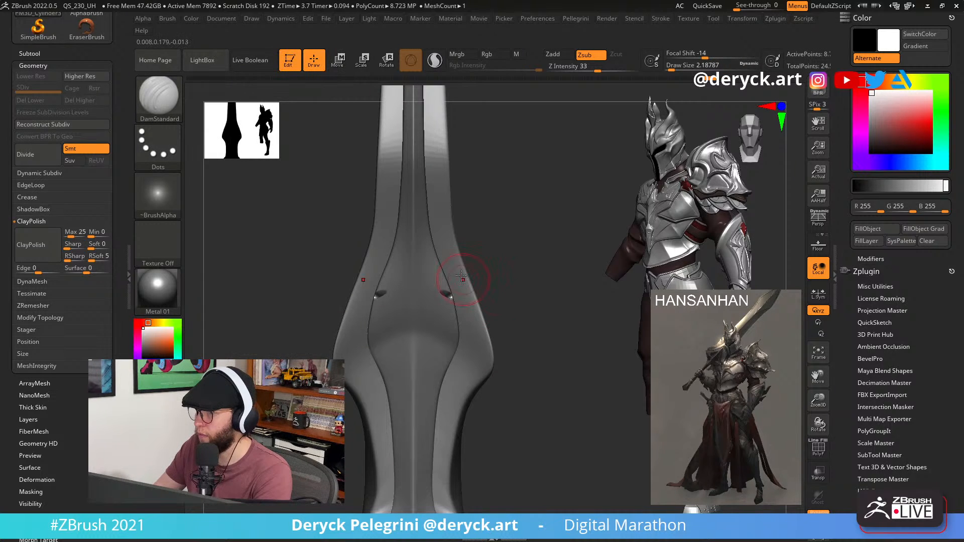
drag(449, 284, 498, 344)
key(ctrl+z)
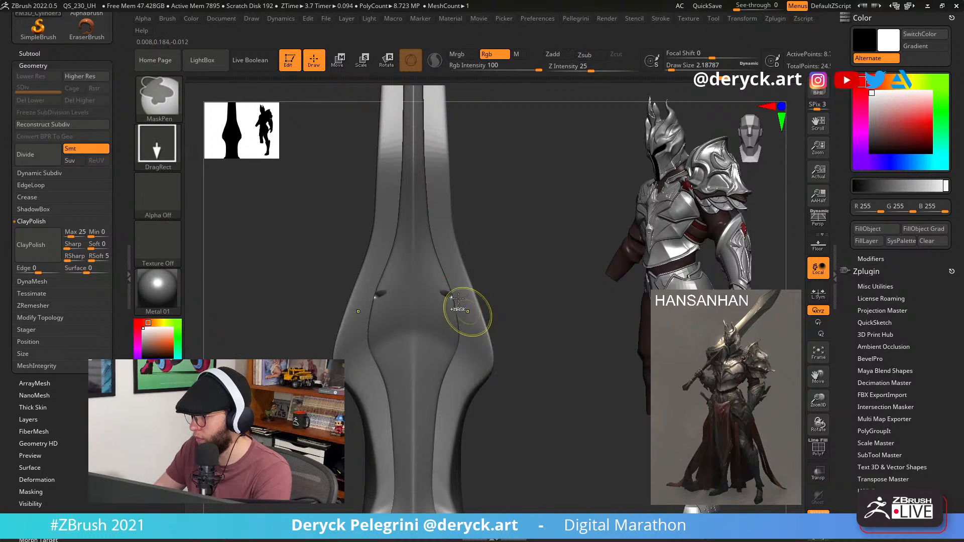
Carve curved creases along the outer edges of the blade's flare with DamStandard at a draw size of about 4.3.
key(s)
mouse_move(457, 299)
mouse_down()
mouse_move(483, 329)
mouse_move(489, 356)
mouse_move(449, 486)
mouse_up()
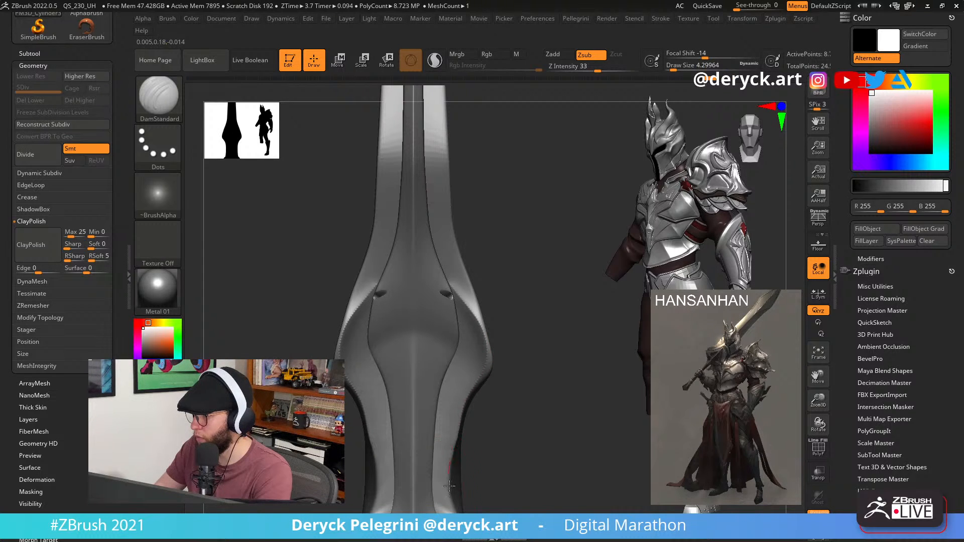
mouse_move(534, 449)
alt+mouse_down()
mouse_move(316, 300)
mouse_move(309, 338)
mouse_move(336, 251)
alt+mouse_up()
Smooth the knot above the lower barbs and carve its pointed centre detail with DamStandard.
mouse_move(434, 288)
shift+mouse_down()
mouse_move(427, 307)
mouse_move(423, 293)
shift+mouse_up()
drag(329, 299, 420, 300)
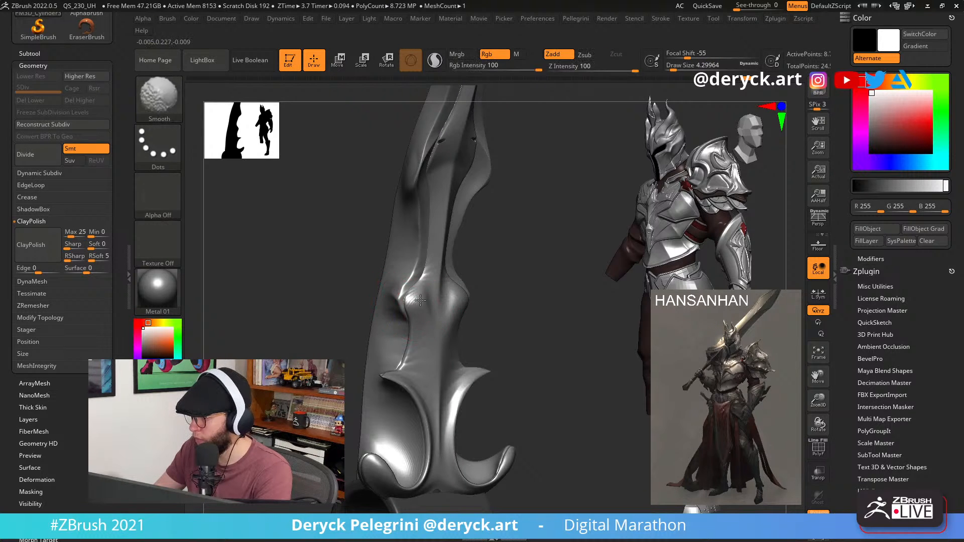
shift+drag(371, 261, 339, 246)
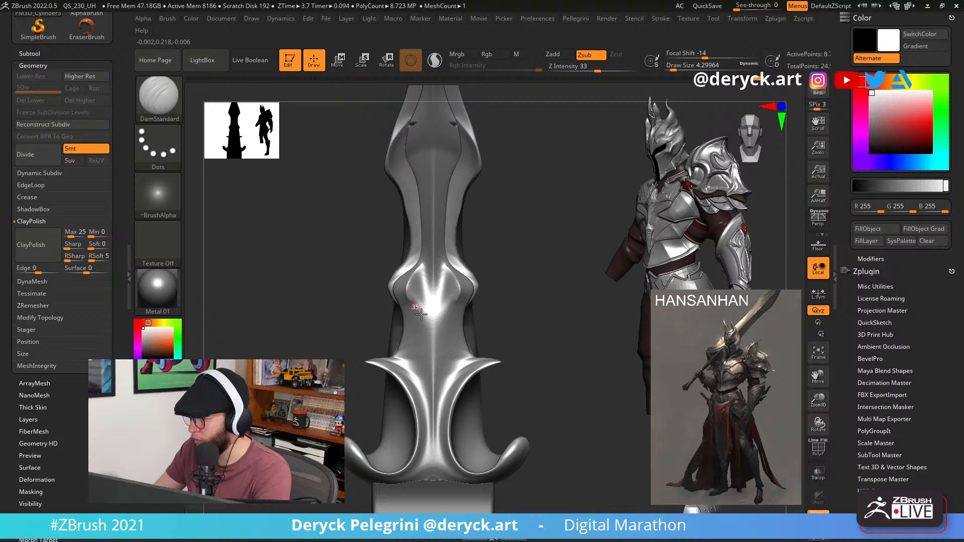
drag(431, 363, 431, 378)
mouse_move(344, 316)
alt+mouse_down()
mouse_move(345, 259)
mouse_move(313, 228)
mouse_move(338, 340)
mouse_move(344, 293)
mouse_move(337, 391)
alt+mouse_up()
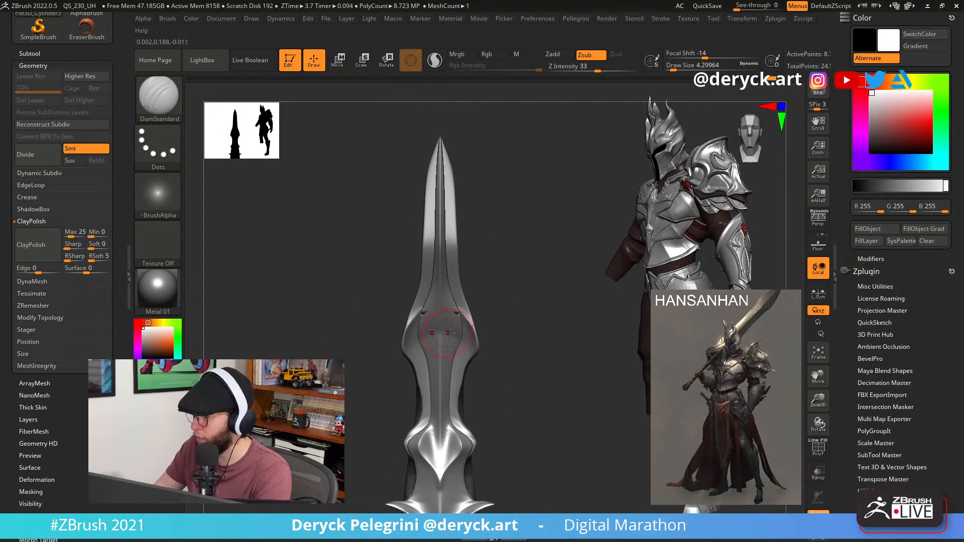
Shape and smooth the small hollows at the flare's inner edges at a draw size of about 1.3.
alt+drag(361, 299, 384, 226)
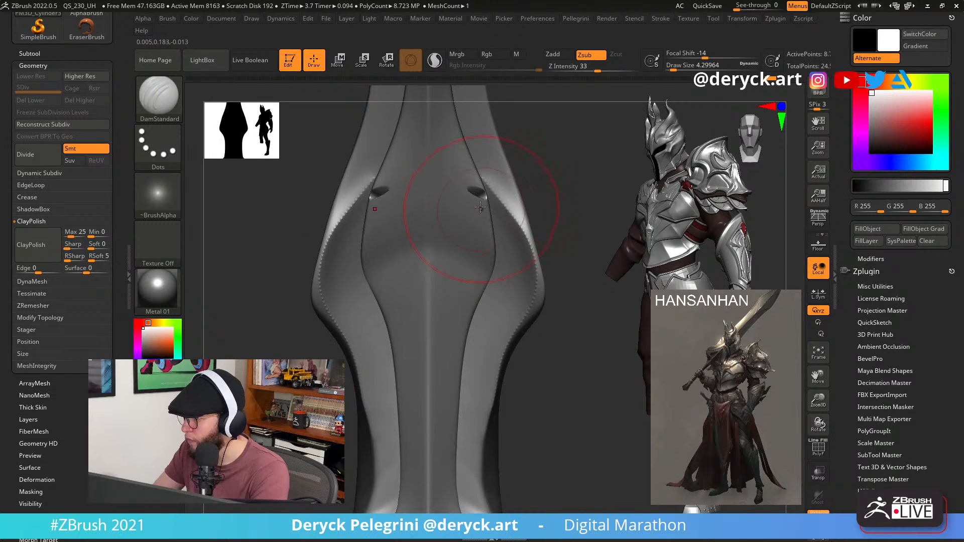
mouse_move(547, 184)
mouse_down()
mouse_move(524, 225)
mouse_move(552, 288)
mouse_move(531, 233)
mouse_up()
key(shift)
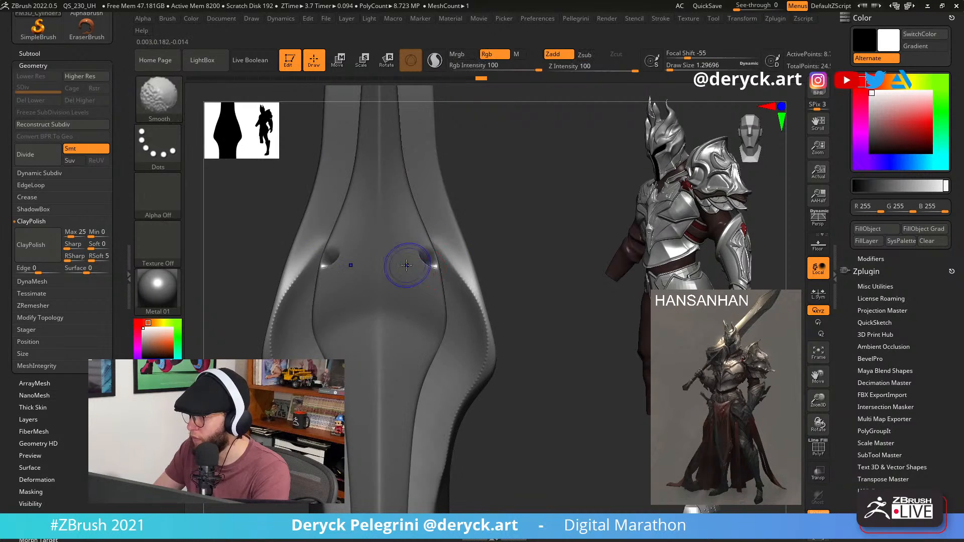
shift+drag(436, 268, 434, 252)
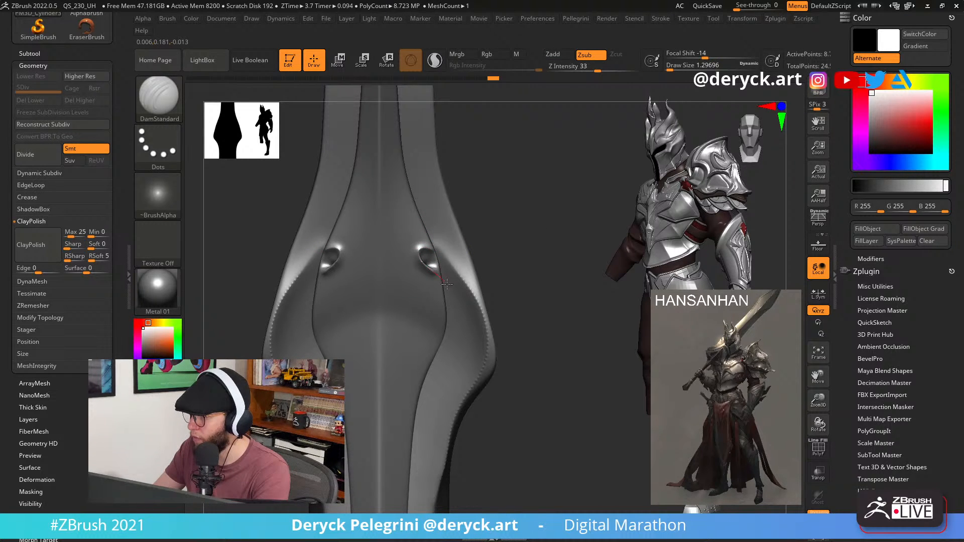
alt+drag(220, 249, 281, 431)
Set the Move brush to a draw size of about 18.5 and examine the prong's profile from the side and at an angle.
mouse_move(251, 306)
alt+mouse_down()
mouse_move(302, 367)
mouse_move(394, 427)
mouse_move(361, 406)
mouse_move(348, 360)
mouse_move(331, 362)
mouse_move(307, 340)
alt+mouse_up()
key(b)
key(m)
key(v)
key(s)
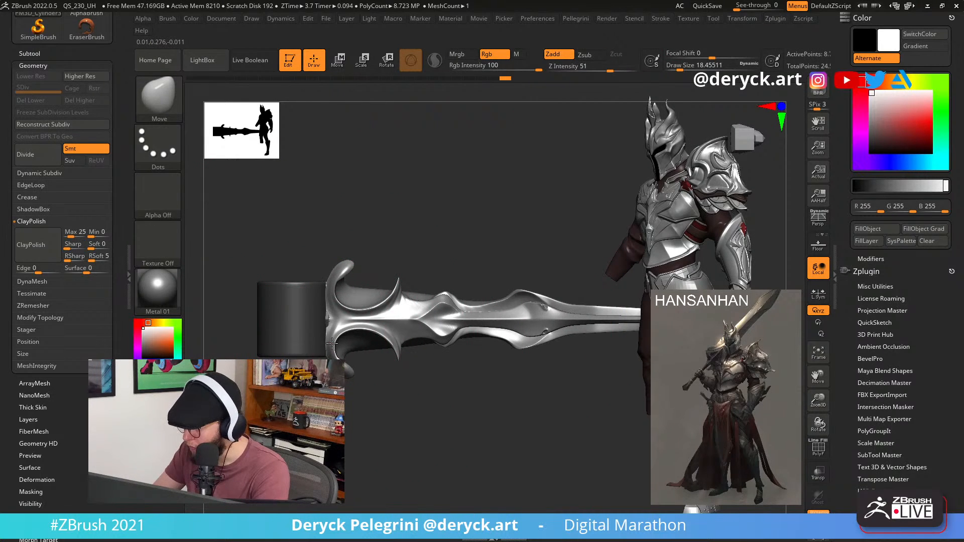
drag(346, 416, 324, 358)
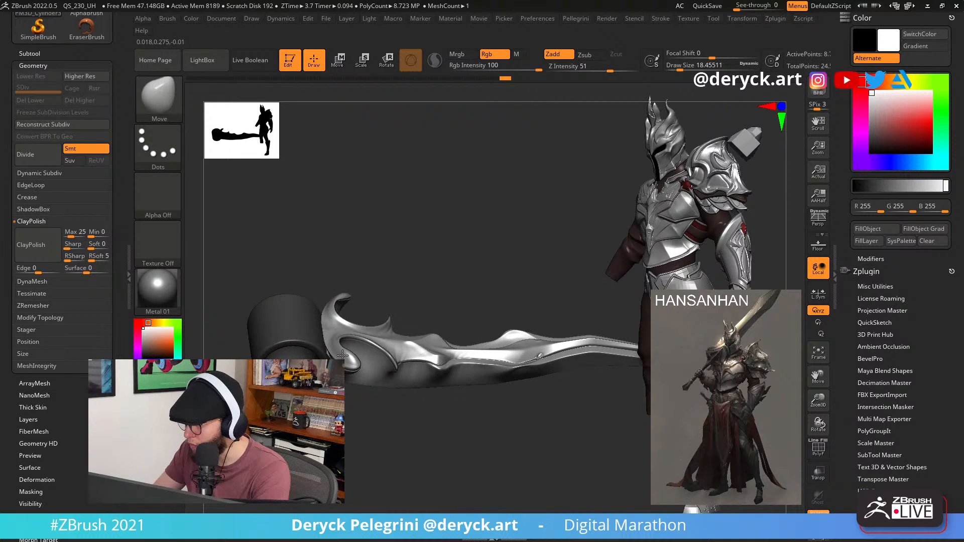
drag(351, 411, 537, 297)
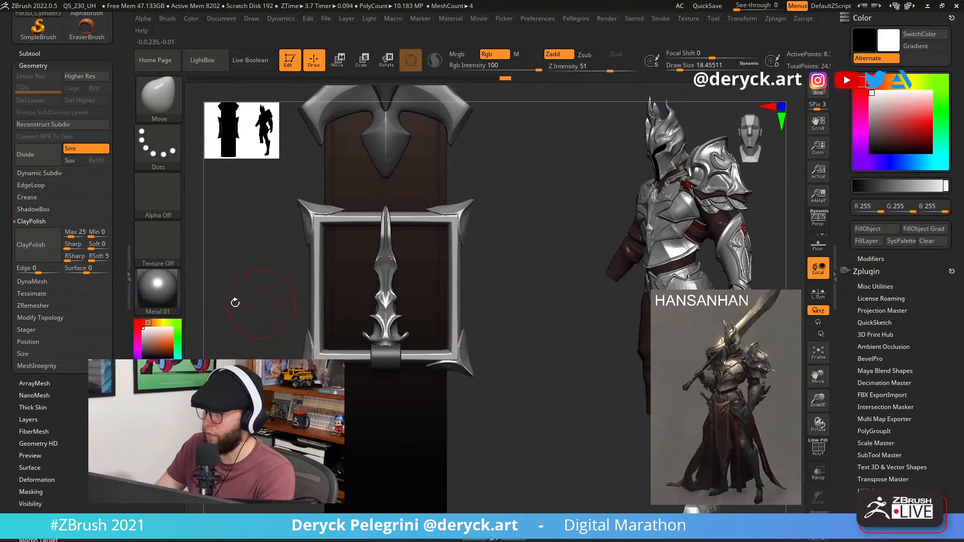
Isolate the prong with its hinge again and reduce the draw size to about 3.1.
mouse_move(236, 294)
alt+mouse_down()
mouse_move(271, 324)
mouse_move(267, 337)
alt+mouse_up()
key(alt+shift+s)
ctrl+drag(260, 272, 275, 233)
key(s)
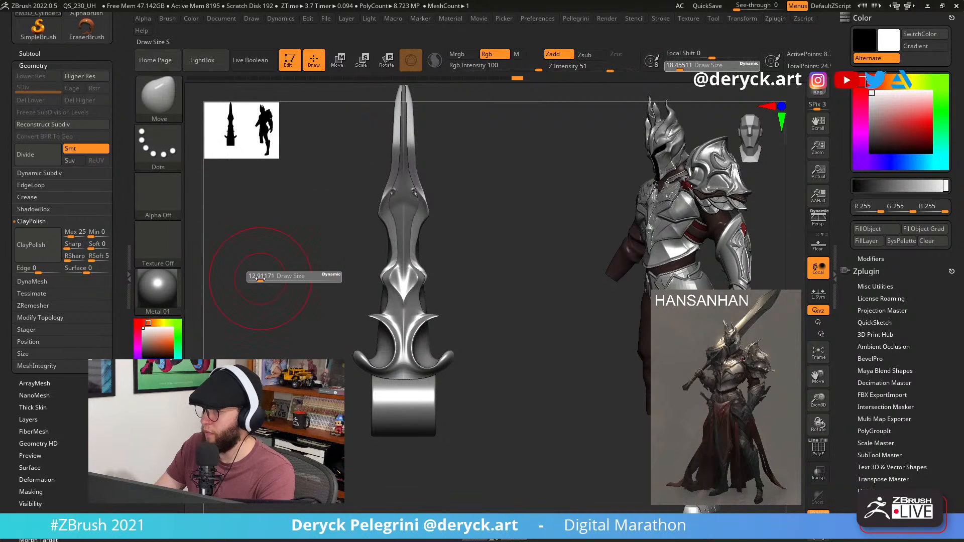
drag(256, 280, 254, 280)
mouse_move(265, 280)
alt+mouse_down()
mouse_move(282, 312)
mouse_move(274, 271)
mouse_move(286, 277)
mouse_move(290, 293)
mouse_move(267, 274)
alt+mouse_up()
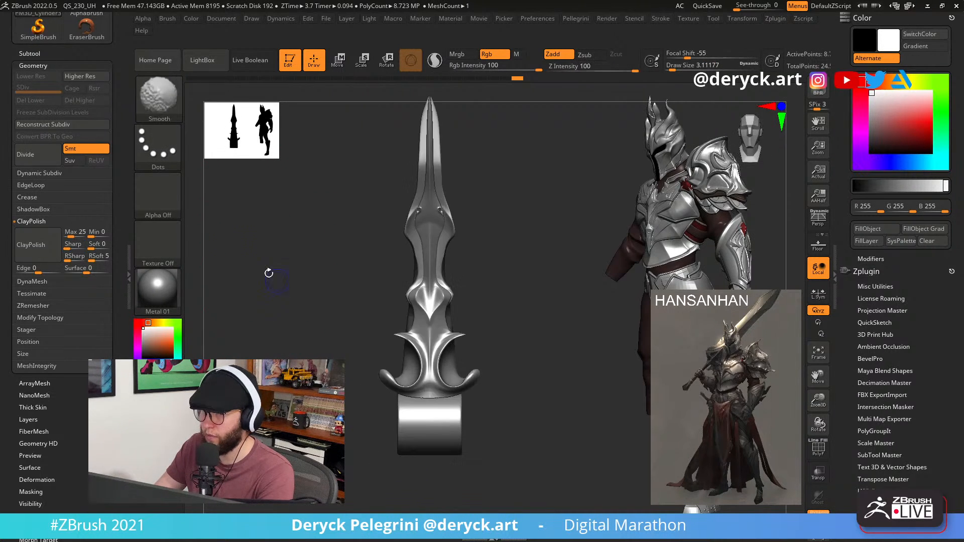
Bring the rest of the buckle and belt back into view around the prong and save the tool.
click(33, 65)
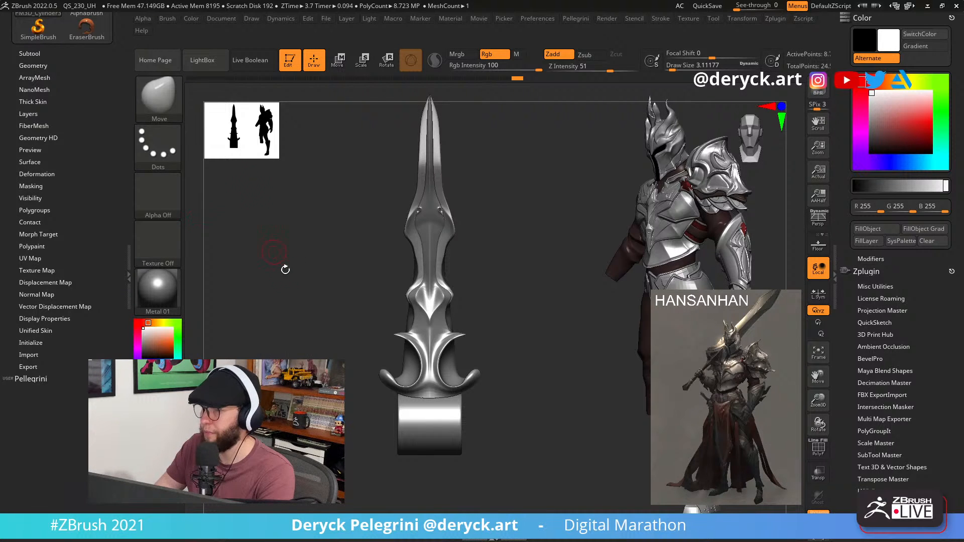
alt+drag(310, 283, 289, 271)
click(272, 273)
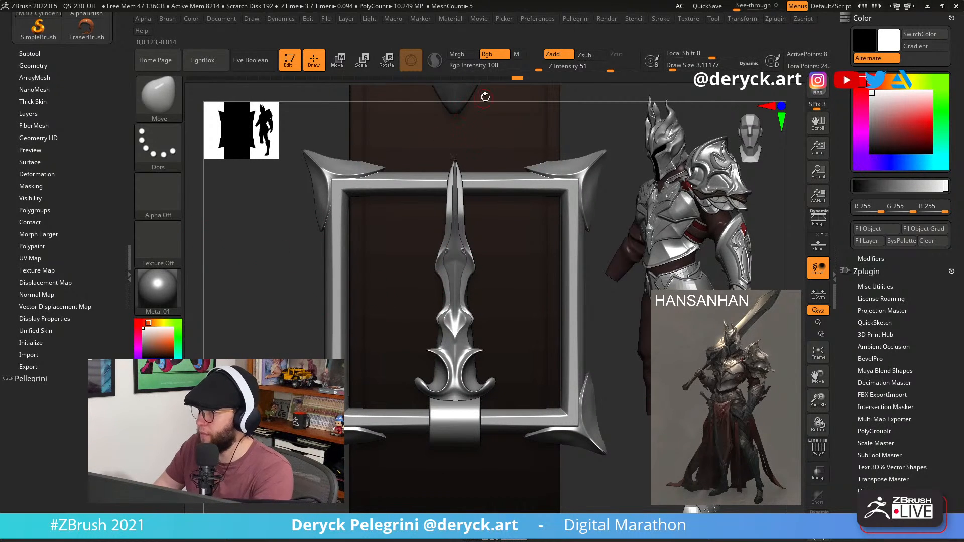
scroll(20, 138, up, 3)
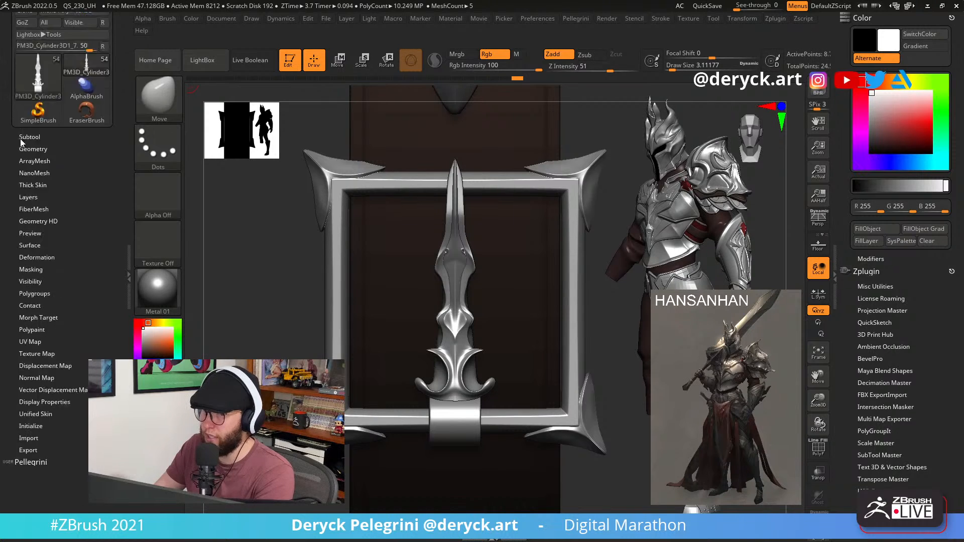
scroll(20, 138, up, 3)
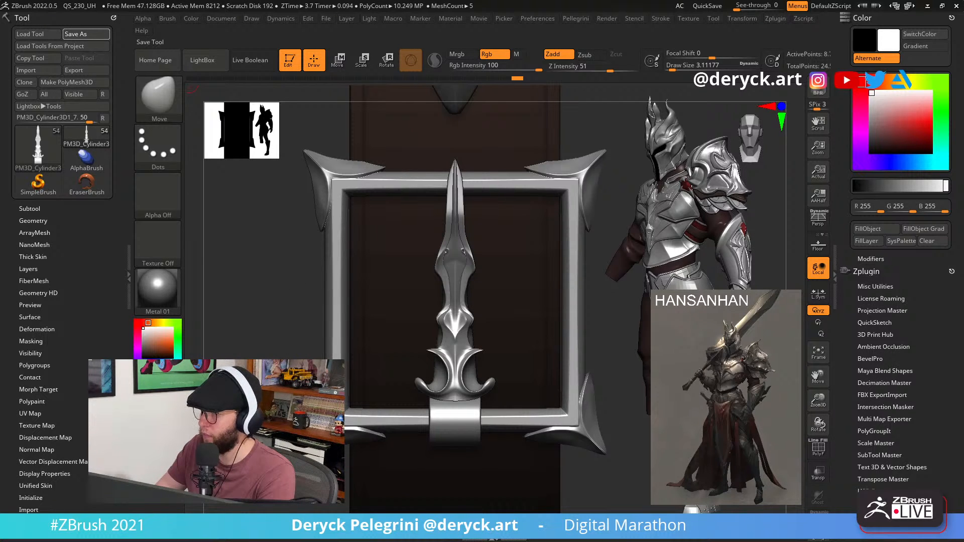
Rewind the prong's undo history to the early plain blade with its hinge.
drag(279, 291, 276, 273)
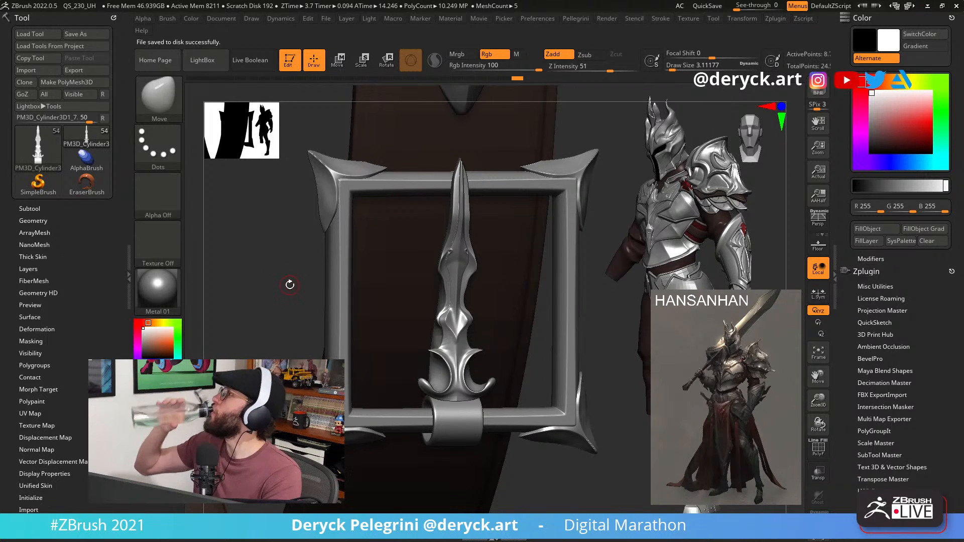
drag(286, 270, 305, 283)
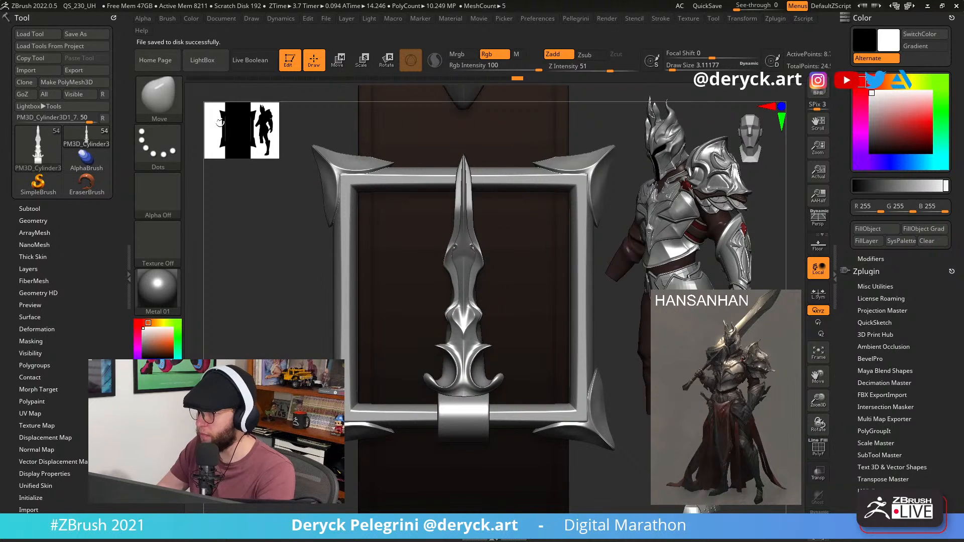
mouse_move(193, 78)
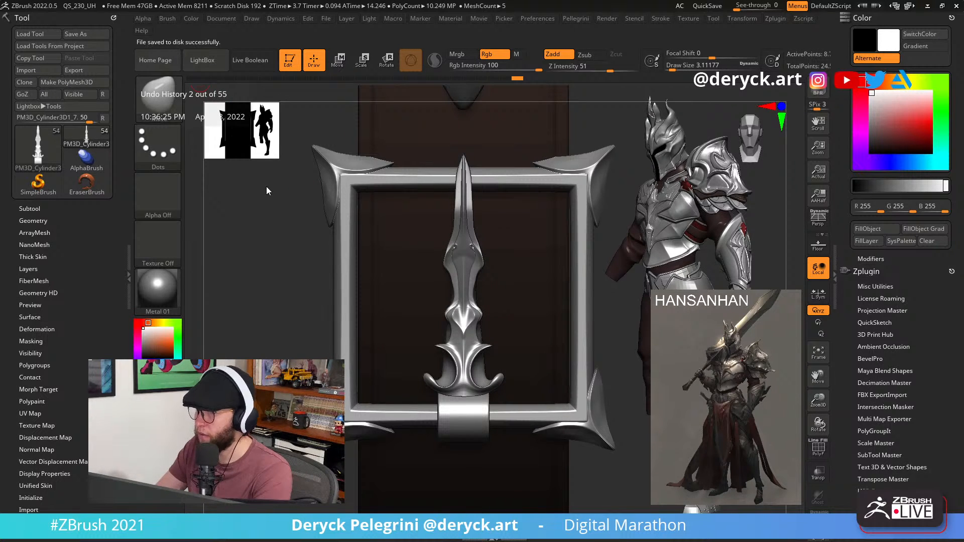
drag(282, 295, 241, 271)
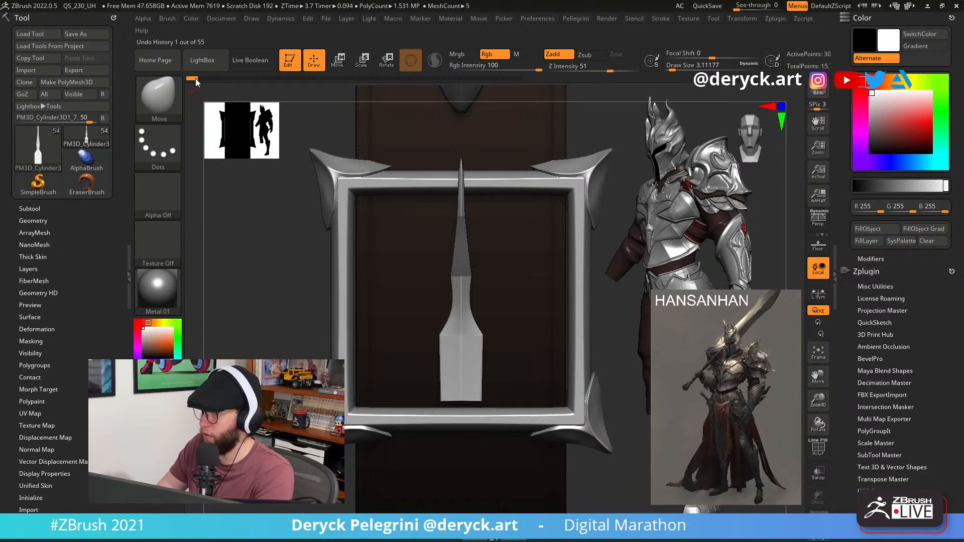
drag(195, 79, 238, 82)
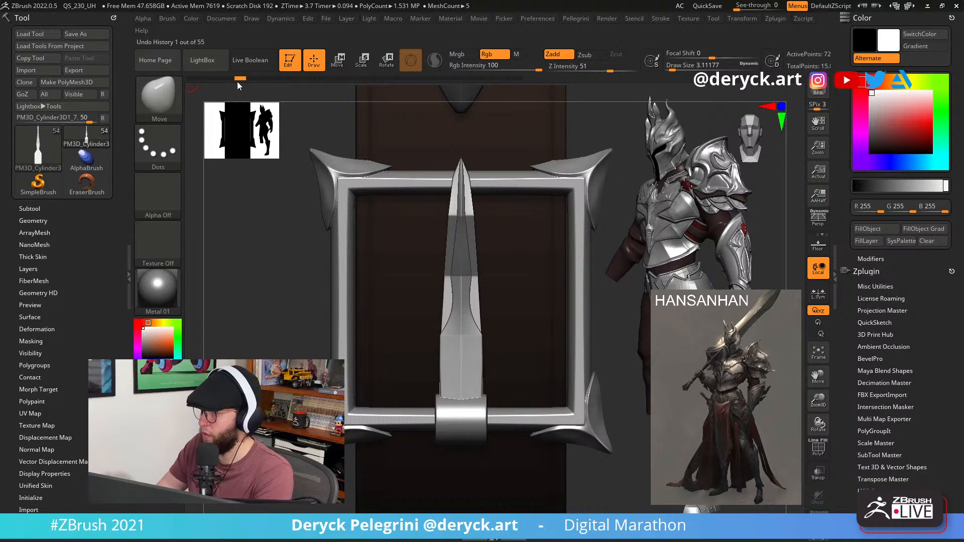
Isolate the plain blade and leave a canvas snapshot of it beside the buckle, with the buckle frame shown again.
click(289, 278)
alt+drag(337, 282, 159, 288)
key(ctrl+z)
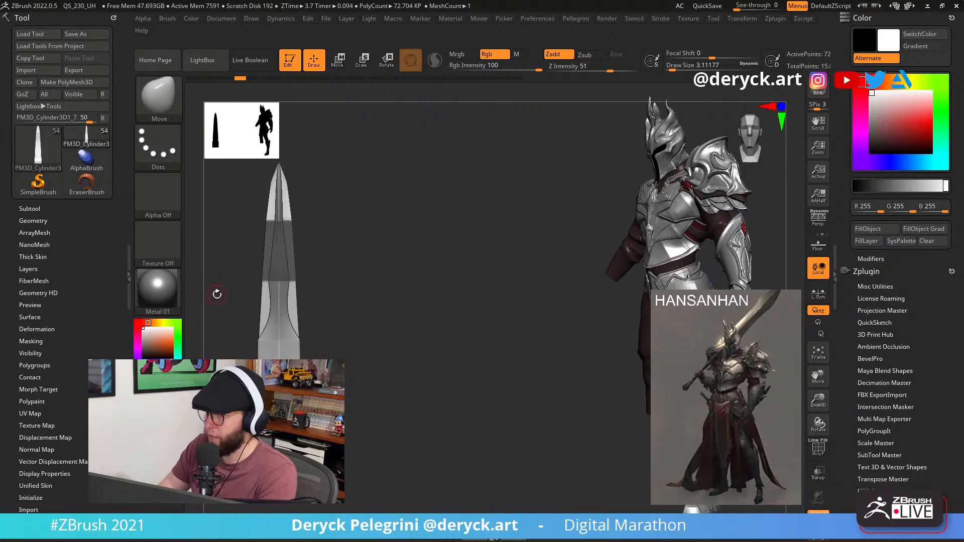
key(ctrl+shift+z)
alt+drag(224, 299, 392, 261)
key(shift+s)
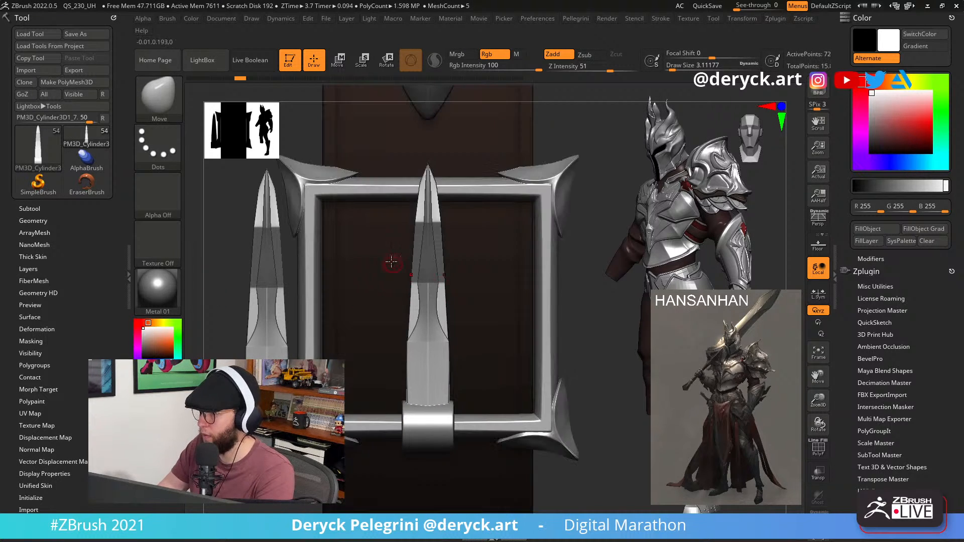
Advance the prong's undo history to its latest, fully detailed state, keeping the buckle clear of the snapshot.
alt+drag(226, 237, 249, 241)
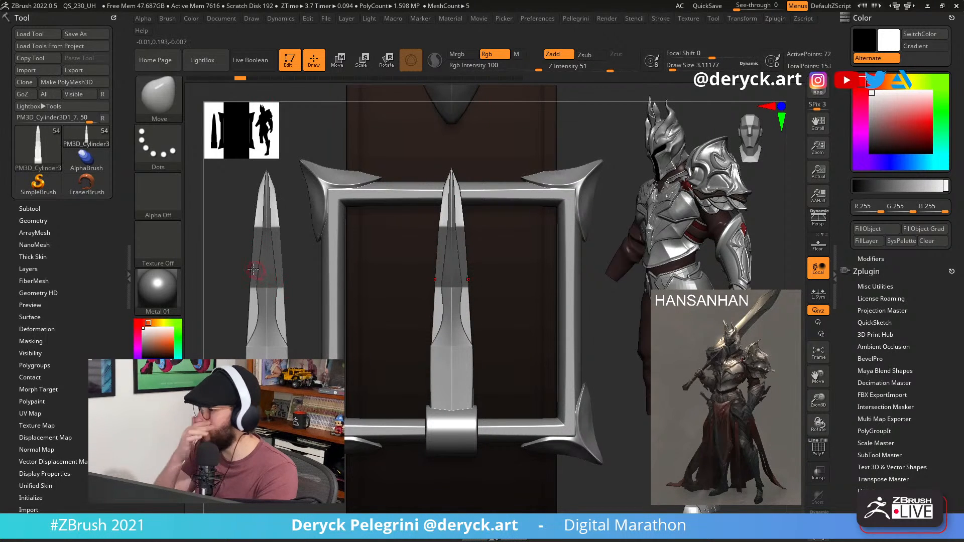
drag(240, 78, 373, 78)
drag(531, 83, 579, 83)
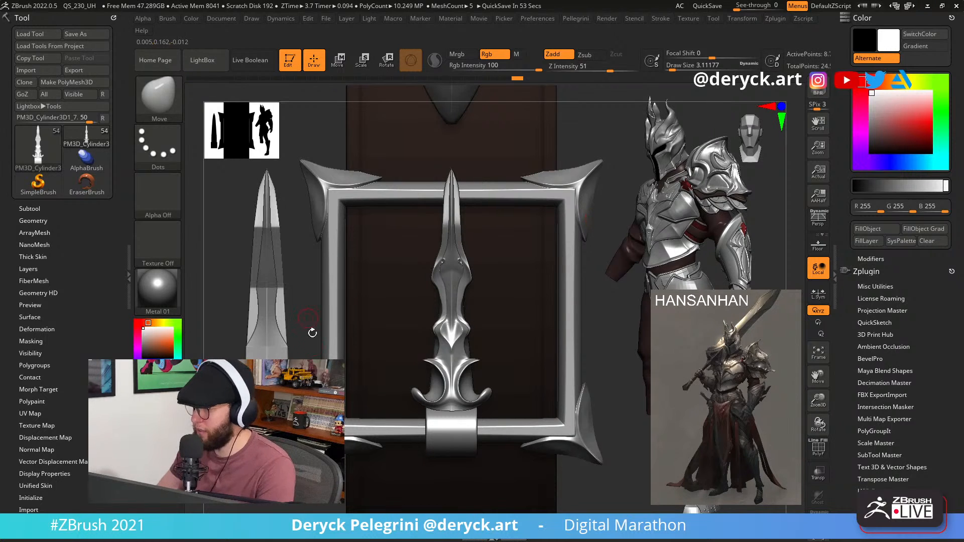
Compare the detailed prong with the plain blade snapshot from the front, at an angle and close up.
drag(223, 288, 246, 292)
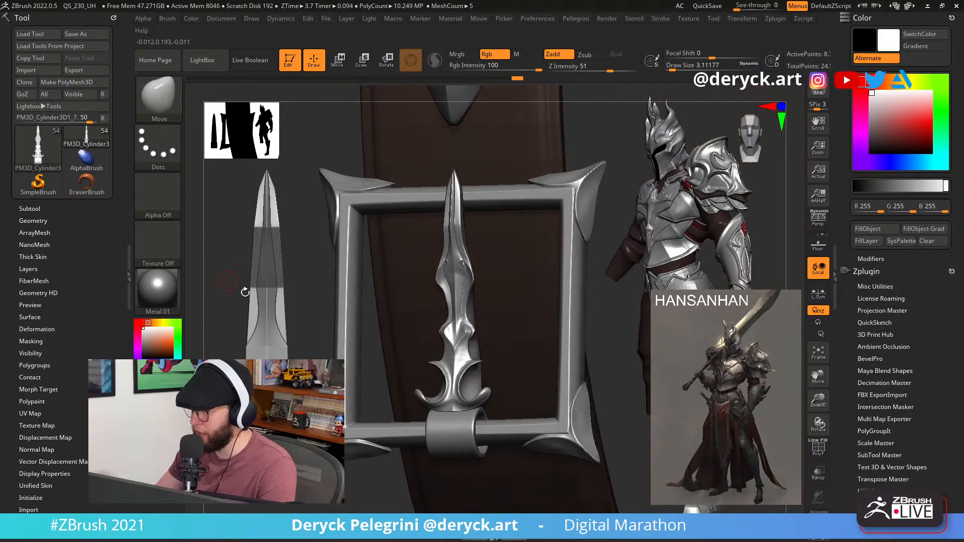
drag(323, 323, 347, 327)
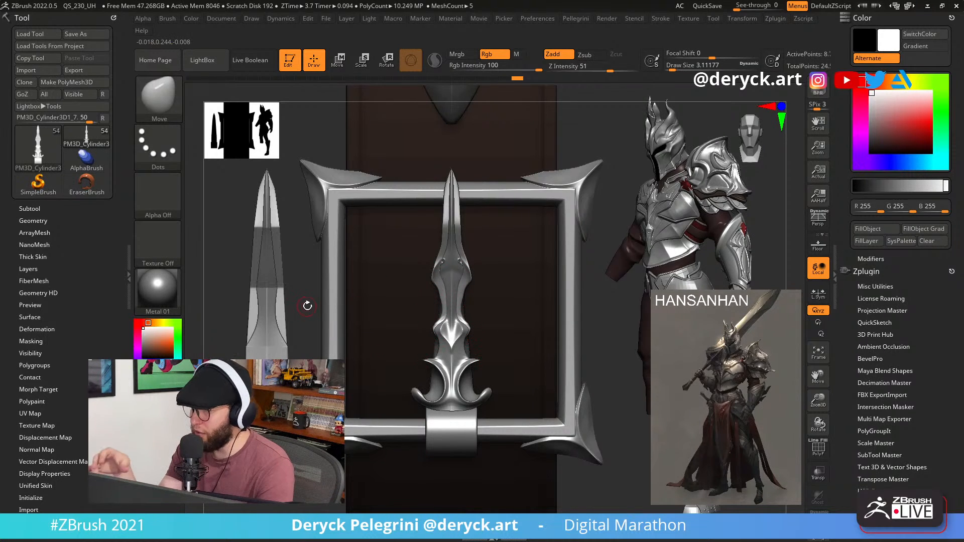
drag(305, 304, 282, 302)
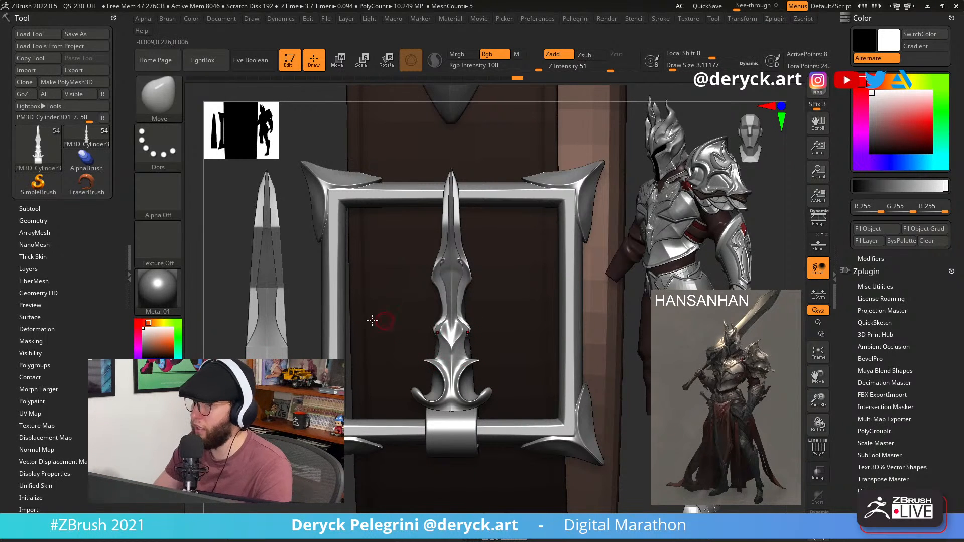
shift+drag(296, 311, 316, 319)
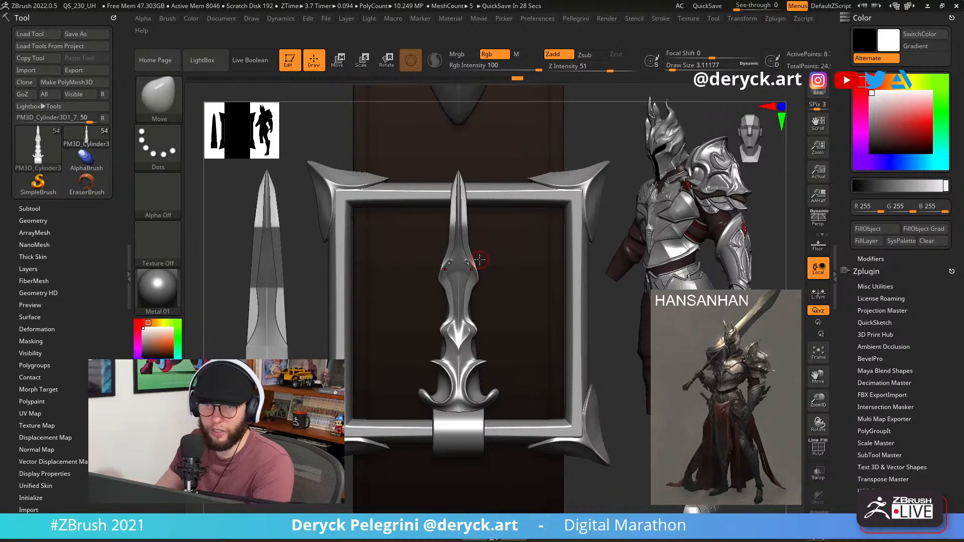
mouse_move(302, 297)
mouse_down()
mouse_move(294, 291)
mouse_move(325, 302)
mouse_up()
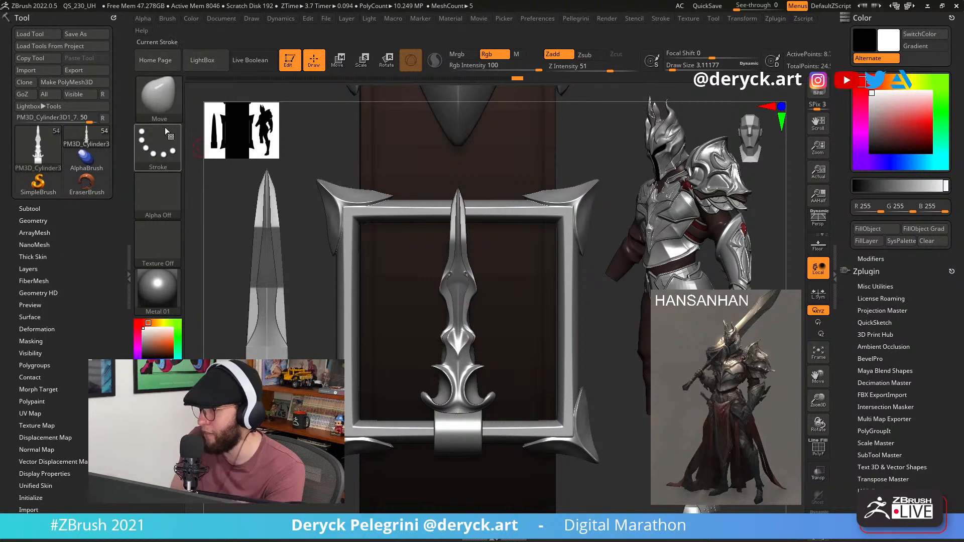
click(158, 96)
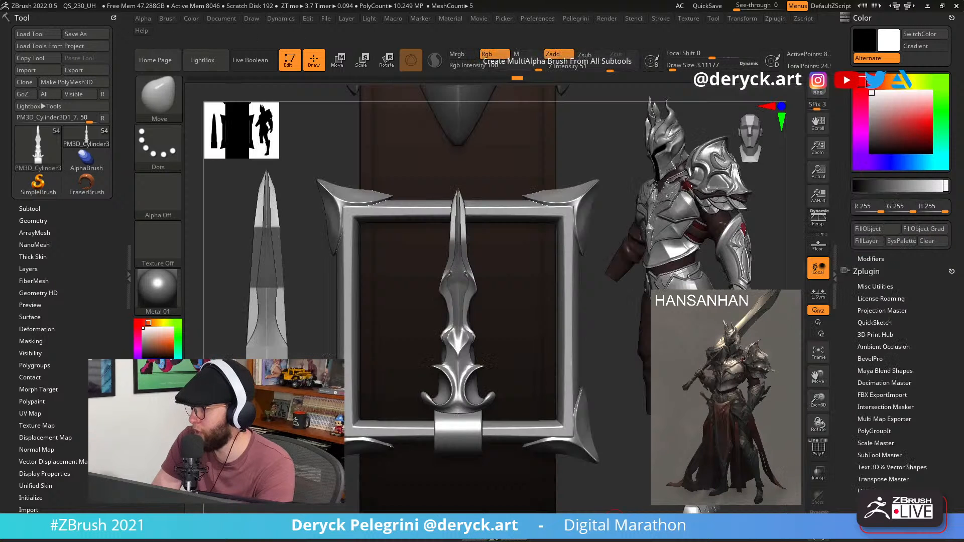
alt+drag(639, 443, 570, 369)
drag(393, 377, 369, 372)
mouse_move(352, 326)
shift+mouse_down()
mouse_move(329, 311)
mouse_move(331, 287)
mouse_move(328, 397)
shift+mouse_up()
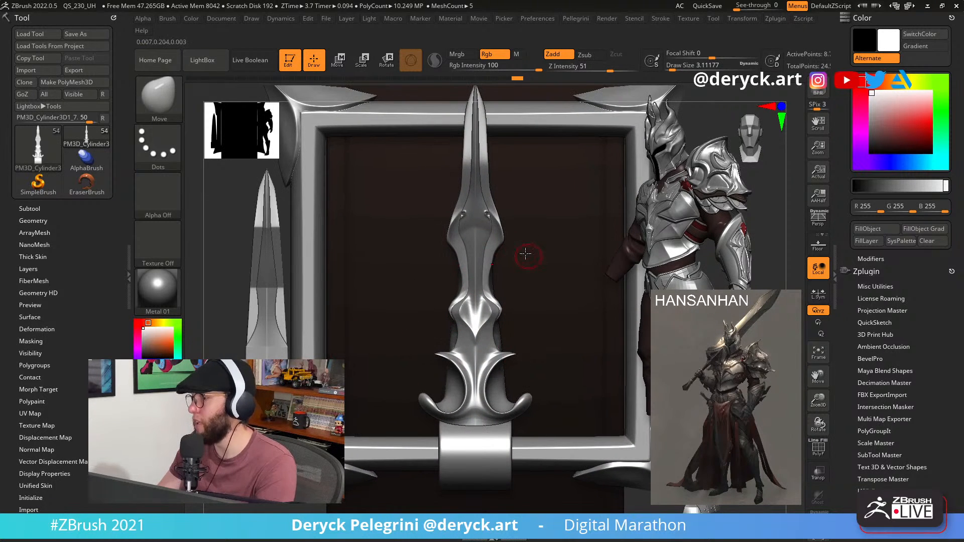
Set the Move brush's draw size to about 5.75 and examine the prong together with the pointed belt plate above it.
key(s)
drag(469, 312, 473, 312)
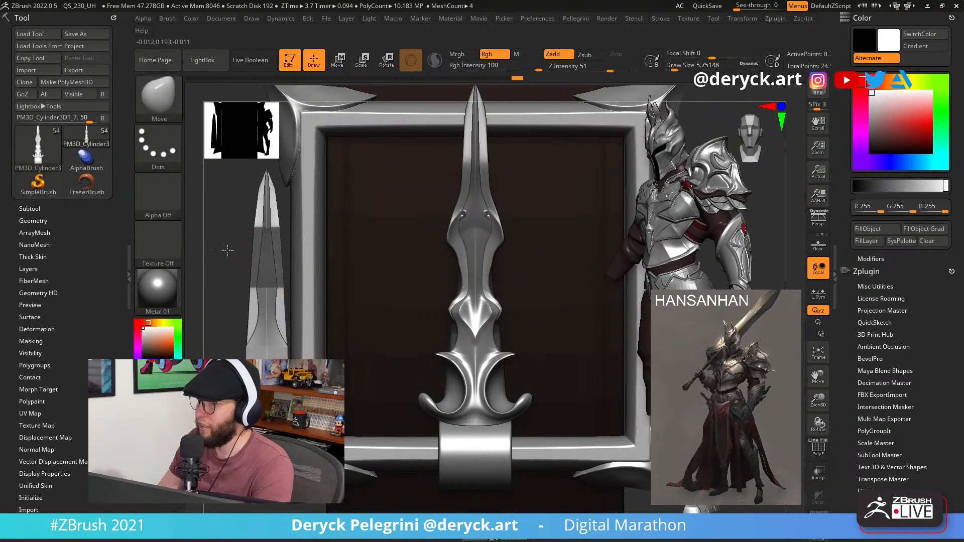
mouse_move(226, 249)
alt+mouse_down()
mouse_move(229, 272)
mouse_move(318, 273)
mouse_move(348, 305)
alt+mouse_up()
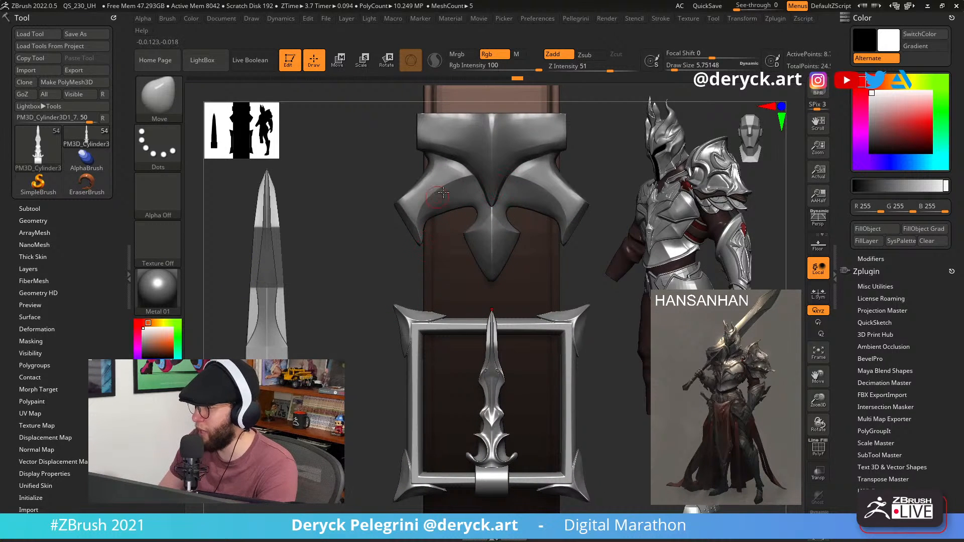
alt+drag(339, 288, 416, 359)
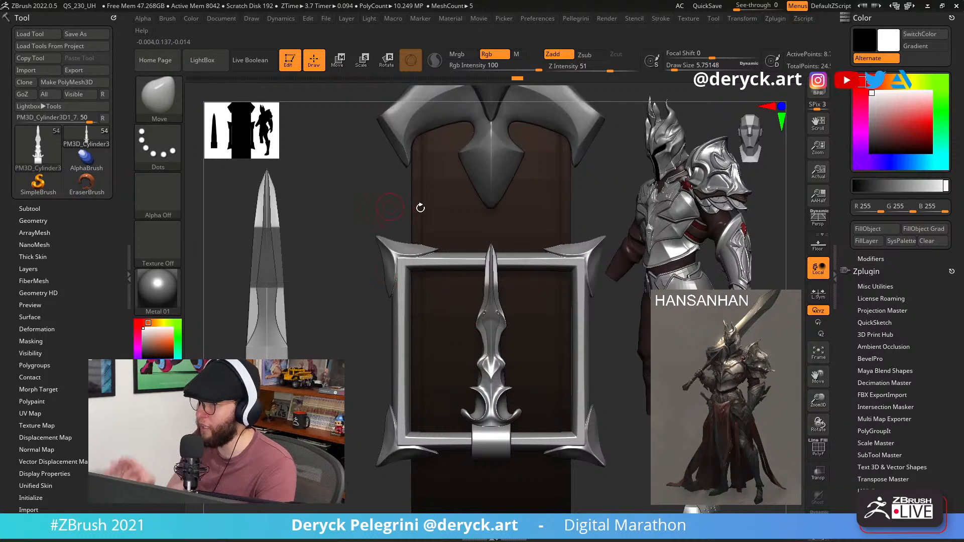
drag(334, 252, 351, 299)
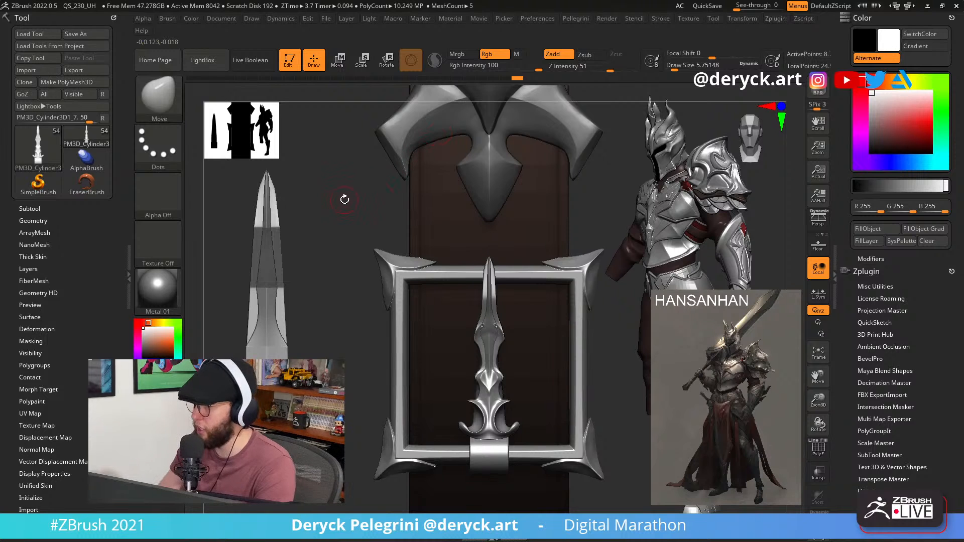
alt+drag(344, 198, 355, 250)
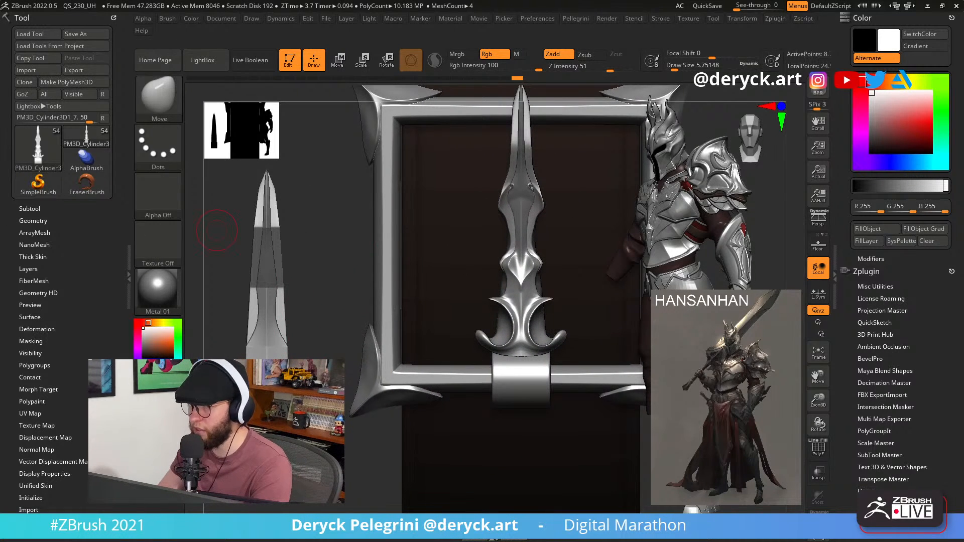
Open the subtool list and isolate the detailed prong with its hinge from the rest of the buckle.
click(30, 208)
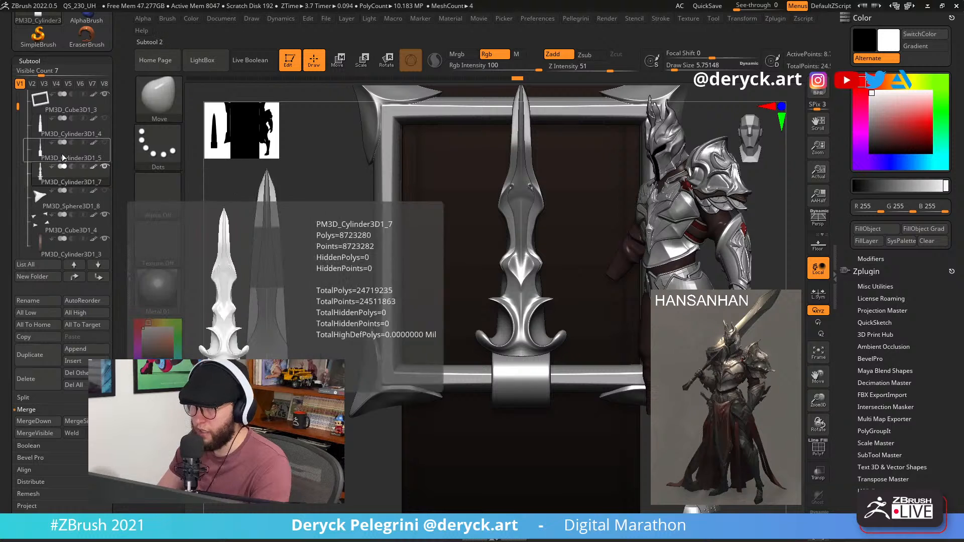
click(43, 142)
click(43, 175)
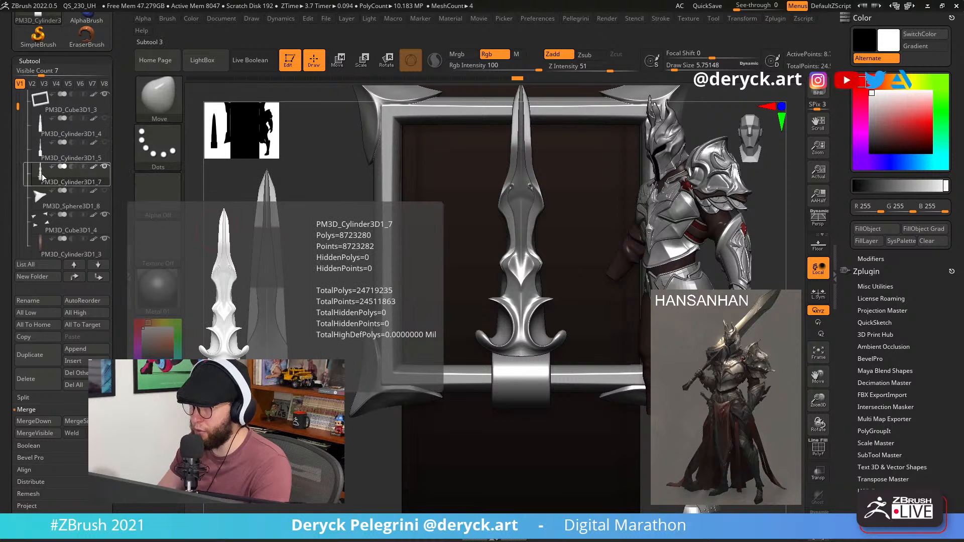
key(alt+s)
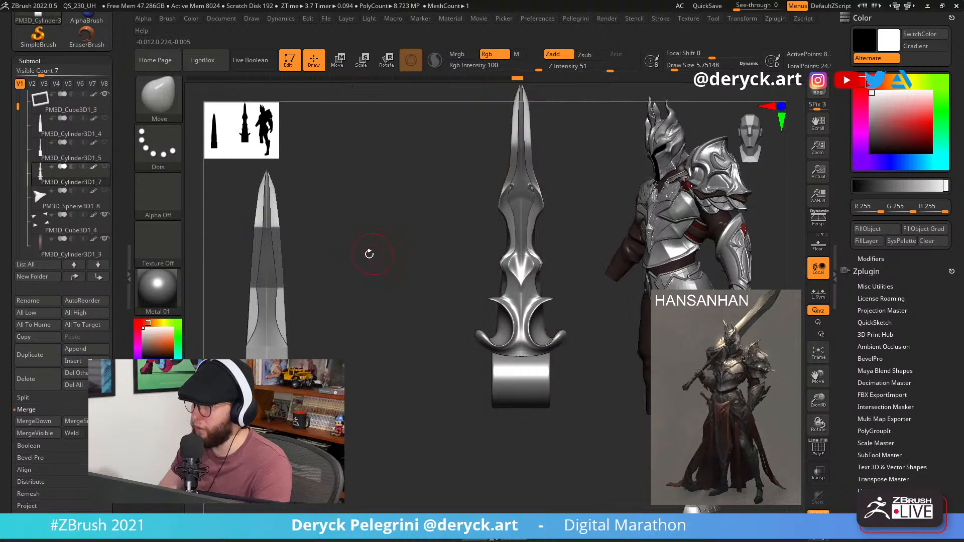
Adjust the joint between the blade's back edge and the hinge ring with the Move brush at a draw size of about 4.3.
mouse_move(392, 268)
mouse_down()
mouse_move(345, 301)
mouse_move(383, 307)
mouse_move(370, 299)
mouse_move(331, 310)
mouse_move(366, 309)
mouse_move(435, 372)
mouse_move(349, 343)
mouse_move(368, 355)
mouse_move(400, 321)
mouse_move(334, 305)
mouse_up()
key(s)
drag(490, 350, 472, 312)
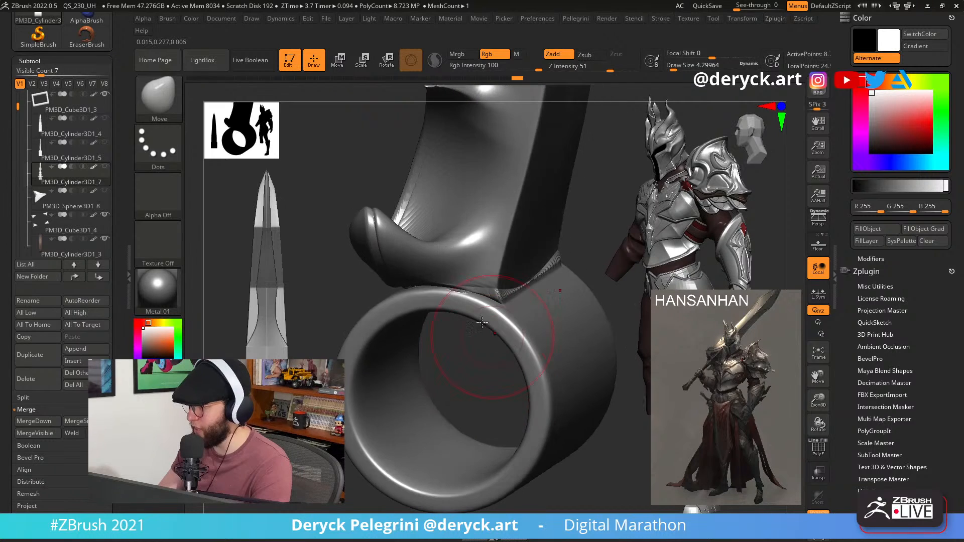
drag(473, 349, 476, 325)
drag(420, 344, 520, 319)
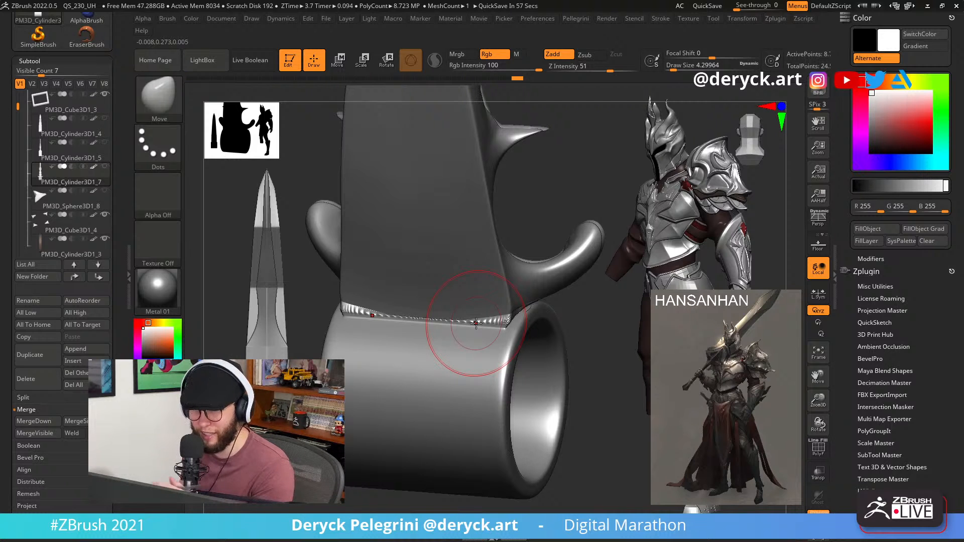
drag(613, 409, 628, 396)
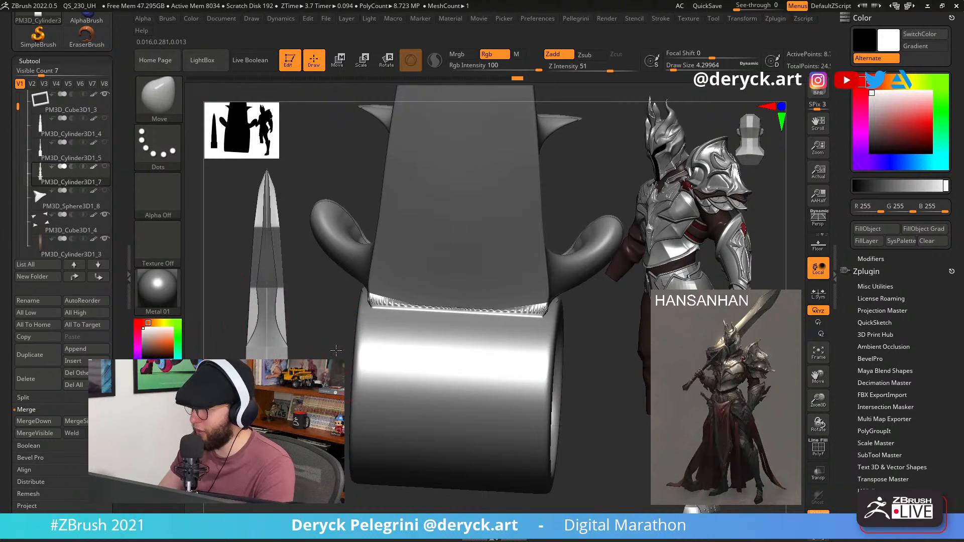
drag(269, 312, 322, 340)
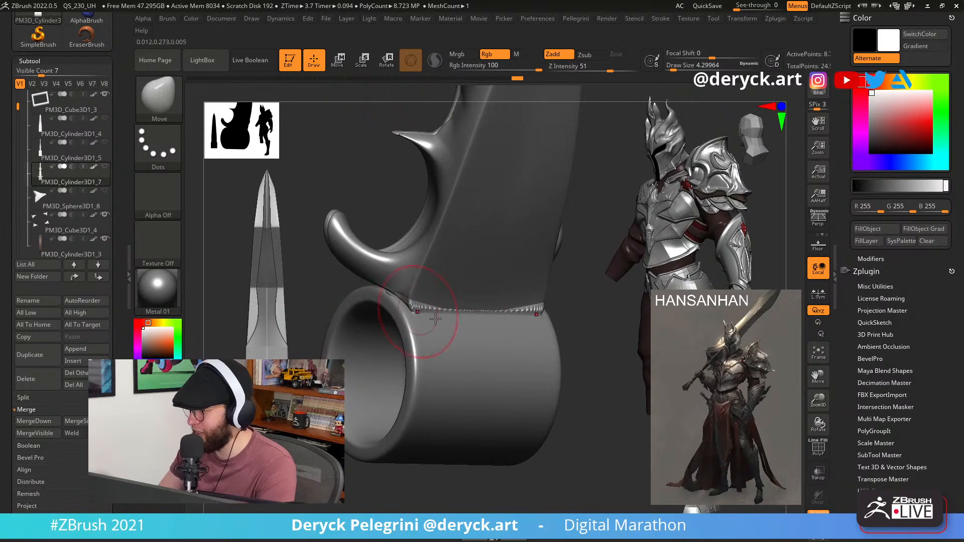
drag(571, 324, 611, 330)
drag(555, 340, 525, 335)
Smooth the jagged seam where the blade meets the hinge ring at a draw size of about 1.8.
key(s)
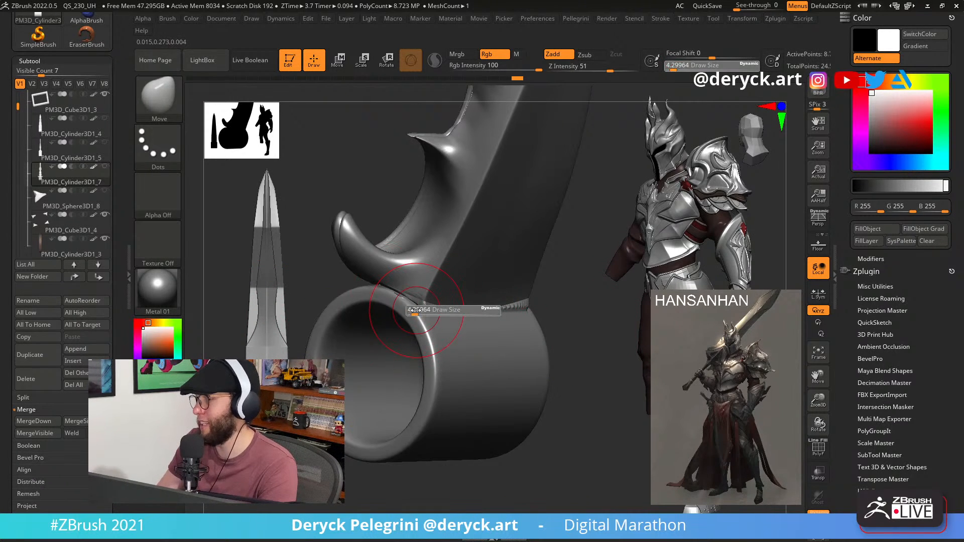
drag(413, 313, 390, 289)
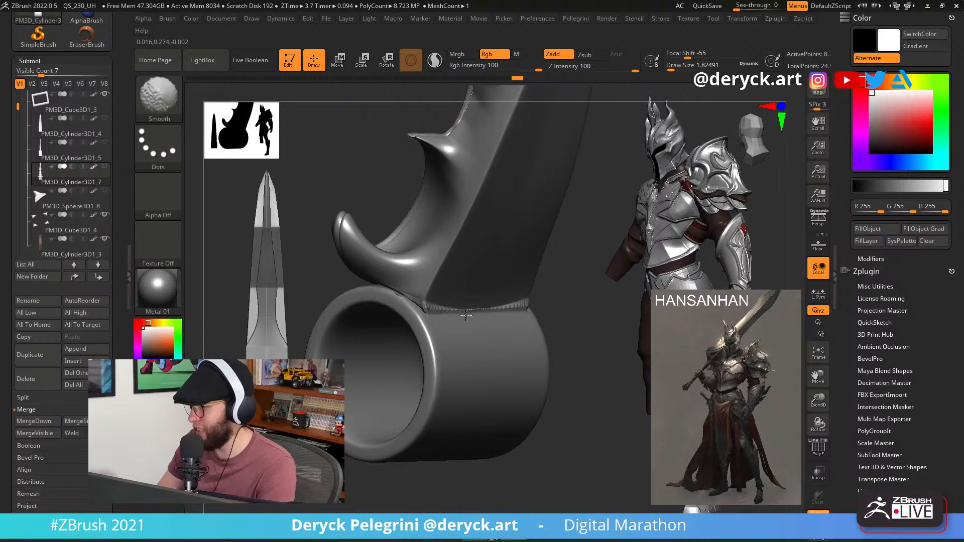
mouse_move(570, 334)
mouse_down()
mouse_move(549, 318)
mouse_move(522, 318)
mouse_move(562, 372)
mouse_move(520, 420)
mouse_move(524, 433)
mouse_move(550, 424)
mouse_up()
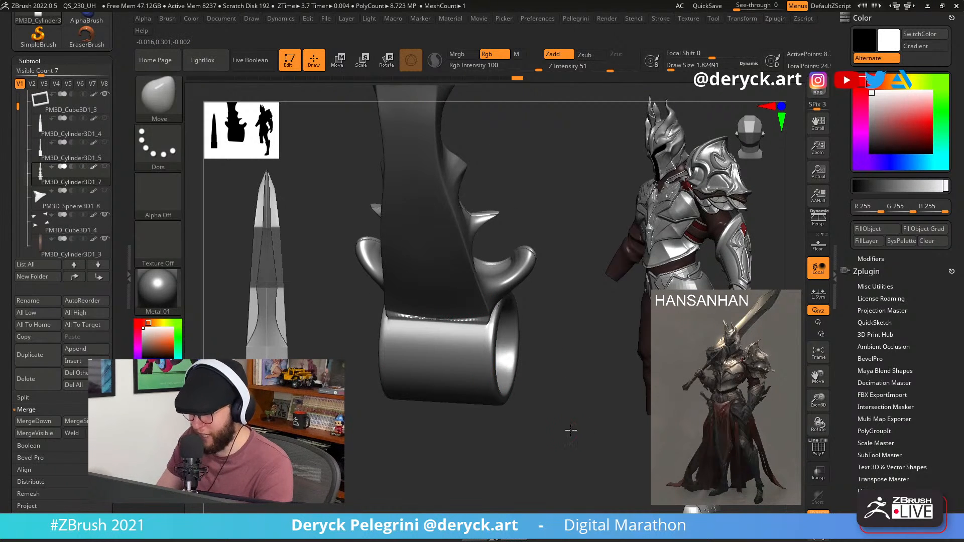
Build up the seam between the blade's back and the hinge ring with the Standard brush at a draw size of about 1.8.
drag(571, 430, 597, 427)
drag(594, 413, 604, 408)
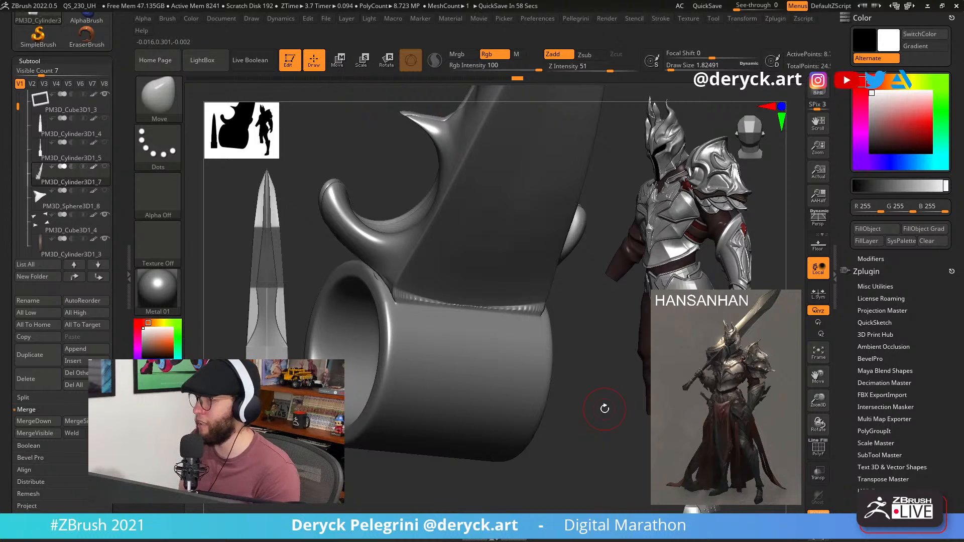
key(b)
key(s)
key(t)
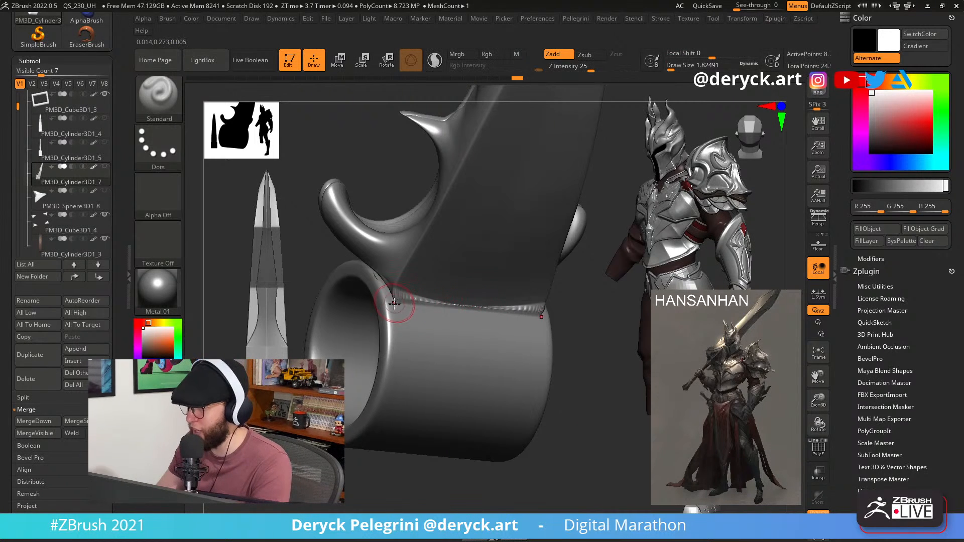
mouse_move(466, 304)
mouse_down()
mouse_move(530, 311)
mouse_move(502, 313)
mouse_up()
drag(613, 333, 570, 332)
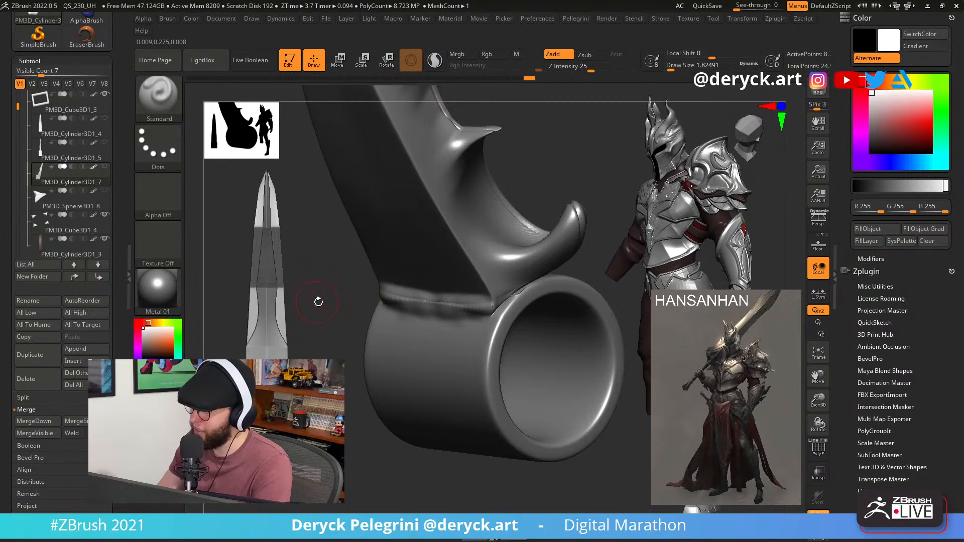
Rework the seam above the hinge ring with the Standard brush at a draw size of about 1.03, undoing the unwanted strokes.
key(s)
drag(318, 301, 397, 316)
key(ctrl+z)
drag(339, 289, 413, 291)
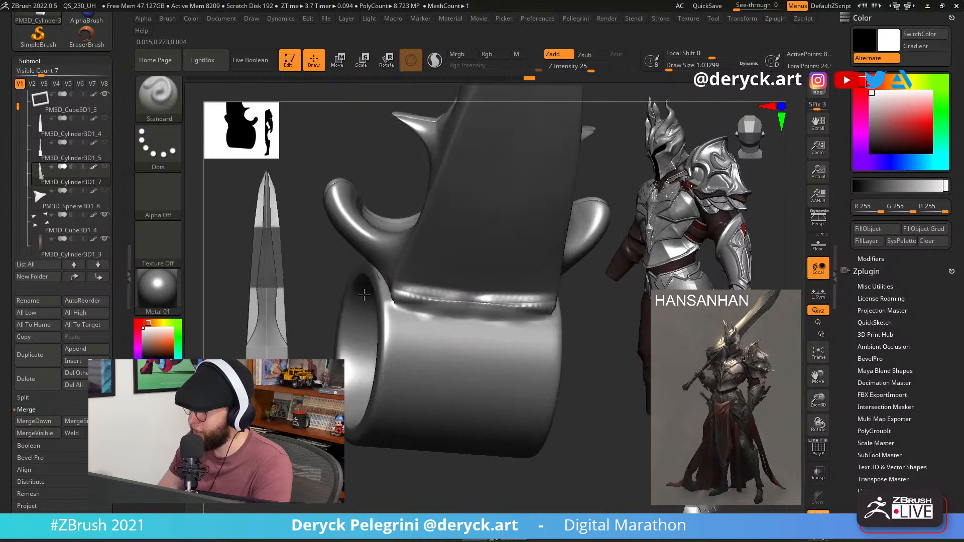
key(ctrl+z)
drag(590, 328, 477, 311)
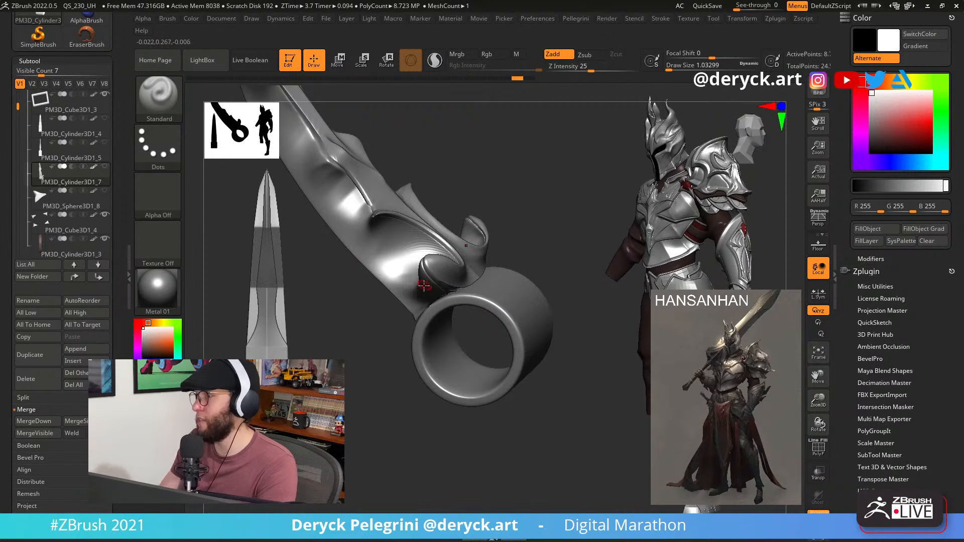
drag(400, 318, 379, 329)
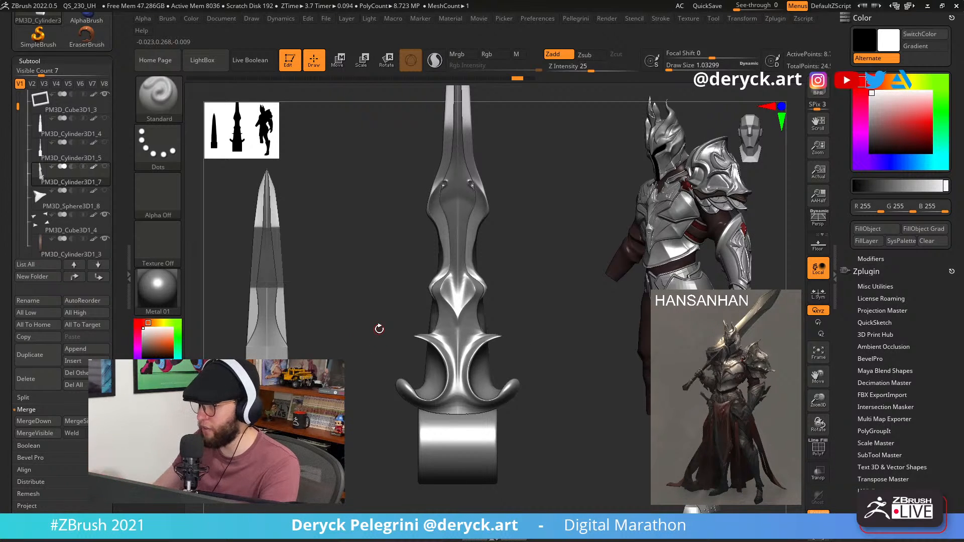
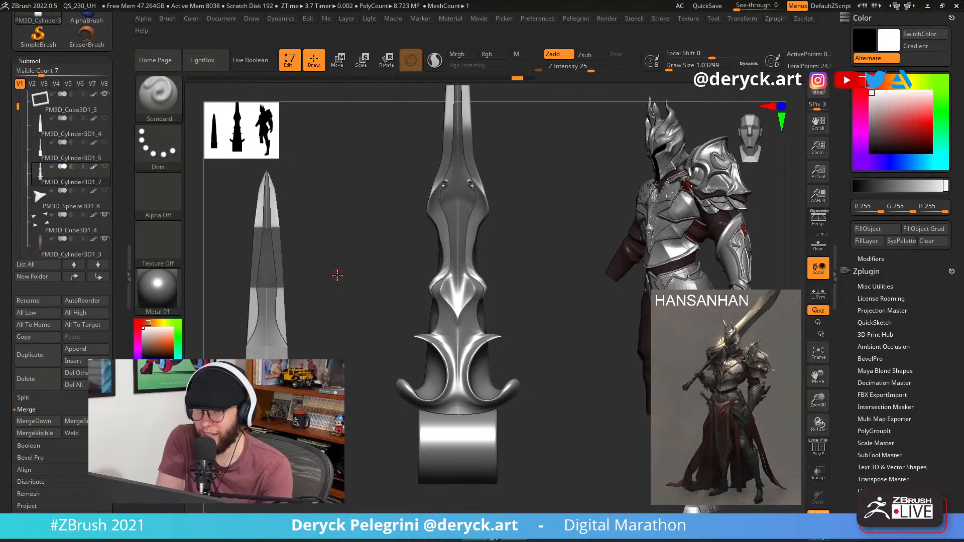
mouse_move(329, 283)
mouse_down()
mouse_move(330, 263)
mouse_move(328, 287)
mouse_up()
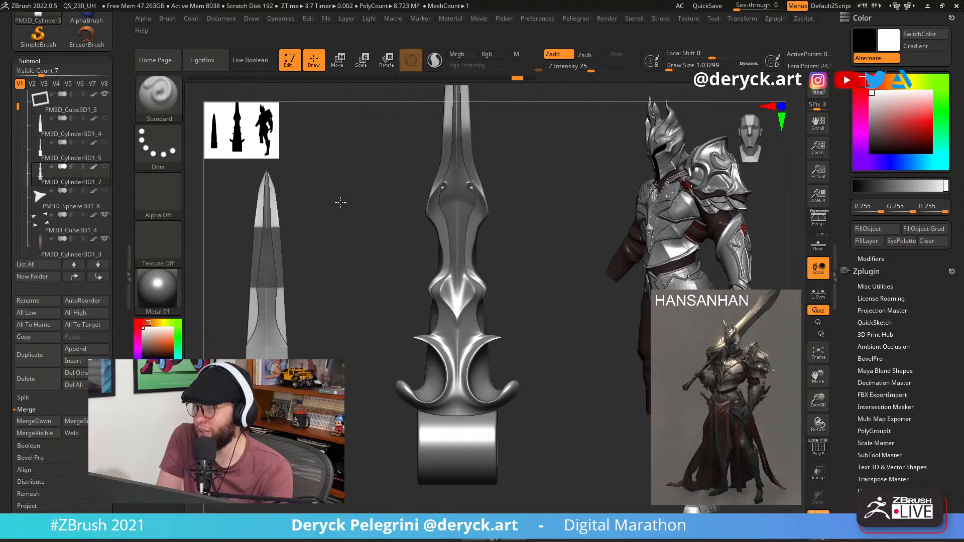
drag(340, 203, 339, 193)
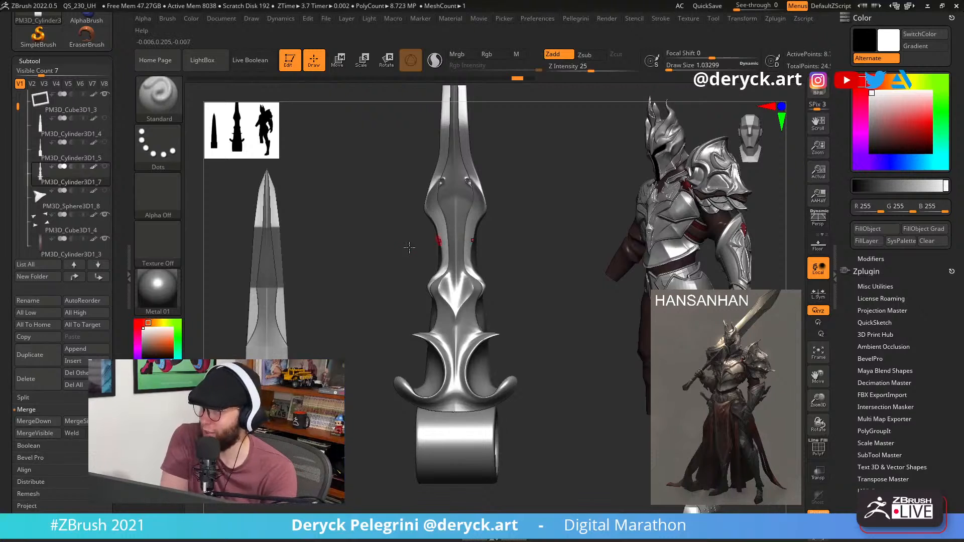
drag(369, 264, 360, 295)
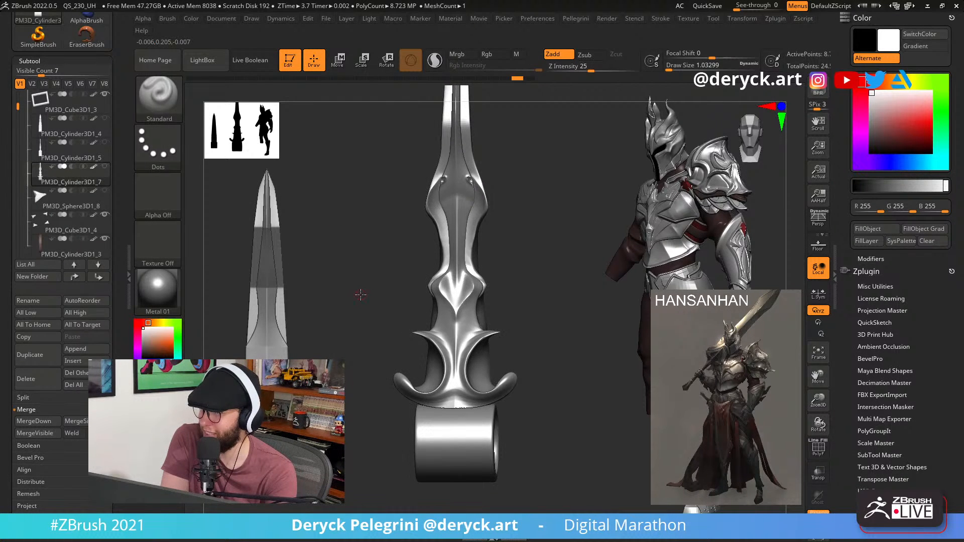
mouse_move(349, 246)
mouse_down()
mouse_move(355, 226)
mouse_move(355, 265)
mouse_up()
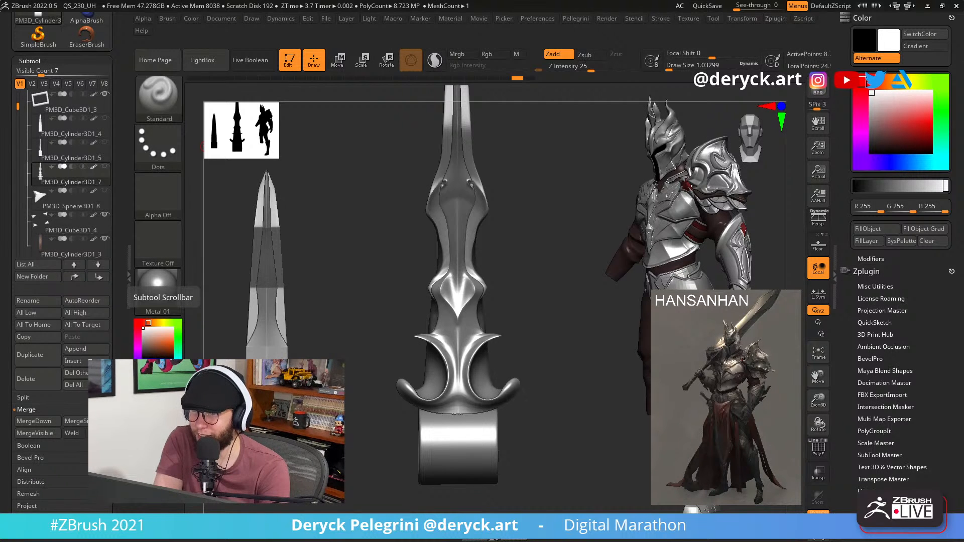
click(173, 101)
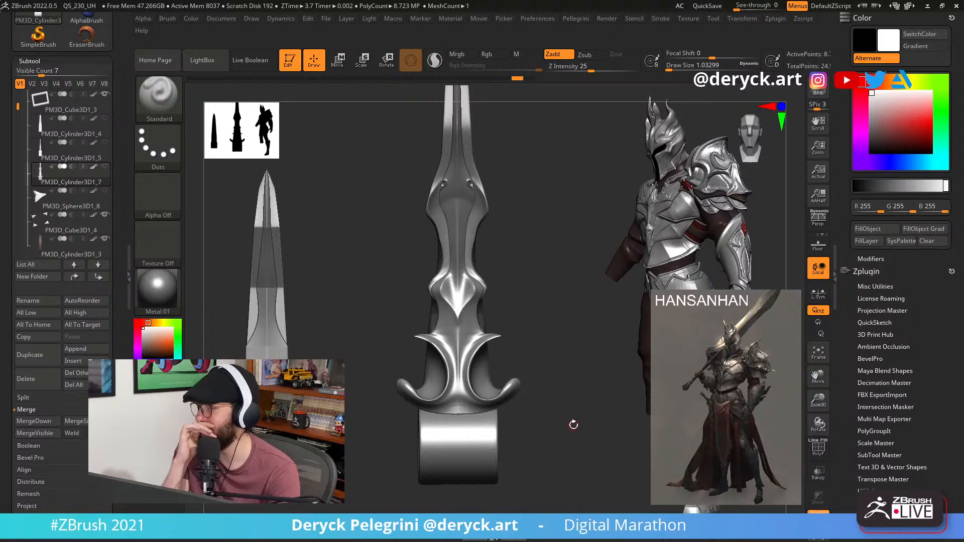
mouse_move(69, 174)
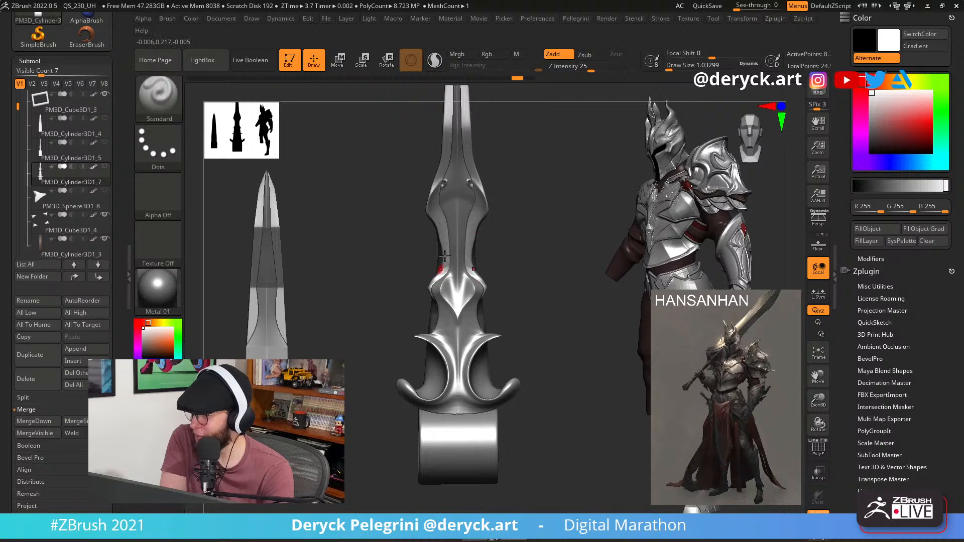
mouse_move(171, 100)
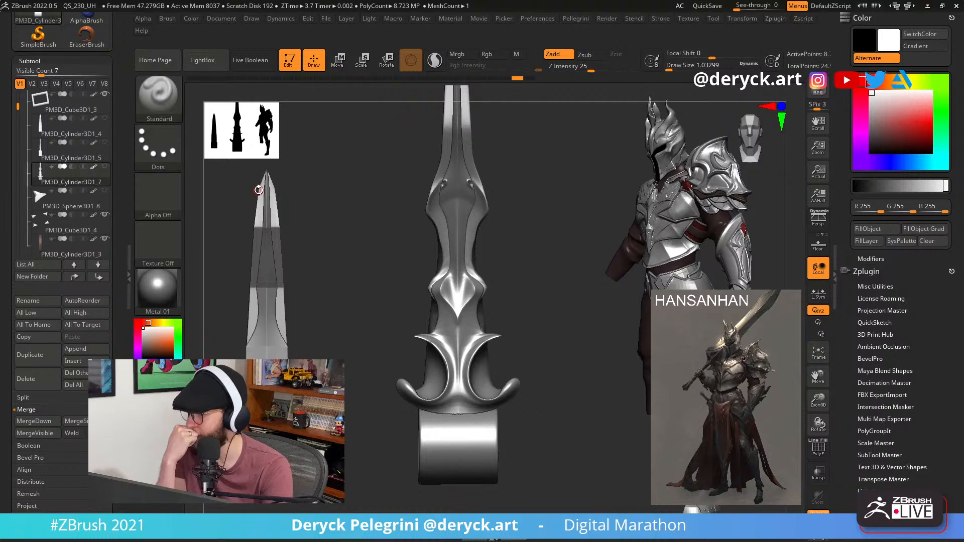
mouse_move(23, 229)
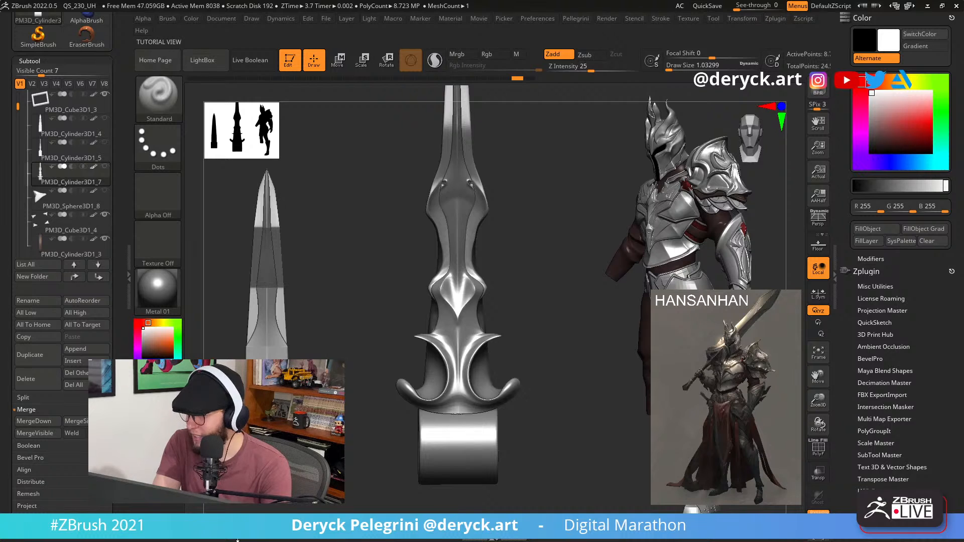
Bring back the buckle frame, strap and pointed plate around the isolated prong to check how they fit together from the front.
drag(355, 233, 375, 291)
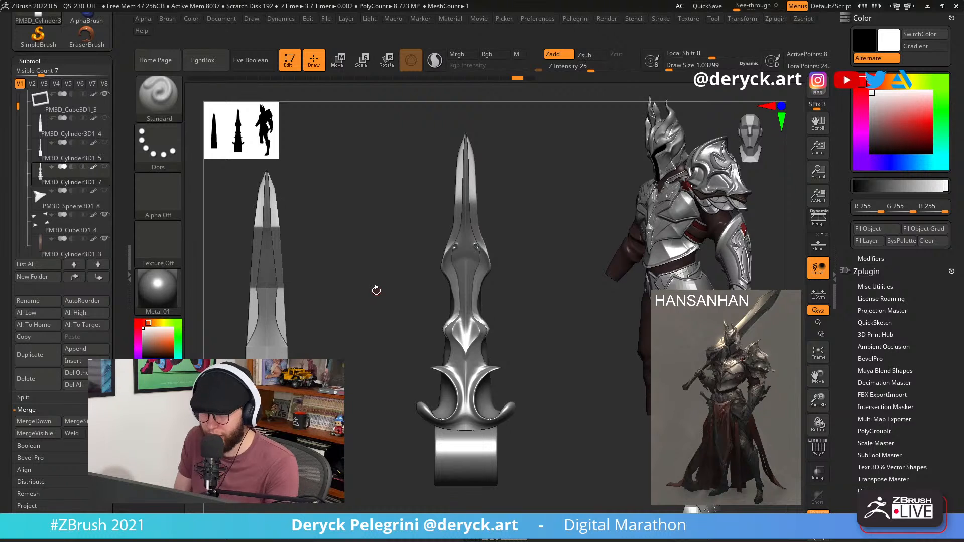
mouse_move(70, 198)
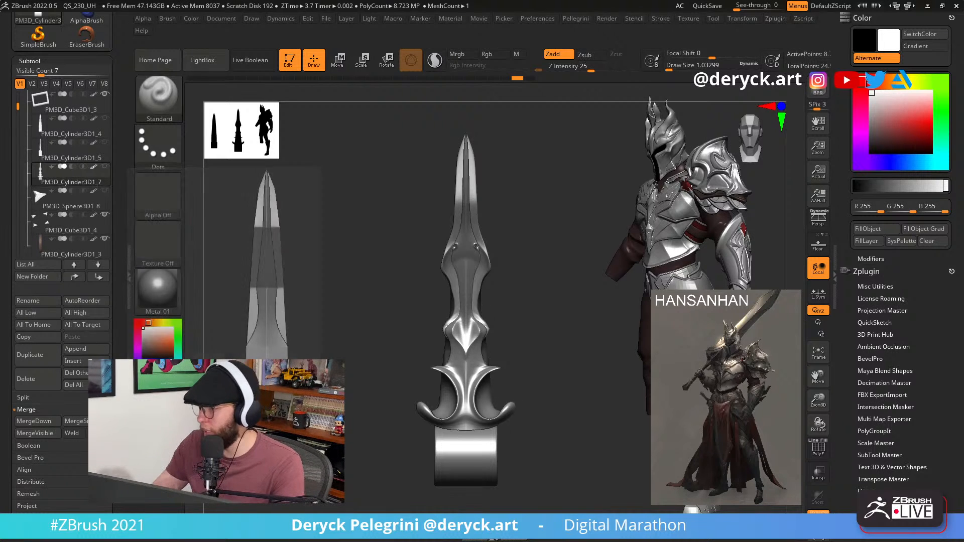
mouse_move(383, 349)
alt+mouse_down()
mouse_move(373, 349)
mouse_move(387, 362)
alt+mouse_up()
alt+drag(308, 327, 350, 317)
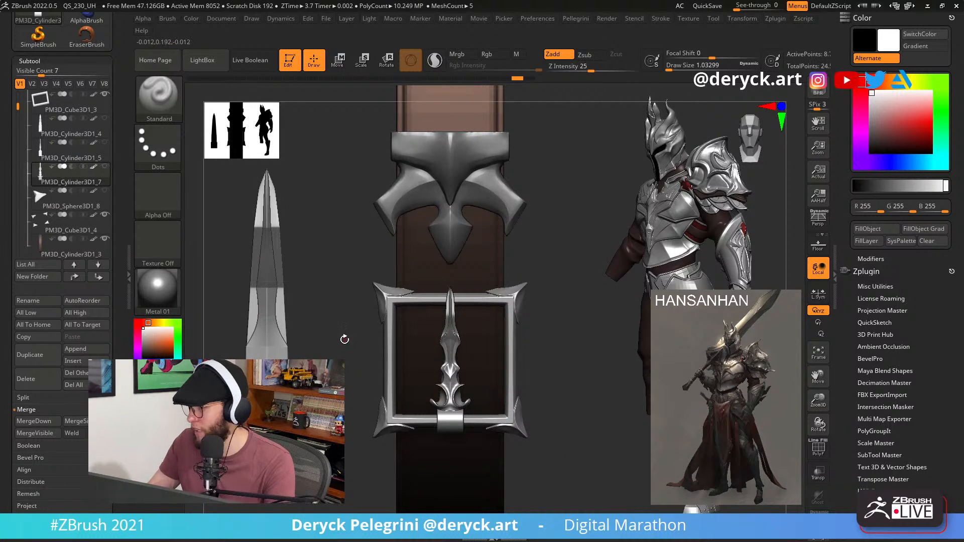
alt+drag(345, 339, 347, 349)
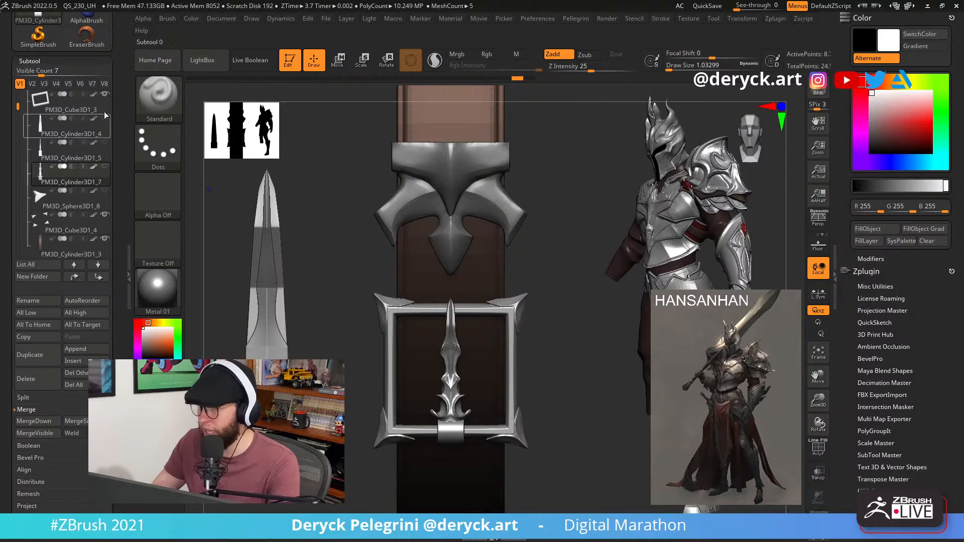
Collapse the Center folder in the subtool list and select the knight_v16 subtool.
scroll(76, 151, up, 4)
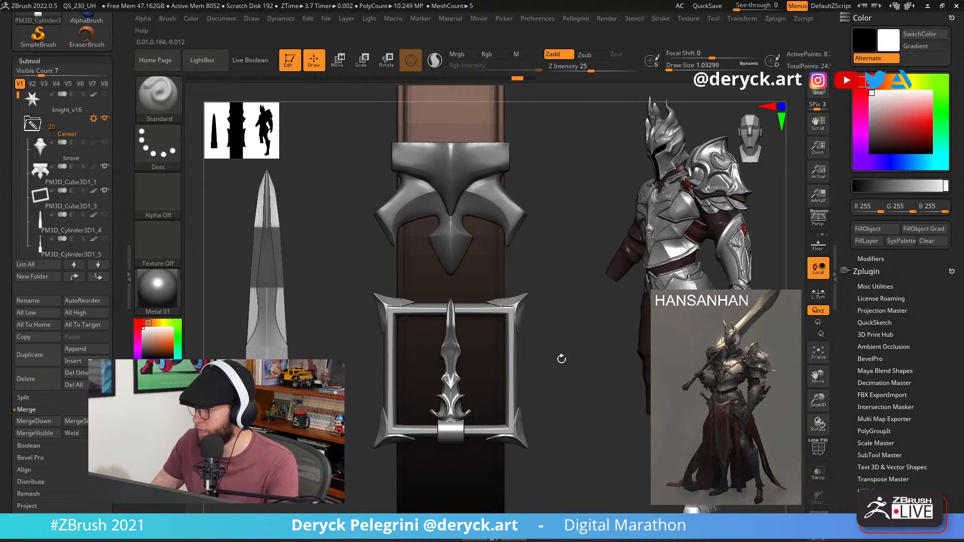
alt+drag(594, 373, 587, 373)
click(35, 129)
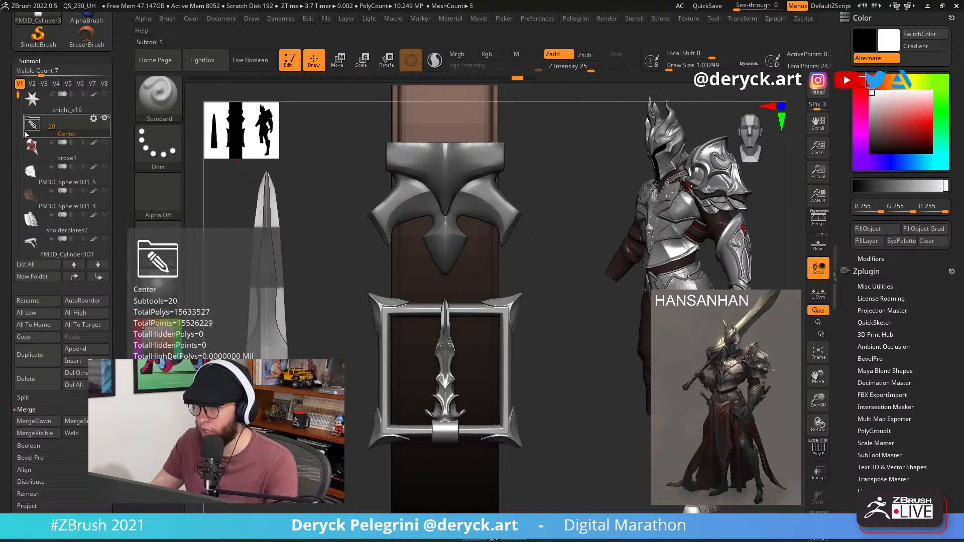
click(32, 103)
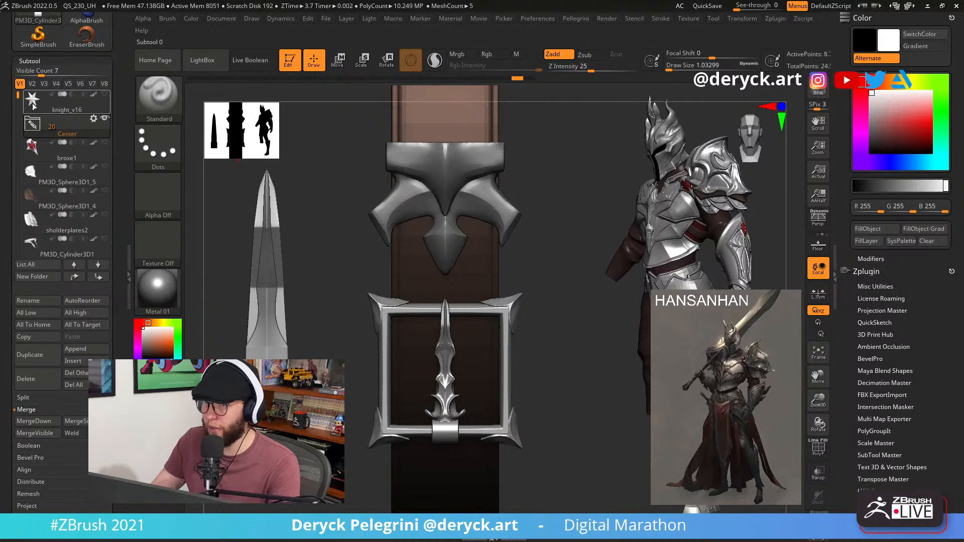